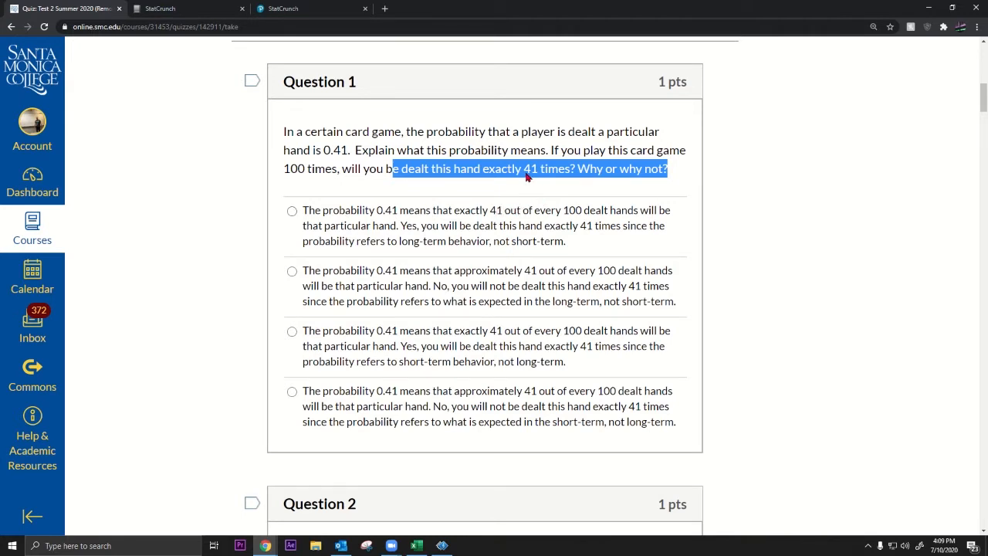
Step: Examine Question 1's prompt, focusing on the 0.41 probability and being dealt the hand exactly 41 times
click(528, 176)
drag(524, 171, 570, 178)
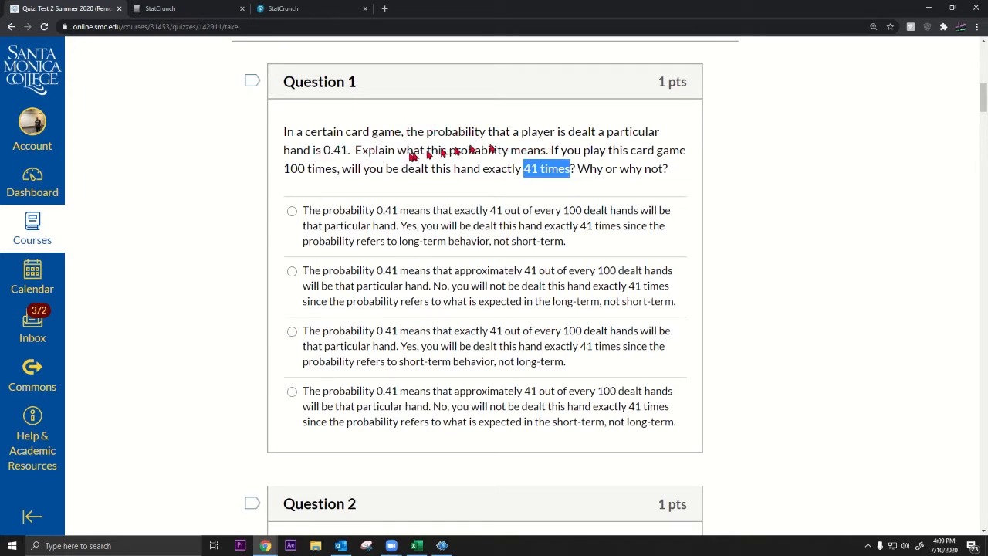
drag(321, 152, 349, 153)
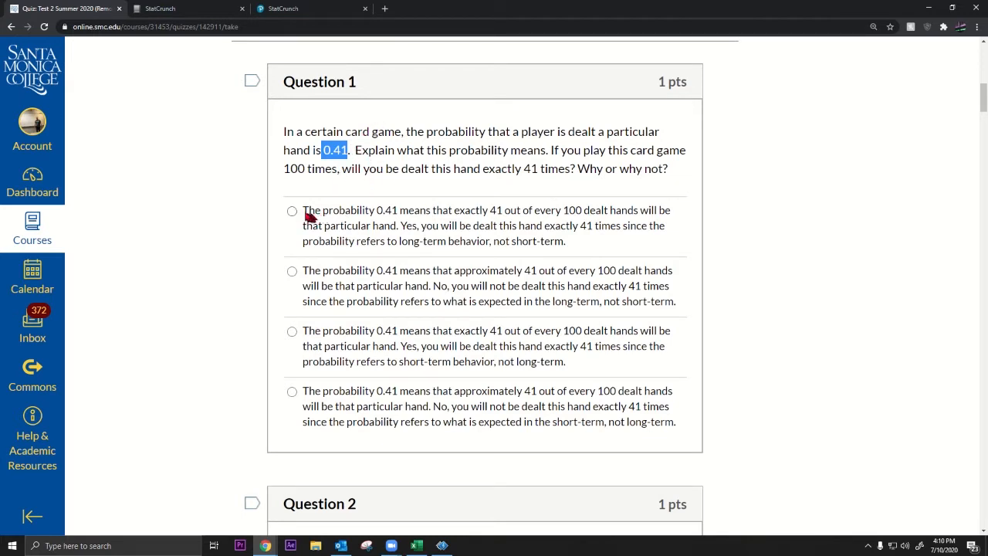
Step: Compare the "exactly 41" and "approximately 41" wording across the four answer choices of Question 1
drag(305, 217, 401, 234)
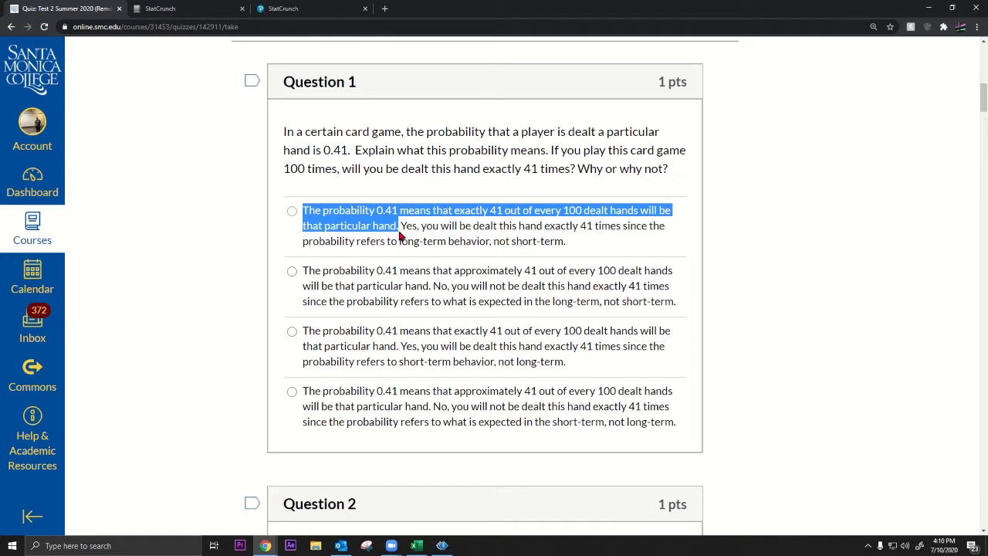
click(453, 216)
drag(456, 214, 519, 211)
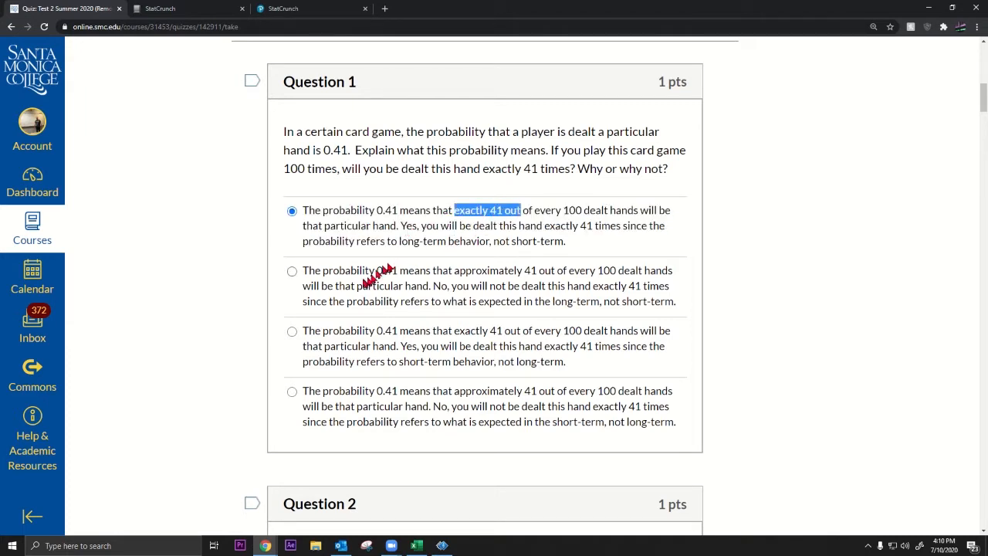
drag(453, 274, 538, 271)
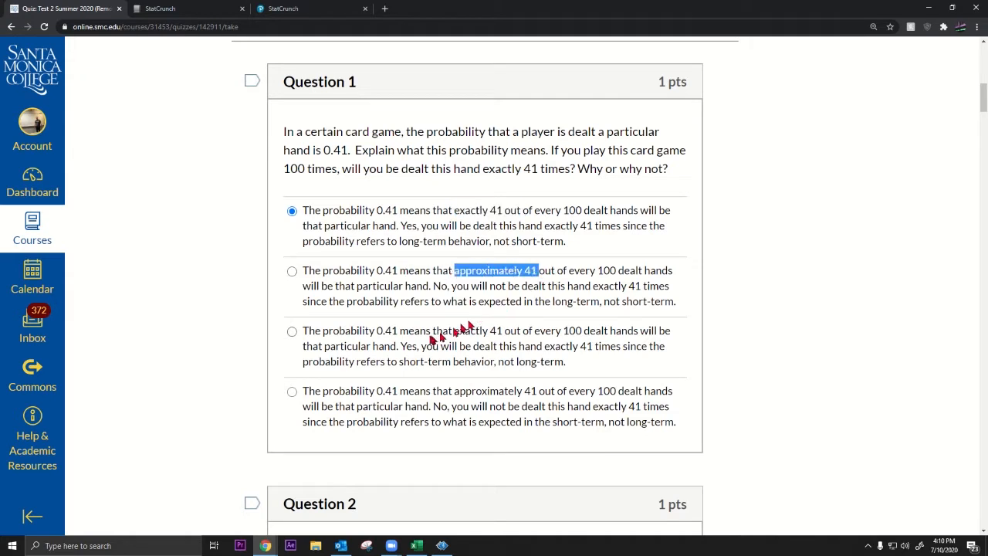
drag(458, 333, 510, 331)
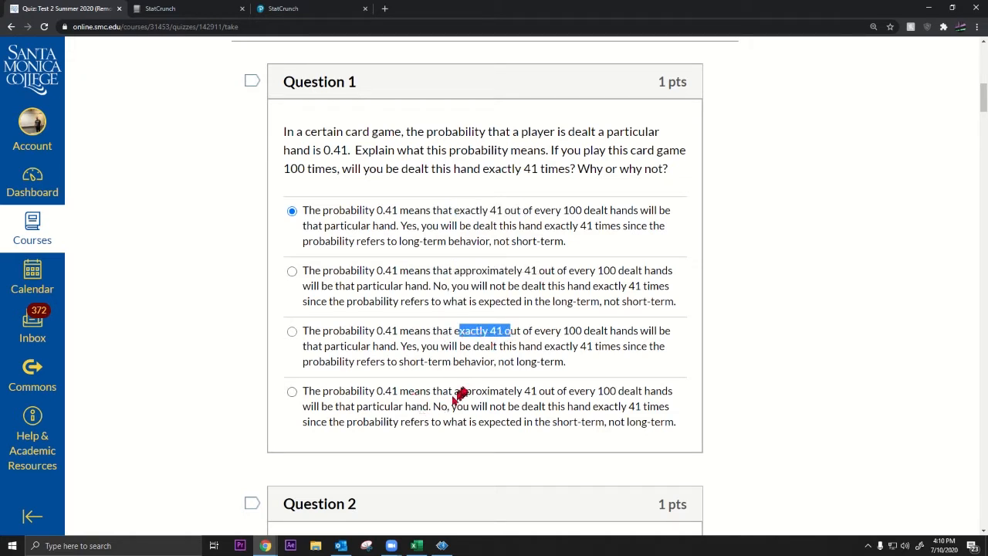
drag(454, 394, 556, 394)
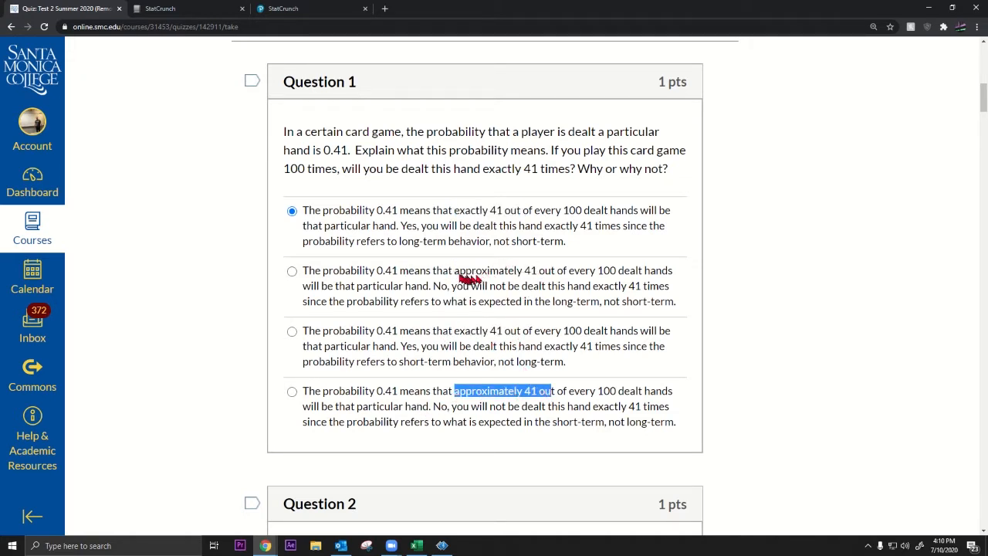
drag(454, 272, 578, 272)
drag(455, 395, 619, 396)
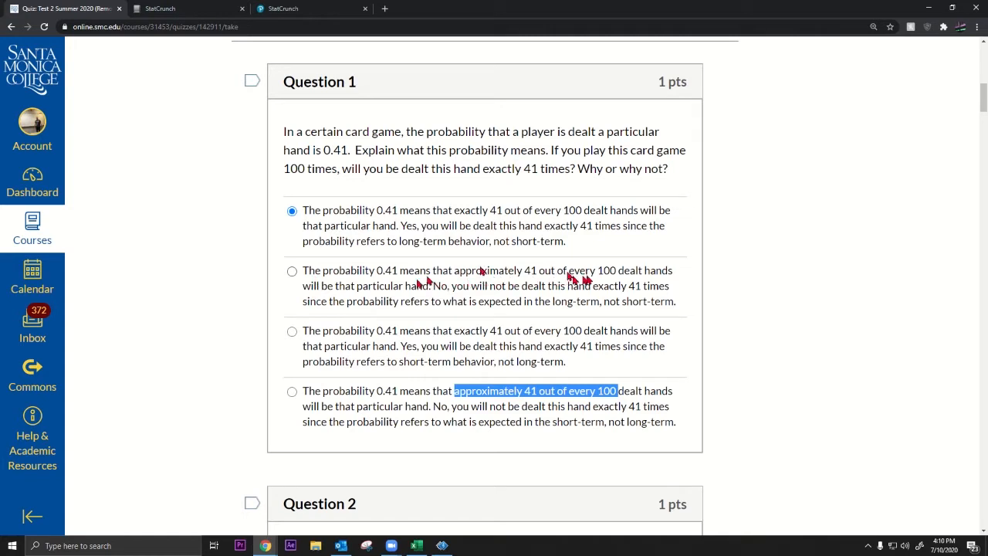
Step: Answer Question 1 with the choice stating approximately 41 out of every 100 hands, expected in the long-term, not short-term
drag(306, 275, 414, 288)
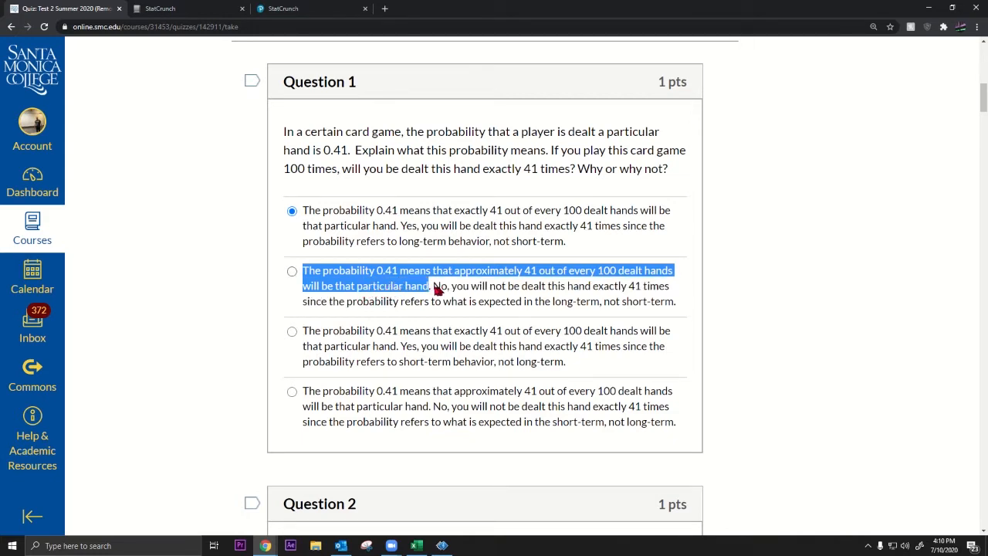
click(436, 288)
drag(437, 289, 450, 287)
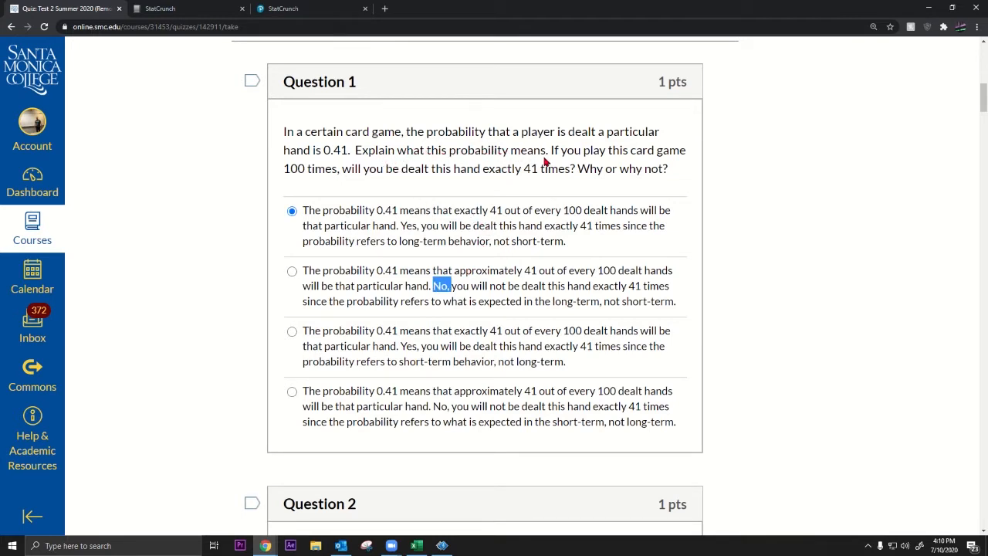
click(450, 286)
drag(451, 286, 675, 313)
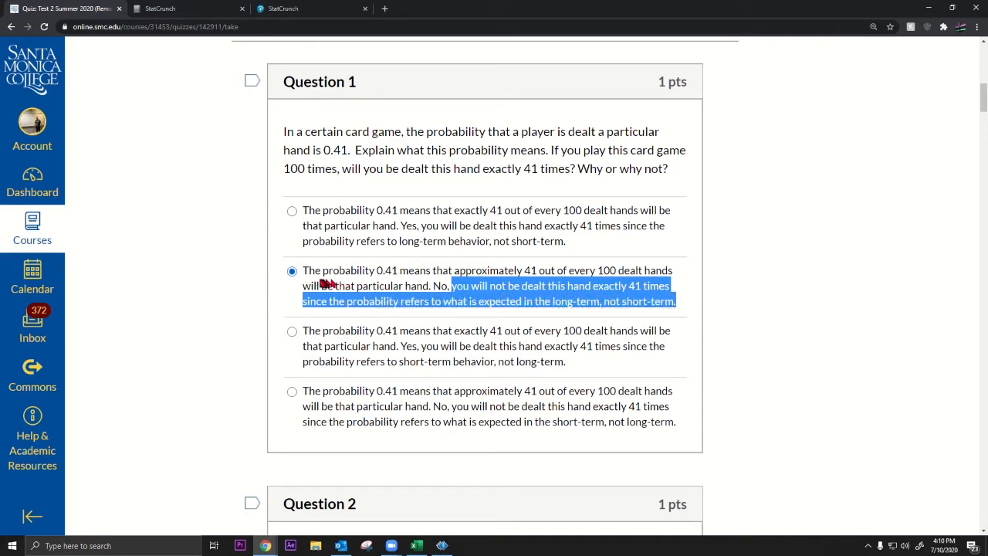
click(446, 411)
drag(446, 410, 661, 417)
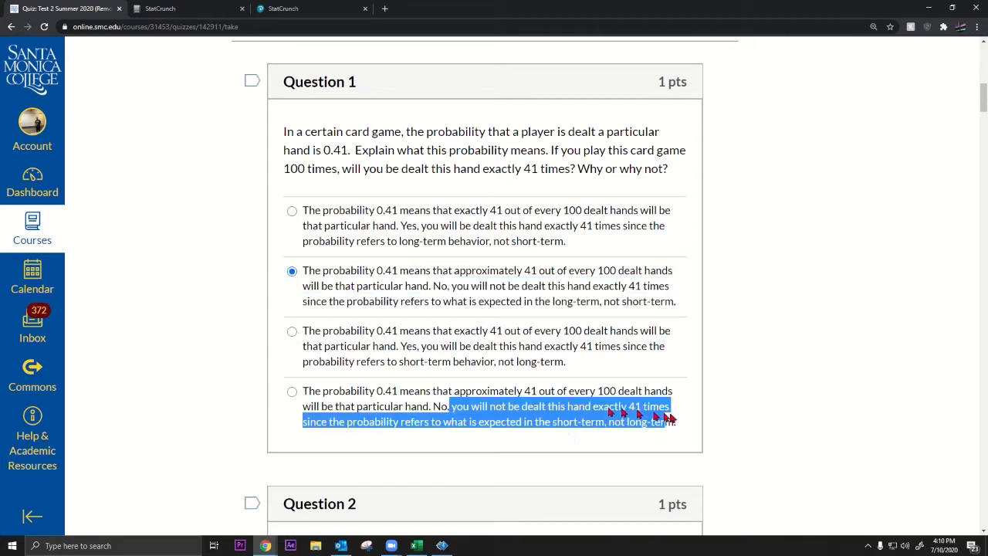
click(405, 425)
drag(423, 422, 682, 431)
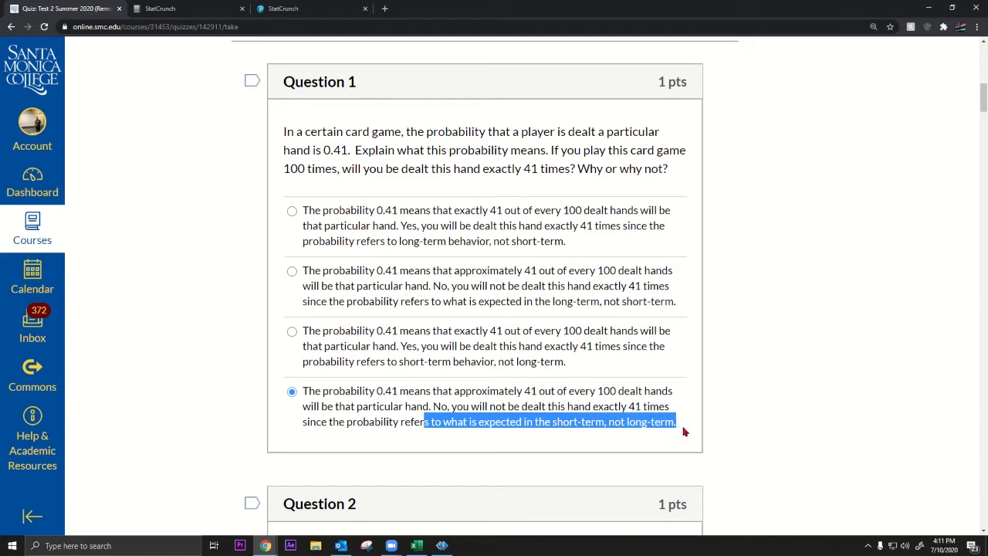
click(306, 270)
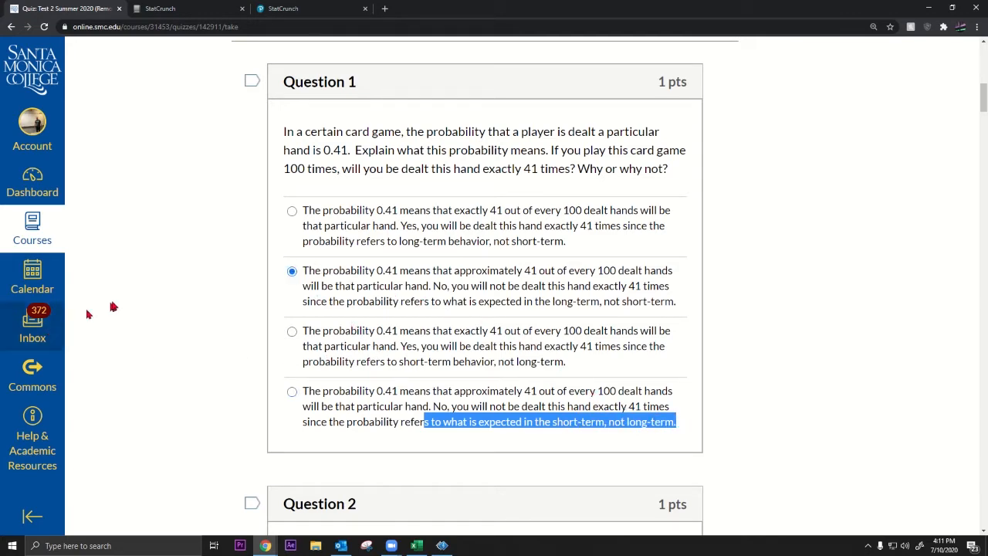
Step: Read Question 2 to identify the required data set and the NFL player weight probability to find
scroll(113, 305, down, 3)
scroll(113, 305, down, 2)
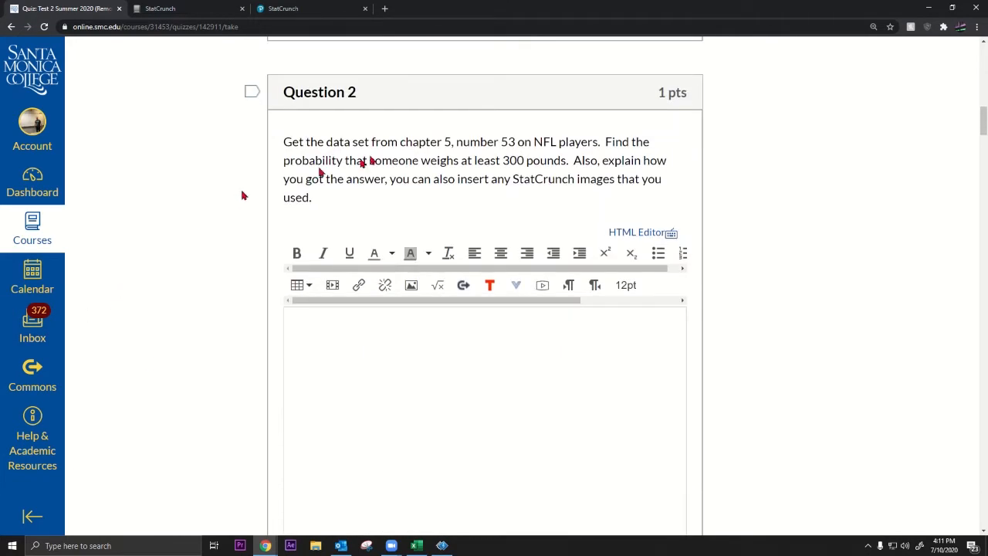
drag(285, 148, 630, 202)
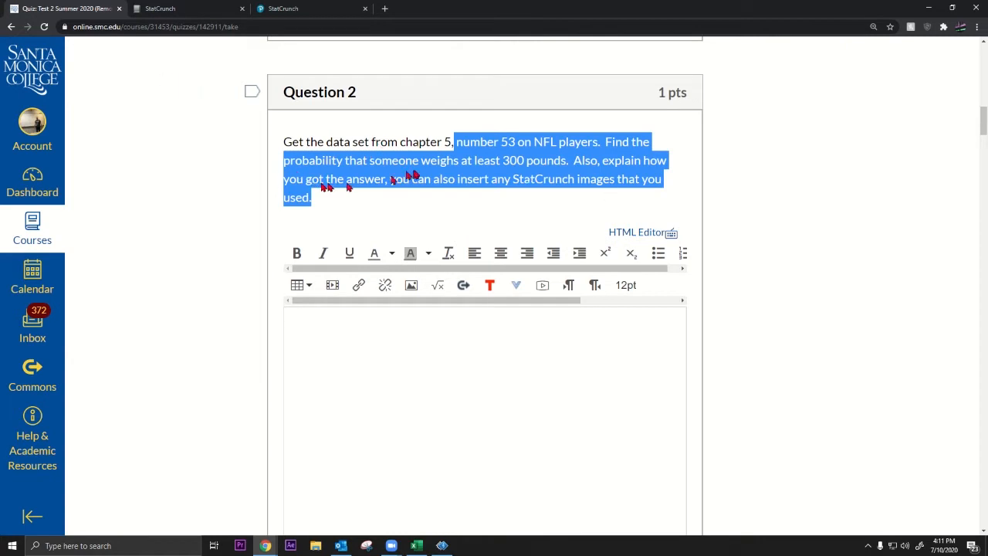
click(466, 156)
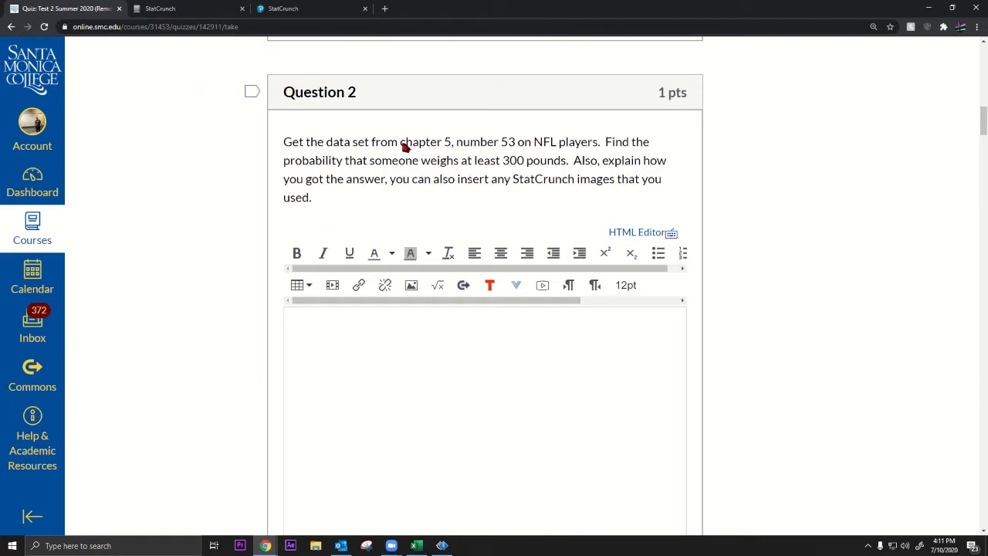
drag(402, 145, 525, 145)
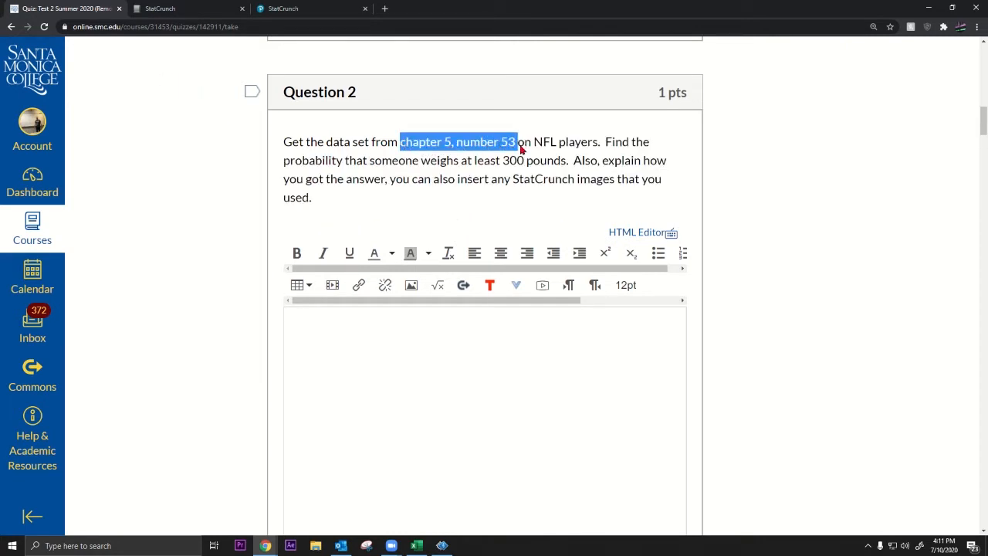
Step: Switch to the StatCrunch textbook data sets and open 5_1_53 from Chapter 5: Probability
click(197, 9)
click(477, 205)
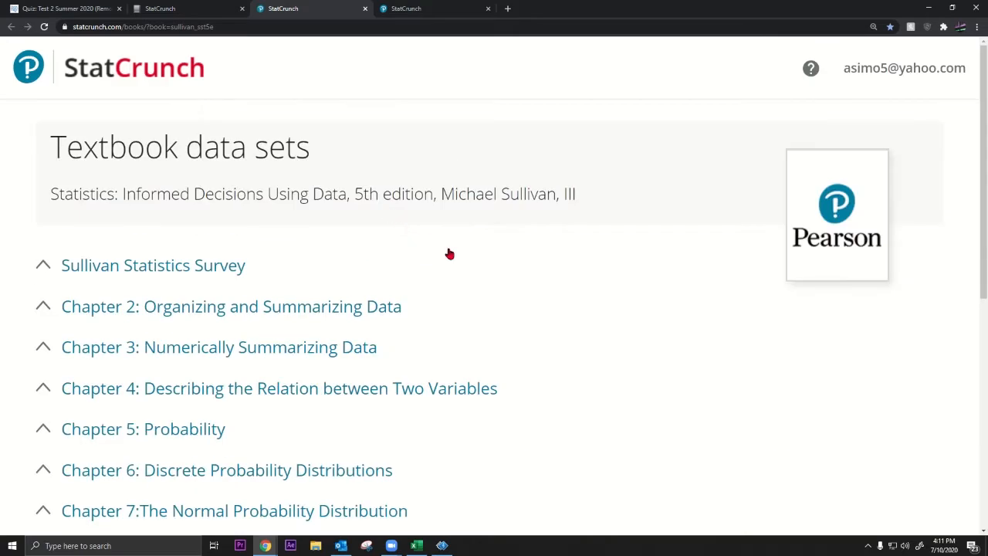
click(47, 429)
scroll(93, 401, down, 2)
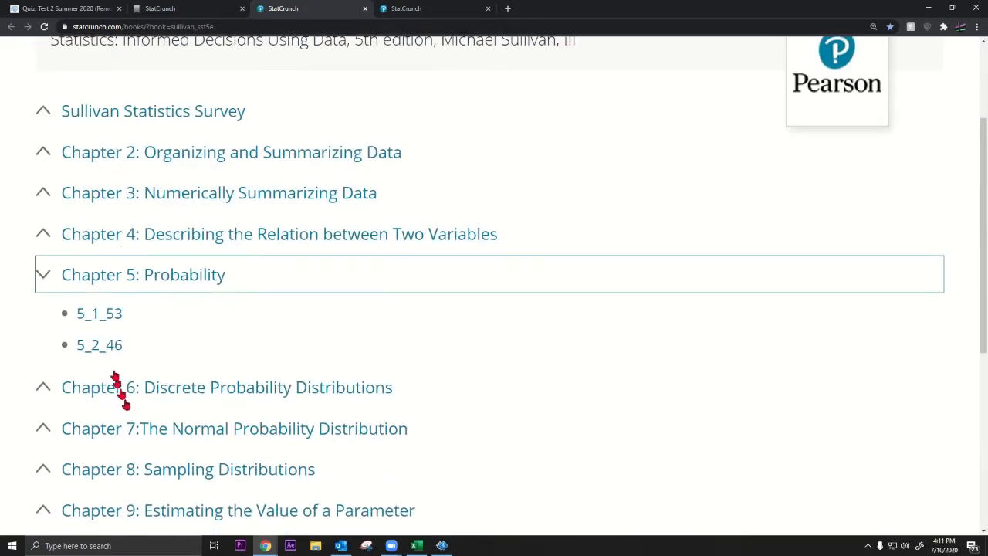
click(104, 319)
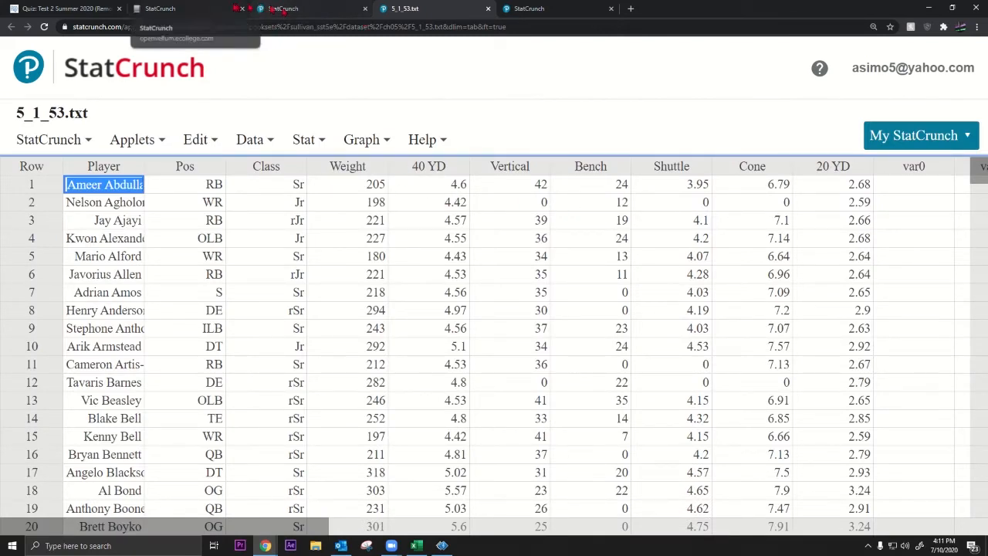
Step: Return to the quiz and reread Question 2's instructions on the probability, the explanation and StatCrunch images
click(92, 7)
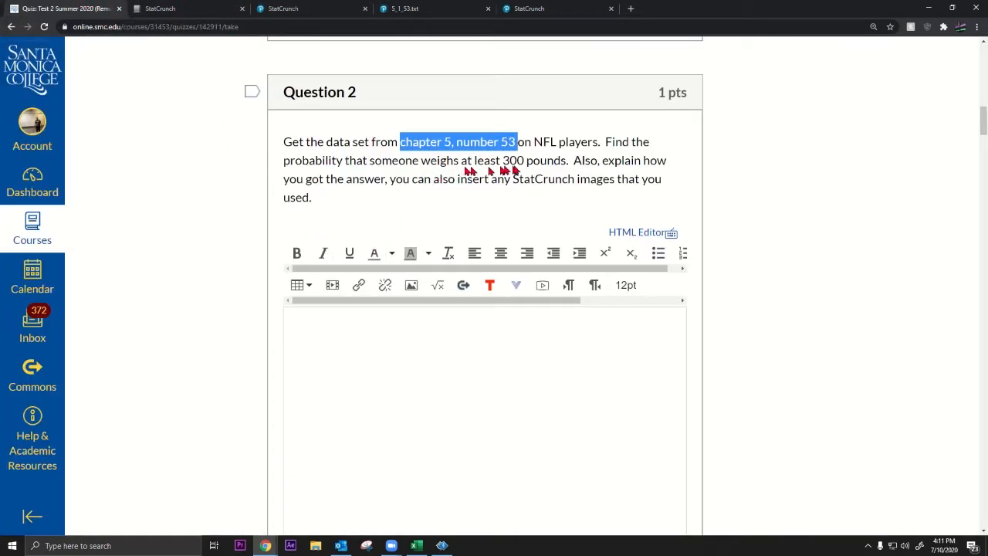
drag(285, 163, 411, 196)
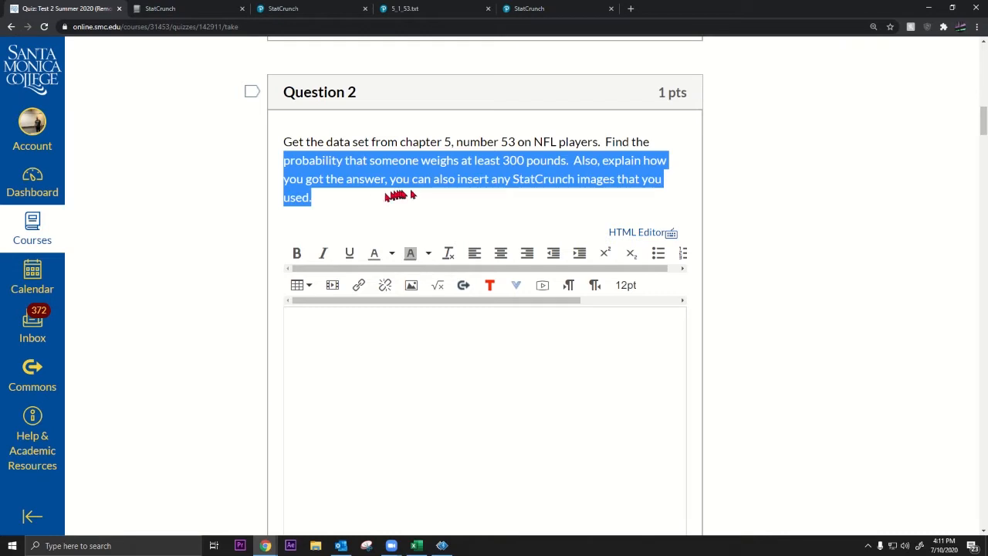
drag(518, 183, 650, 200)
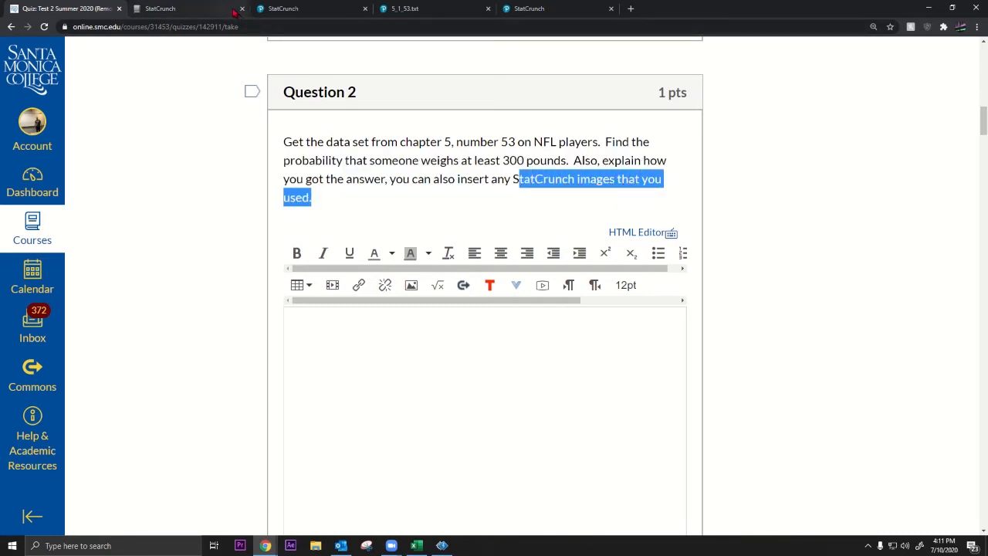
Step: Switch back to the 5_1_53 data set in StatCrunch and examine the players' Weight column
click(230, 9)
click(334, 8)
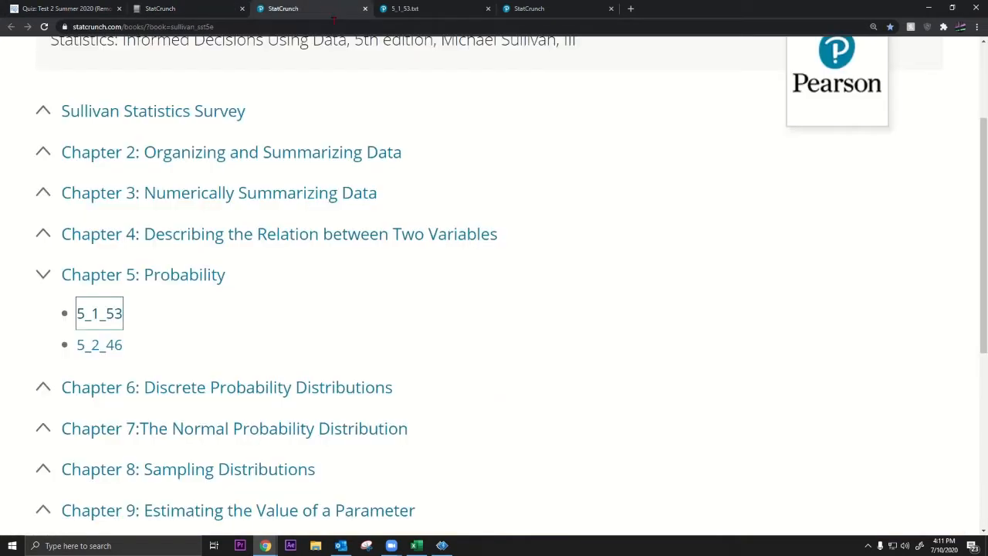
click(405, 9)
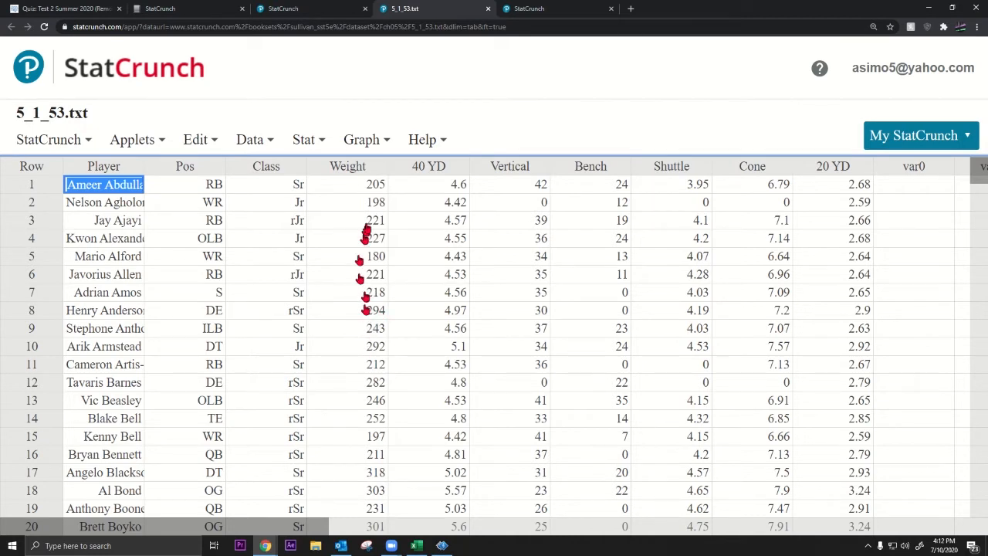
click(376, 170)
click(344, 282)
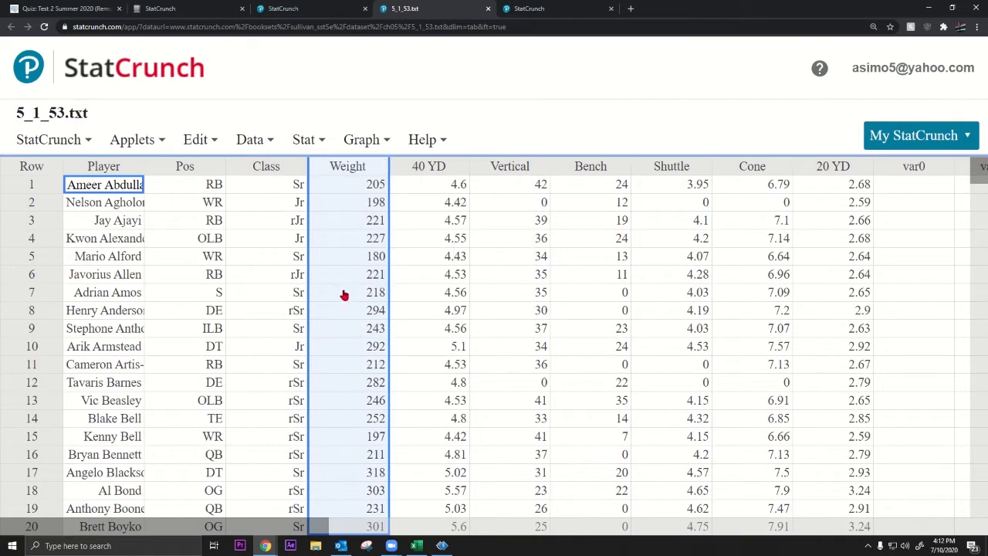
scroll(345, 294, down, 5)
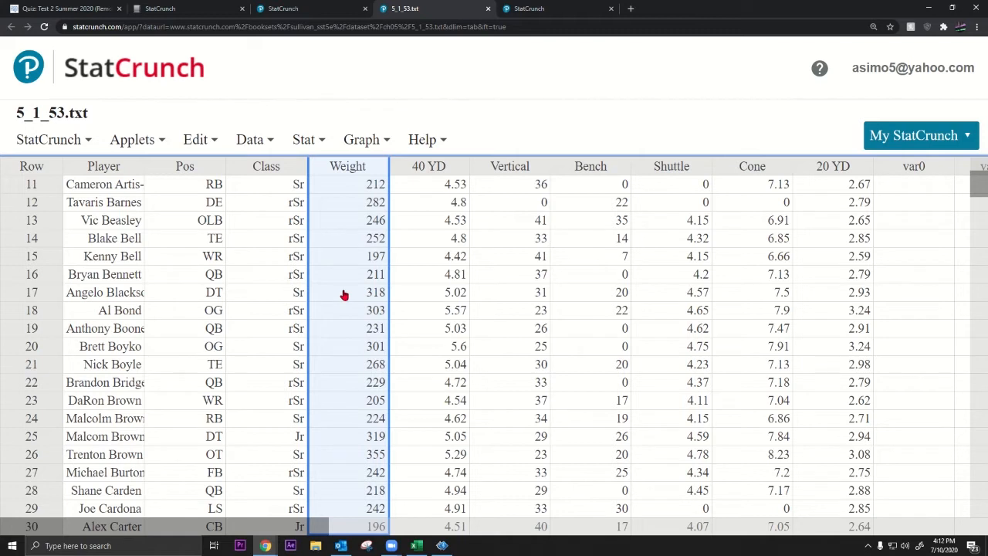
Step: Set up data binning with fixed-width bins starting at 100 and a bin width of 100
click(351, 143)
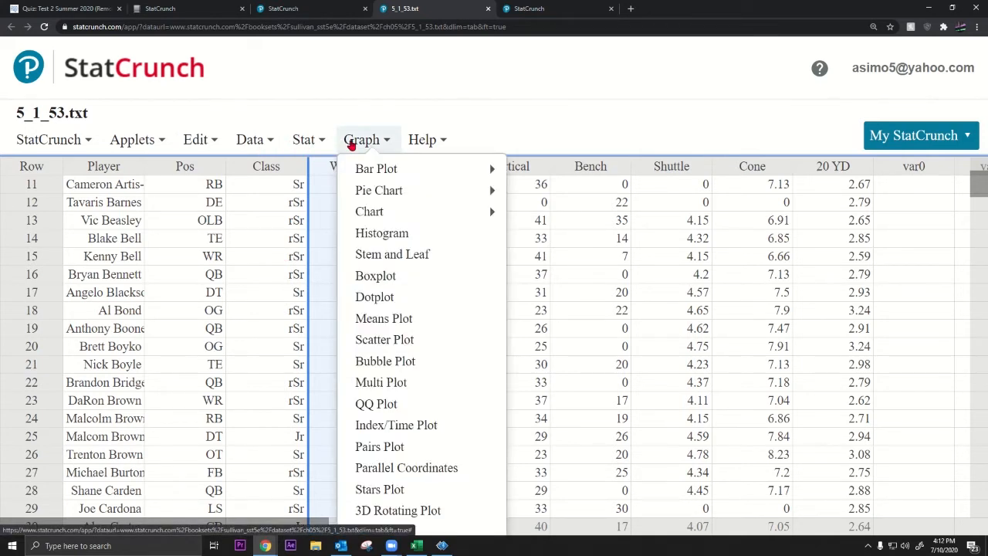
click(254, 144)
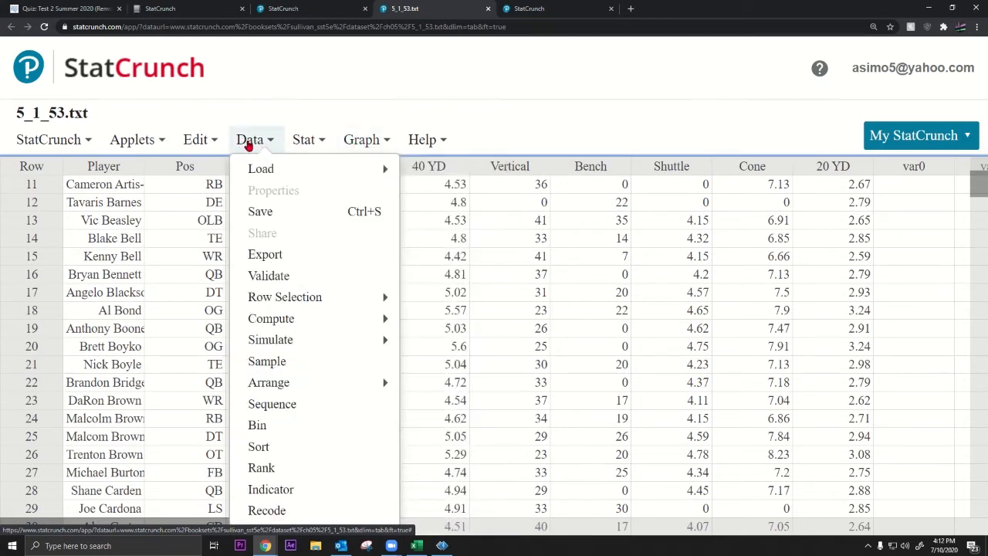
click(294, 431)
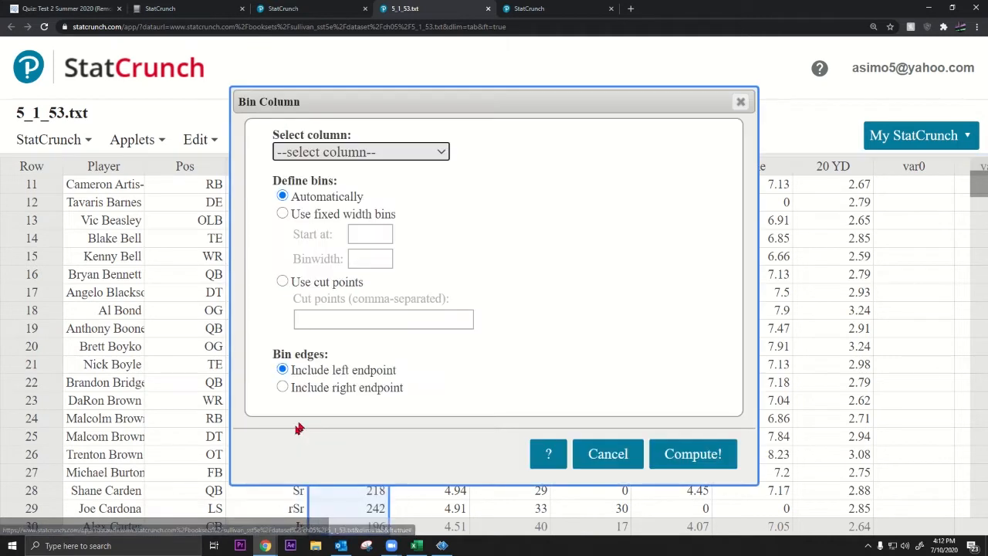
click(282, 214)
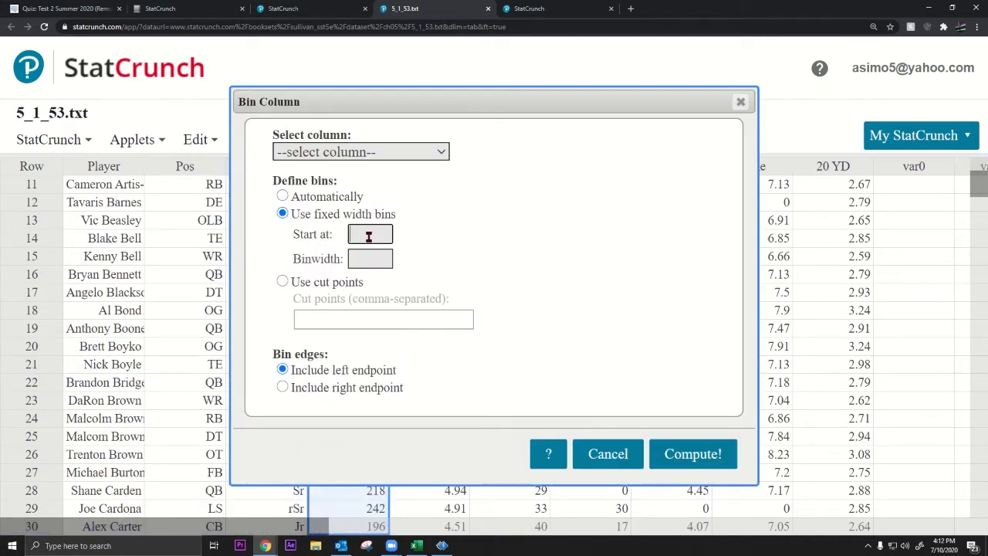
click(369, 237)
text(100)
click(355, 262)
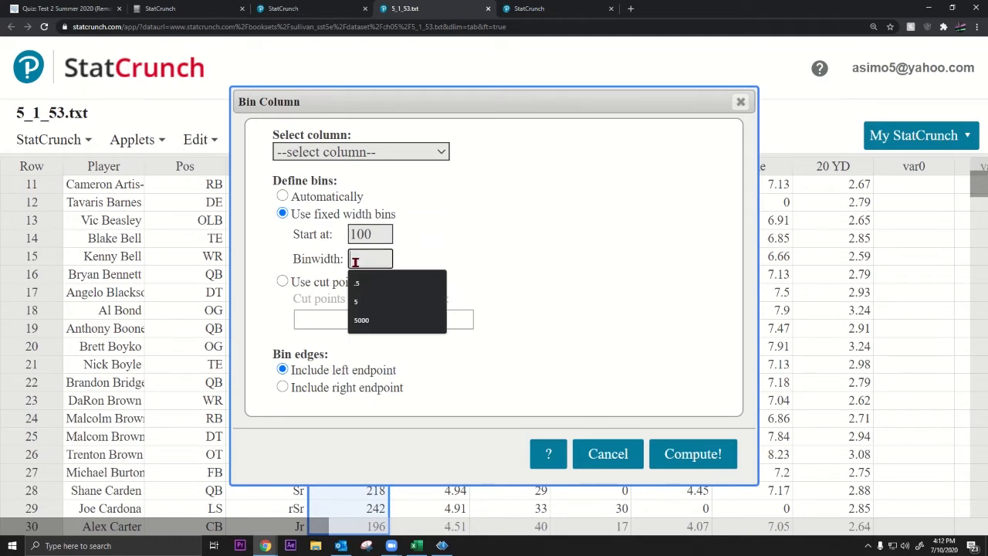
text(100)
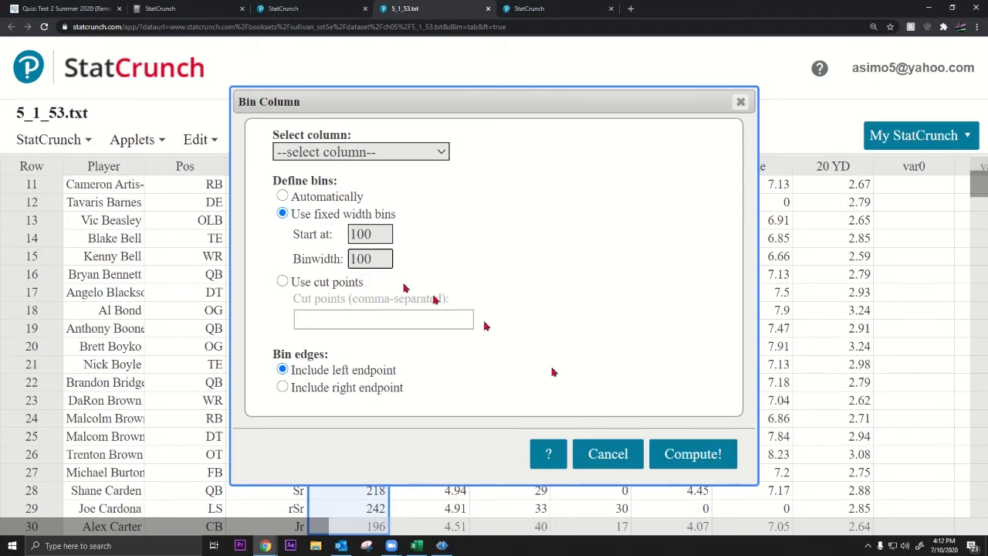
Step: Choose Weight as the column to bin and compute the bins with the left endpoint included
click(664, 455)
click(500, 306)
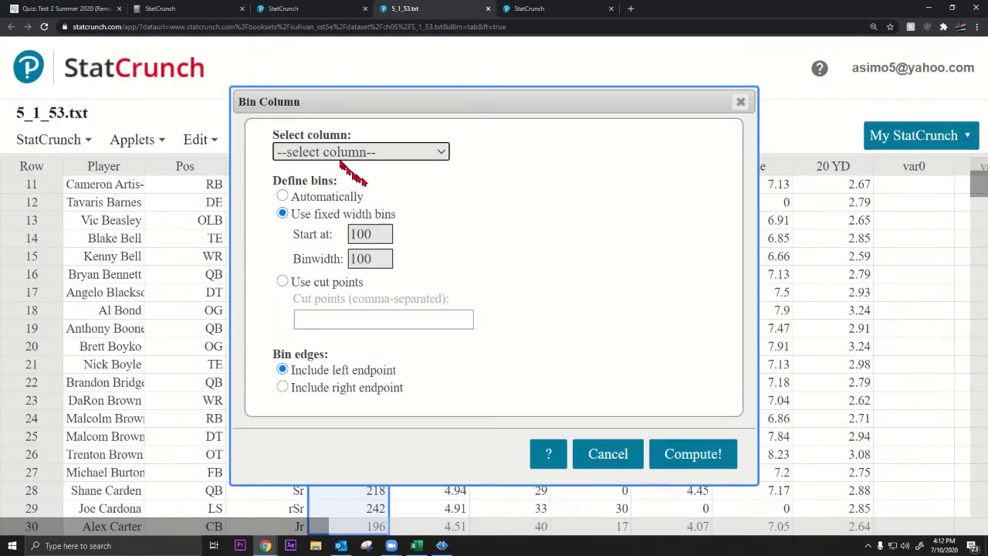
click(343, 153)
click(324, 186)
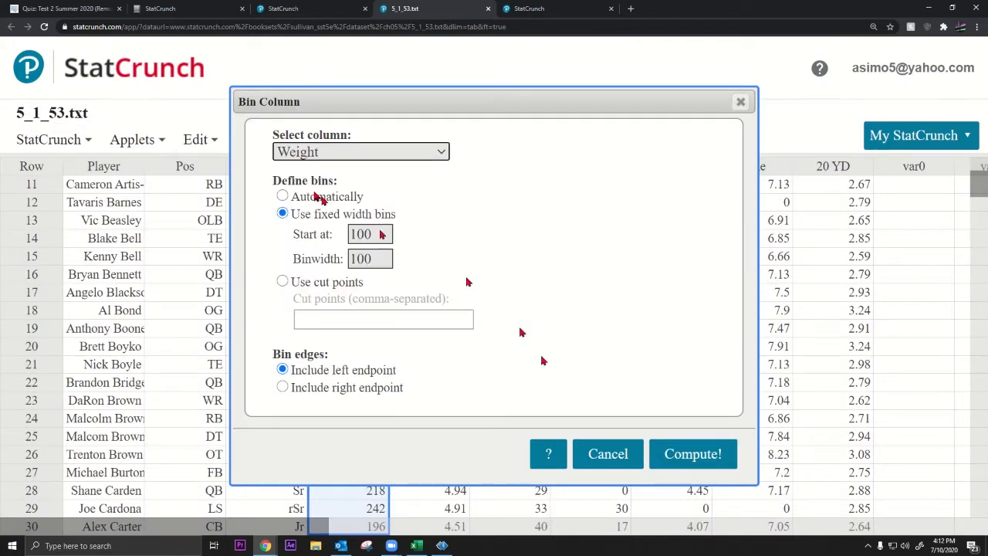
click(694, 459)
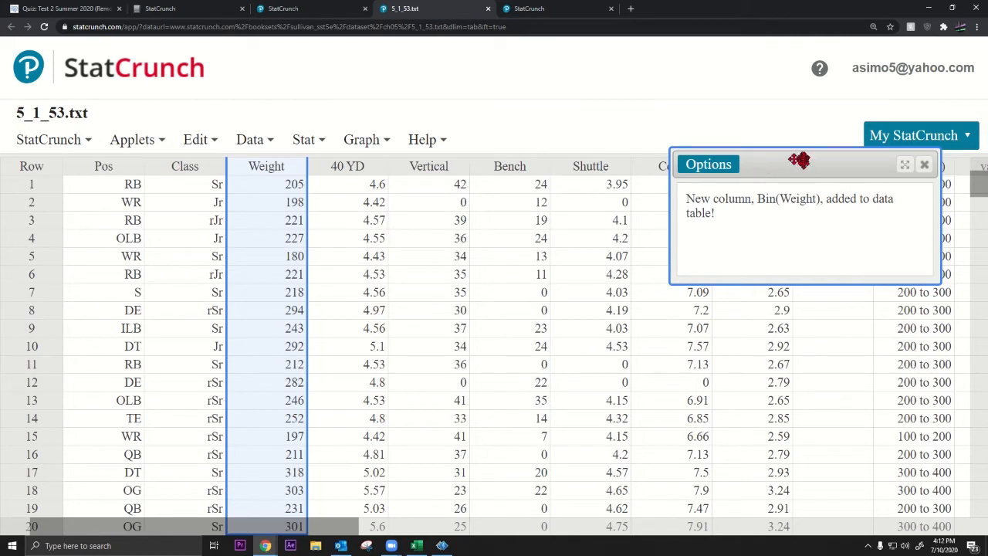
Step: Move the result message aside to compare the Weight values with the new Bin(Weight) column
drag(804, 159, 281, 163)
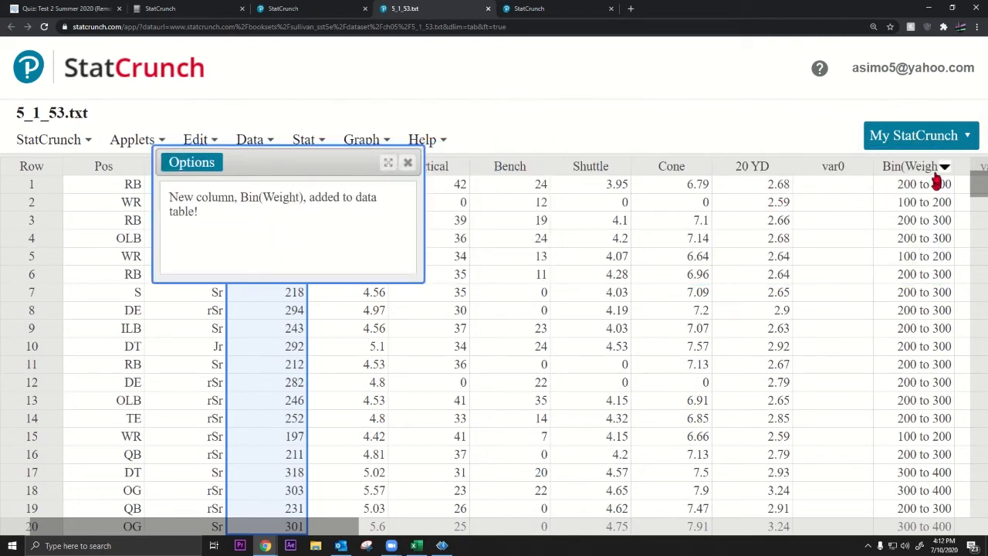
drag(368, 164, 678, 176)
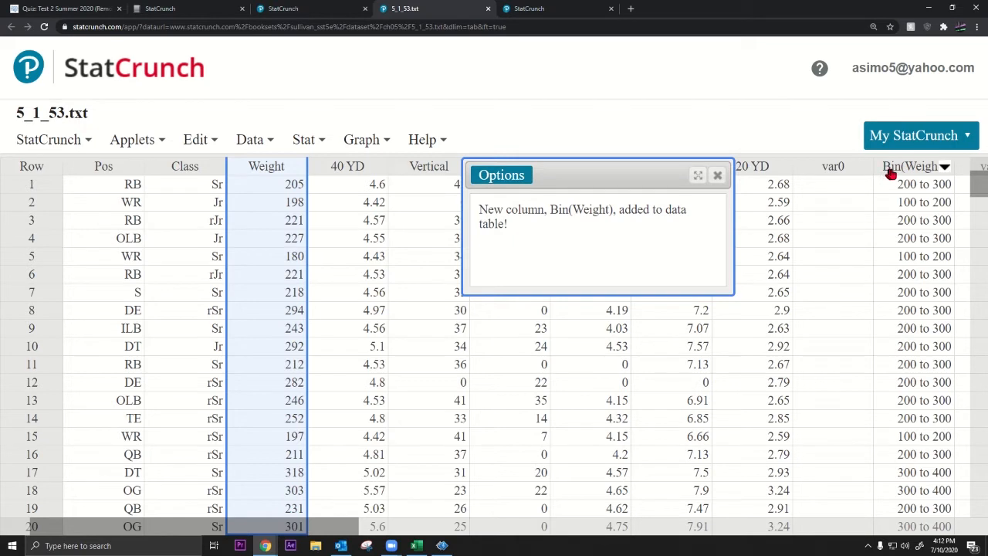
drag(618, 173, 205, 195)
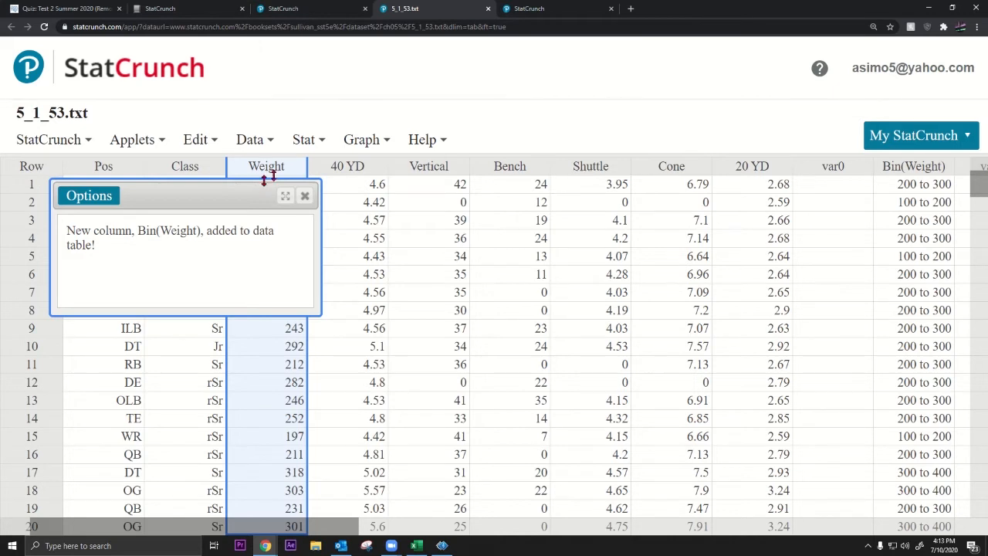
Step: Create a frequency table for the Bin(Weight) column showing only Frequency, and move the results window toward the middle of the data
click(311, 140)
mouse_move(334, 199)
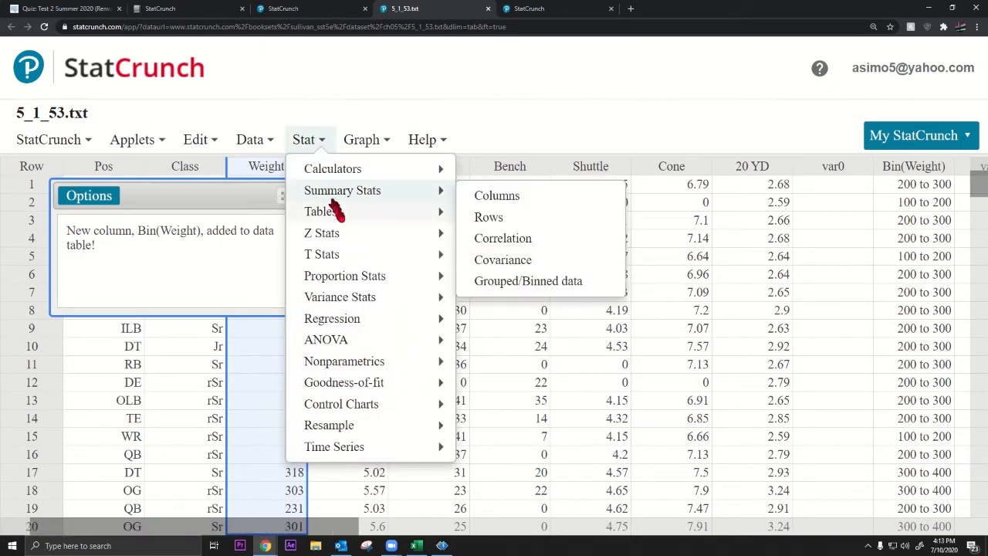
mouse_move(443, 214)
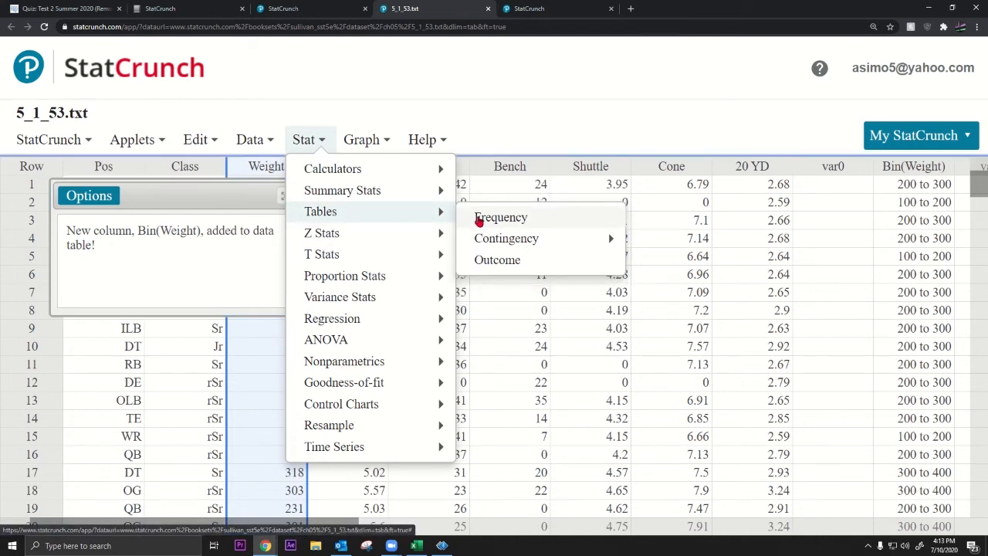
click(478, 220)
scroll(312, 176, down, 4)
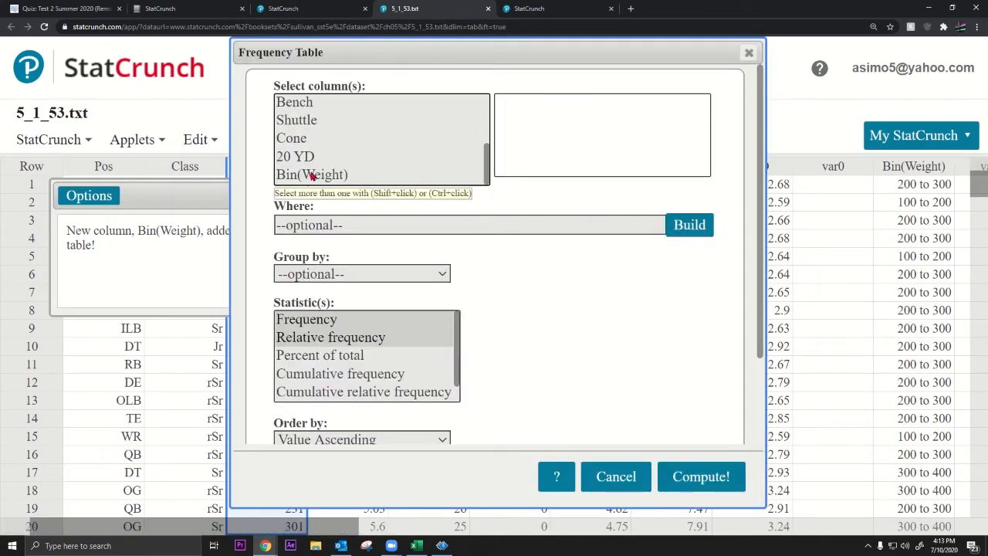
click(312, 176)
click(323, 324)
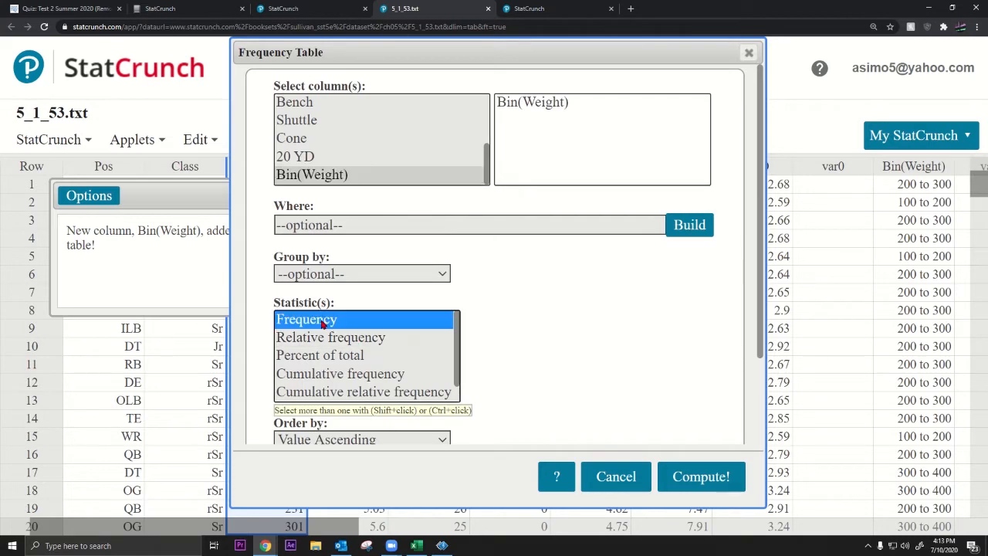
click(679, 483)
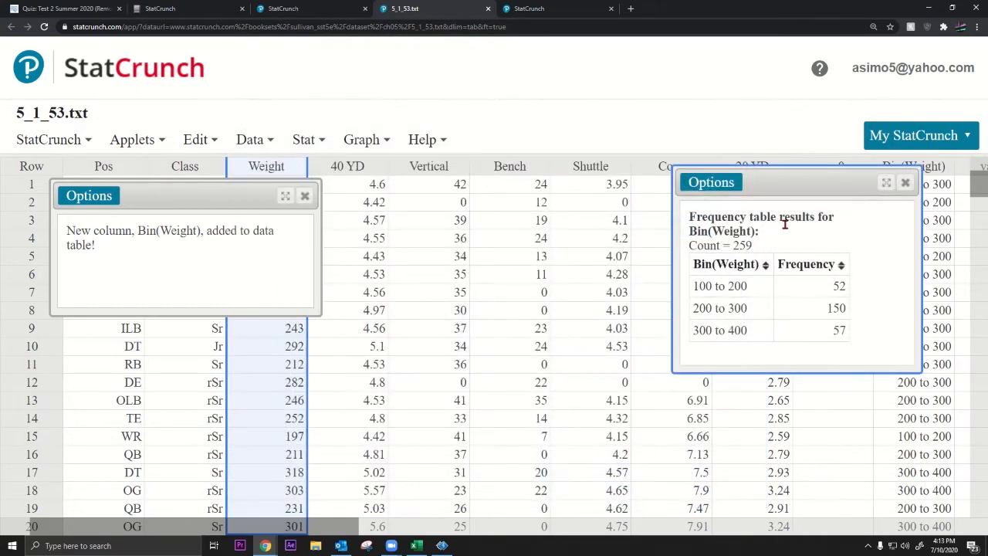
drag(803, 180, 600, 179)
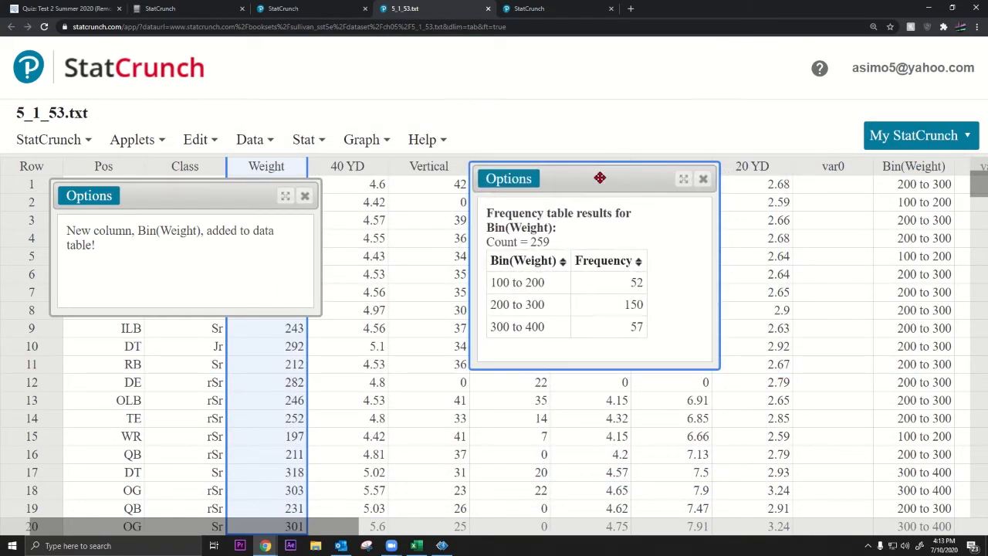
Step: Edit the frequency table to include both Frequency and Relative frequency, and recompute it
click(532, 183)
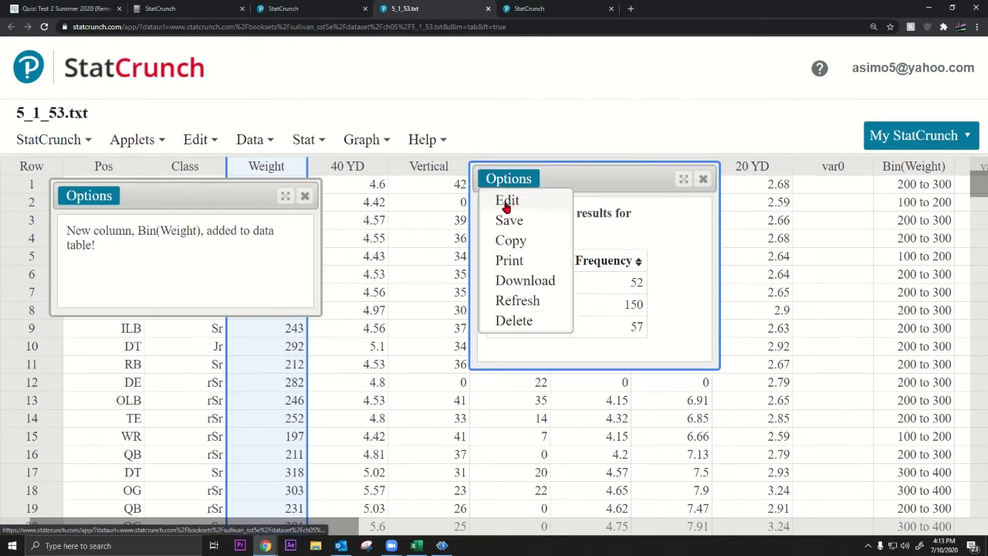
click(508, 202)
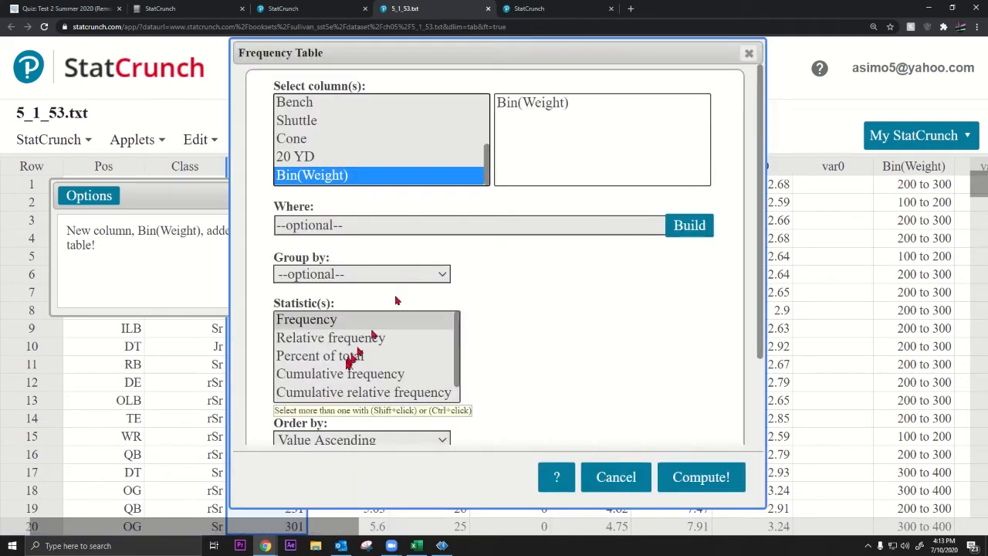
click(328, 339)
ctrl+click(320, 324)
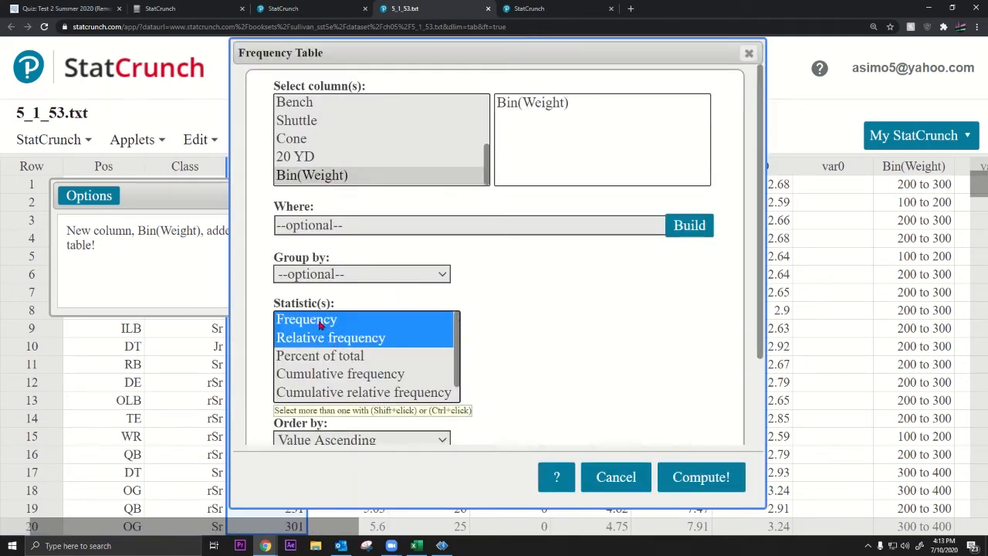
click(689, 477)
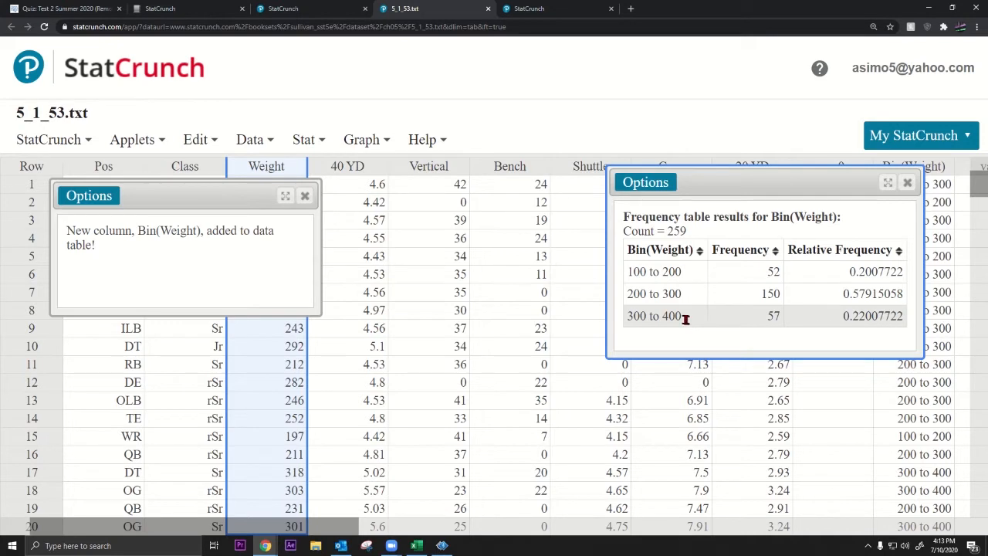
Step: Examine the weight bins and their relative frequencies, focusing on the 300 to 400 bin for the probability
drag(686, 319, 661, 318)
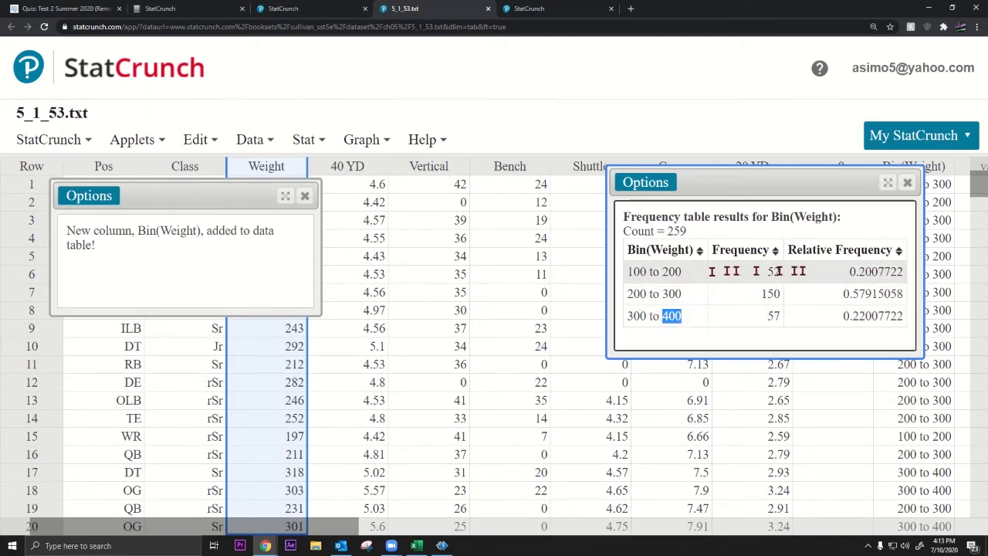
drag(849, 272, 896, 272)
drag(850, 293, 970, 322)
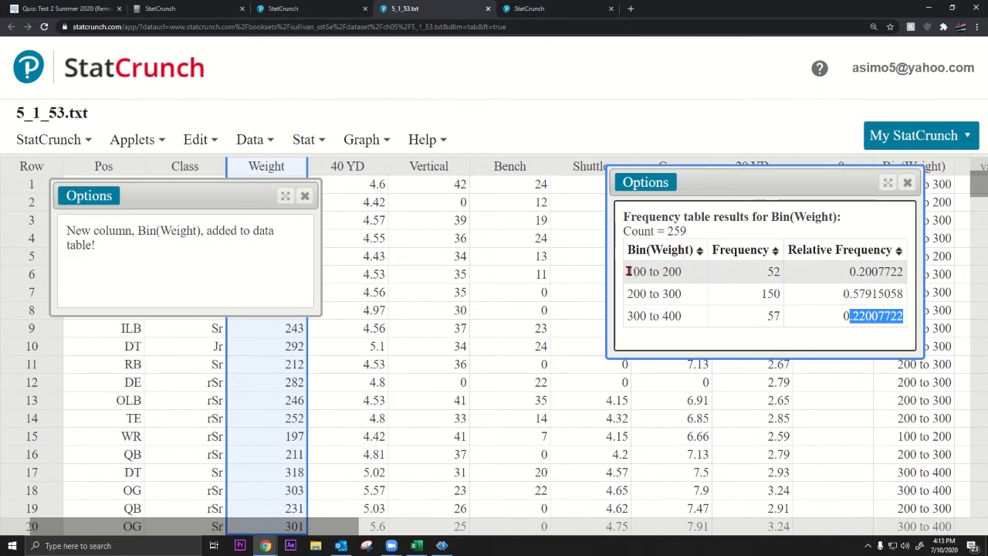
drag(628, 271, 684, 271)
drag(628, 293, 682, 293)
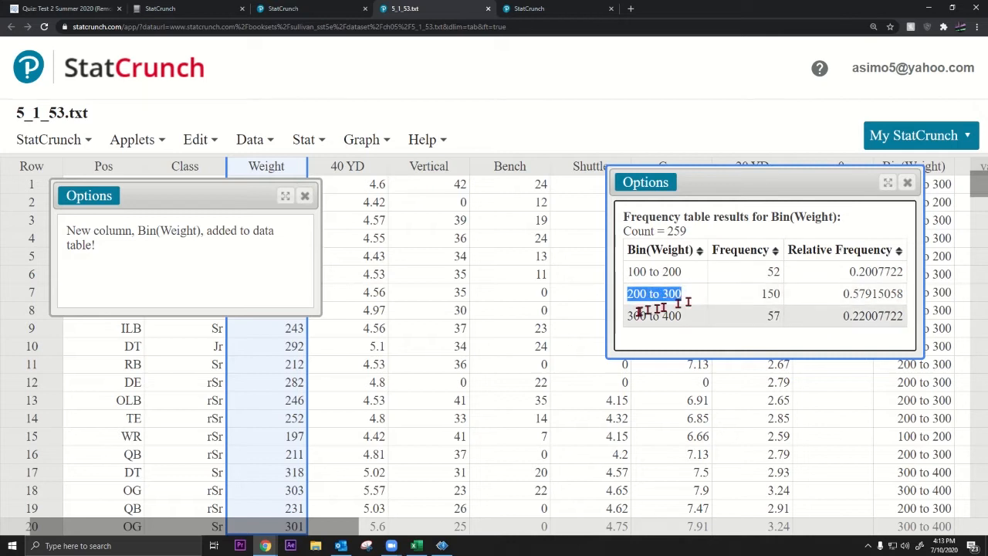
drag(627, 316, 682, 316)
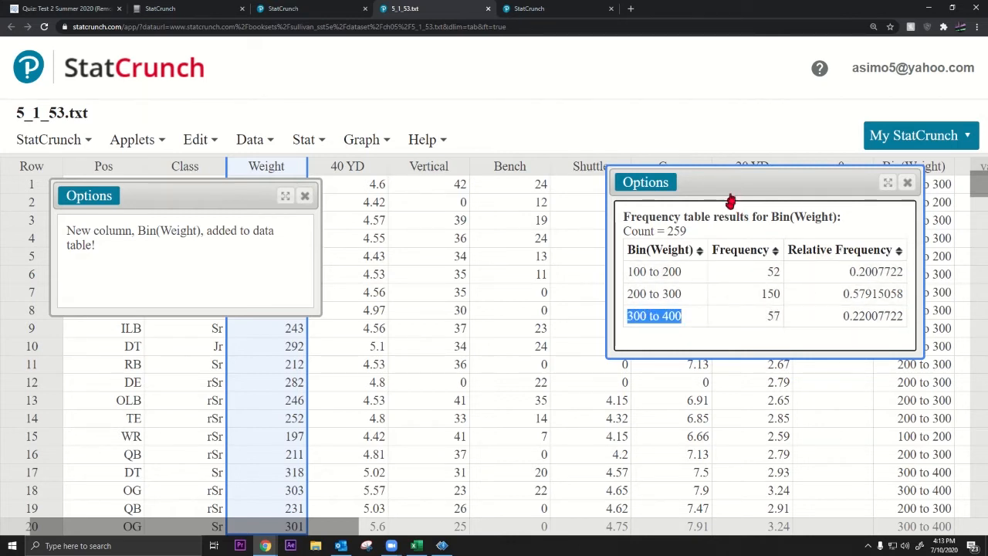
drag(730, 182, 570, 178)
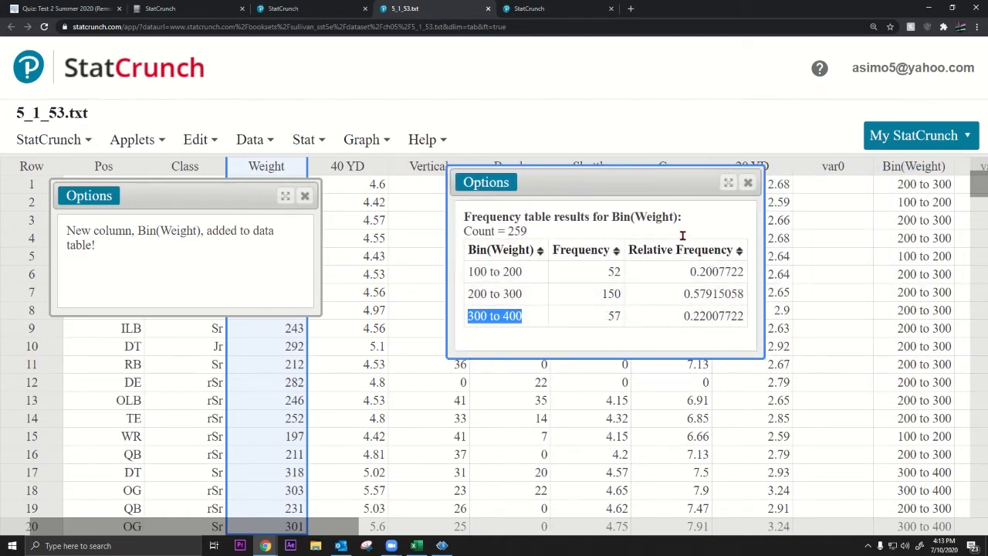
double_click(690, 316)
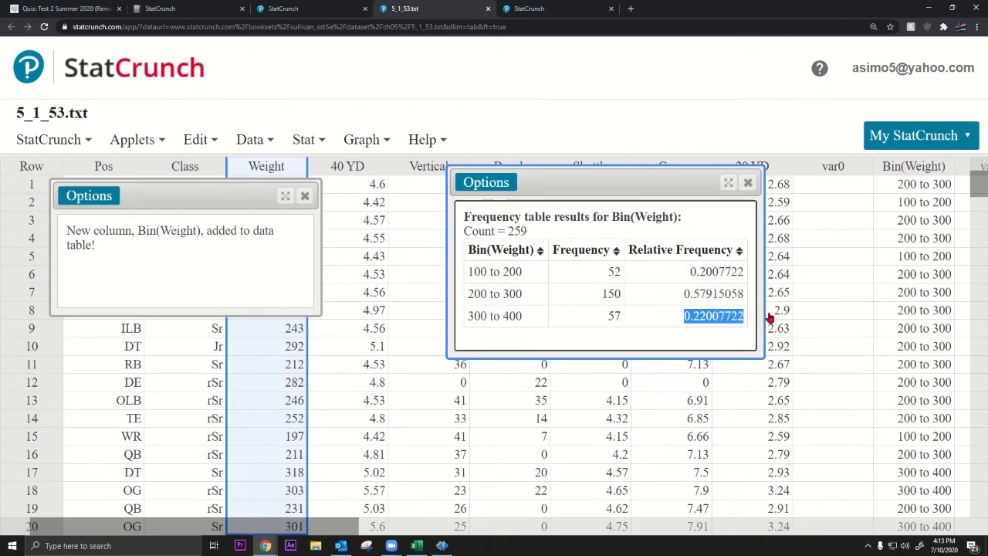
click(687, 315)
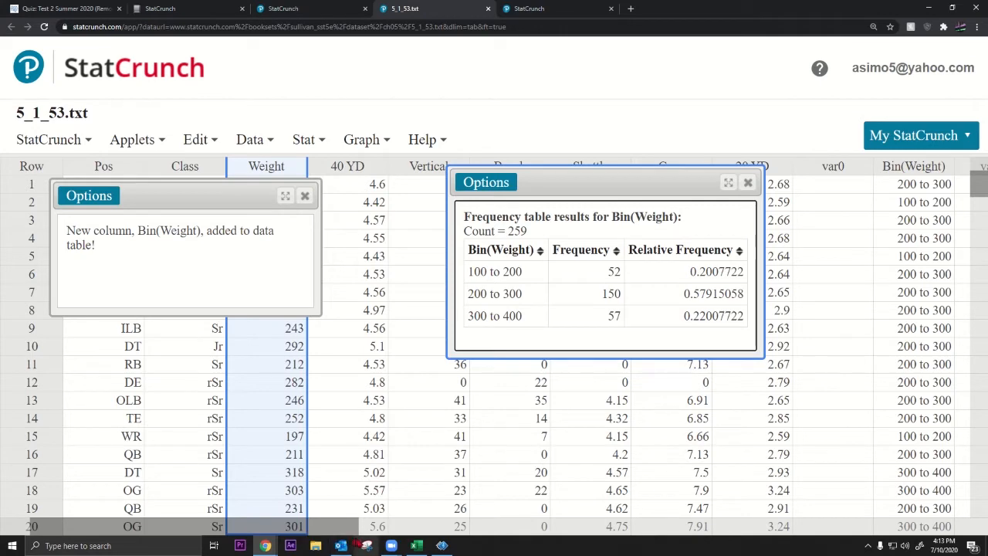
Step: Switch to Snipping Tool and capture the Bin(Weight) frequency table results
click(366, 545)
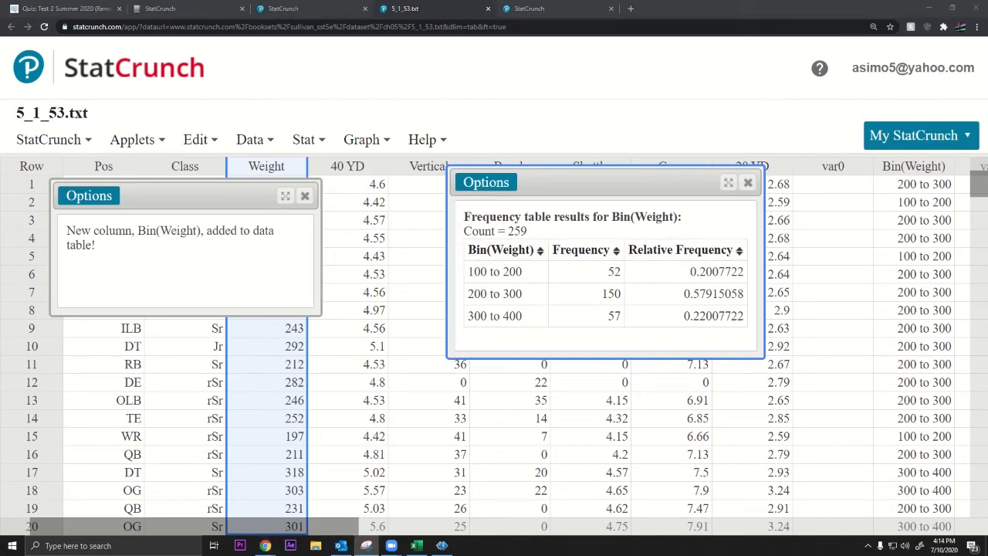
click(774, 172)
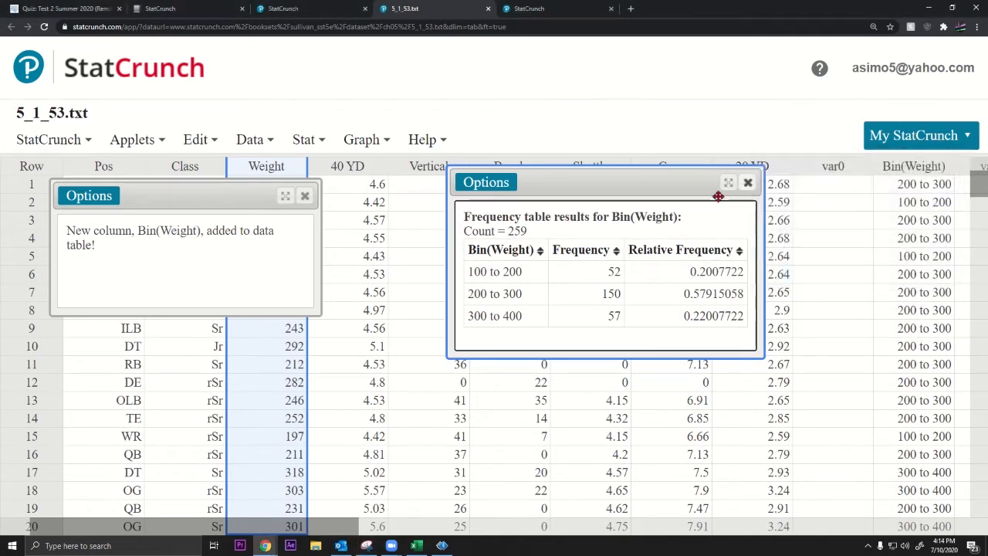
drag(457, 201, 753, 341)
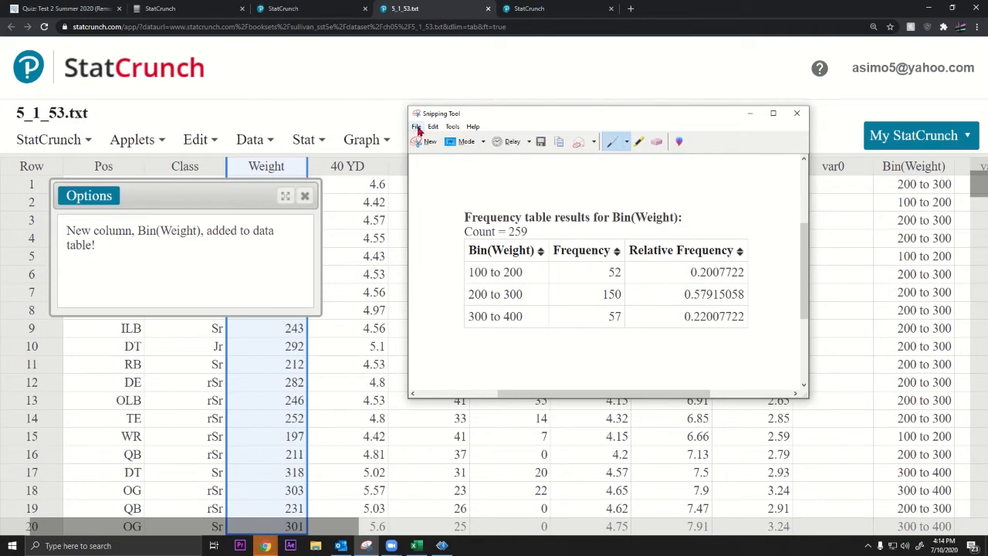
Step: Save the captured table as a PNG named "number 2" in the Math 54C folder and return to the quiz
click(418, 131)
click(432, 152)
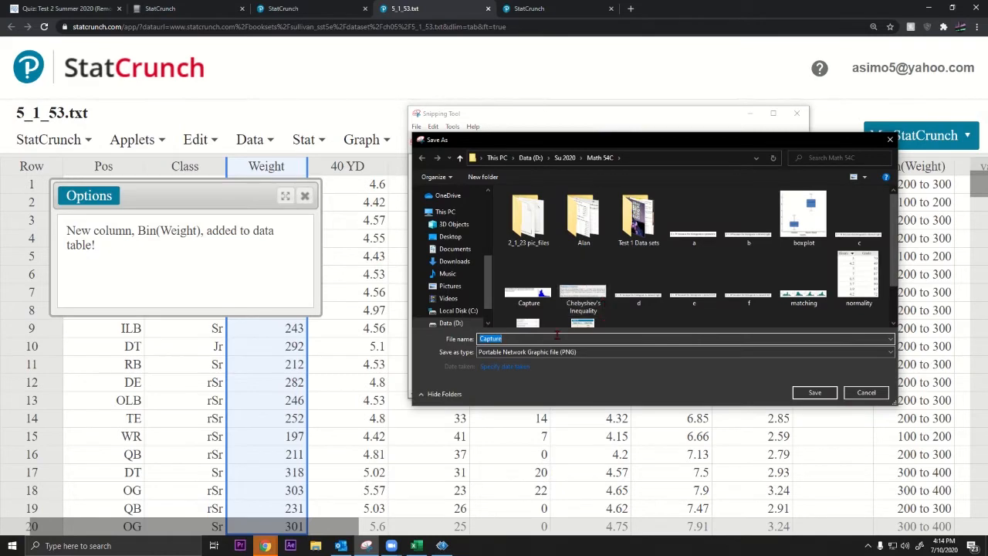
text(number 2)
key(Return)
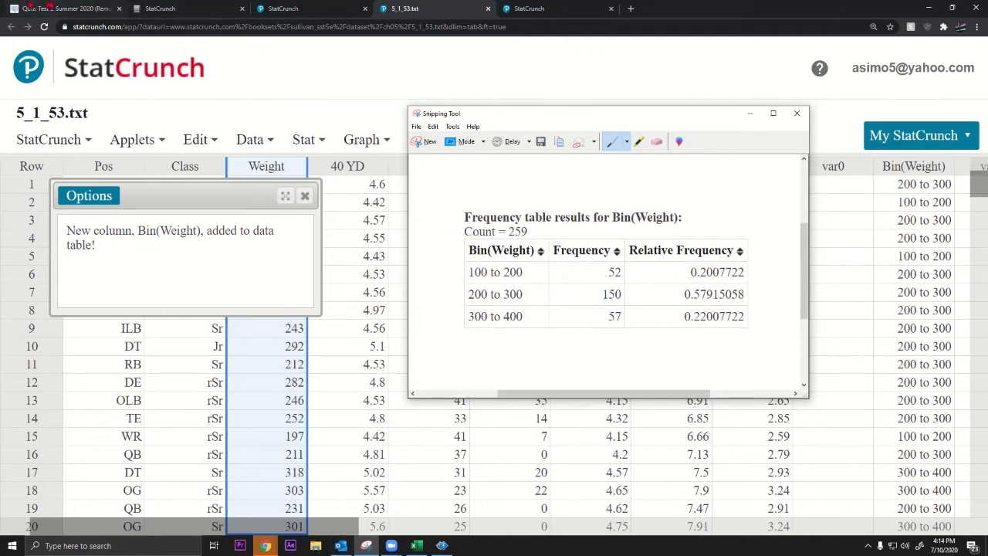
click(46, 9)
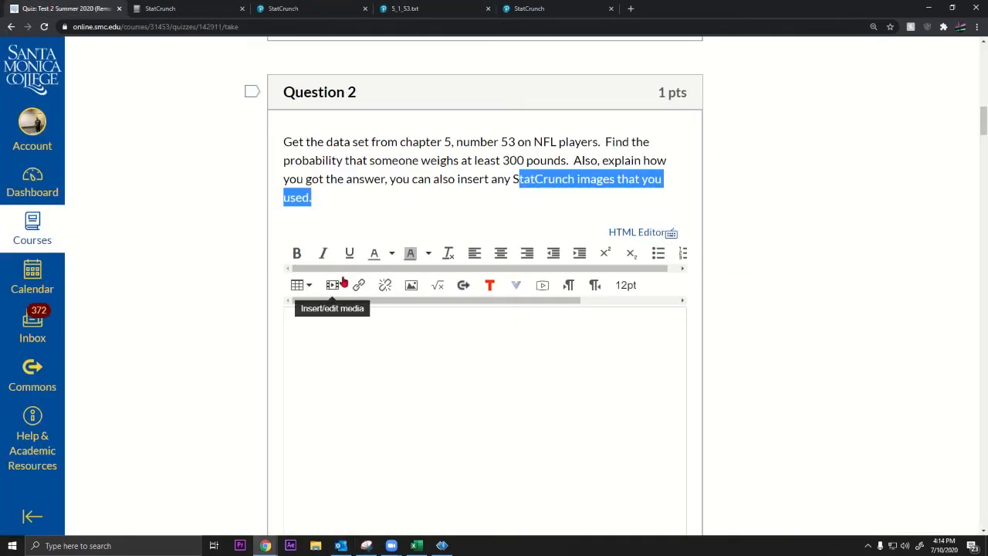
Step: Upload "number 2.PNG" from the Math 54C folder to My files in Canvas and insert it into the Question 2 answer
click(411, 286)
click(332, 151)
click(351, 252)
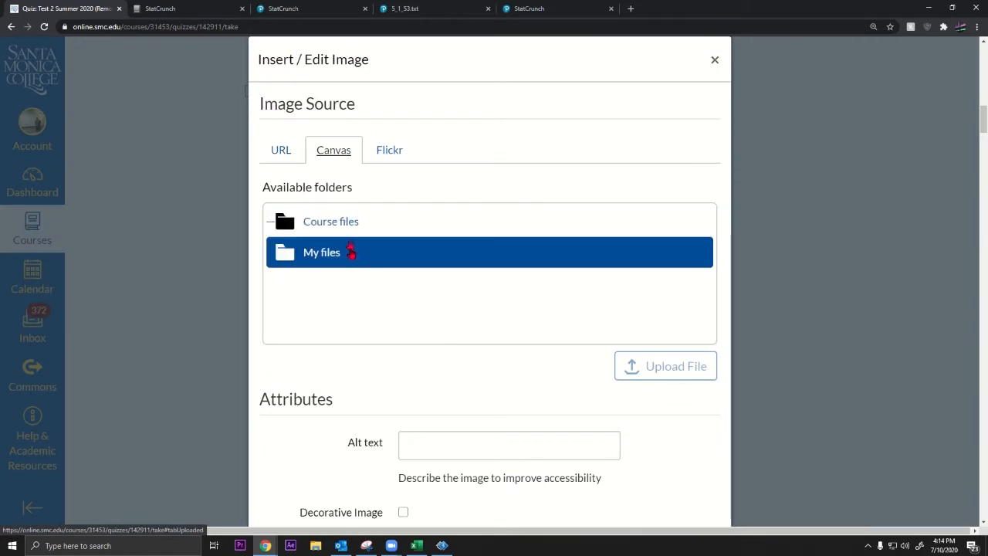
click(604, 313)
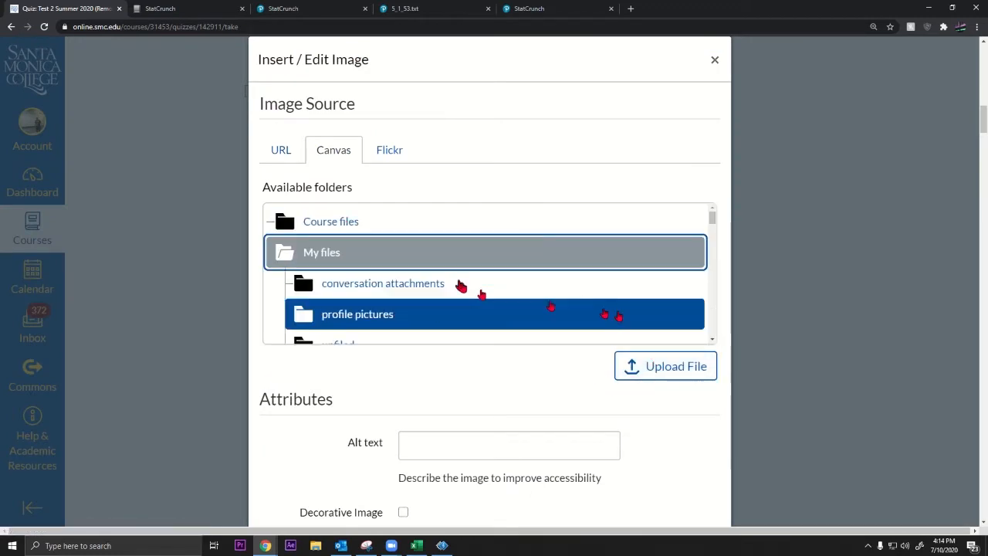
click(640, 365)
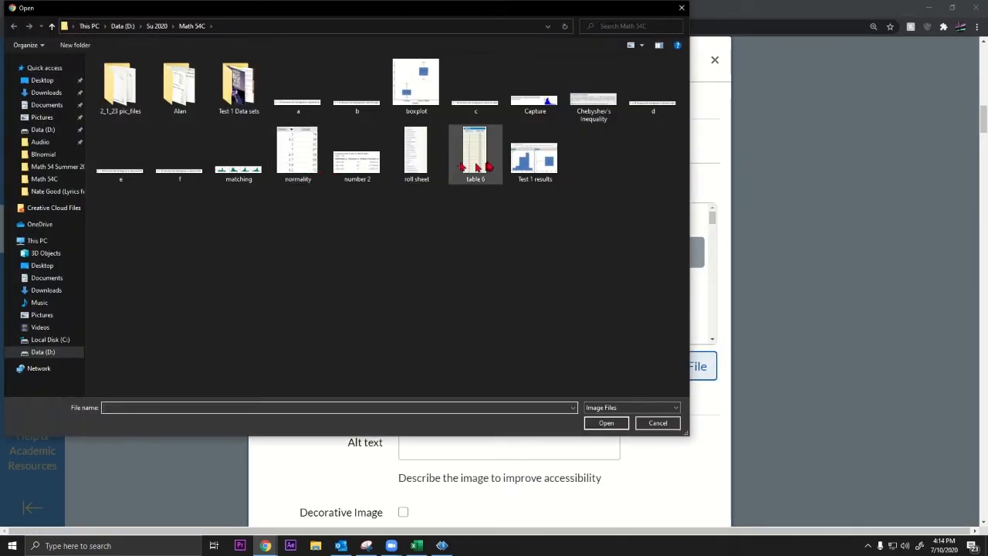
double_click(367, 169)
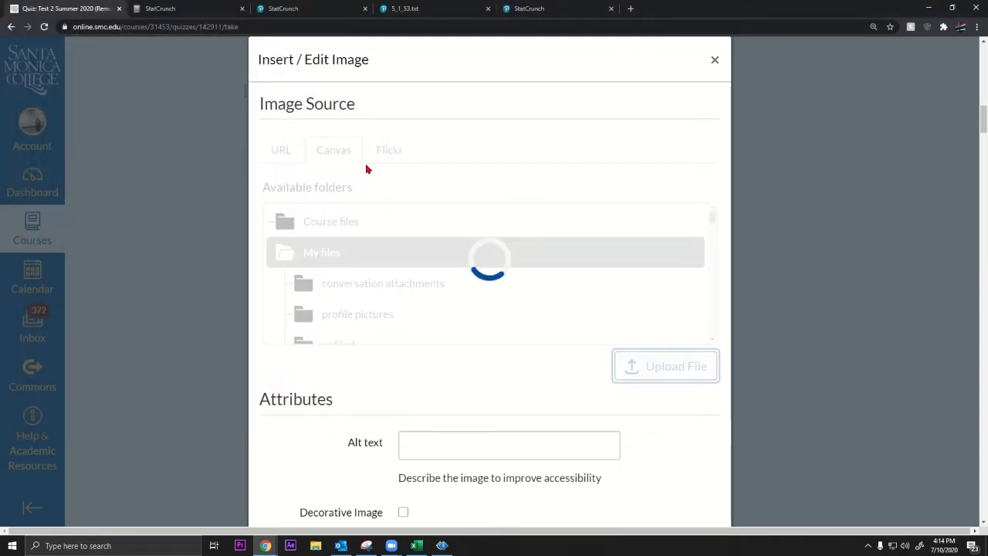
scroll(656, 451, down, 3)
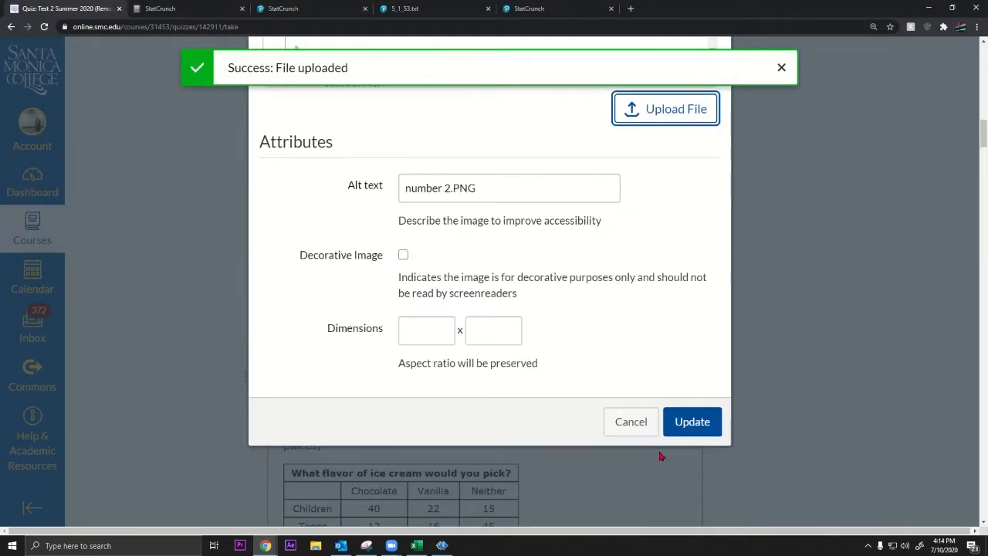
click(687, 430)
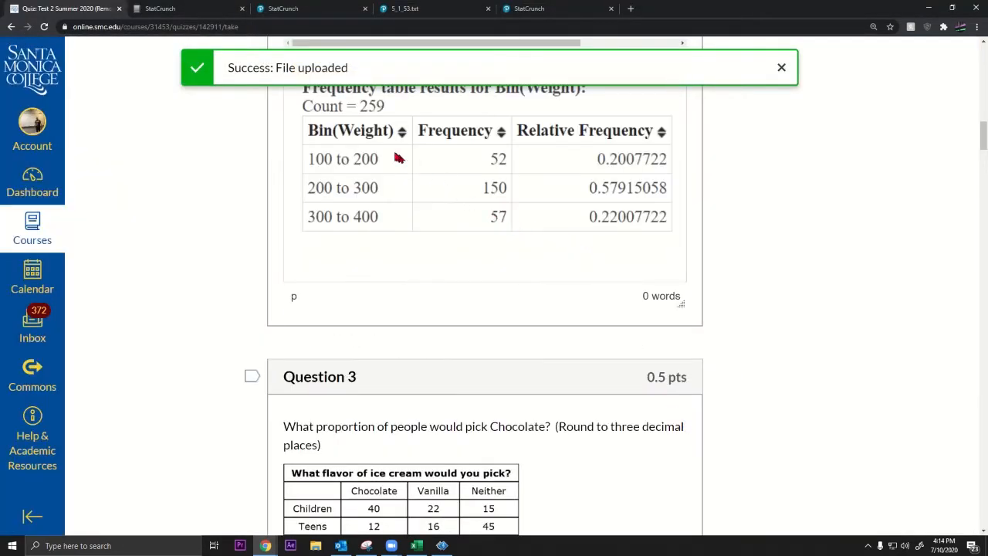
Step: Shrink the inserted frequency table image proportionally to a little over half the width of the Question 2 answer area
click(655, 212)
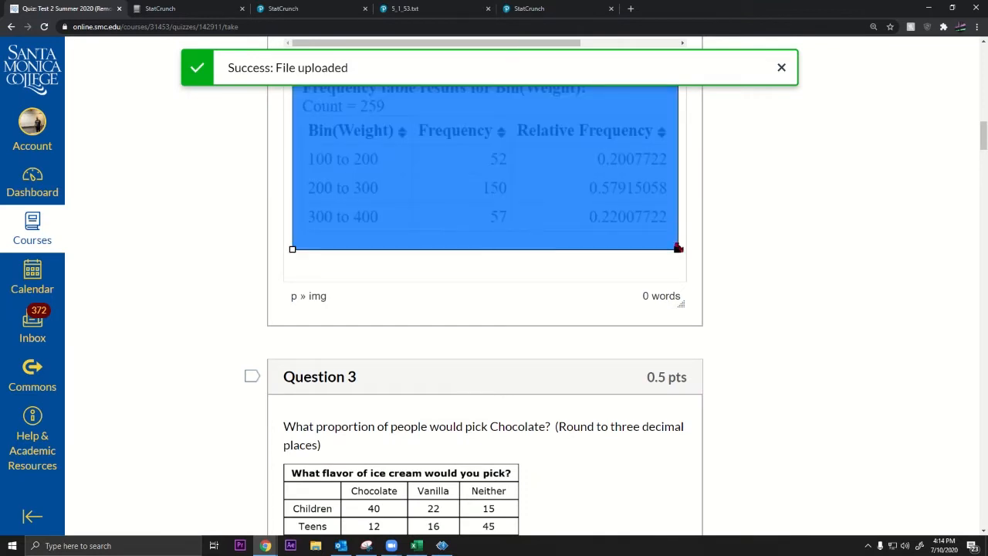
drag(678, 248, 555, 190)
scroll(764, 258, up, 2)
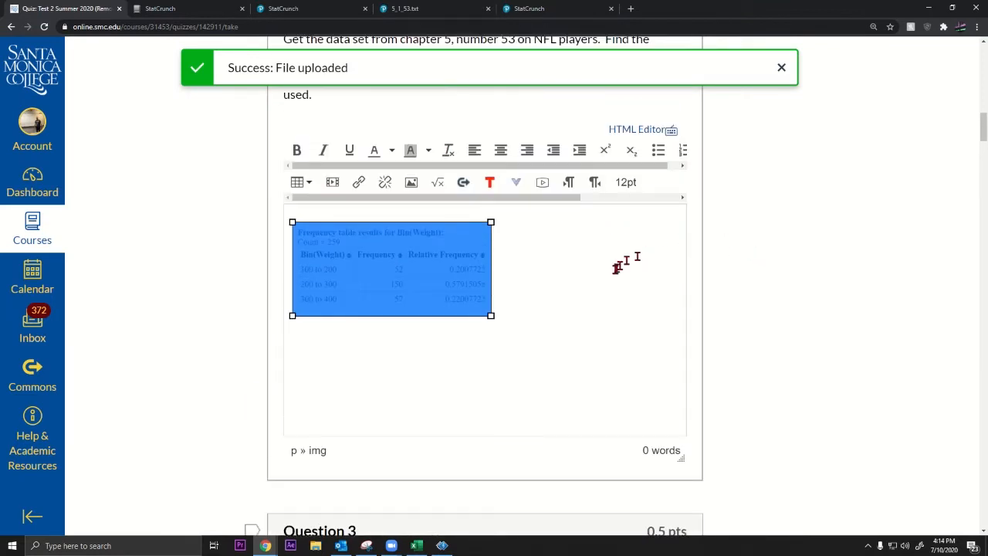
click(617, 267)
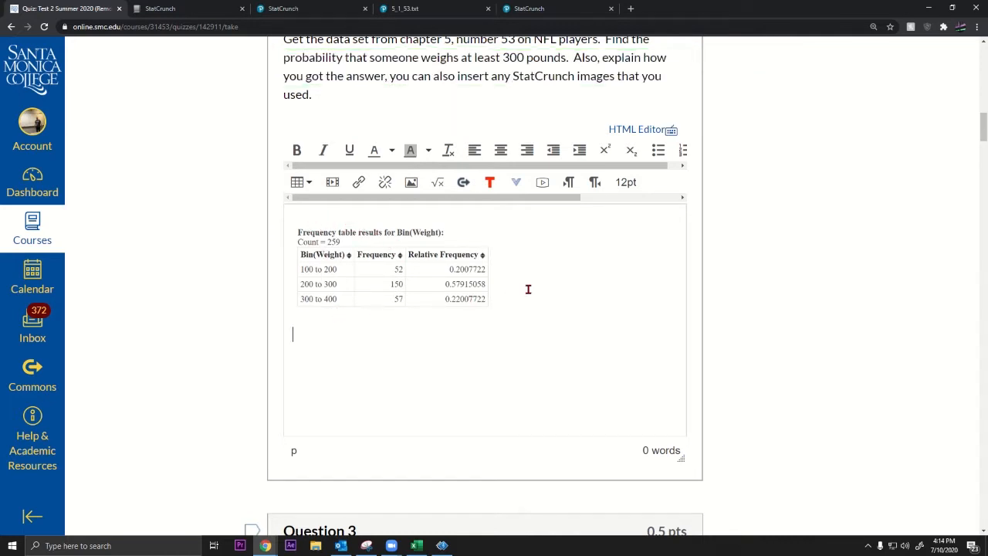
click(463, 278)
drag(490, 315, 500, 328)
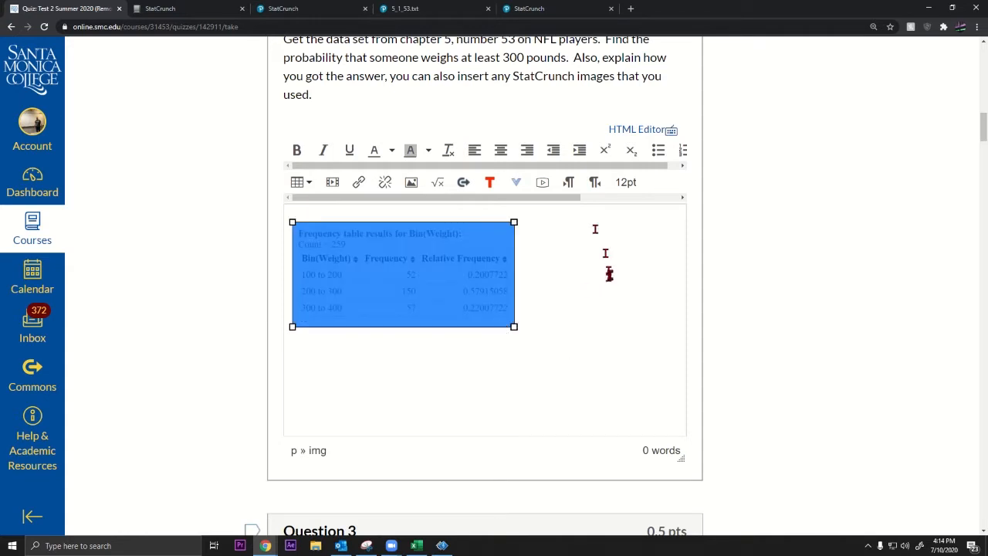
Step: Write "P(weight >= 300) = 0.2201" below the table image as the Question 2 answer
click(400, 62)
drag(384, 58, 571, 63)
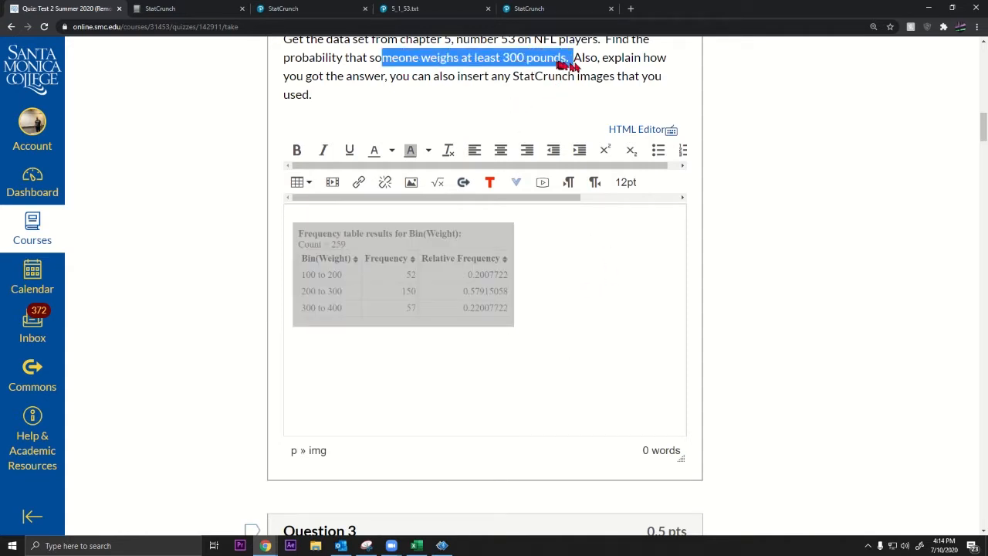
click(542, 305)
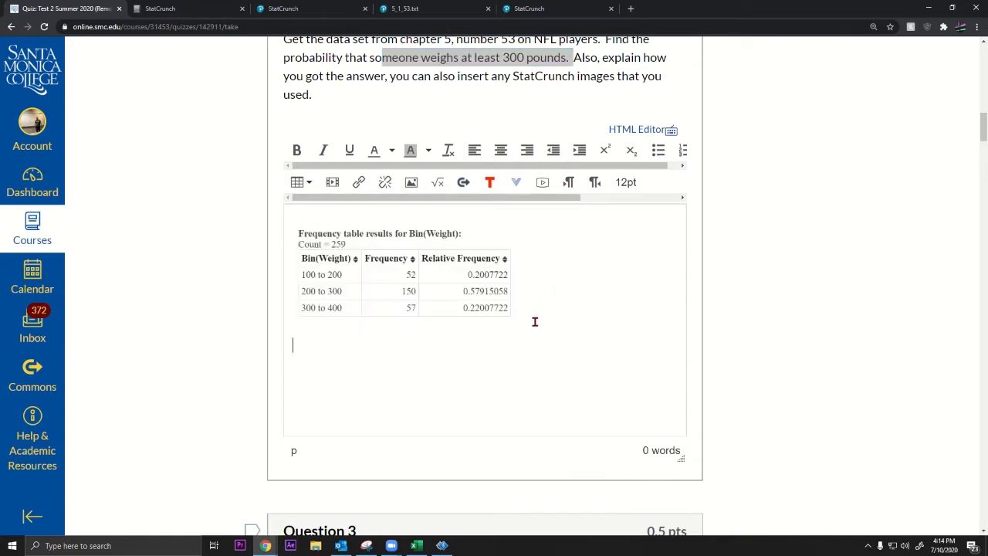
text(P(some)
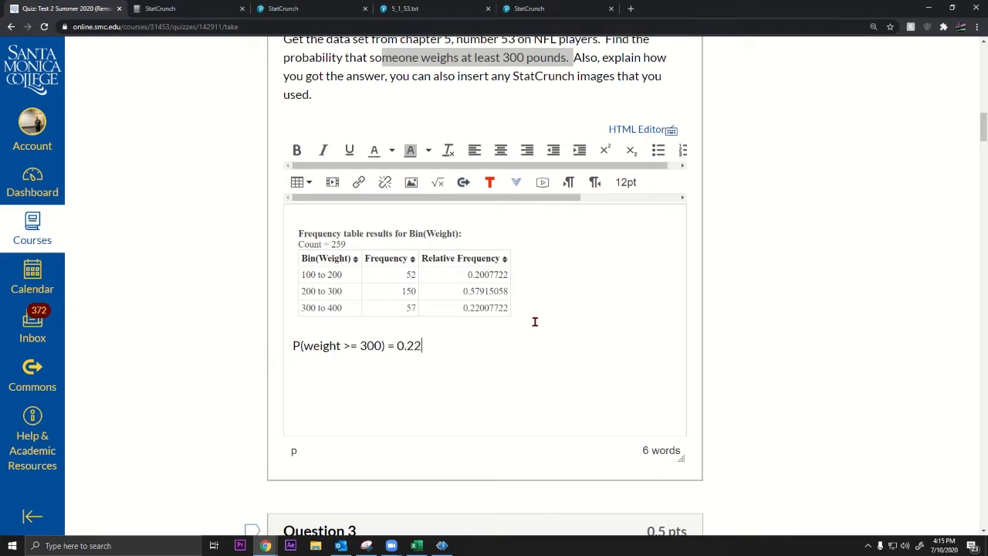
scroll(669, 286, up, 1)
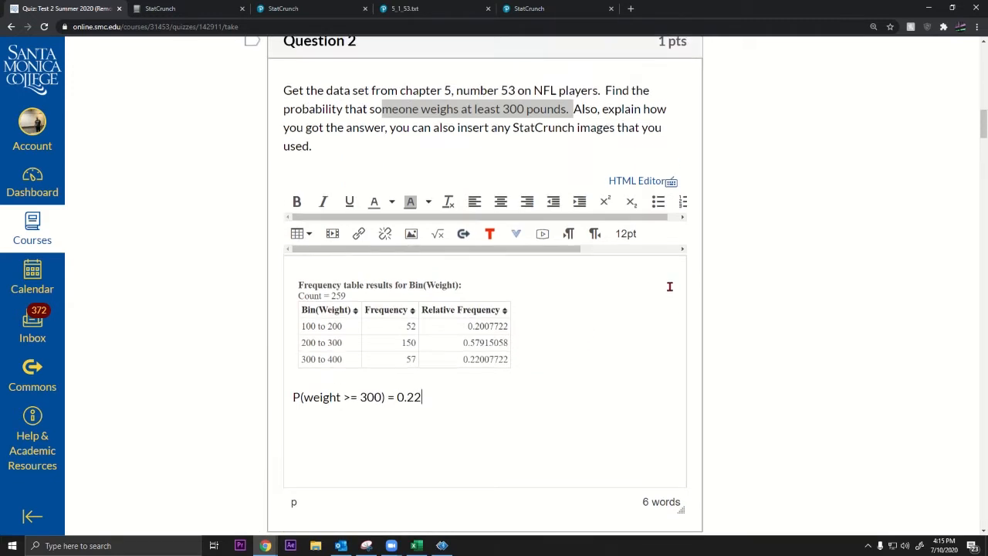
scroll(669, 286, down, 1)
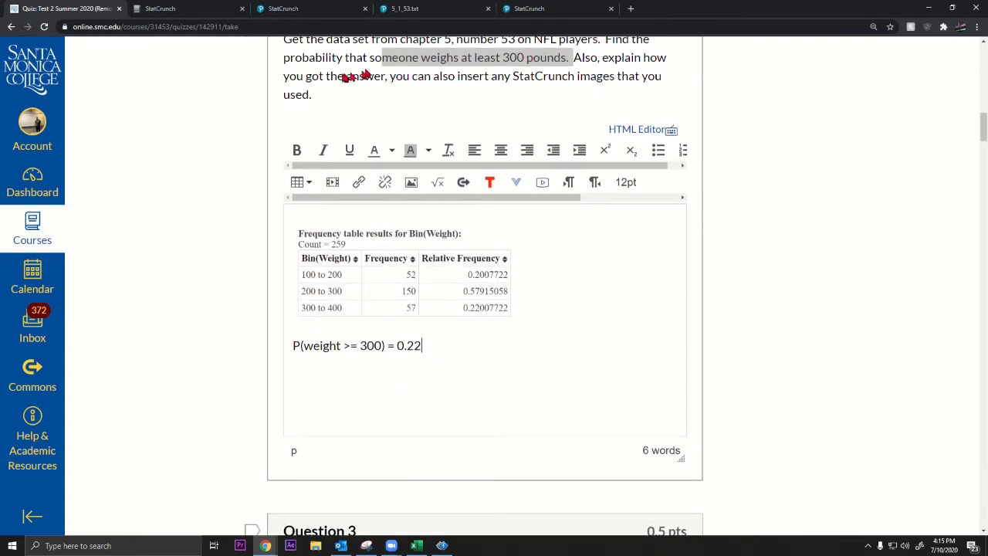
scroll(359, 77, up, 1)
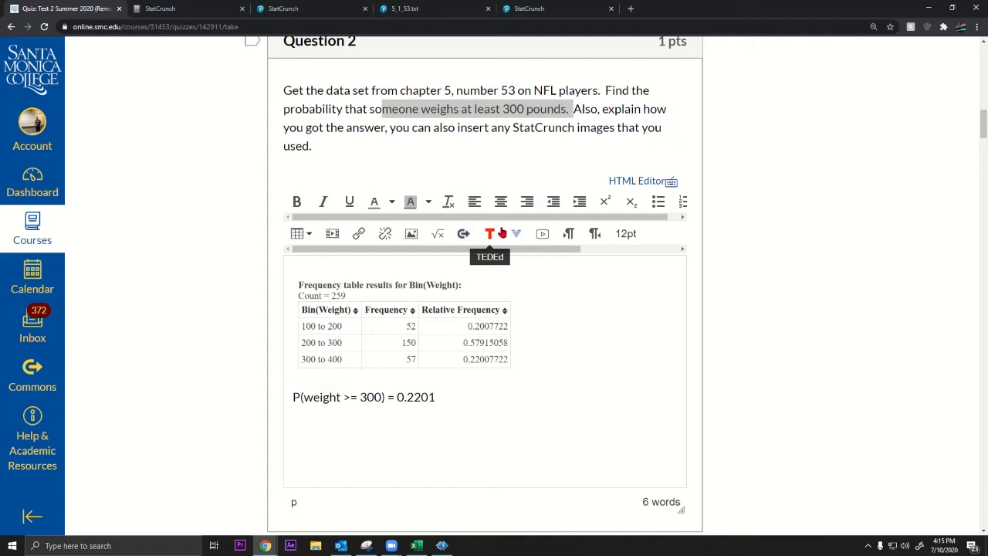
Step: Review the Question 2 prompt and examine Question 3's ice cream table for the proportion of people who would pick Chocolate
click(285, 92)
drag(285, 92, 327, 144)
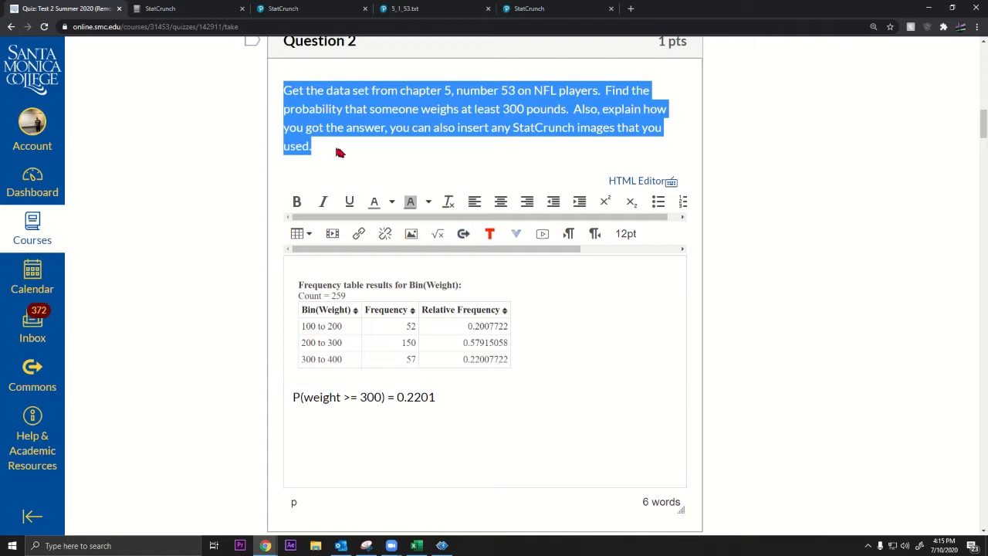
scroll(341, 155, down, 6)
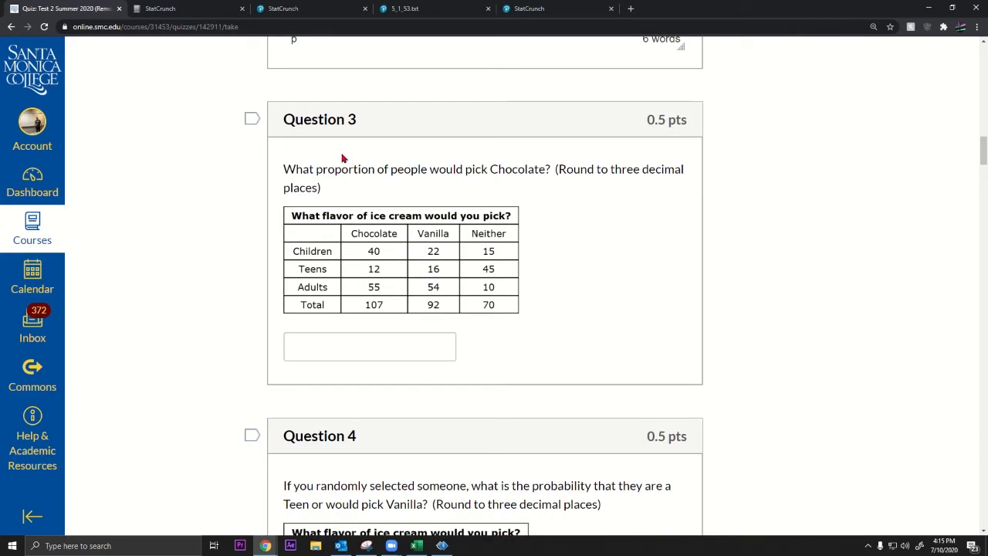
drag(283, 172, 366, 192)
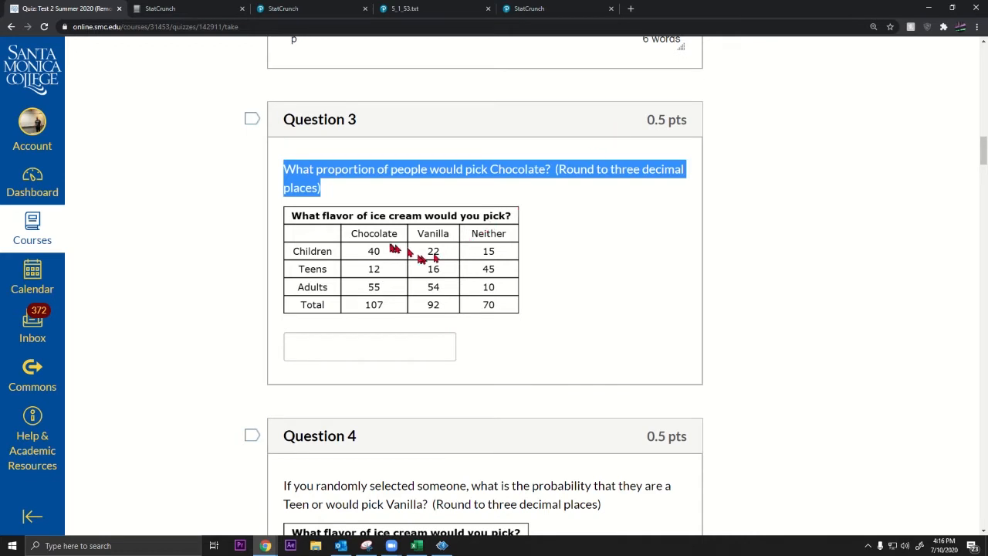
click(401, 174)
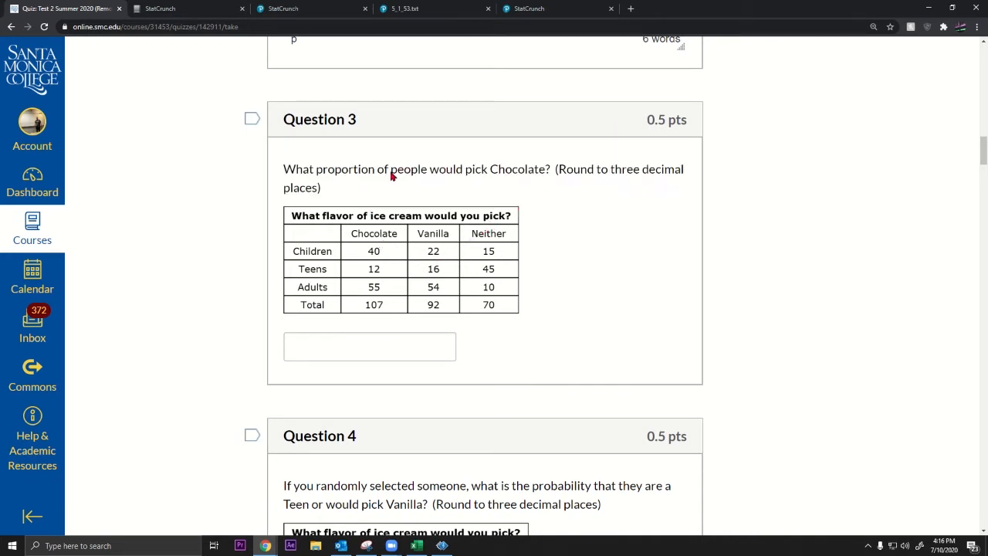
drag(391, 174, 427, 174)
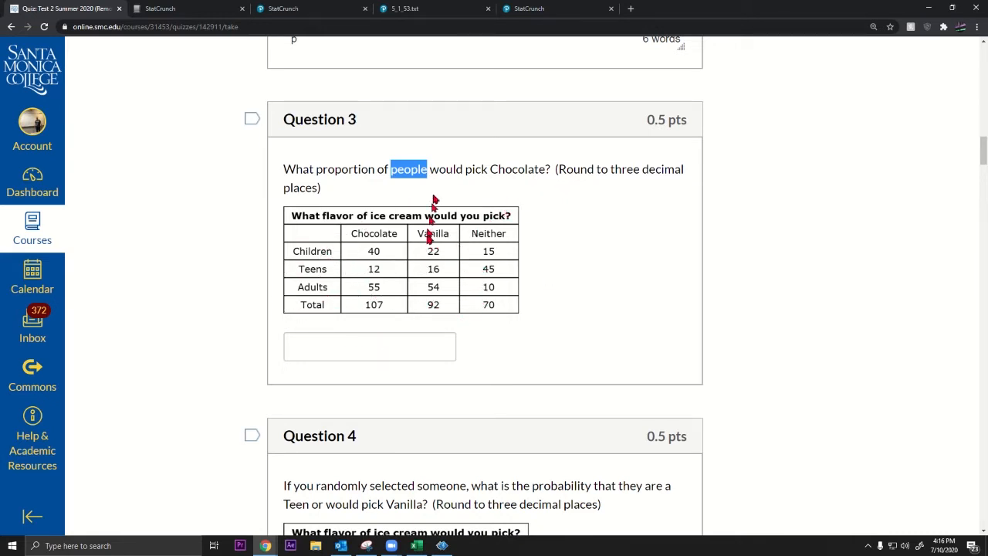
click(395, 176)
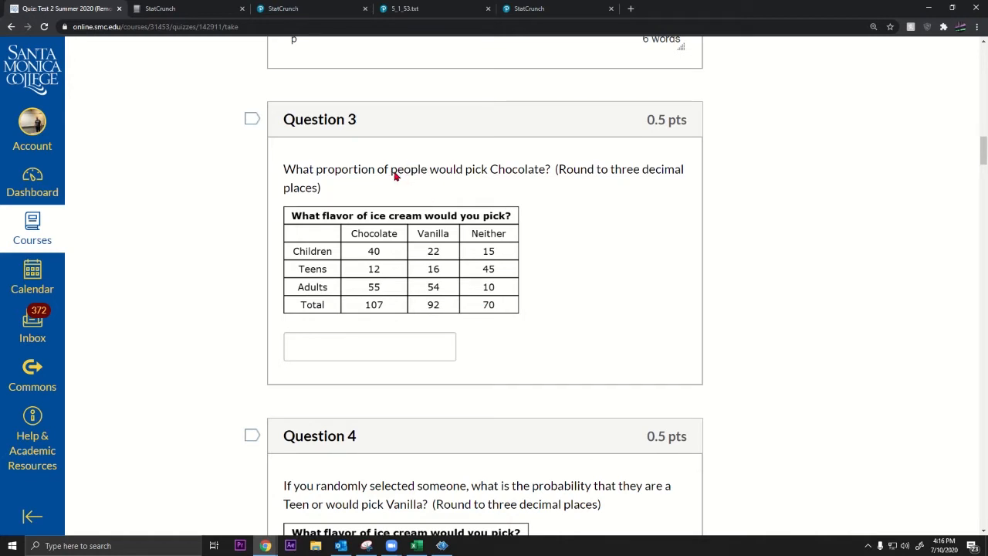
drag(393, 174, 423, 175)
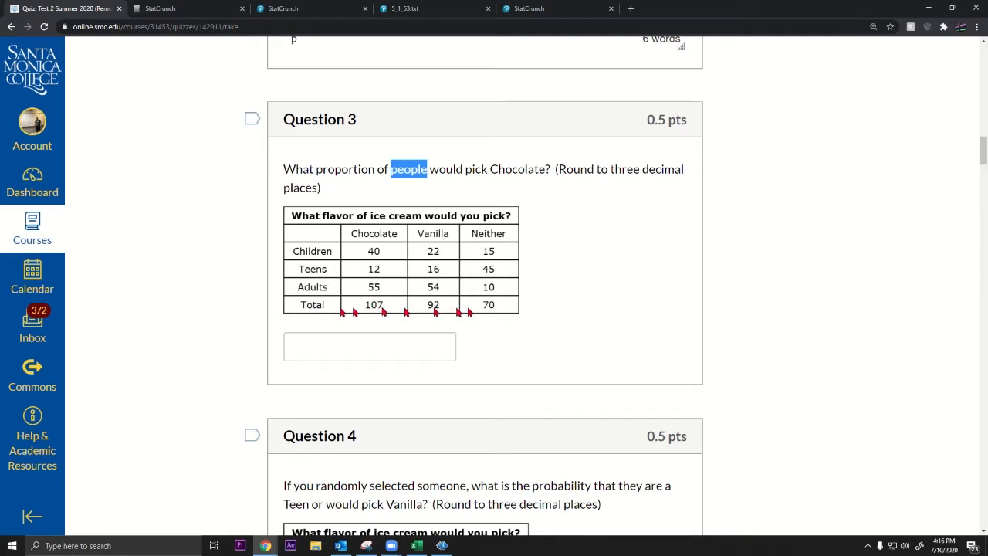
Step: Restore the browser to a smaller window, close Snipping Tool, and switch to the blank Excel workbook beside the quiz
double_click(797, 9)
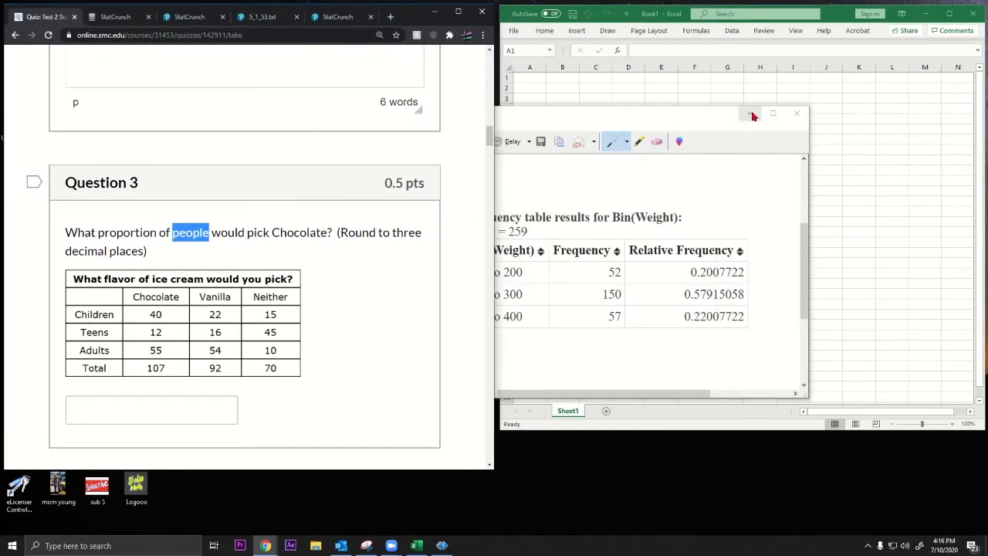
click(797, 114)
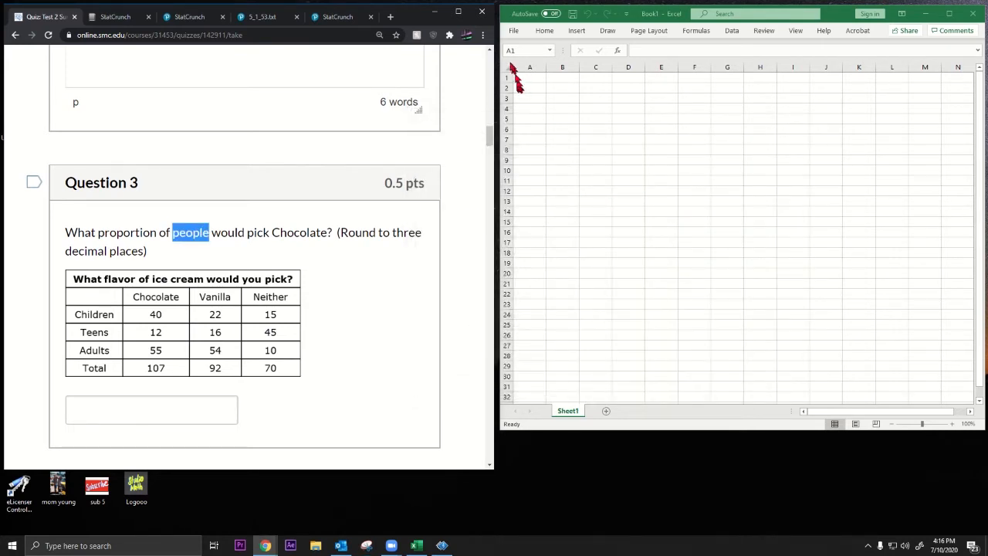
click(509, 67)
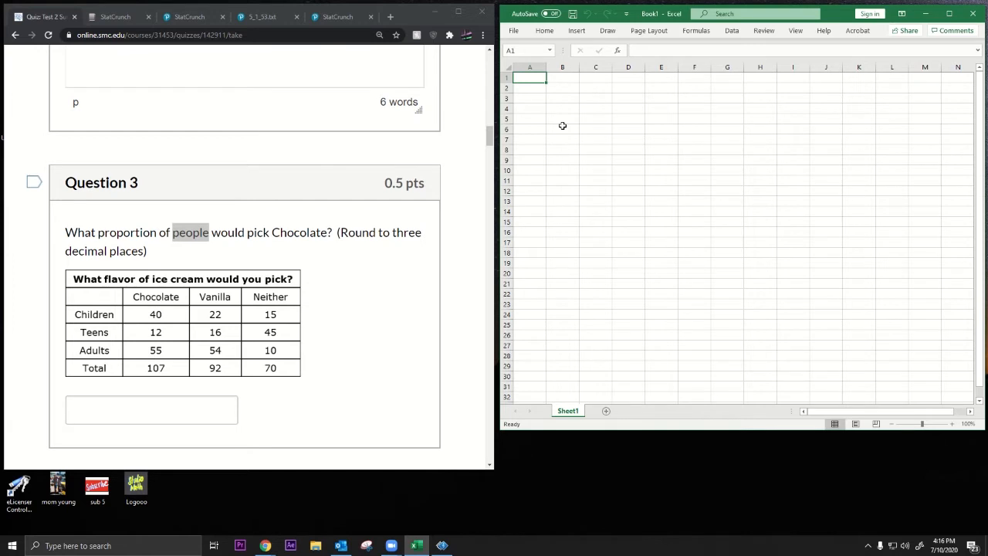
Step: Insert a text box into the blank worksheet for written work
key(alt)
key(n)
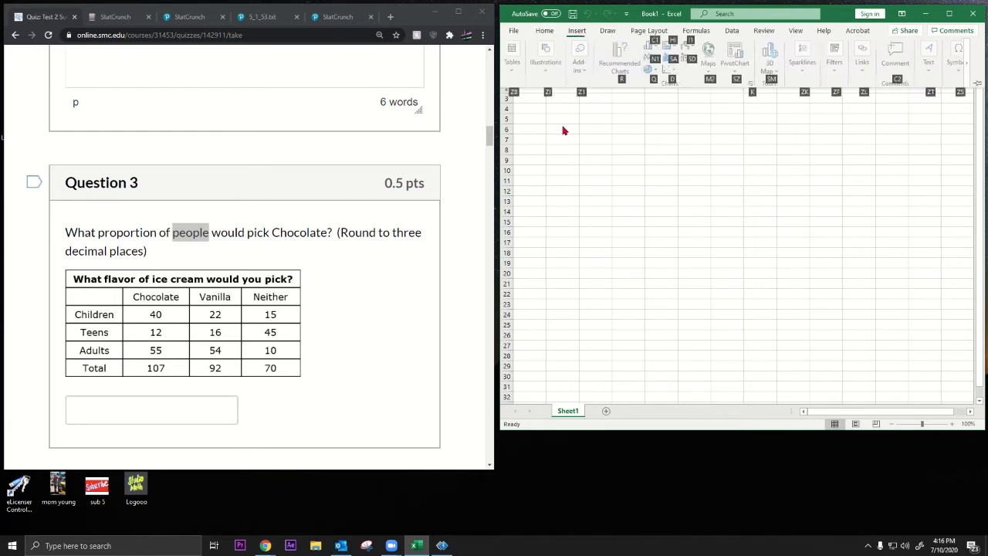
key(x)
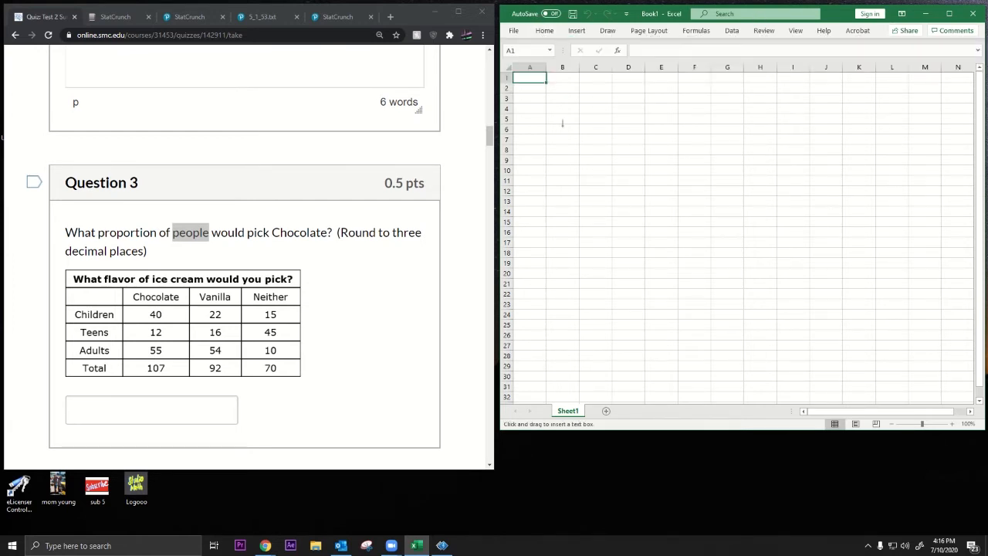
key(alt)
key(n)
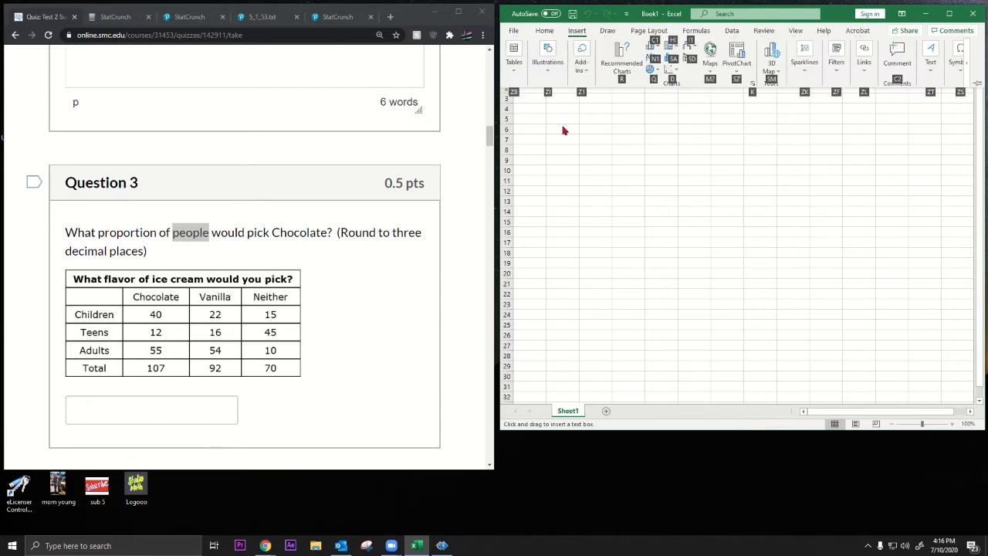
key(x)
key(Return)
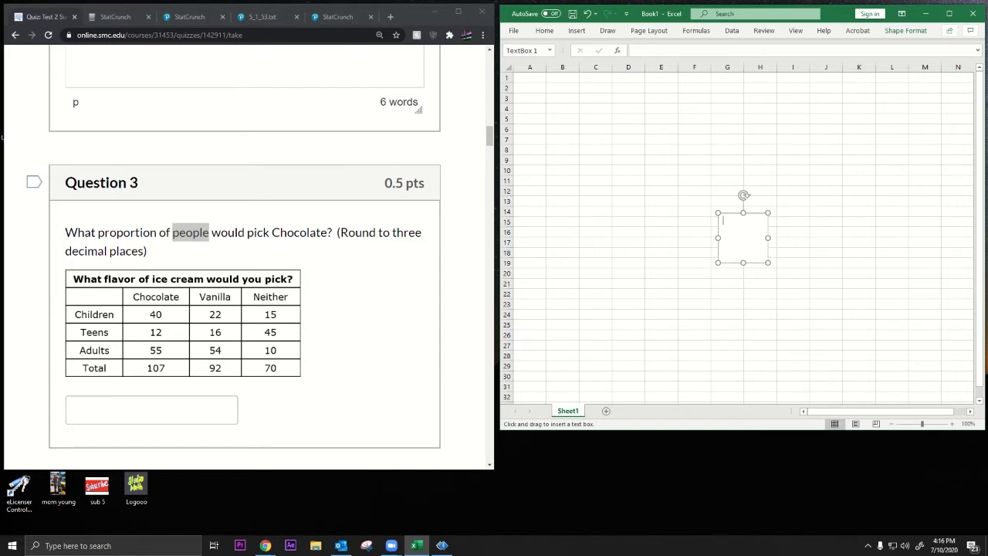
click(853, 177)
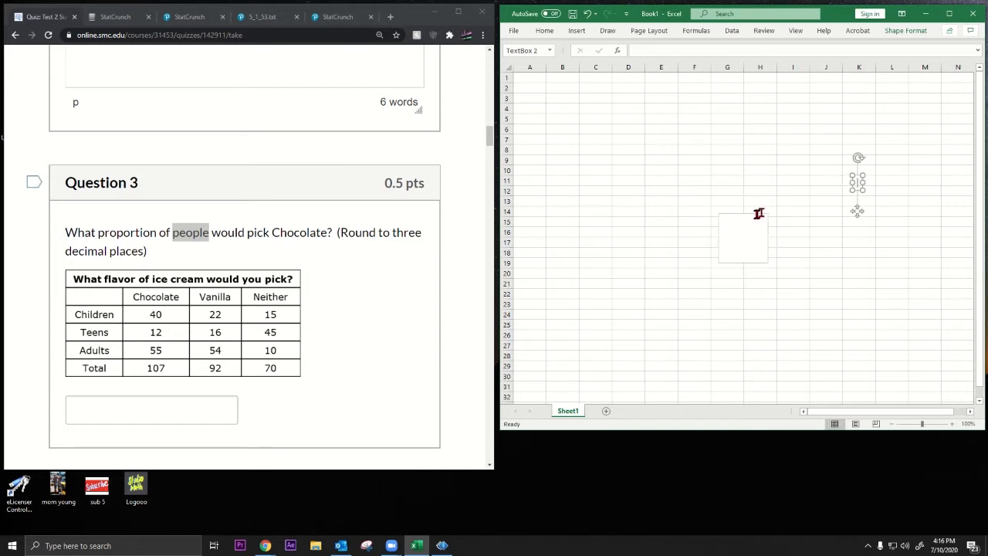
Step: Move the square text box to cell A1 and enlarge it to cover about columns A to J and rows 1 to 37
click(755, 213)
drag(755, 213, 558, 78)
drag(566, 124, 835, 391)
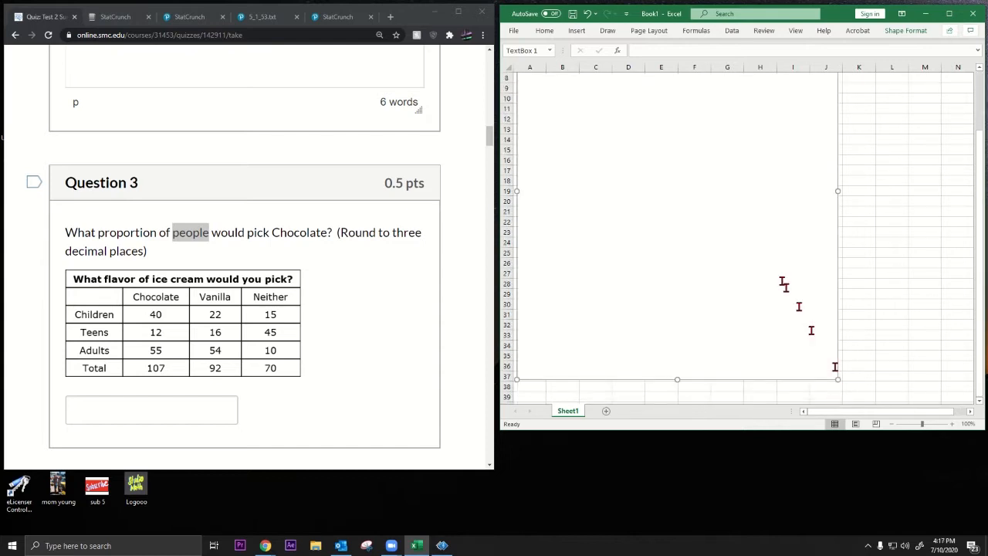
Step: Write "3)" at the start of the text box and set its font size to 32
click(577, 96)
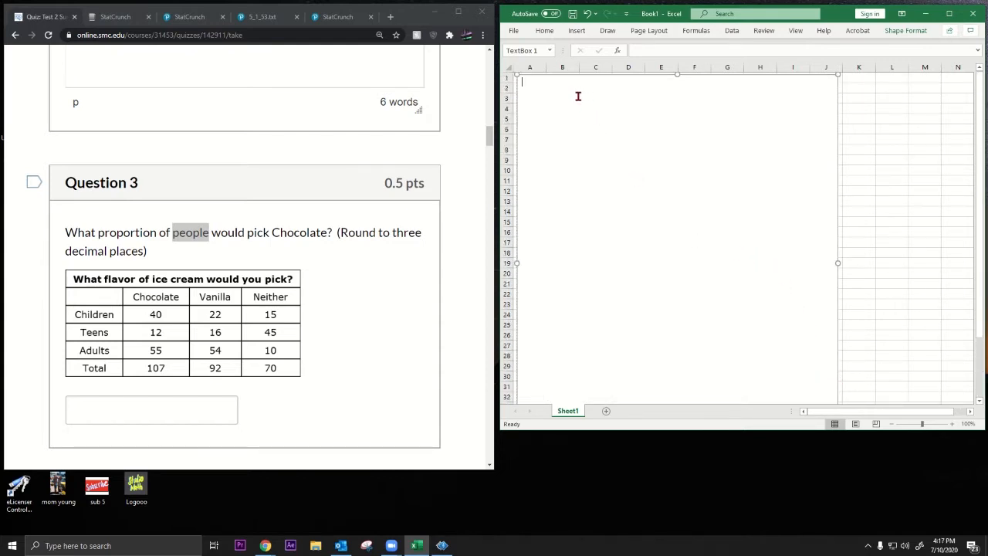
text(3))
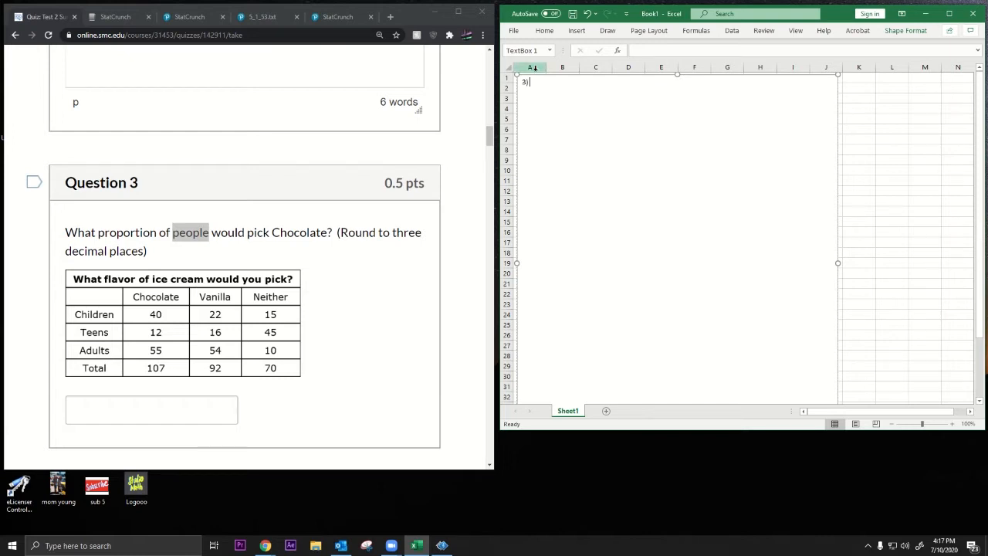
drag(538, 82, 516, 83)
right_click(528, 81)
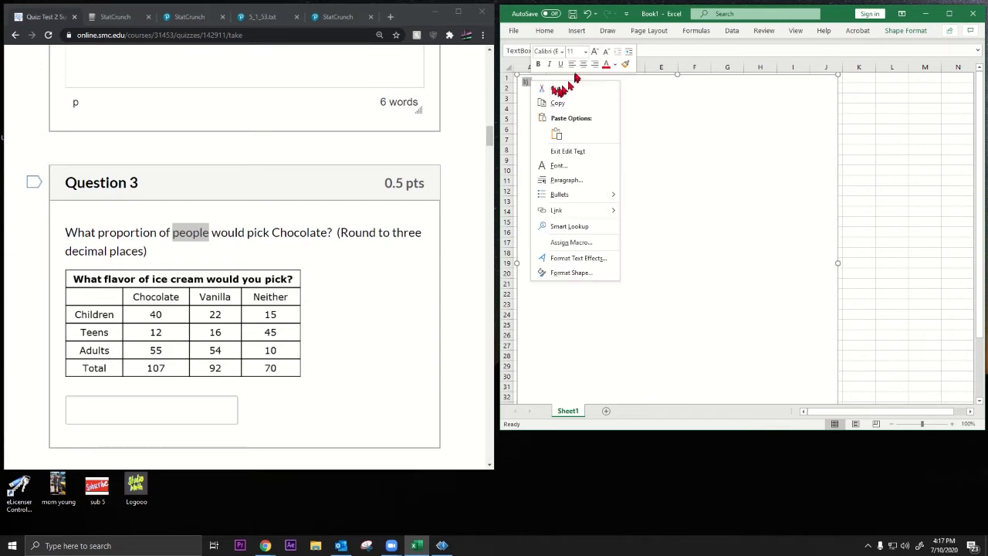
click(585, 50)
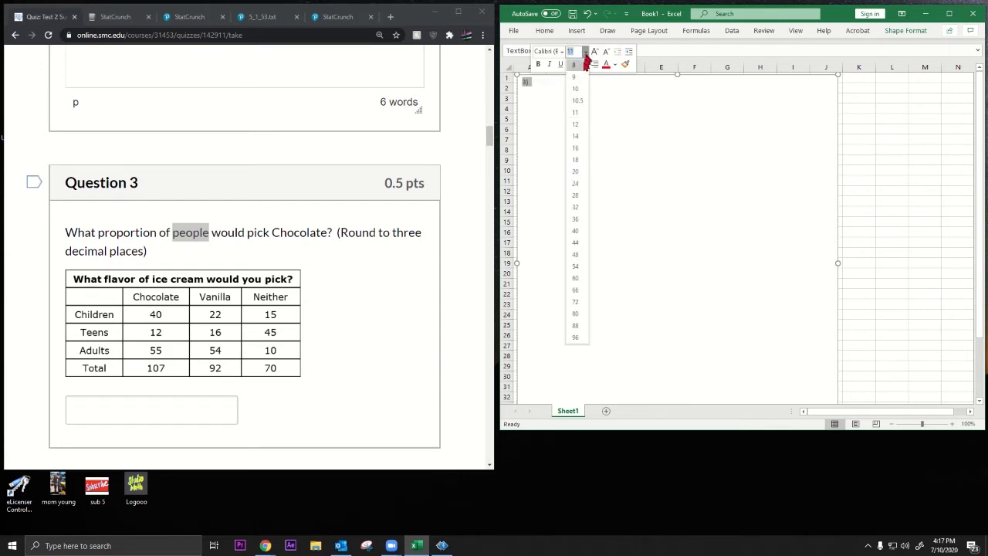
click(578, 199)
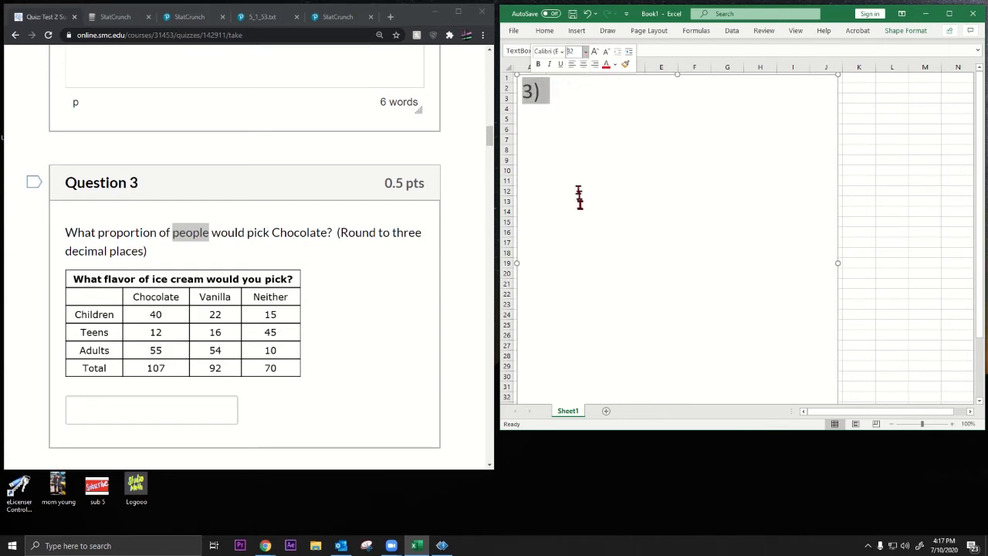
Step: Add "sum = 107 + 92 + 70 =" after "3)" in the text box
click(562, 96)
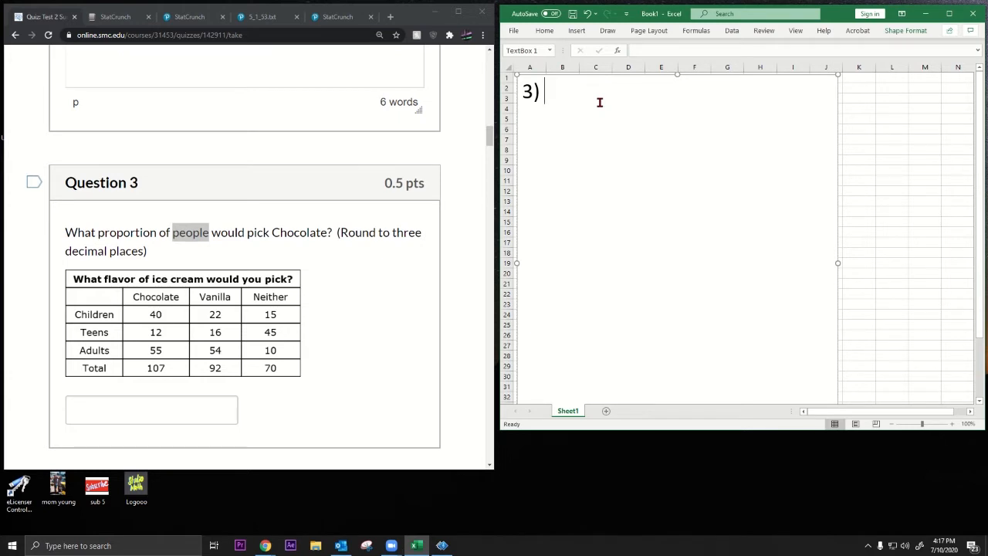
text(sum = 107 + 92 + )
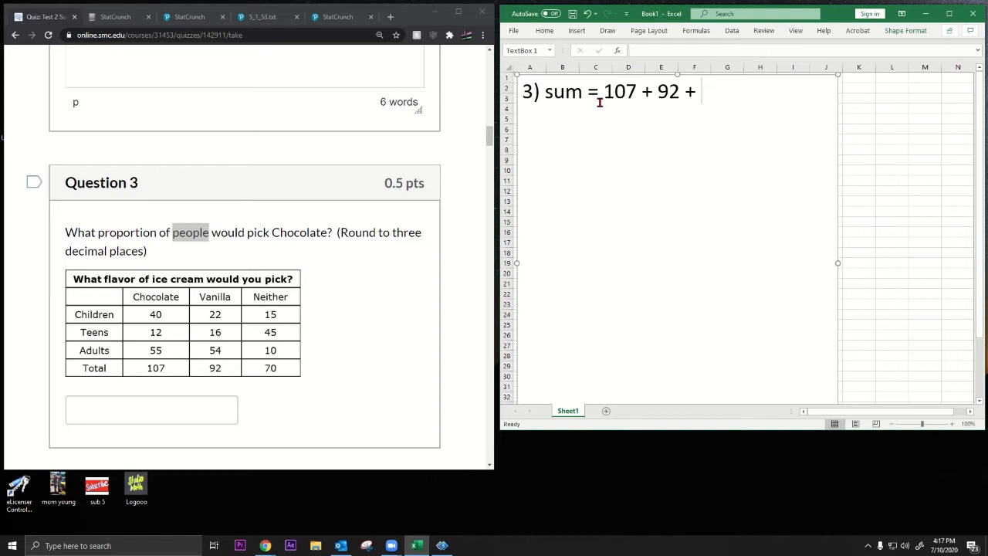
text(70 =)
Step: Calculate the overall total in cell K3 with the formula =107+92+70
click(855, 98)
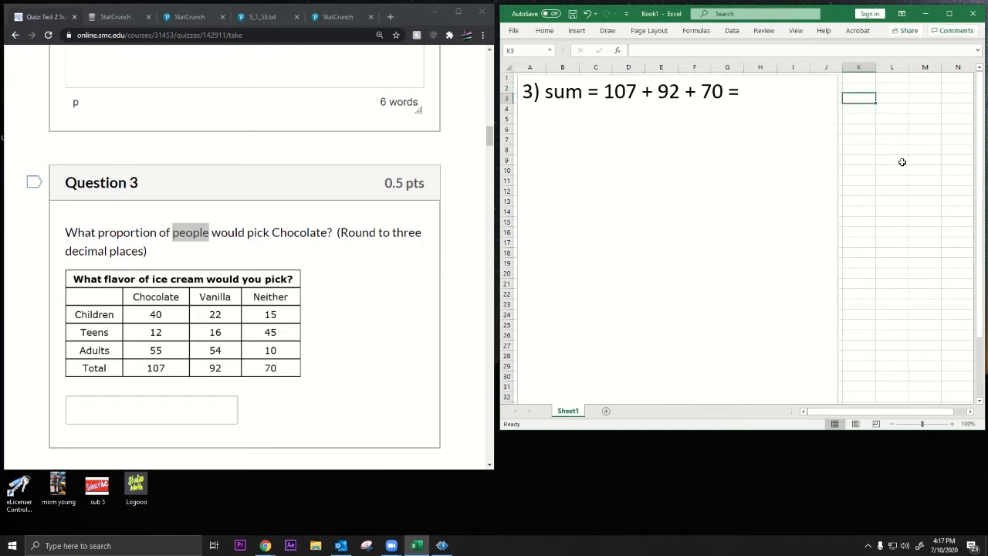
text(=107+92+70)
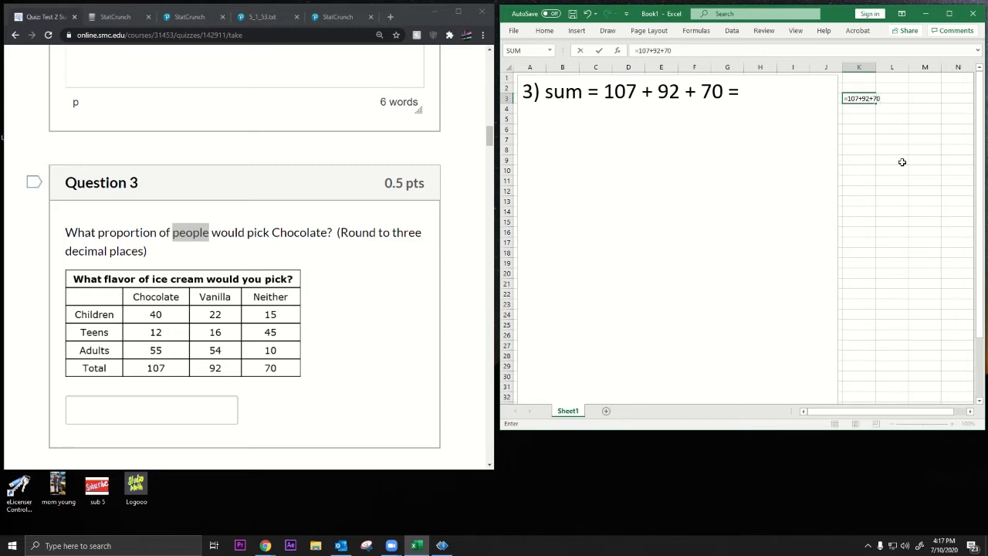
key(Return)
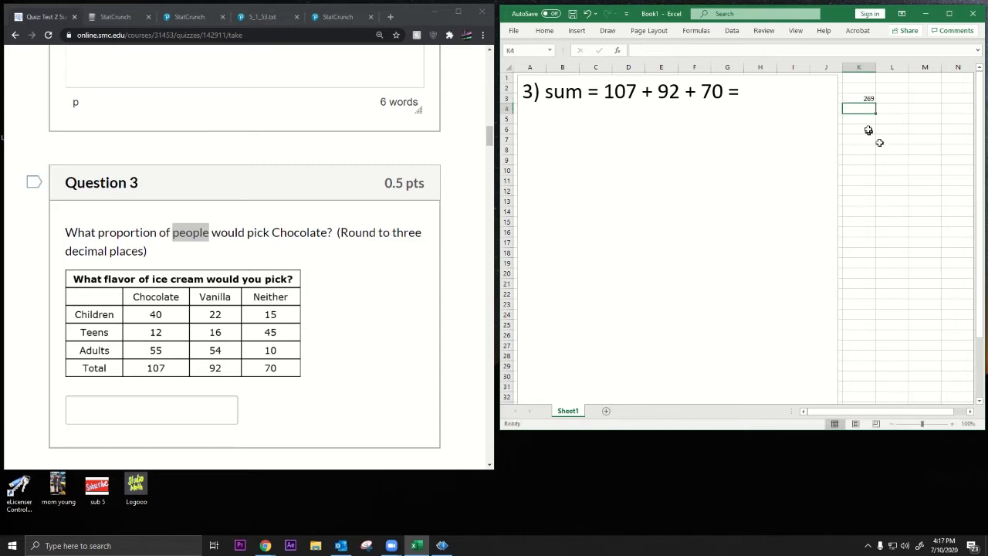
click(867, 101)
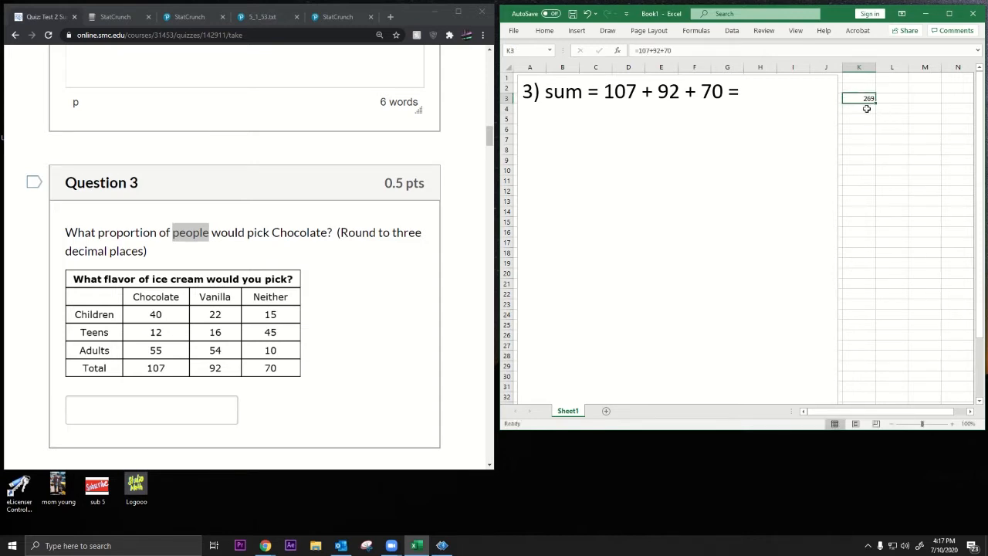
Step: Complete the sum line in the text box with 269 and start a new line below it
click(747, 92)
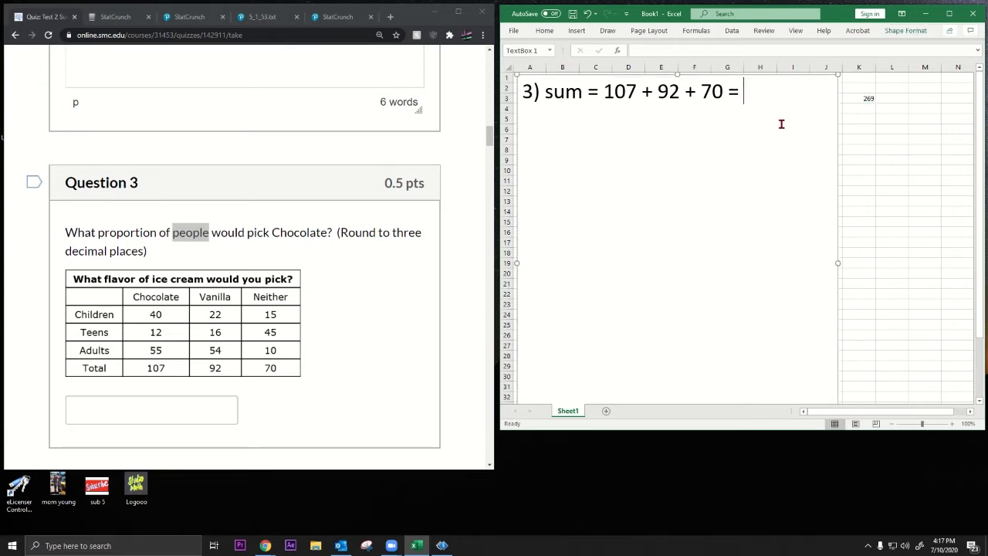
text(269)
key(Return)
click(868, 99)
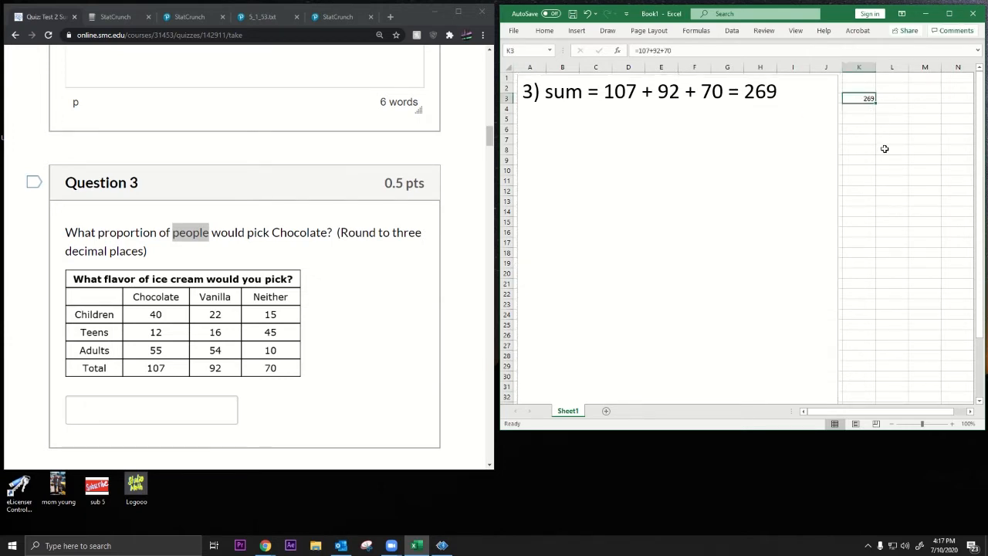
Step: Write "P(chocolate) = 107/269 =" on the text box's second line
click(778, 93)
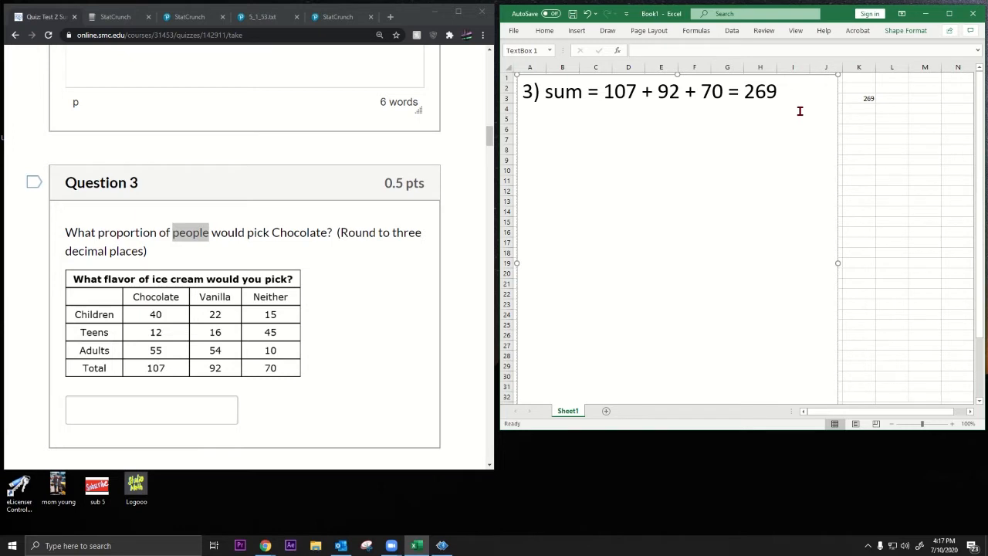
text(P(chocolate) = )
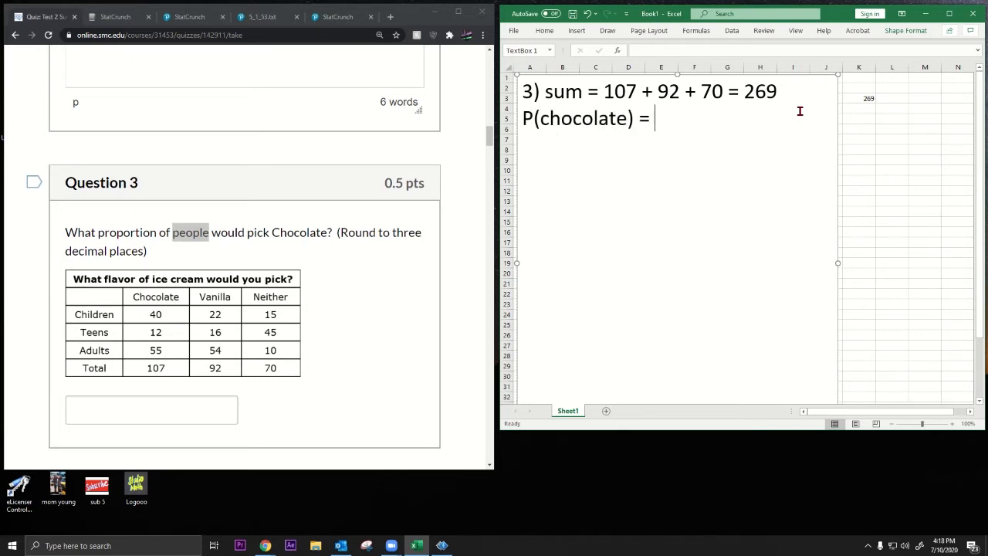
text(107/269 =)
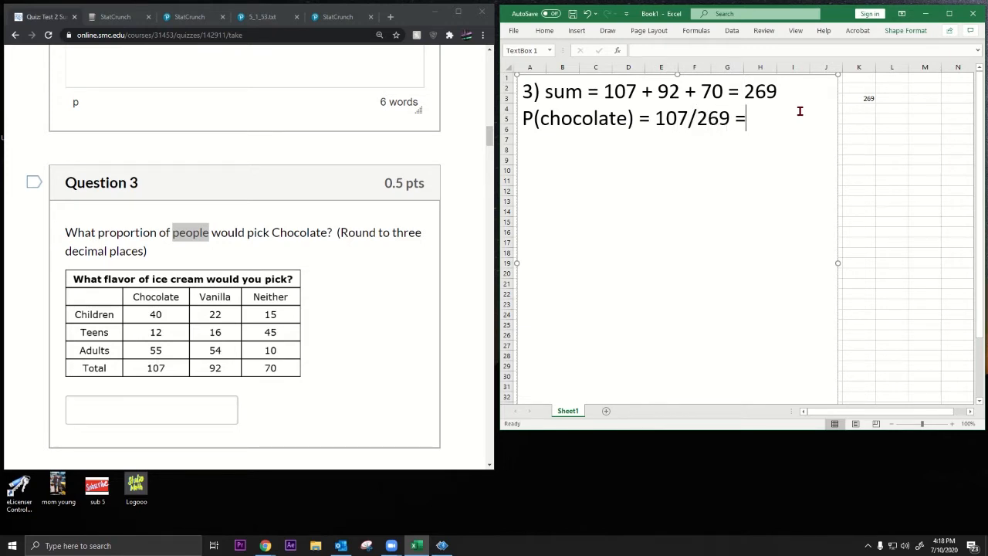
Step: Enlarge all the worksheet's columns and rows, and narrow the text box so it ends at column H's edge
click(857, 117)
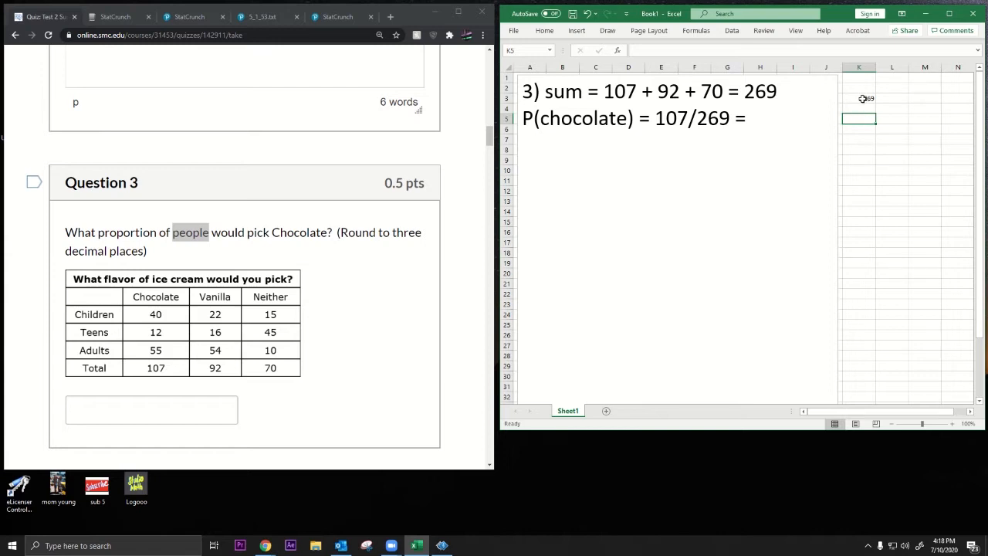
click(507, 69)
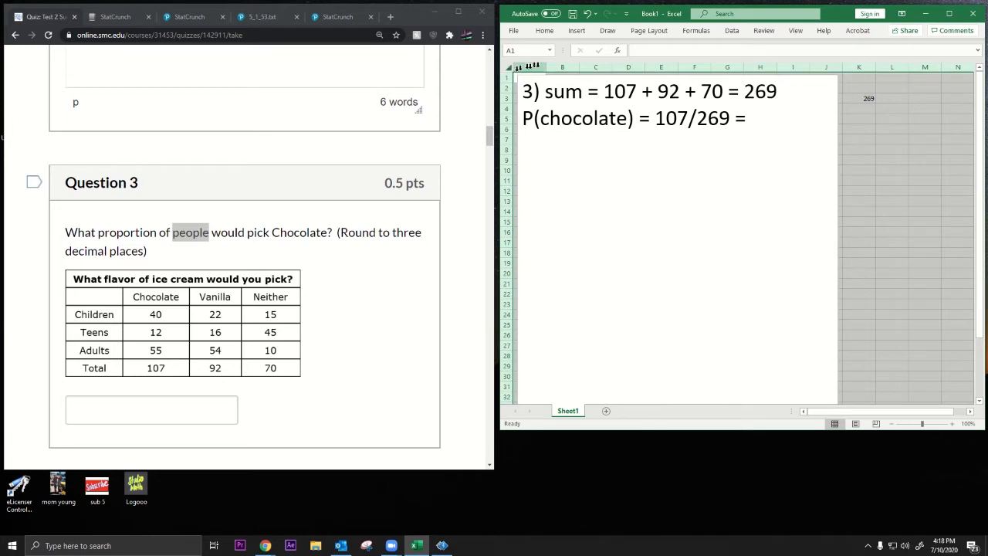
drag(546, 68, 508, 101)
click(943, 112)
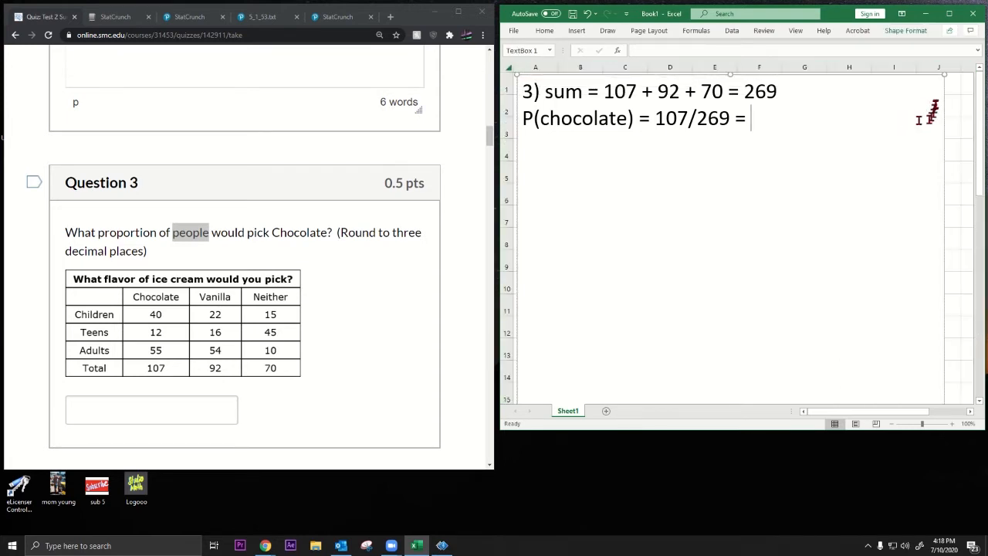
drag(943, 75, 869, 72)
Step: Set the font size of cell I3 beside the text box to 26
click(893, 127)
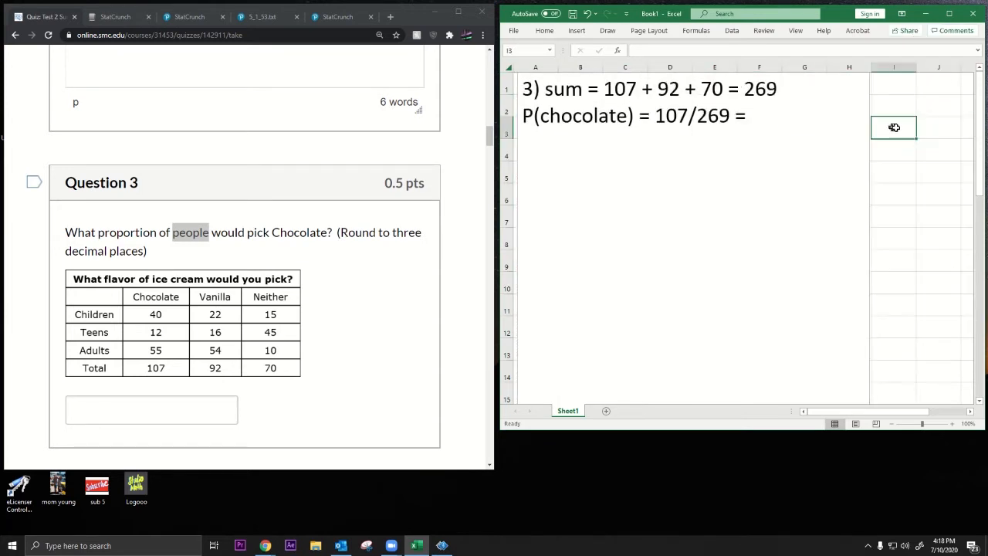
right_click(896, 129)
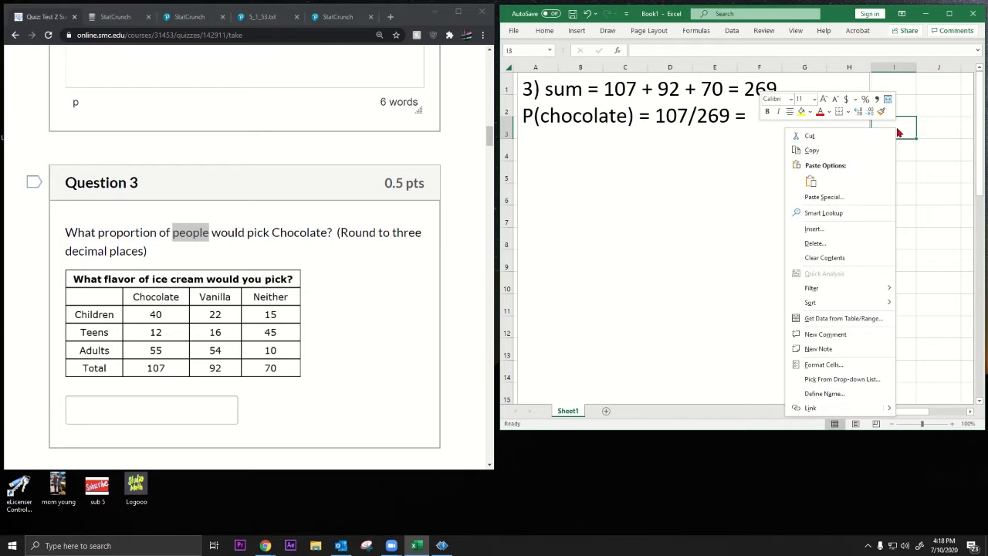
click(814, 99)
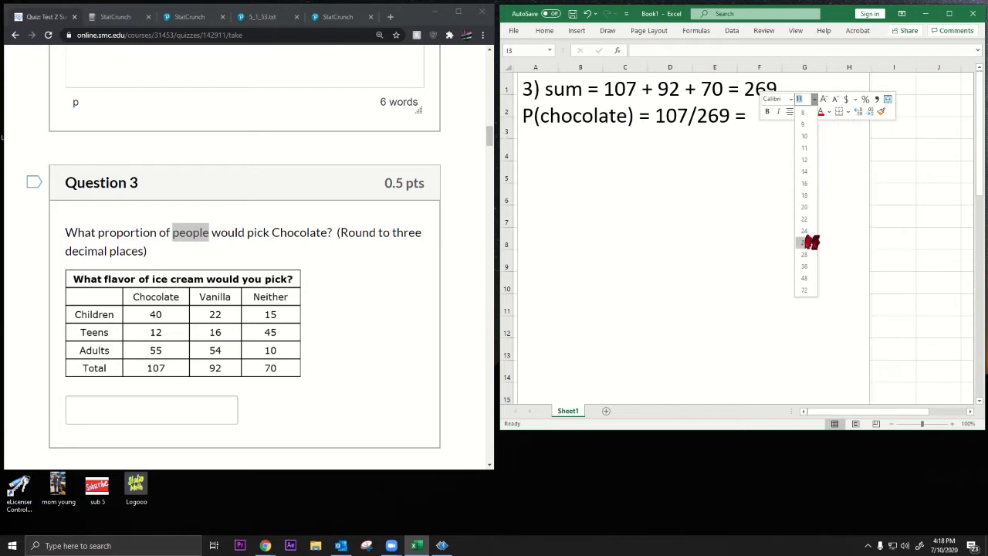
click(806, 242)
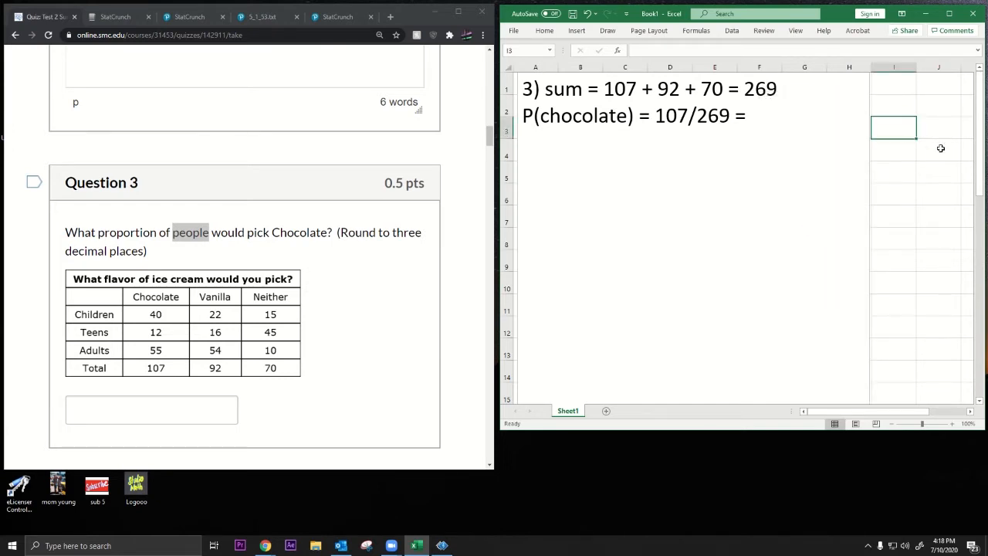
Step: Calculate =107/269 in cell I3 and widen column I to about twice its width to show more decimals
text(=)
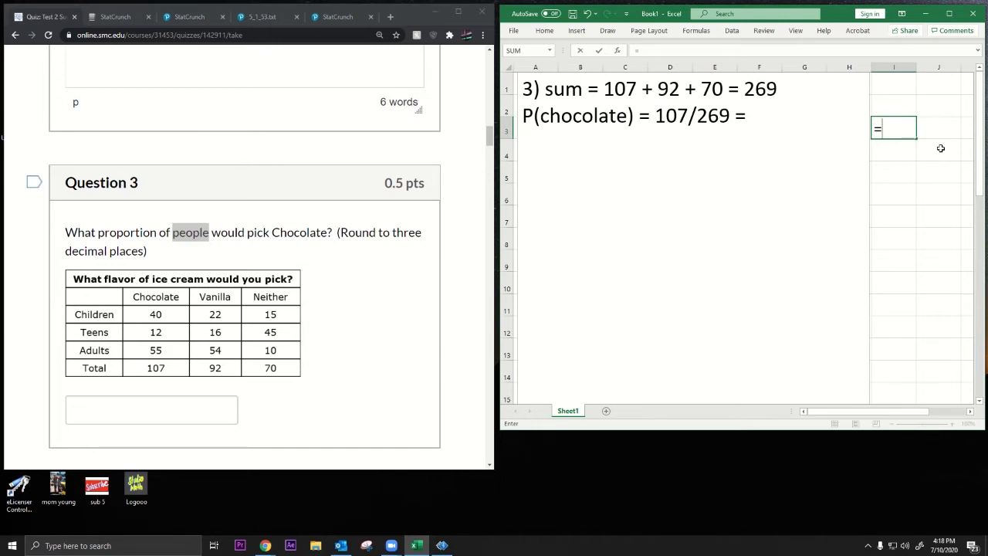
text(107/269)
key(Return)
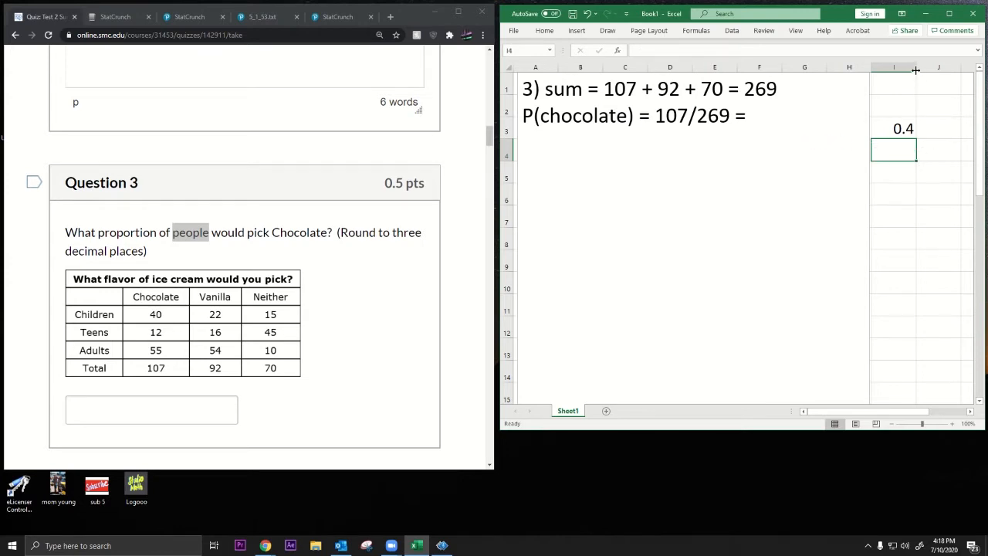
drag(916, 68, 957, 73)
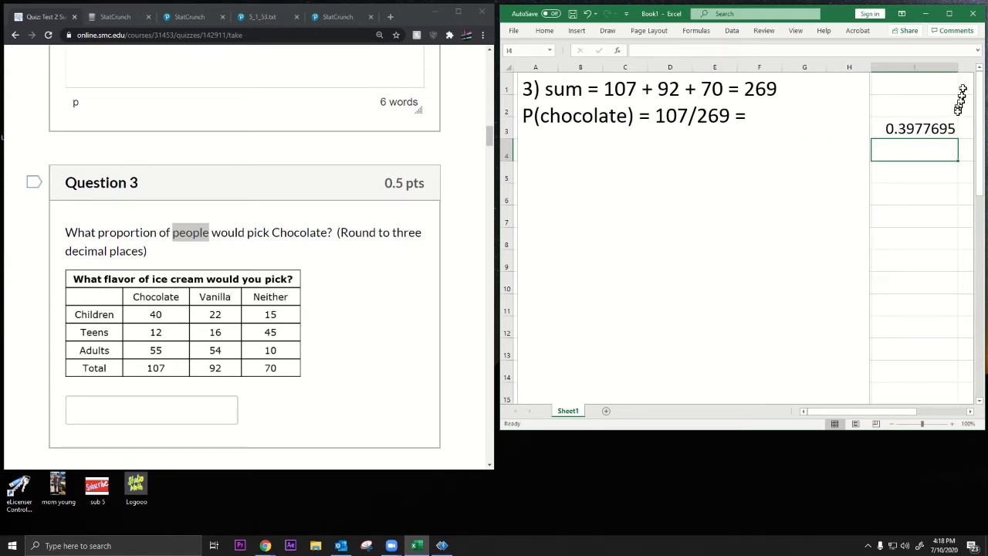
Step: Complete the P(chocolate) line in the text box with "0.398..."
click(752, 118)
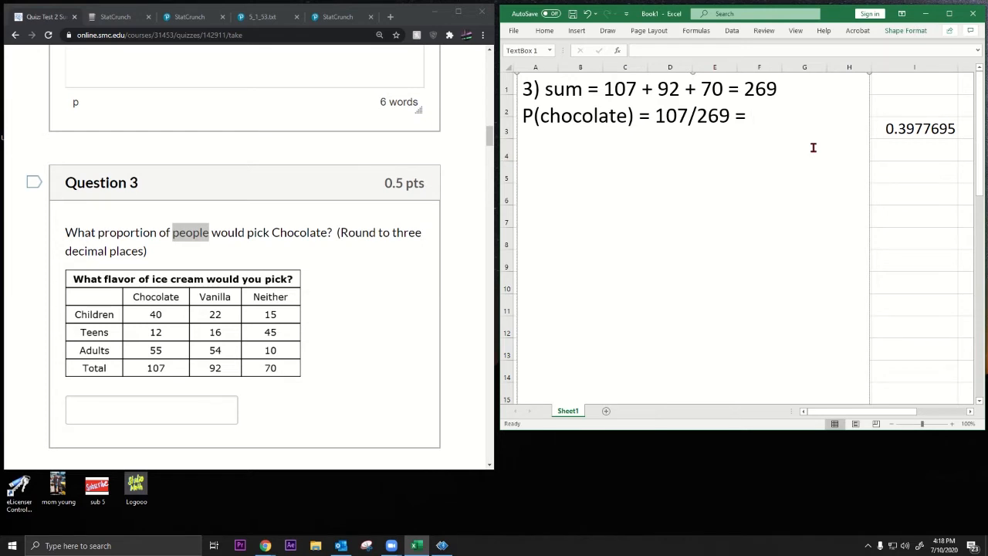
text(0.398)
double_click(742, 116)
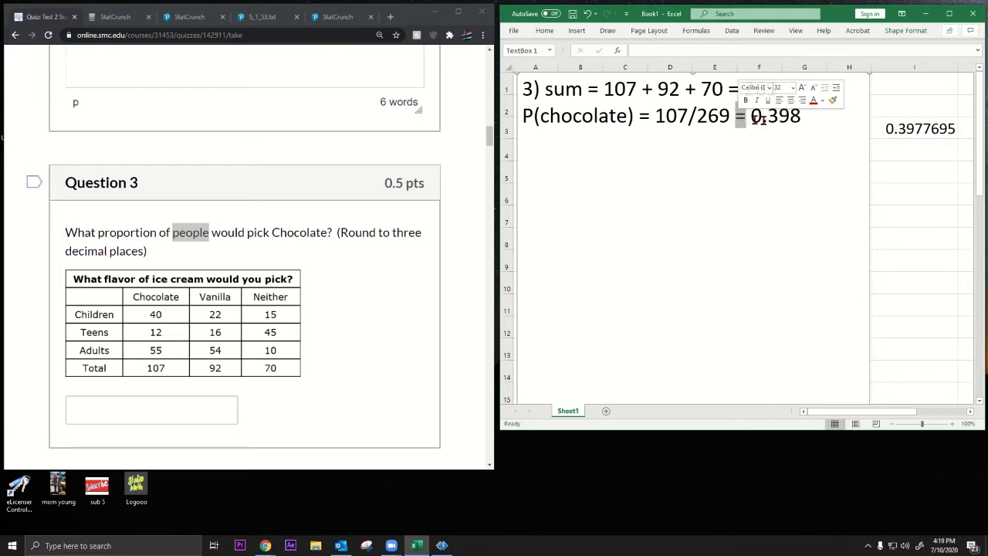
click(801, 116)
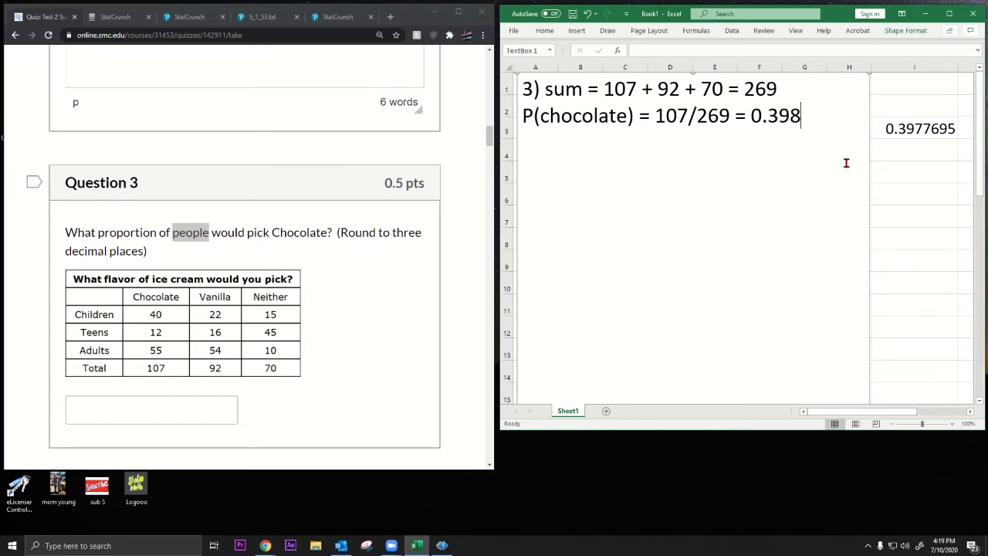
text(...)
Step: Switch to the quiz in the browser, enter 0.398 as Question 3's answer, and go on to Question 4
click(173, 406)
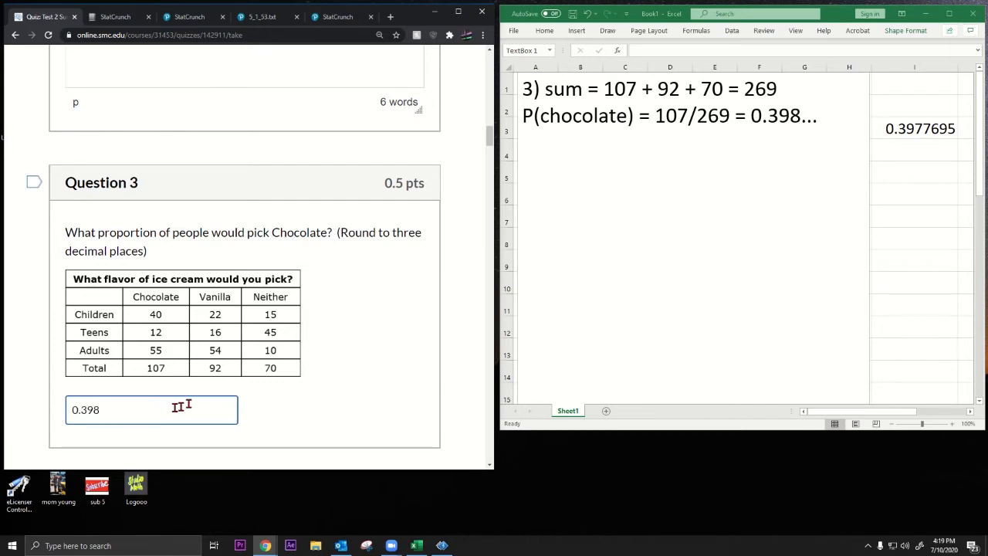
scroll(239, 377, down, 2)
scroll(236, 378, down, 6)
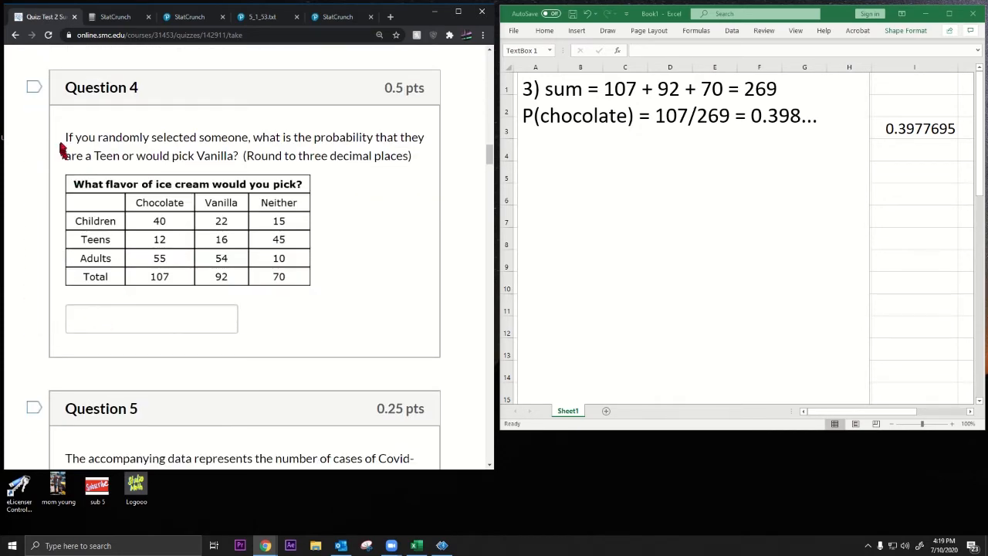
Step: Read Question 4's prompt, highlighting "or", and write "4) P(Teen or Vanilla)" in the Excel text box after a blank line
drag(66, 137, 240, 158)
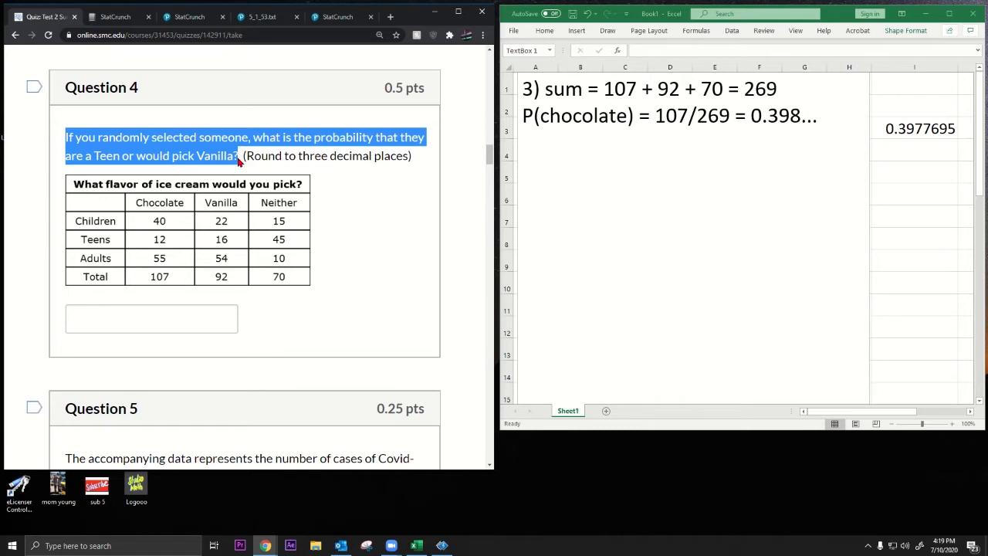
mouse_move(132, 159)
mouse_down()
mouse_move(123, 157)
mouse_move(133, 156)
mouse_up()
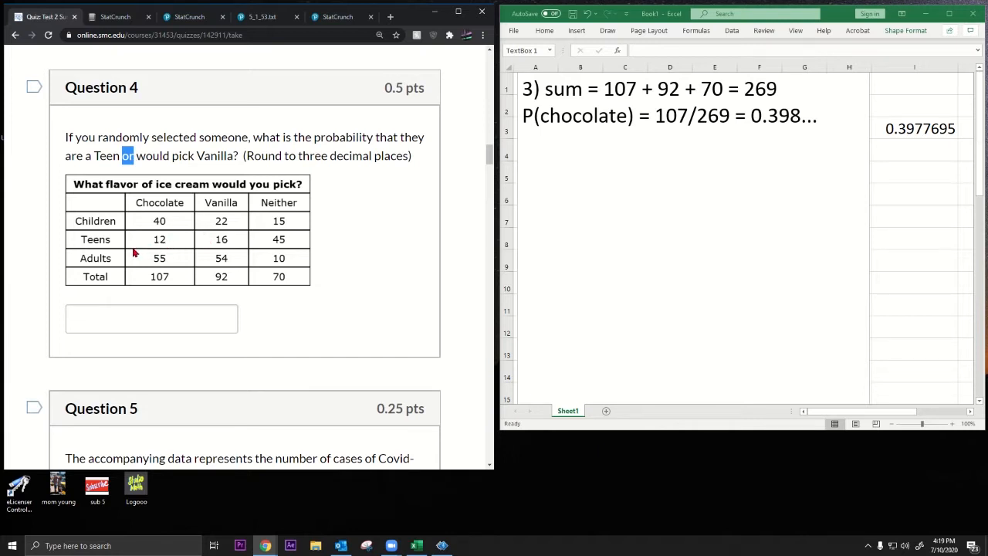
click(836, 120)
key(Return)
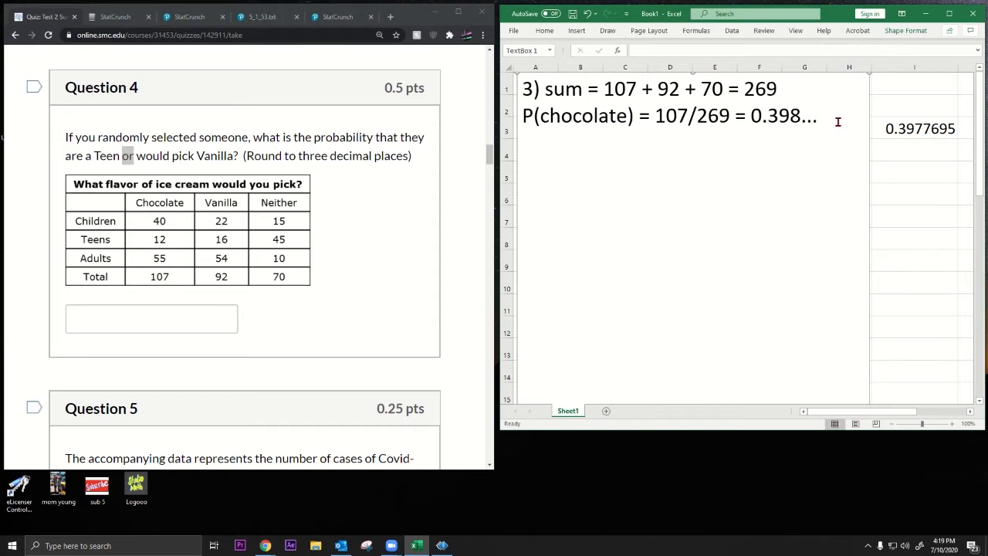
key(Return)
text(4) P(Te)
text(en or Vanilla))
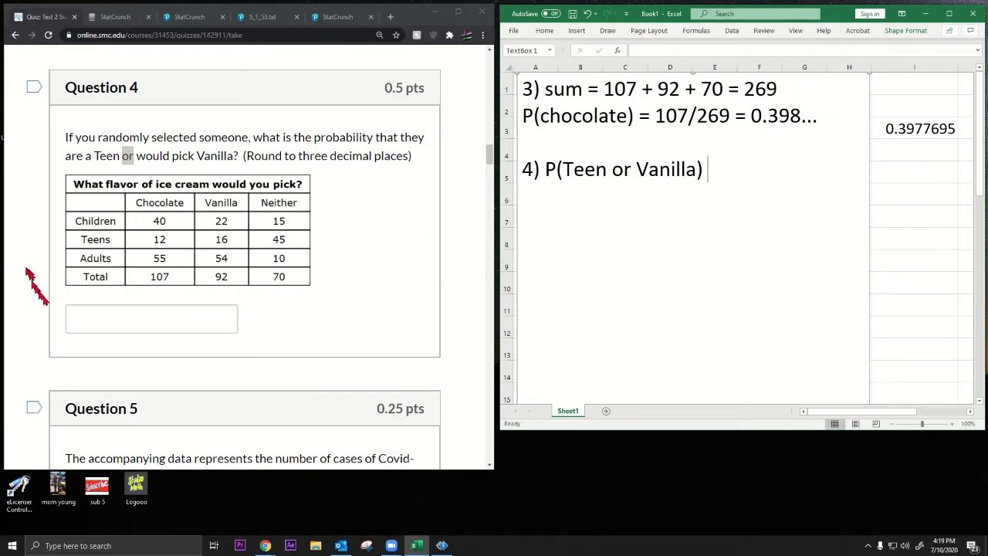
Step: Continue the P(Teen or Vanilla) line in the Excel text box with "= (92 + 12 + 45)/269"
click(104, 319)
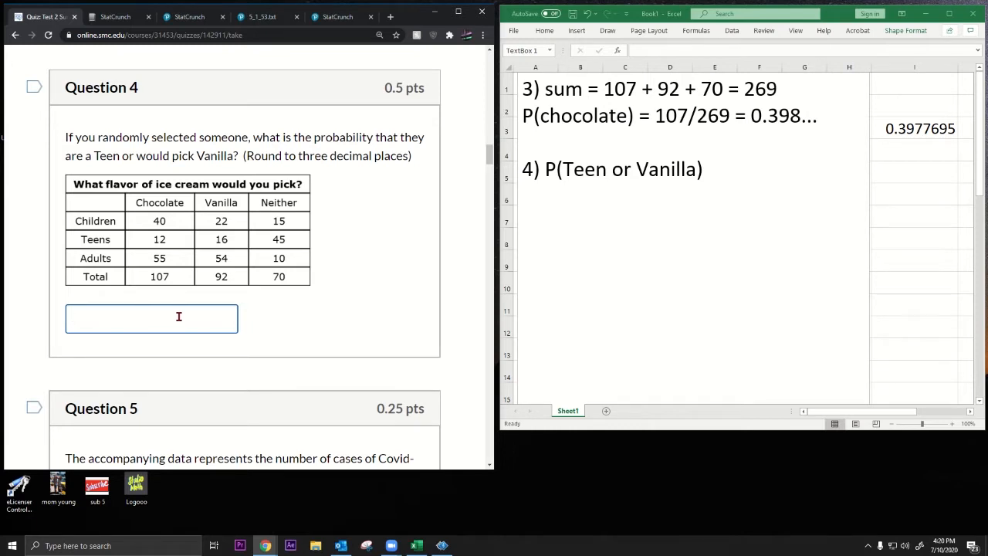
click(706, 170)
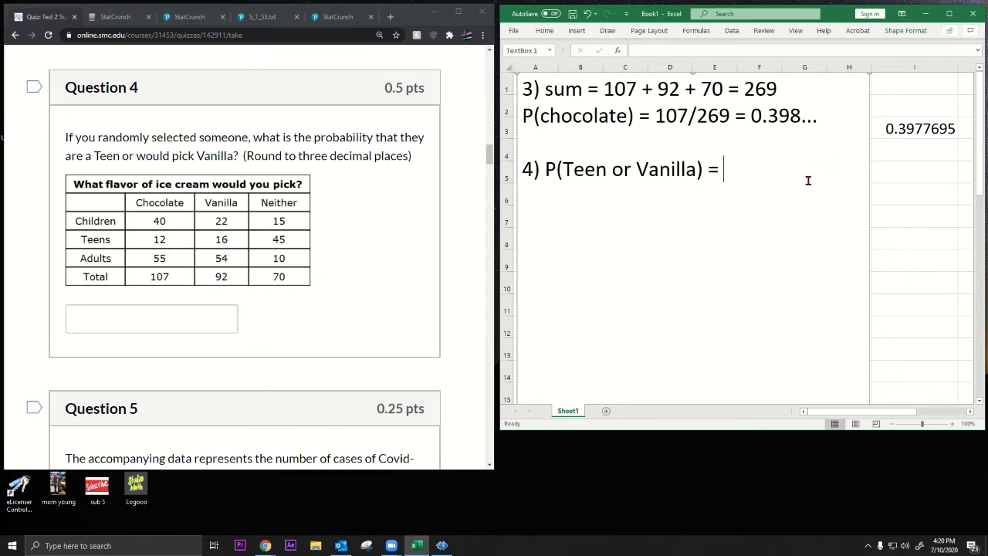
text(92 +)
text(12 + 45))
click(725, 172)
text(()
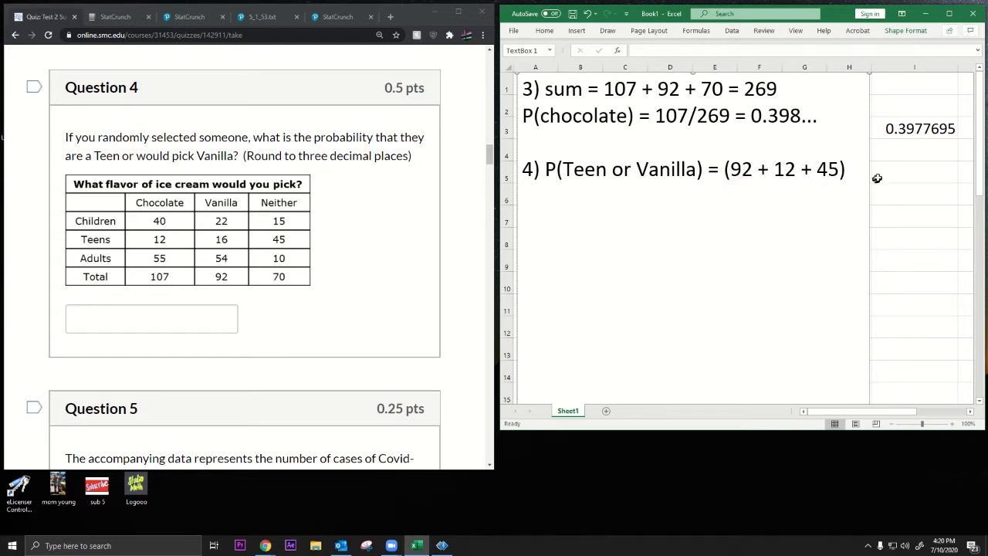
click(849, 176)
key(BackSpace)
text()/)
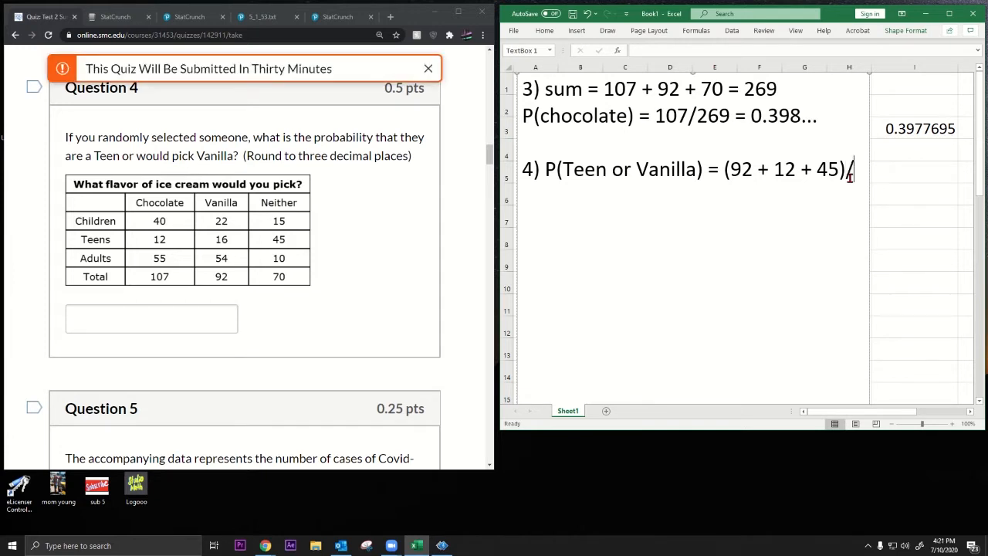
text(269)
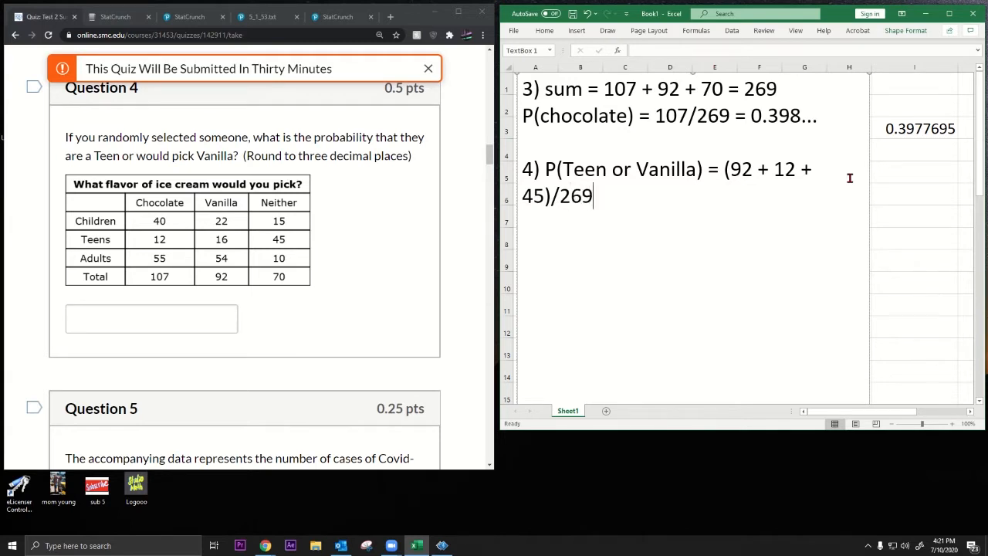
Step: Move the equals sign and expression onto a new line below P(Teen or Vanilla), ending the line with another "="
click(725, 170)
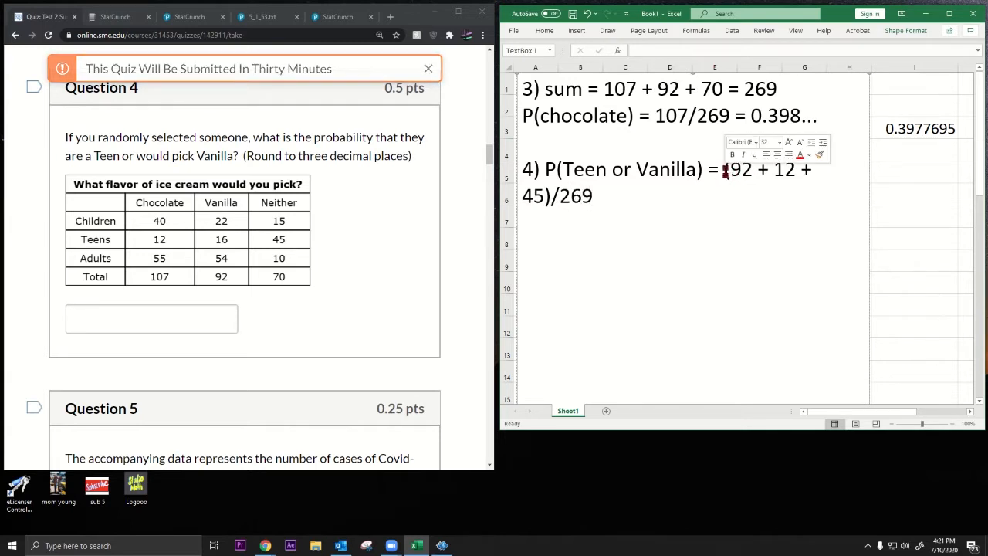
key(Return)
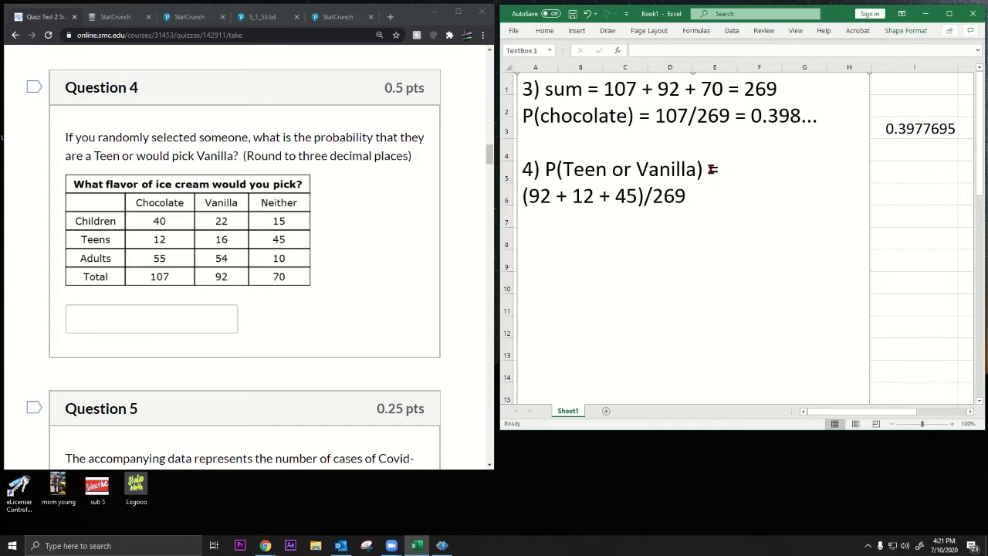
key(Return)
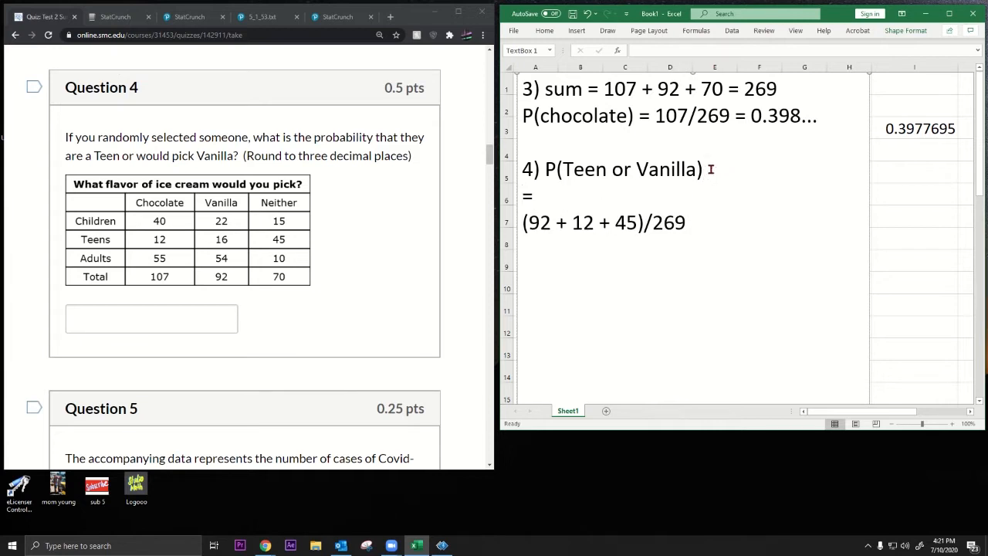
key(BackSpace)
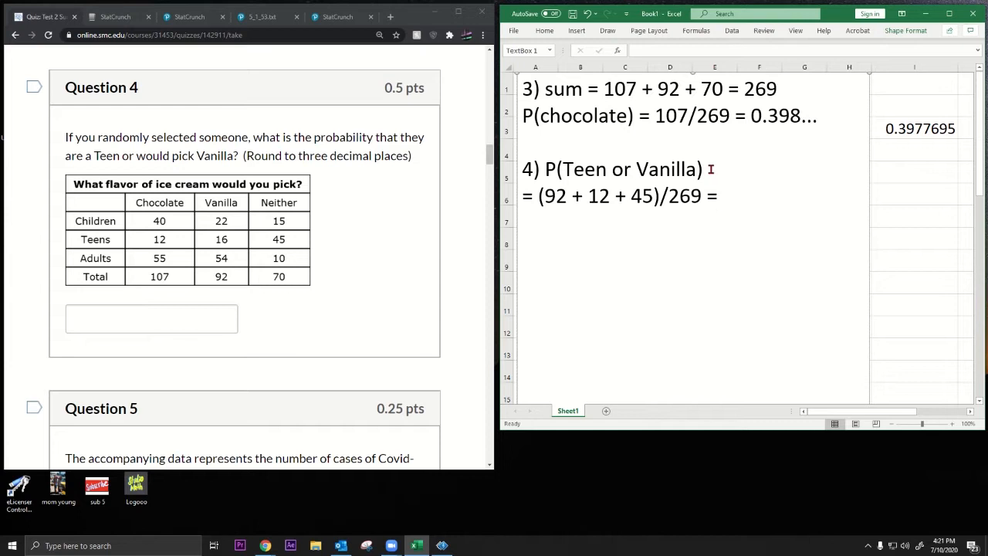
Step: Calculate =(92+12+45)/269 in cell I3, replacing its previous formula
click(910, 196)
text(=)
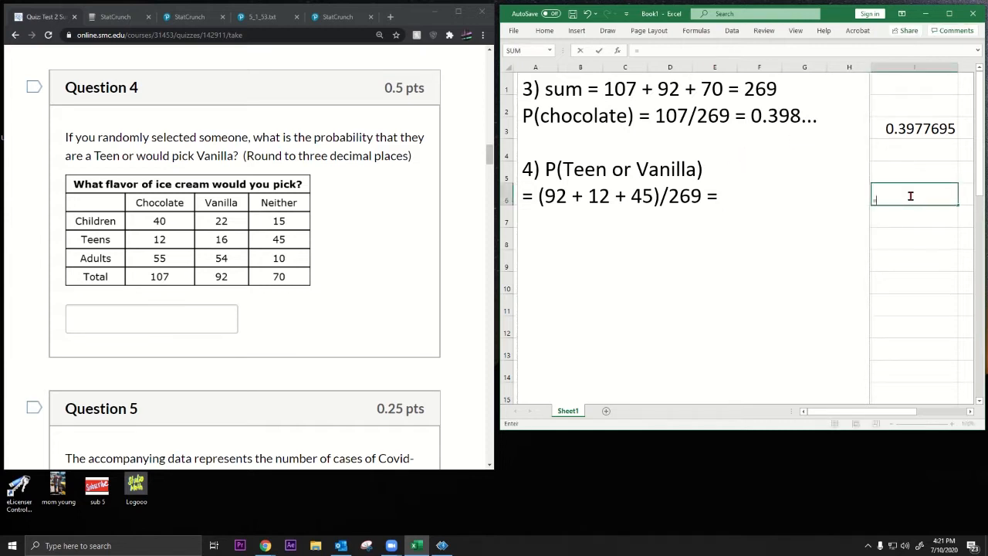
click(910, 135)
text(=)
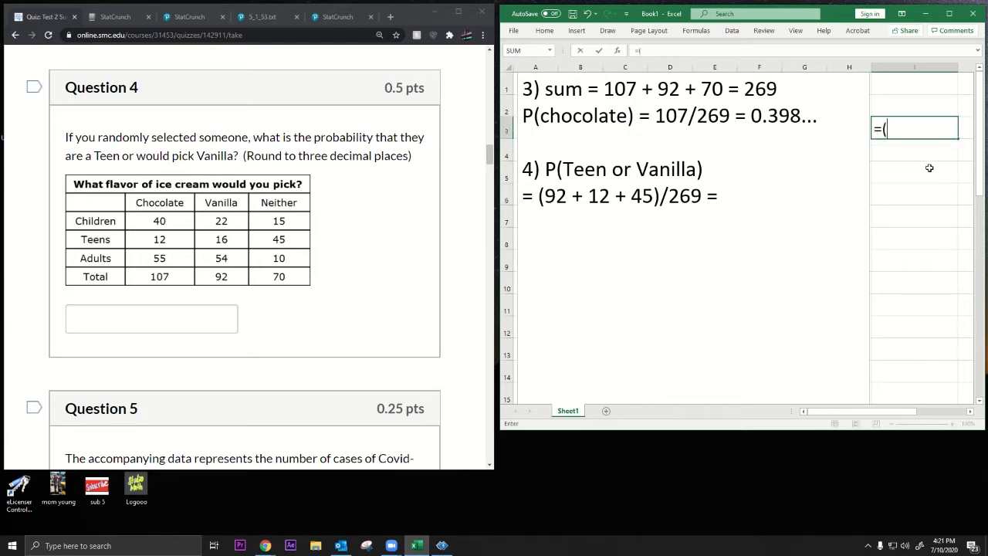
text((92+12+45)/)
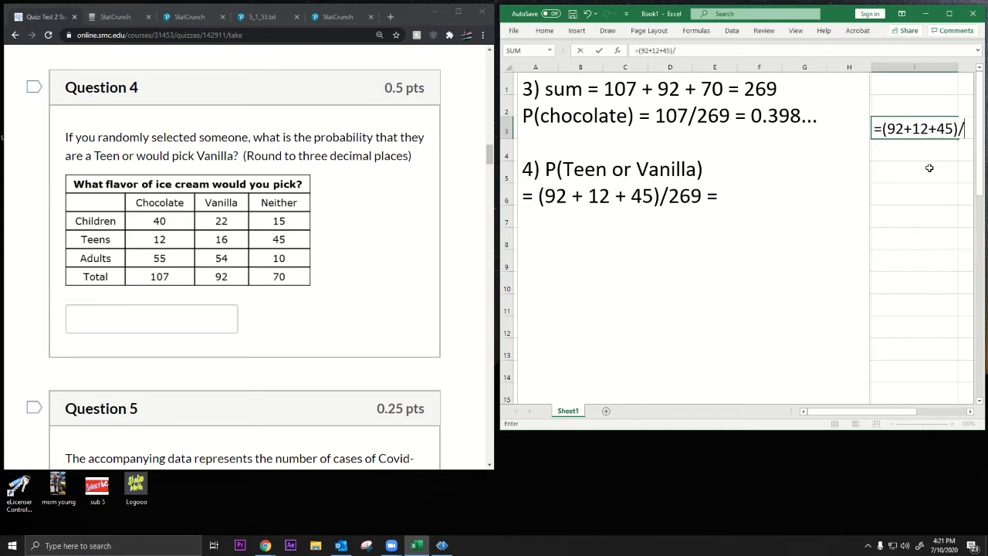
text(269)
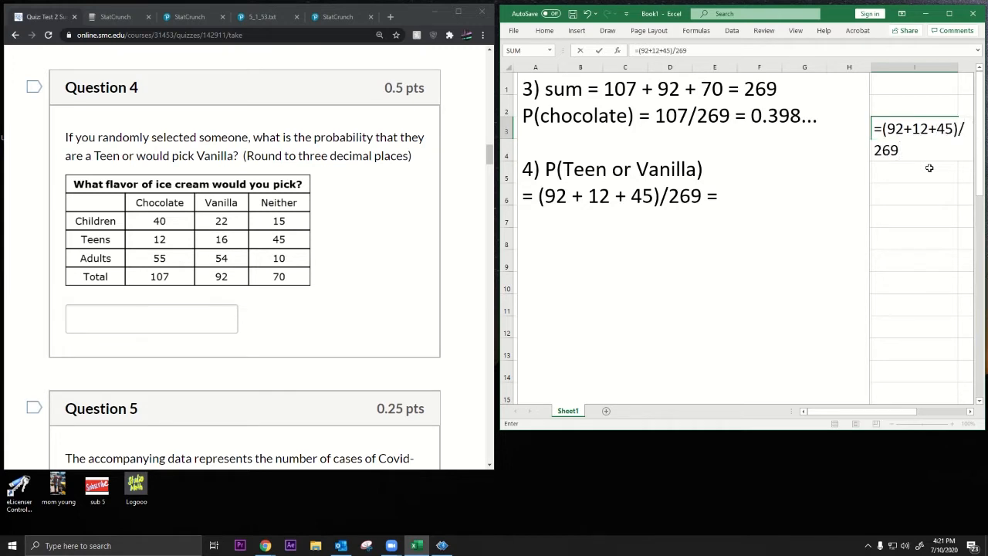
key(Return)
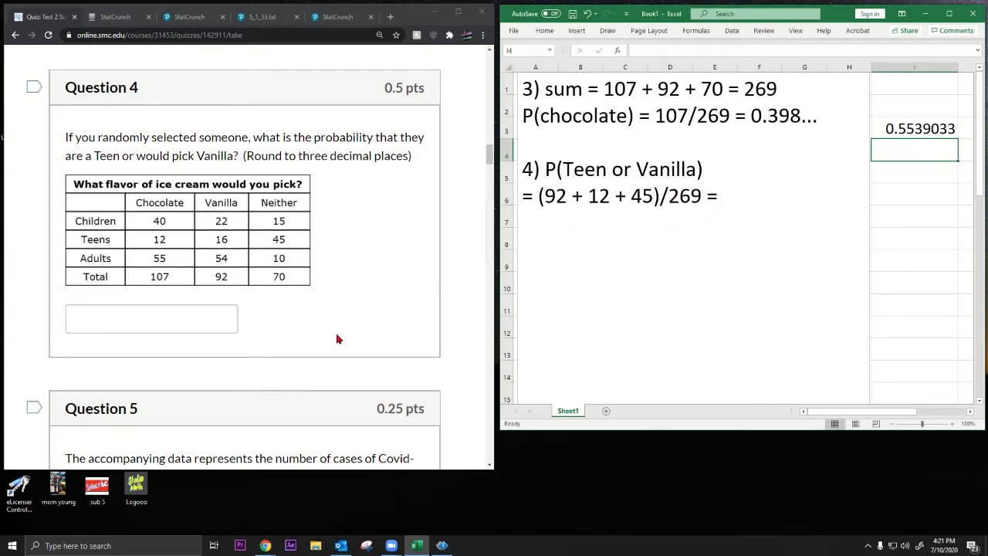
Step: Complete the Question 4 line in the text box with 0.554 and copy that value into Question 4's answer in the quiz
click(743, 197)
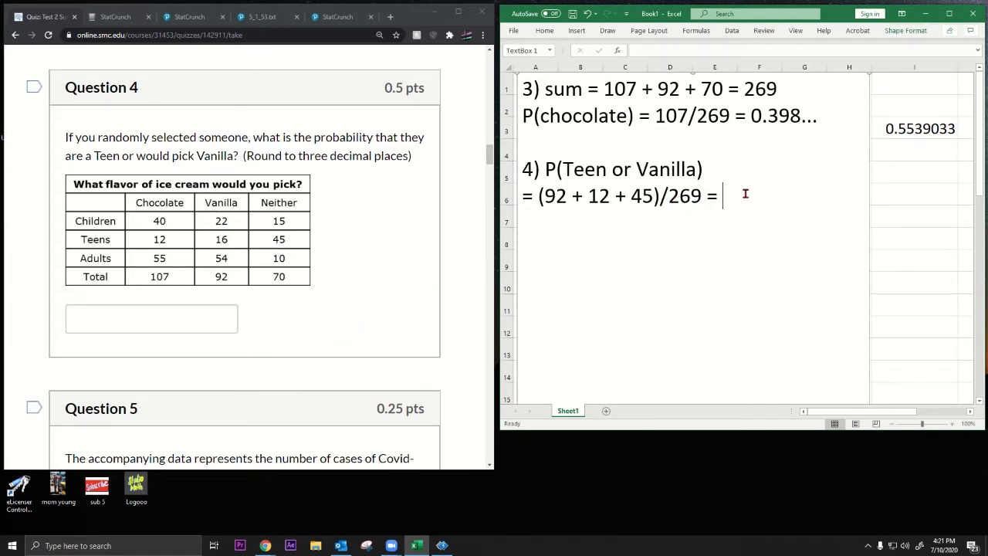
text(0.554)
double_click(738, 196)
key(ctrl+c)
click(224, 318)
key(ctrl+v)
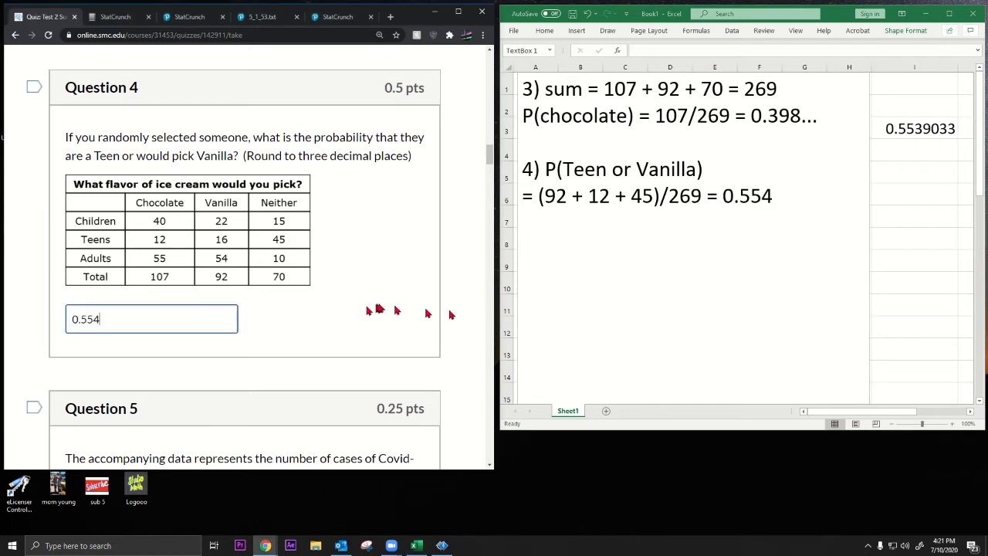
Step: Set the font size of all cells in the Excel worksheet to 24
click(905, 140)
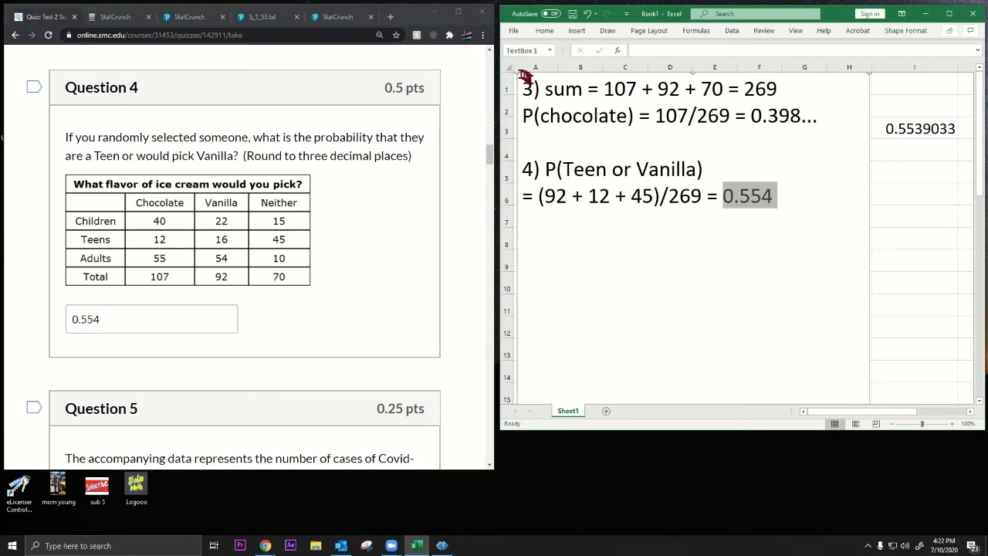
click(509, 70)
right_click(849, 166)
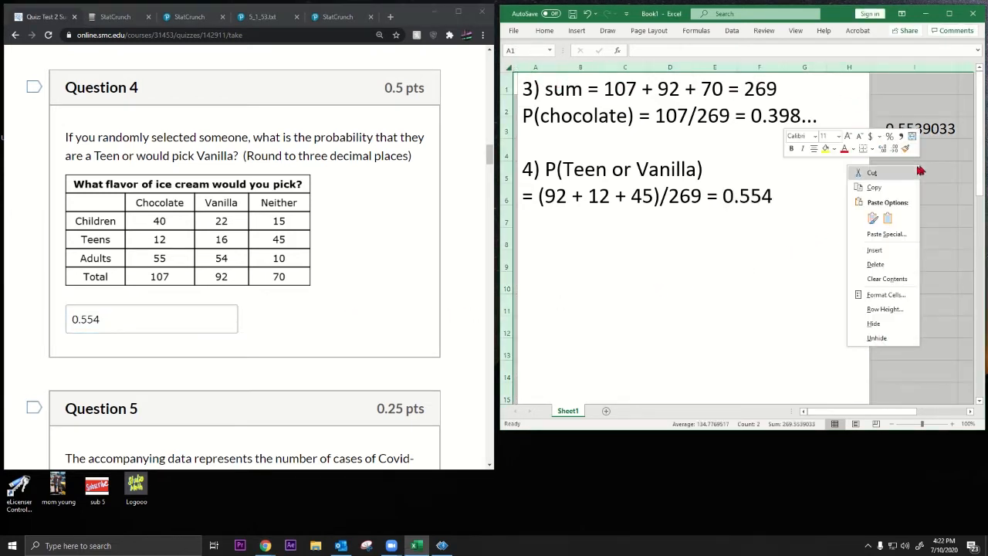
click(838, 137)
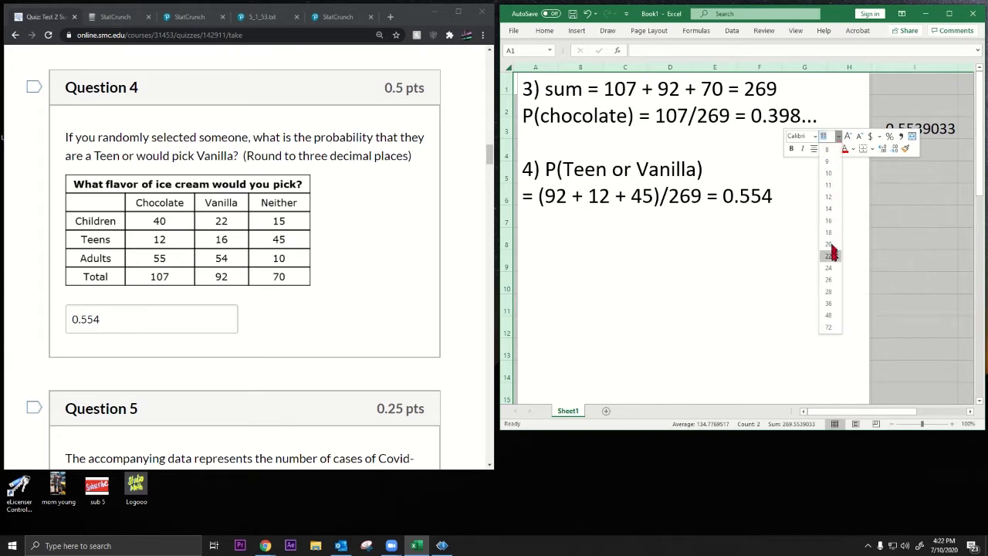
click(829, 267)
click(918, 193)
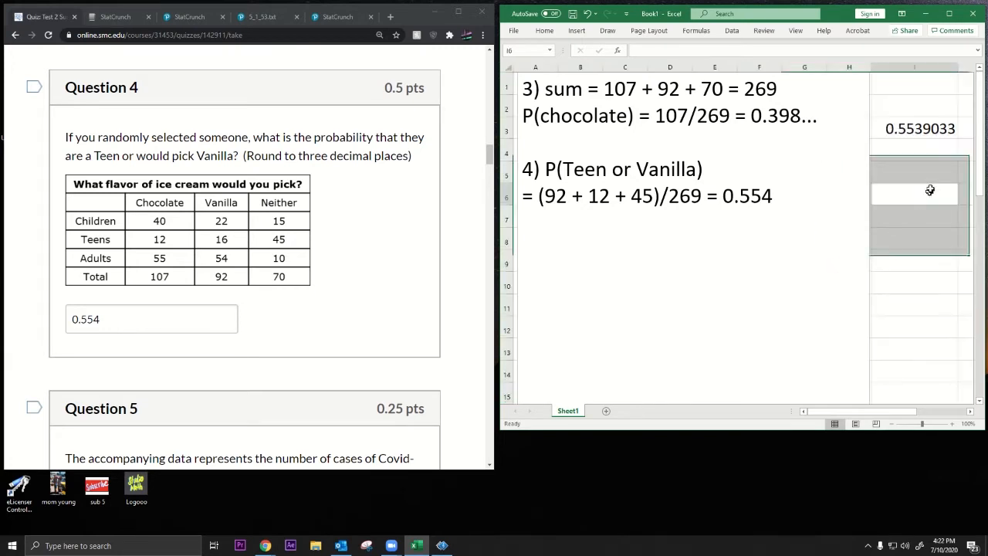
Step: Add "5)" to the text box after a blank line below the Question 4 work
click(804, 197)
key(Return)
key(Return)
text(5)
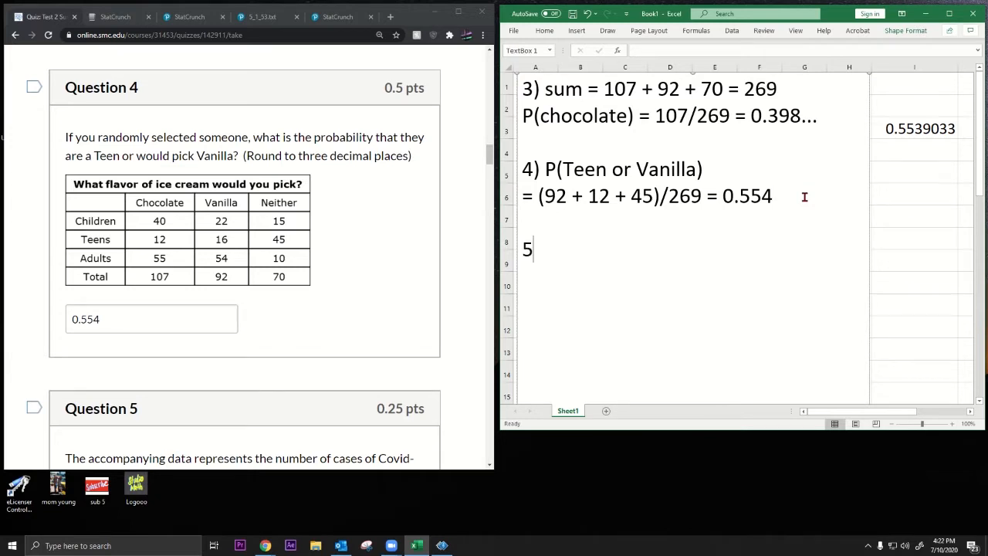
Step: Go on to Question 5 in the quiz, read its prompt, and copy the X and frequency values from its table
scroll(265, 264, down, 4)
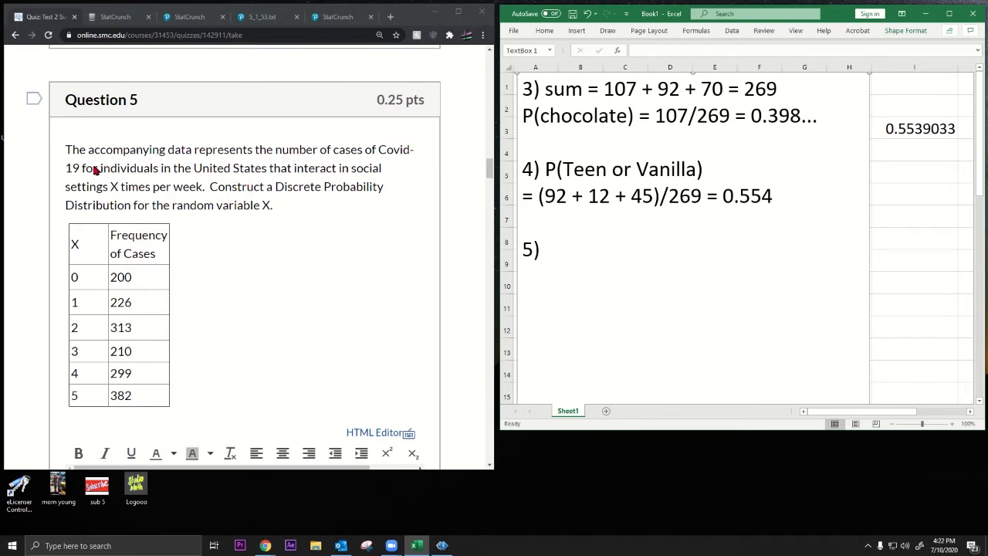
drag(94, 169, 307, 201)
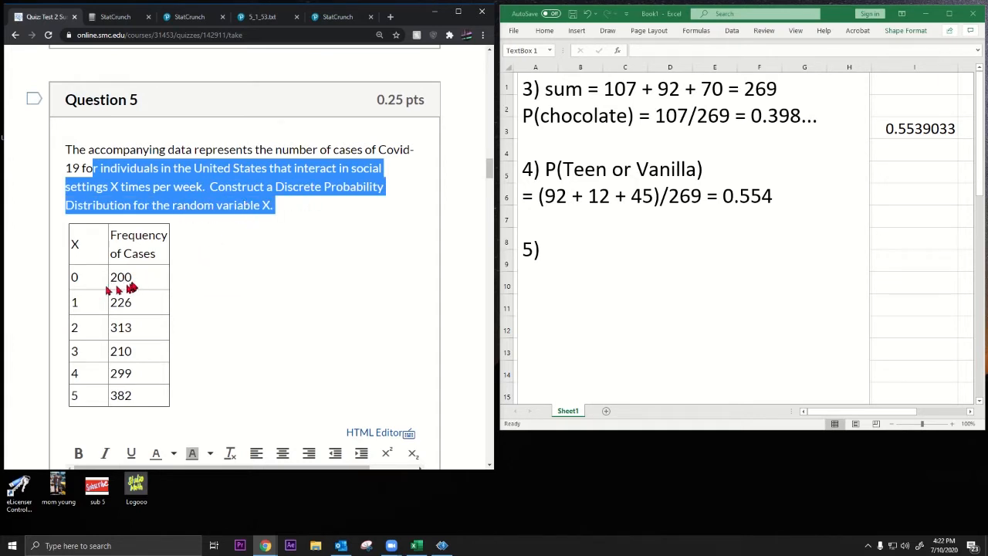
drag(137, 283, 115, 280)
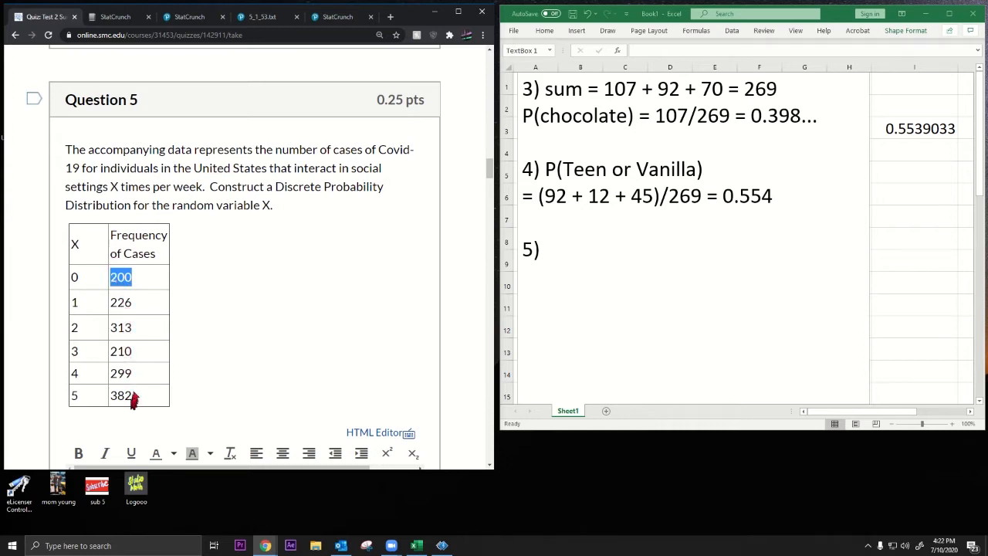
click(130, 283)
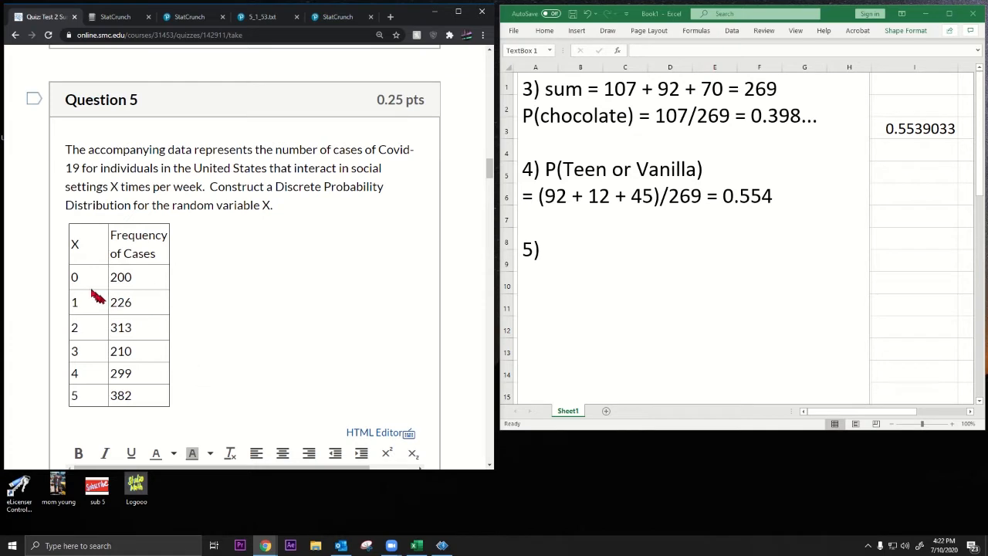
drag(73, 282, 137, 398)
right_click(117, 281)
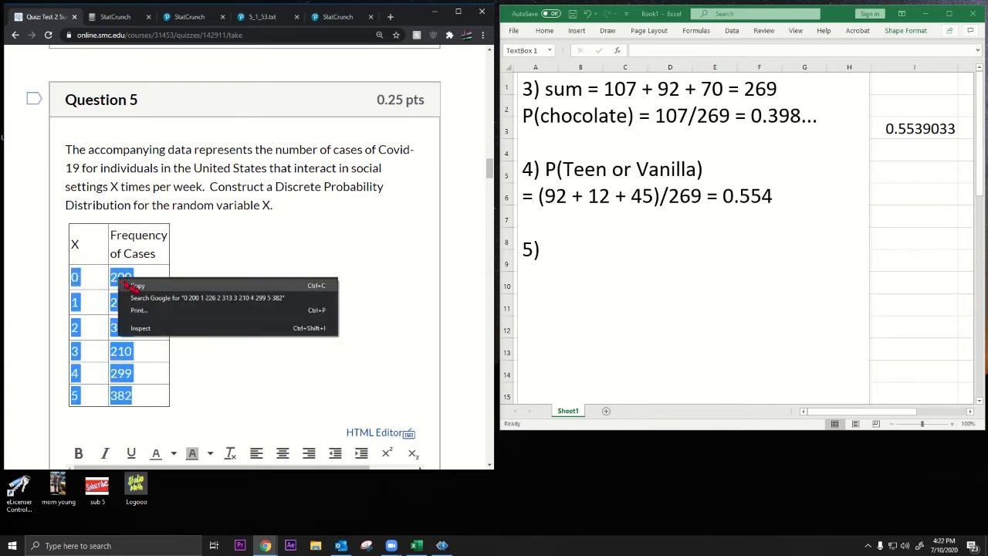
click(137, 286)
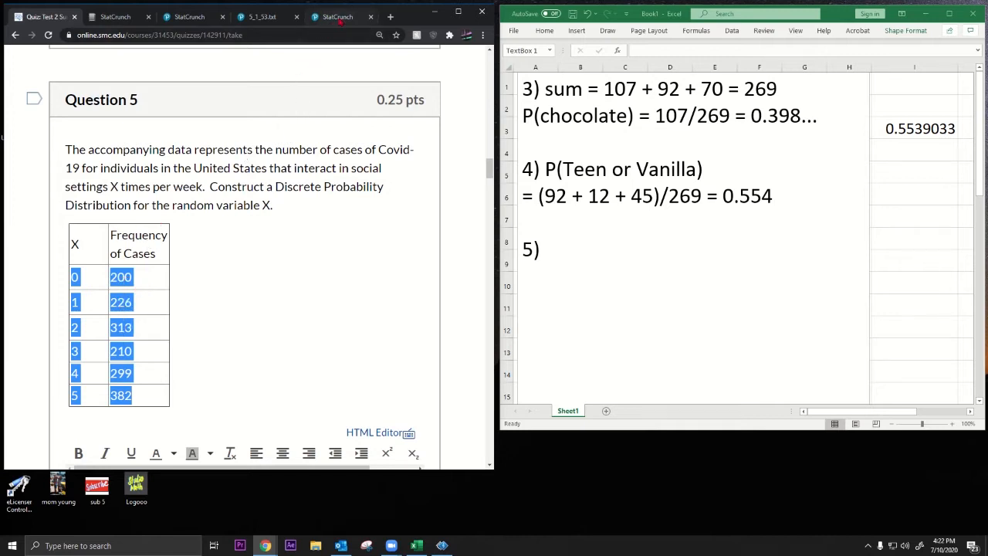
Step: Switch to the StatCrunch website, sign in, and open the StatCrunch application
click(339, 17)
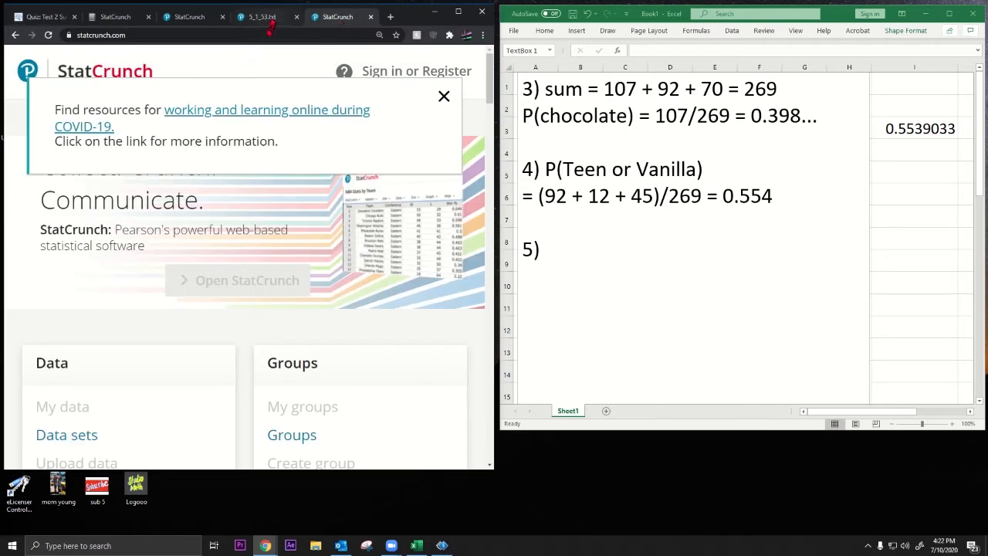
click(444, 95)
click(392, 75)
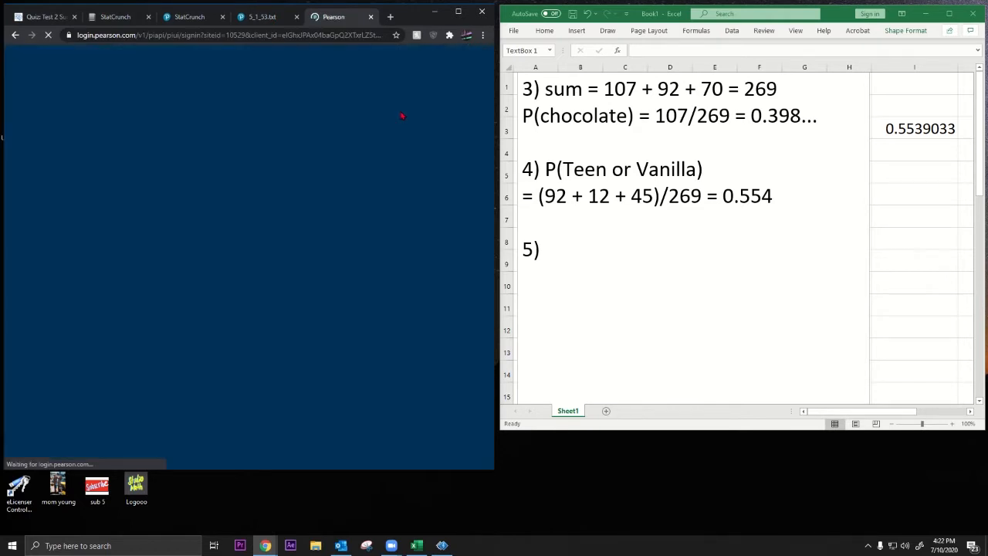
click(280, 285)
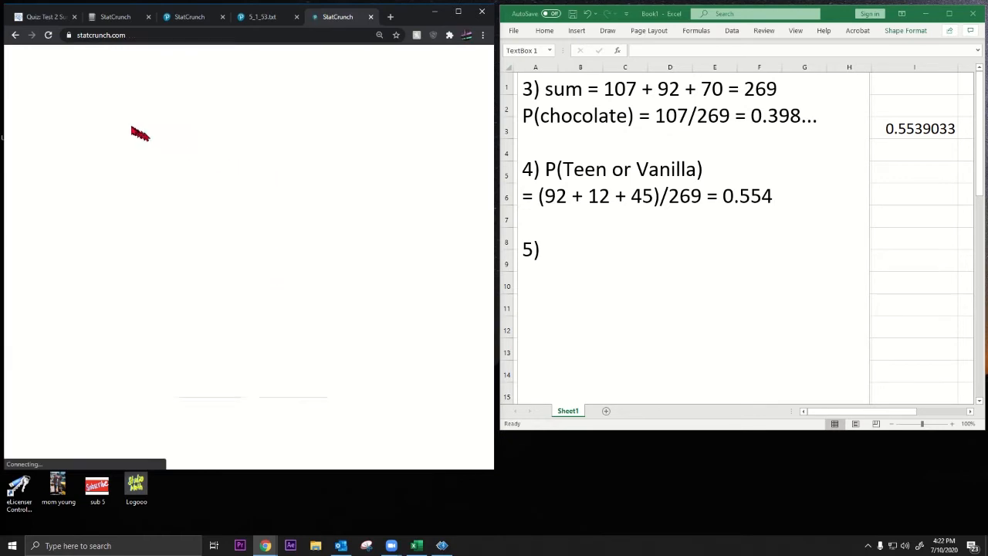
click(178, 290)
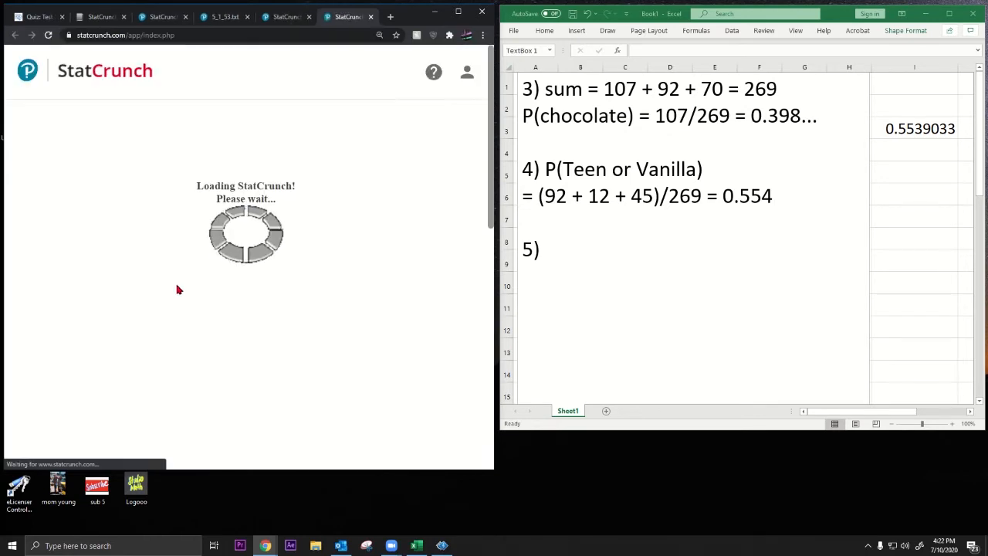
Step: Paste the copied X and frequency values into the StatCrunch data table, starting at row 1 of var1
click(85, 151)
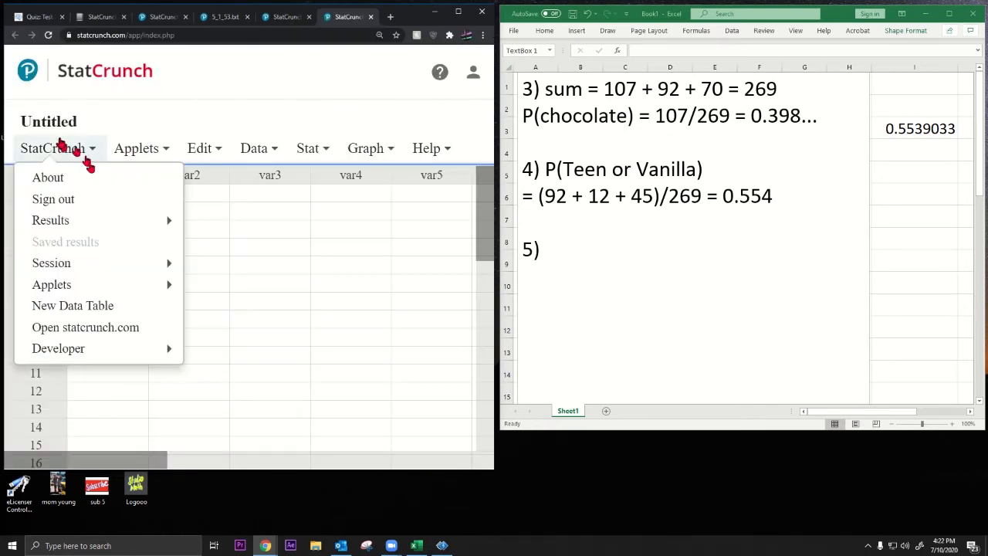
click(207, 229)
click(119, 193)
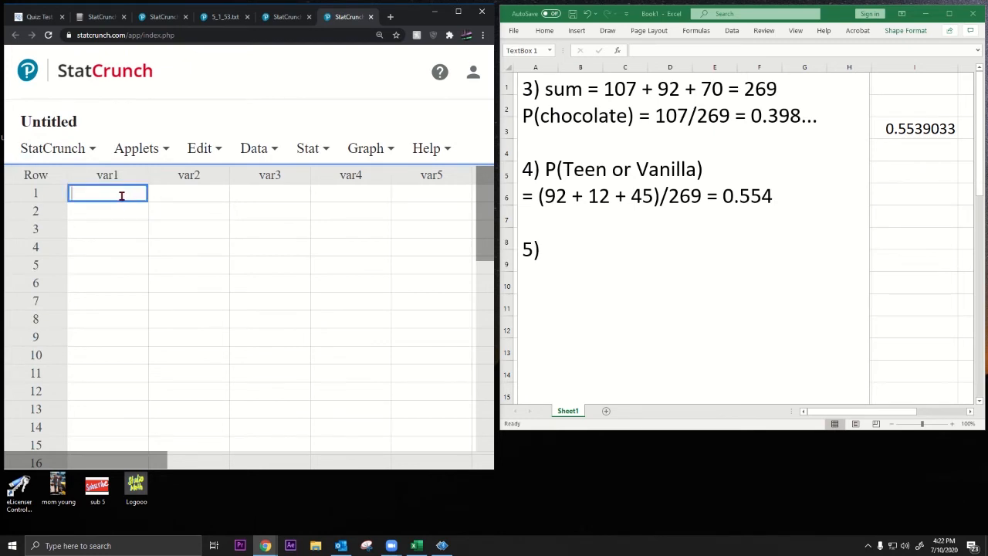
key(ctrl+v)
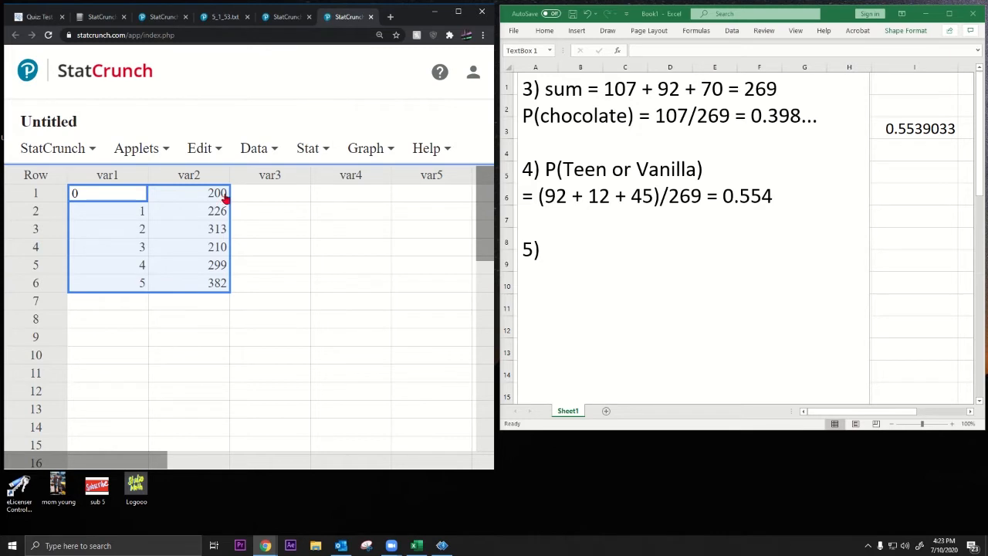
click(270, 179)
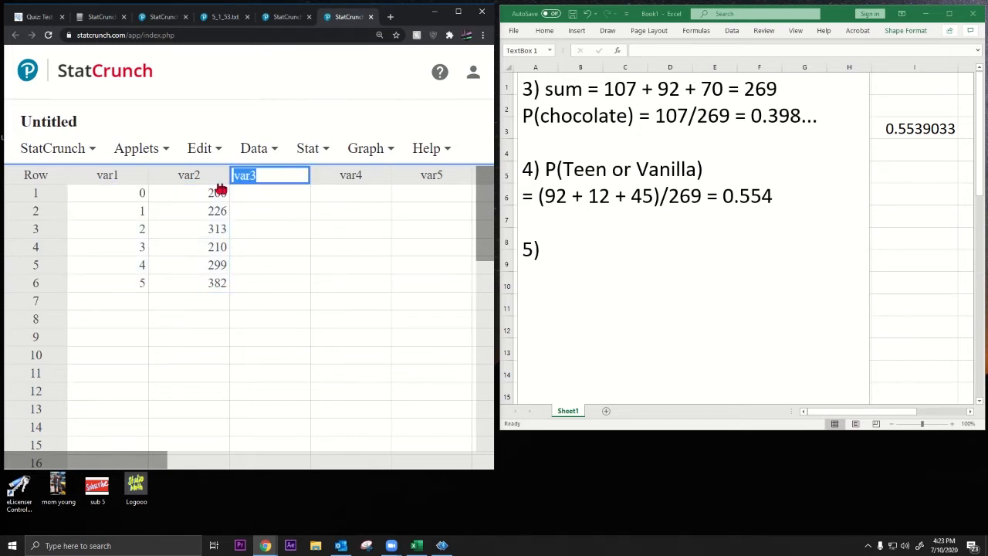
click(247, 157)
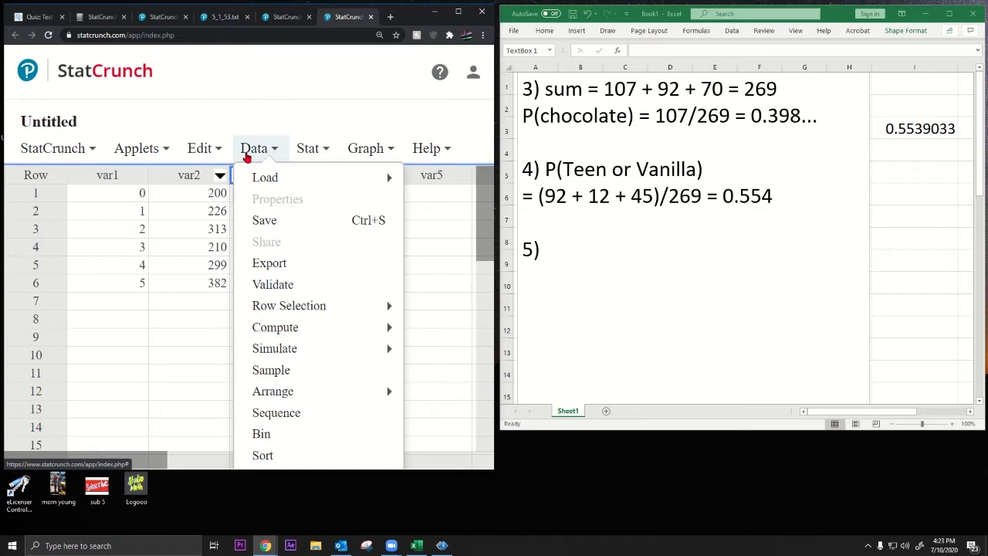
click(446, 354)
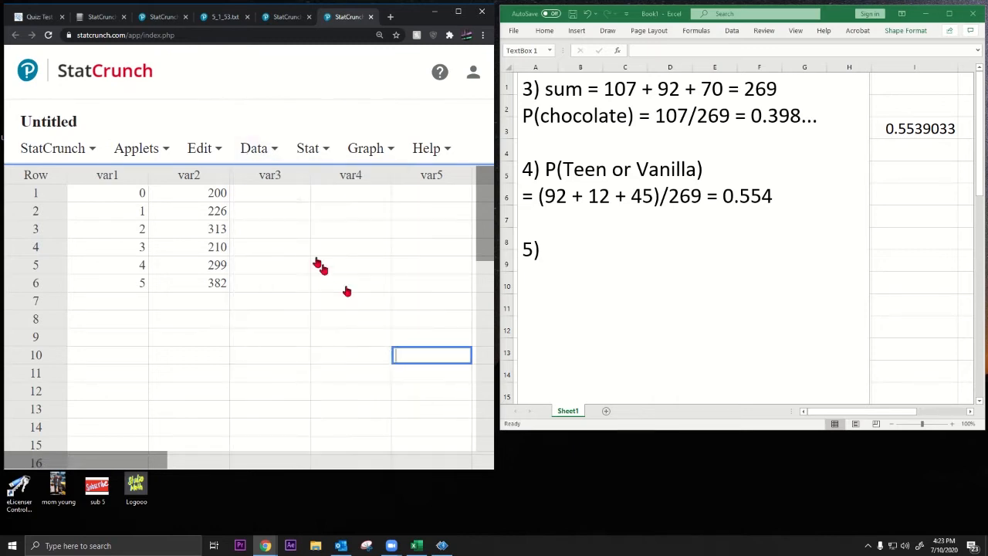
Step: Rename the var3 column as P(x) and the var1 column as x
click(273, 177)
text(P)
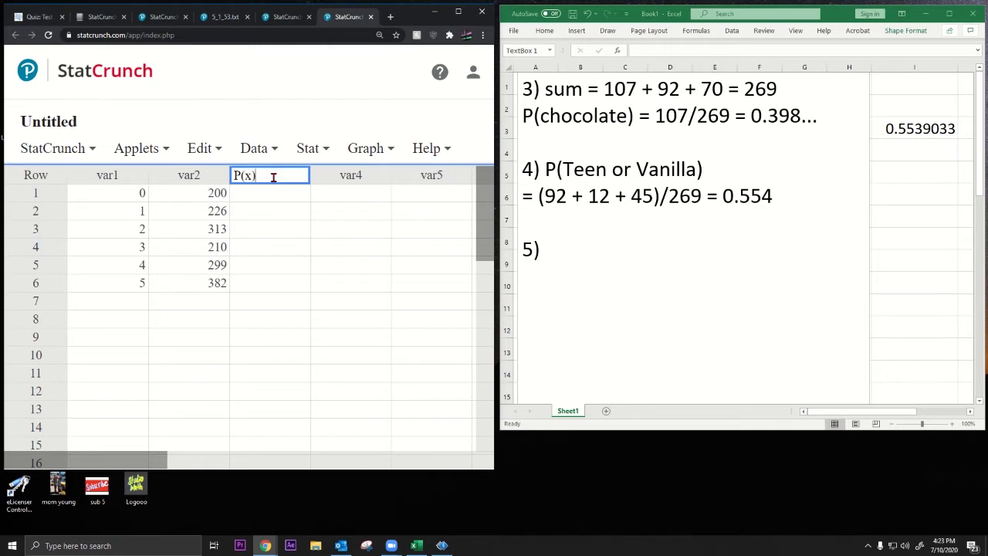
text((x))
click(138, 176)
text(x)
Step: Start a Compute Expression, move its dialog clear of the data, and rename the var2 column as freq
click(296, 193)
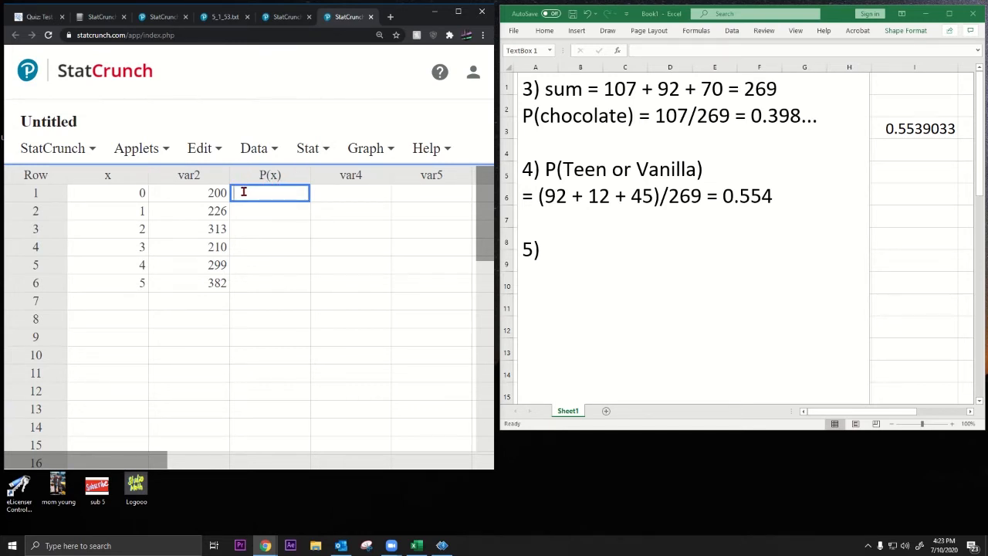
click(256, 152)
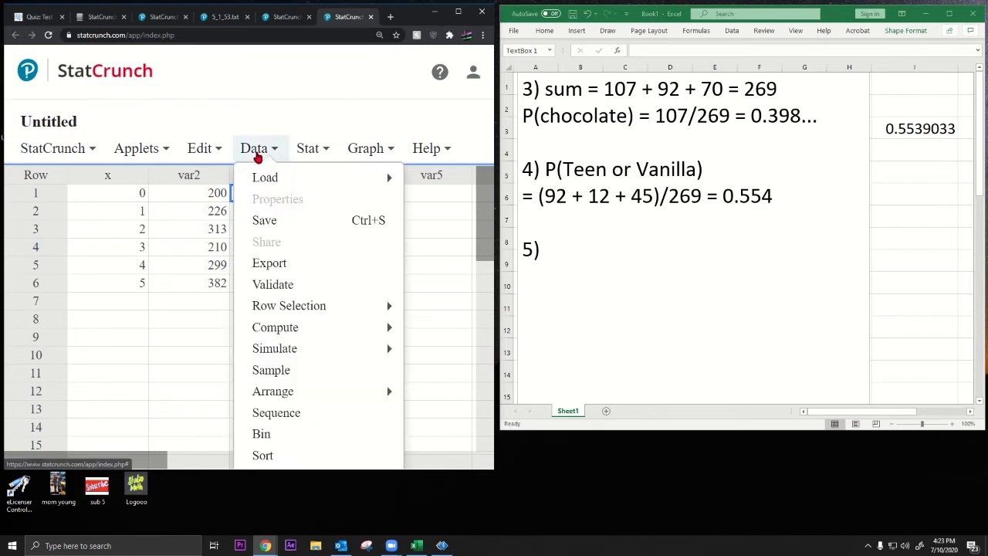
mouse_move(295, 327)
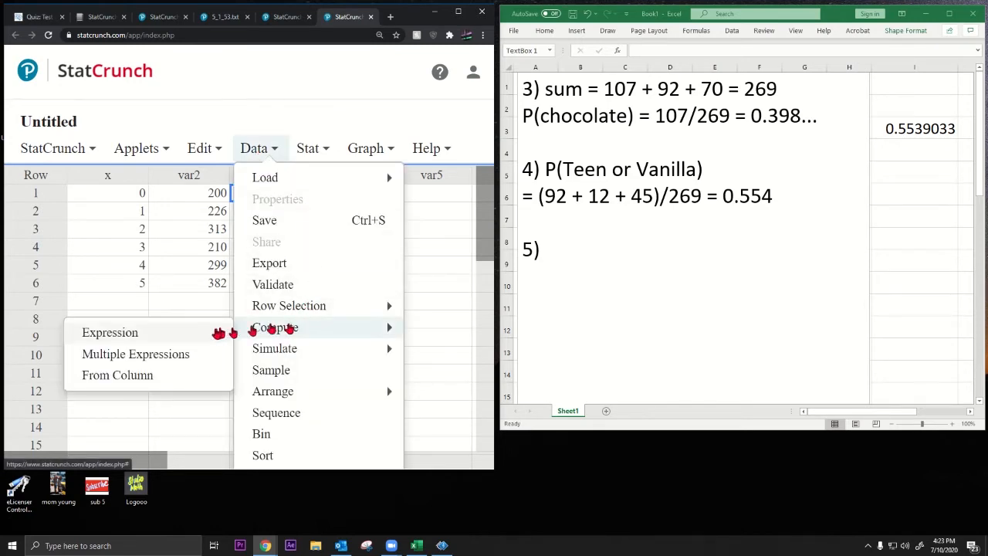
click(192, 334)
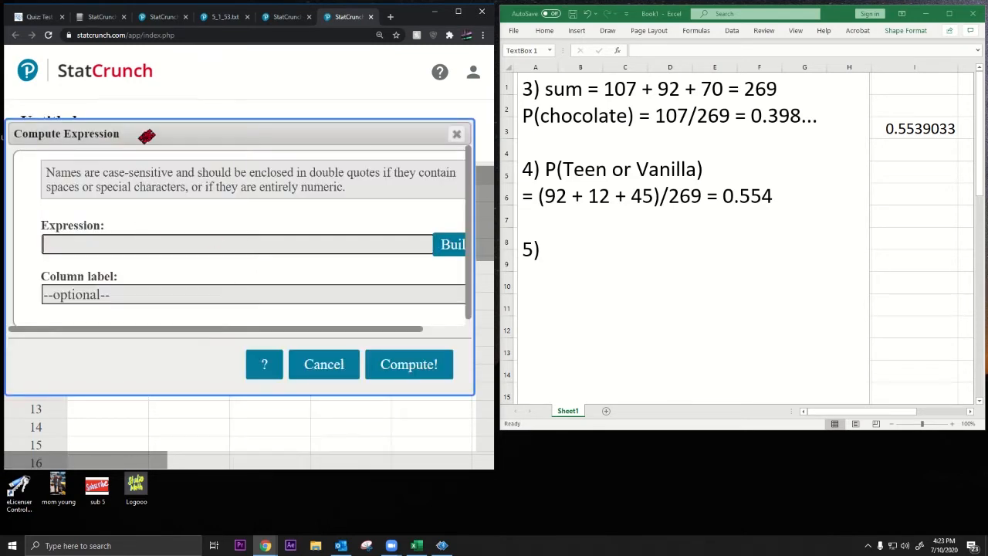
drag(187, 137, 223, 293)
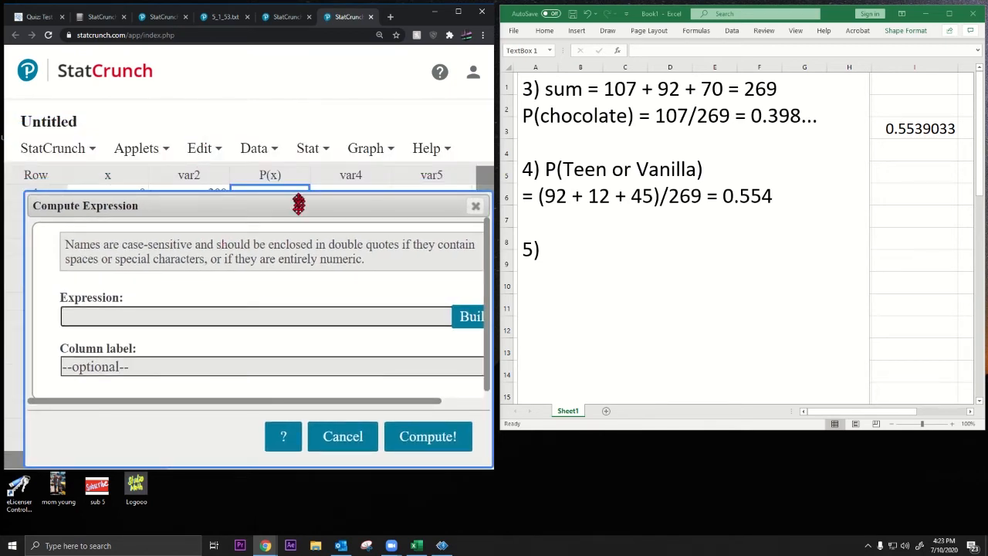
drag(300, 194, 280, 293)
click(182, 171)
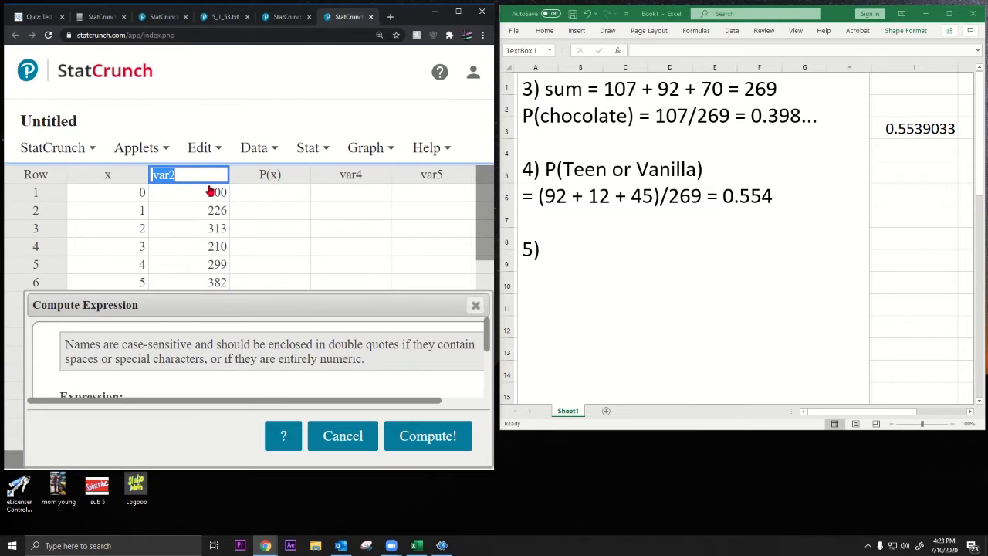
text(freq)
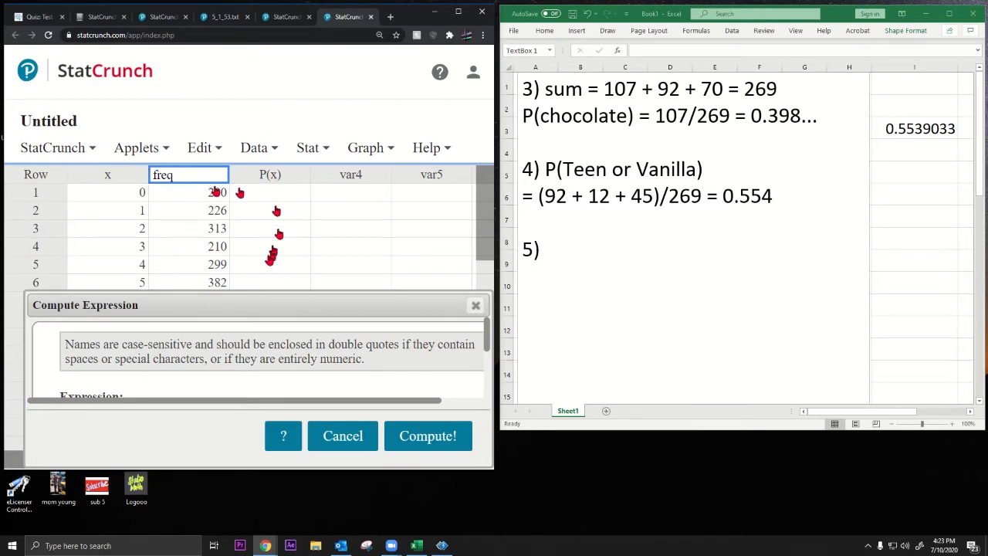
Step: Compute a new column of relative frequencies with the expression freq/sum(freq)
drag(240, 286, 283, 145)
click(188, 262)
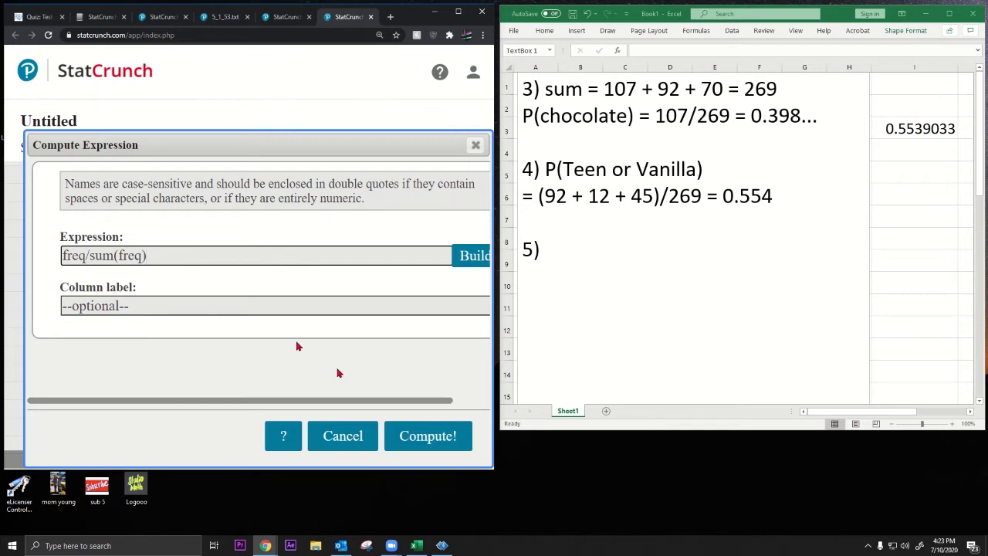
click(468, 263)
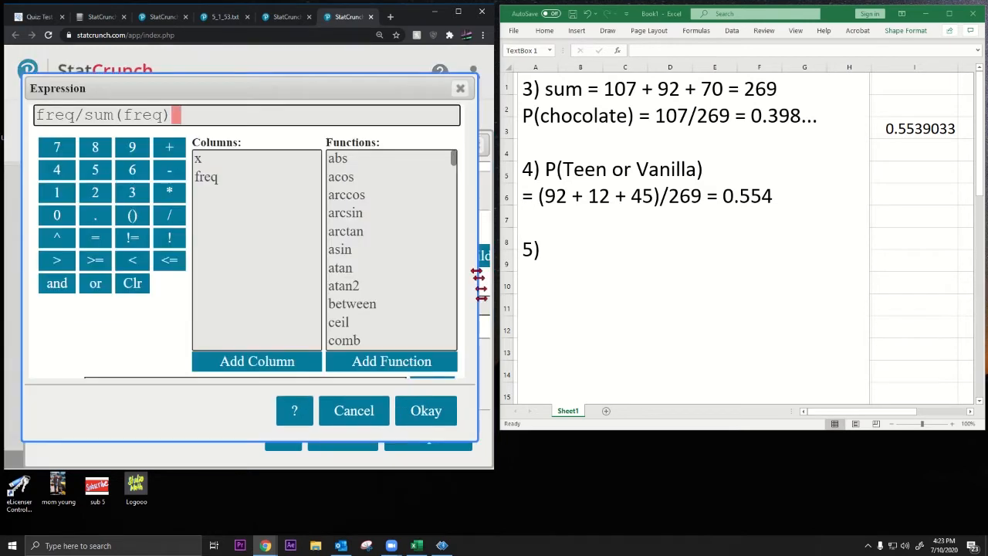
click(426, 417)
click(426, 436)
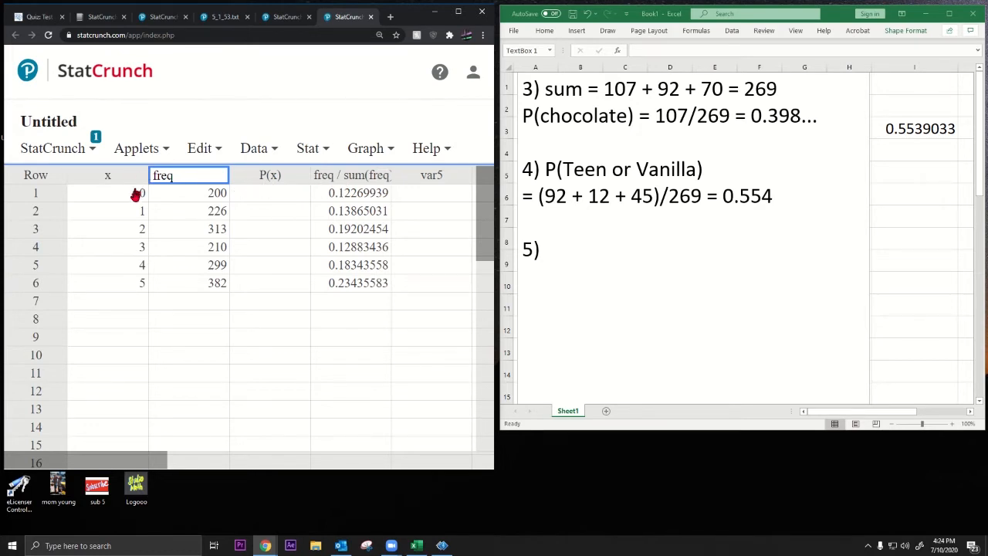
Step: Copy the x values 0 to 5 into the empty column after freq and rename that column as x
drag(137, 193, 134, 283)
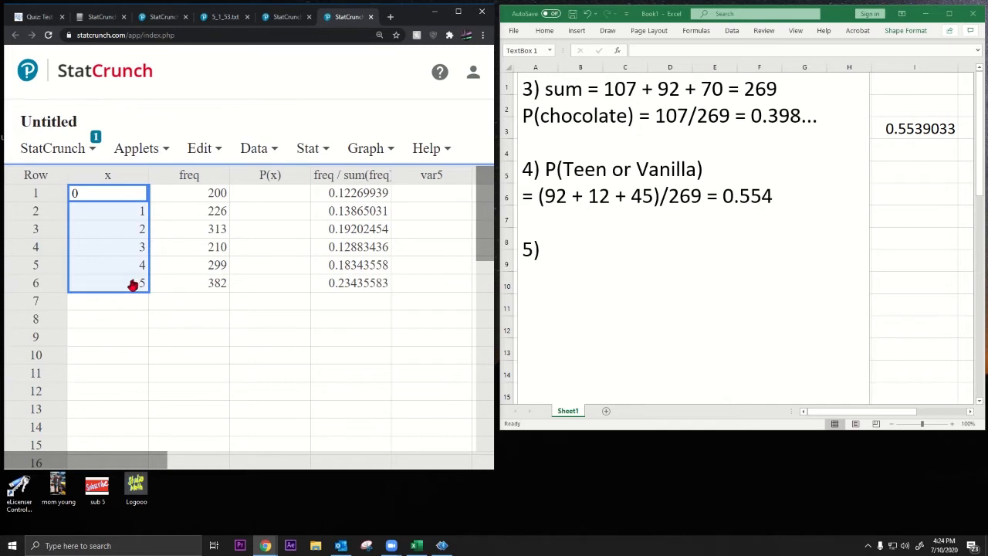
key(ctrl+c)
click(280, 193)
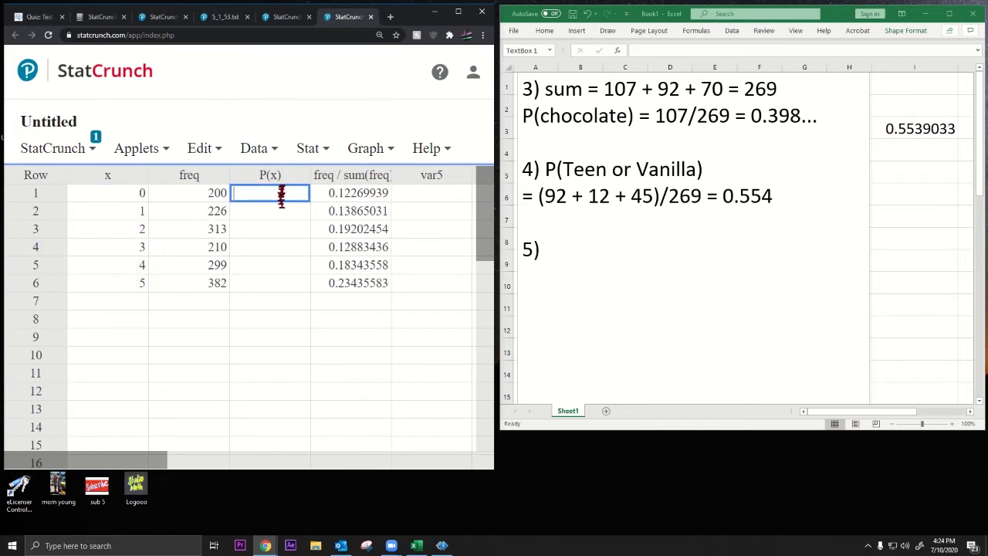
key(ctrl+v)
click(276, 178)
text(x)
Step: Rename the computed freq / sum(freq) column as P(x)
key(Tab)
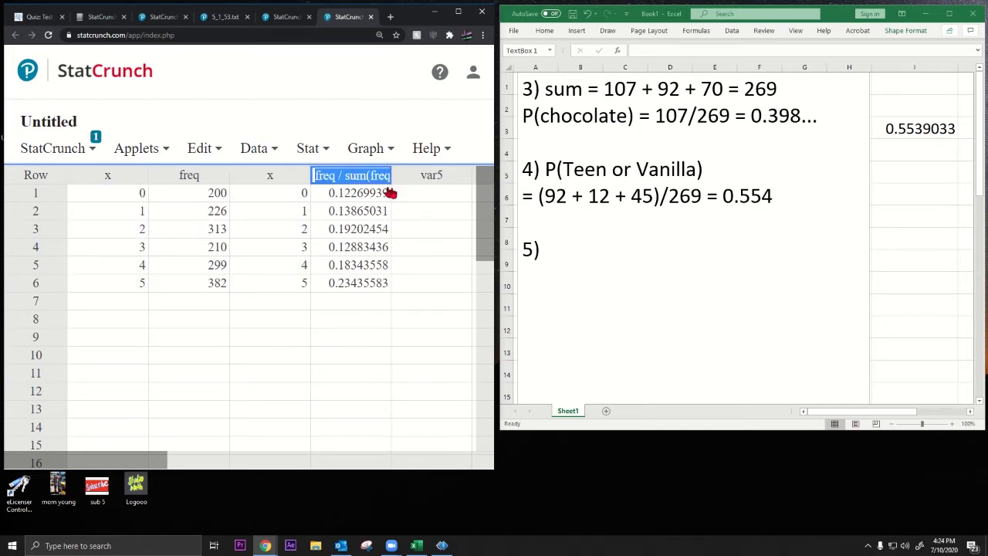
text(P)
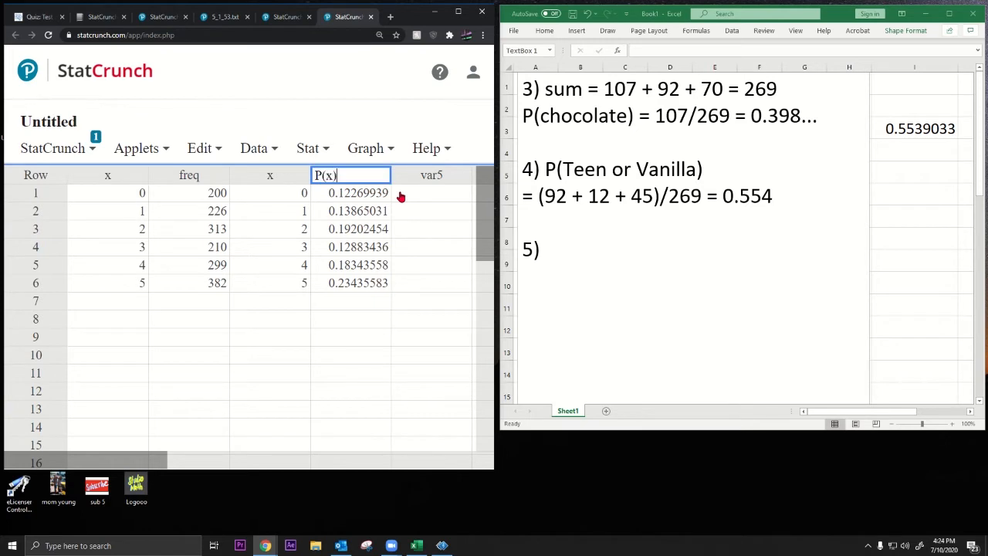
text((x))
key(Return)
click(449, 319)
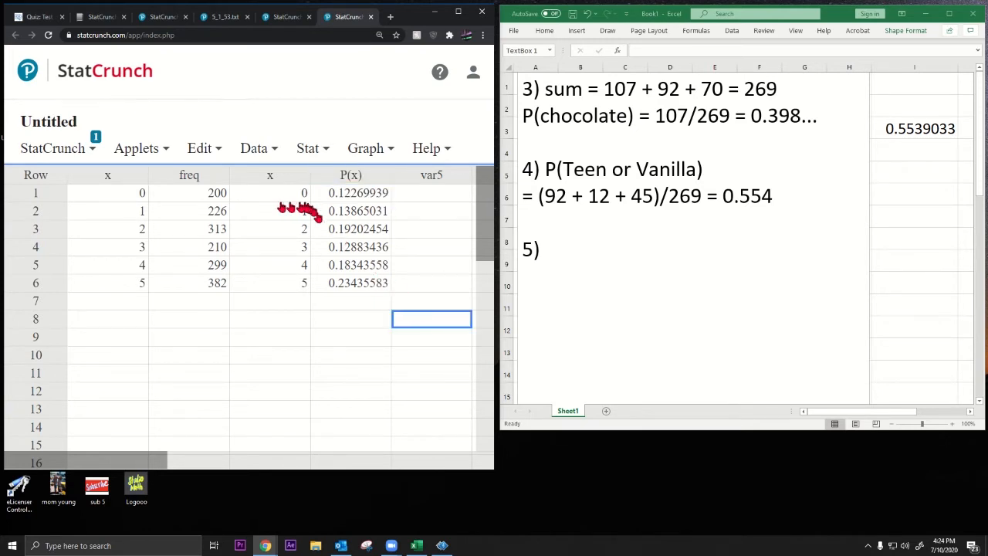
click(368, 545)
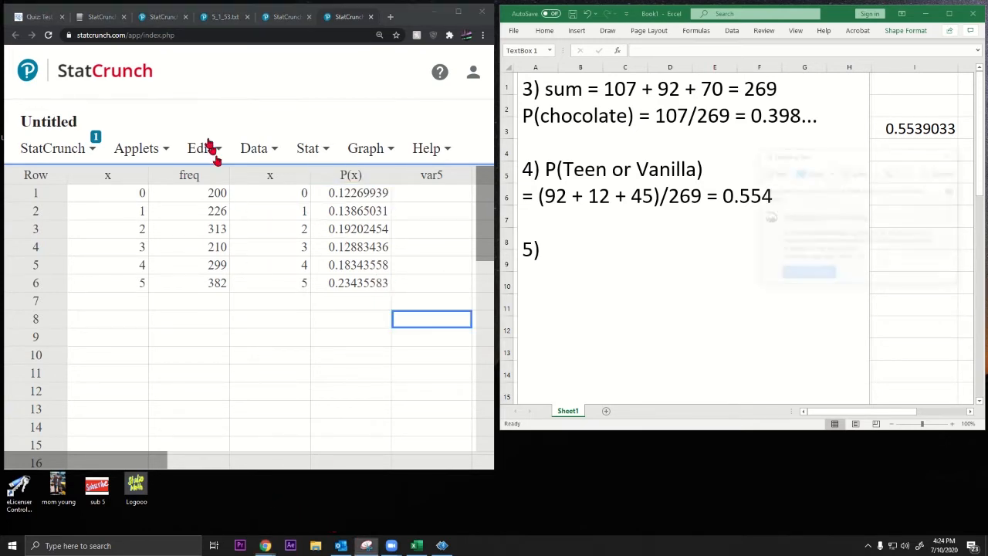
click(203, 148)
click(775, 172)
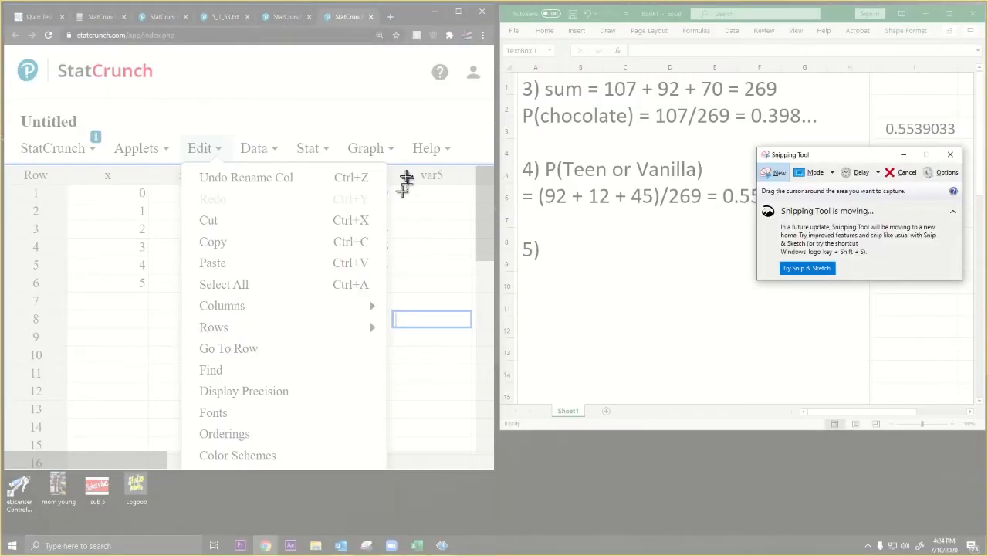
click(948, 158)
click(390, 212)
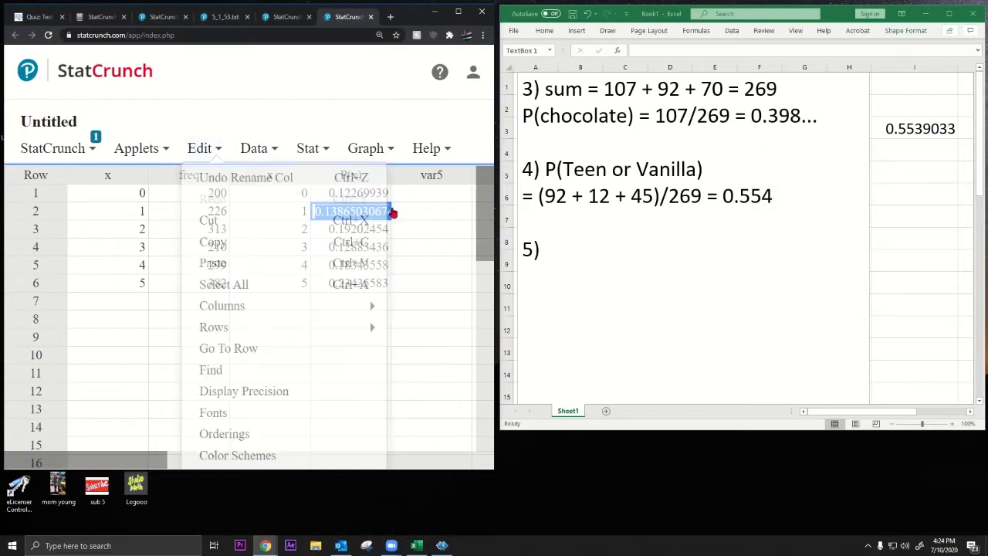
click(605, 262)
click(422, 301)
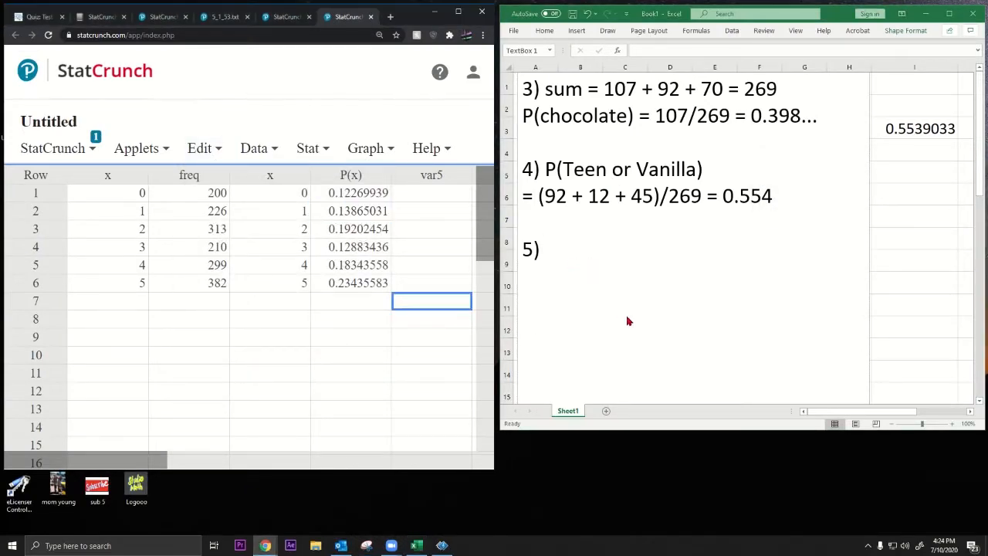
Step: Capture the adjacent x and P(x) columns, from headers through row 6, with the Snipping Tool
click(366, 545)
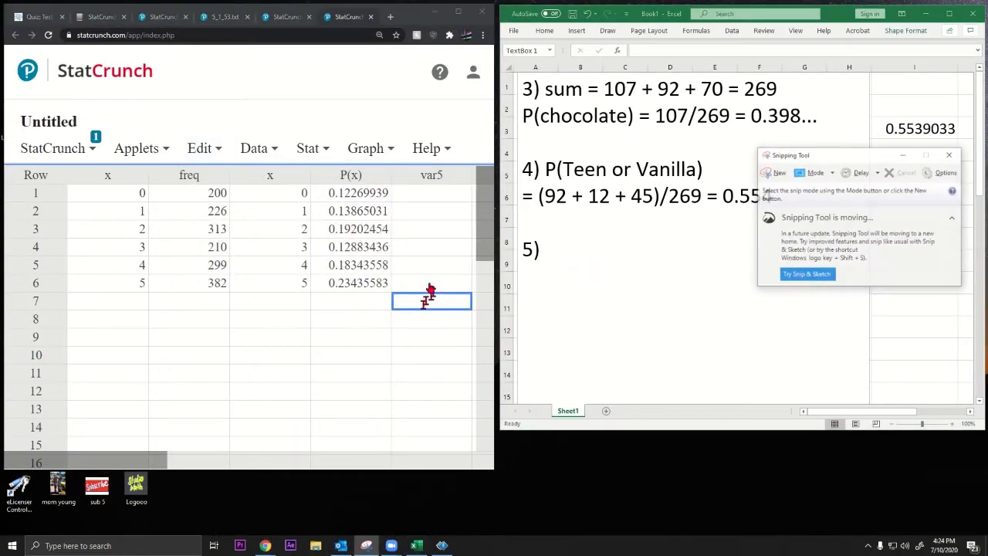
click(774, 173)
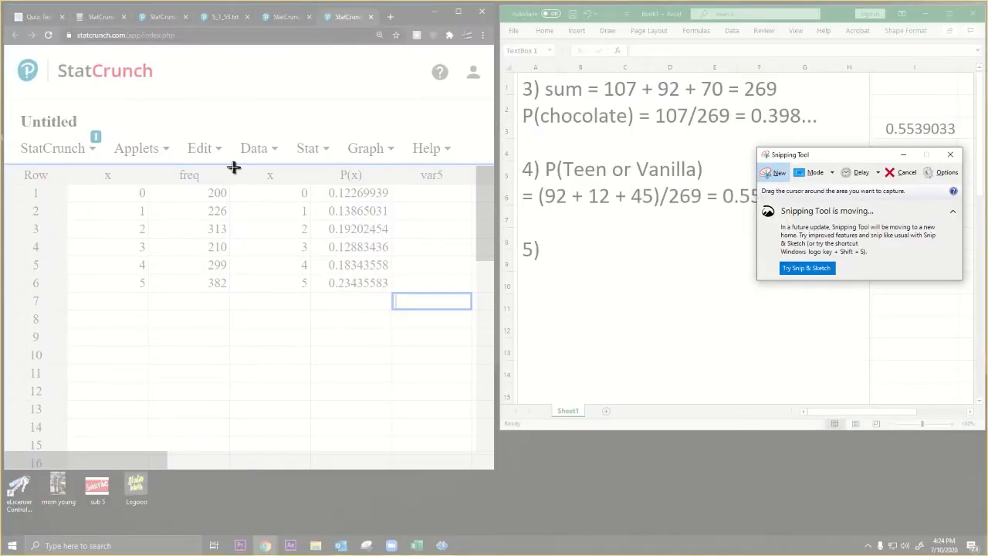
drag(239, 167, 393, 291)
Step: Save the snip as the PNG file "prob dist 222" in the Math 54C folder and close the Snipping Tool
click(200, 90)
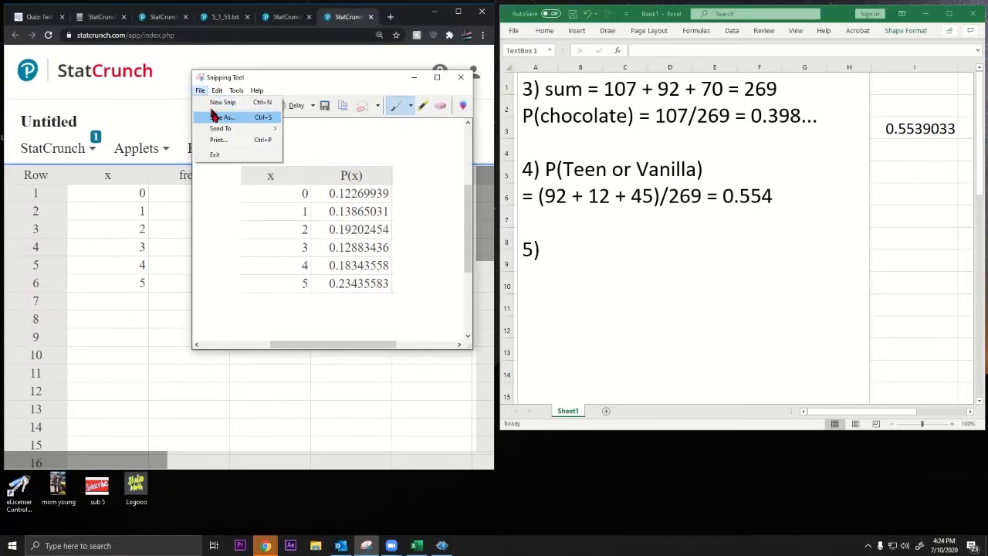
click(215, 116)
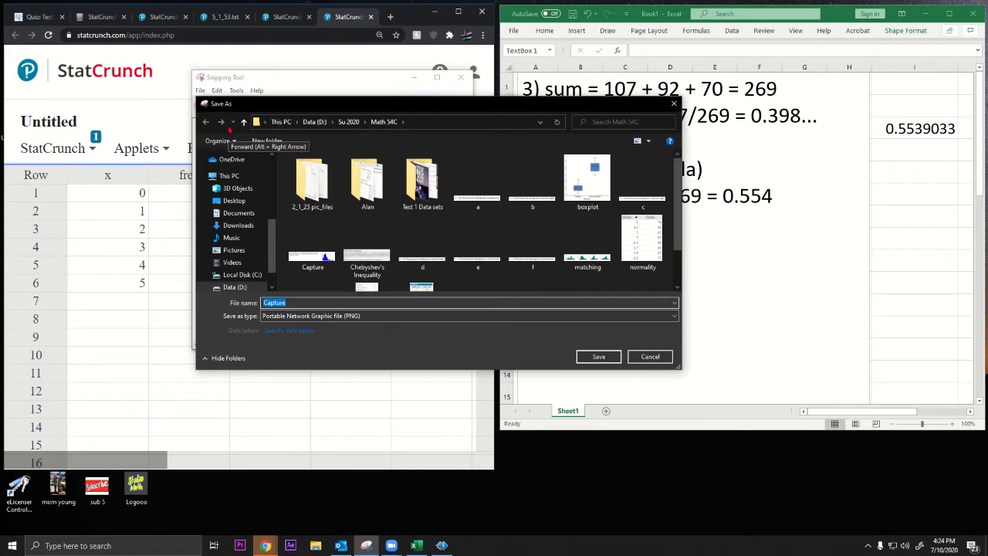
text(prob dist 222)
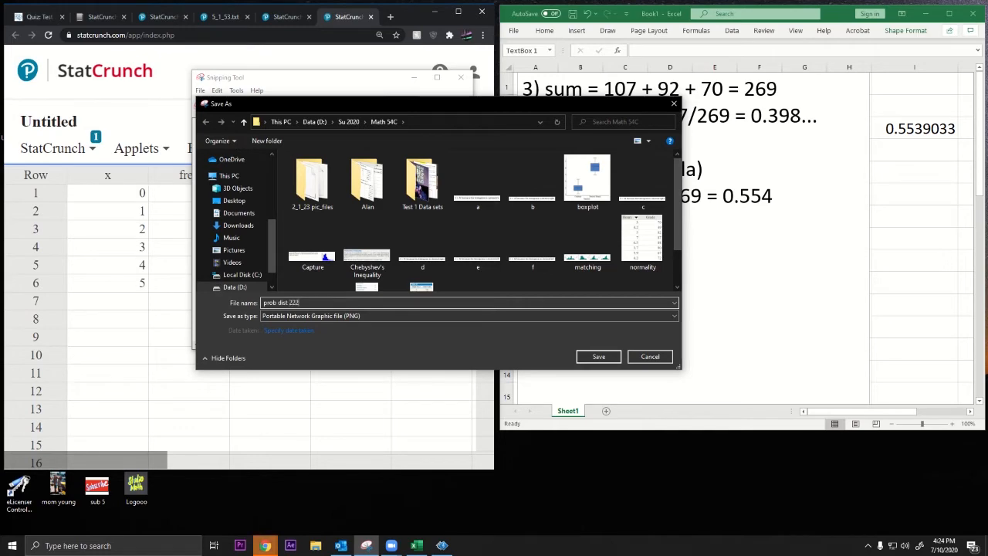
key(Return)
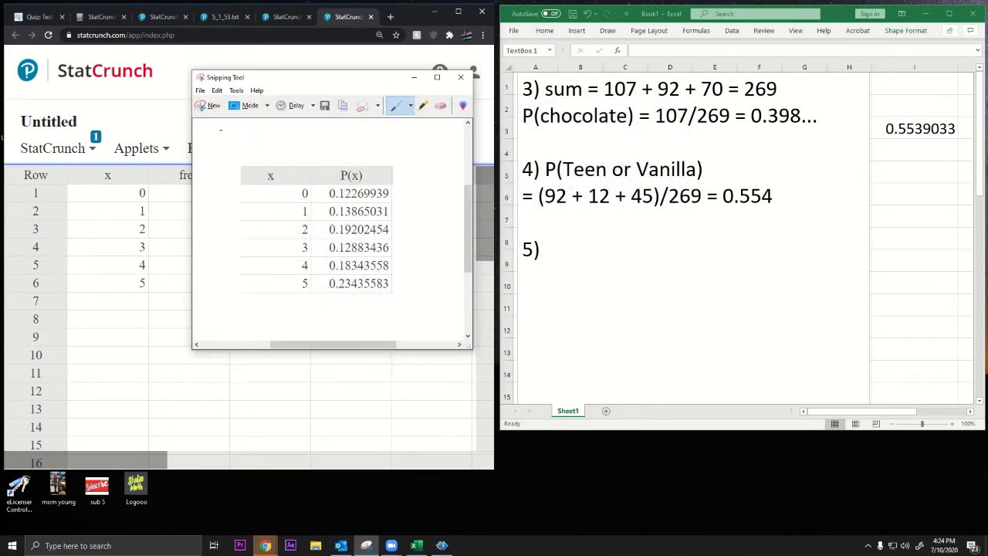
click(461, 77)
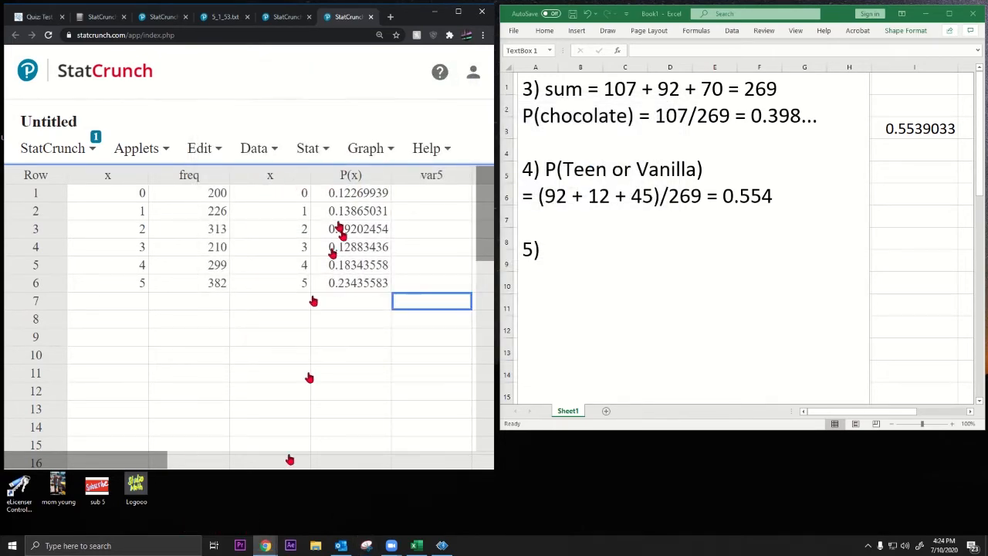
Step: On the quiz page, upload "prob dist 222.PNG" to the Canvas My files folder and insert it into Question 5's answer box
click(38, 17)
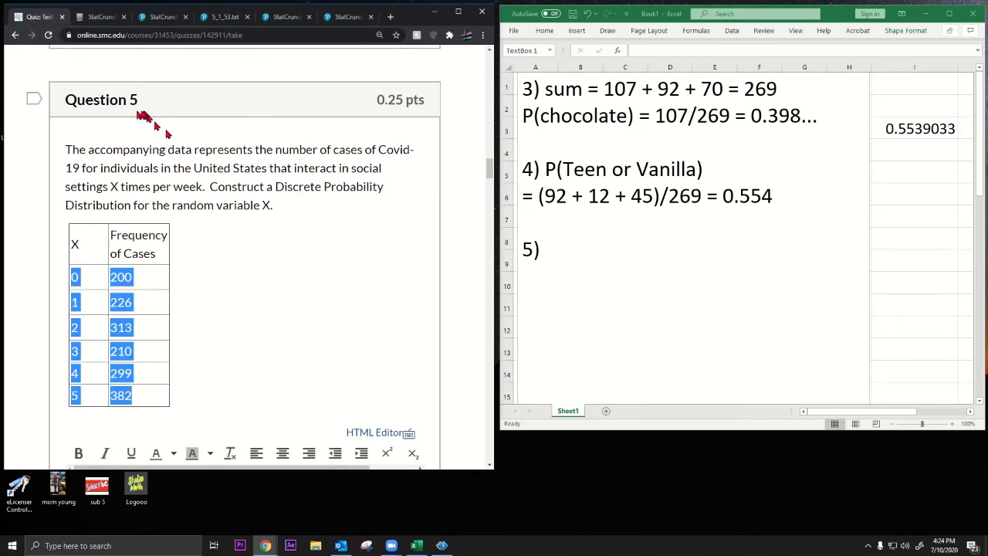
scroll(99, 351, down, 5)
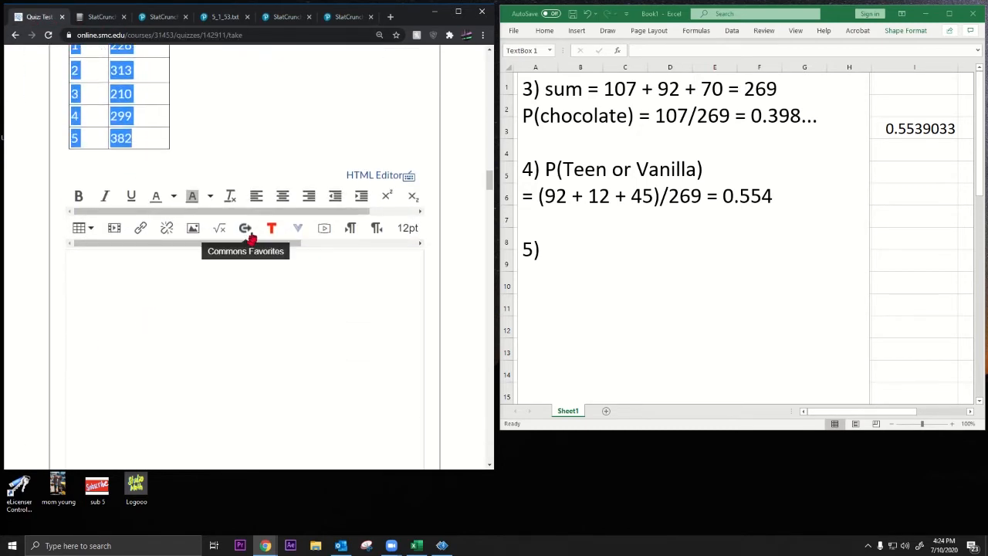
click(193, 230)
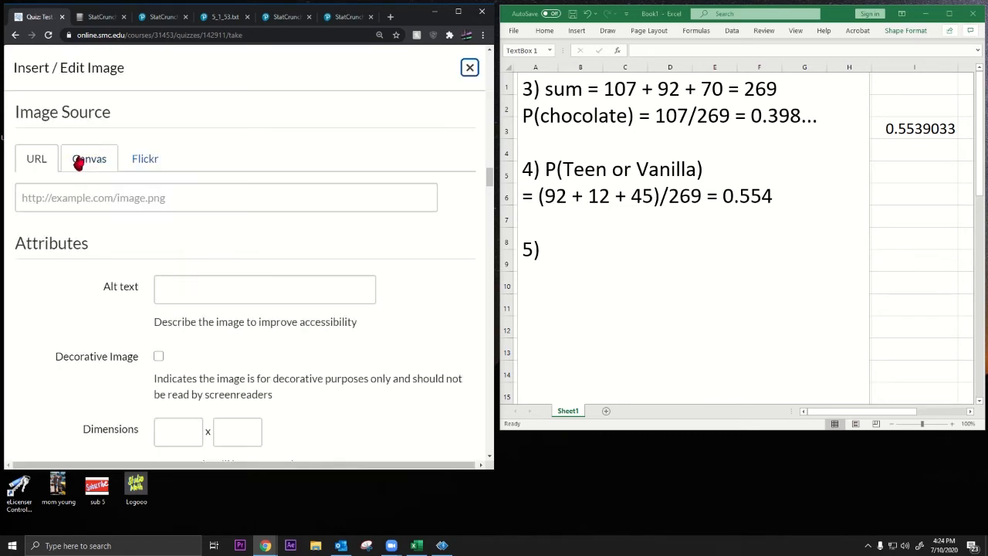
click(89, 158)
click(123, 261)
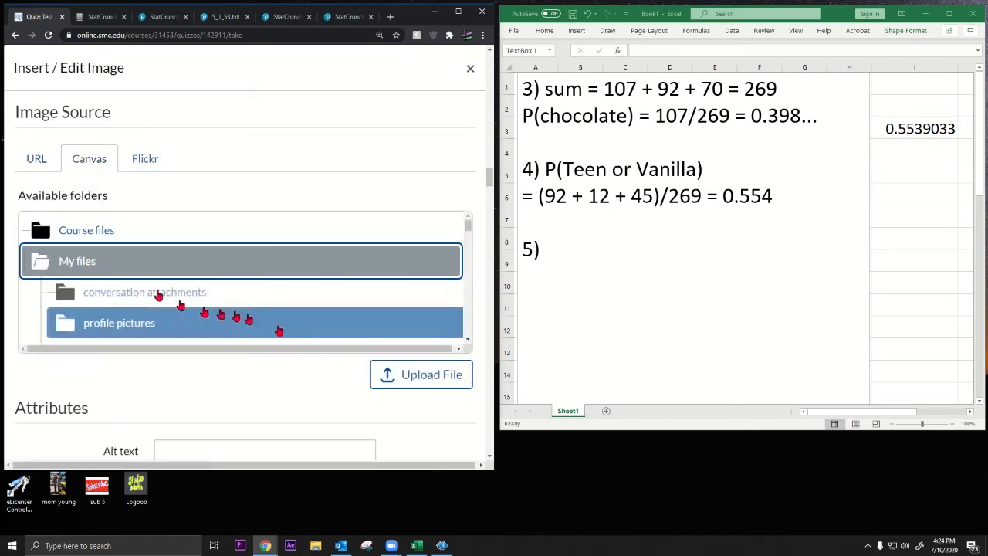
scroll(309, 324, down, 3)
click(424, 375)
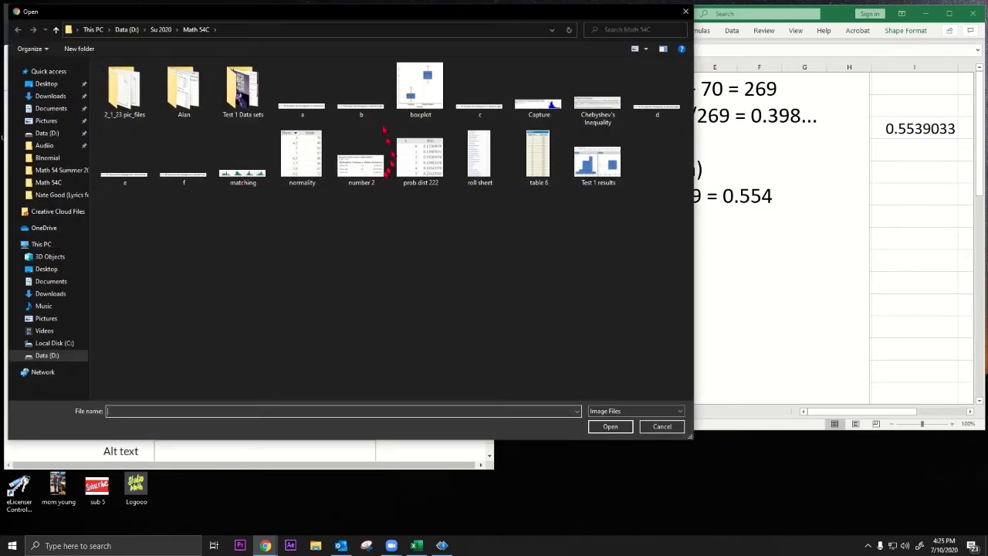
double_click(419, 159)
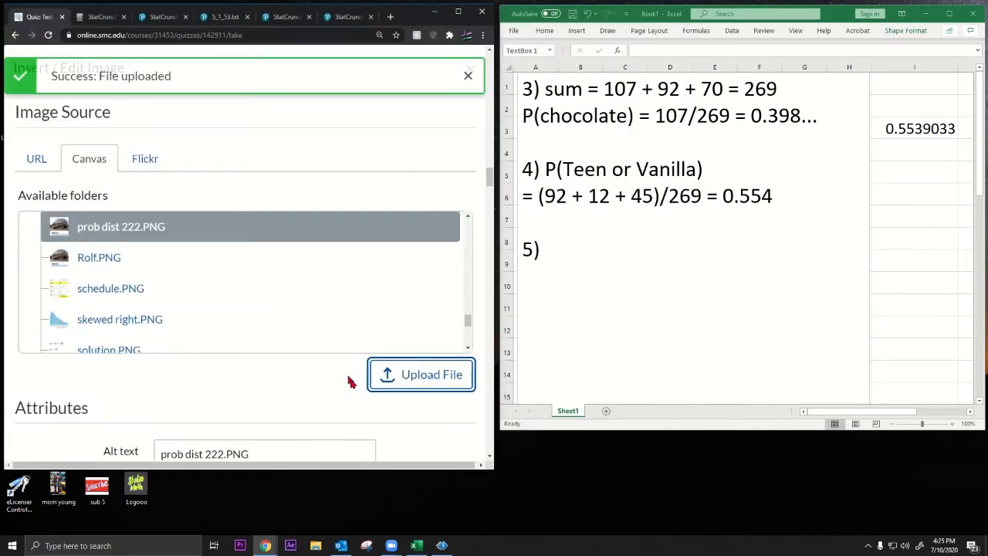
scroll(355, 378, down, 5)
click(453, 323)
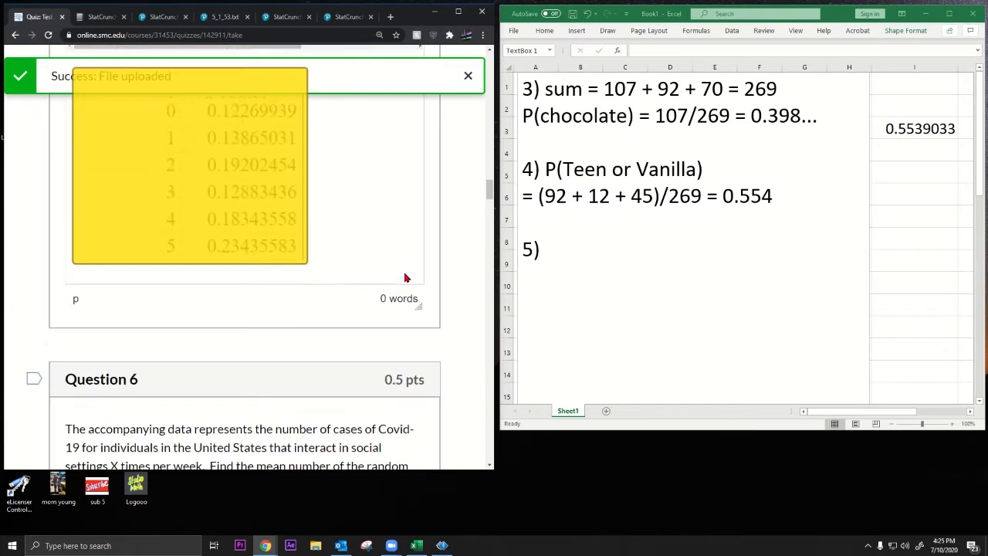
Step: Enlarge the inserted x and P(x) table image to span most of the width of Question 5's answer box
click(302, 348)
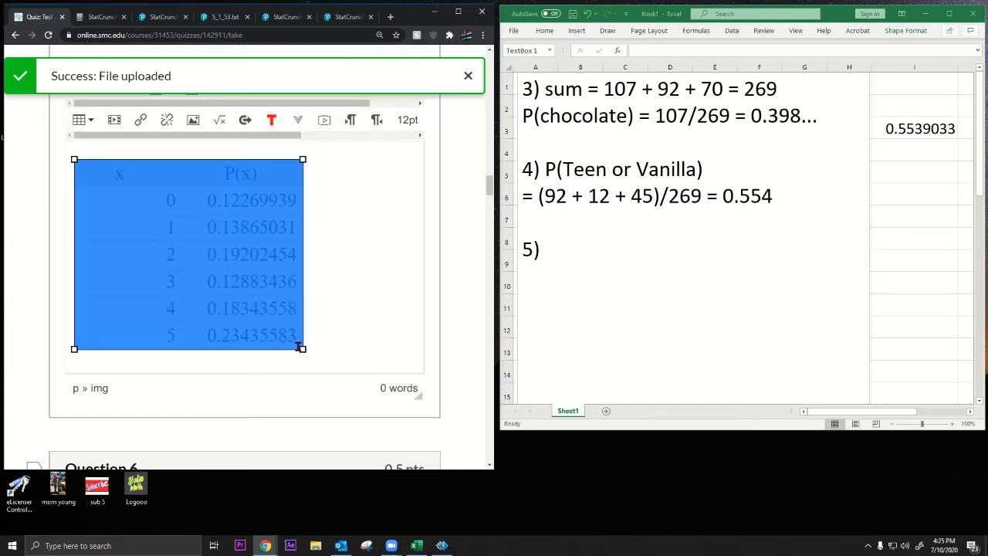
drag(301, 348, 216, 277)
scroll(332, 247, up, 5)
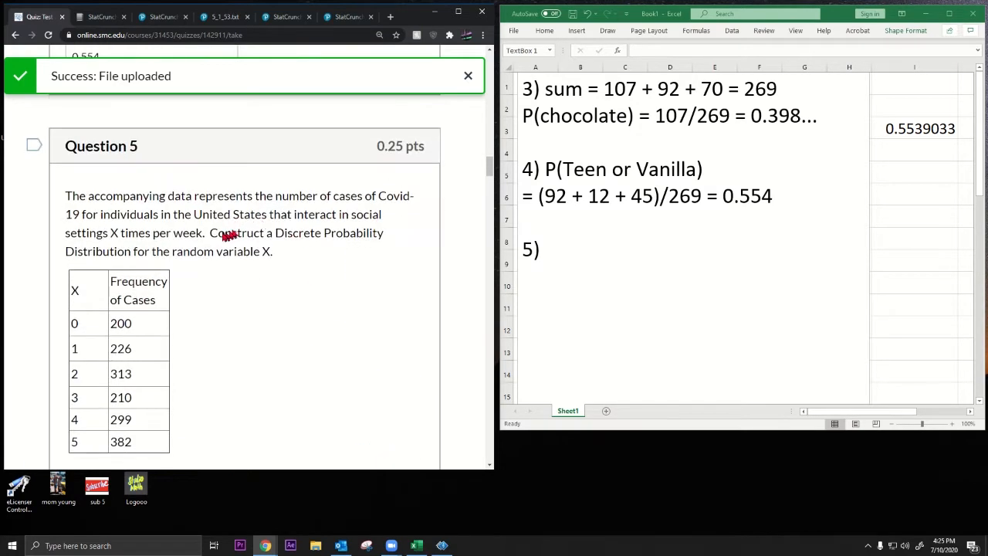
drag(210, 237, 297, 246)
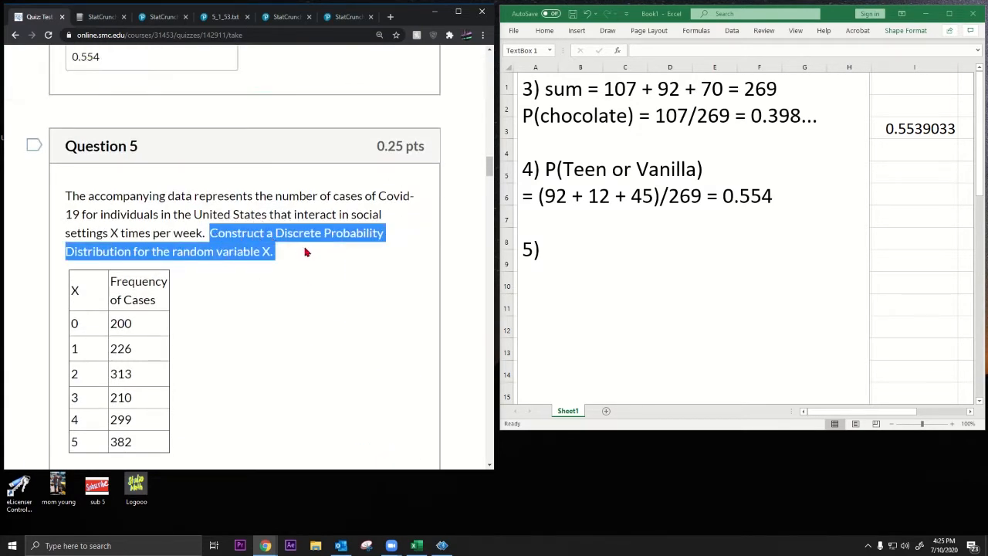
scroll(293, 254, down, 4)
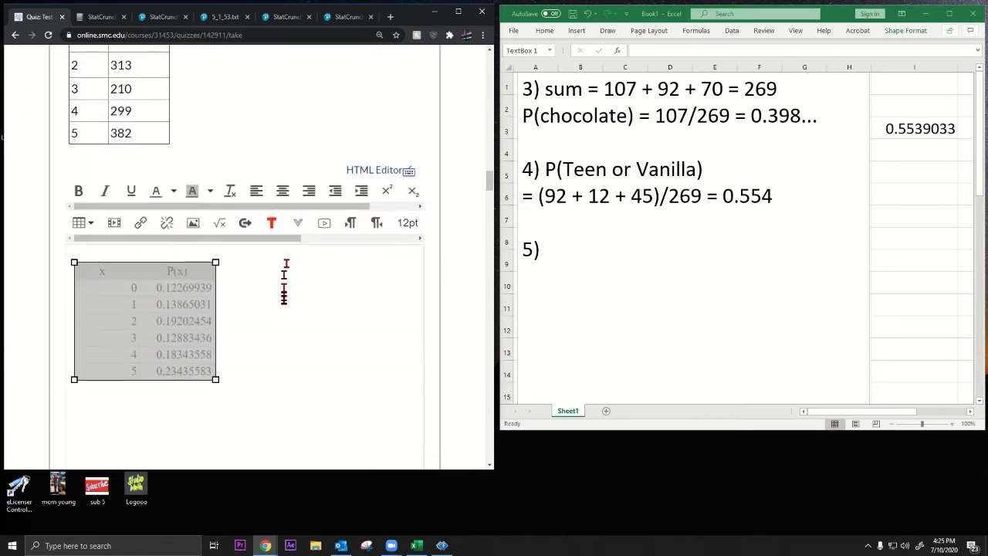
click(279, 297)
click(215, 373)
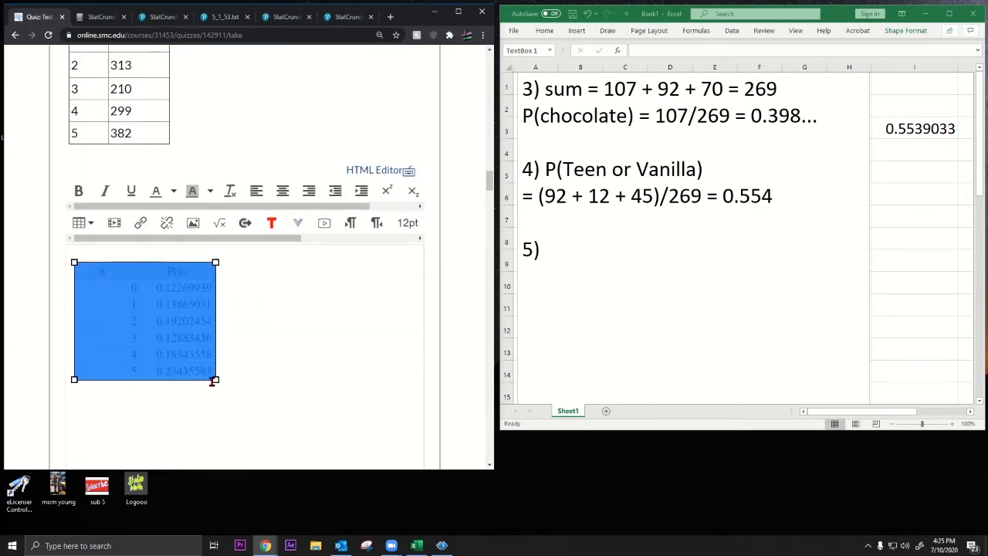
drag(214, 380, 339, 390)
scroll(376, 323, down, 1)
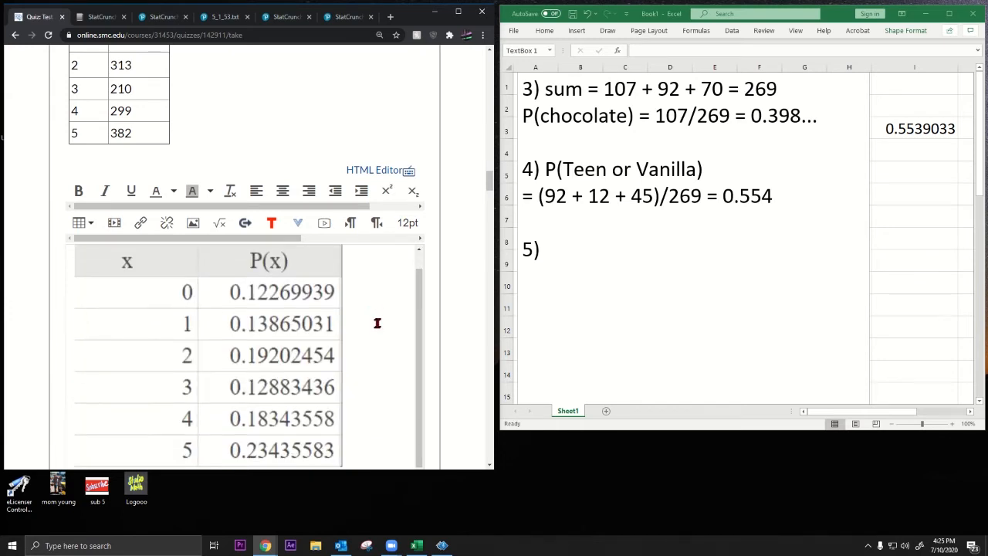
Step: Read Question 6's prompt, its rounding instruction and the table of x values and case frequencies
scroll(392, 117, down, 4)
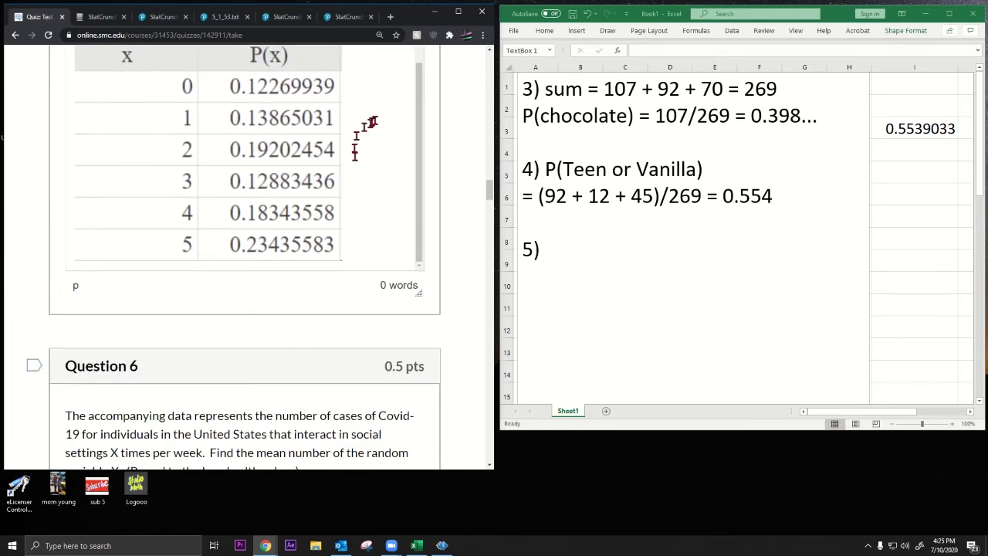
scroll(348, 178, down, 4)
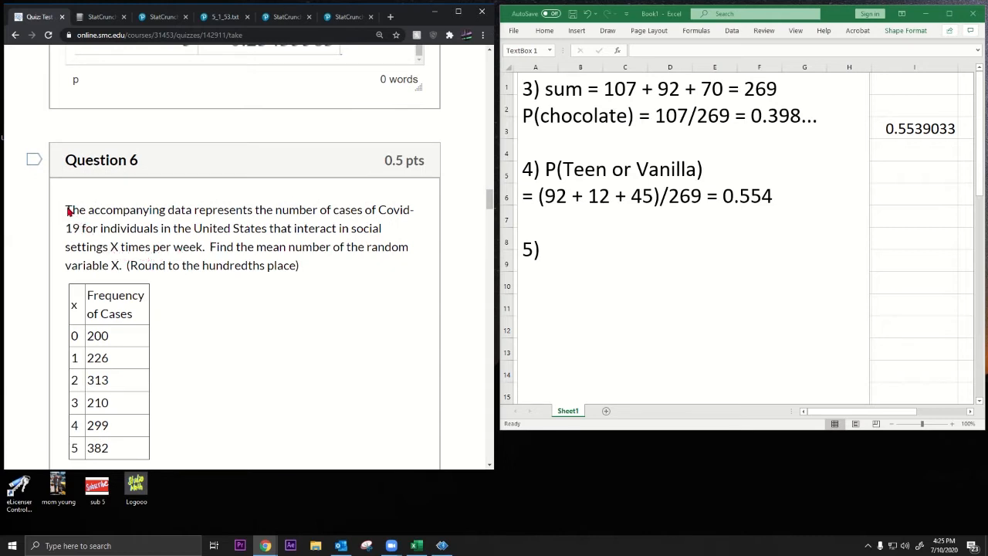
drag(68, 210, 291, 228)
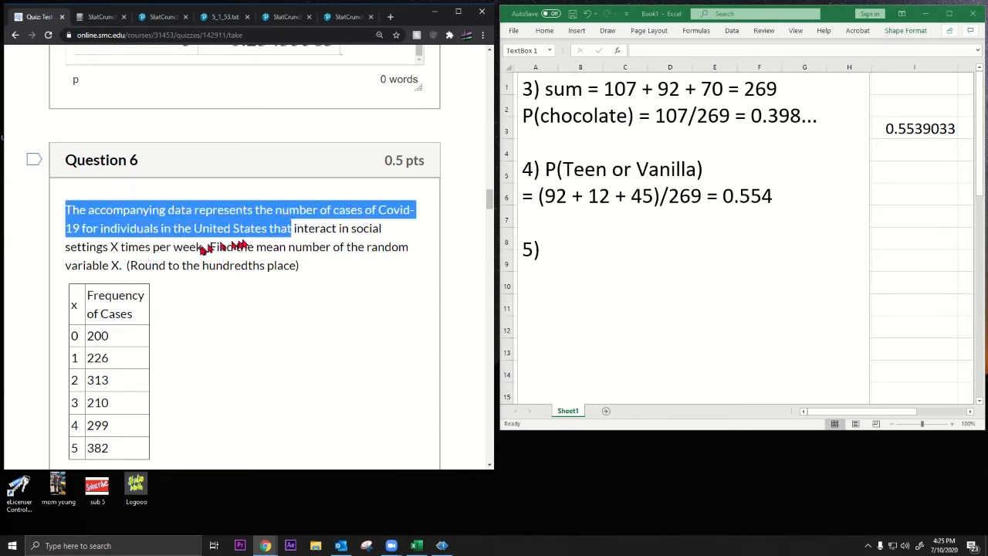
drag(207, 248, 309, 269)
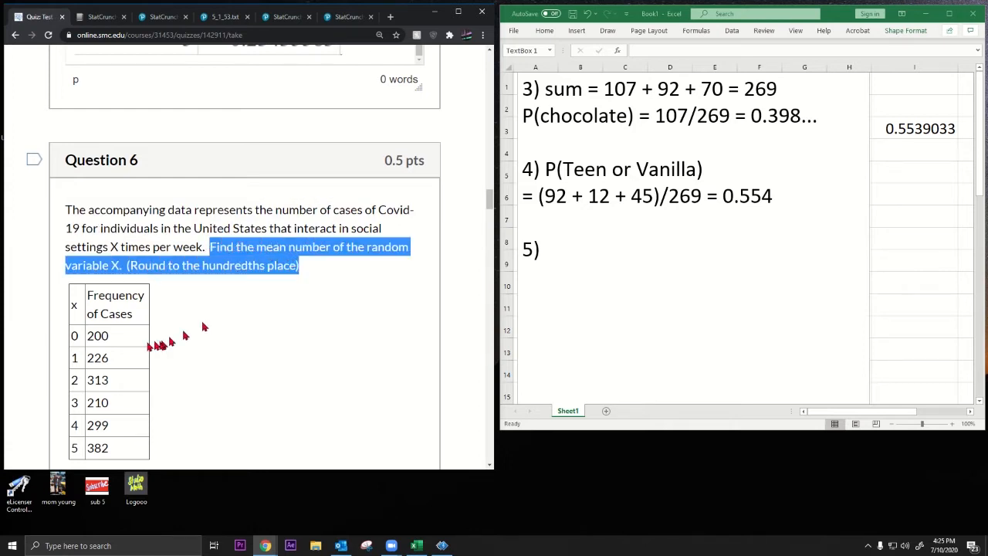
scroll(113, 420, down, 1)
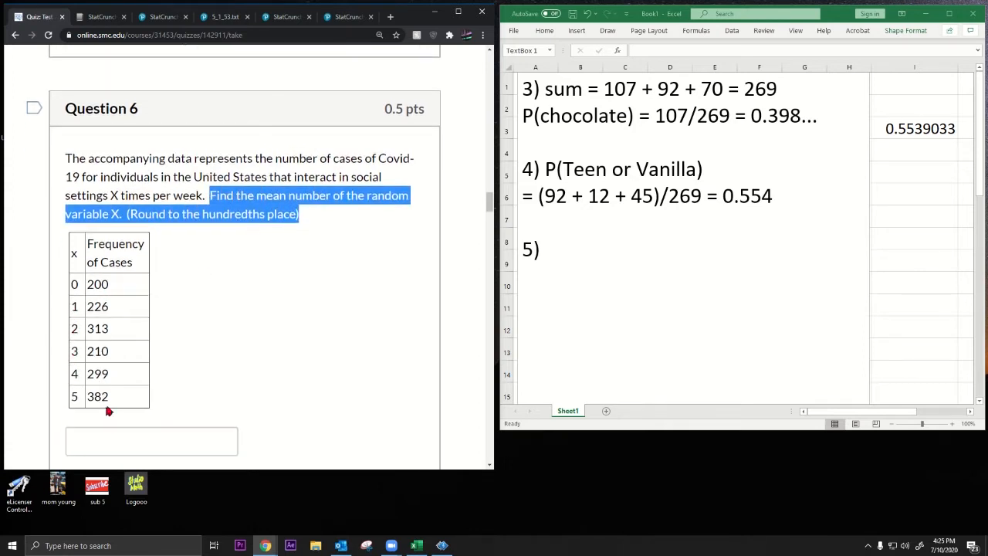
scroll(116, 401, down, 1)
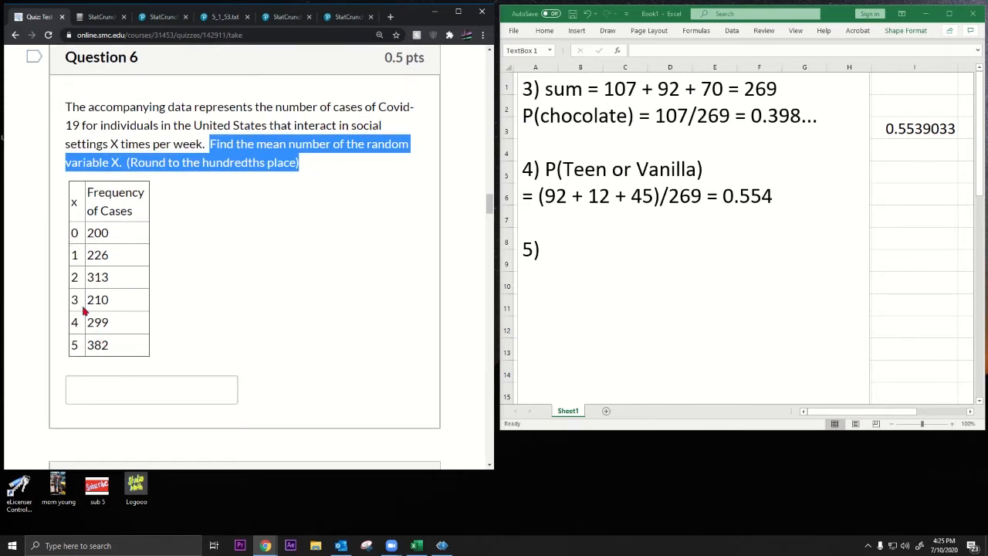
Step: In the Excel notes text box, label item 5 "Graph" and add "6) Hard Way: Custom Calculator" followed by a new line
scroll(286, 248, up, 4)
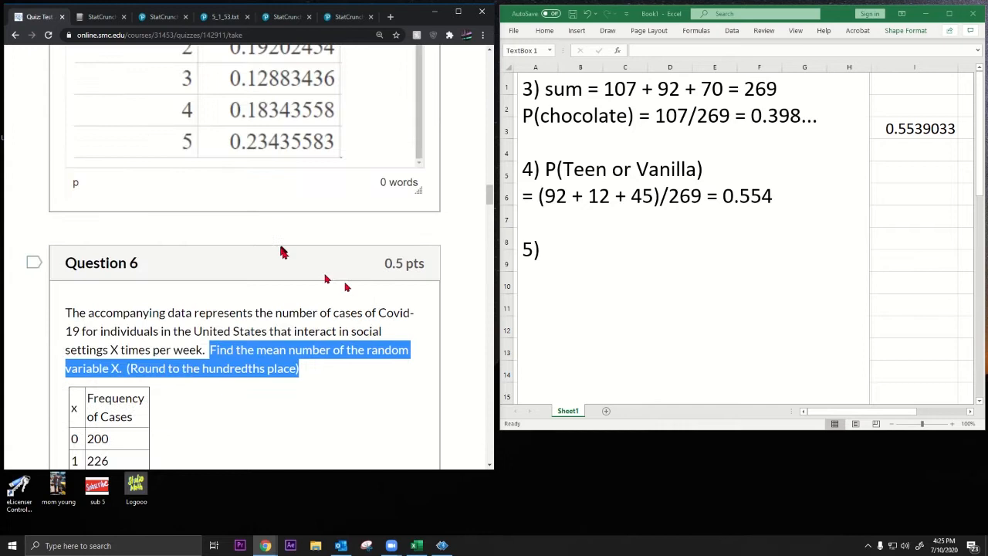
click(576, 248)
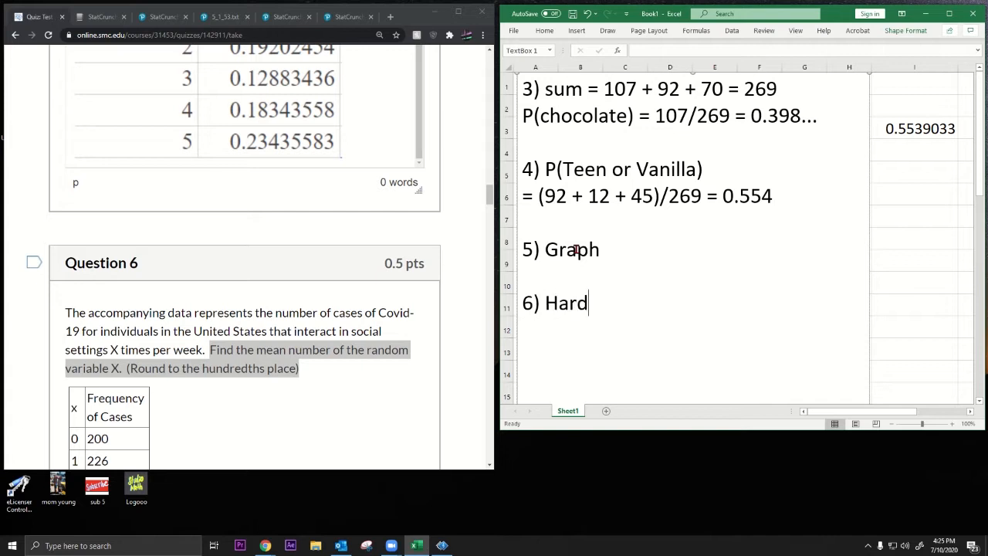
text(Way: Custom Calculator)
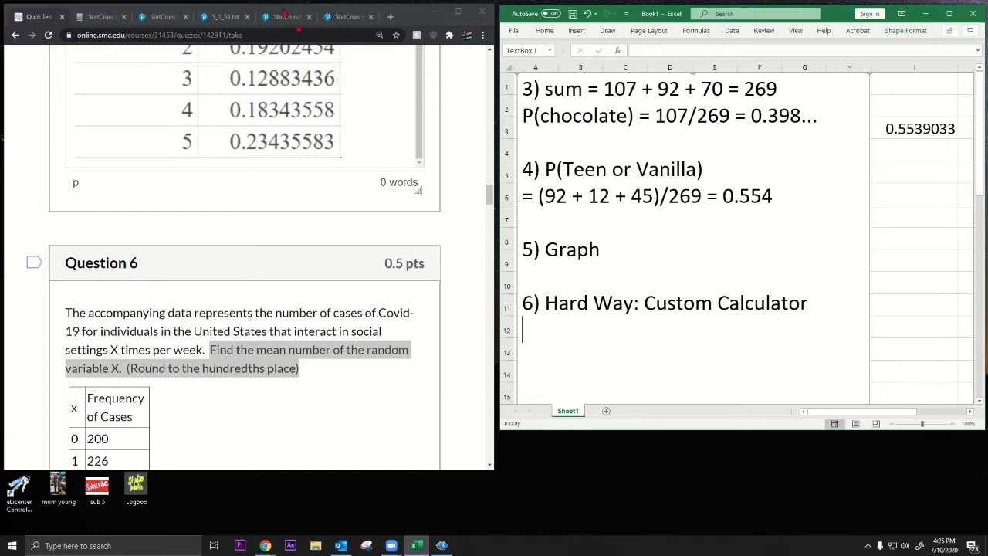
Step: Switch to the StatCrunch sheet holding the P(x) column and open the Custom calculator
scroll(340, 209, up, 5)
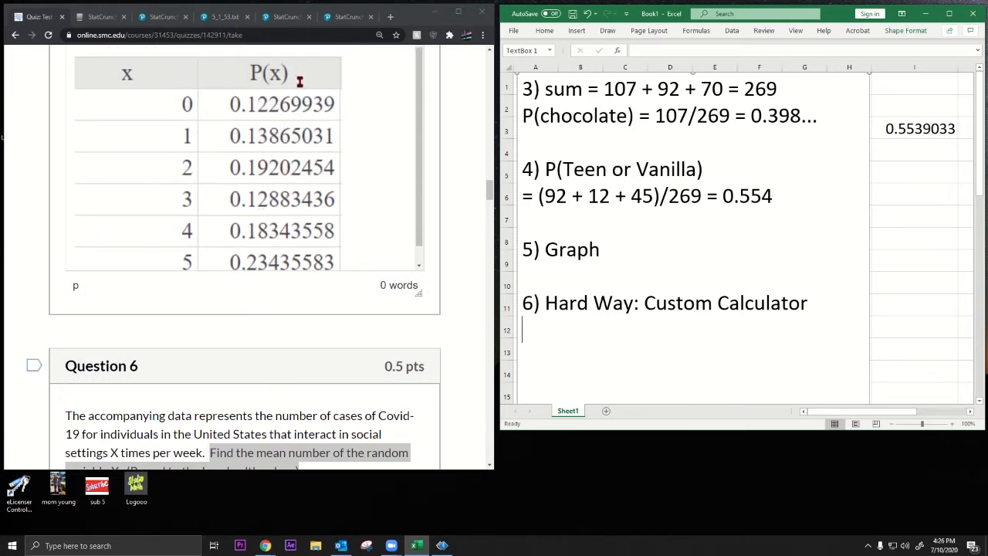
click(349, 16)
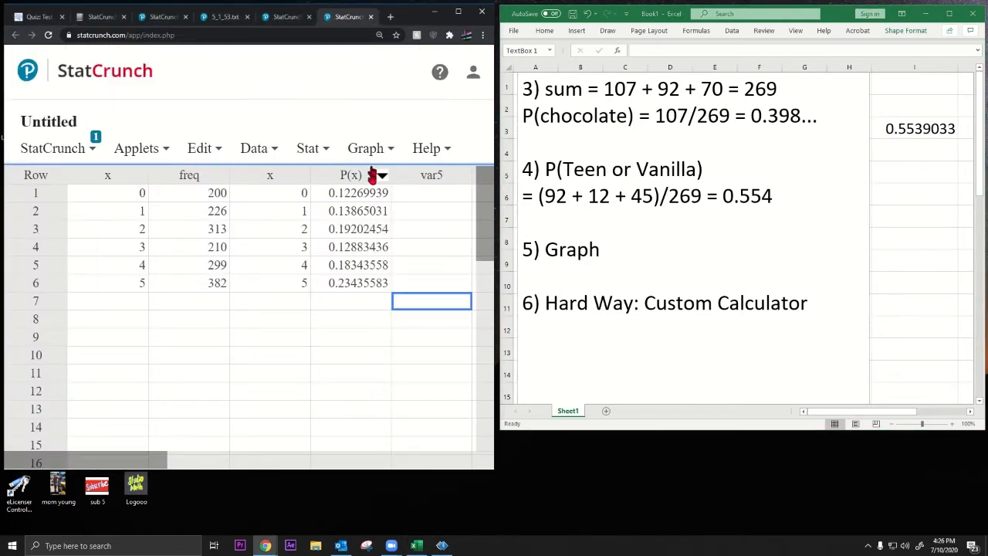
click(271, 152)
click(306, 152)
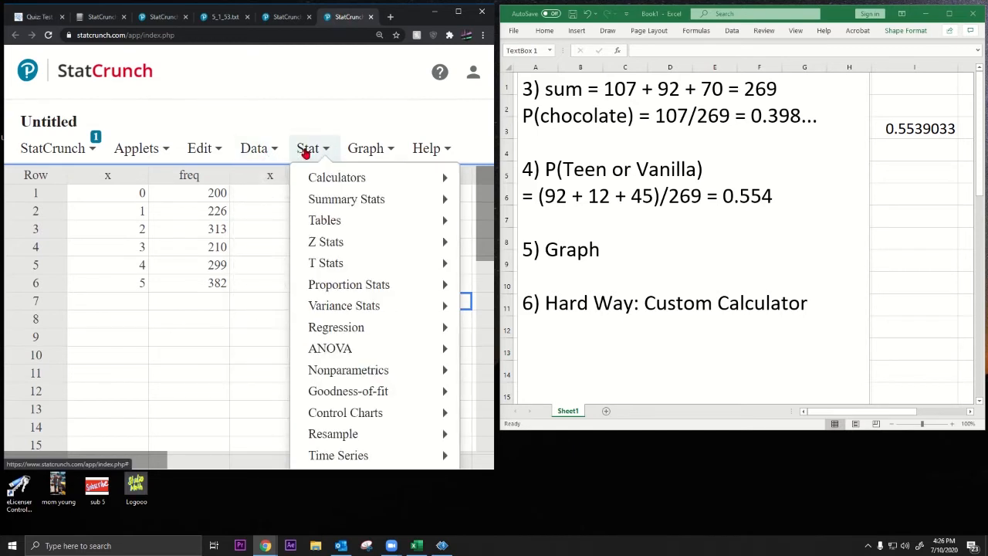
mouse_move(330, 199)
mouse_move(308, 182)
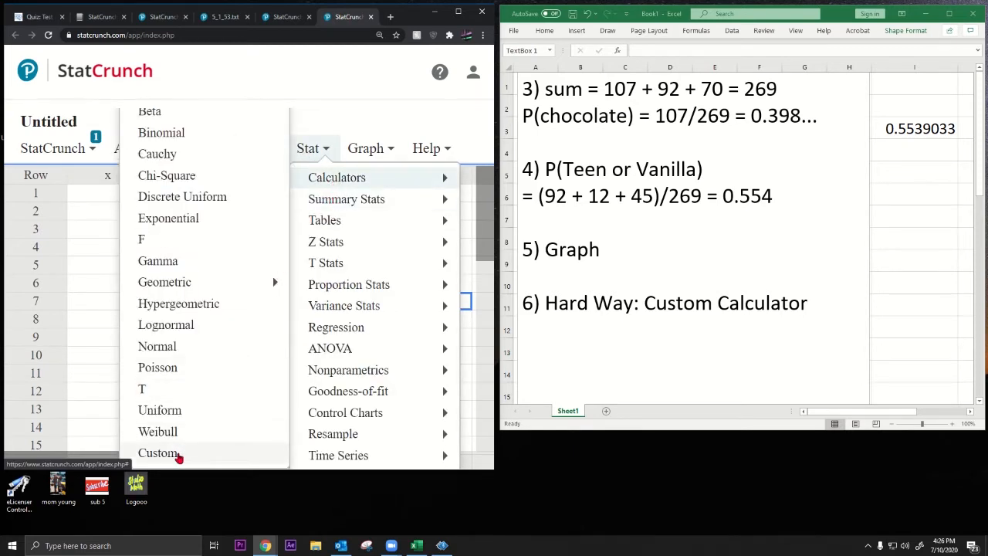
click(158, 453)
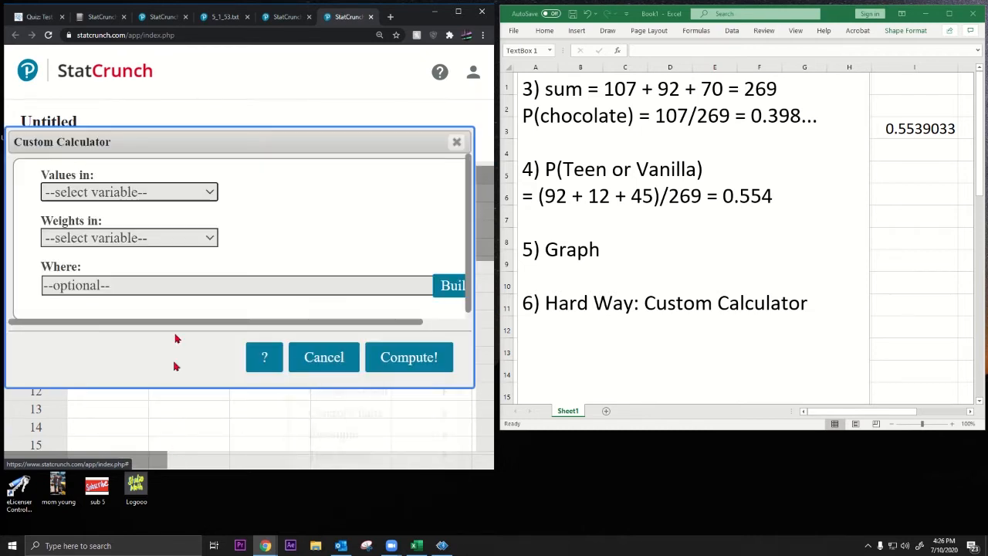
Step: Compute the custom distribution with the x column beside P(x) as values and P(x) as weights, and highlight its mean
click(118, 196)
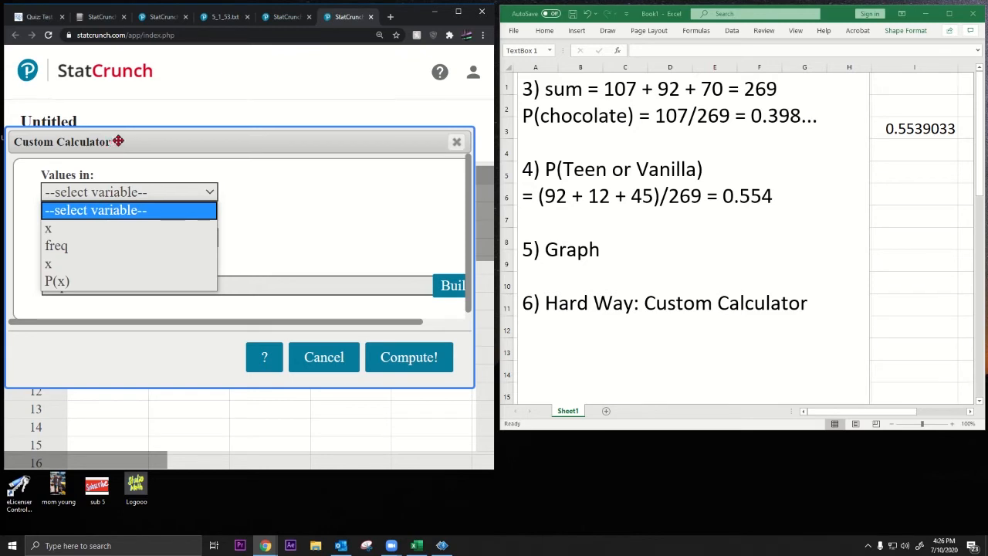
drag(135, 132, 205, 174)
click(137, 228)
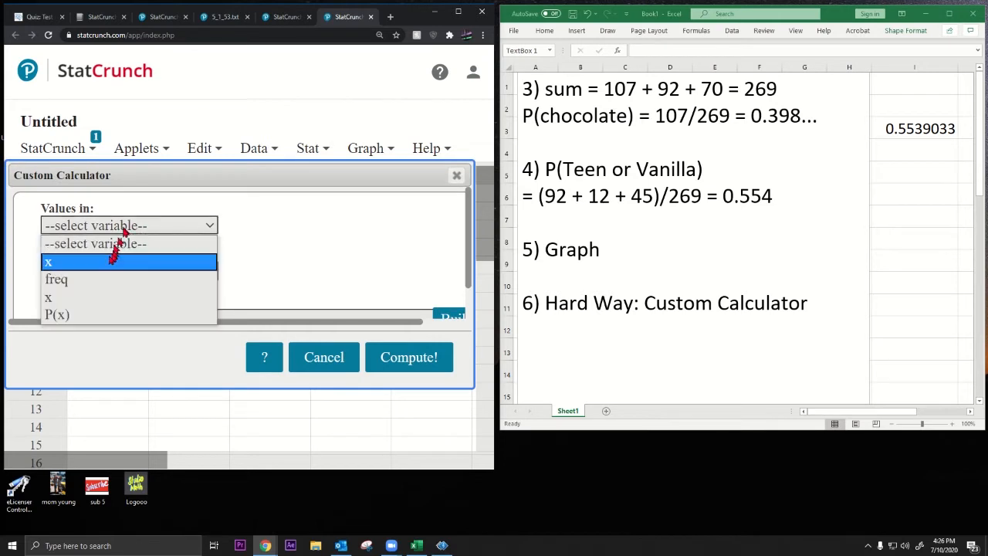
click(75, 297)
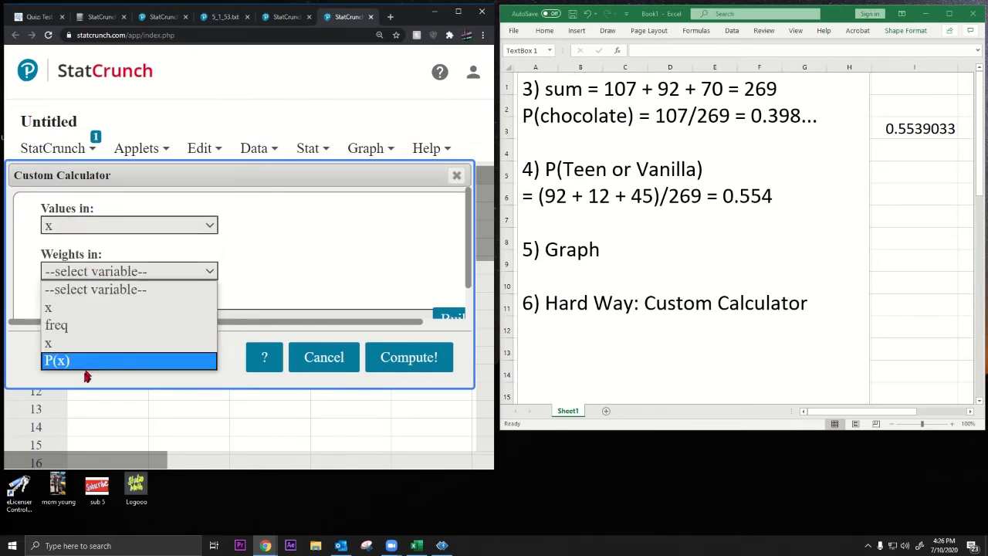
click(85, 361)
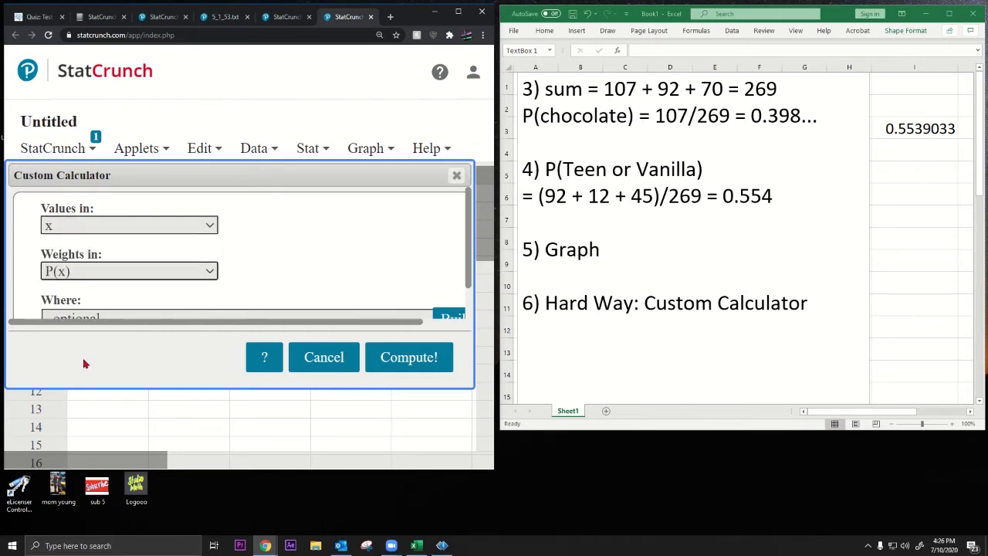
click(390, 358)
double_click(176, 392)
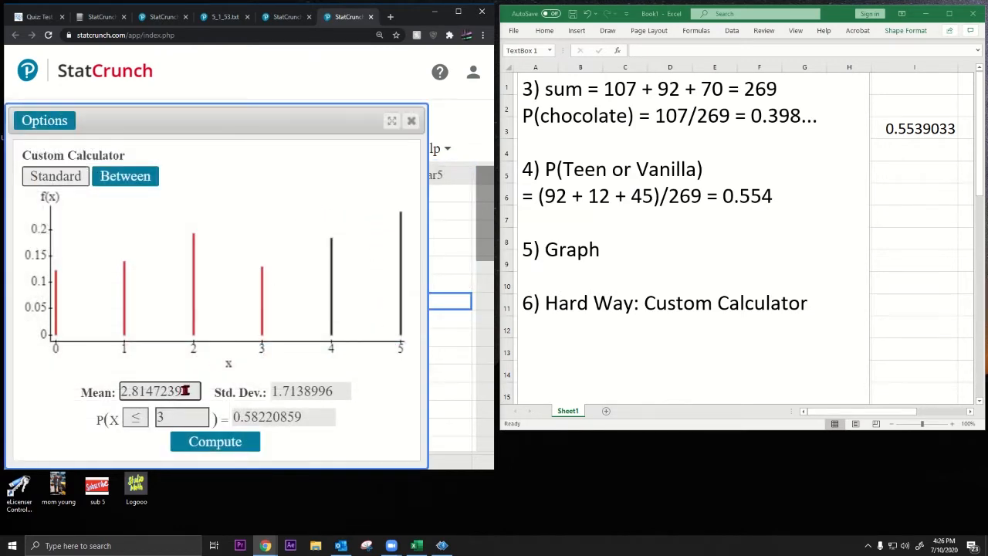
drag(222, 114, 266, 81)
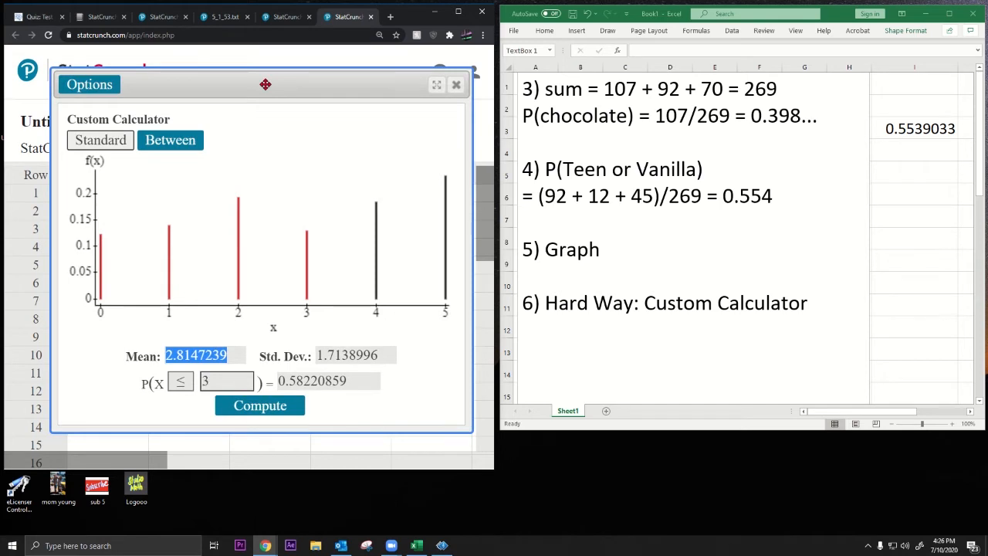
right_click(411, 129)
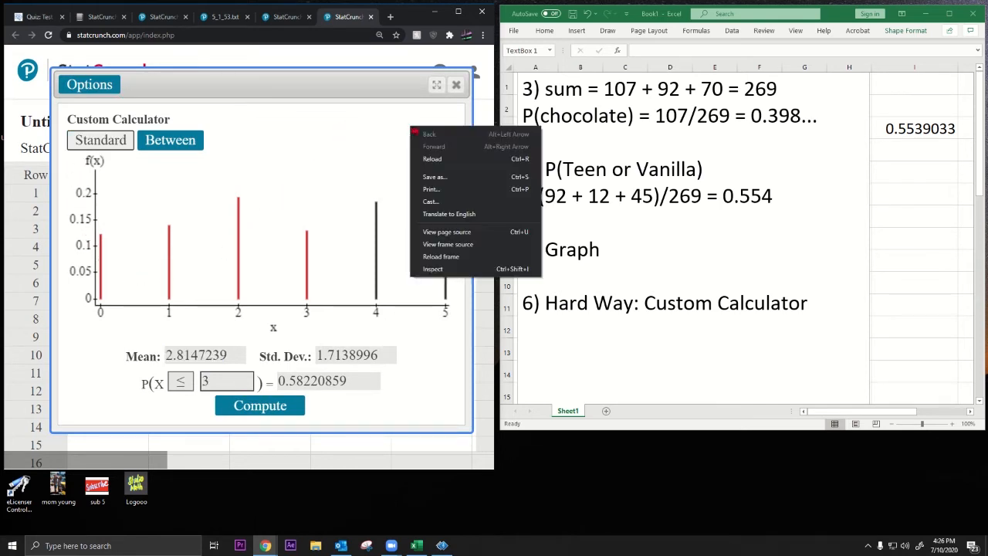
click(420, 115)
right_click(440, 121)
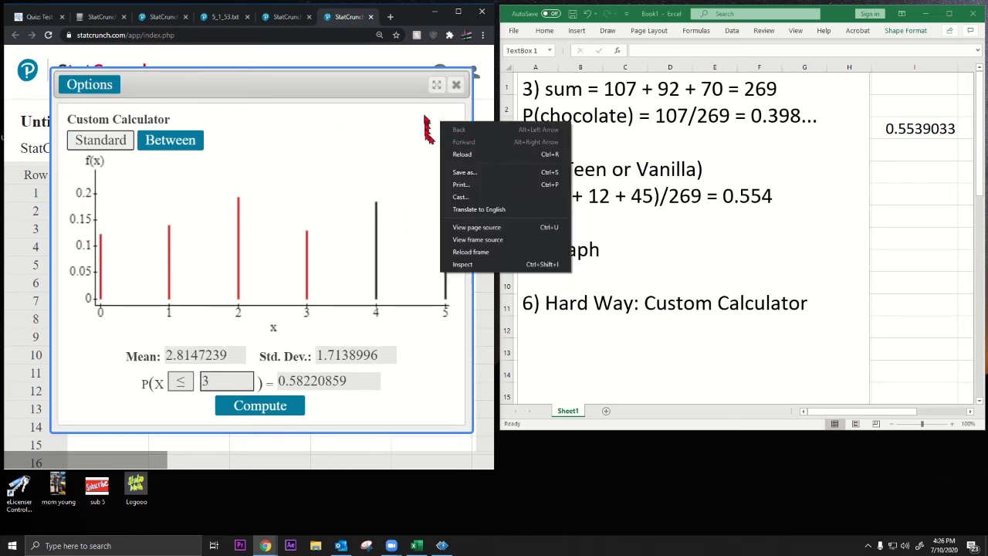
Step: Switch to Snipping Tool and capture the Custom calculator's graph together with its mean, standard deviation and probability fields
click(446, 114)
right_click(443, 116)
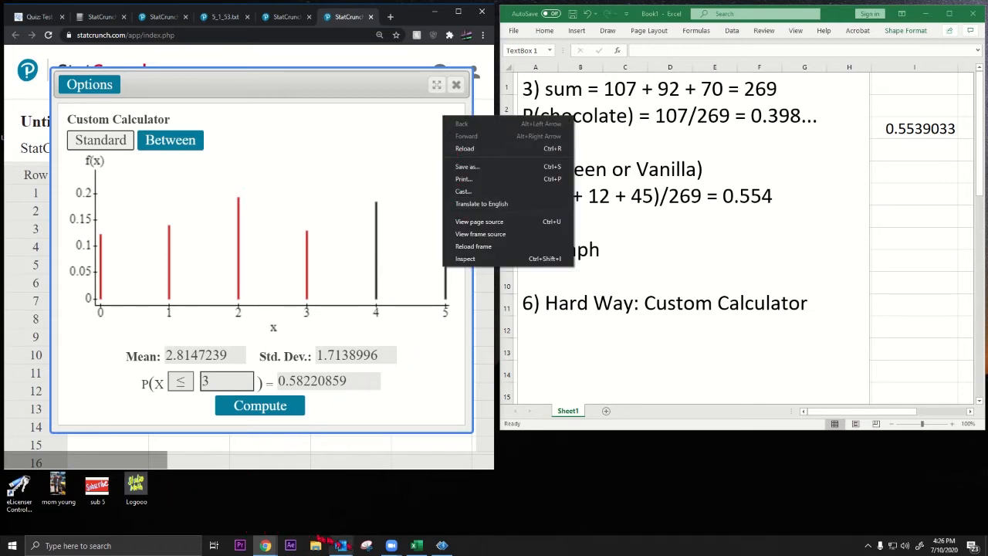
click(366, 544)
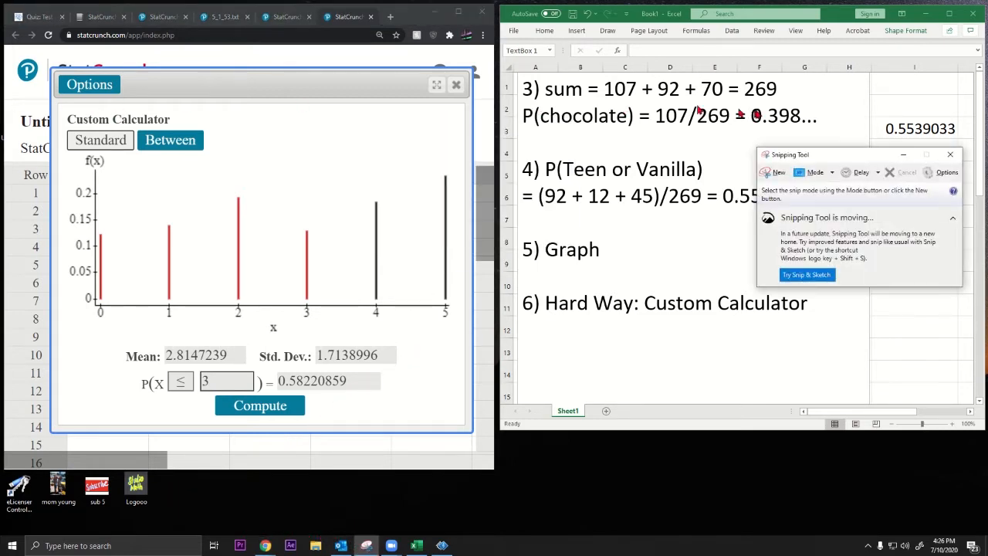
click(769, 171)
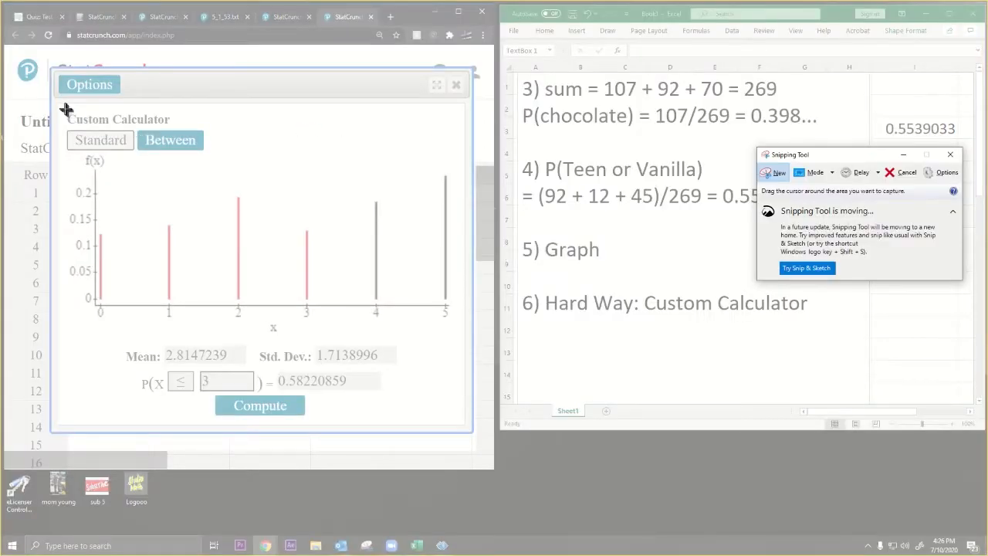
drag(63, 108, 455, 421)
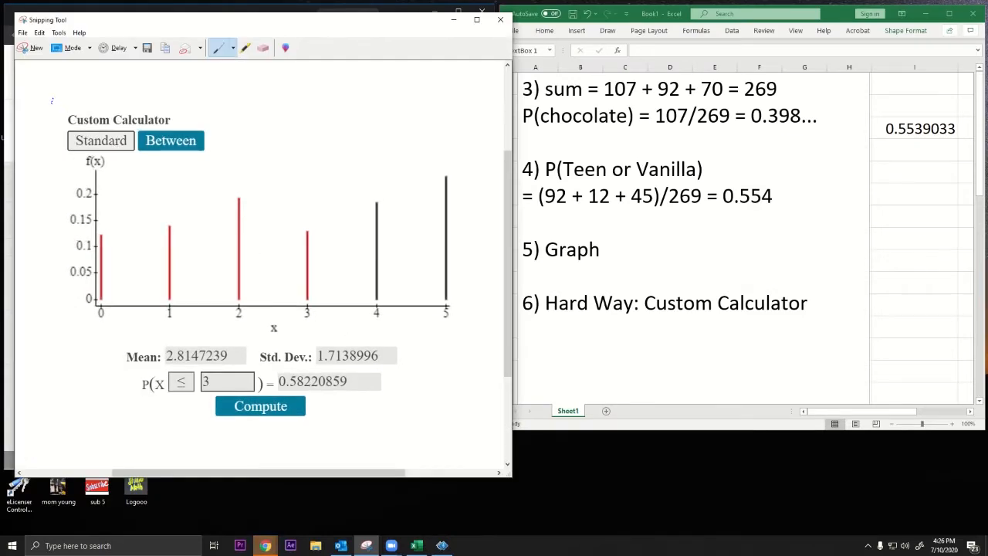
click(34, 48)
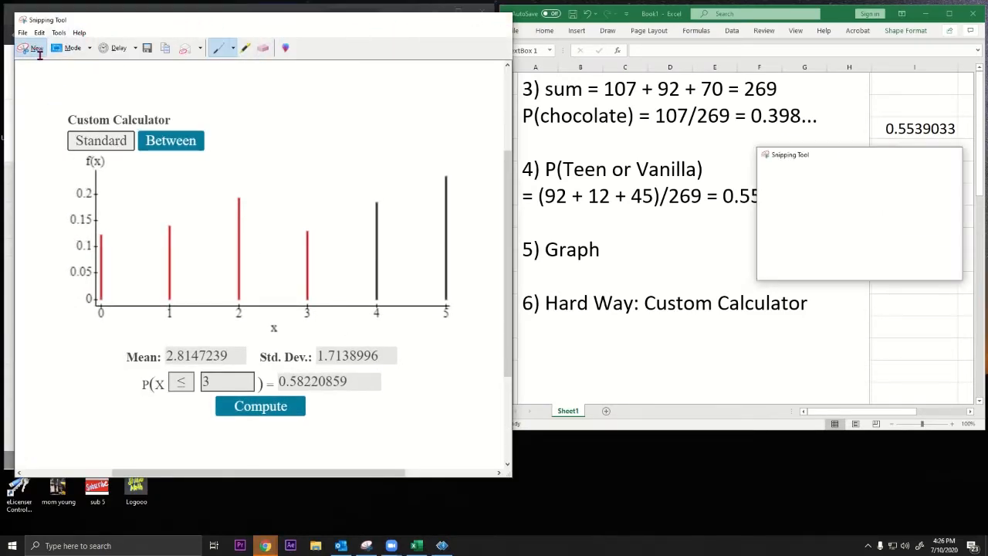
drag(61, 110, 458, 414)
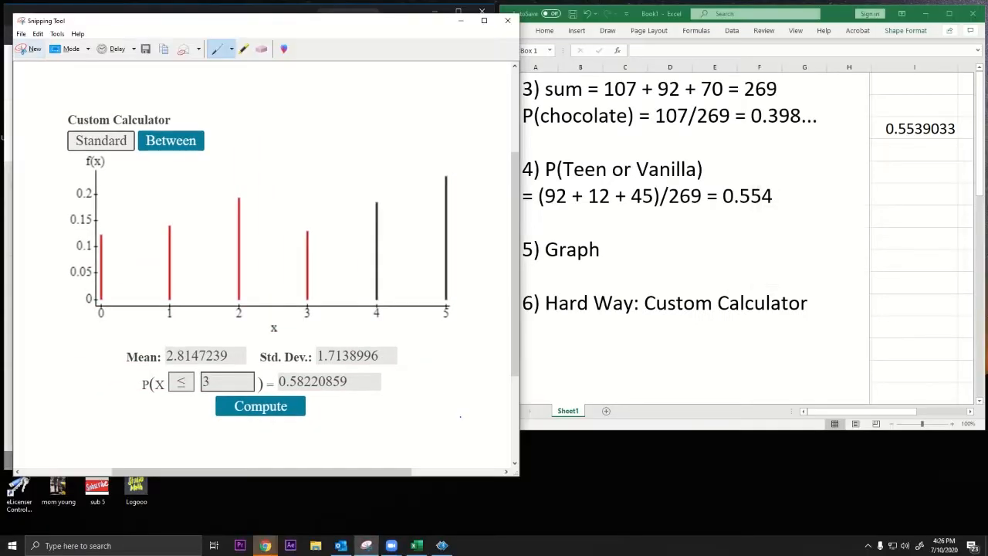
Step: Paste the calculator snip into the Excel notes sheet and close Snipping Tool without saving the snip
click(607, 347)
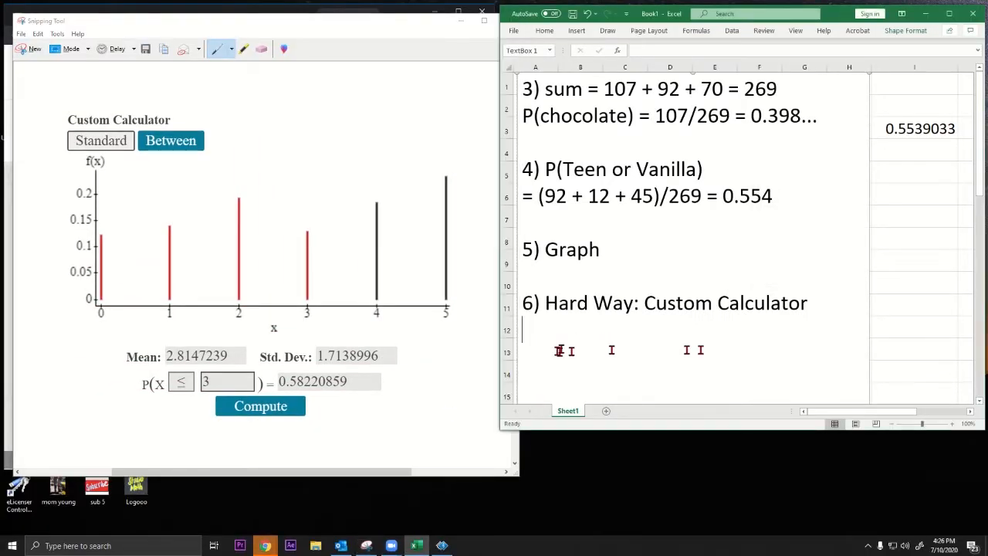
key(ctrl+v)
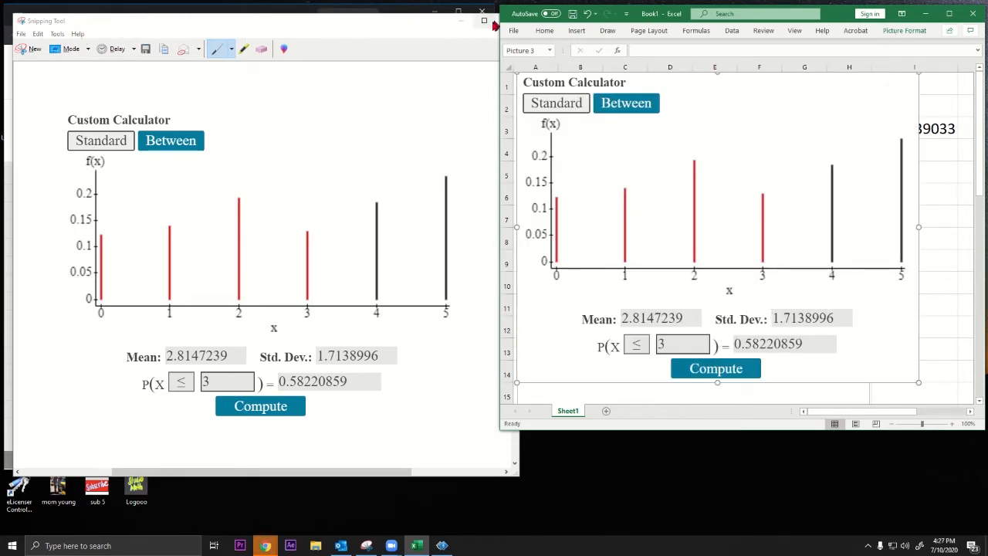
drag(502, 24, 465, 27)
click(465, 27)
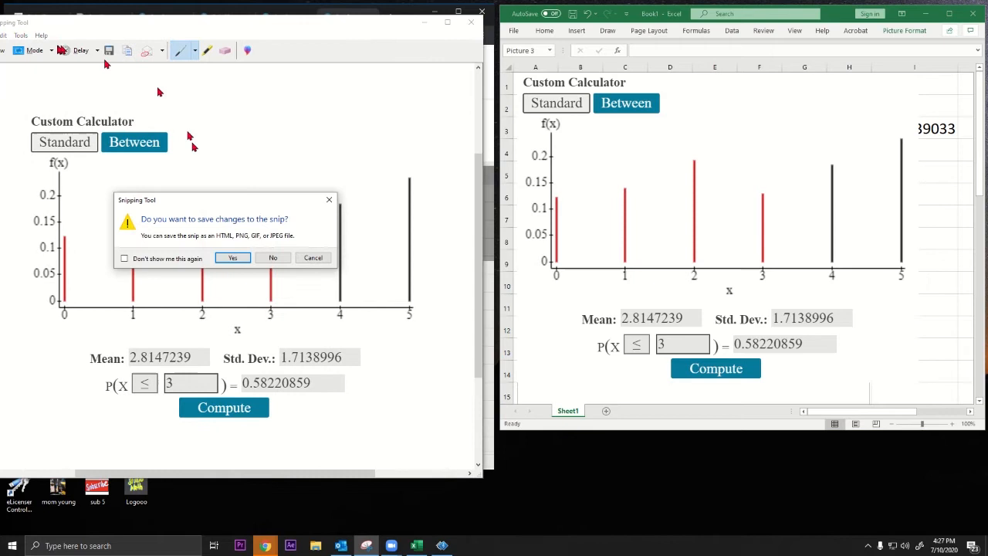
click(274, 259)
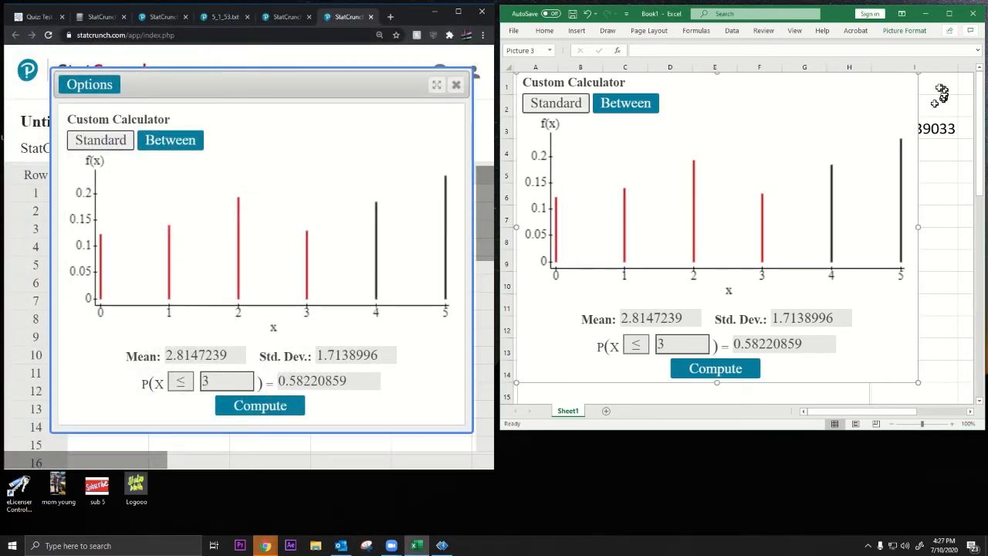
Step: Shrink the pasted calculator picture to roughly half its width and place it directly beneath the "6) Hard Way: Custom Calculator" line
drag(918, 72, 665, 267)
scroll(747, 168, down, 2)
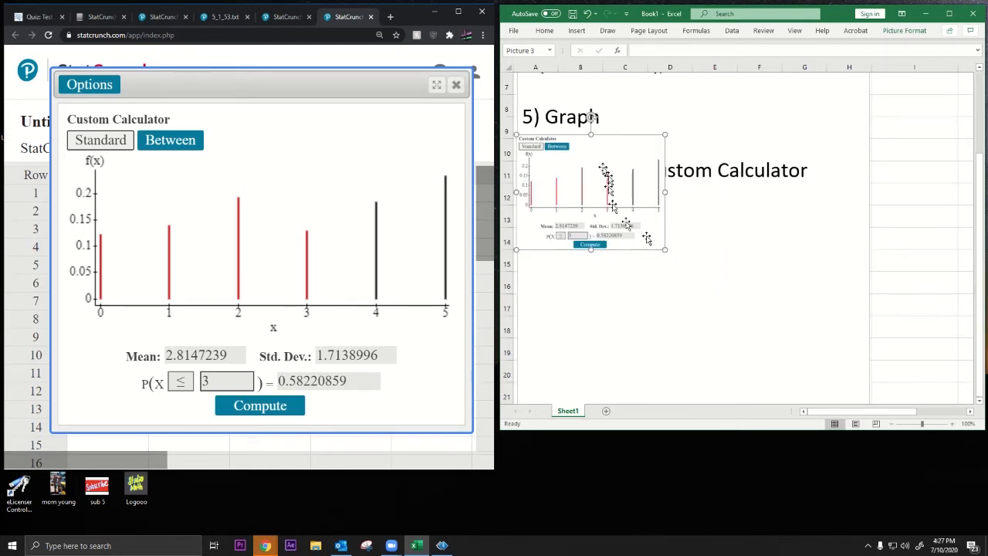
drag(602, 165, 615, 216)
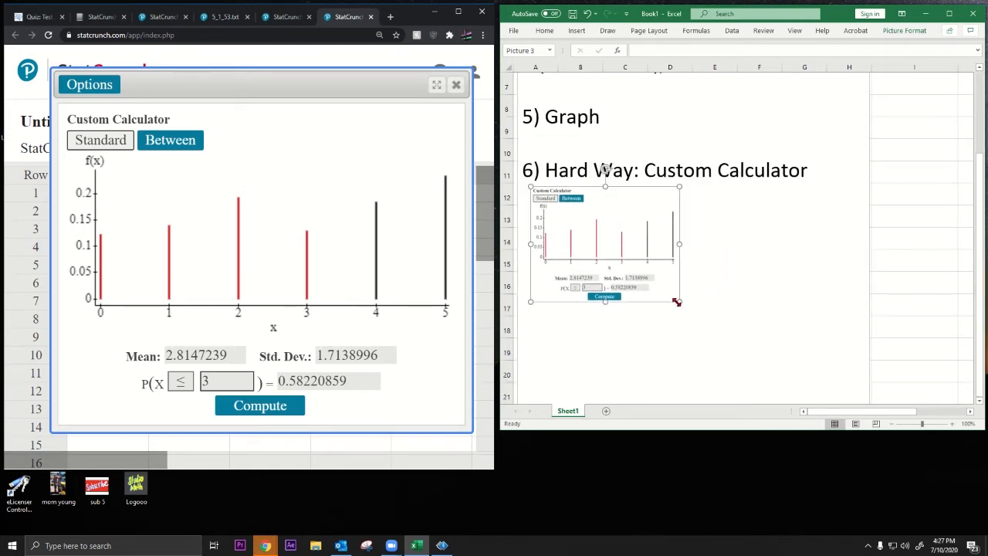
drag(675, 300, 707, 322)
Step: Add the line "Easy Way: n*p" to the notes text box below the calculator picture
click(753, 305)
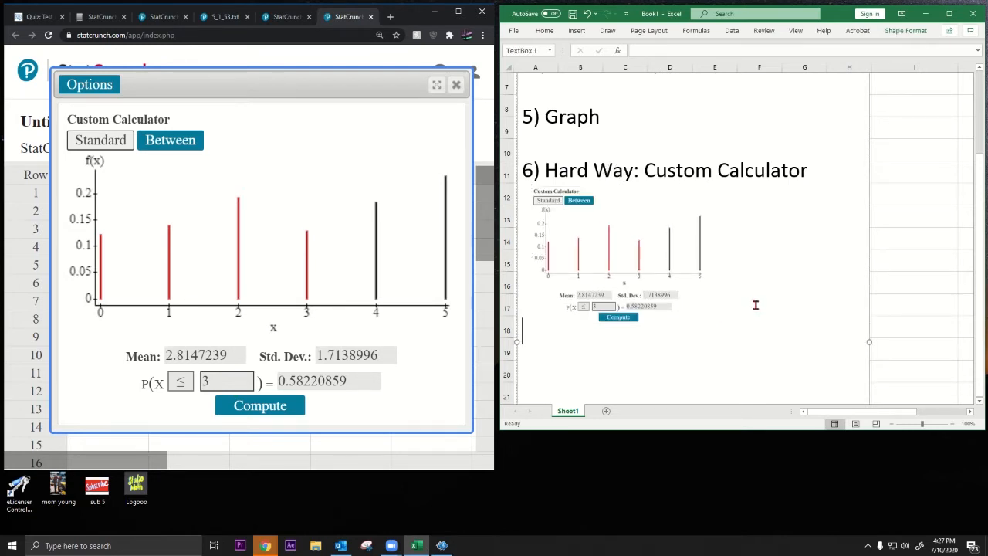
text(Easy Way: n*p)
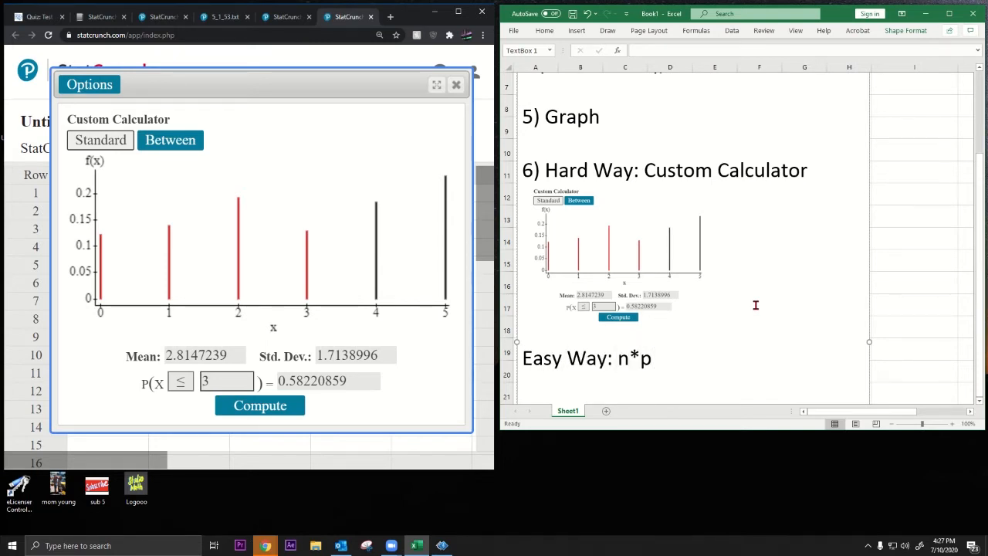
Step: Close StatCrunch's Custom calculator and return to Question 6 in the quiz
click(456, 86)
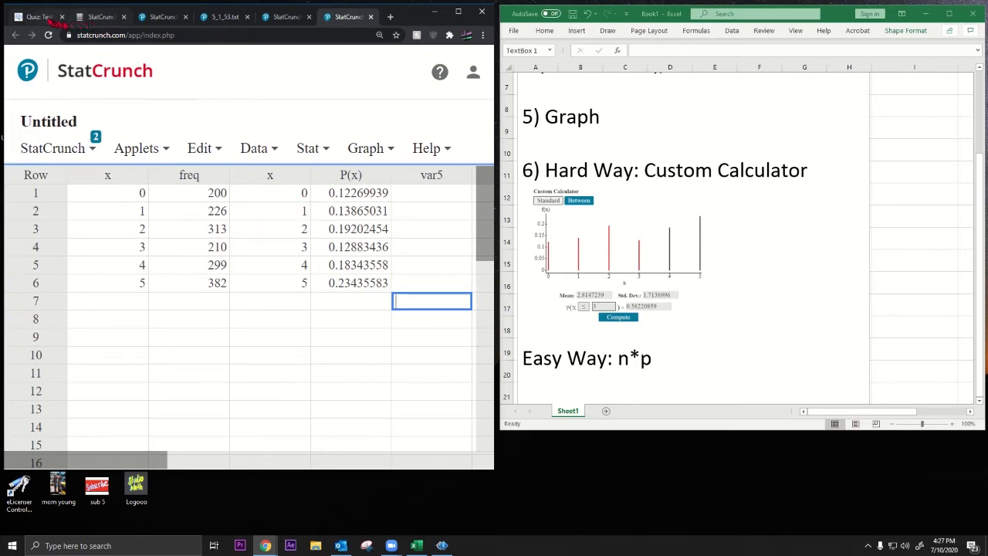
click(54, 20)
scroll(224, 239, up, 10)
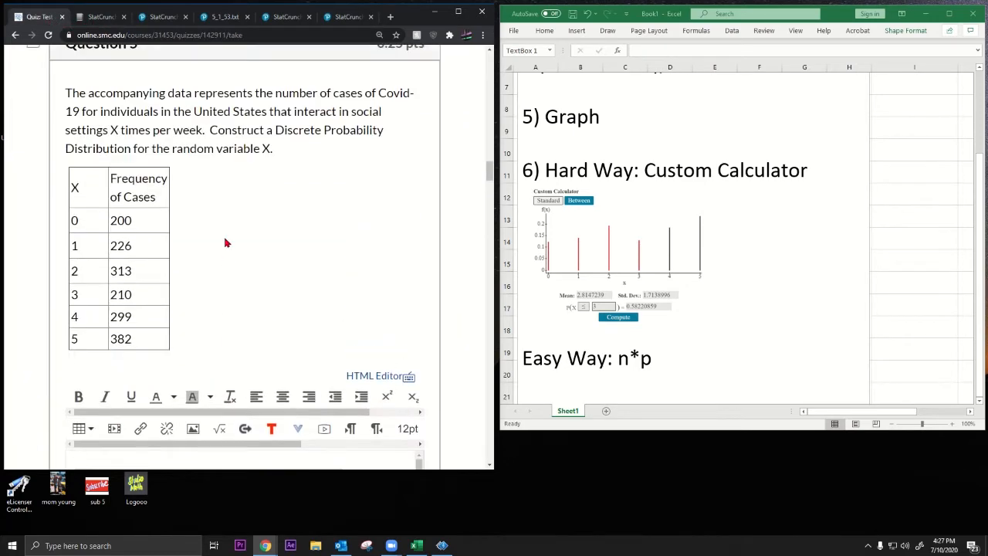
scroll(226, 243, down, 8)
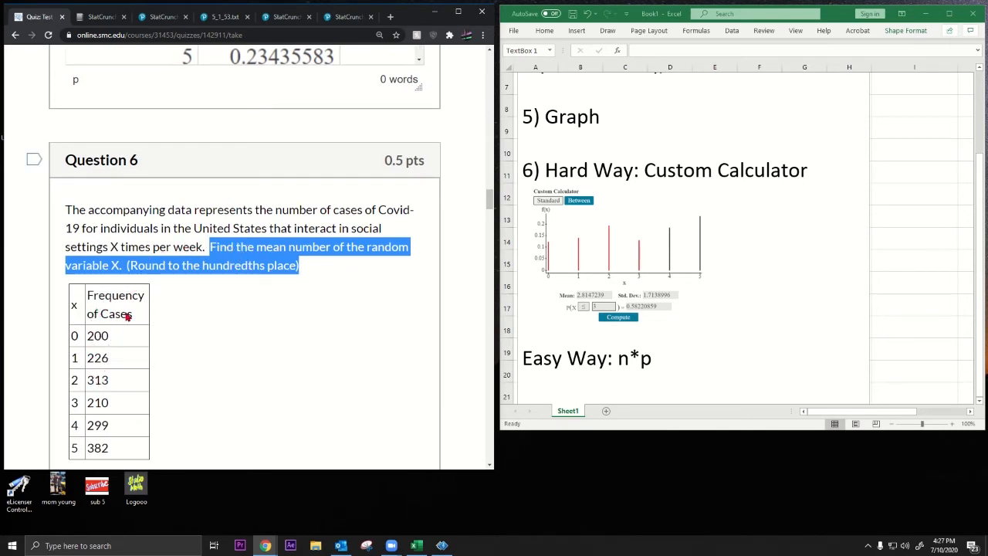
Step: Delete the "Easy Way: n*p" line from the Excel notes text box
click(679, 357)
drag(679, 358, 575, 358)
key(BackSpace)
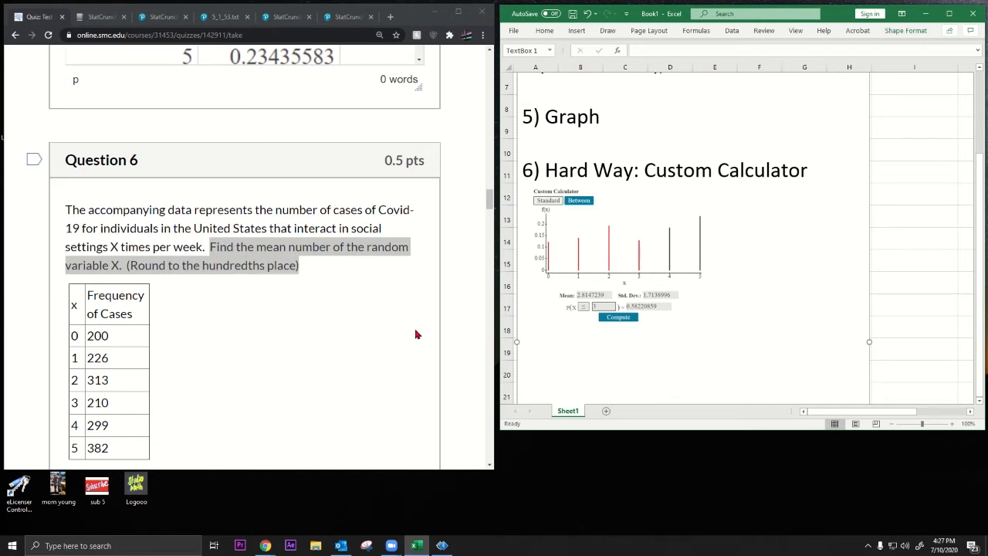
Step: Answer Question 6 with the mean 2.81, checking it against the hundredths-place rounding instruction
scroll(415, 332, down, 4)
click(146, 178)
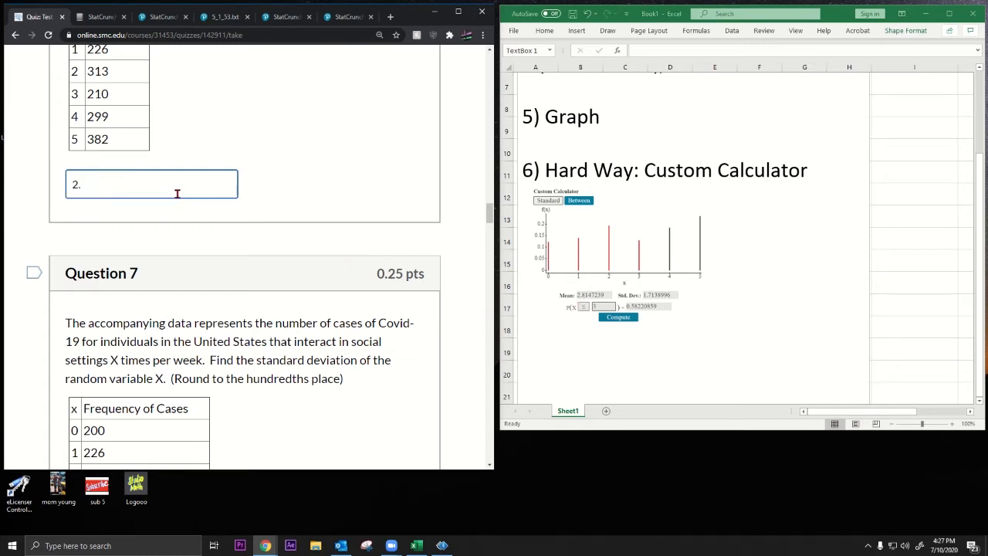
scroll(177, 194, up, 3)
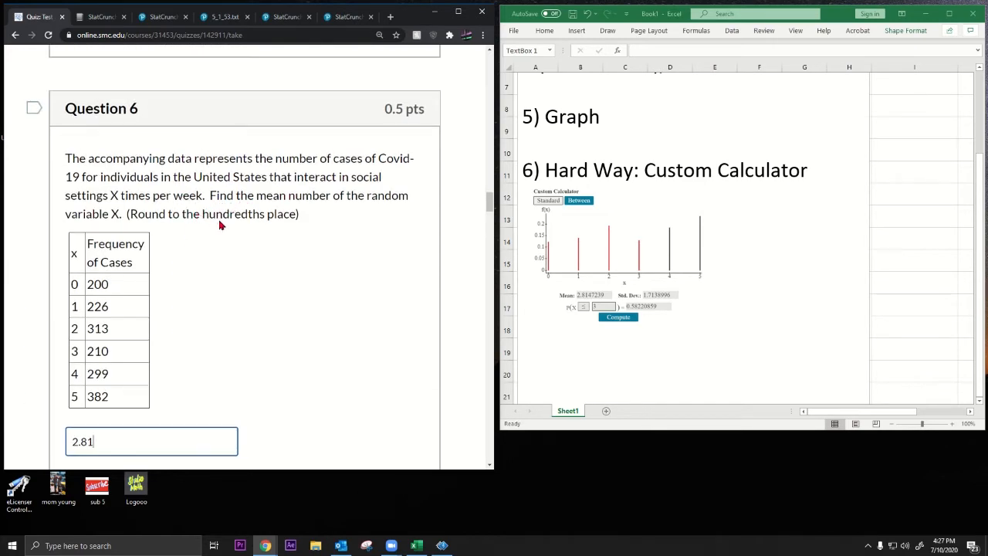
scroll(220, 225, down, 3)
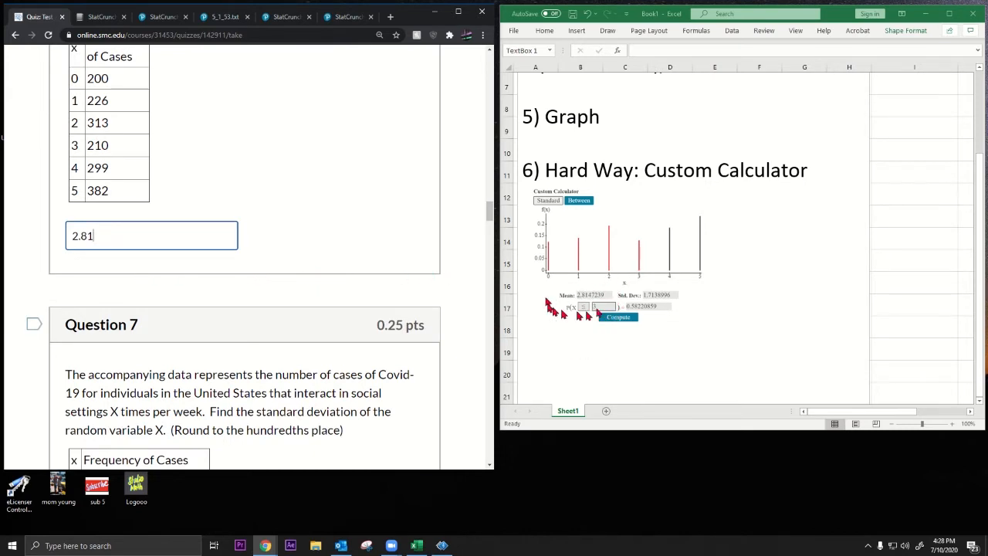
Step: Read Question 7's standard deviation prompt and enter 1.71 as its answer
scroll(208, 236, down, 2)
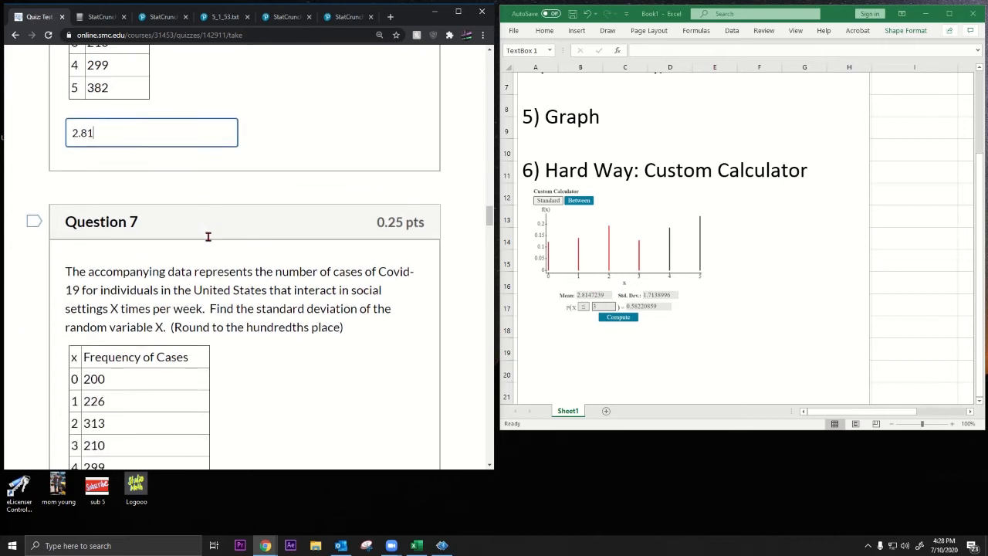
scroll(207, 236, down, 2)
scroll(208, 241, down, 1)
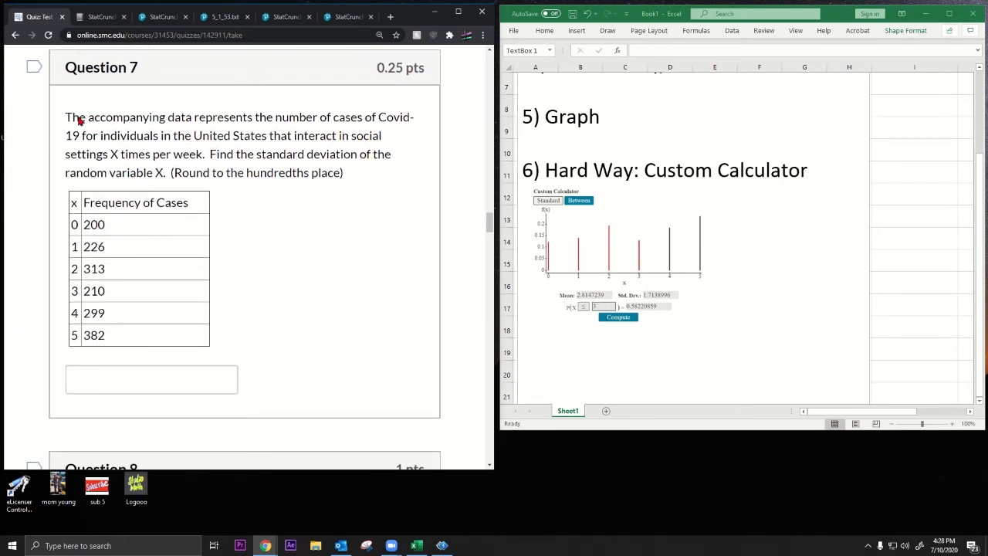
drag(85, 120, 383, 136)
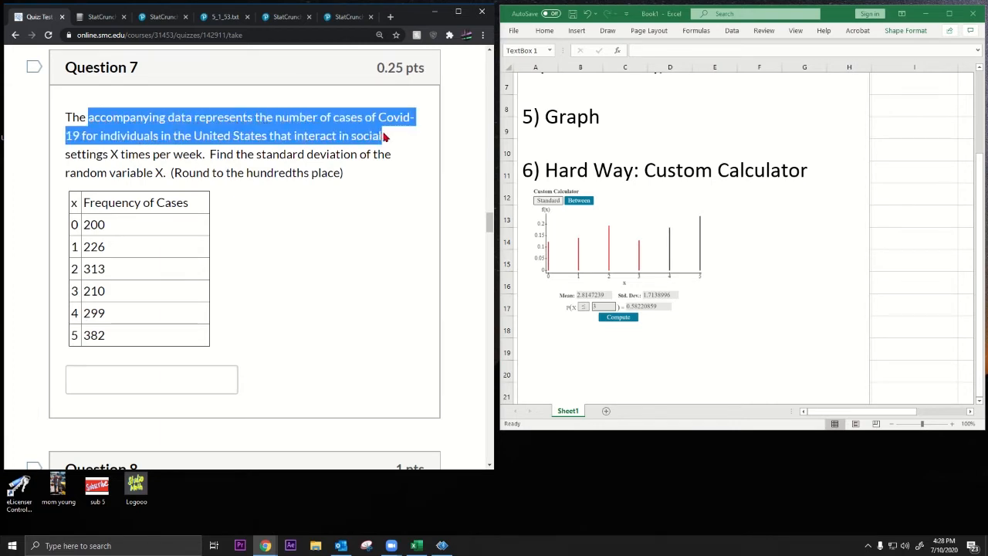
drag(208, 155, 357, 182)
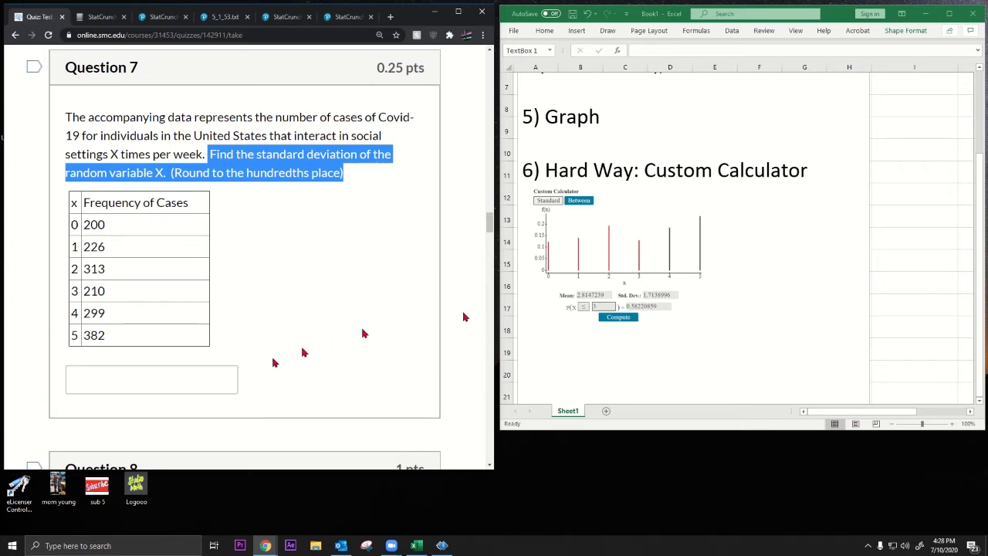
click(134, 383)
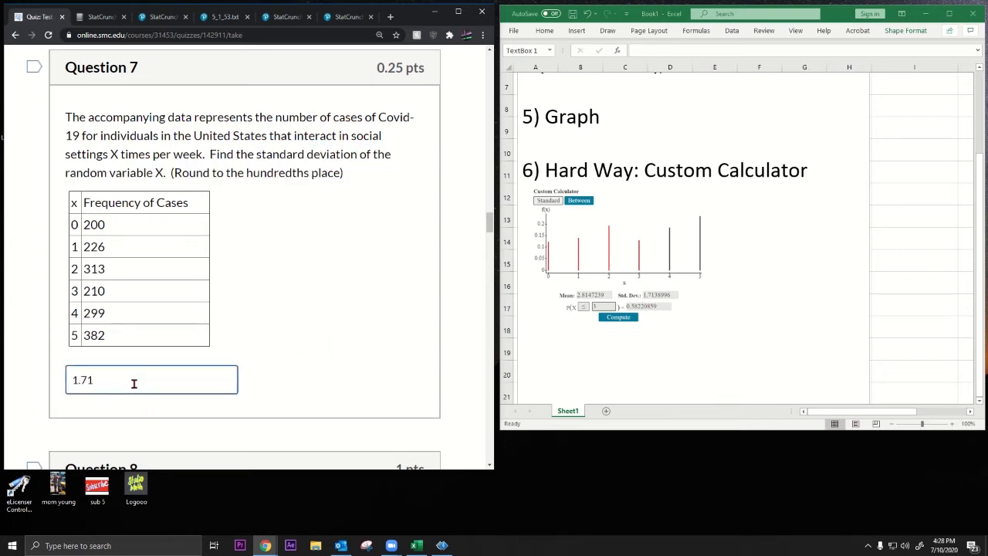
Step: Review the prompts and answers of Questions 6 and 7, and read Question 8's roulette expected value prompt
scroll(192, 324, up, 4)
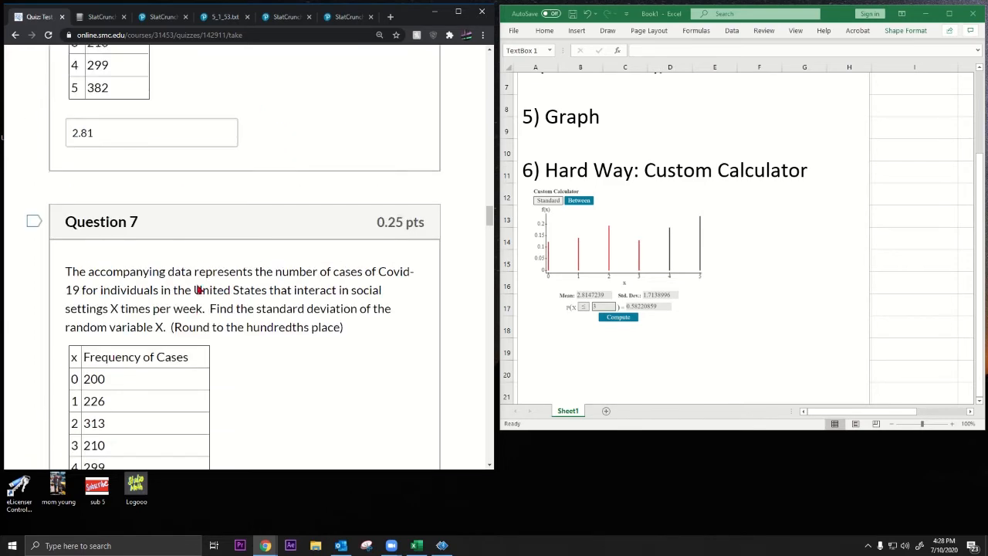
scroll(202, 218, down, 5)
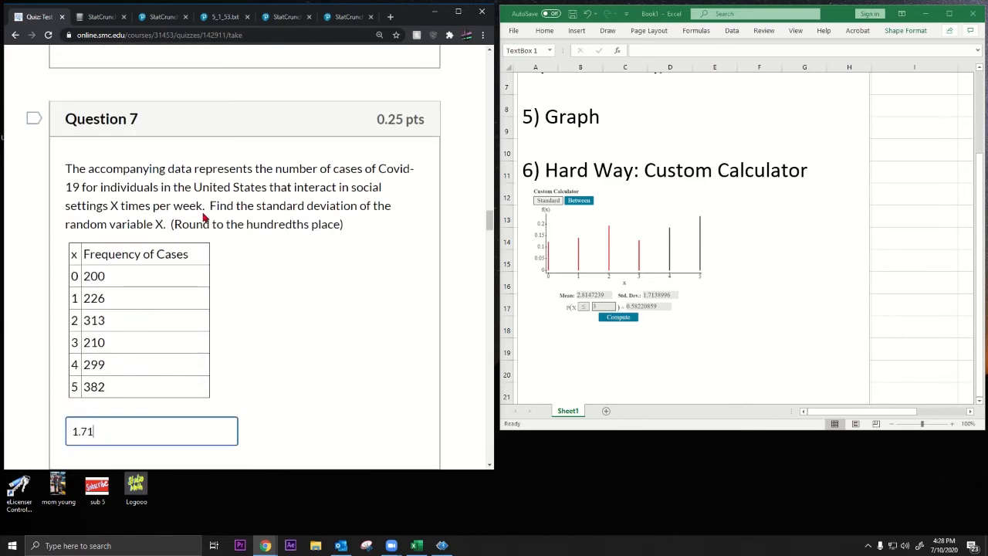
scroll(207, 218, up, 3)
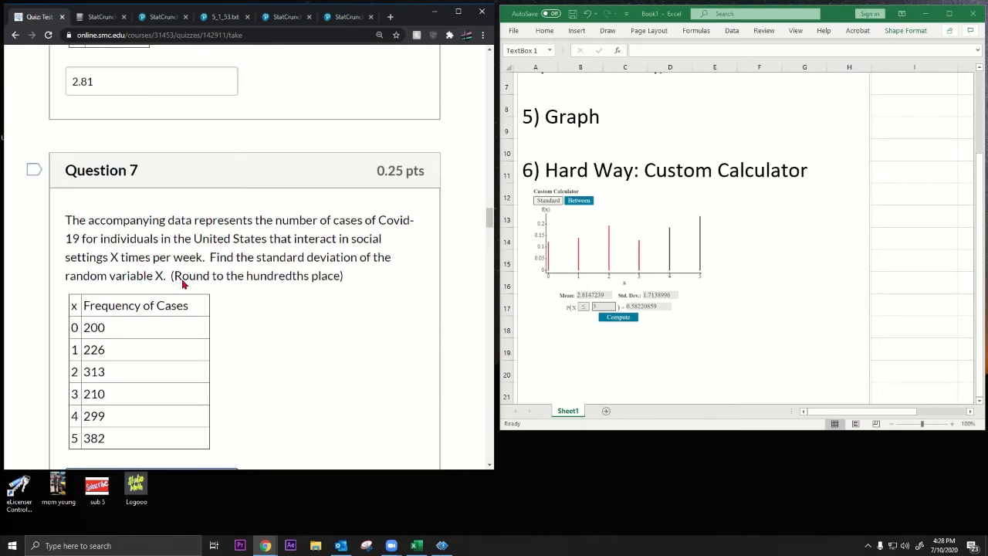
scroll(182, 281, up, 5)
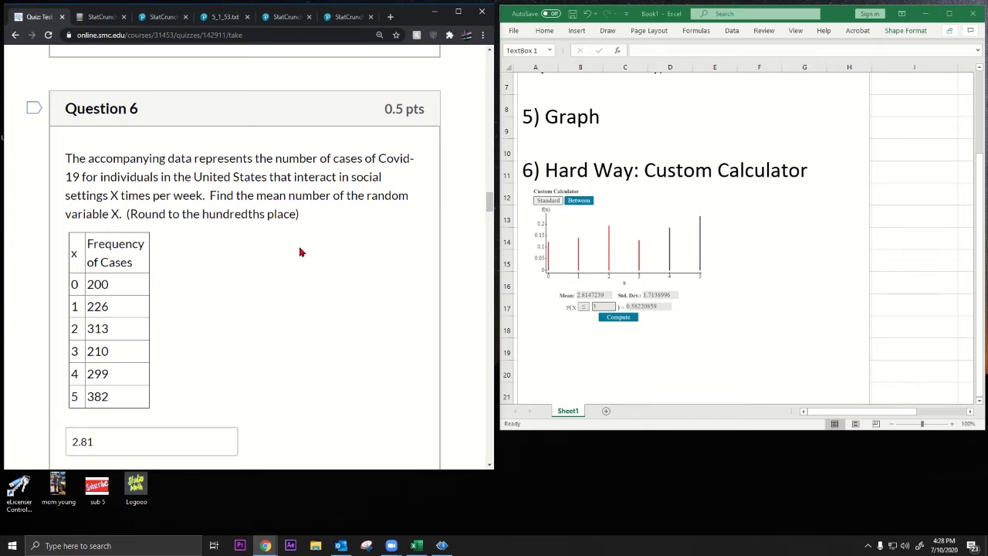
scroll(301, 253, down, 8)
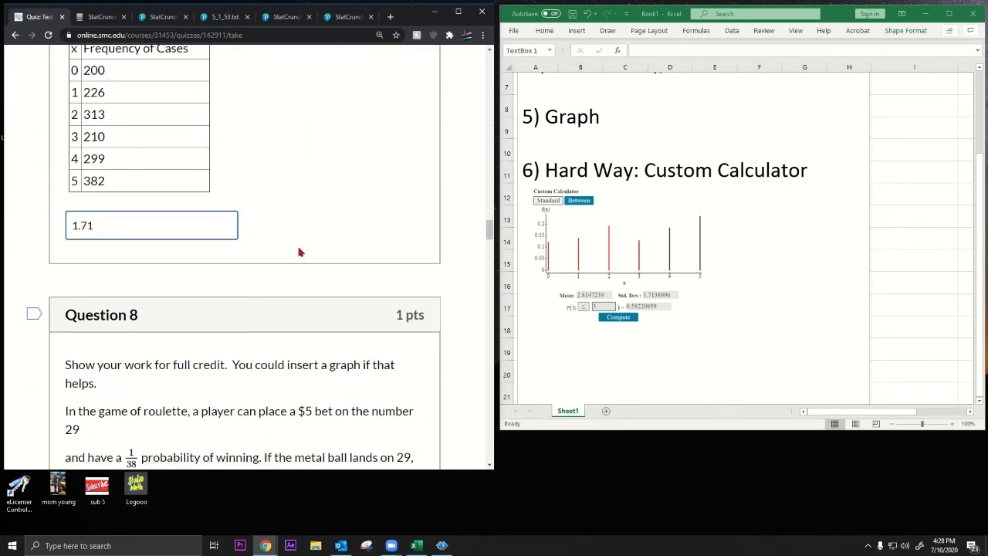
scroll(301, 253, down, 3)
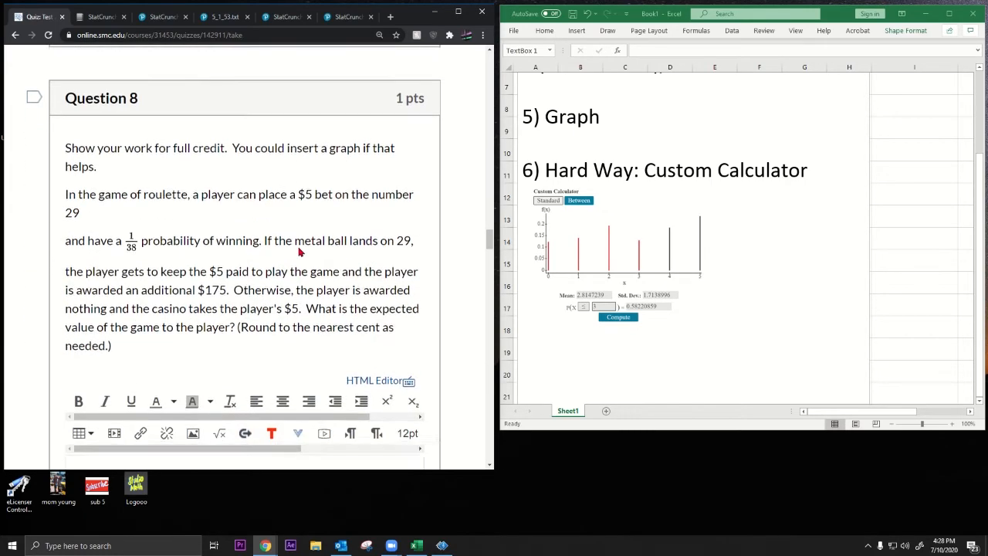
drag(104, 108, 122, 108)
Step: In the Excel notes text box, change the item 6 label to "6 and 7)" before "Hard Way: Custom Calculator"
click(724, 309)
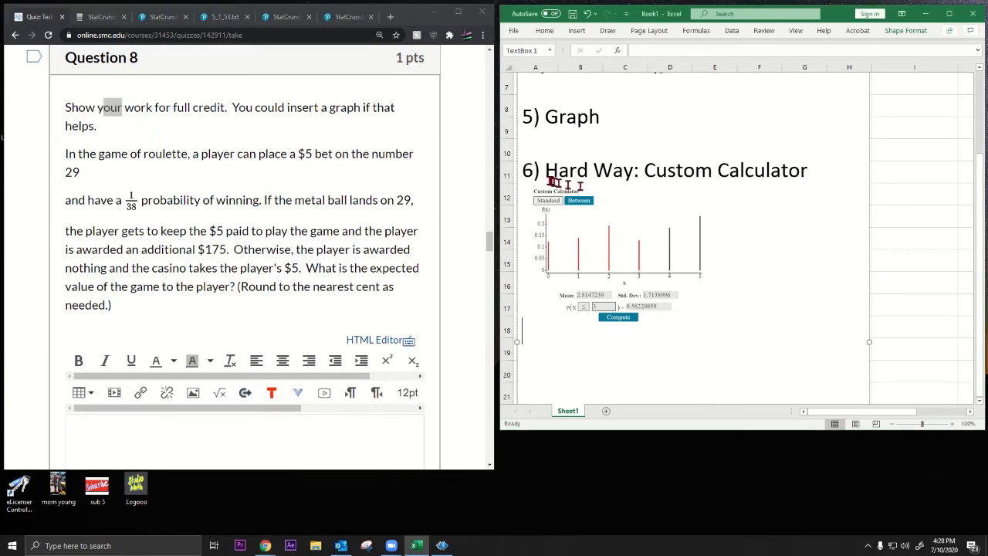
text(and )
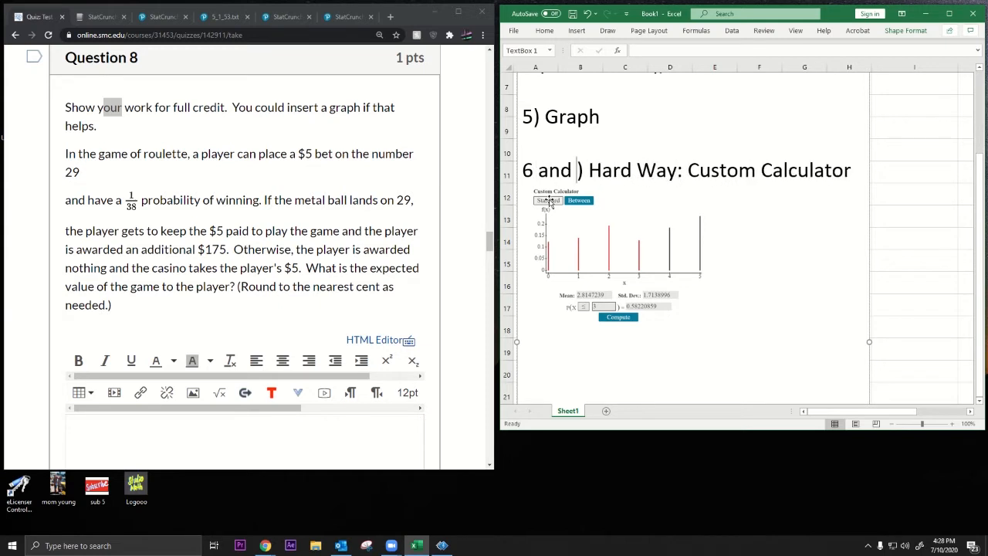
text(7)
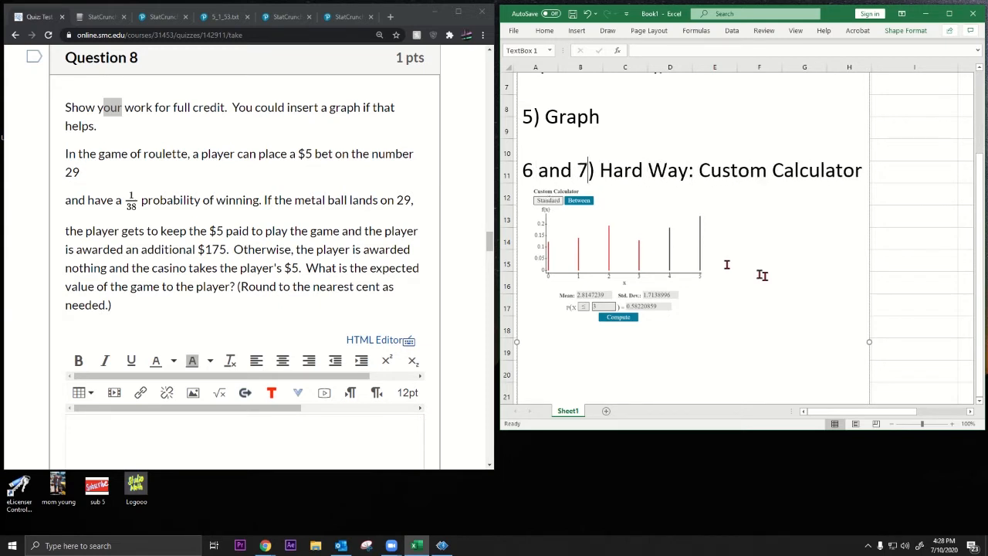
Step: Resize the quiz browser and Excel windows to sit side by side, with Question 8's full prompt readable next to the notes
click(517, 323)
drag(496, 186, 405, 201)
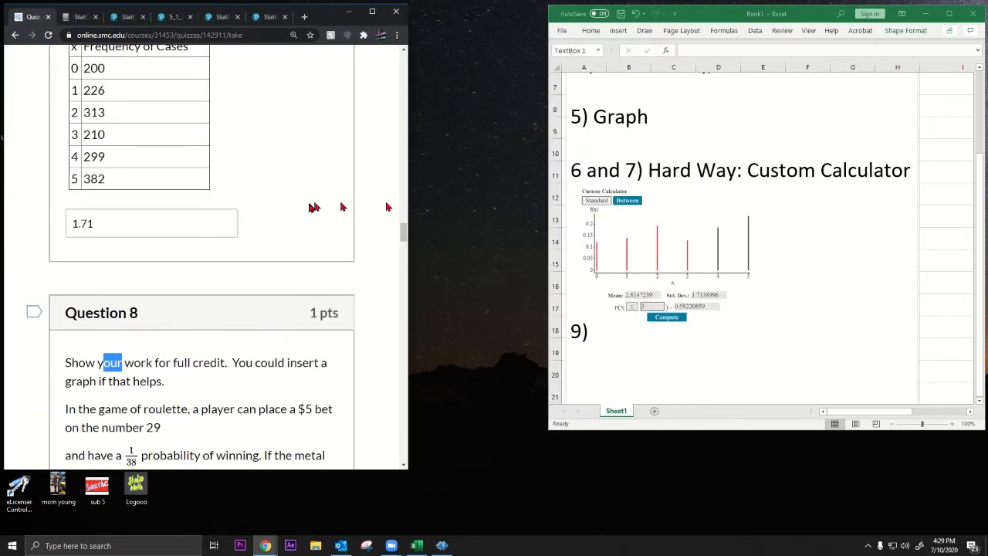
scroll(312, 208, down, 3)
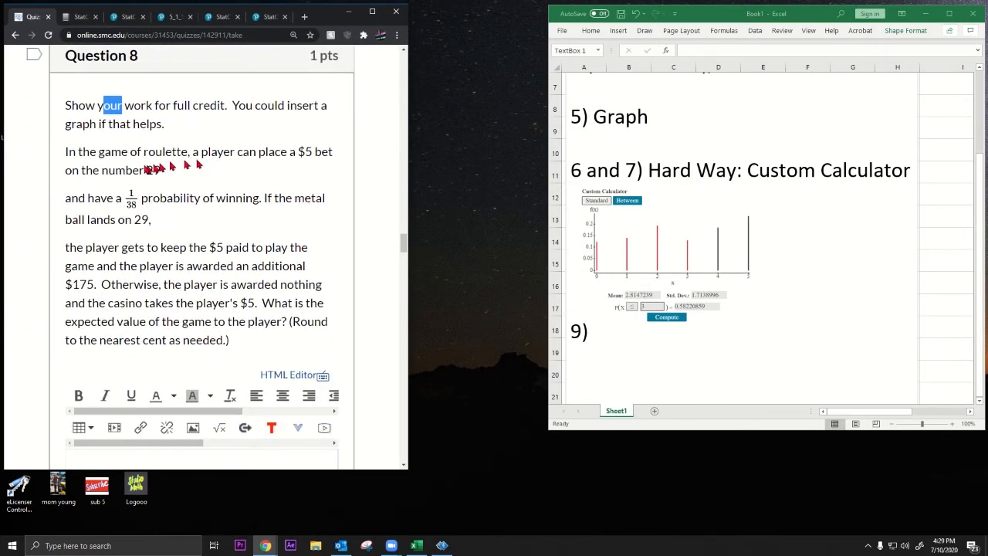
drag(404, 239, 478, 238)
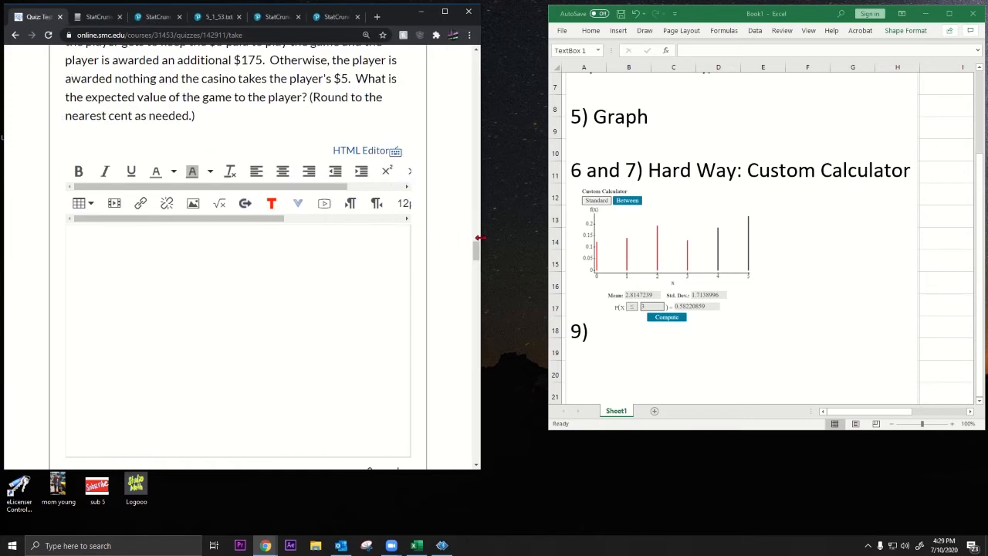
scroll(347, 243, up, 2)
scroll(347, 243, up, 1)
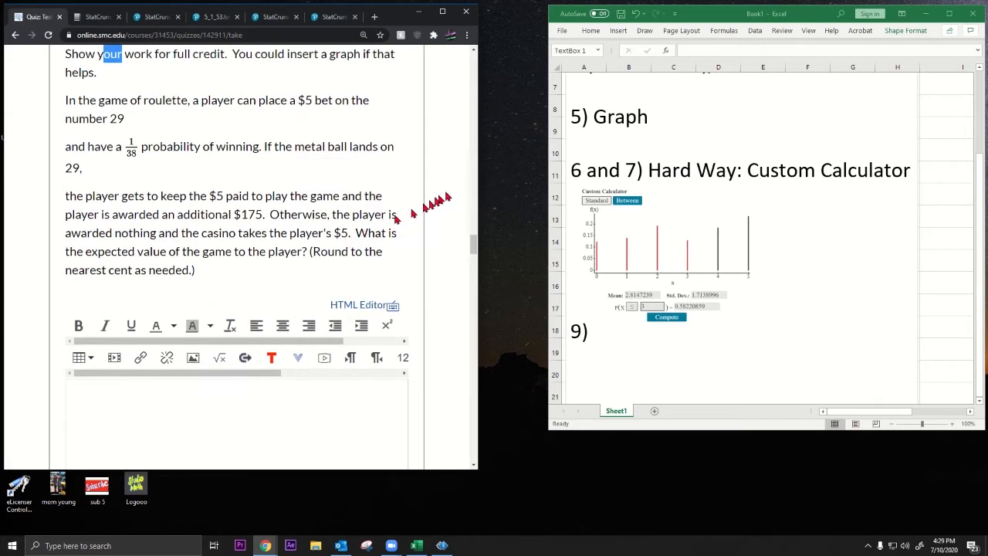
drag(478, 181, 506, 186)
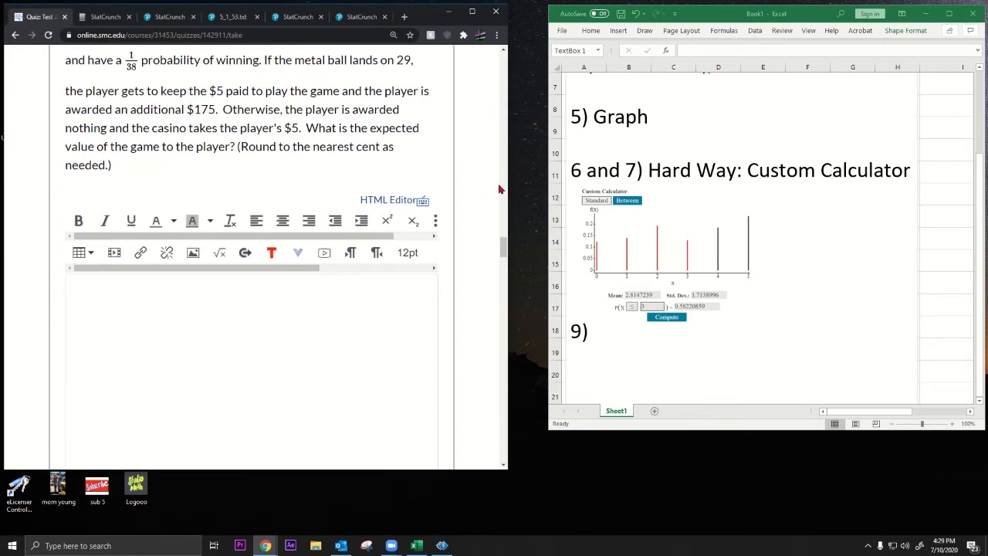
scroll(379, 193, up, 2)
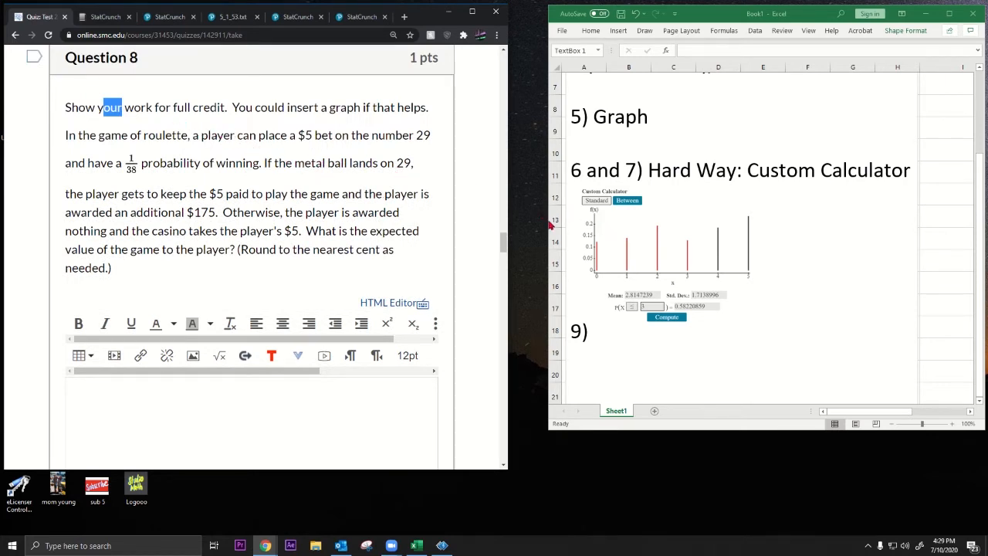
drag(549, 222, 512, 223)
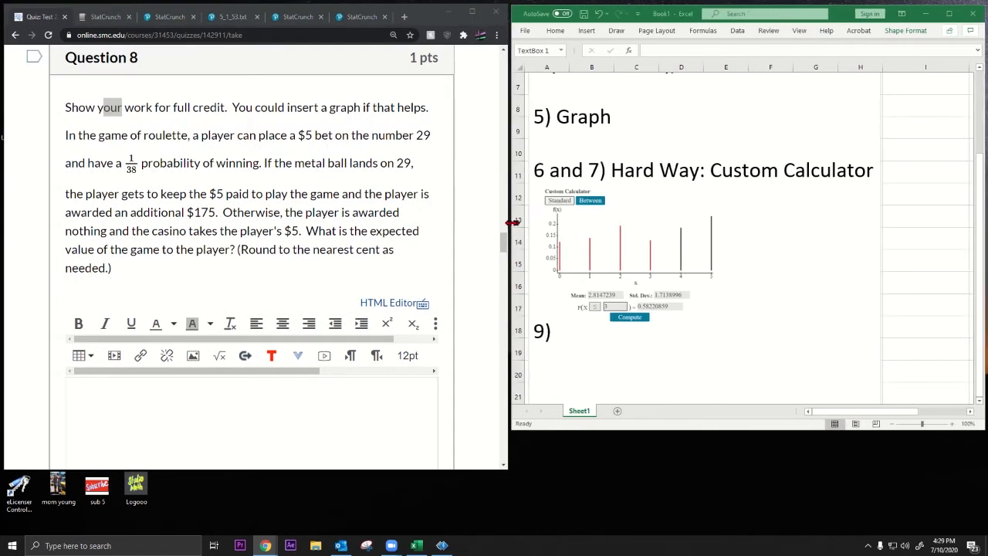
Step: Read Question 8's graph suggestion and the opening sentences about the $5 roulette bet and its probability of winning
drag(288, 108, 424, 113)
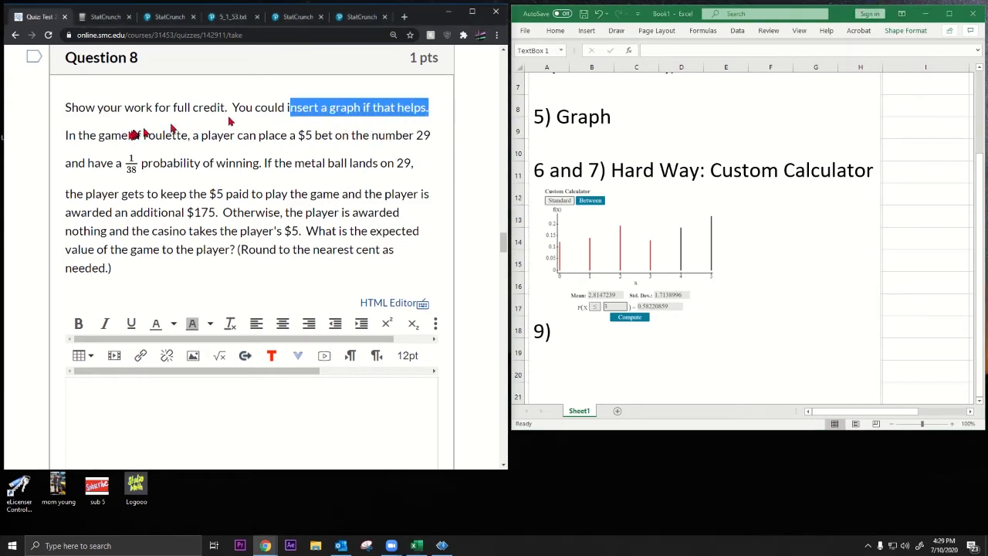
click(70, 137)
drag(188, 144, 433, 156)
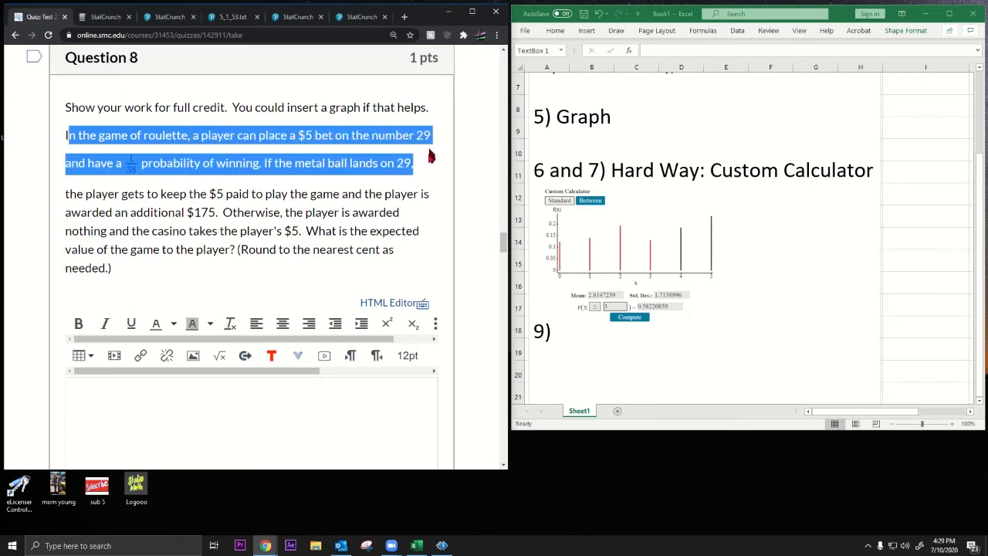
click(67, 139)
drag(67, 139, 259, 174)
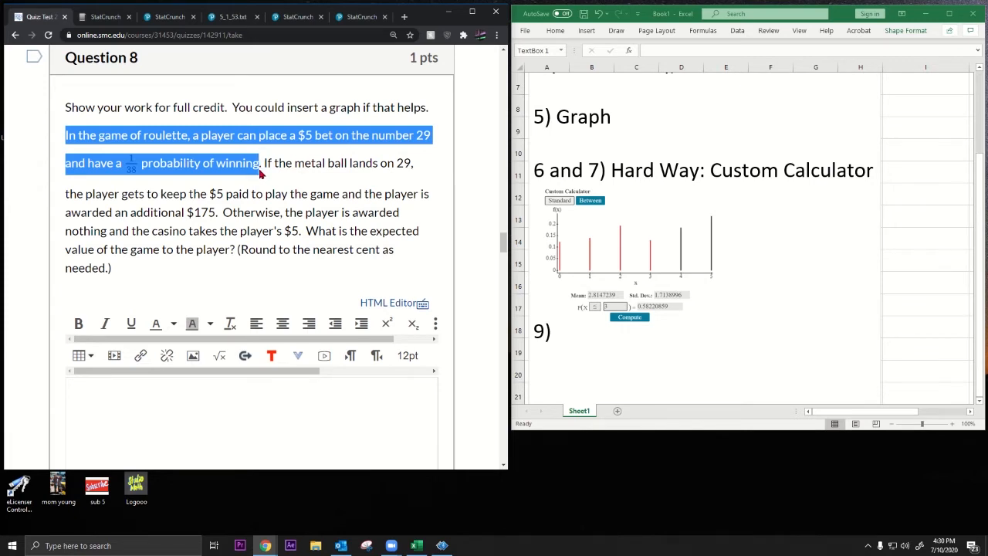
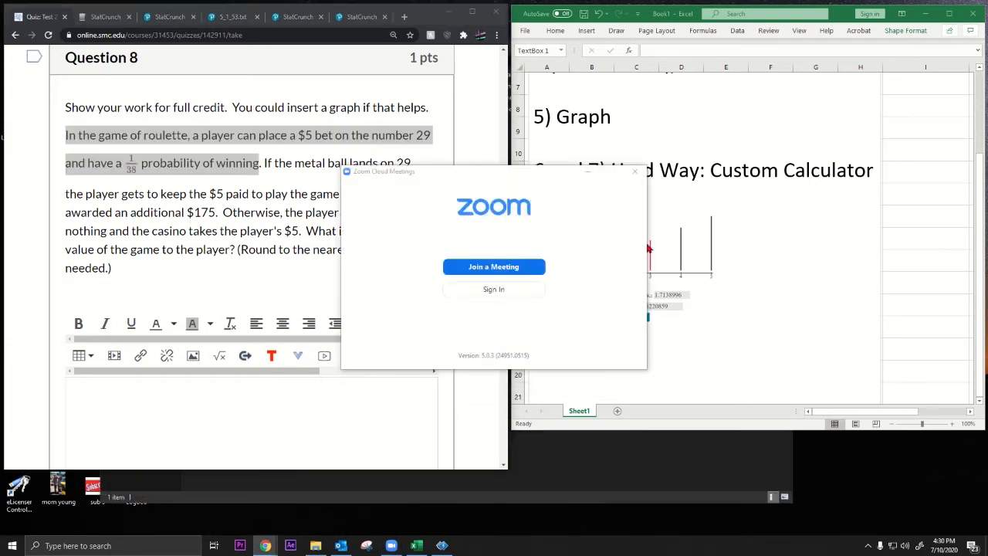
Step: Close the Zoom Cloud Meetings window and change the "9)" label in the Excel notes text box to "8)"
click(634, 173)
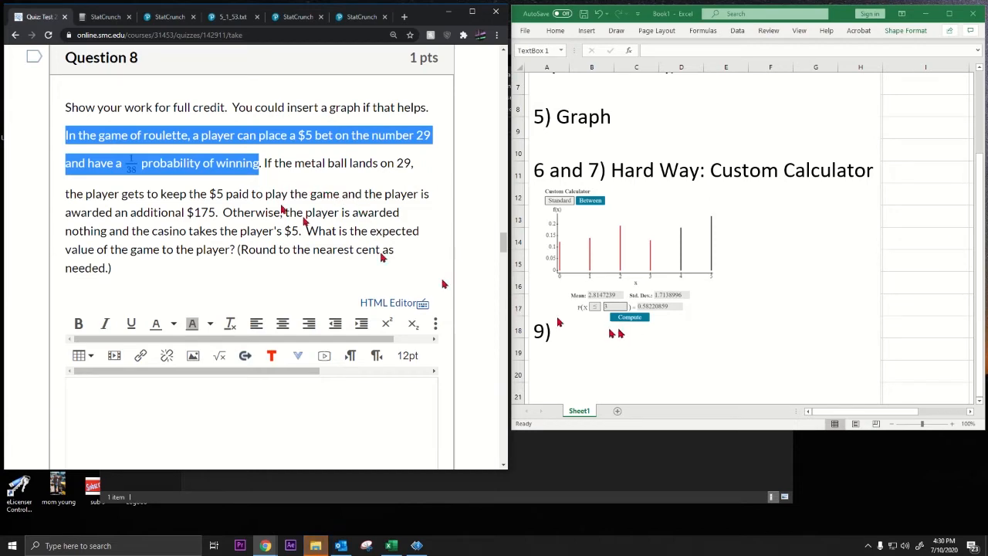
scroll(193, 144, up, 15)
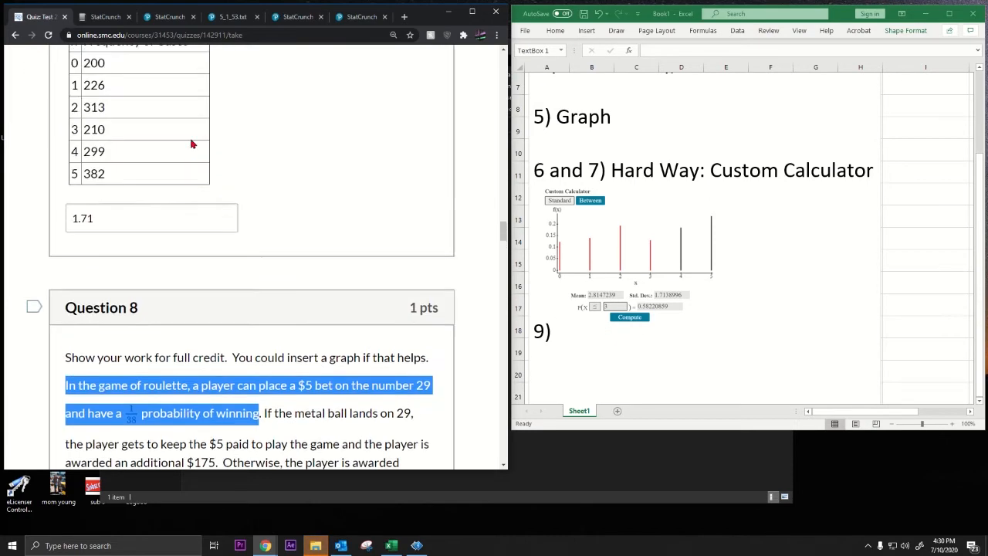
scroll(191, 143, down, 3)
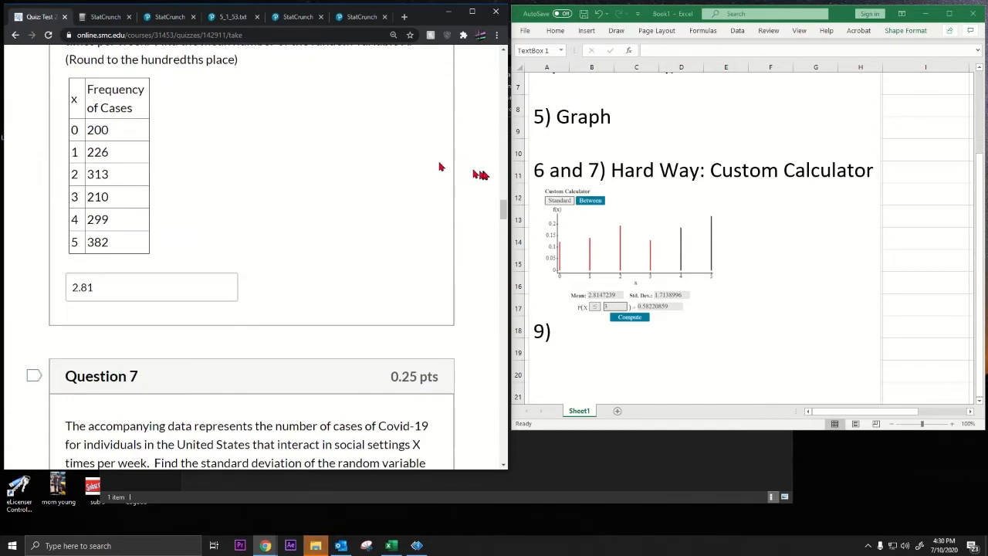
click(544, 330)
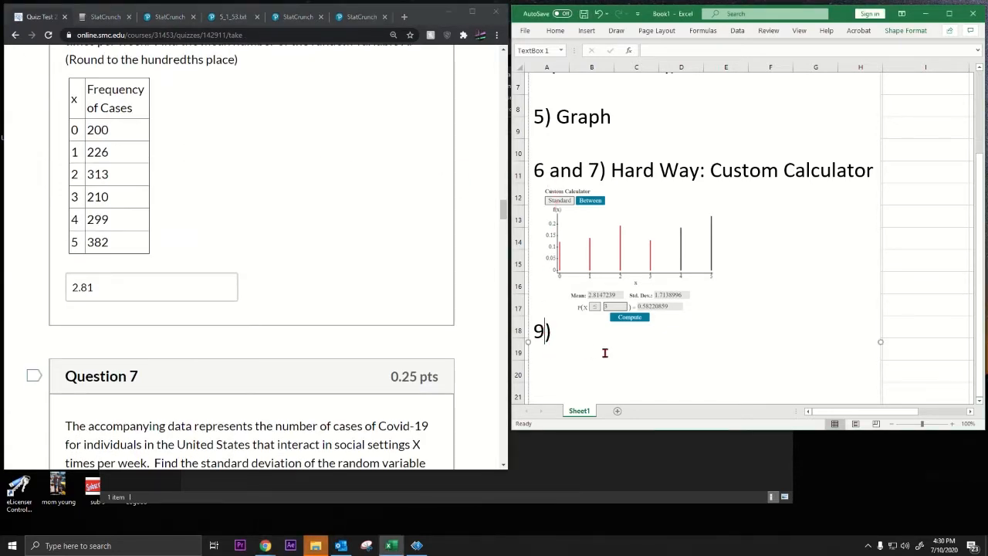
key(BackSpace)
text(8)
key(Right)
Step: Read Question 8's full roulette prompt, covering the bet, winning condition, payout, loss and expected value rounding instruction
scroll(265, 231, down, 10)
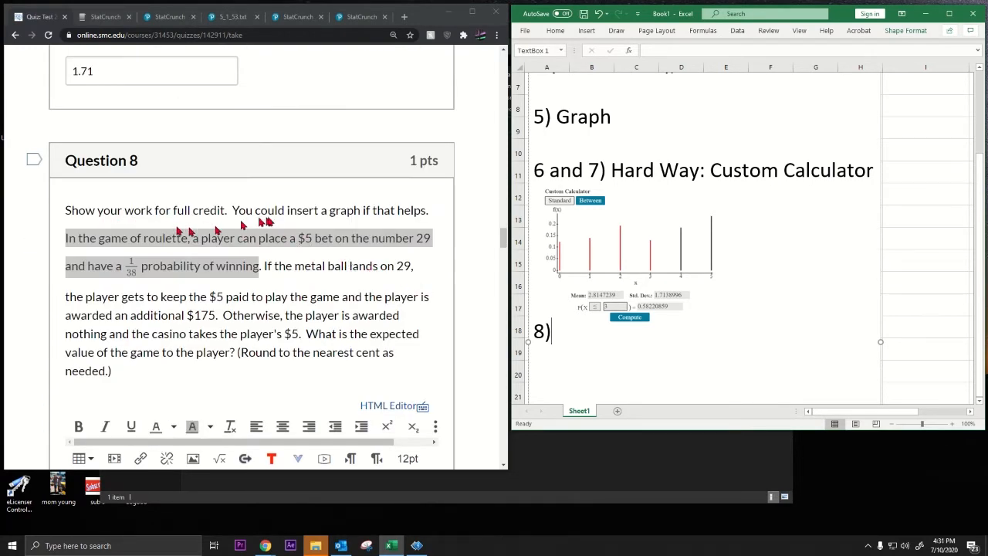
drag(238, 212, 432, 213)
drag(65, 238, 436, 249)
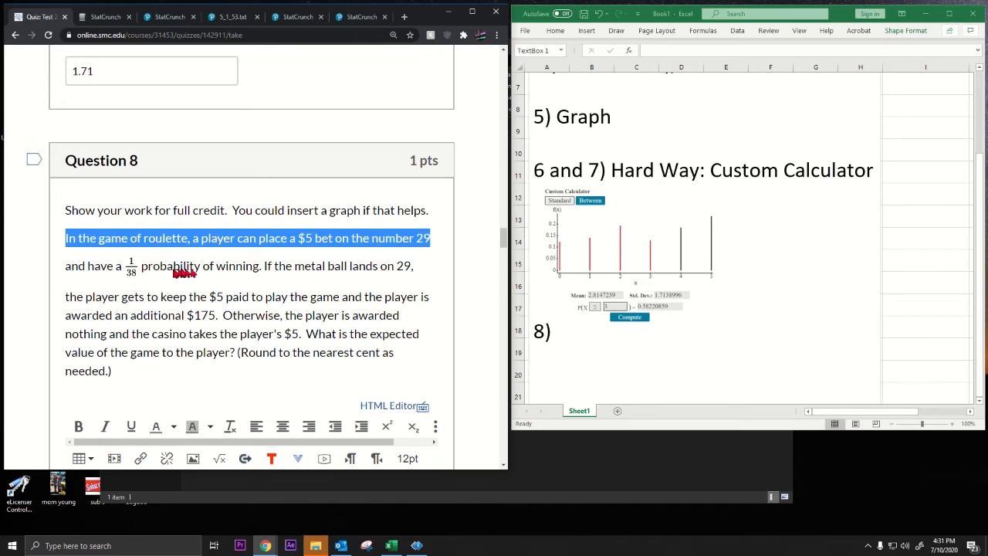
drag(285, 269, 410, 267)
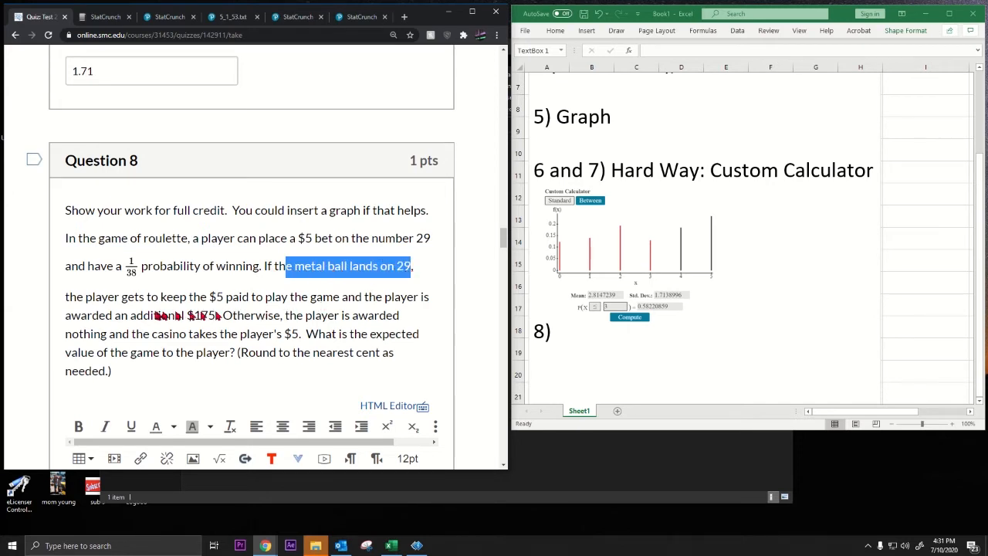
drag(209, 297, 300, 348)
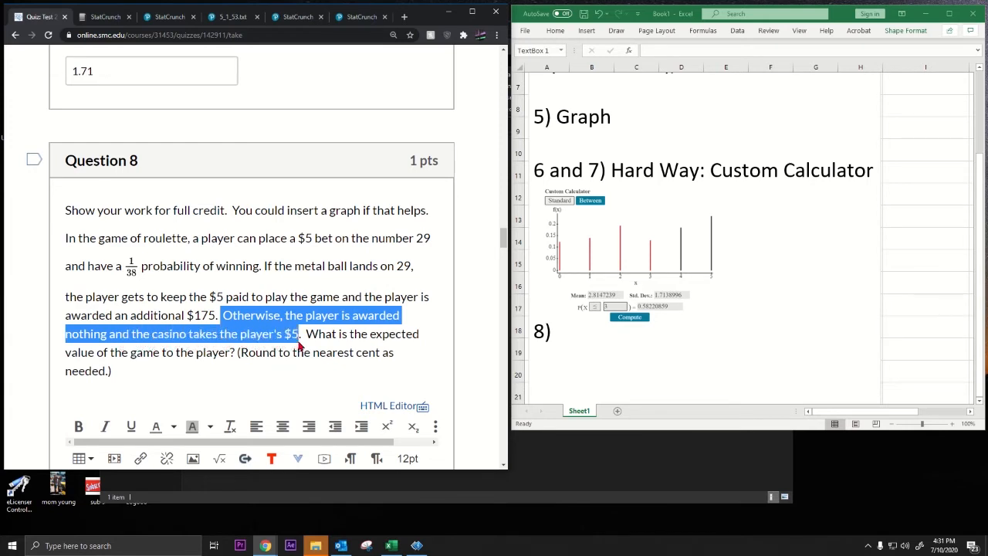
drag(89, 353, 304, 372)
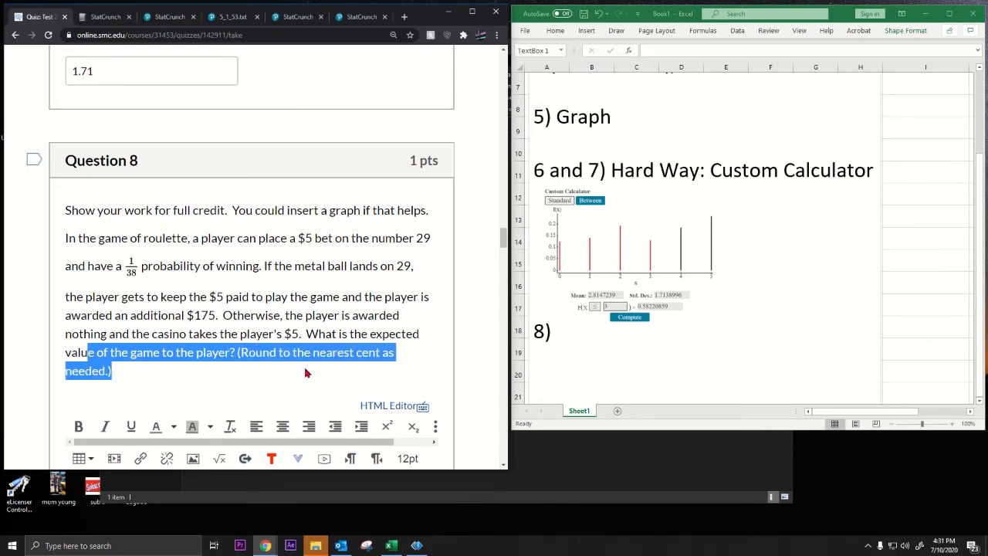
Step: After the "8)" label in the Excel notes, write "X = Value of the bet (profit of the bet) = {-5, 175}"
click(604, 333)
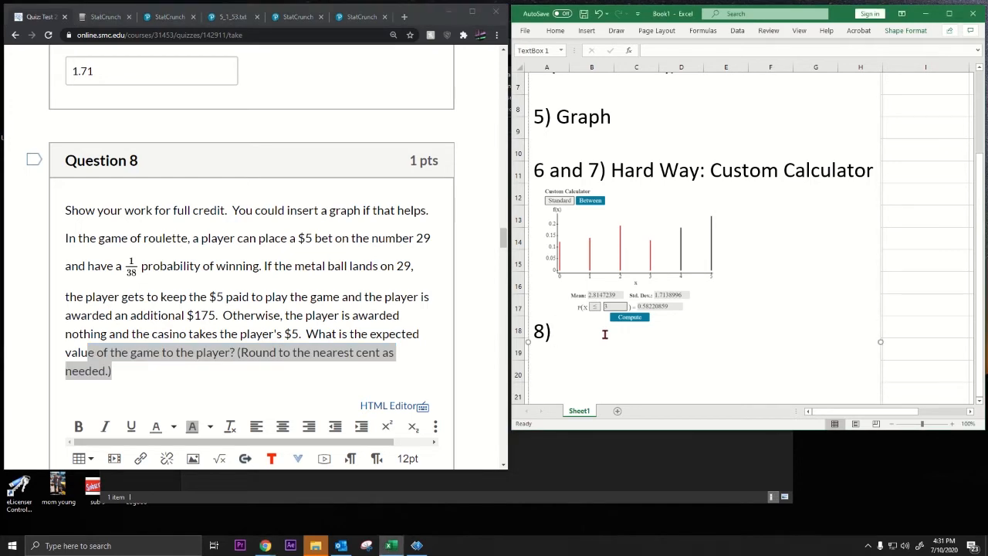
text(X = Value of the )
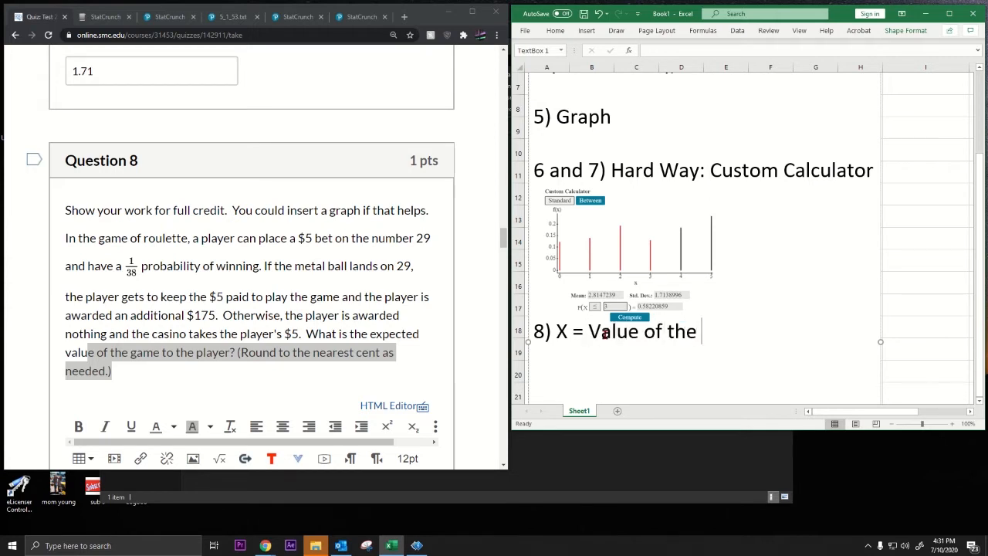
text(bet (profit )
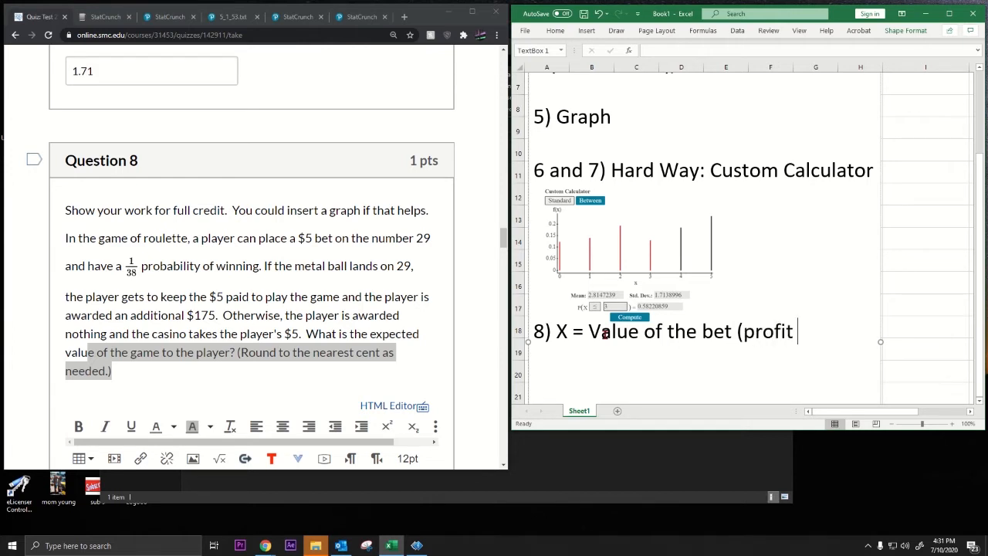
text(of the bet))
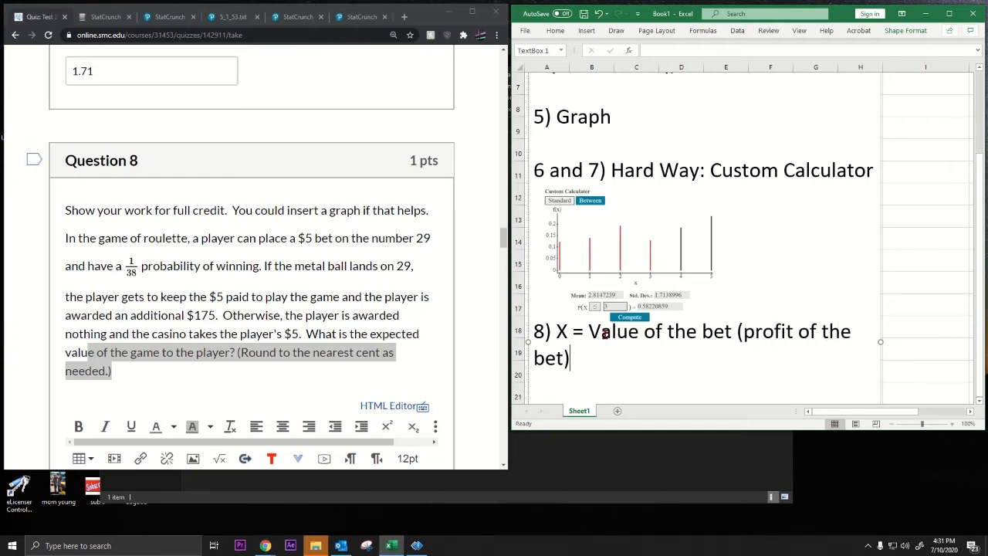
key(Return)
text(= {-5)
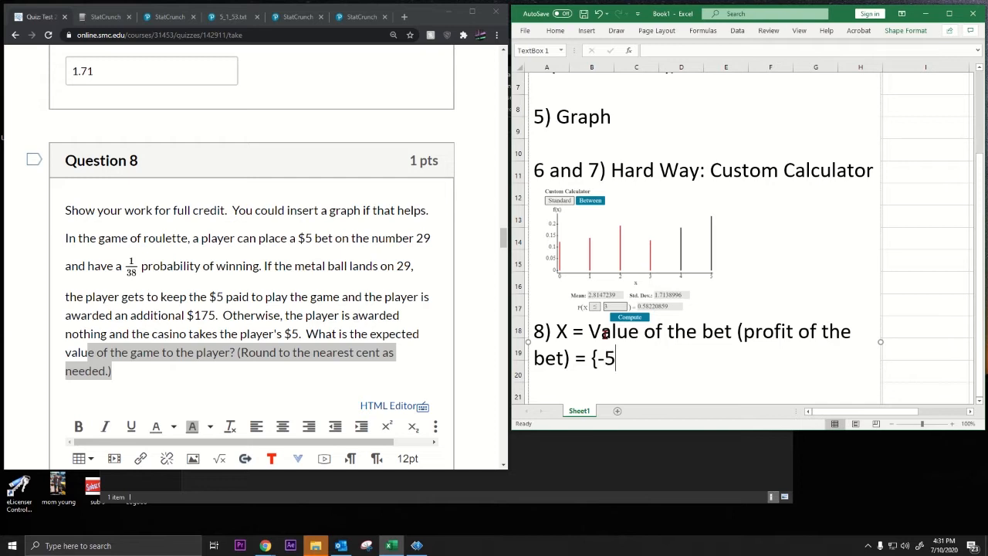
text(, 3)
key(BackSpace)
text(175})
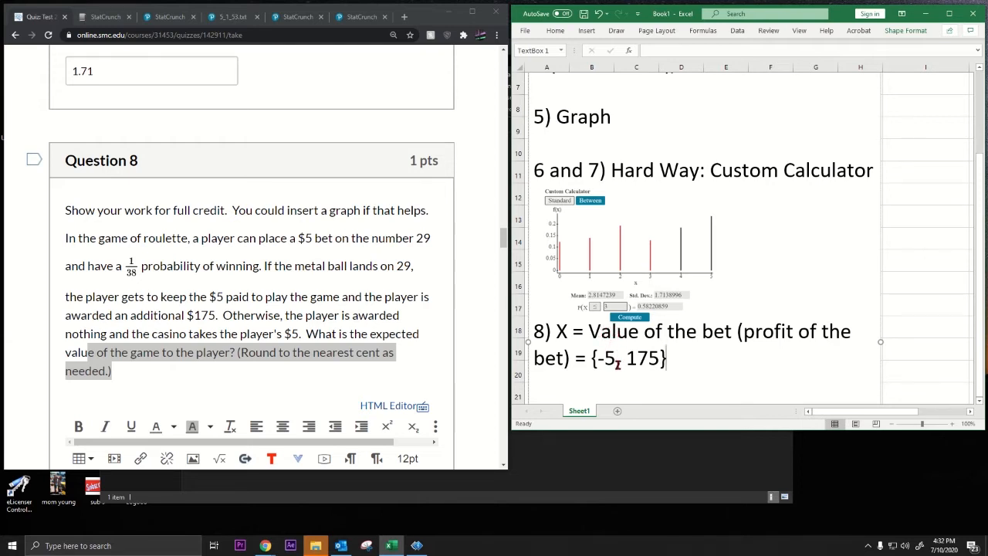
Step: Compare the profit values -5 and 175 in the question 8 notes with the $175 and $5 amounts in the roulette question
double_click(609, 359)
drag(614, 358, 598, 359)
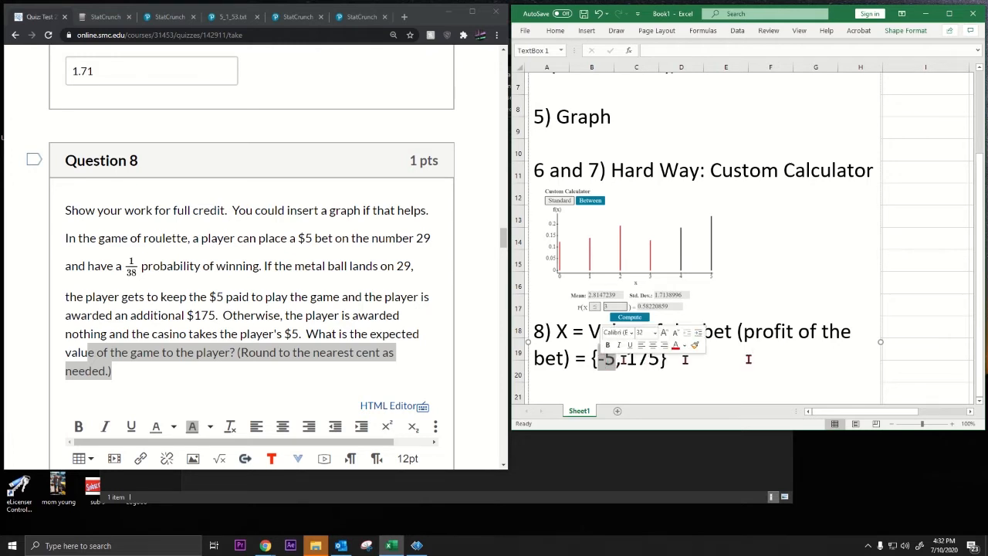
drag(744, 331, 792, 331)
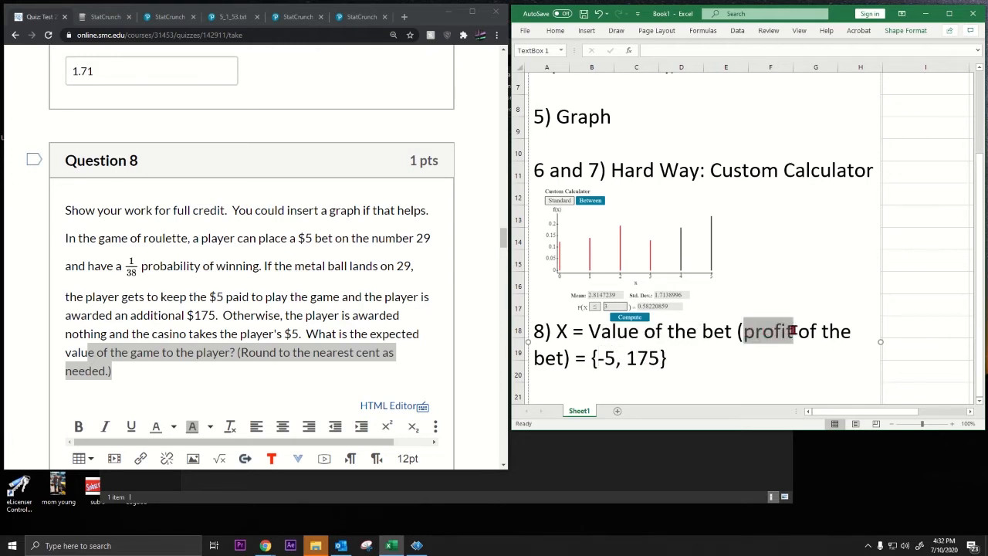
drag(615, 359, 657, 357)
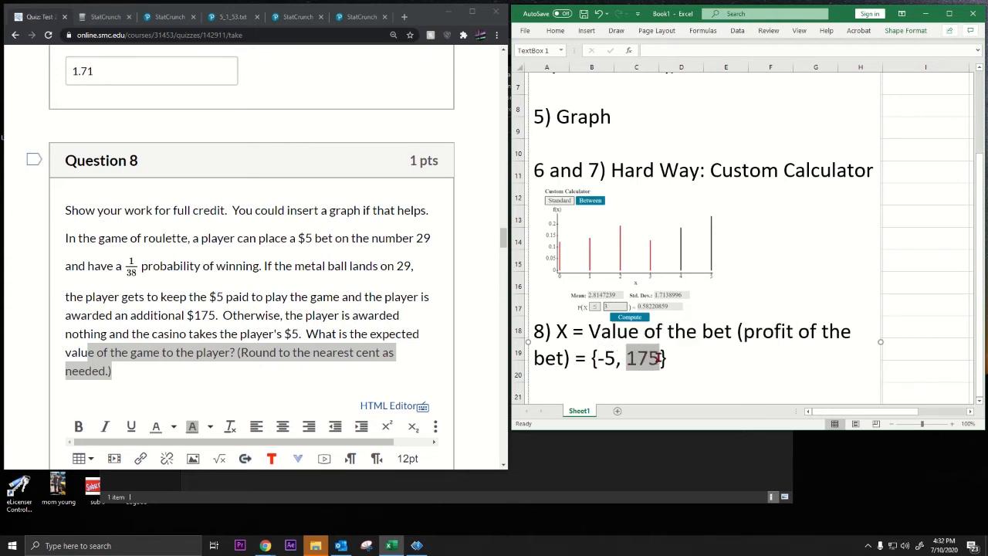
click(188, 320)
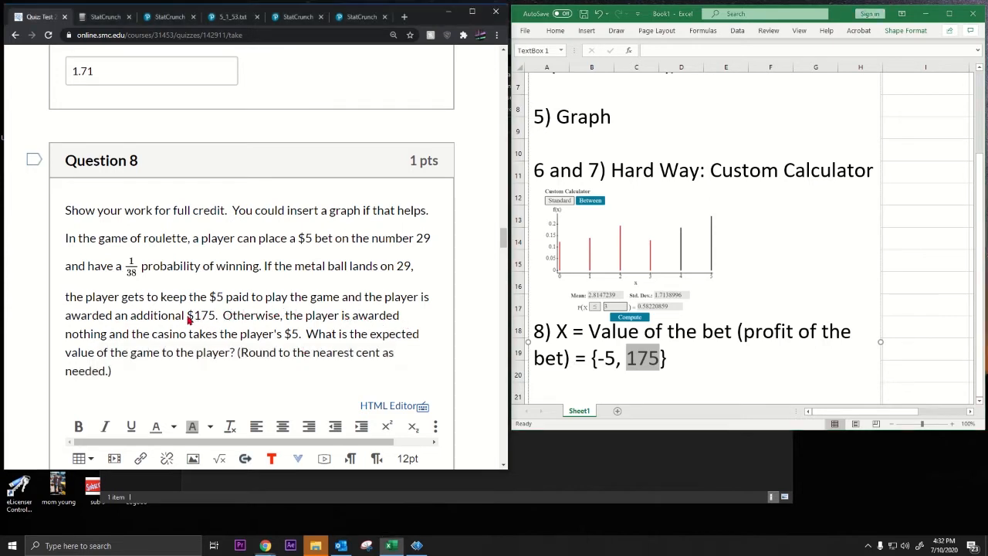
drag(188, 319, 217, 321)
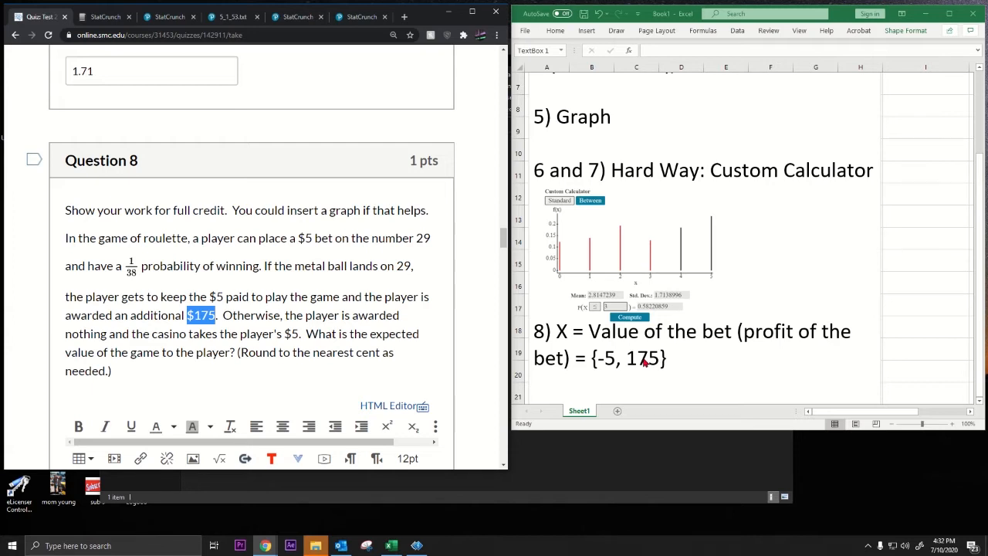
click(212, 302)
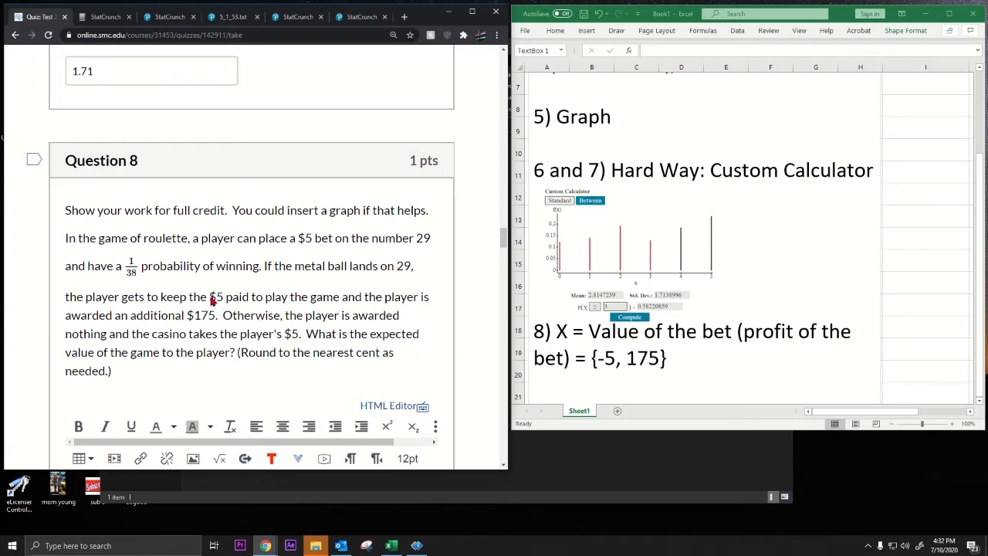
drag(211, 299, 224, 301)
click(677, 355)
click(677, 355)
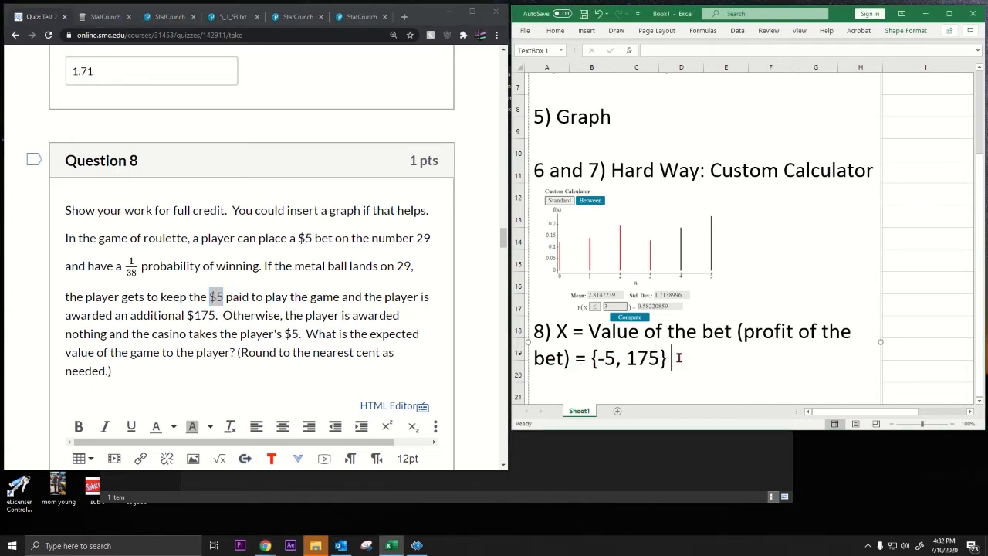
Step: Enter the profit values -5 in D38 and 175 in D39, below the notes text box
scroll(770, 296, down, 3)
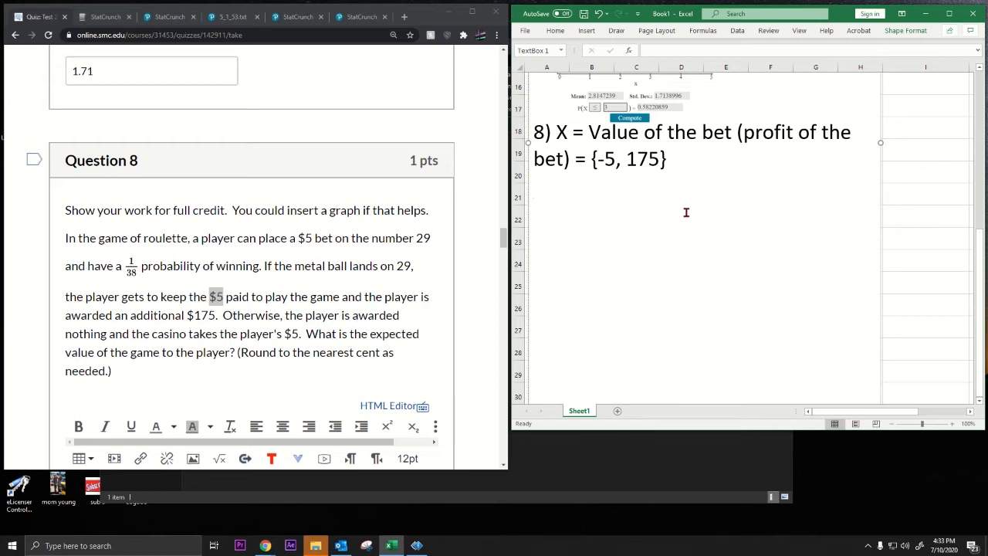
scroll(725, 347, down, 4)
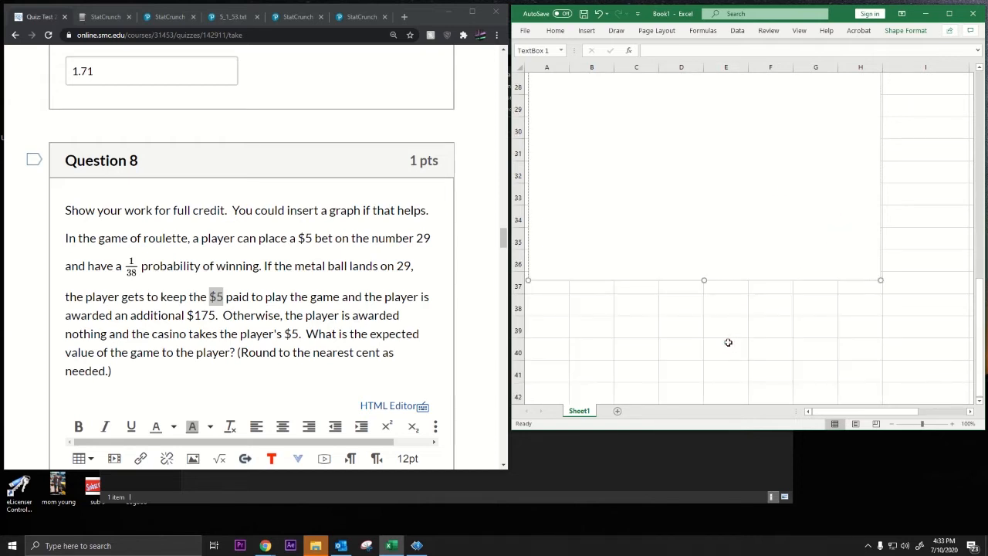
scroll(728, 342, down, 1)
click(671, 237)
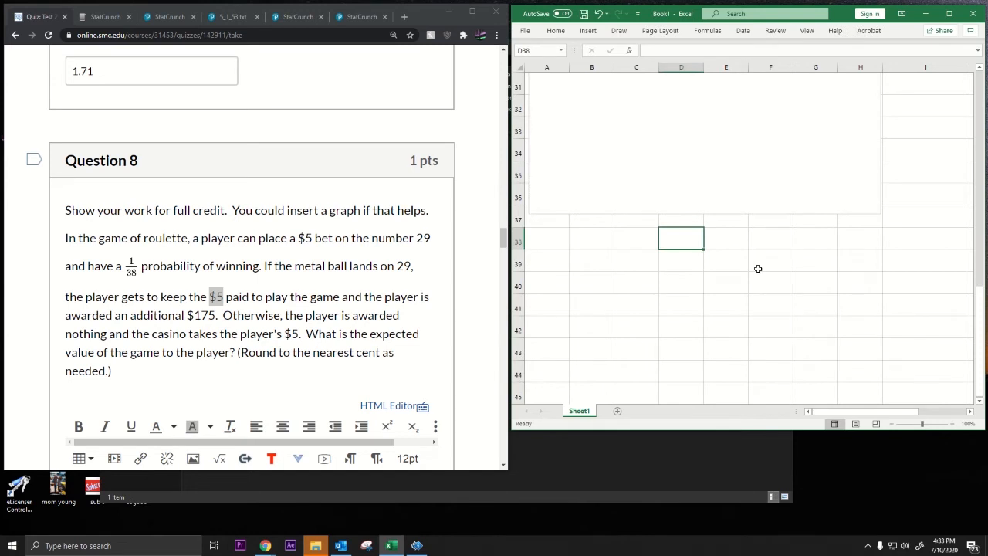
text(-5)
key(Return)
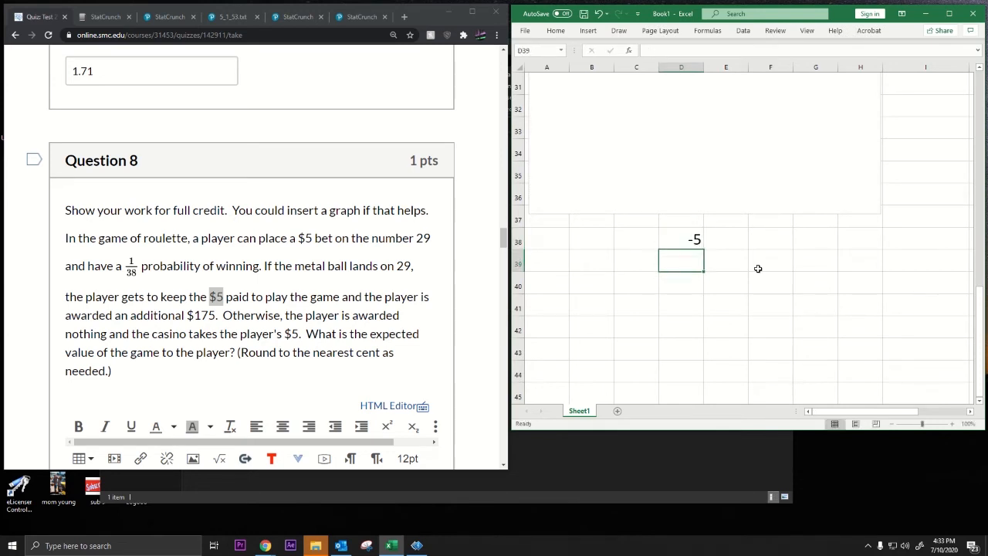
text(175)
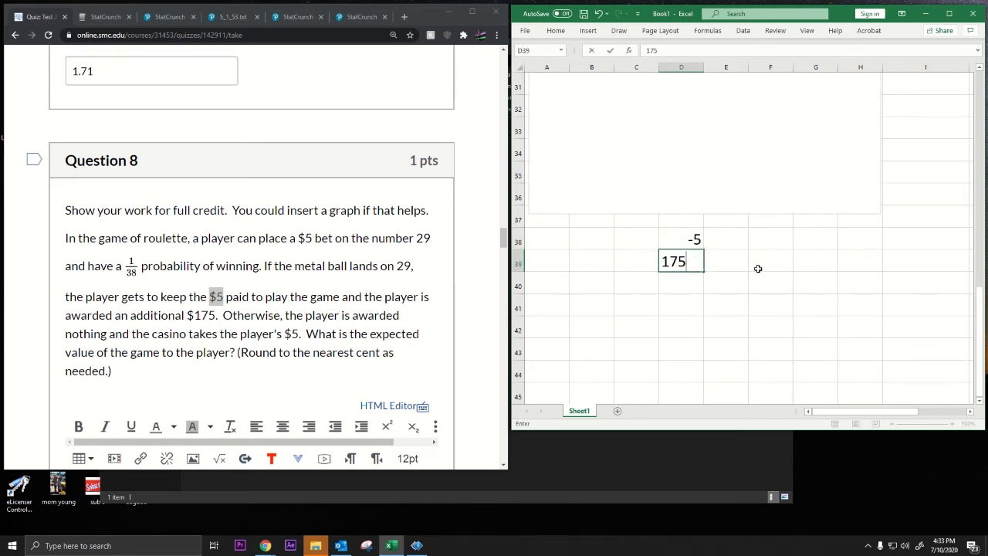
key(Tab)
Step: Enter the losing probability in E38 beside -5 as the formula =37/38
key(Up)
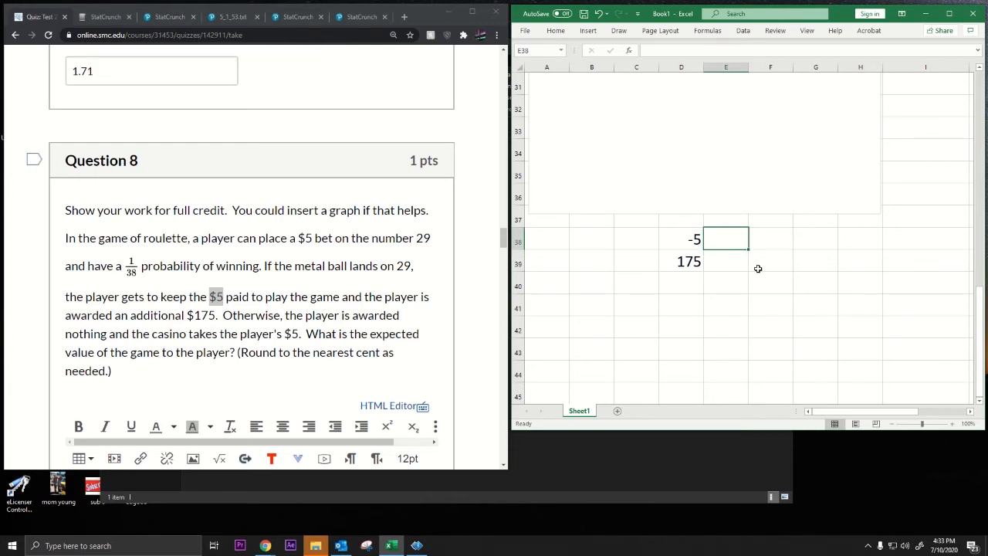
text(37)
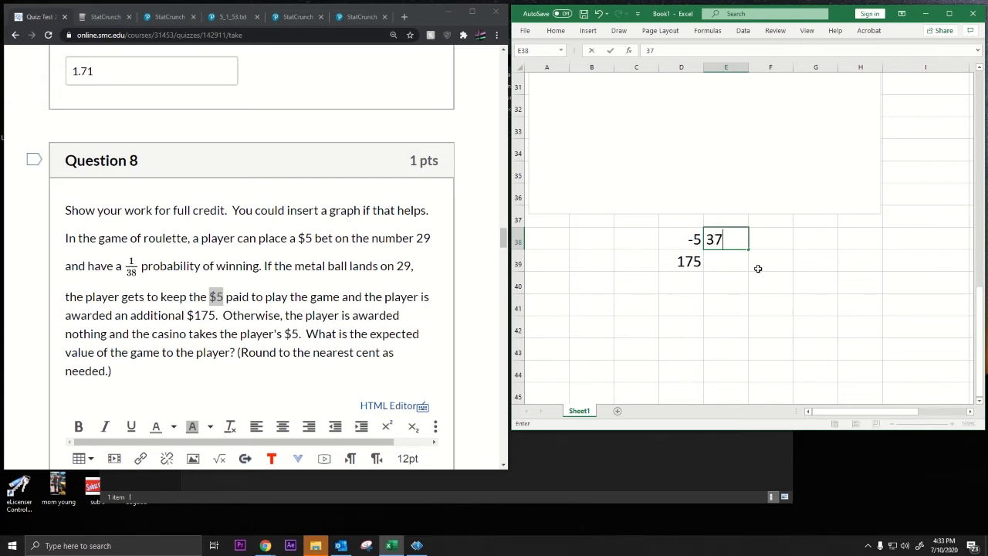
text(/28)
key(Return)
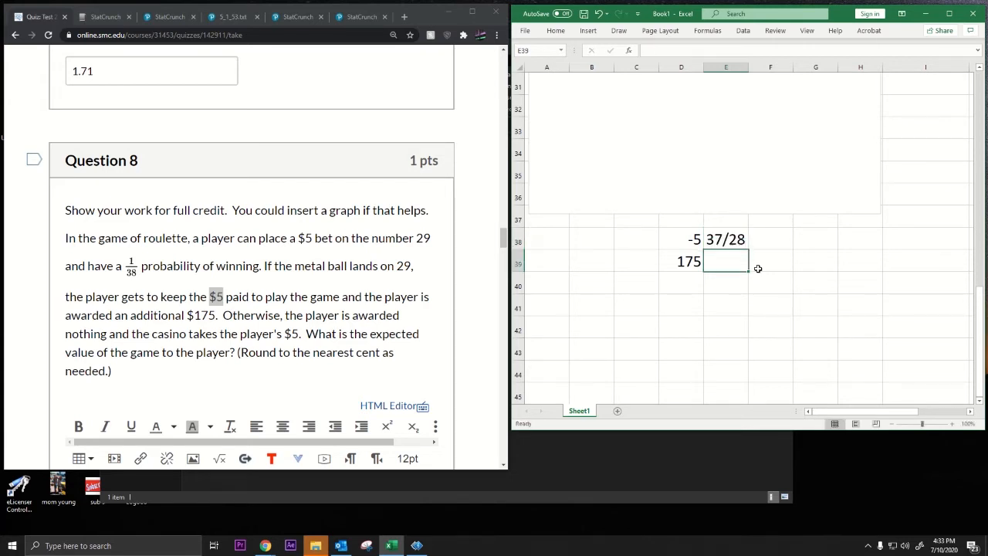
double_click(711, 240)
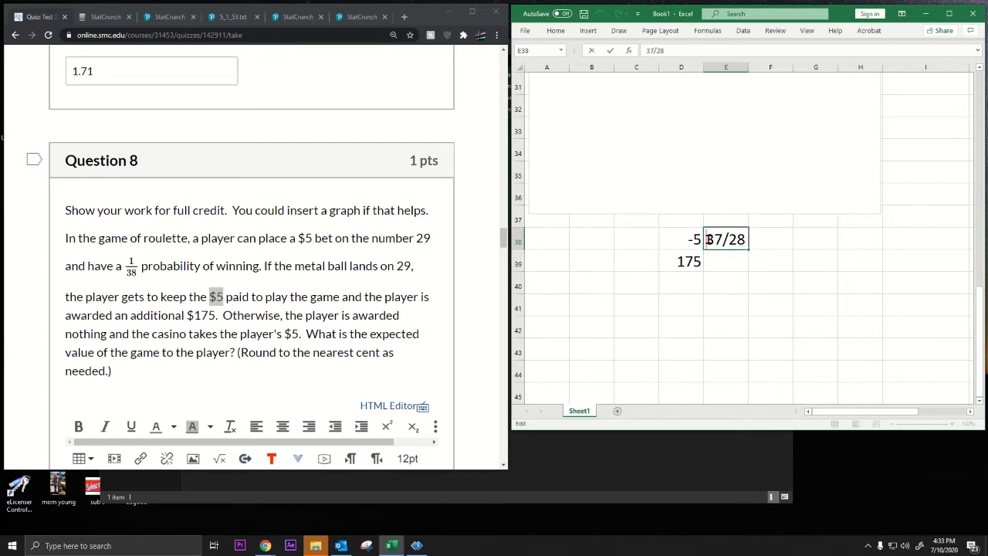
text(=)
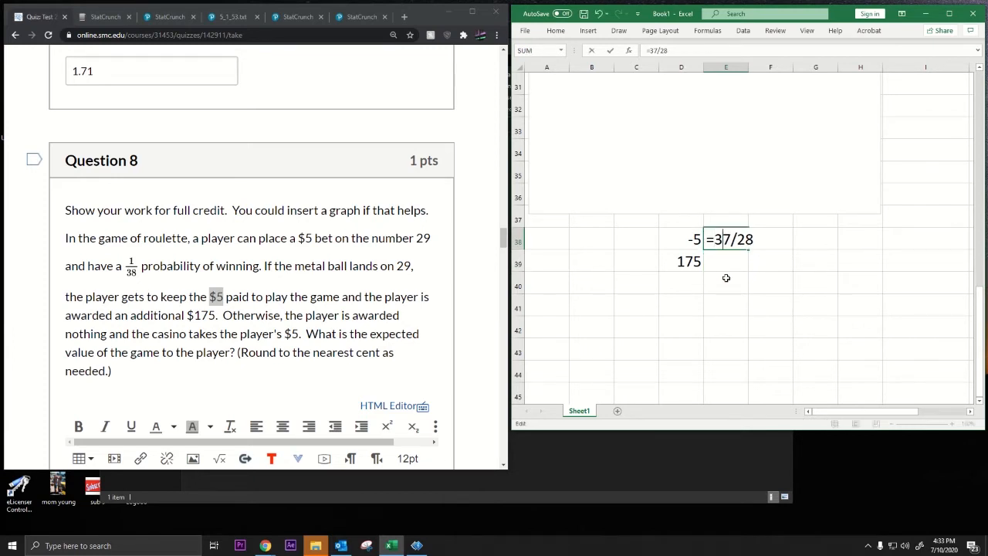
key(BackSpace)
text(3)
key(Return)
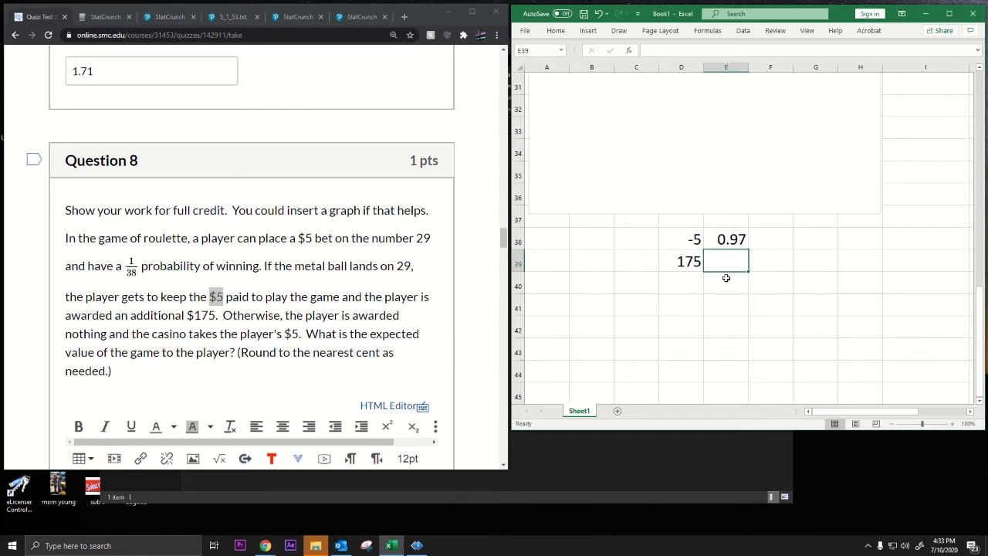
Step: Enter the winning probability in E39 beside 175 as the formula =1/38
text(=)
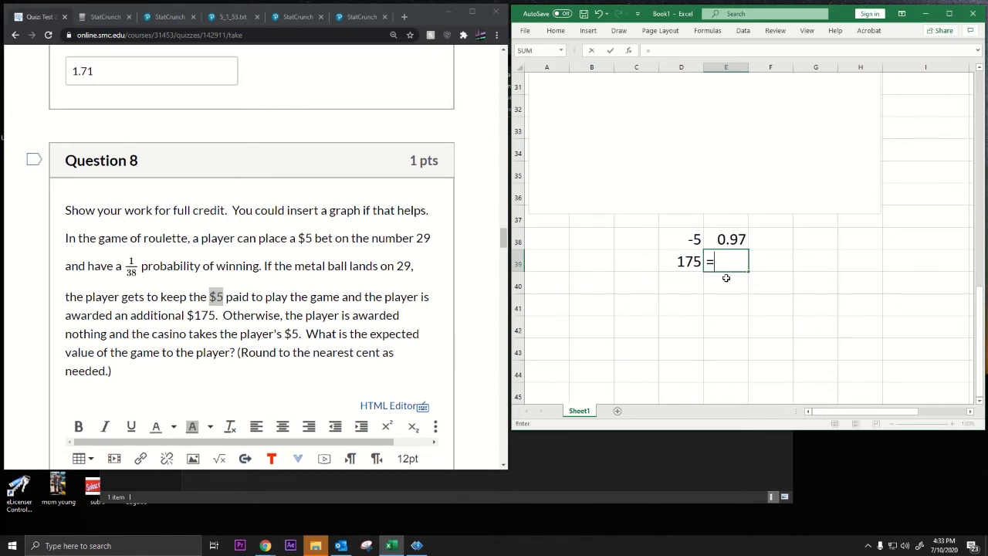
text(1/38)
key(Return)
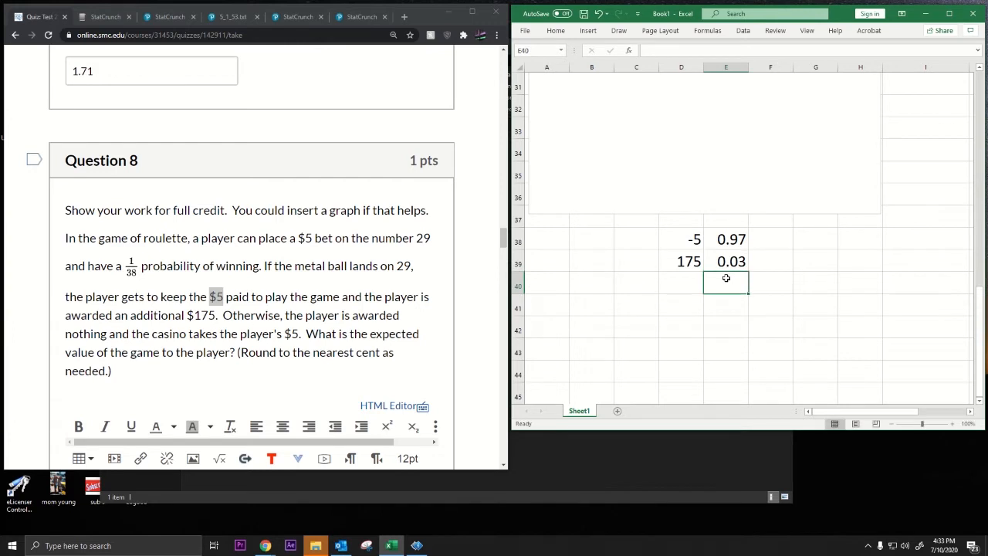
Step: Label the two columns with the headings x in D37 and p(x) in E37
click(686, 221)
text(X)
click(727, 220)
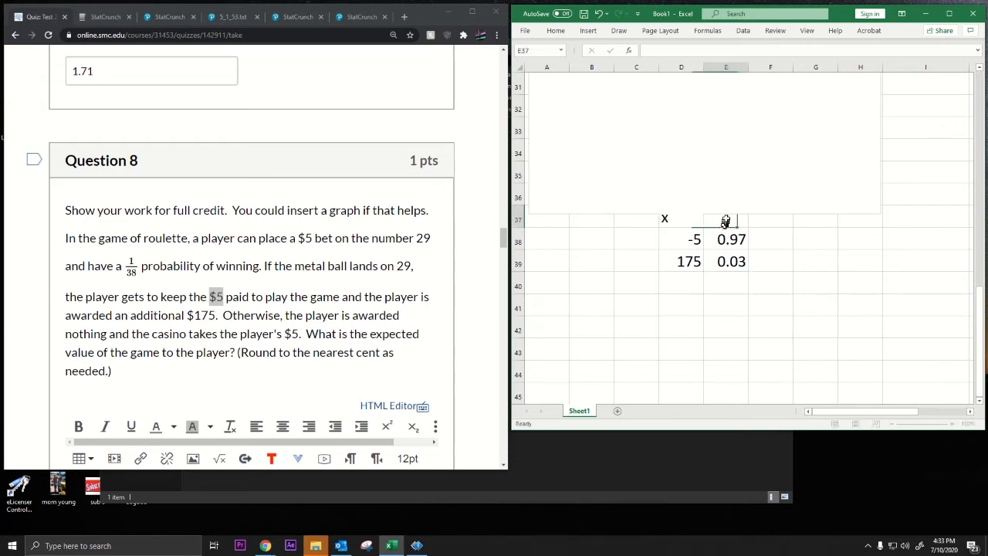
text(p(x))
key(Return)
Step: Try to move the x and p(x) table from D37:E39 up into the text box area starting at B32
drag(686, 219, 725, 261)
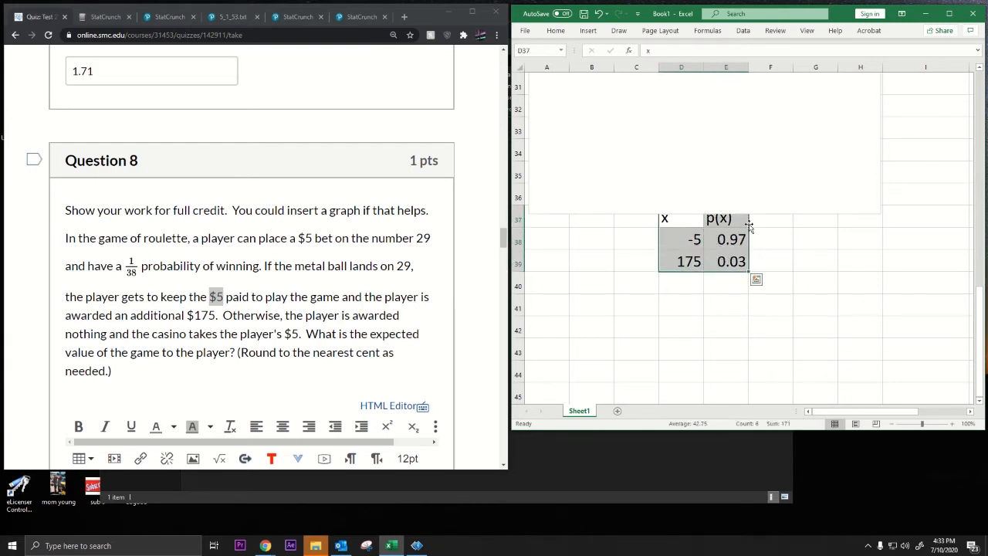
drag(747, 221, 642, 101)
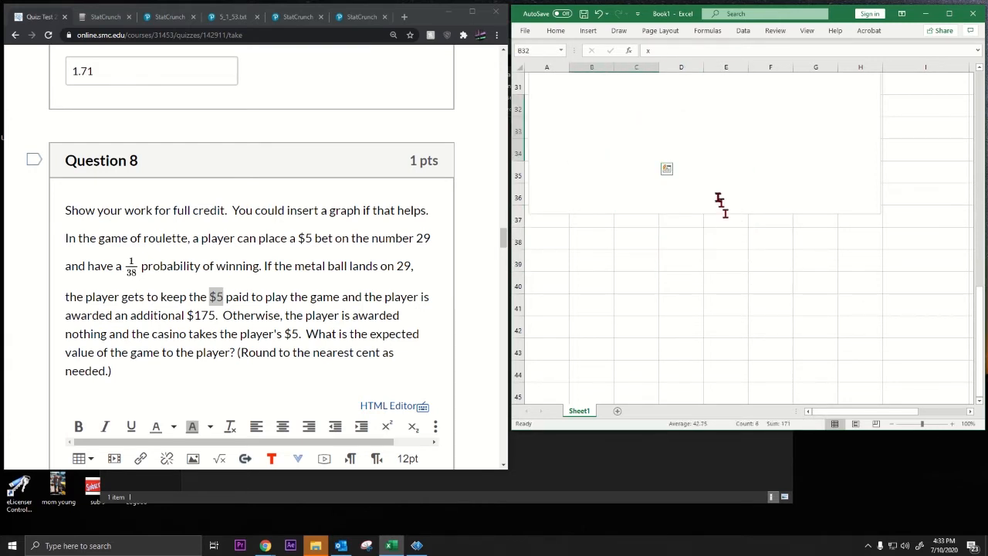
key(ctrl+z)
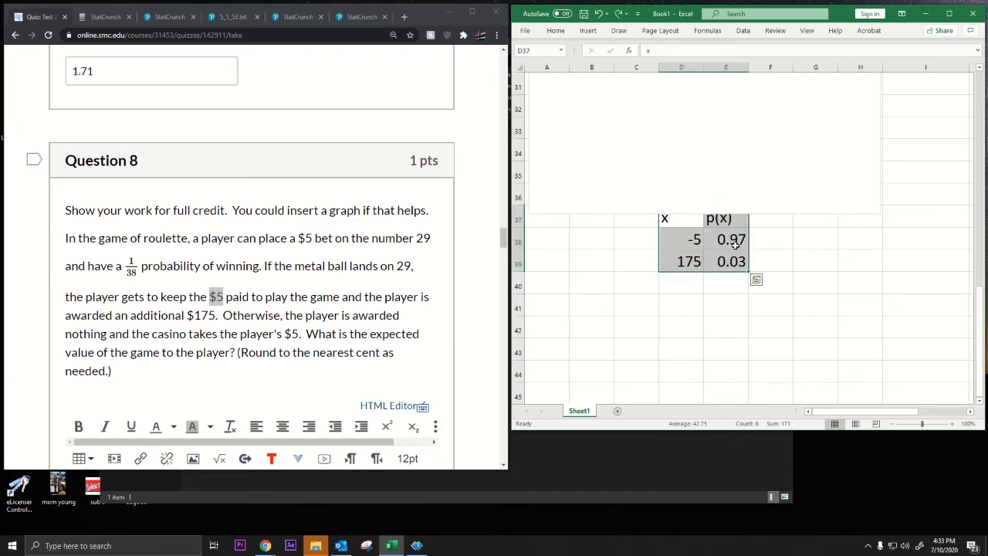
Step: Shorten the notes text box slightly so its lower edge clears the table's heading row 37
click(750, 211)
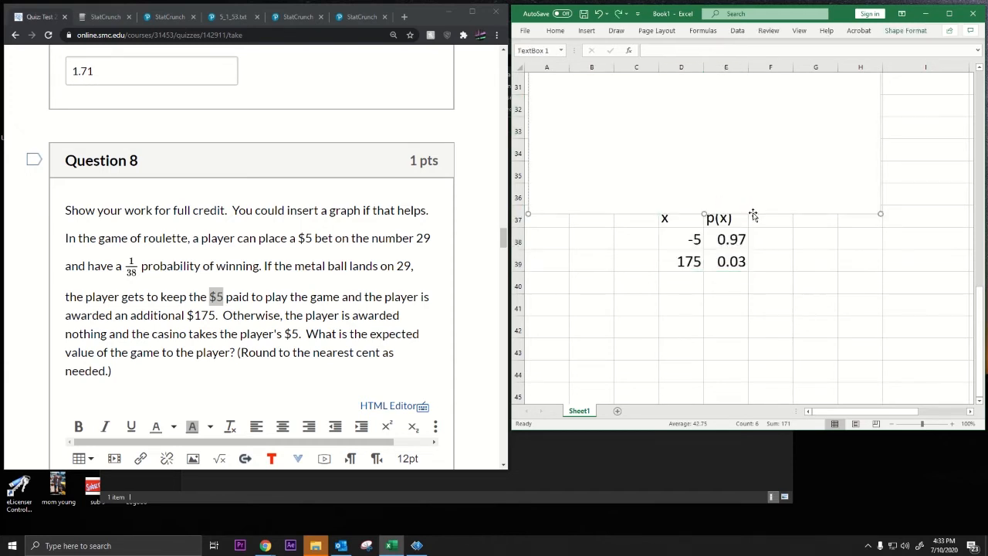
drag(703, 214, 703, 200)
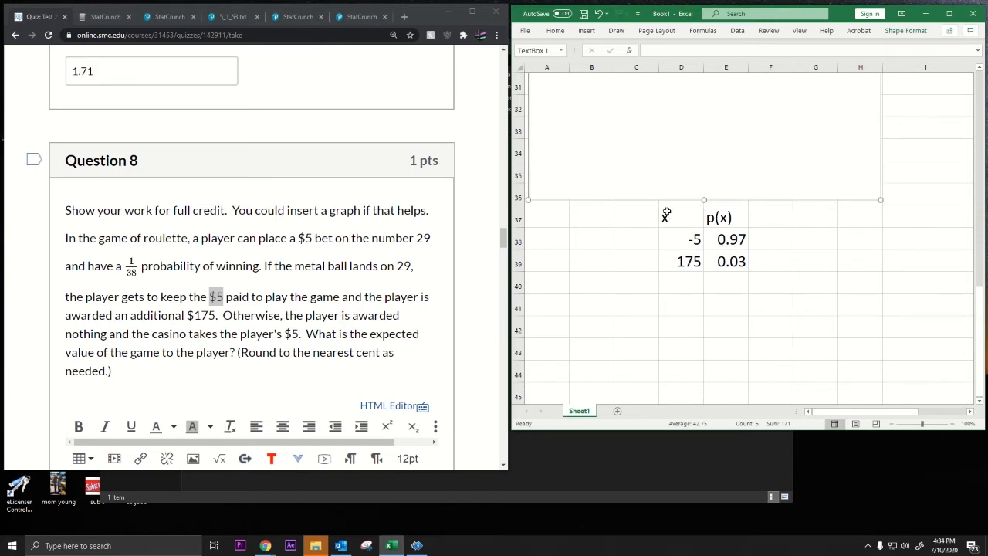
Step: Try to copy the table in D37:E39 into the notes text box after {-5, 175}
drag(664, 216, 723, 259)
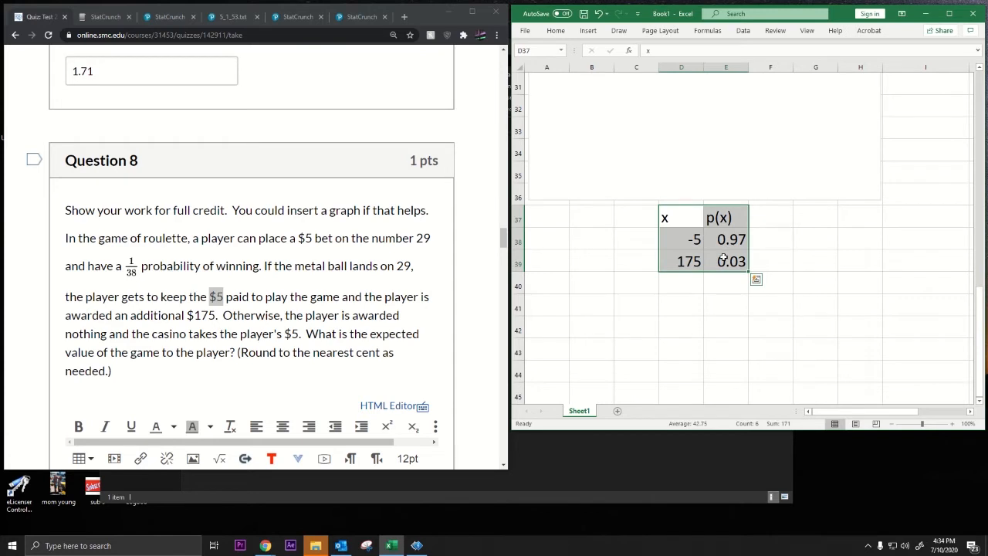
key(ctrl+c)
scroll(710, 254, up, 4)
click(696, 94)
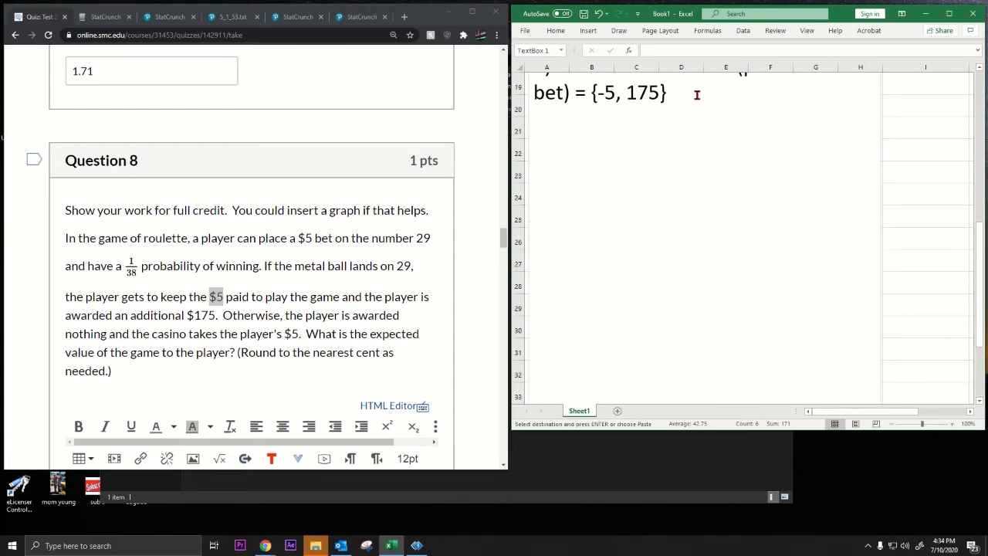
key(ctrl+v)
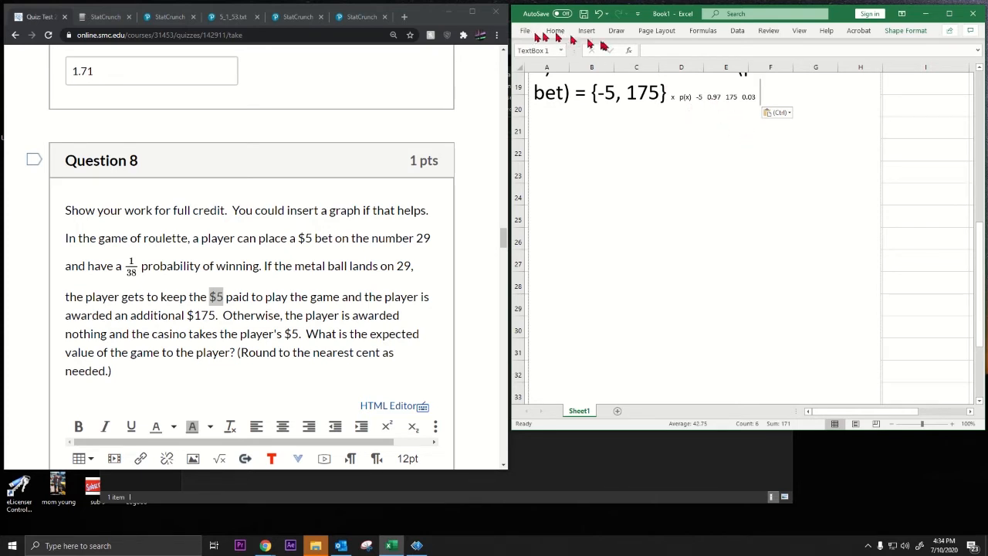
Step: Delete the pasted table values following {-5, 175} in the notes text box
key(BackSpace)
key(BackSpace)
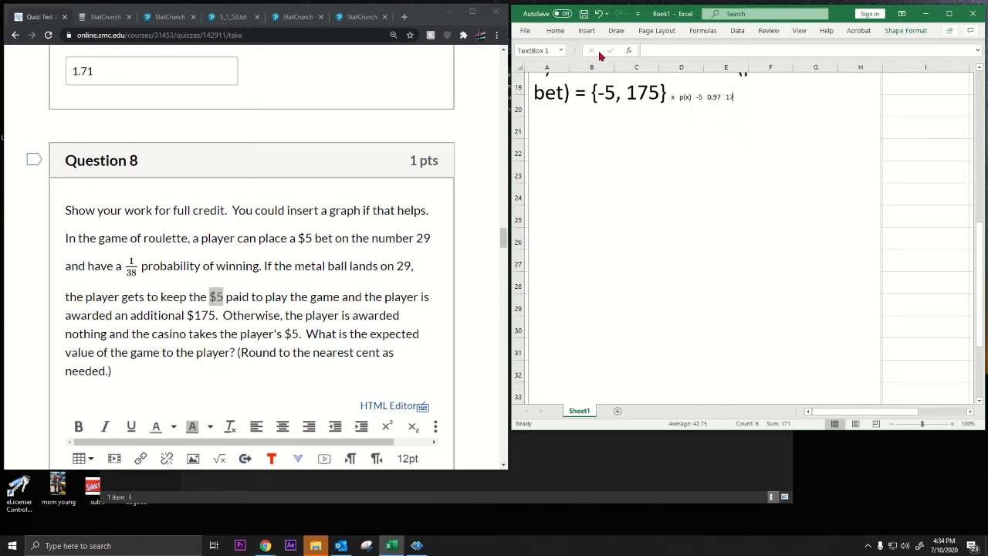
key(BackSpace)
key(BackSpace)
key(BackSpace)
key(BackSpace)
key(BackSpace)
key(BackSpace)
key(BackSpace)
key(BackSpace)
key(BackSpace)
key(BackSpace)
key(BackSpace)
key(BackSpace)
key(BackSpace)
Step: Capture the x and p(x) table in D37:E39 as an image with the Snipping Tool
scroll(651, 192, down, 6)
scroll(650, 198, up, 2)
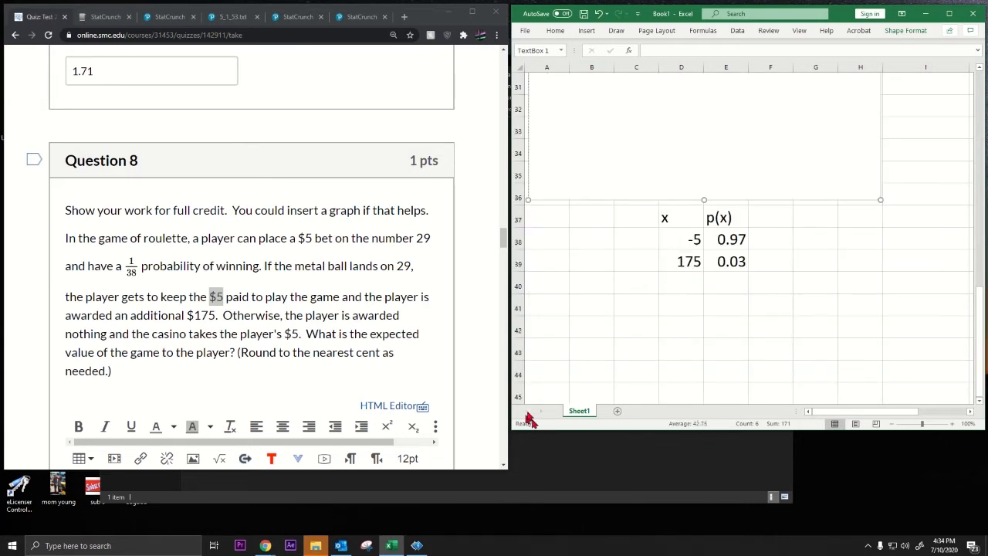
right_click(587, 353)
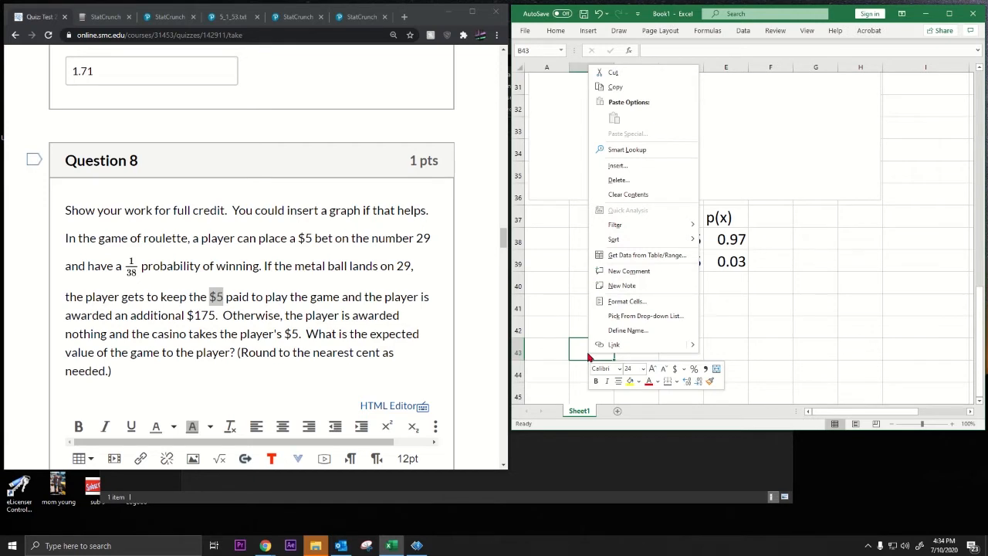
click(863, 465)
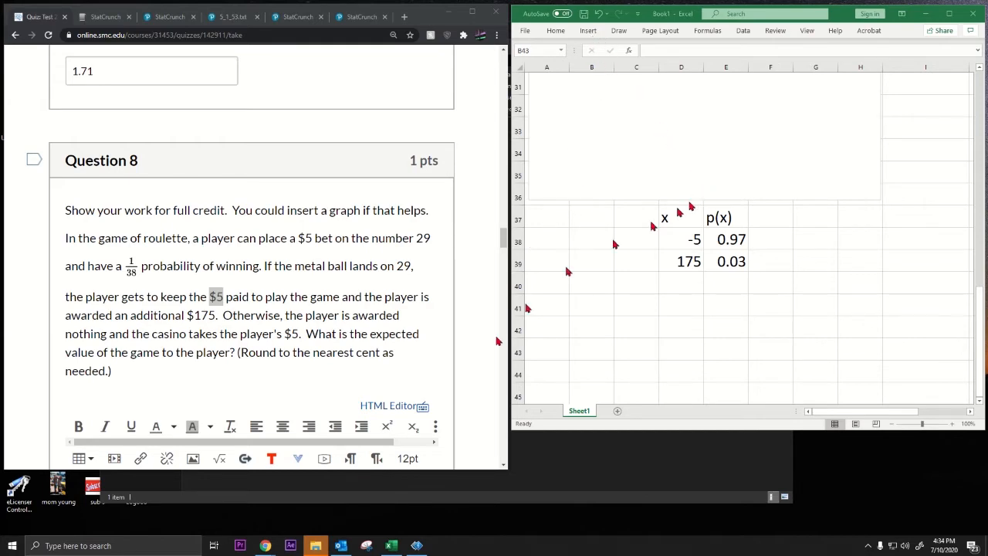
click(366, 546)
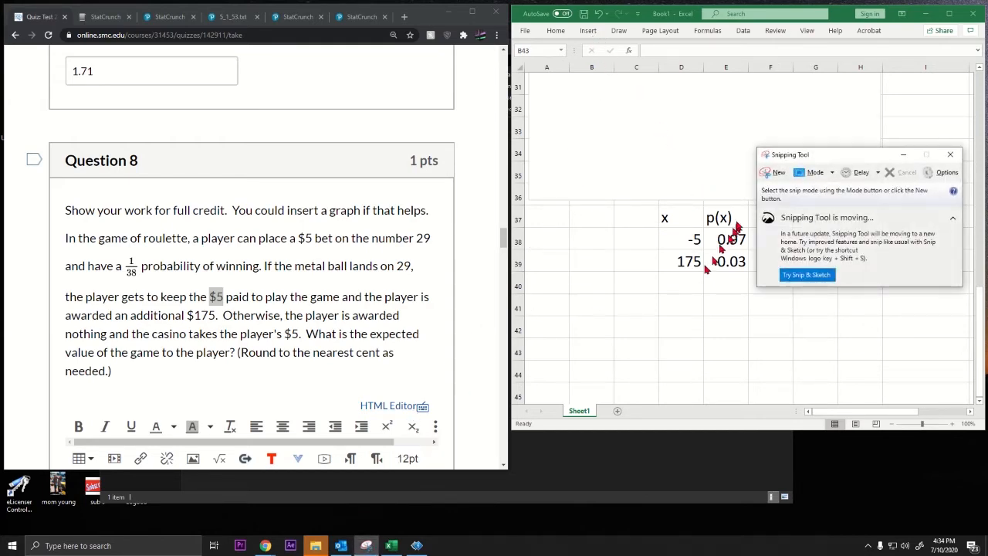
click(774, 172)
drag(659, 207, 749, 271)
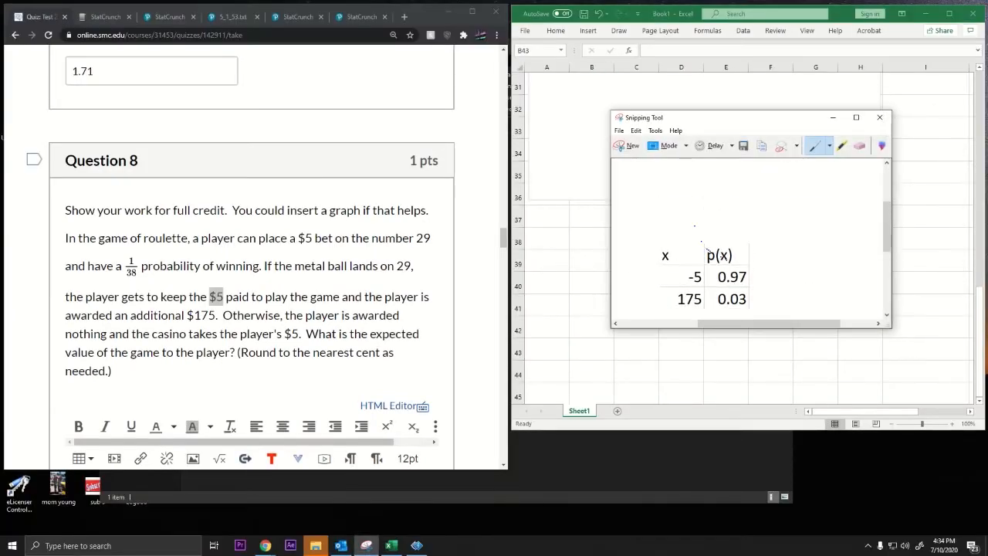
Step: Try to paste the captured x and p(x) table image into the notes text box after {-5, 175}
click(571, 140)
scroll(571, 140, up, 6)
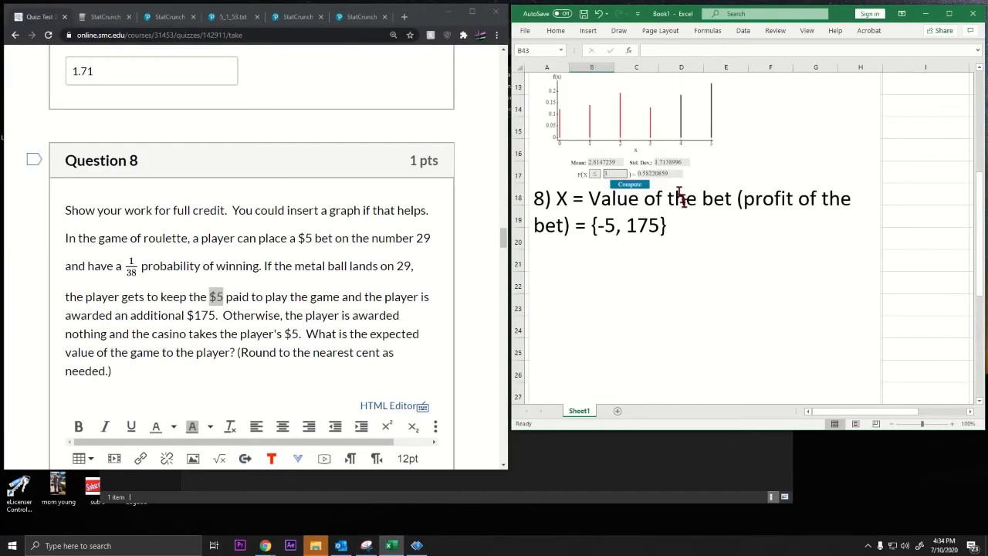
click(686, 235)
key(ctrl+v)
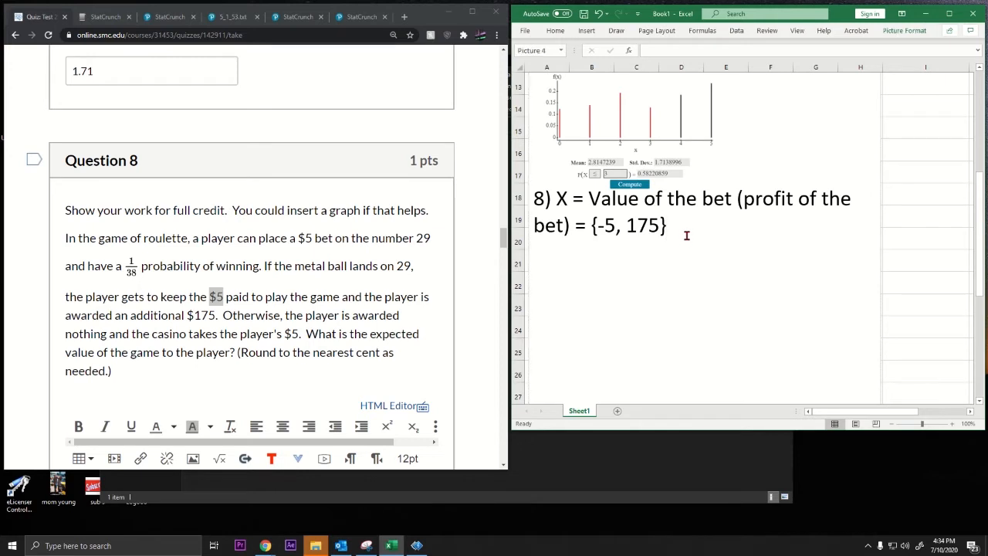
scroll(684, 240, down, 4)
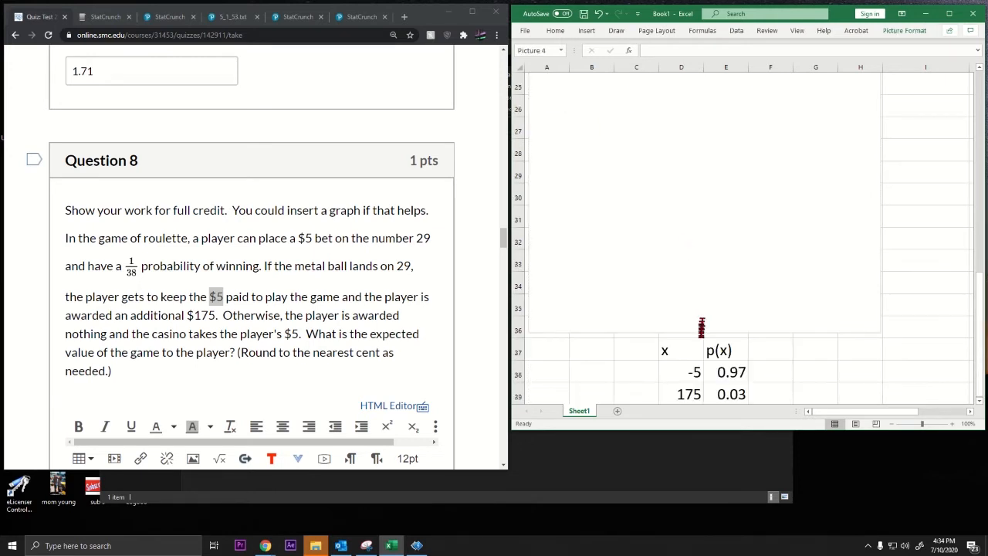
click(640, 246)
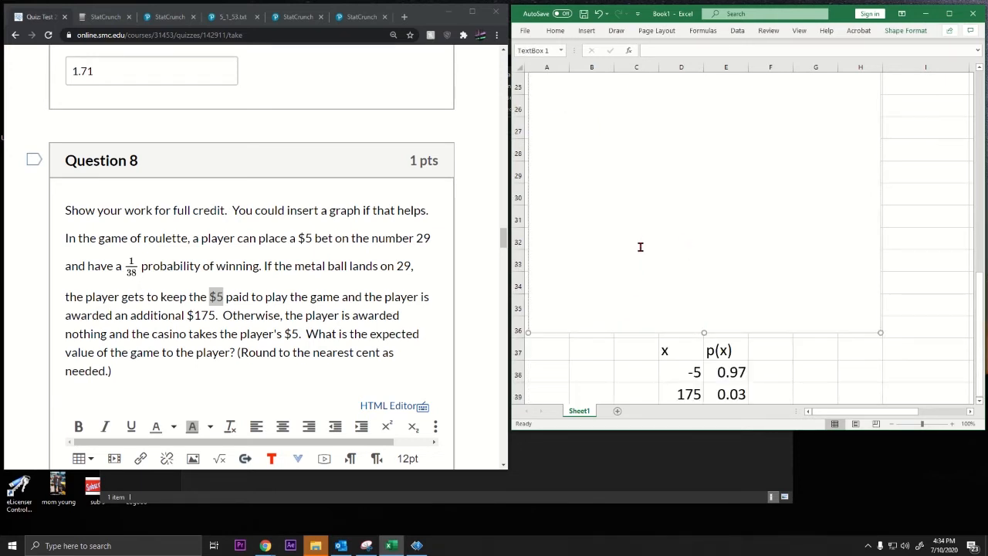
key(ctrl+v)
scroll(643, 249, up, 6)
scroll(645, 253, down, 2)
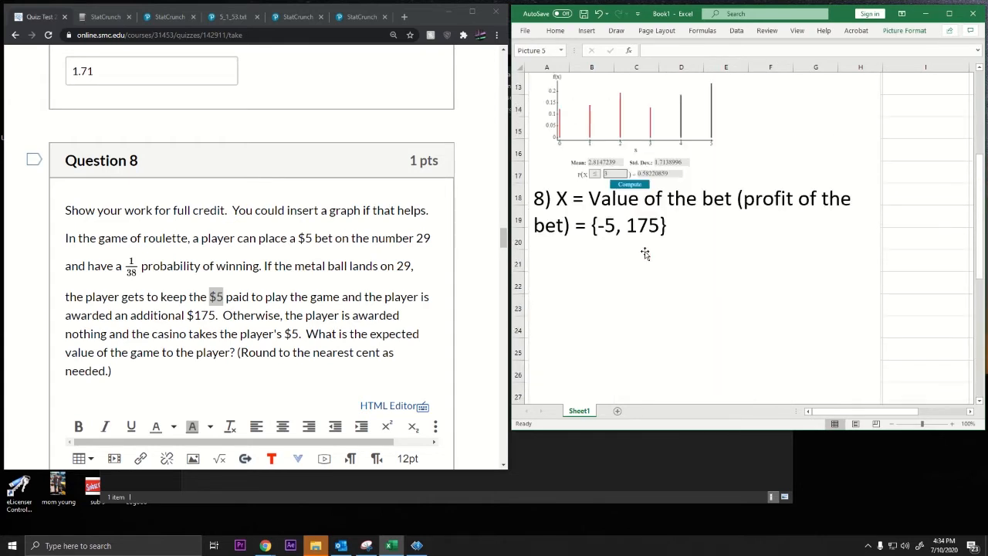
scroll(645, 254, down, 6)
Step: Paste the table image at cell C39 and move it into the notes, just after {-5, 175}
click(618, 252)
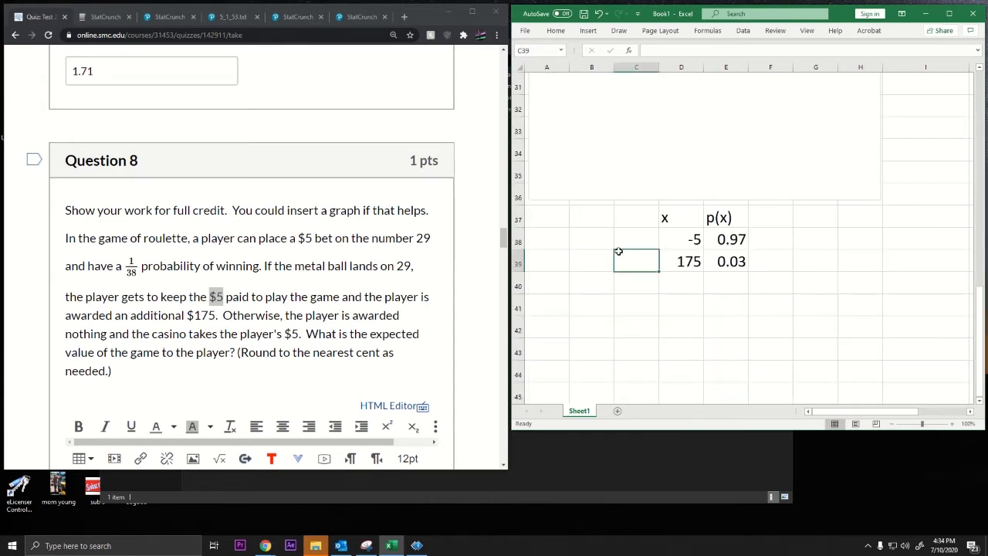
key(ctrl+v)
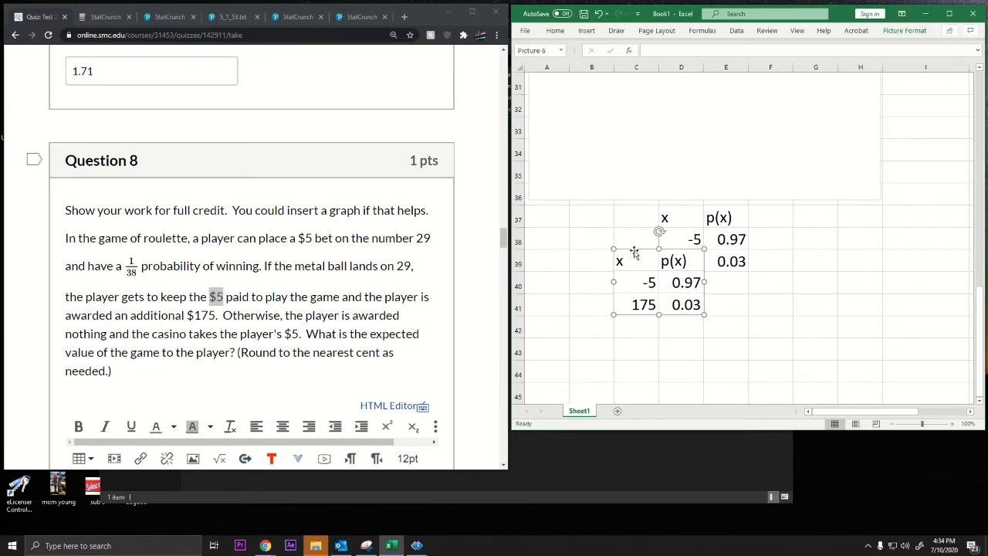
drag(634, 249, 623, 85)
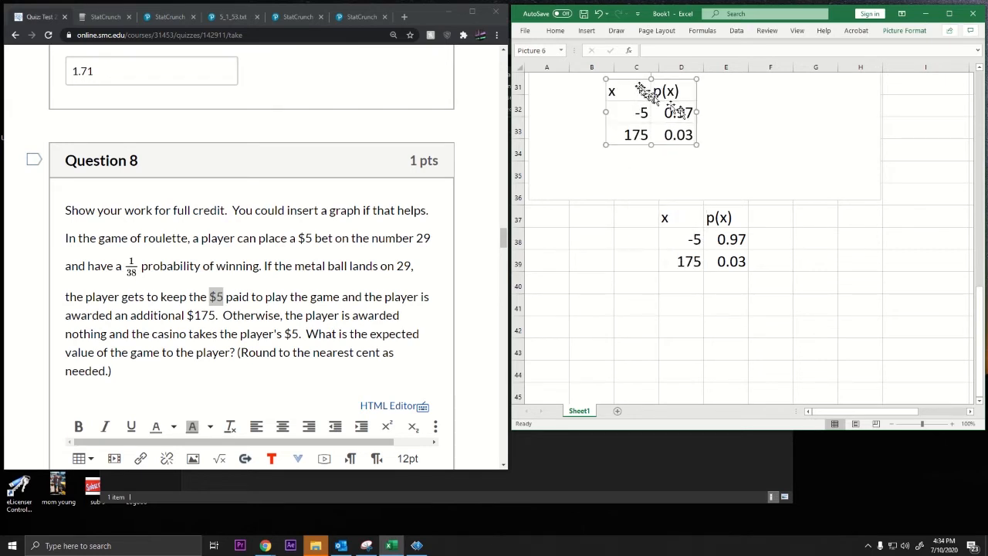
scroll(747, 183, up, 3)
scroll(664, 282, down, 3)
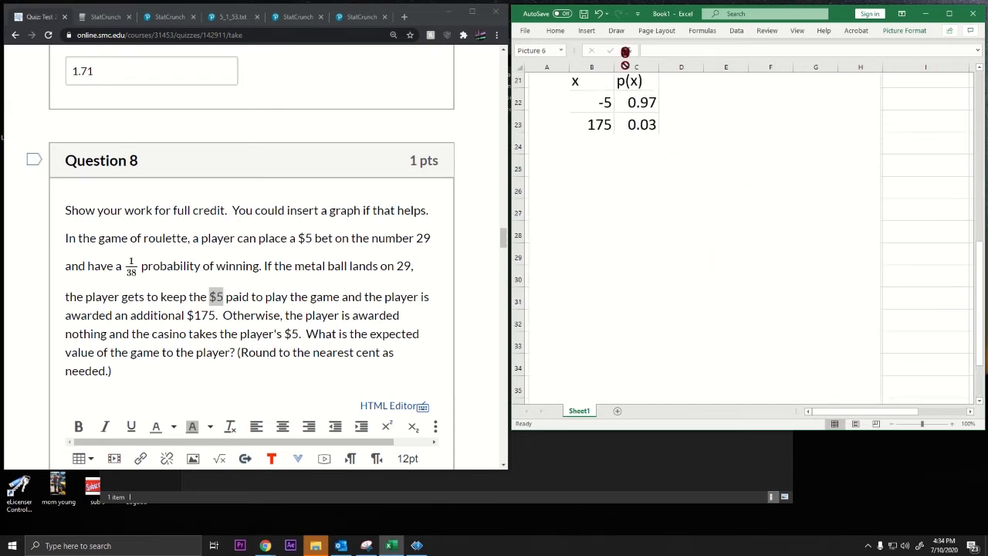
scroll(696, 230, up, 3)
drag(673, 304, 652, 102)
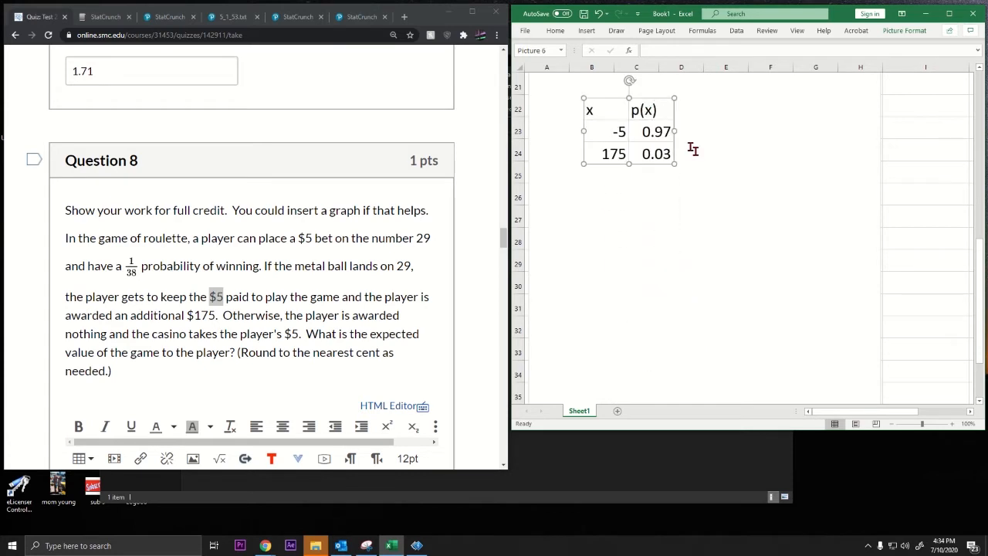
scroll(684, 233, up, 3)
drag(639, 301, 739, 242)
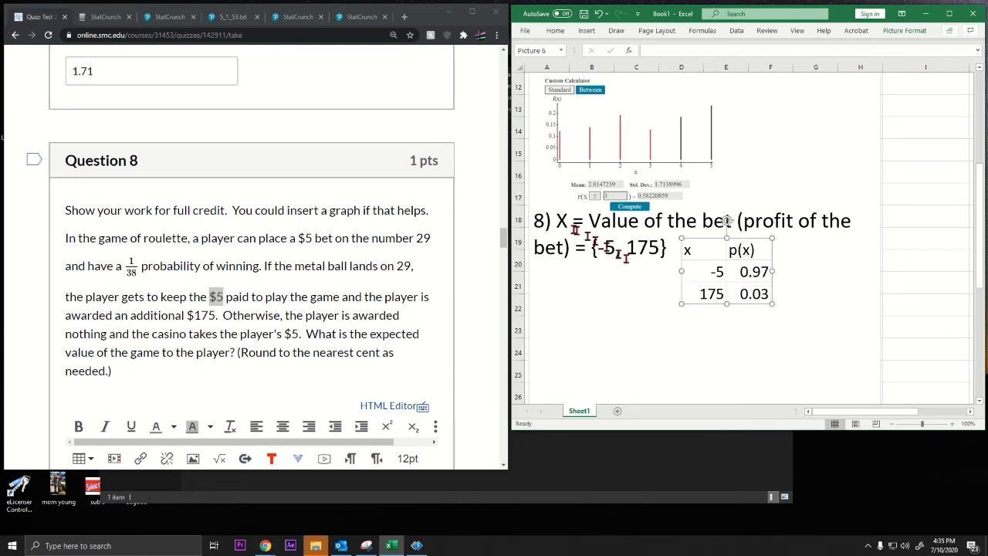
drag(561, 222, 663, 248)
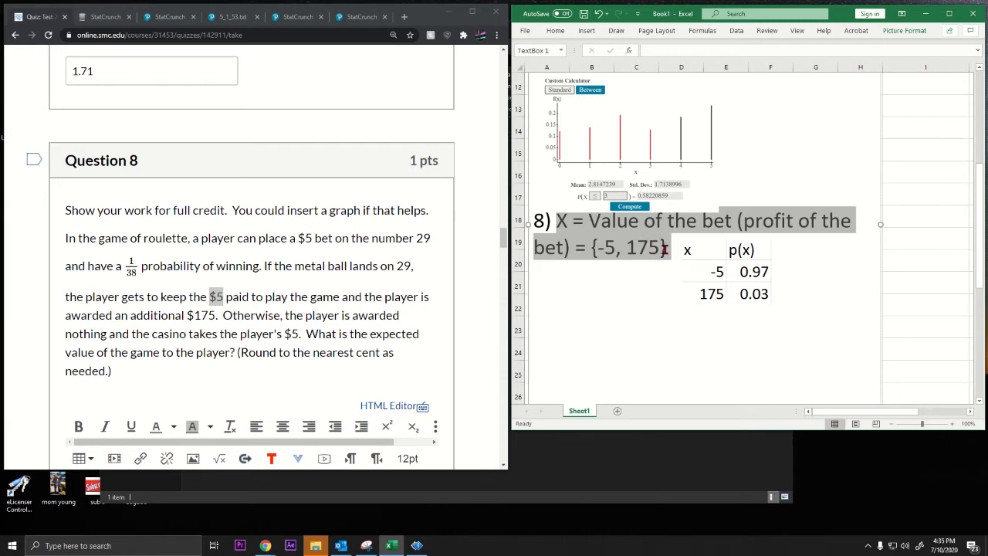
click(714, 267)
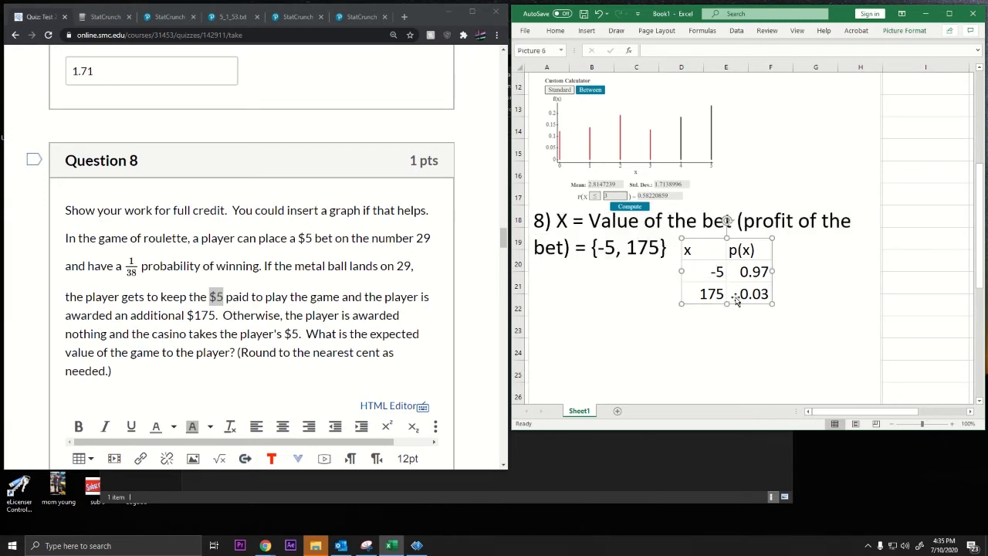
Step: Insert a table of two columns and three rows in Question 8's answer box, headed x and p(x)
scroll(347, 324, down, 2)
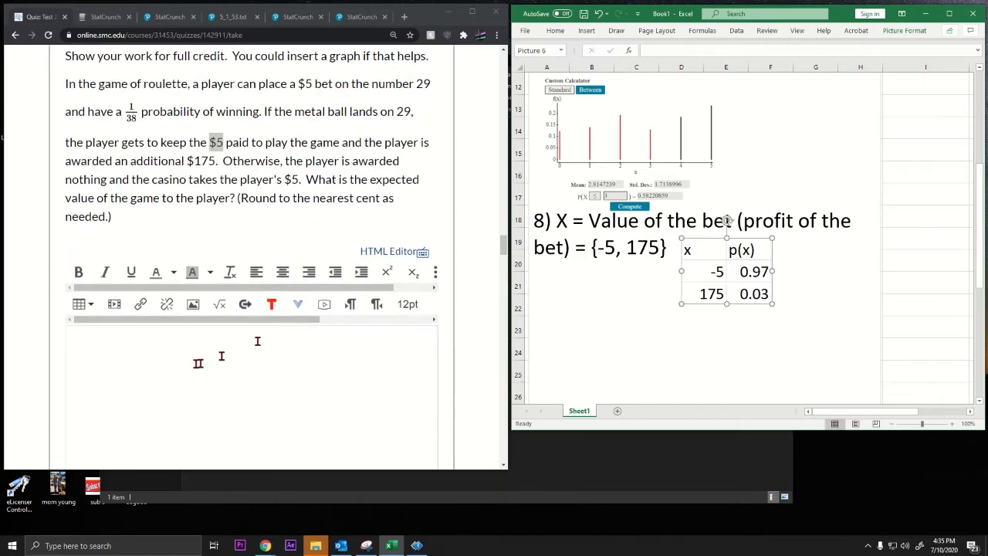
click(91, 306)
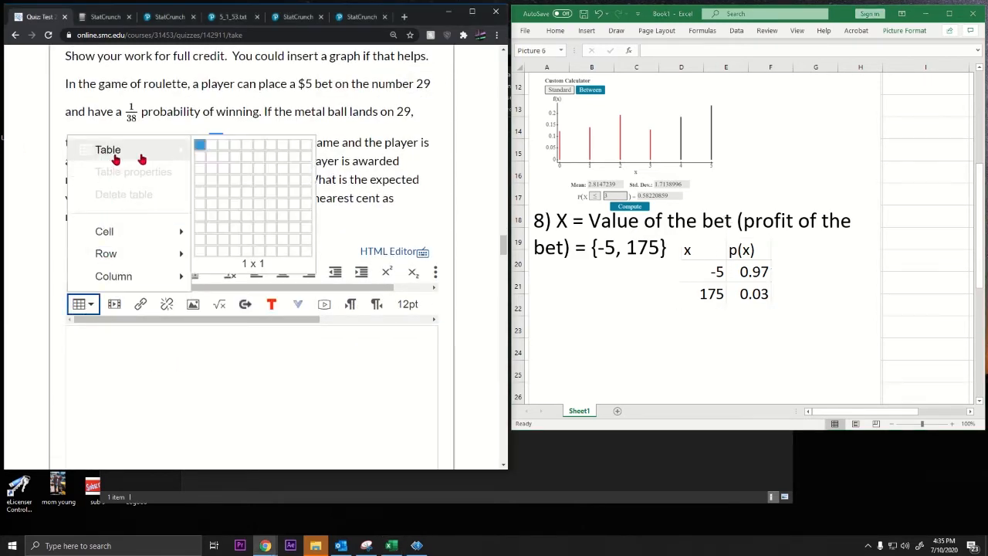
click(211, 164)
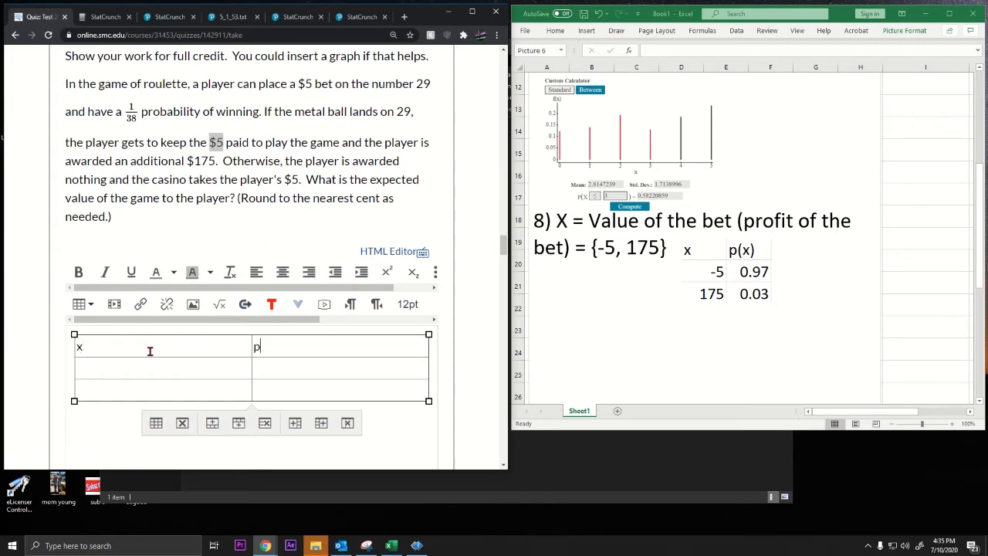
key(Return)
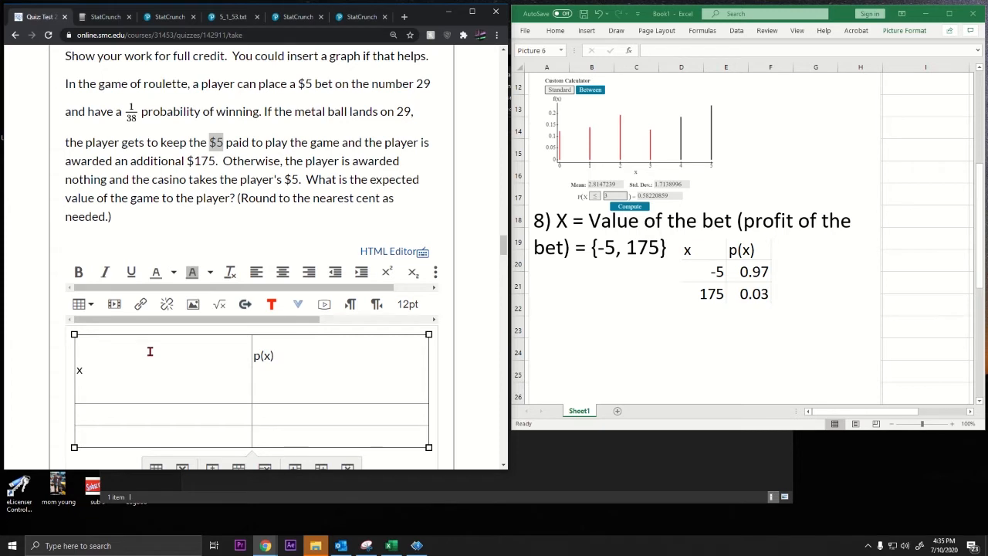
key(BackSpace)
Step: Fill the answer table's rows with -5 and .97, and 175 and .03
click(162, 366)
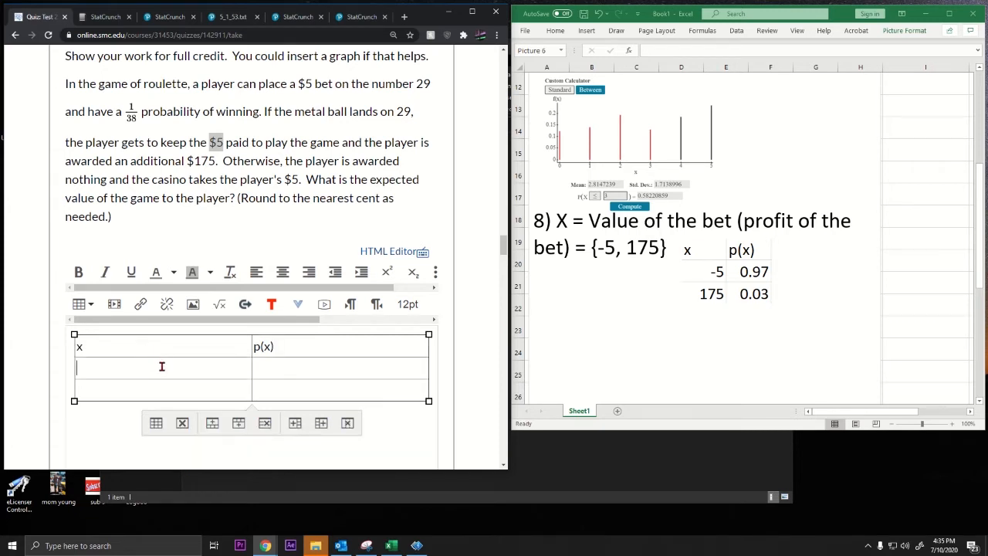
text(-5)
click(352, 367)
click(226, 392)
text(175)
click(349, 395)
text(.)
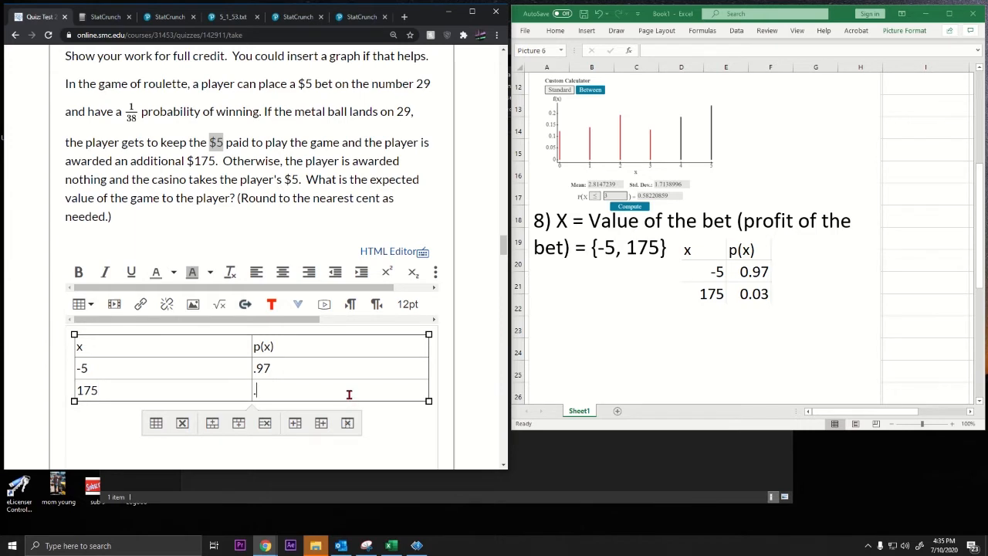
text(03)
click(375, 419)
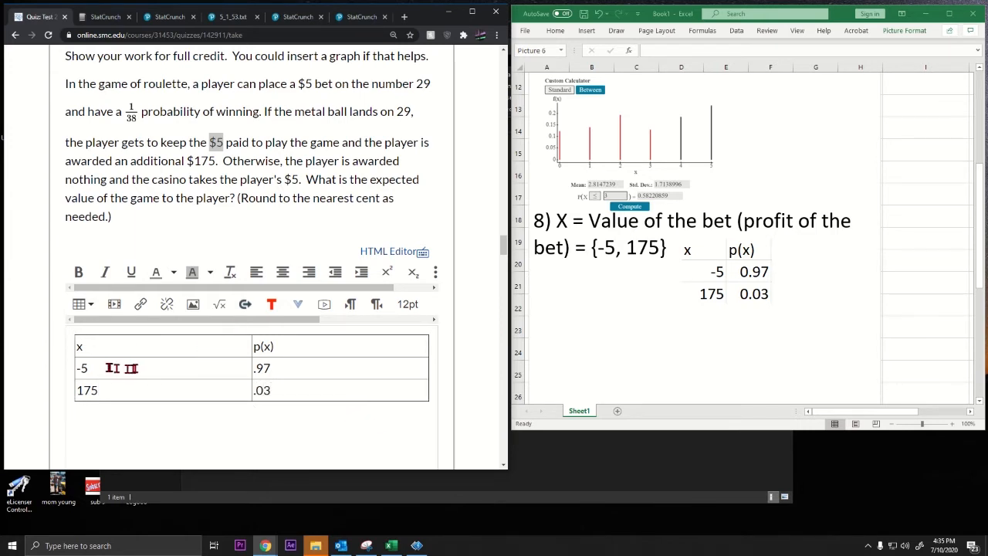
Step: Narrow the answer table so its two columns fit closely around their values
click(424, 344)
drag(429, 335, 238, 339)
click(291, 378)
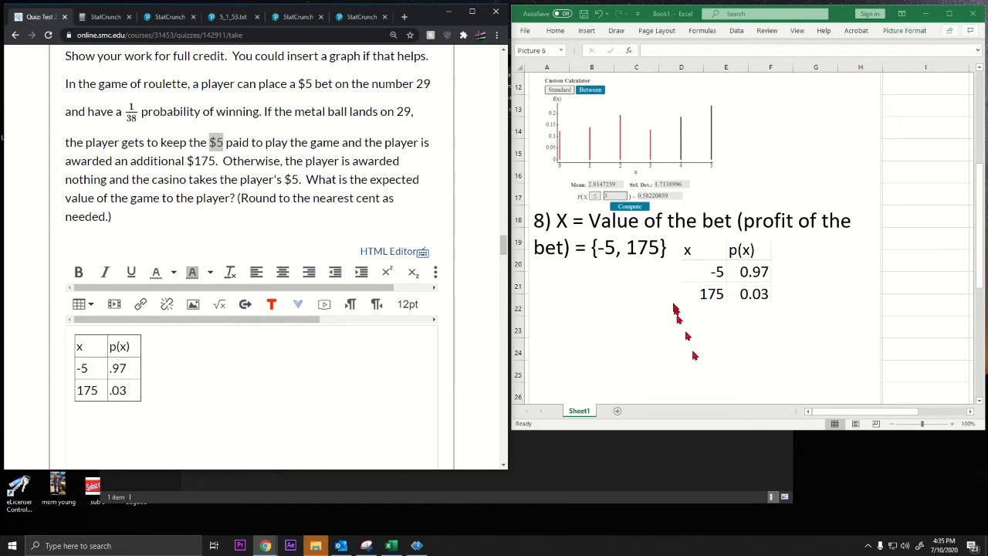
Step: Write "Expected value of the game to the player = -5(0.97) + 175(0.03) =" in the notes below the table image
click(784, 294)
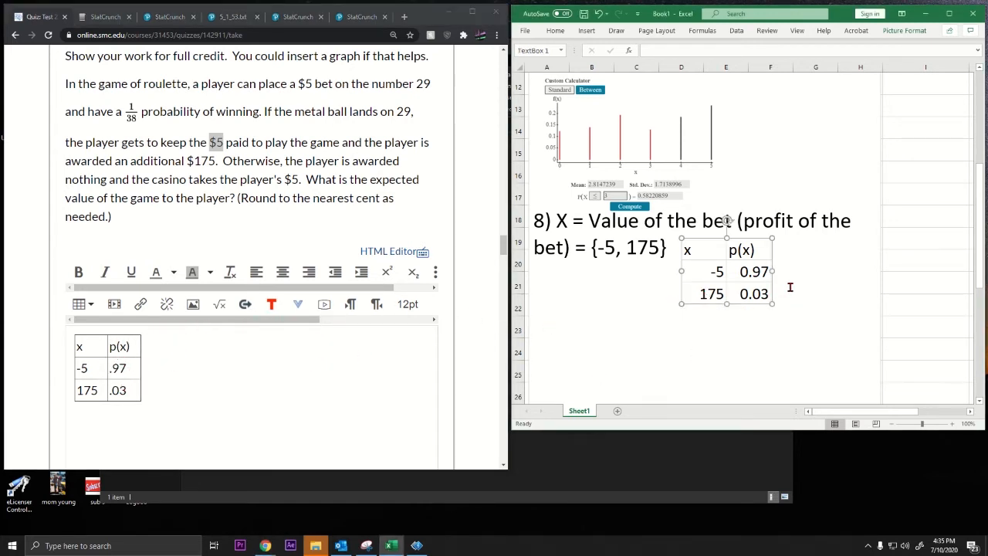
click(788, 288)
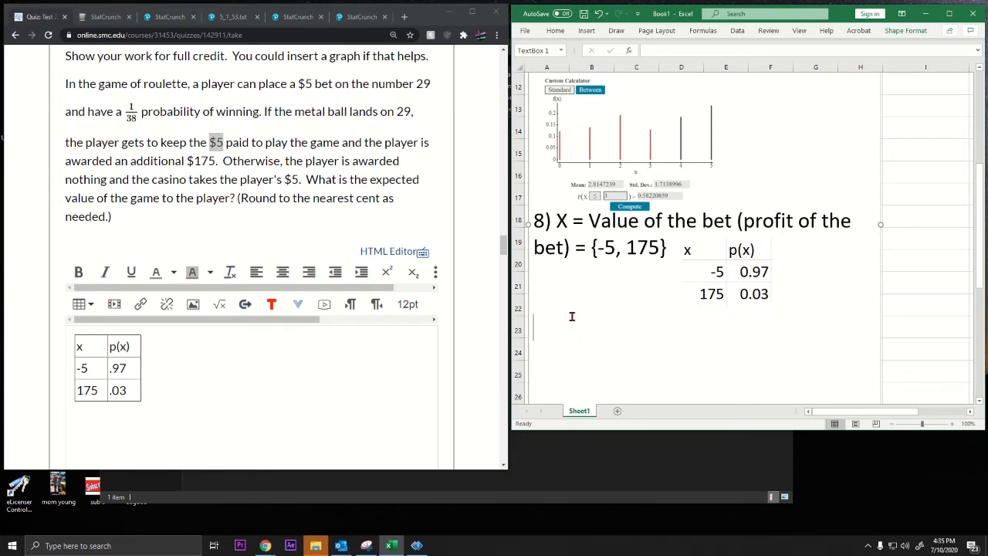
text(Expected valuke of)
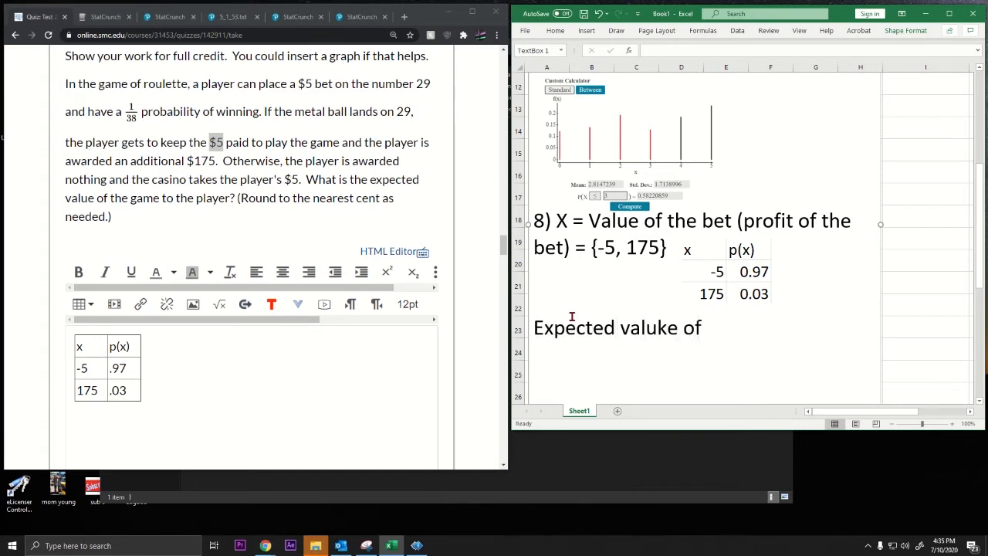
text( the game to the )
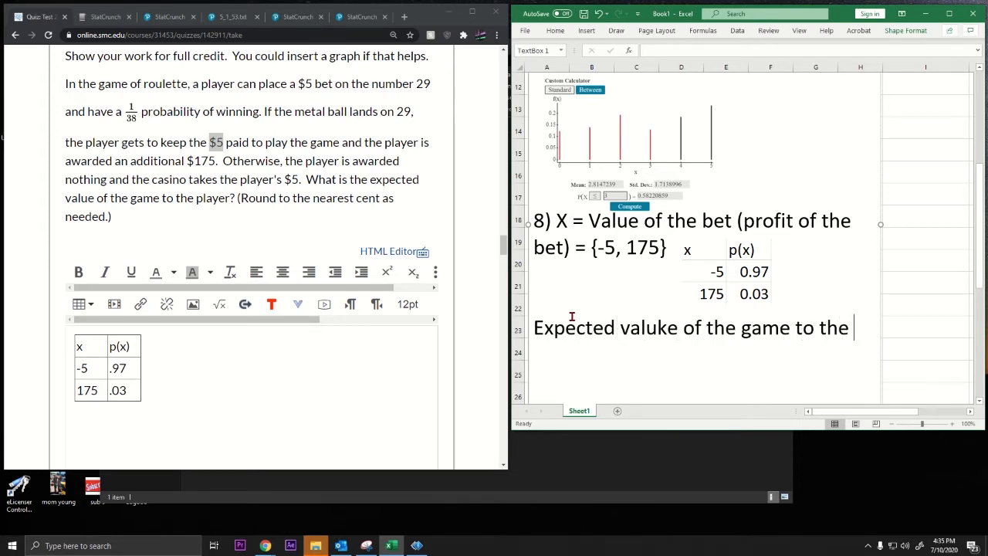
text(player =)
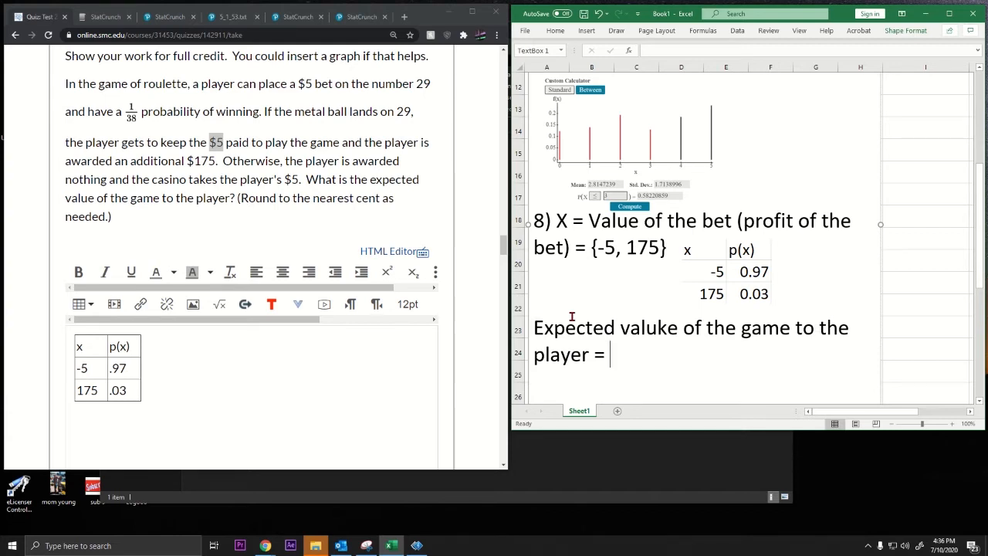
click(667, 328)
key(BackSpace)
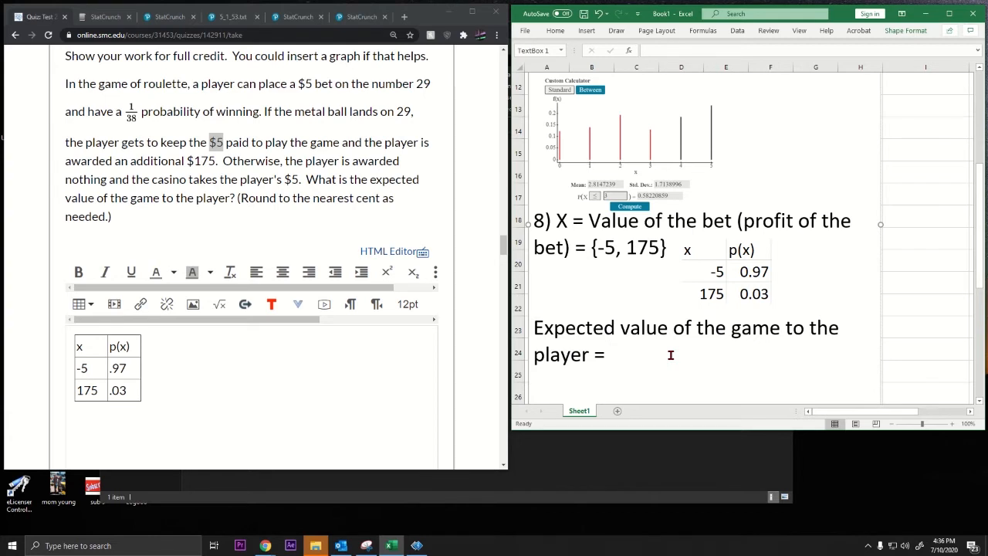
text(-5(0.97) + 175(0.03)
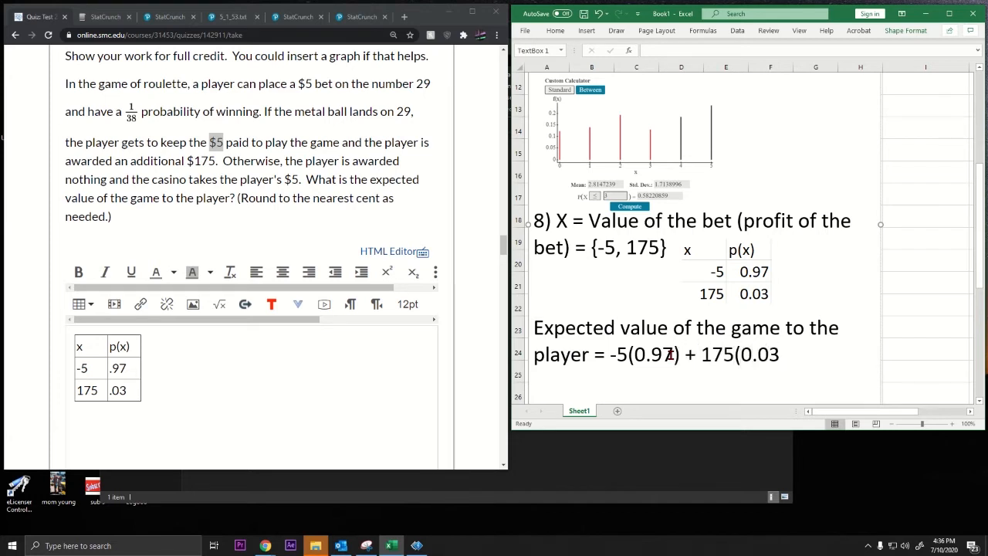
text() =)
Step: Calculate =-5*.97+175*.03 in cell I24 and widen column I slightly
double_click(914, 349)
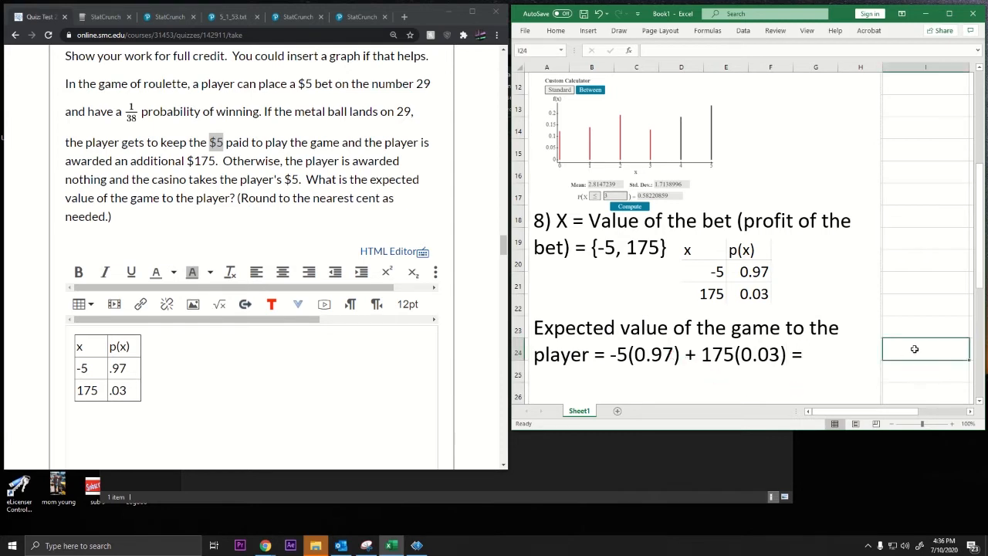
text(=)
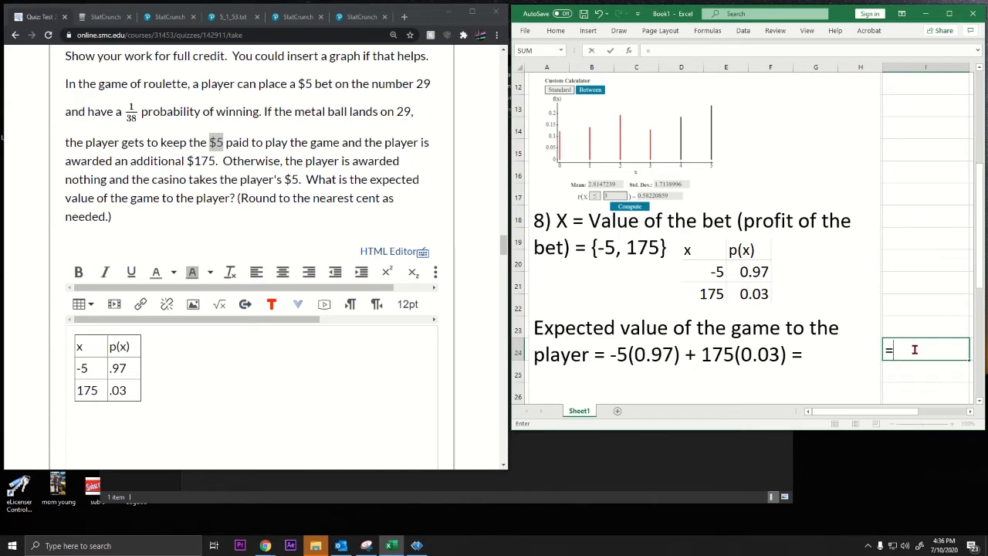
text(-5*.97+175*.03)
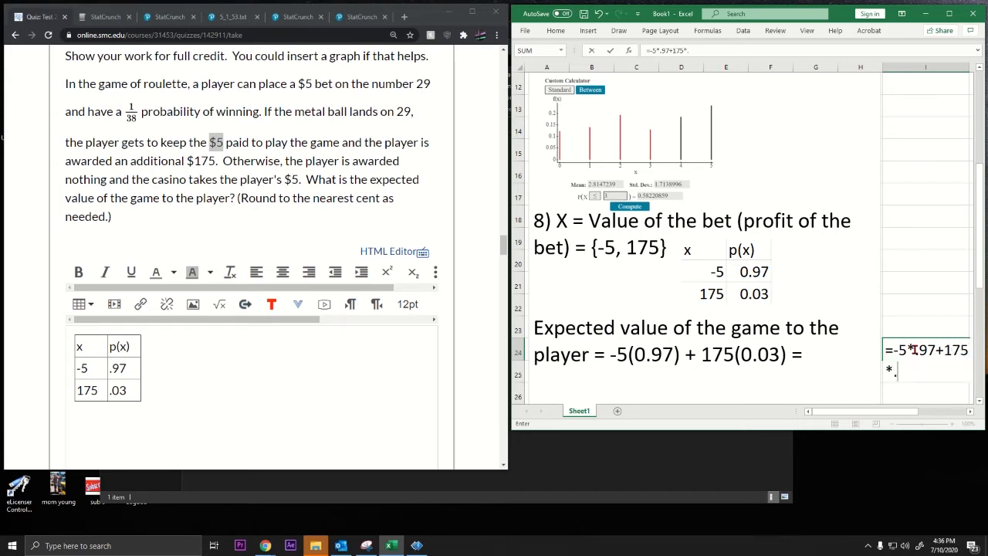
key(Return)
click(913, 349)
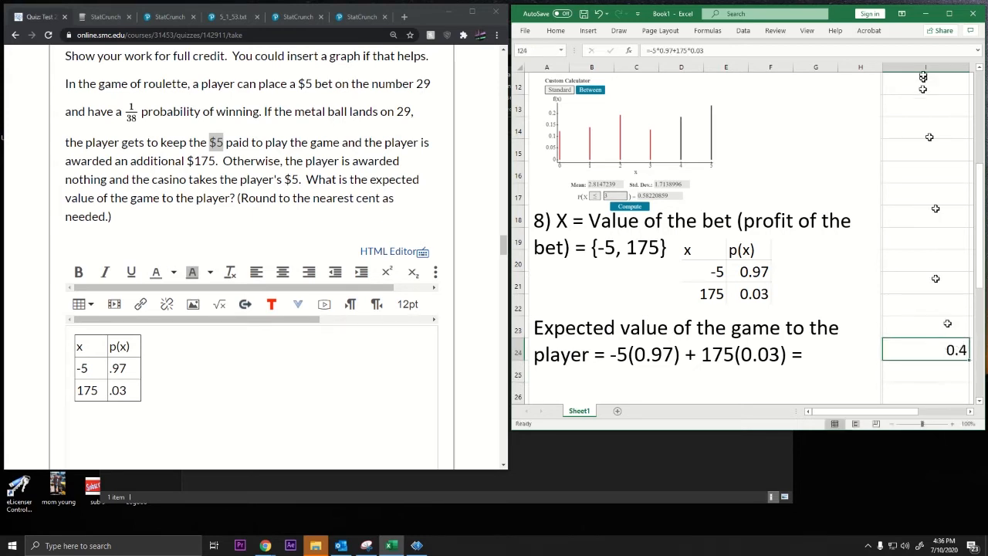
drag(968, 68, 980, 71)
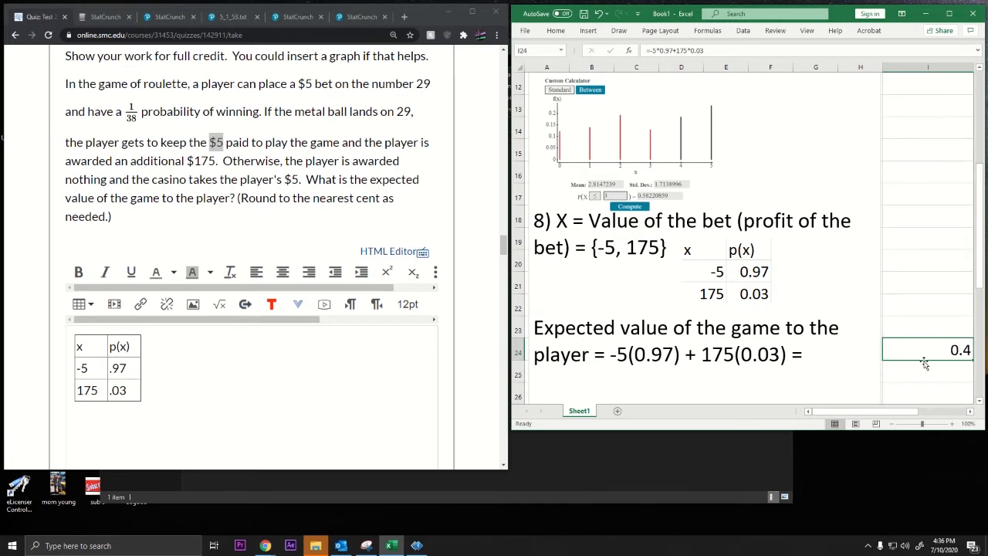
Step: Enter 0.4 as the result at the end of the expected value equation in the notes
click(818, 357)
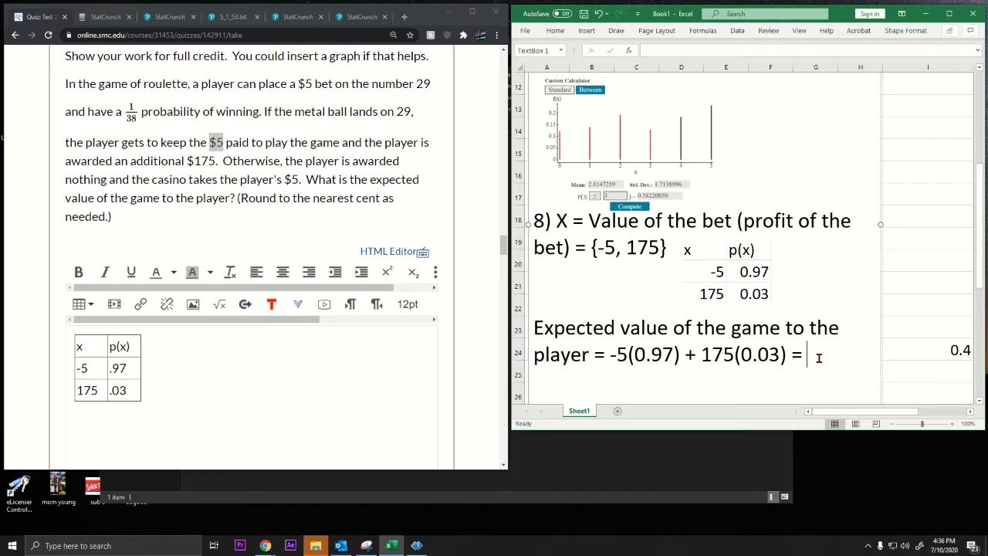
text(0.4)
click(940, 349)
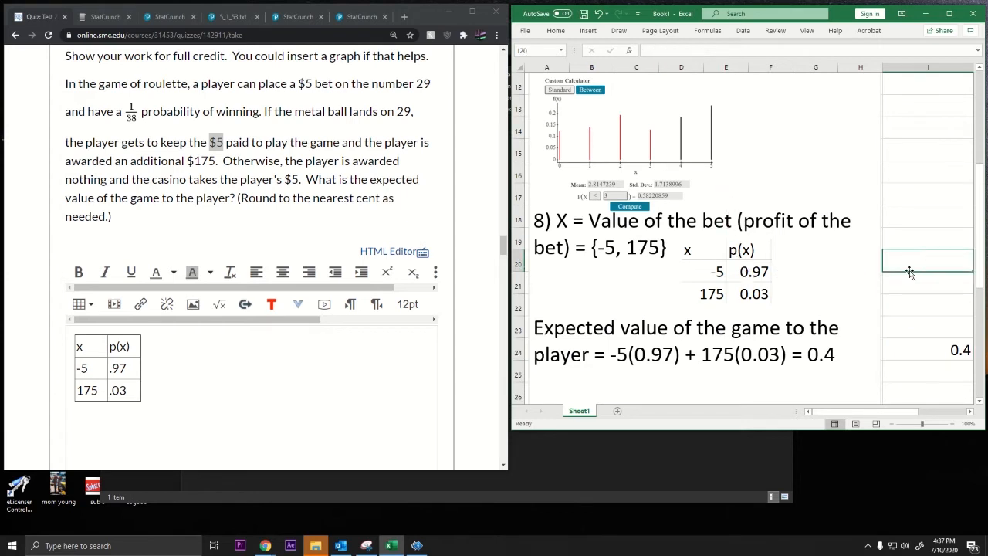
Step: Widen column E so the probabilities in the source table below the notes show four decimal places
scroll(887, 324, down, 5)
click(727, 321)
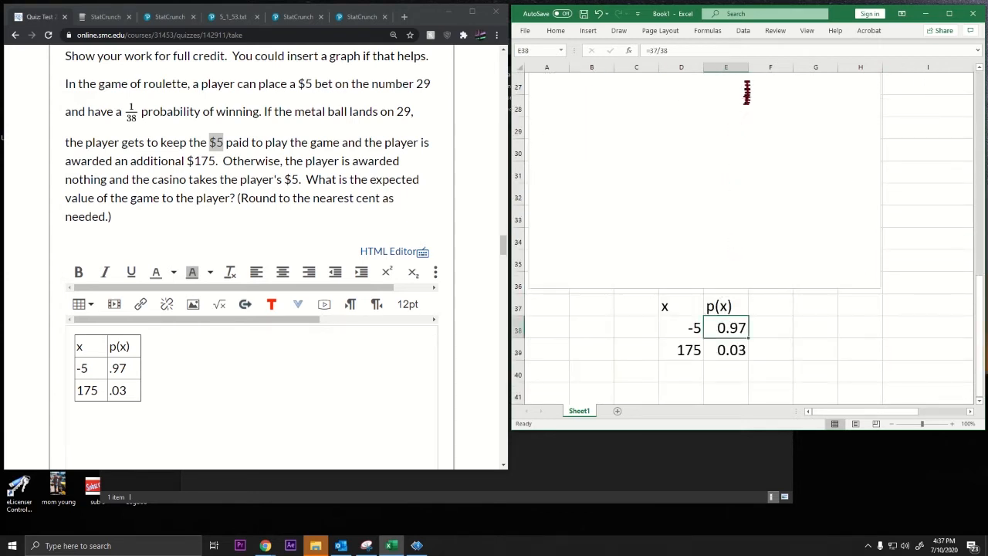
mouse_move(748, 67)
mouse_down()
mouse_move(766, 69)
mouse_move(758, 72)
mouse_up()
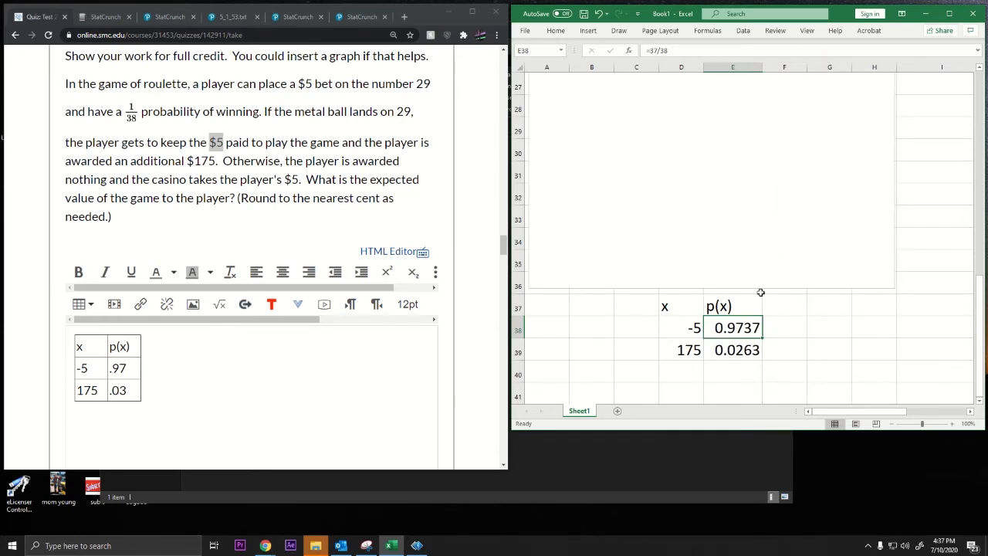
click(739, 351)
click(737, 330)
Step: Recalculate the expected value in cell I24 with exact fractions as =-5*(37/38)+175*(1/38), accepting the proposed formula correction
scroll(794, 319, up, 4)
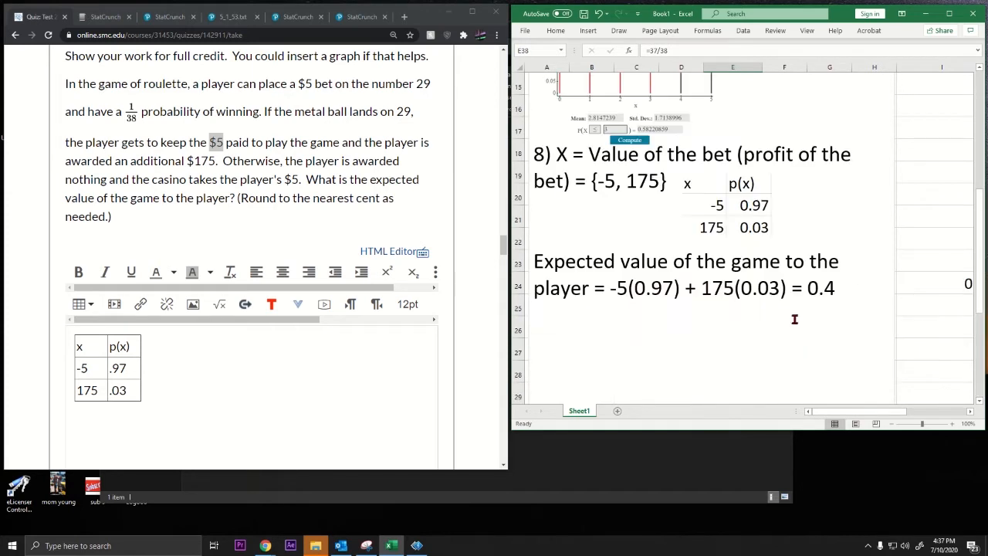
click(922, 284)
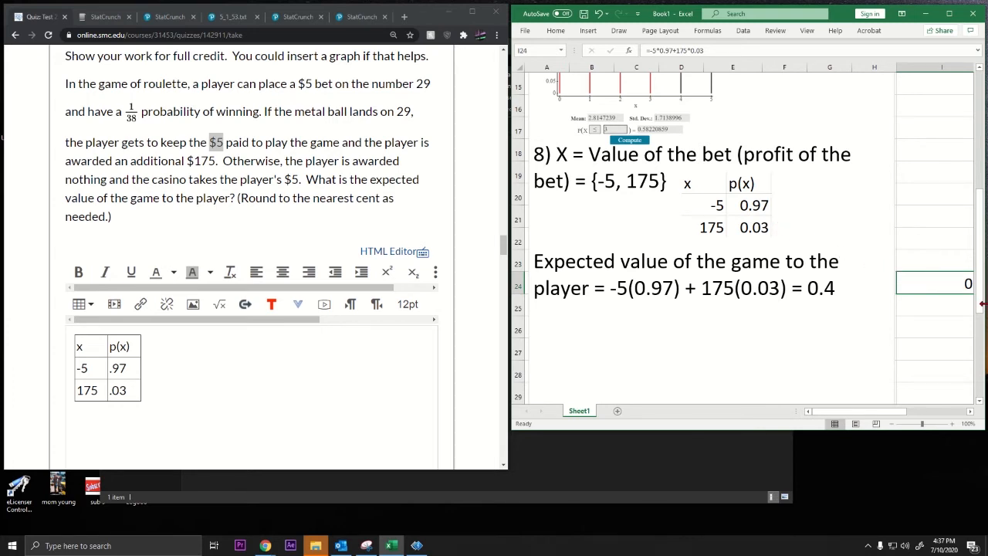
text(-5)
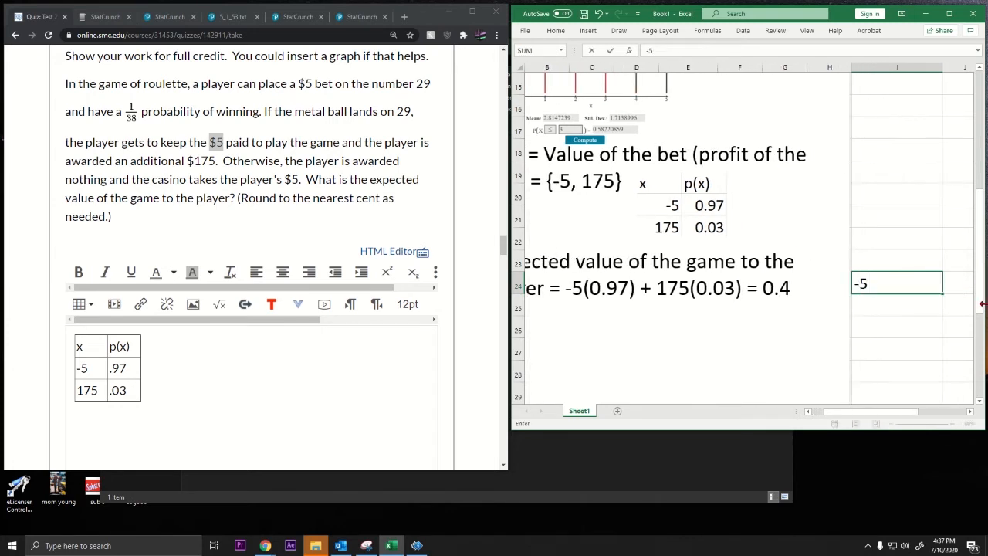
key(BackSpace)
key(BackSpace)
text(=-5(37/28)
key(BackSpace)
key(BackSpace)
key(BackSpace)
key(BackSpace)
text(7/38))
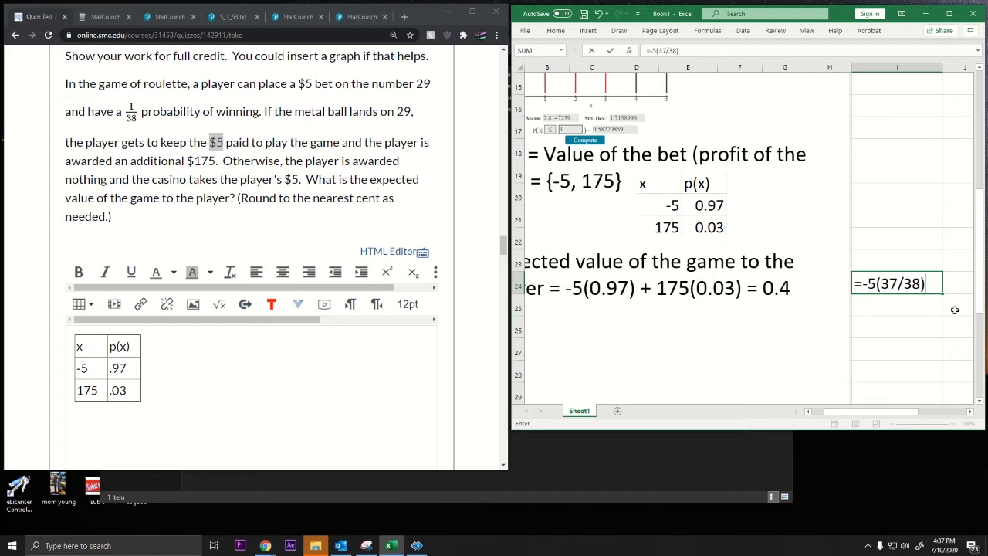
text(+175(1/)
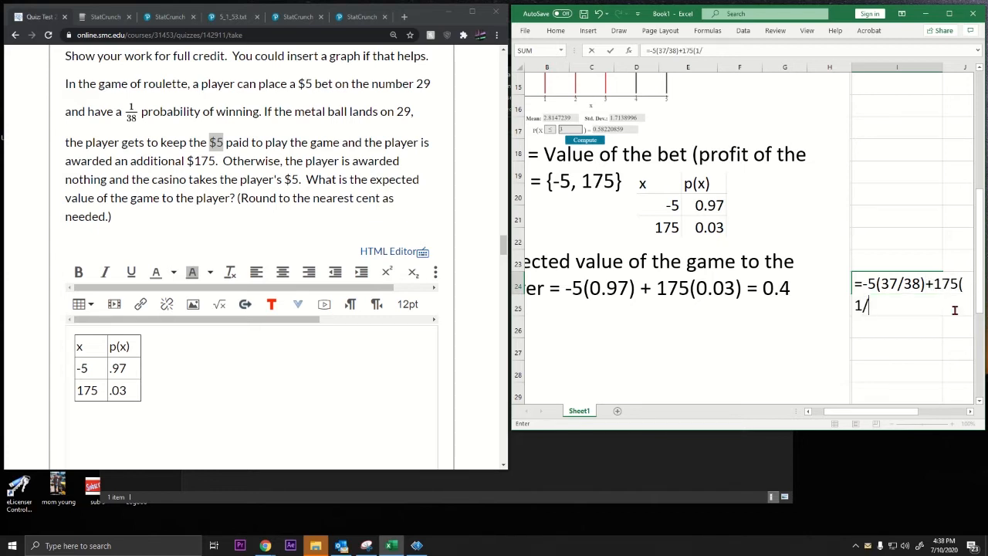
text(38))
key(Return)
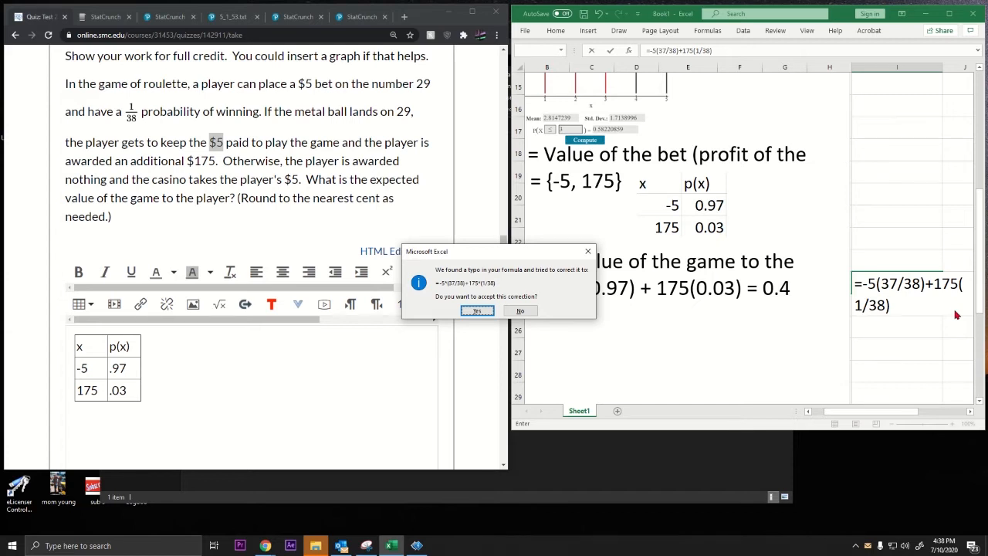
key(Return)
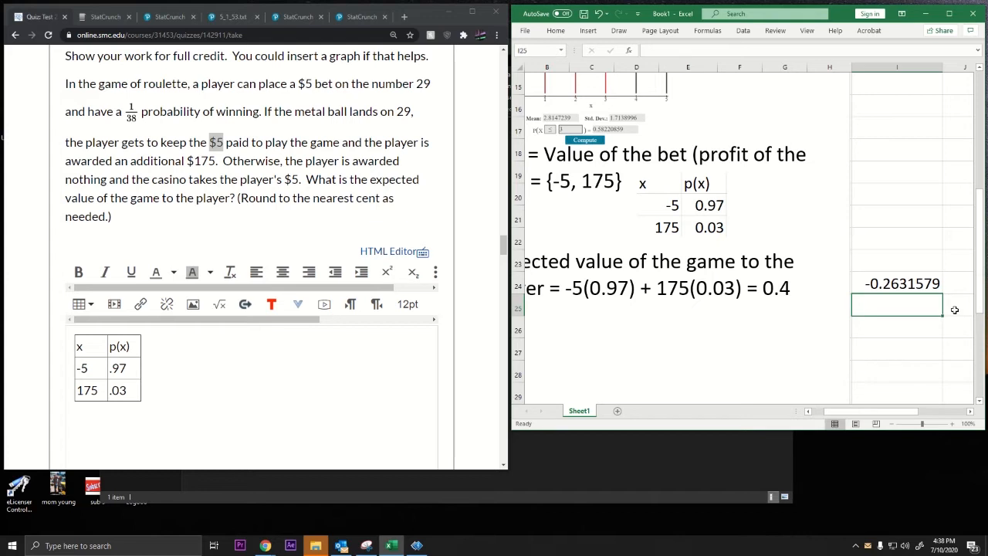
Step: Replace the result at the end of the expected value equation in the notes with -0.263
click(869, 283)
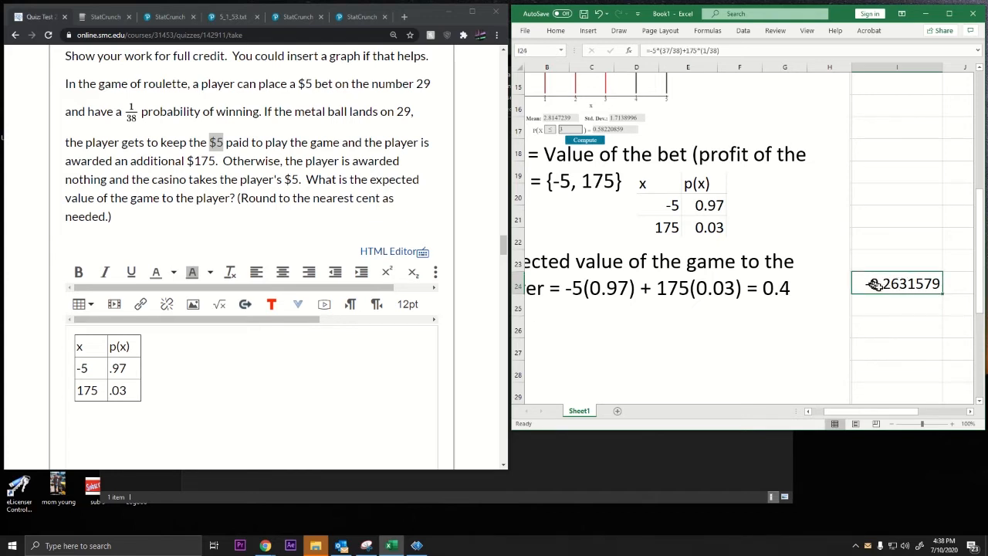
click(806, 301)
key(BackSpace)
key(BackSpace)
key(BackSpace)
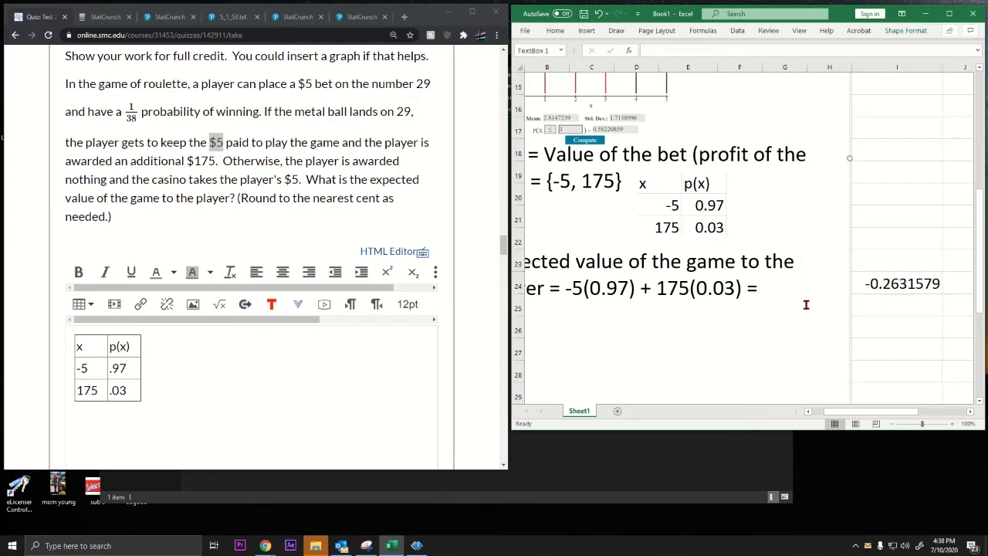
text(-0.263)
double_click(797, 287)
drag(797, 287, 762, 287)
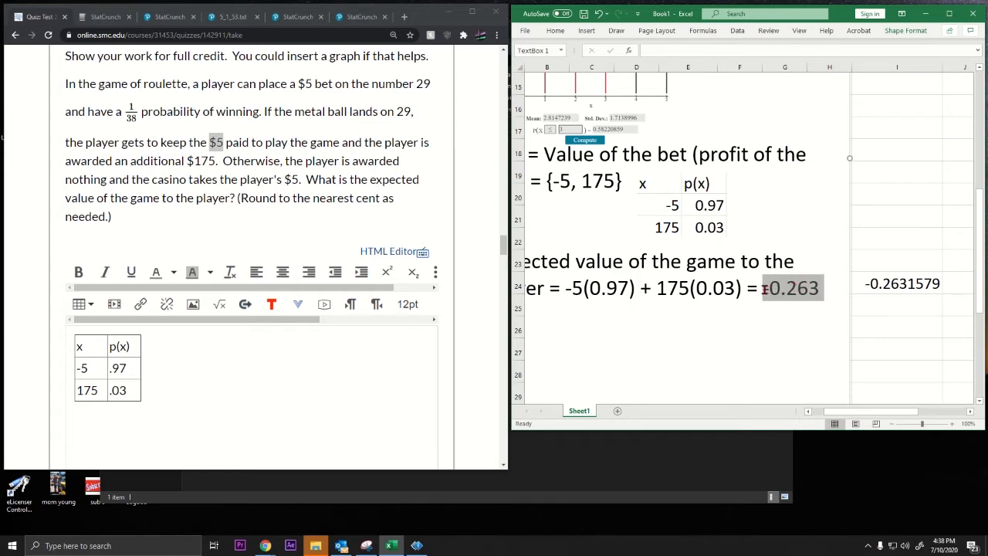
click(887, 284)
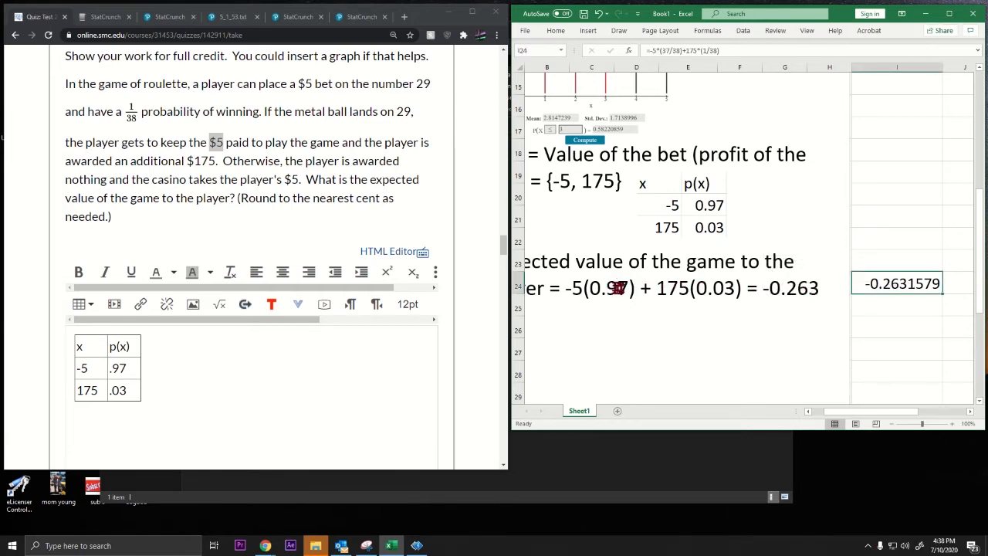
click(711, 210)
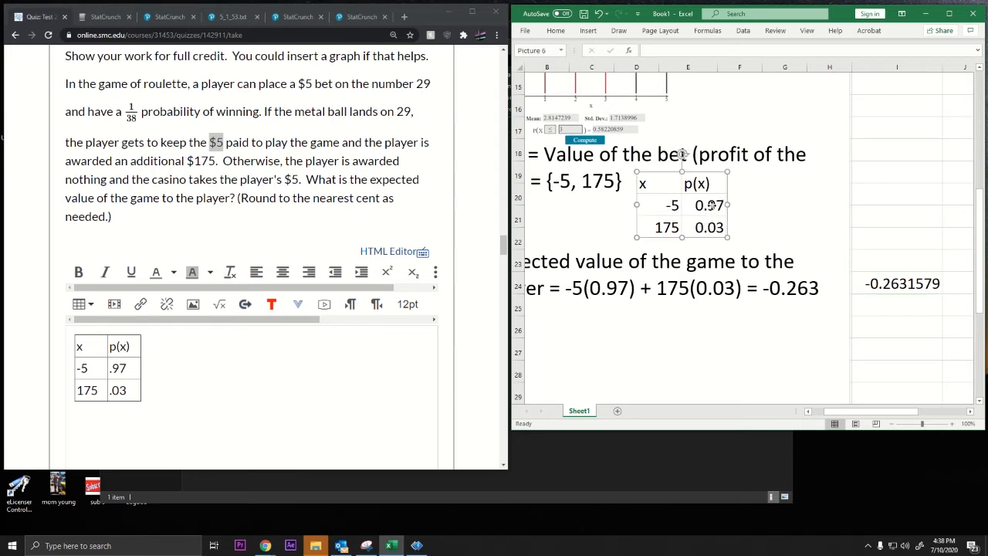
double_click(813, 288)
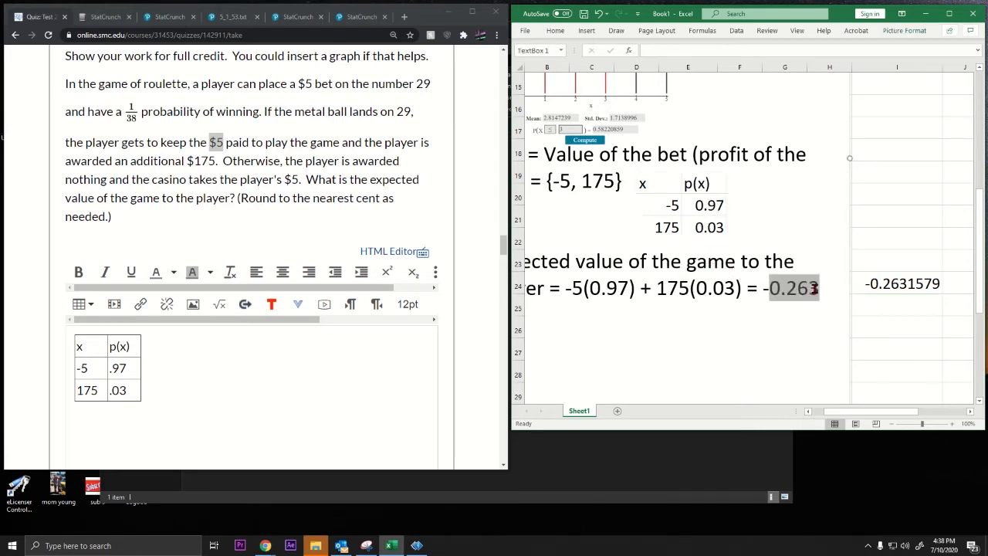
click(882, 304)
text(=)
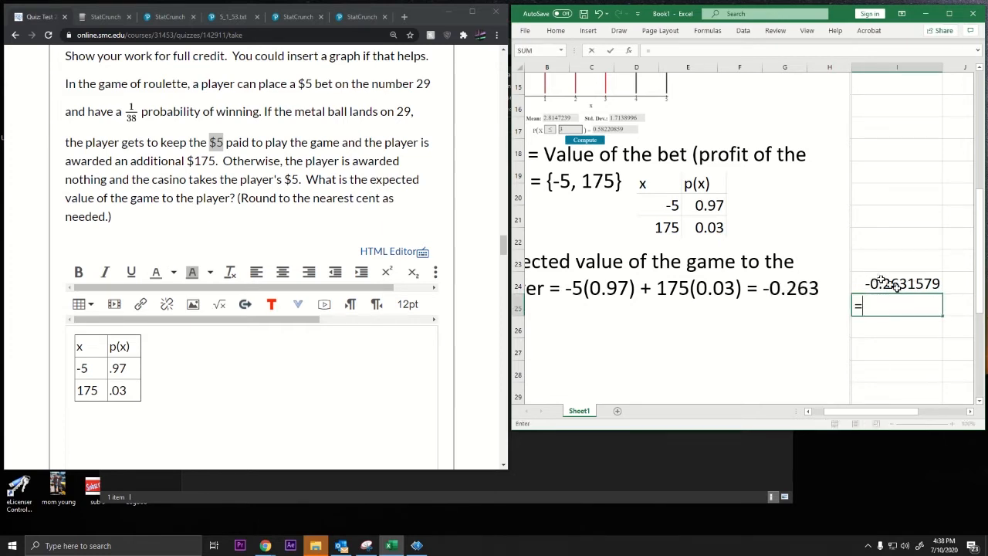
click(889, 285)
key(Escape)
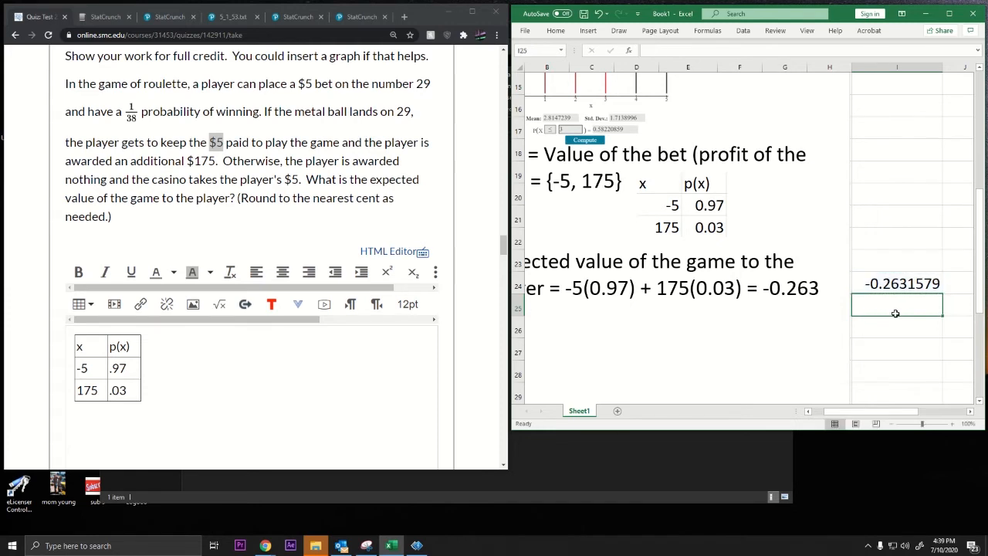
Step: Change the formula in cell I24 to use the rounded probabilities, =-5*(.97)+175*(.03)
click(898, 285)
click(679, 51)
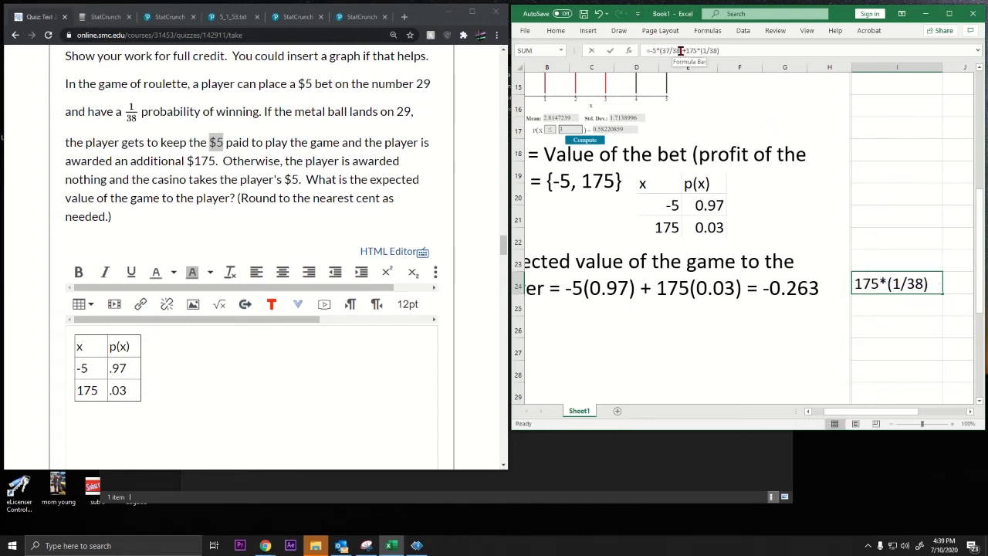
key(BackSpace)
key(BackSpace)
key(BackSpace)
key(BackSpace)
key(BackSpace)
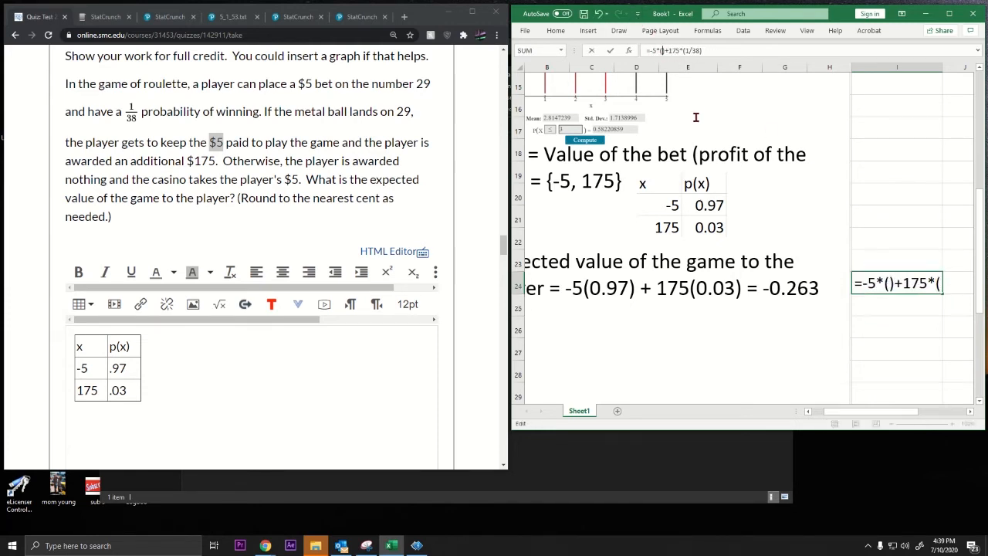
text(.97)
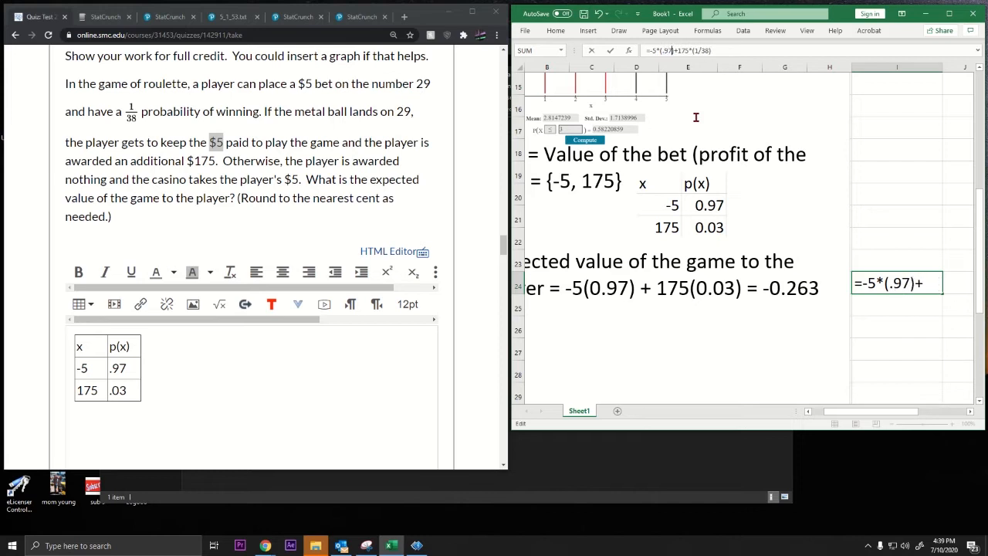
click(708, 51)
text())
key(BackSpace)
key(BackSpace)
key(BackSpace)
key(BackSpace)
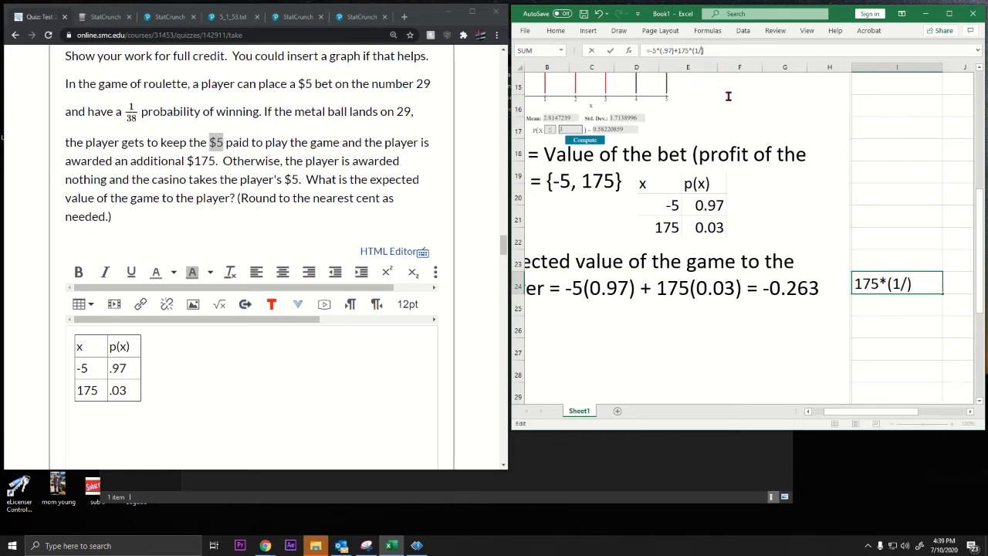
text(.03)
key(Return)
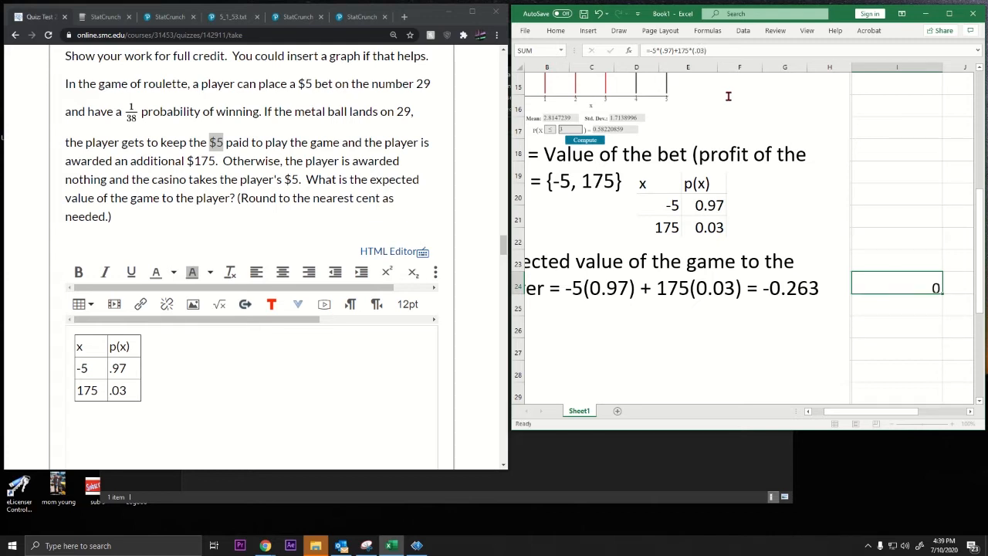
click(897, 283)
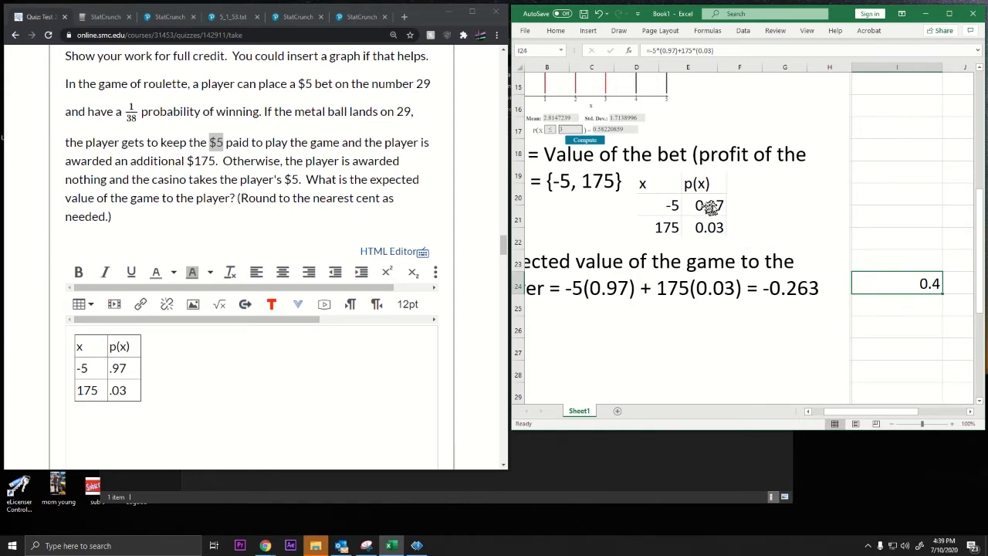
Step: Calculate the exact probabilities in column I, with =37/38 in cell I20 and =1/38 in cell I21
click(891, 196)
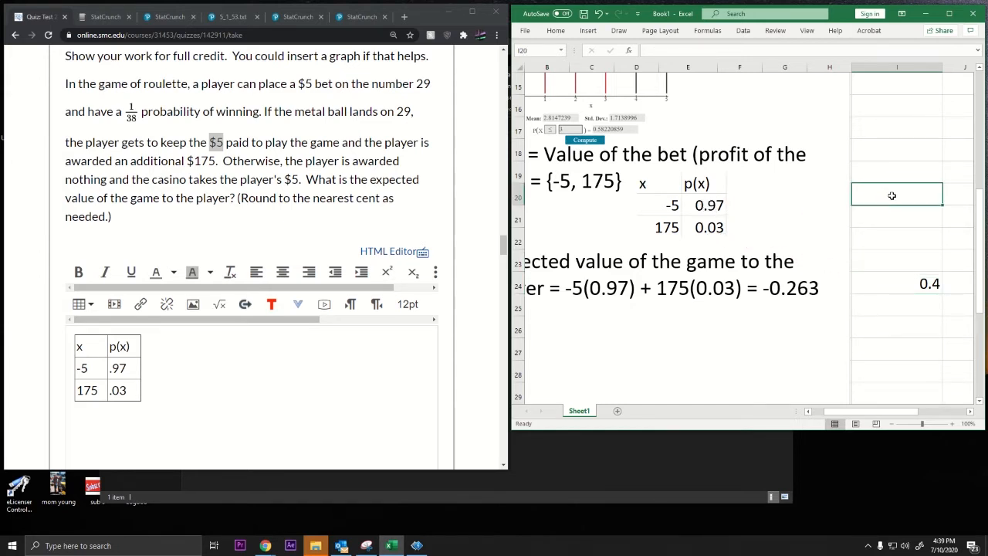
text(=37)
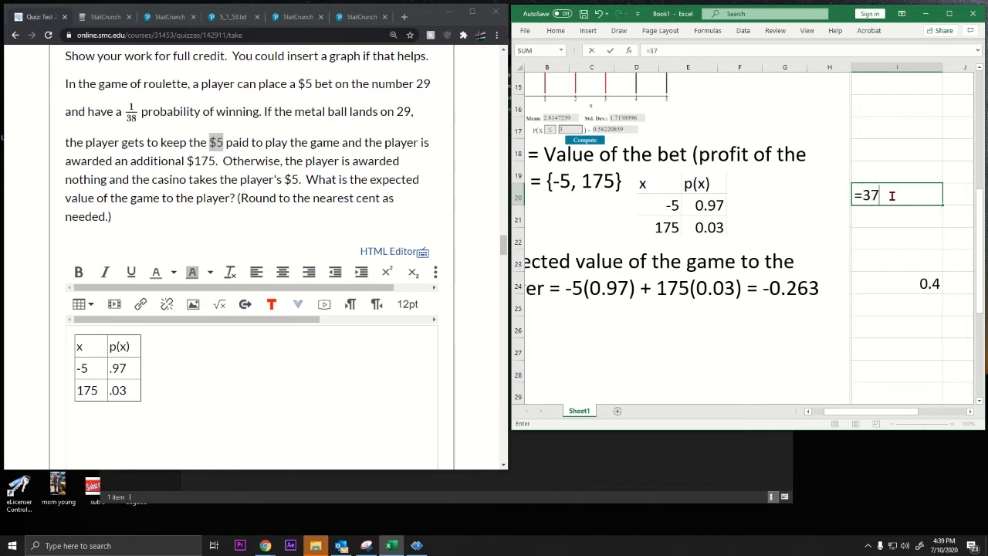
text(/38)
key(Return)
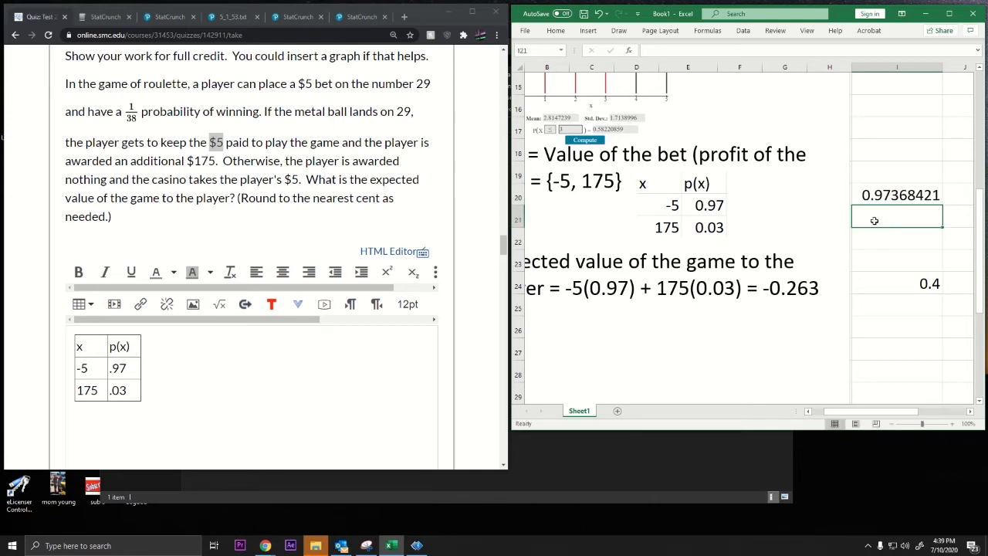
text(=1/38)
key(Return)
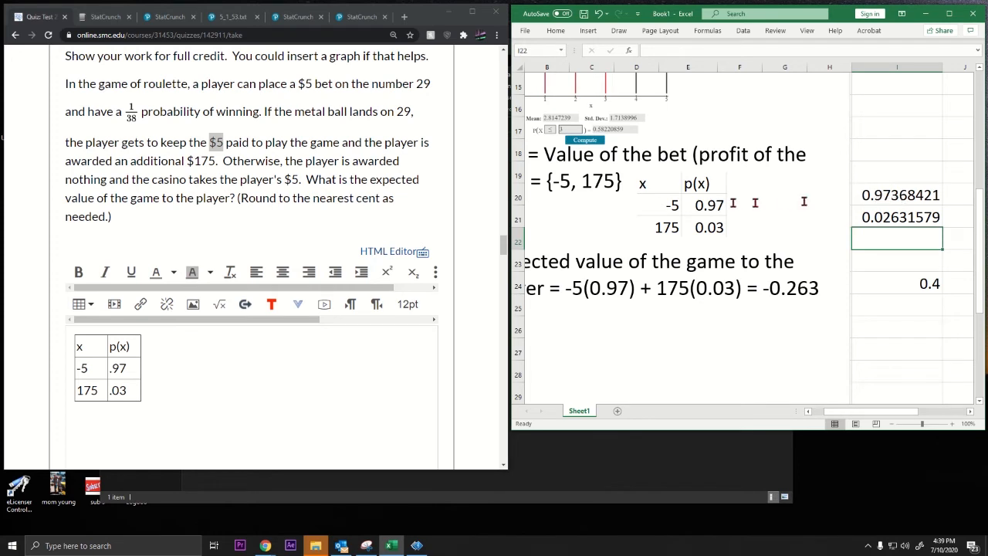
click(892, 199)
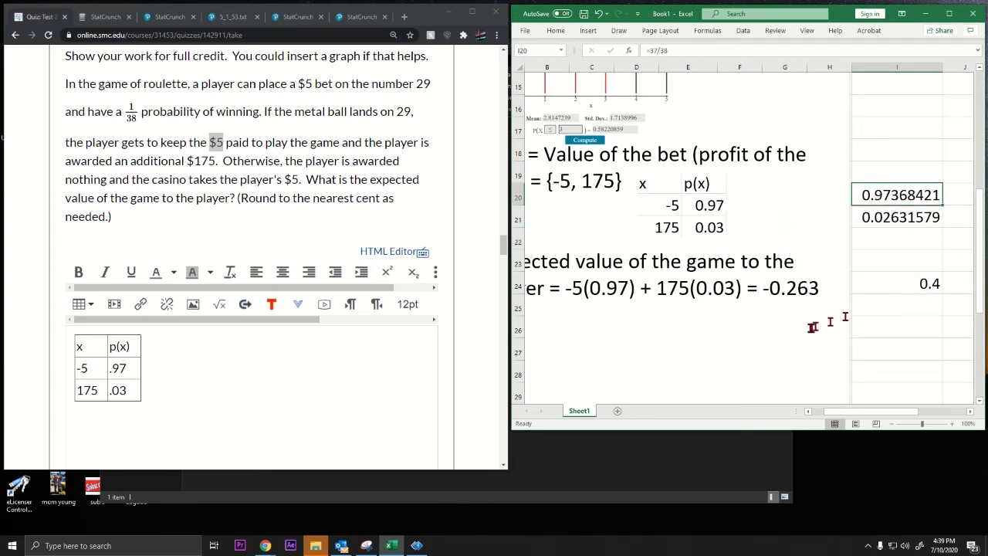
Step: Change the probabilities in the cell I24 formula to three decimals, giving =-5*(0.974)+175*(0.026)
scroll(909, 282, down, 5)
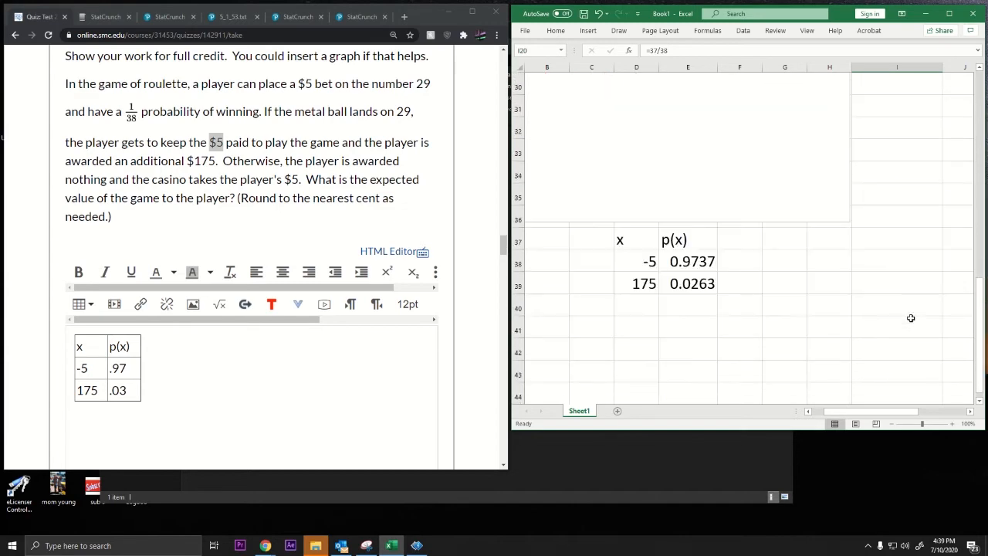
scroll(910, 318, up, 7)
scroll(911, 318, down, 2)
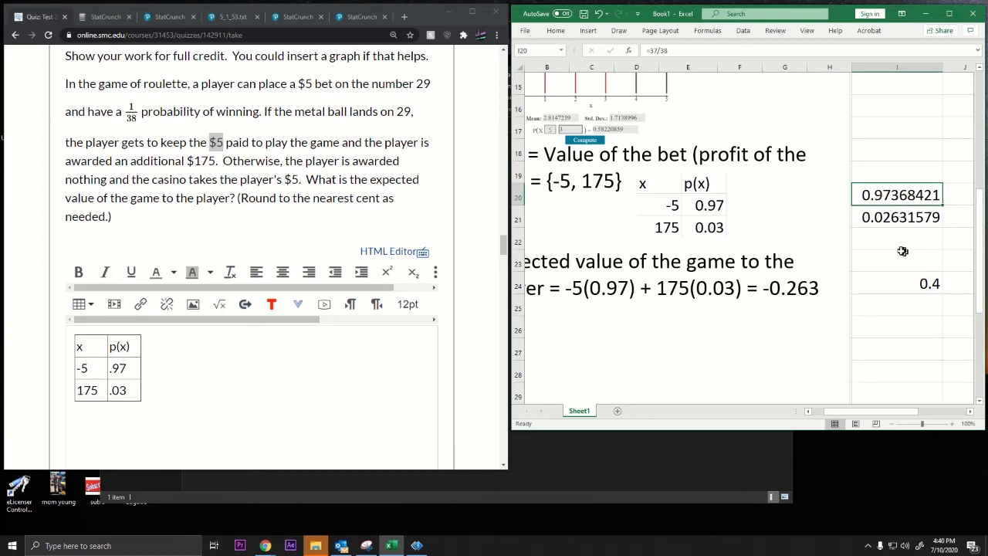
click(899, 281)
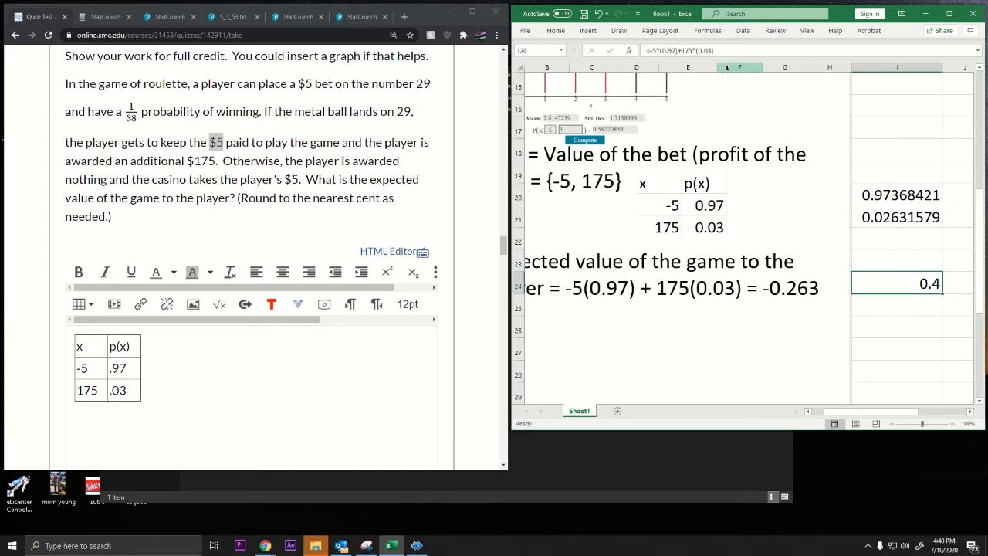
click(674, 50)
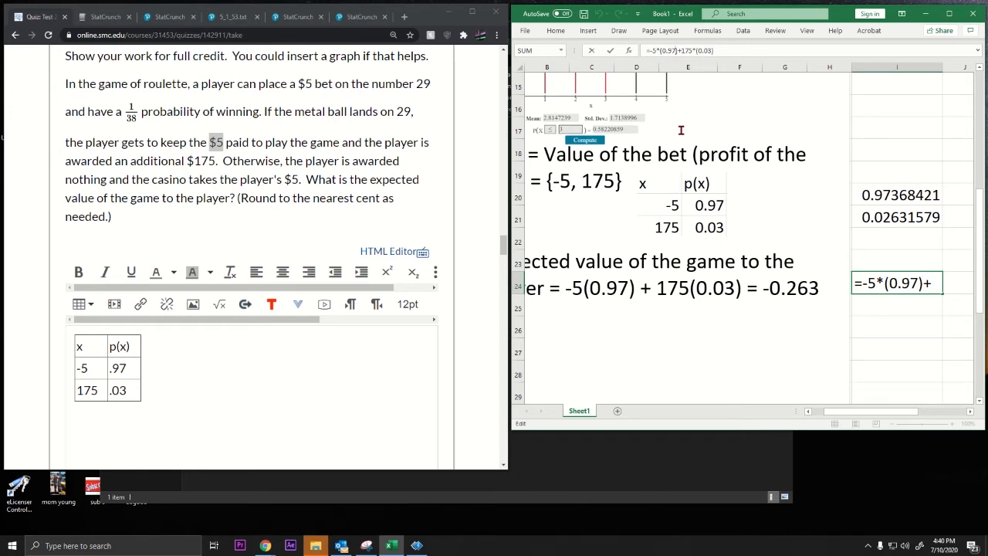
text(4)
click(714, 50)
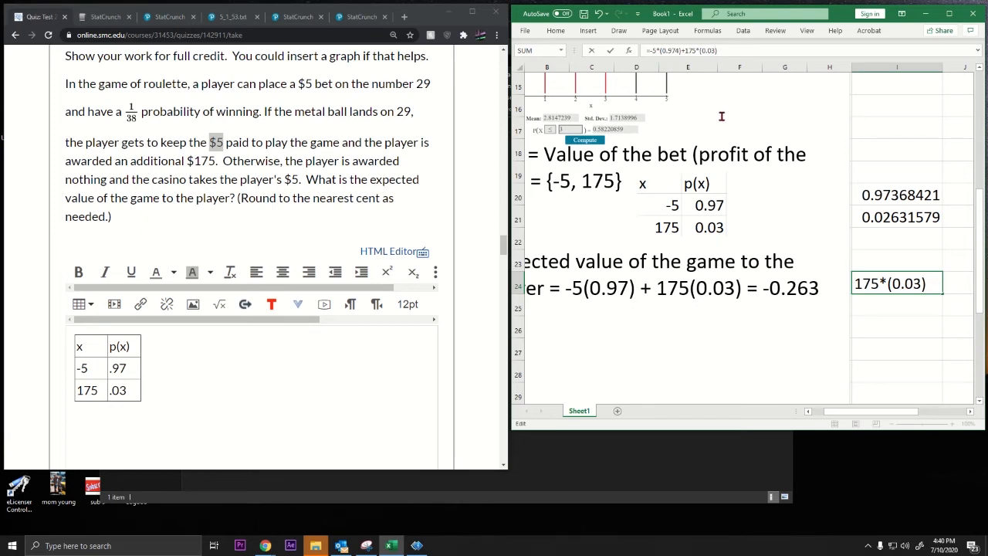
key(BackSpace)
text(26)
key(Return)
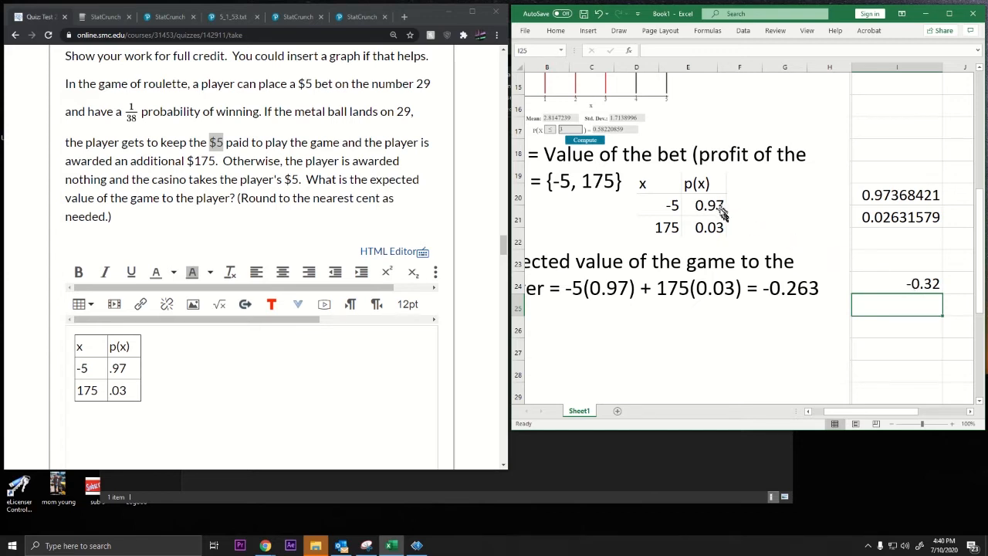
Step: Replace the probability for x = -5 in cell E38 of the table below the notes with 37/38
click(679, 195)
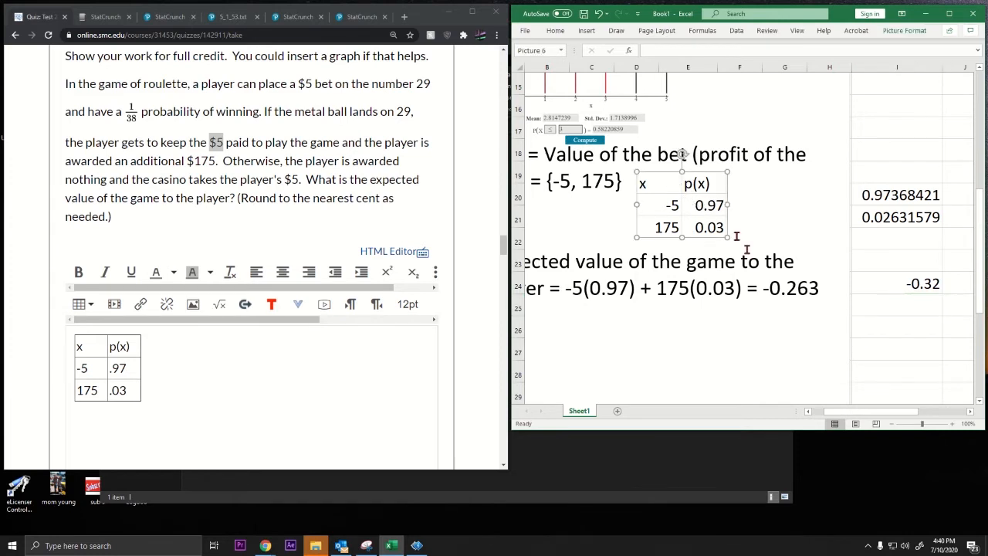
scroll(771, 328, down, 6)
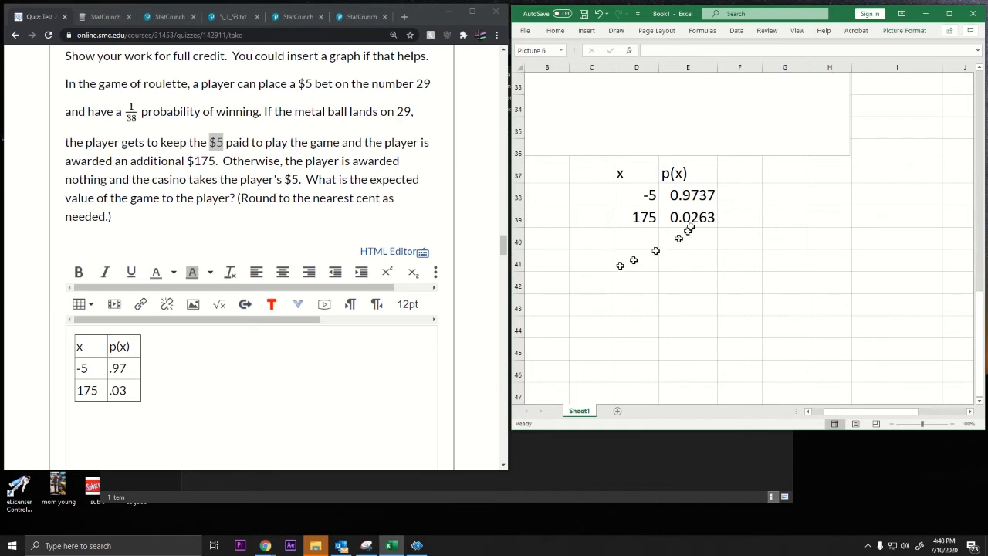
click(702, 195)
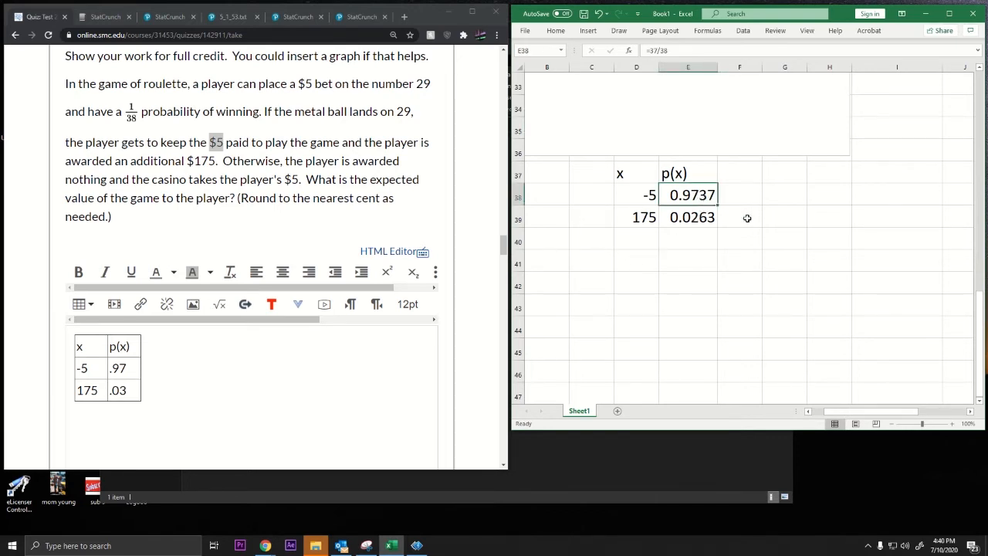
text(37/38)
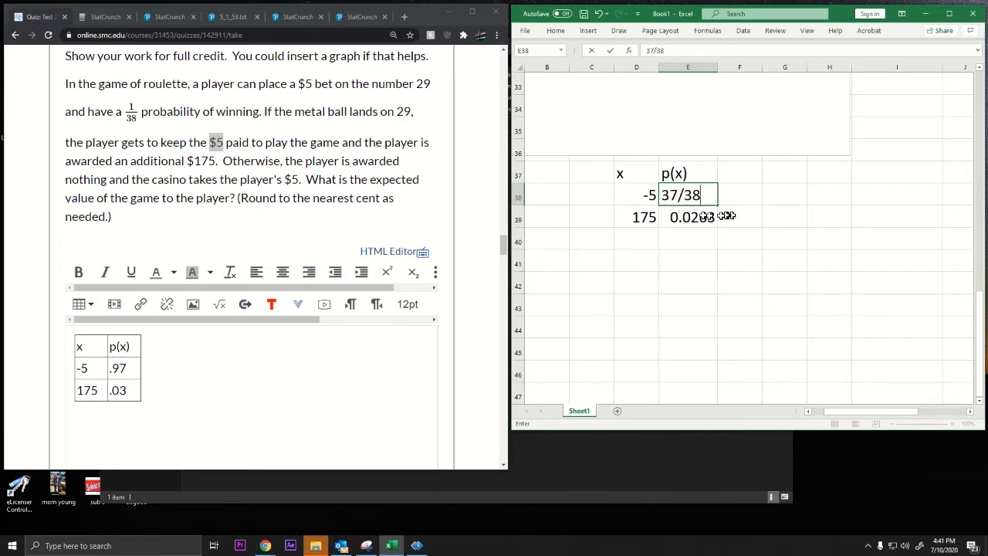
key(Return)
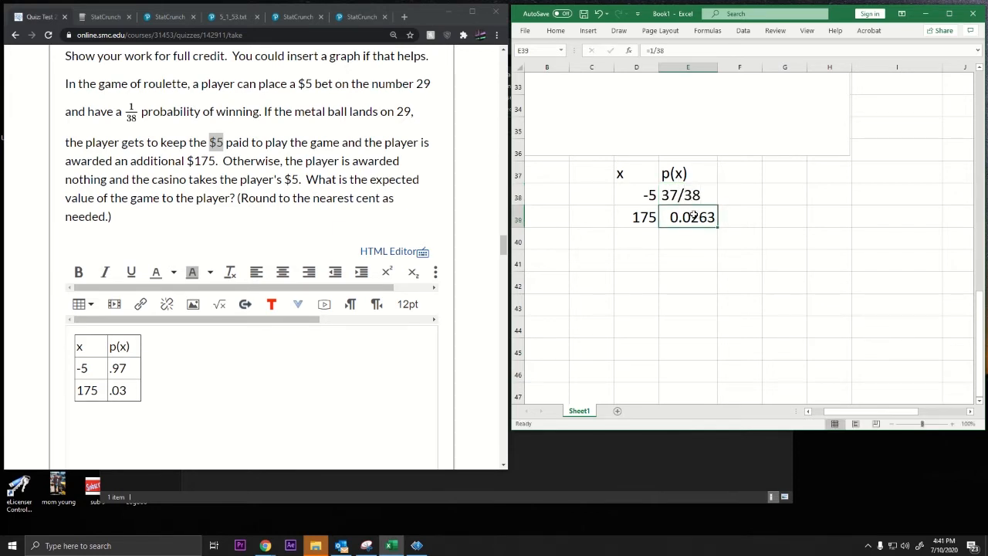
Step: Format cell E39 as Text and enter 1/38 as the probability for x = 175
text(1/38)
key(Return)
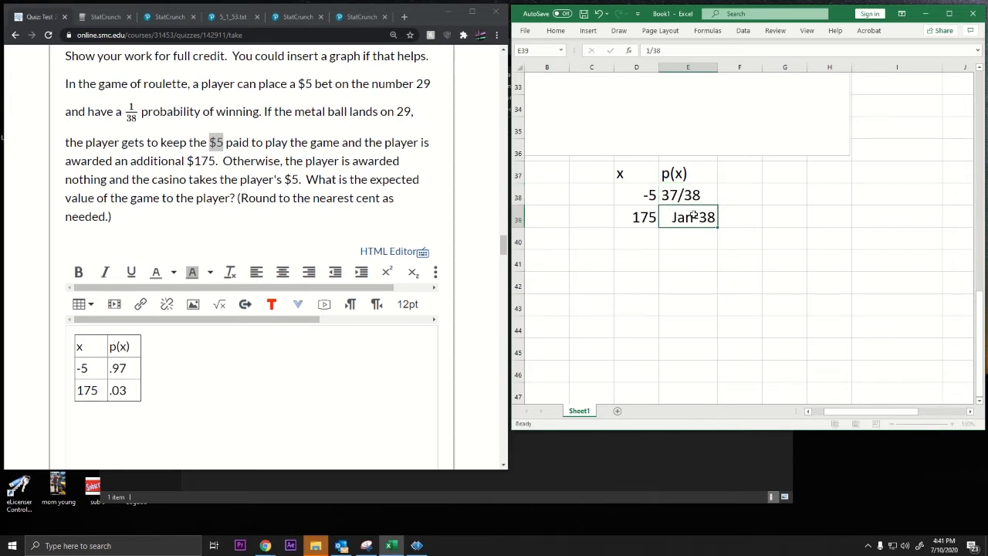
click(694, 217)
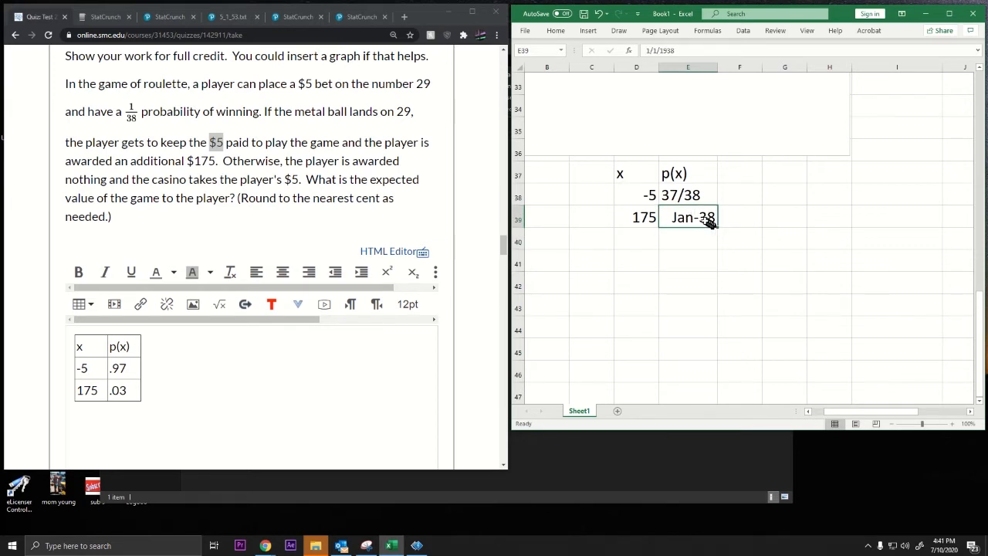
right_click(703, 221)
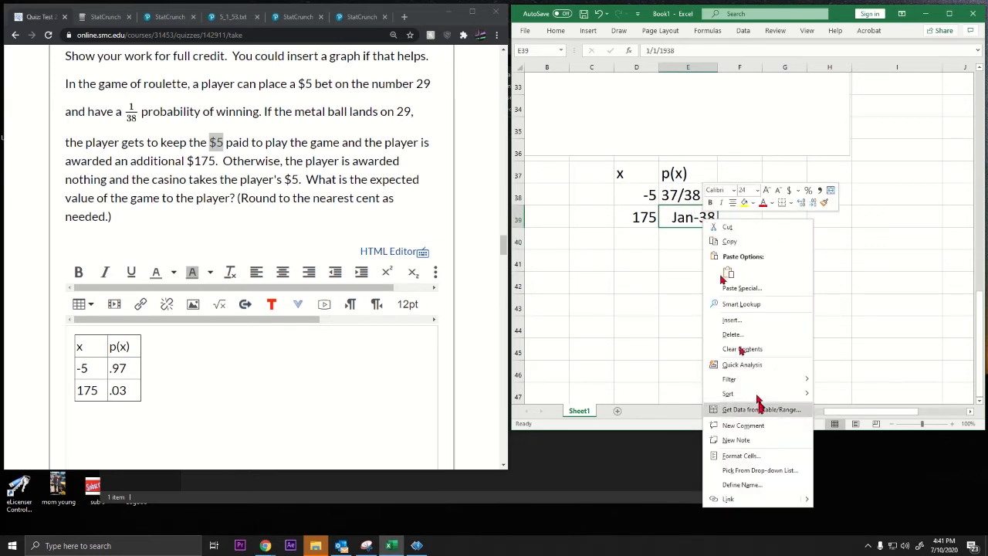
click(750, 455)
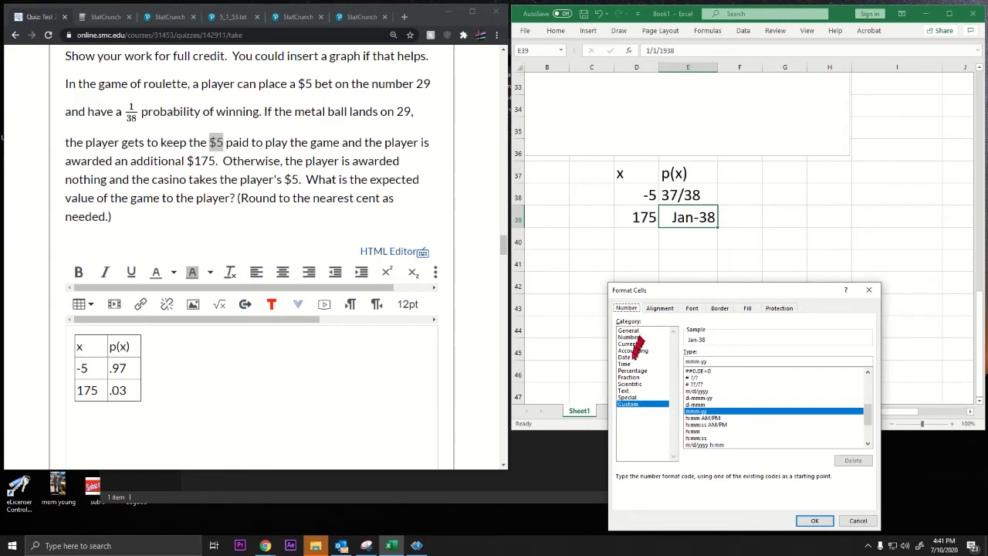
click(625, 391)
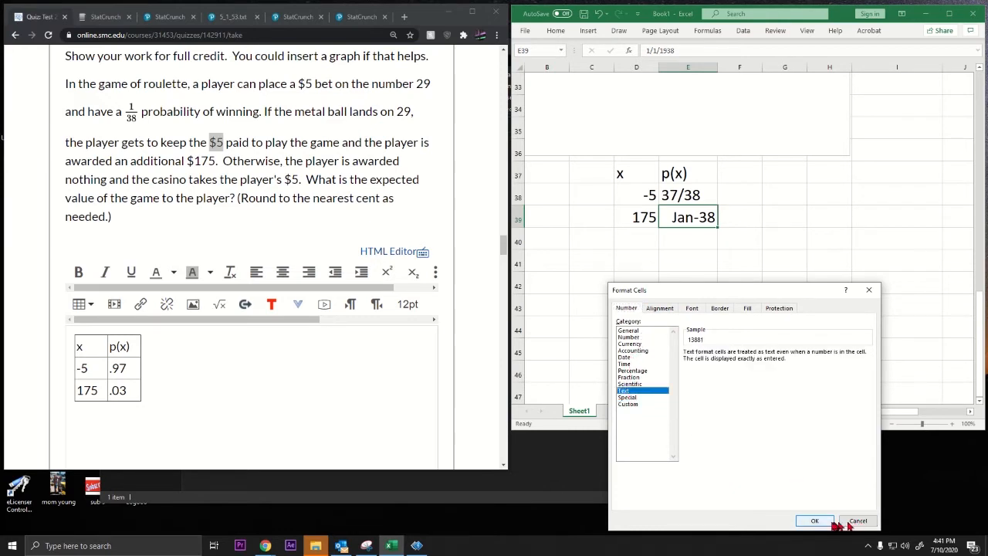
click(814, 520)
text(1)
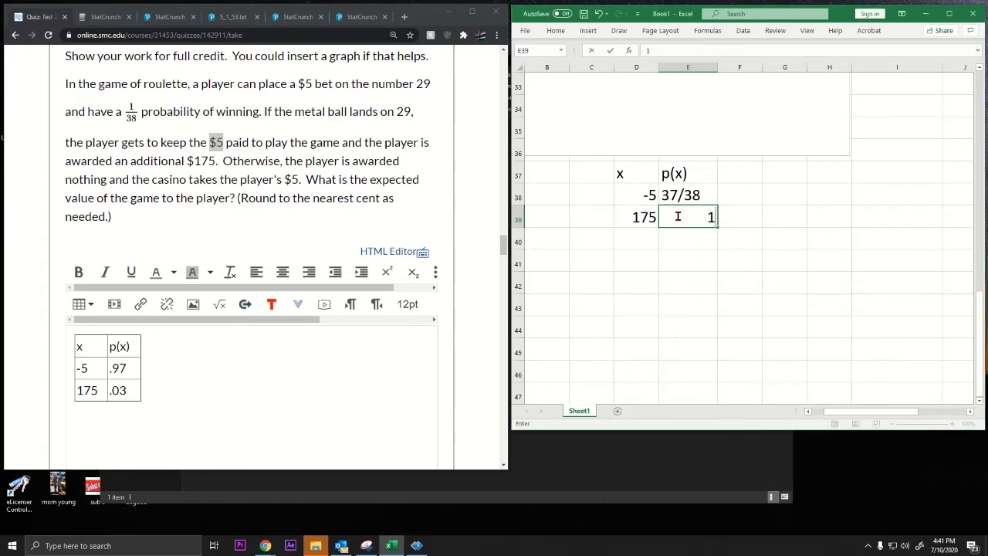
text(/38)
key(Return)
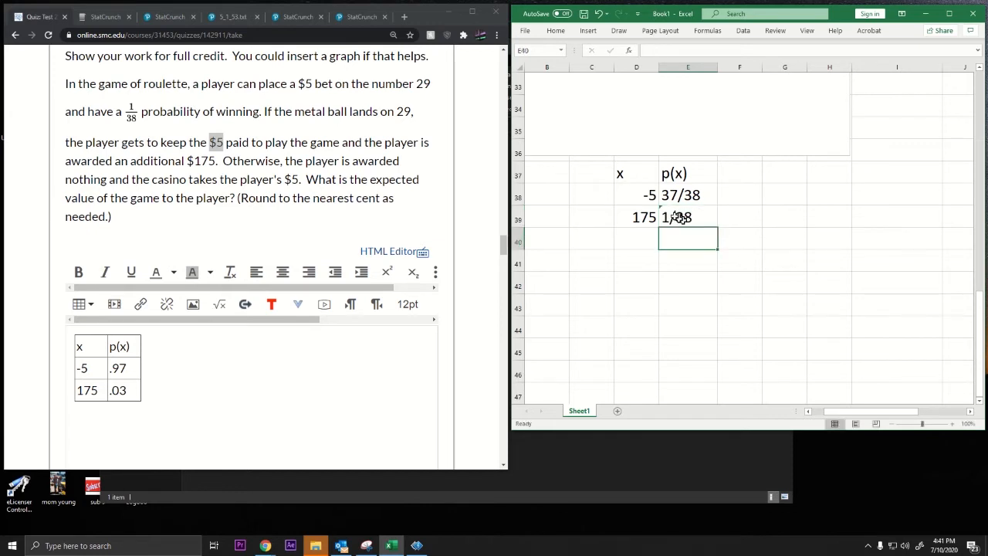
Step: Ignore the error flag on cell E39 and check the contents of the two probability cells
click(662, 208)
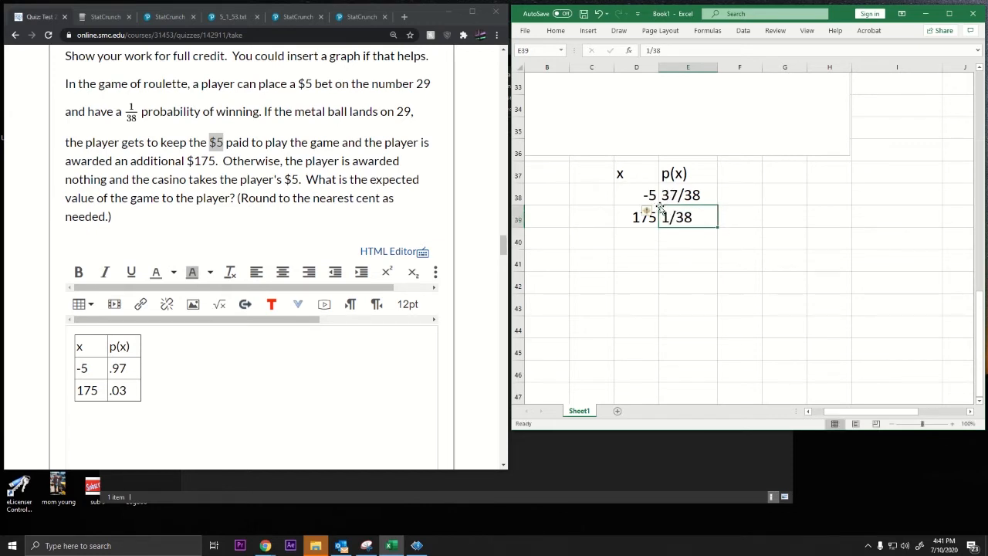
click(652, 209)
click(676, 257)
click(754, 230)
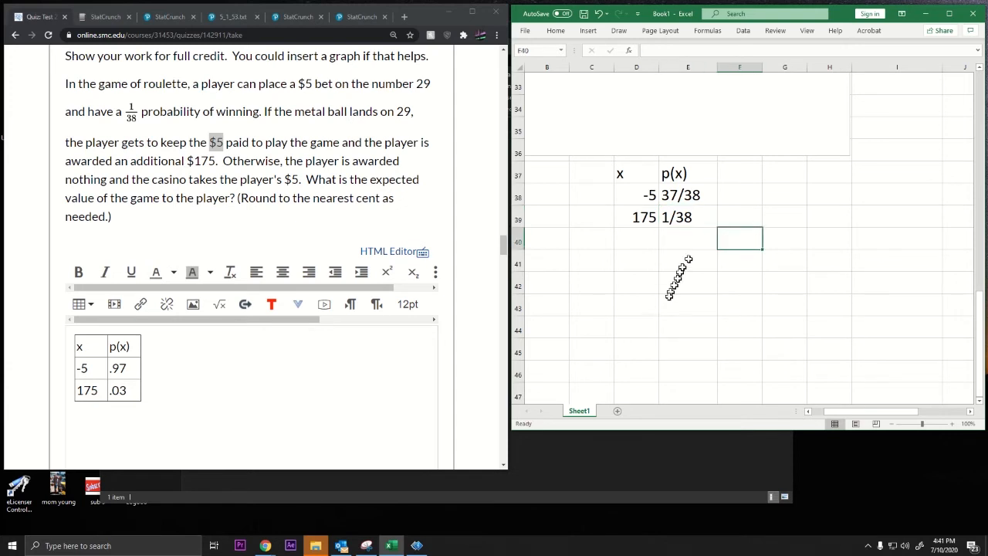
click(679, 197)
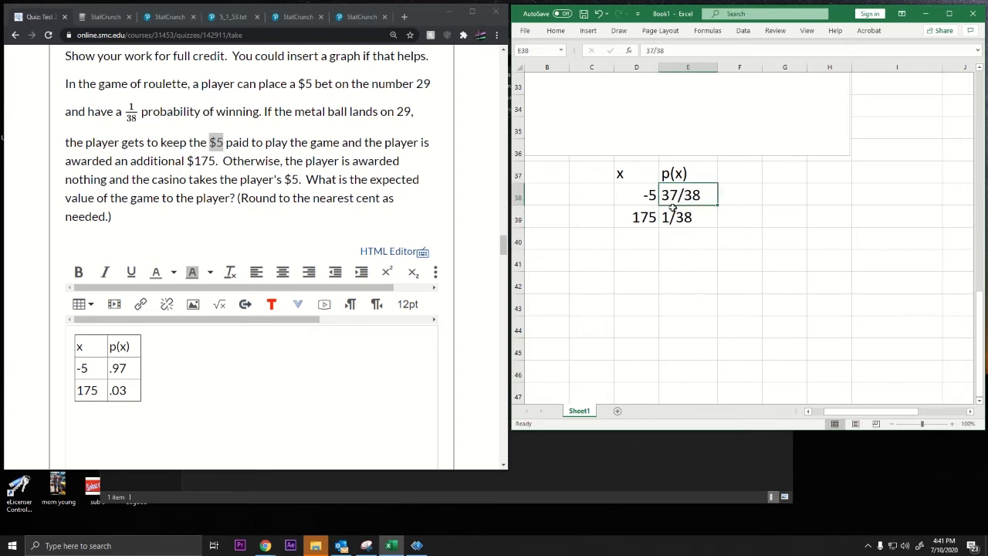
click(669, 217)
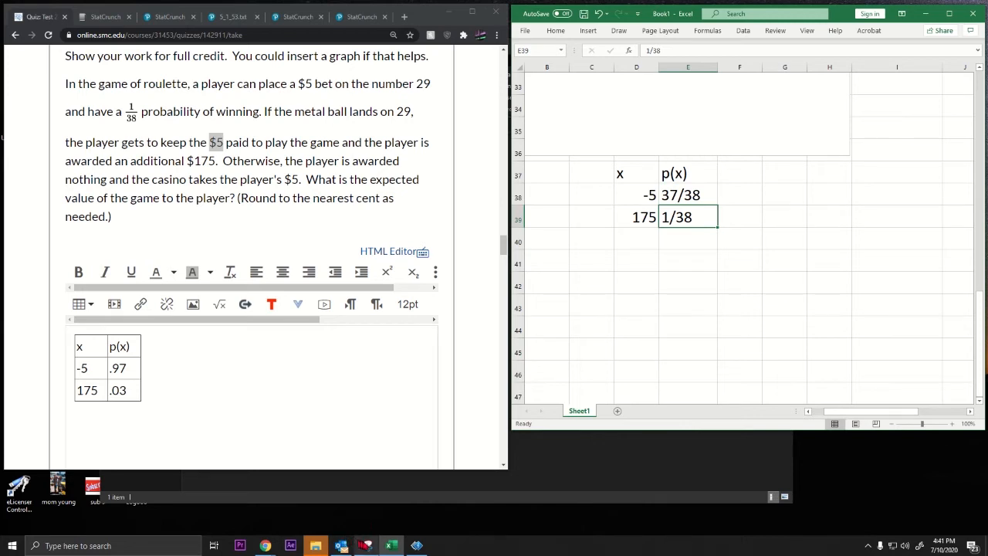
click(366, 545)
click(625, 145)
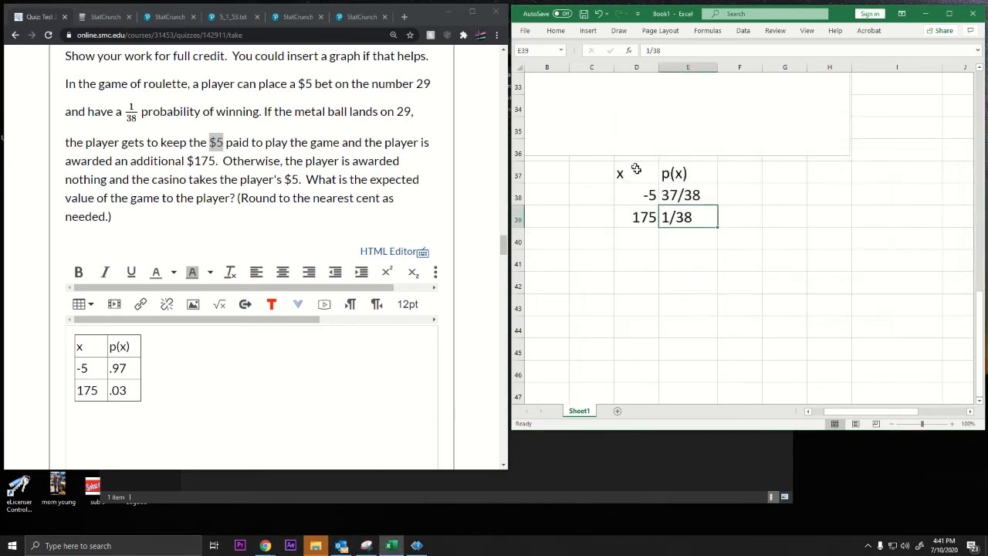
drag(612, 160, 709, 229)
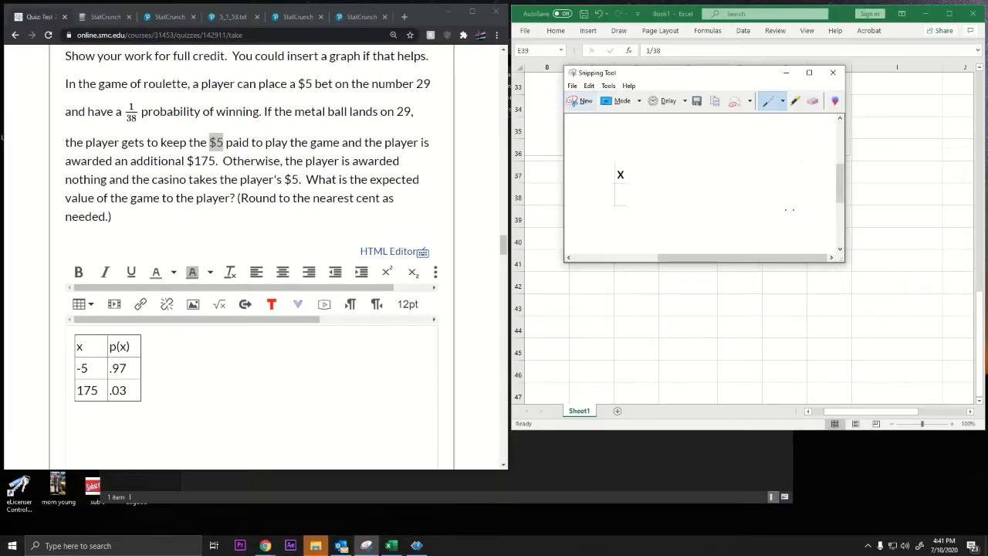
click(832, 72)
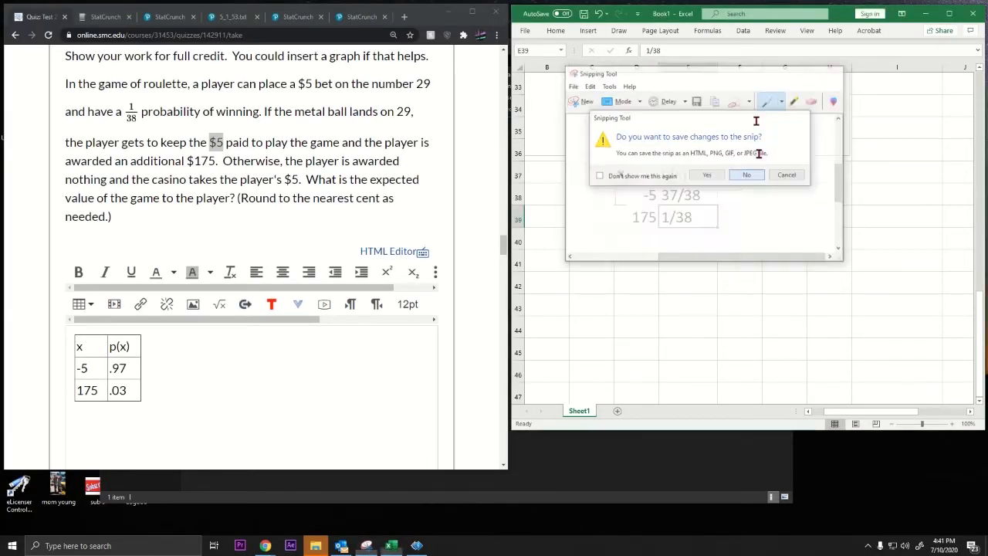
click(747, 175)
Step: Move the cell selection off the x and p(x) table in D37:E39 and capture the table with Snipping Tool
click(786, 238)
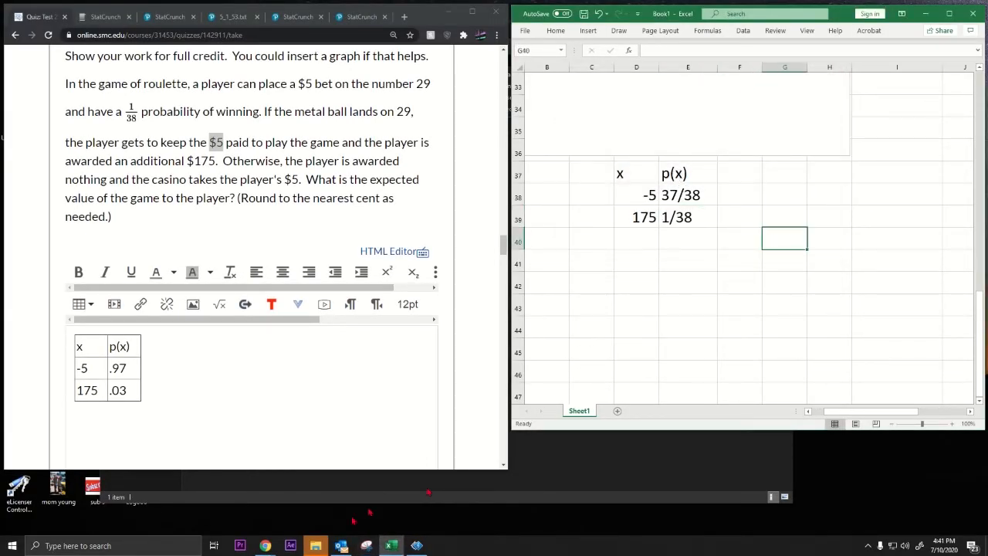
click(366, 545)
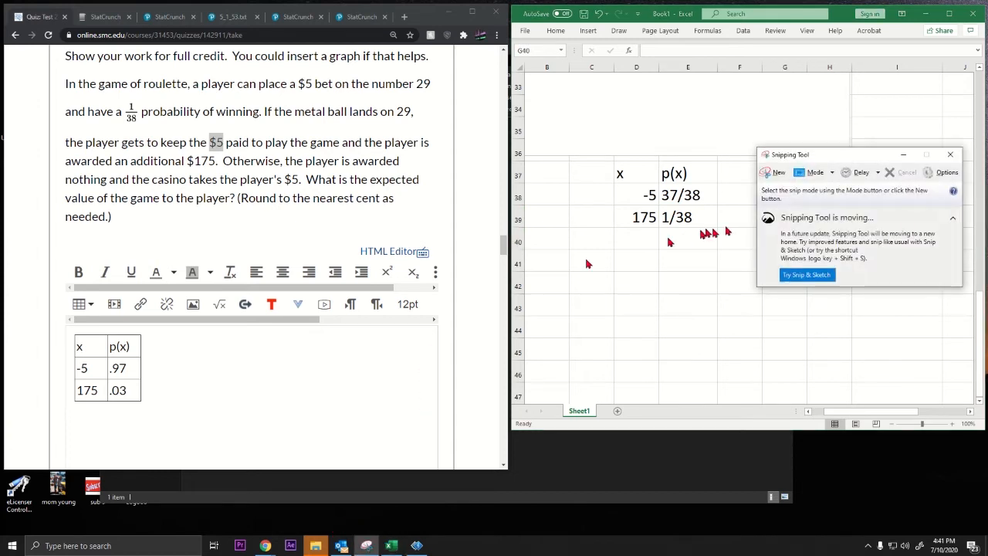
click(773, 172)
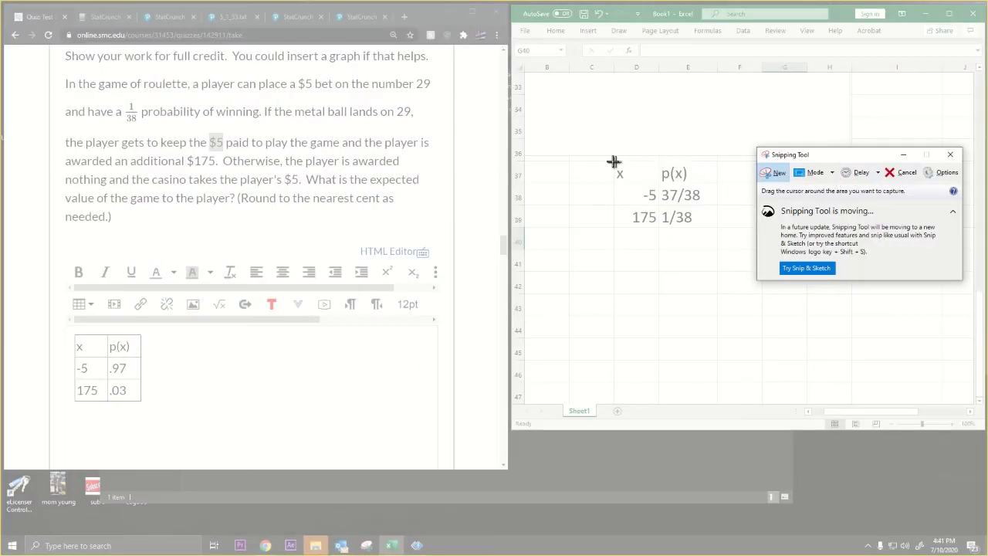
drag(611, 161, 720, 230)
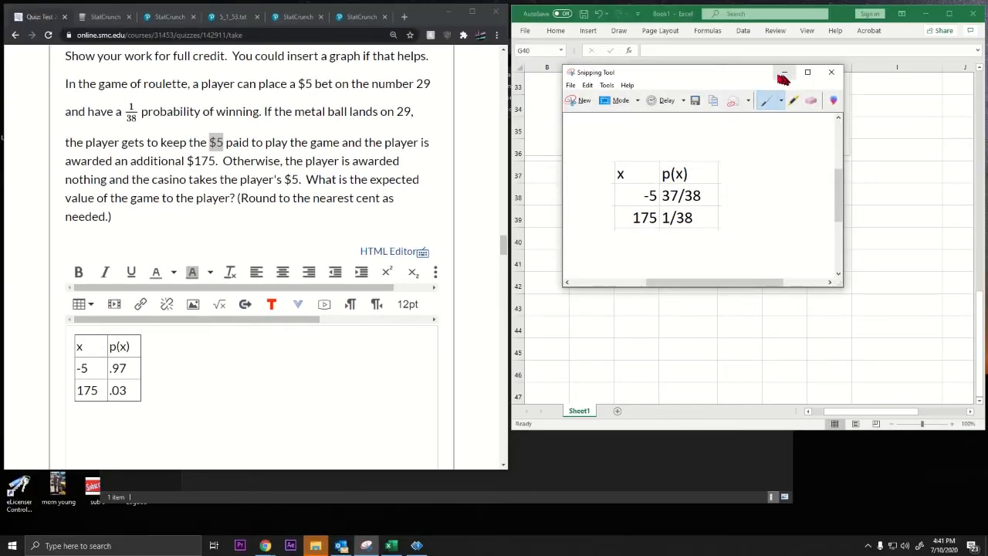
drag(771, 77, 351, 73)
Step: Replace the decimal probability table picture in the Question 8 notes with the new snip showing 37/38 and 1/38
scroll(633, 213, up, 6)
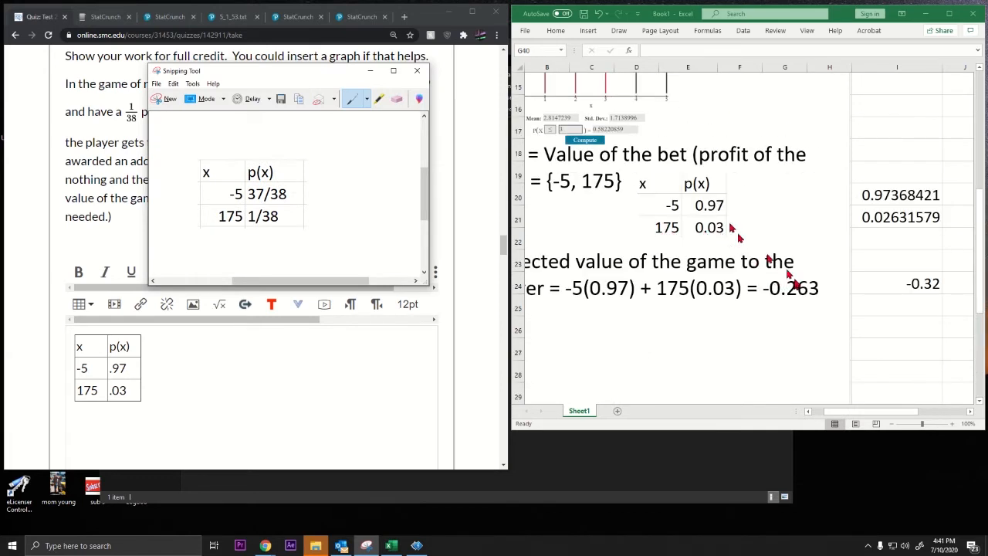
key(ctrl+v)
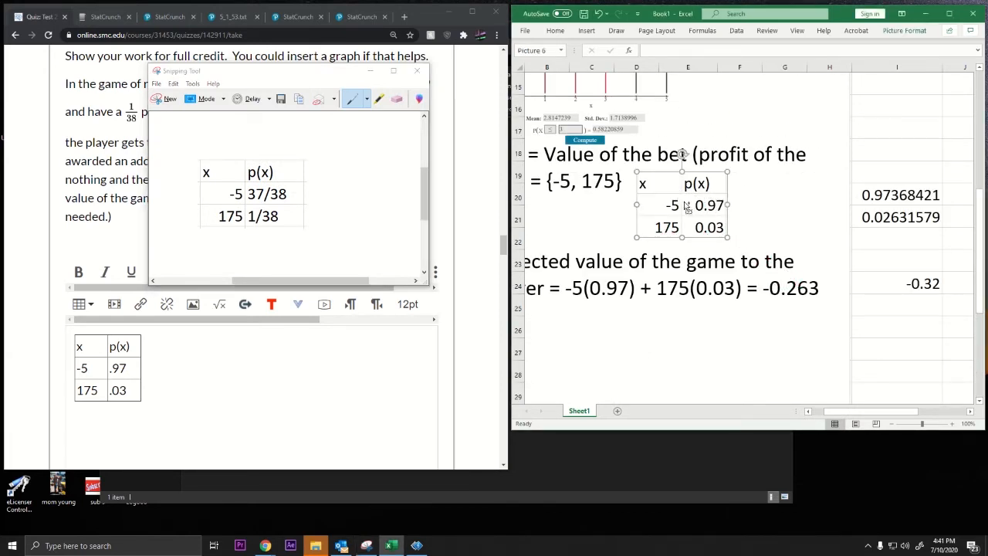
click(779, 242)
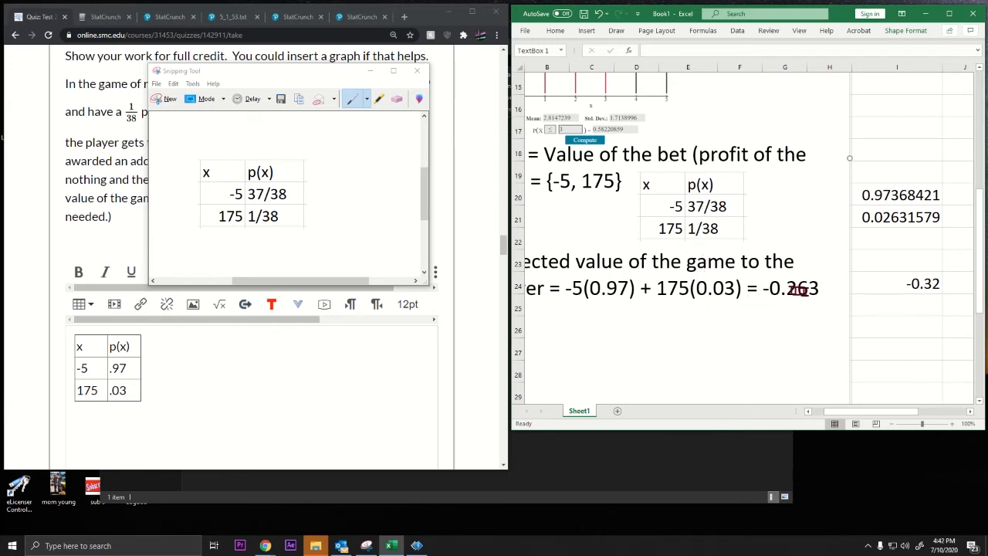
double_click(799, 289)
scroll(749, 275, down, 3)
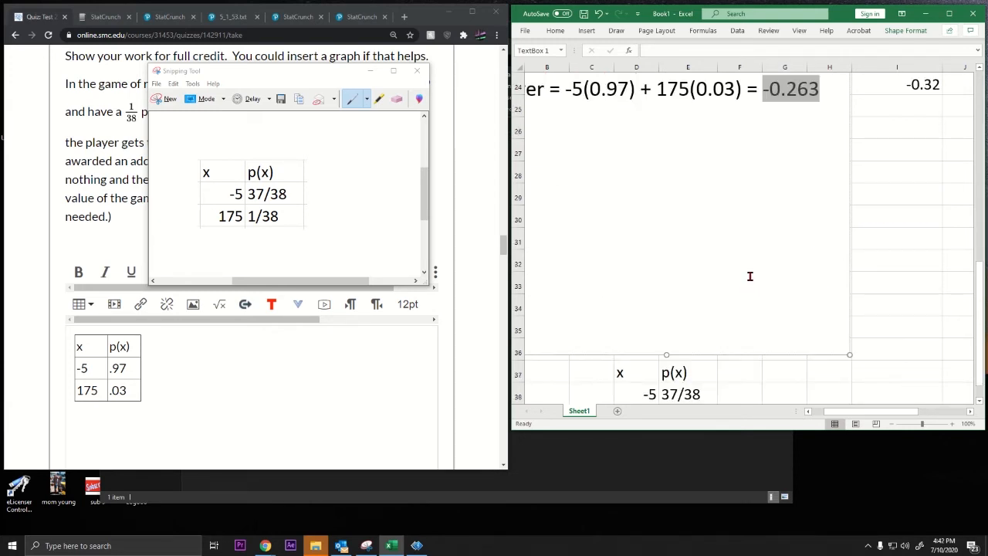
scroll(749, 275, up, 2)
drag(835, 413, 795, 417)
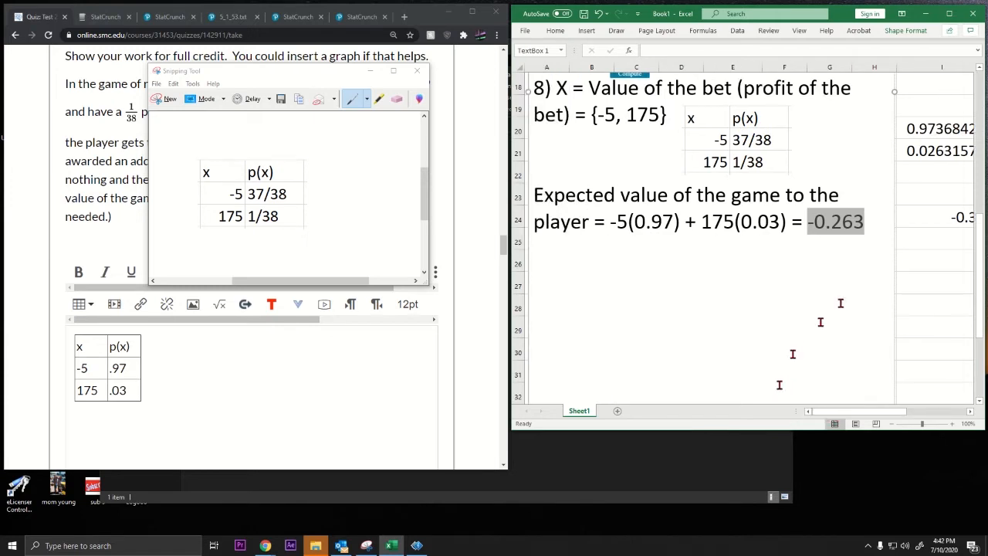
click(875, 227)
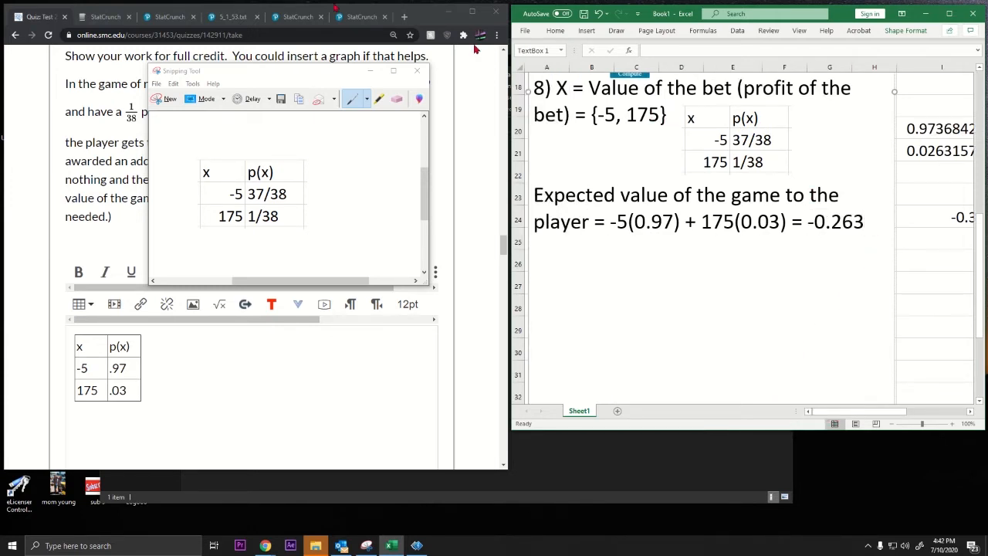
Step: Close Snipping Tool without saving the snip and return to the quiz question
click(418, 71)
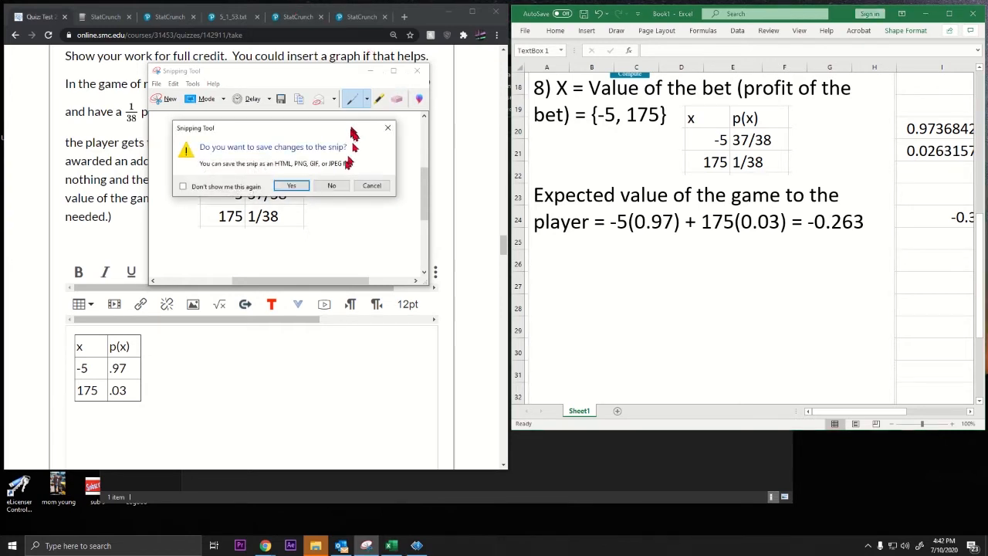
click(330, 185)
click(247, 163)
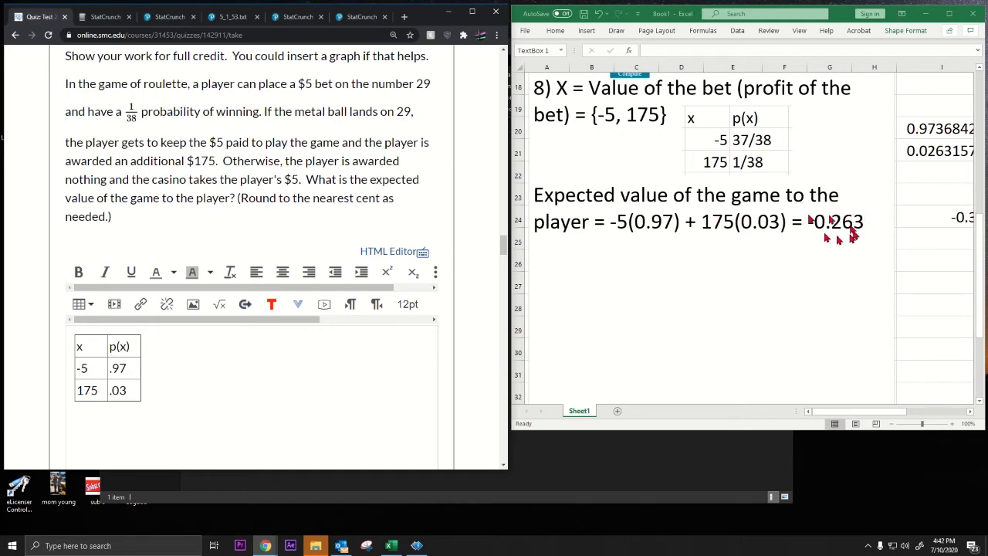
Step: Highlight the question's rounding instruction and round the expected value in the notes to the nearest cent, -0.26
drag(292, 199, 373, 208)
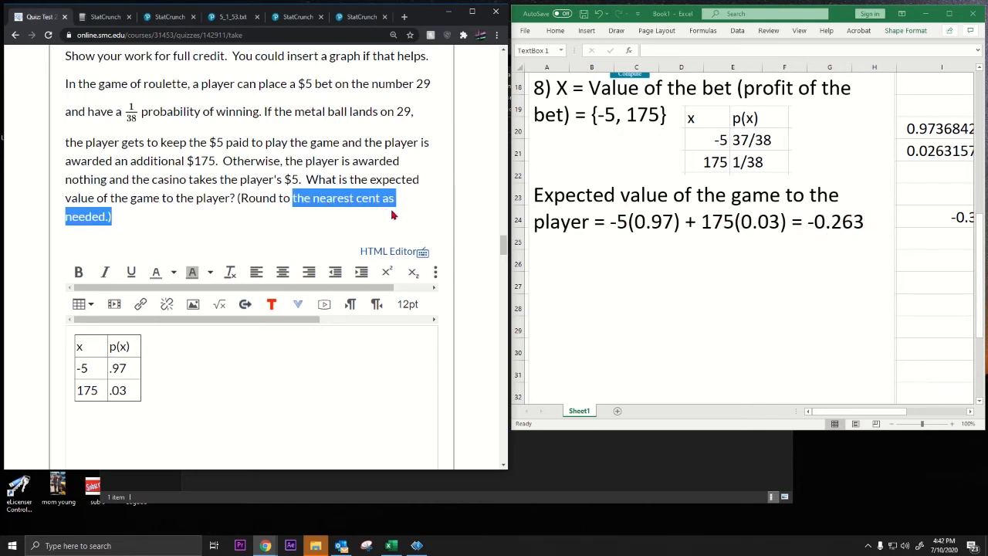
click(864, 223)
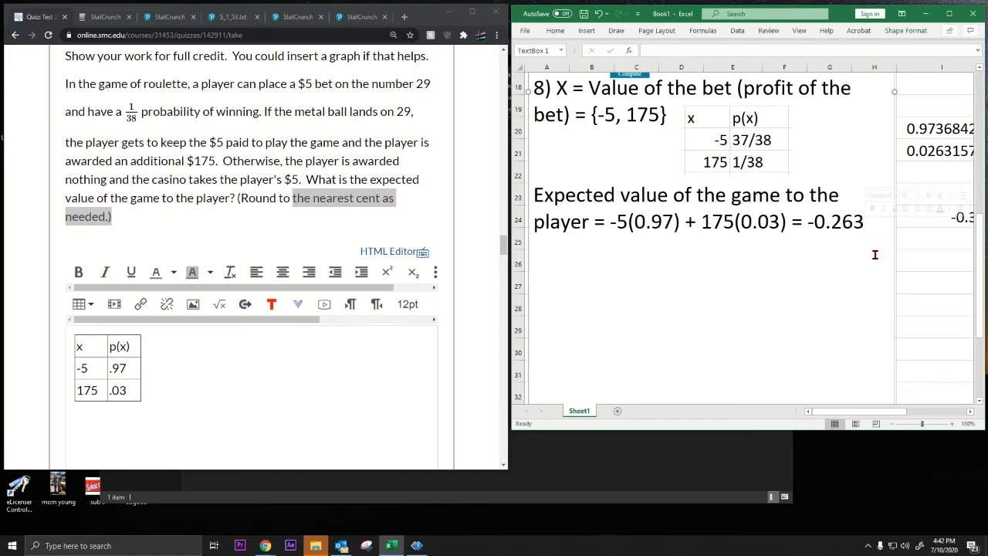
key(BackSpace)
Step: Add the interpretation "On average people who place this bet lose 26 cents per bet." below the expected value in the Question 8 notes
text(On average )
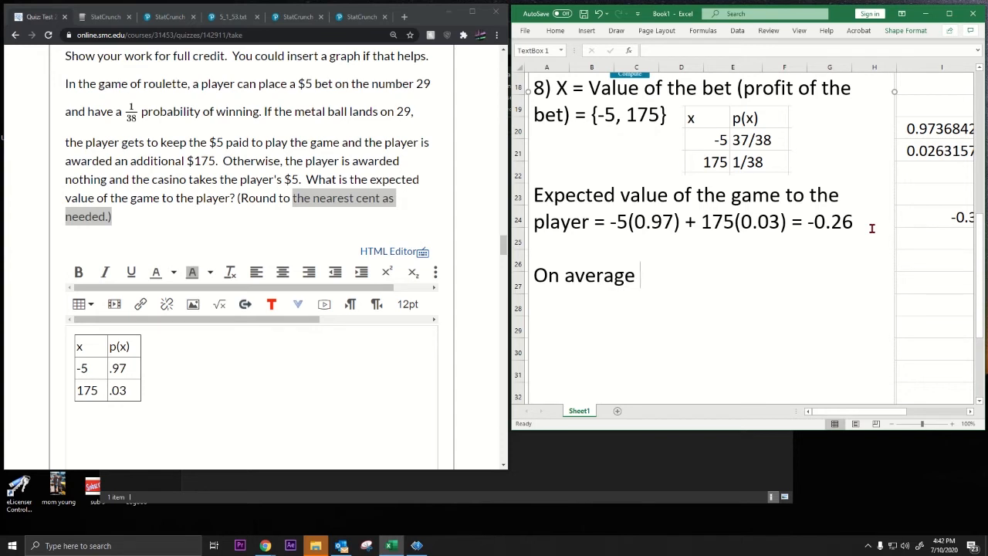
text(people w)
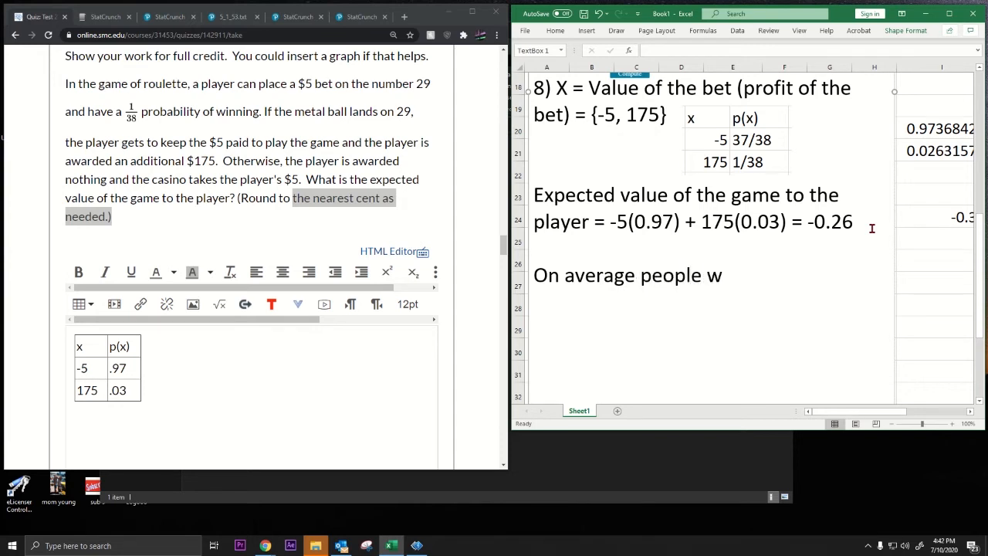
text(ho bet)
key(BackSpace)
key(BackSpace)
key(BackSpace)
text(place this )
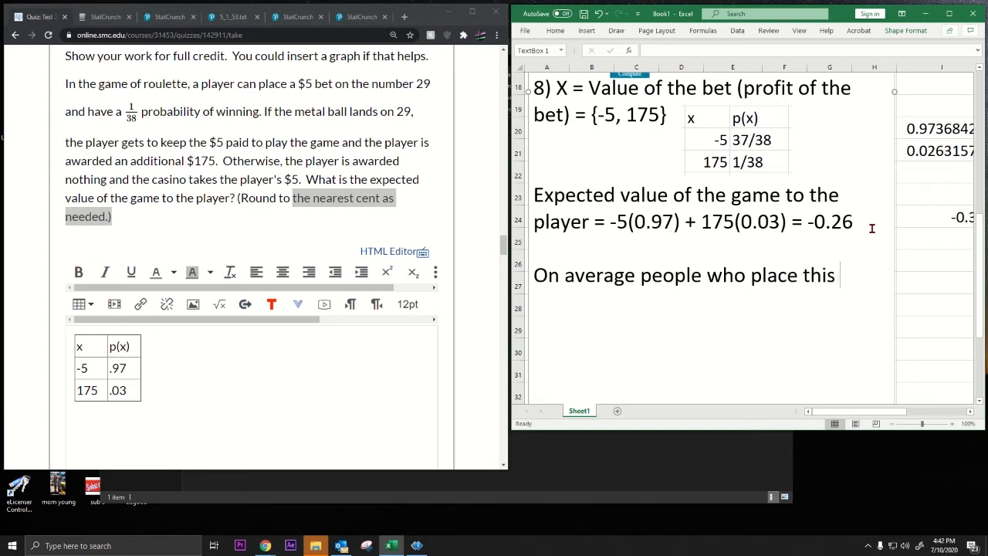
text(bet loos)
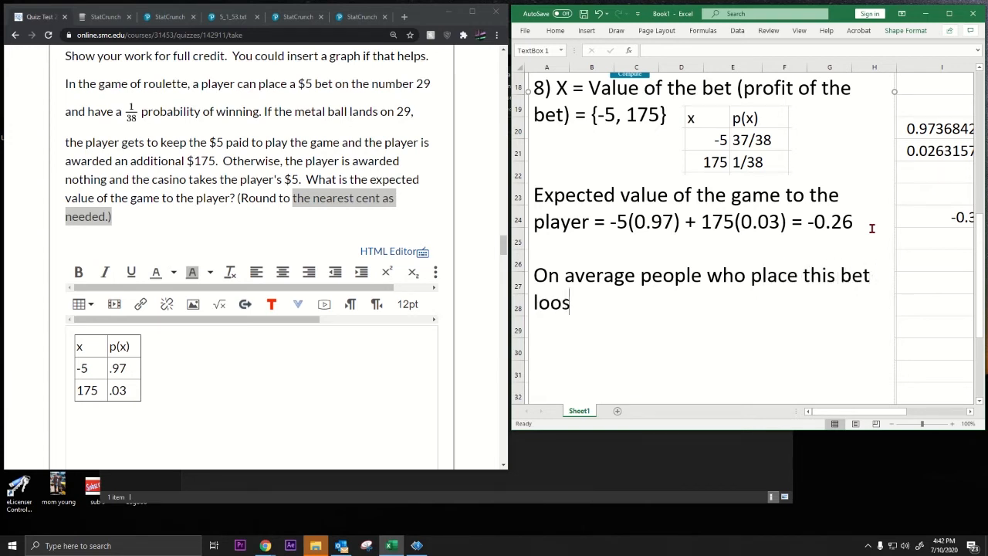
text(e)
key(BackSpace)
key(BackSpace)
key(BackSpace)
key(BackSpace)
text(se 26 cents )
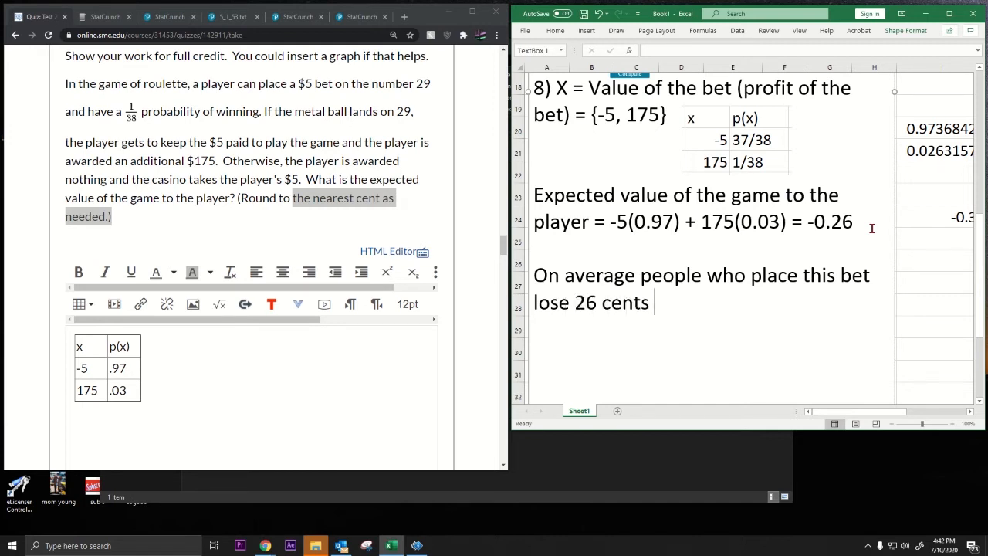
text(per bet.)
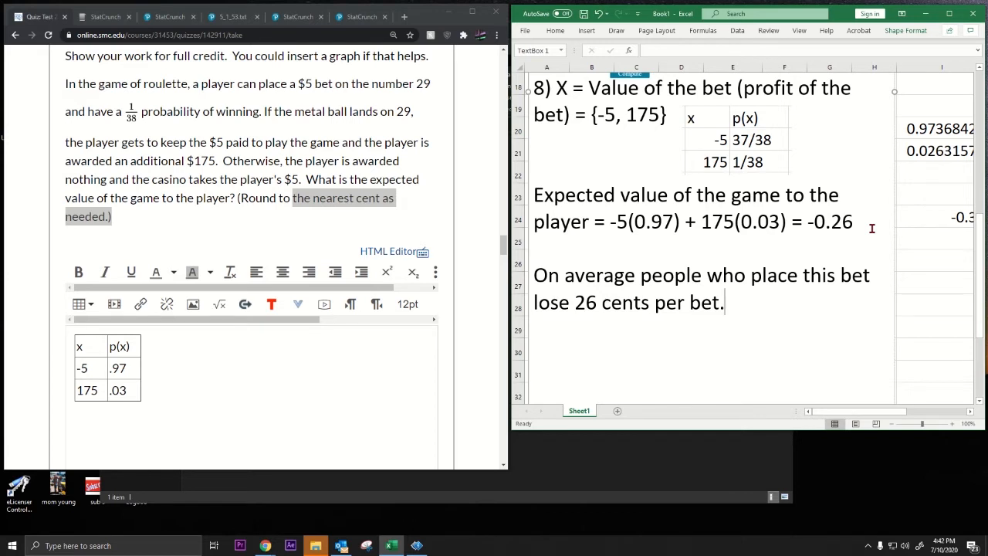
Step: Continue the interpretation with "Note that this is a long term result, and doesn't apply to a small amount of bets."
text(Note that this is a long)
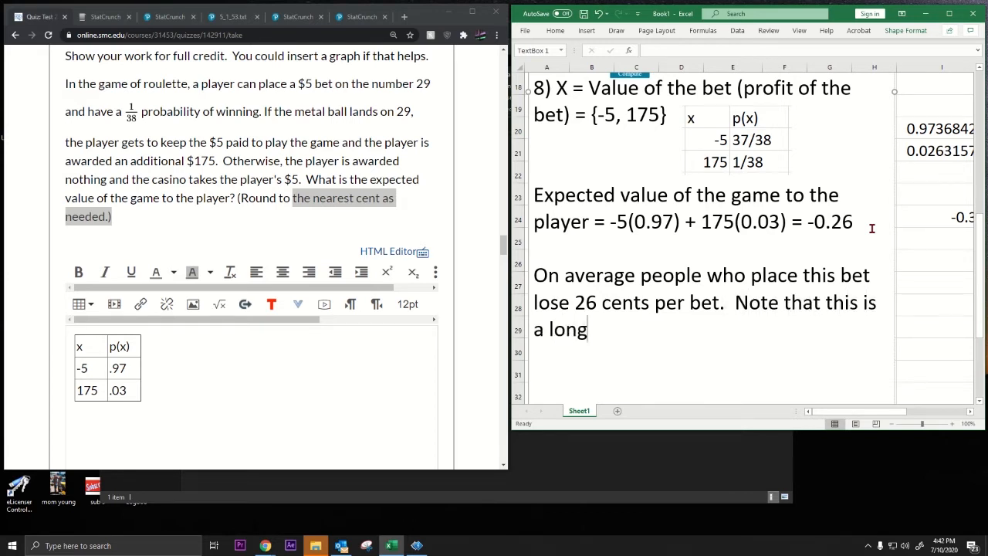
text( term result, and do)
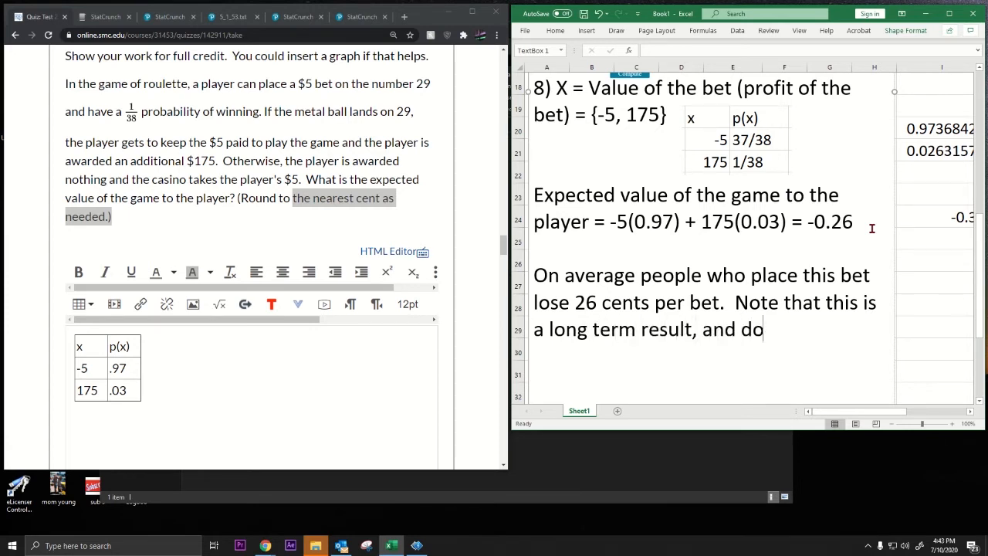
text(nes)
key(BackSpace)
key(BackSpace)
text('t applly t)
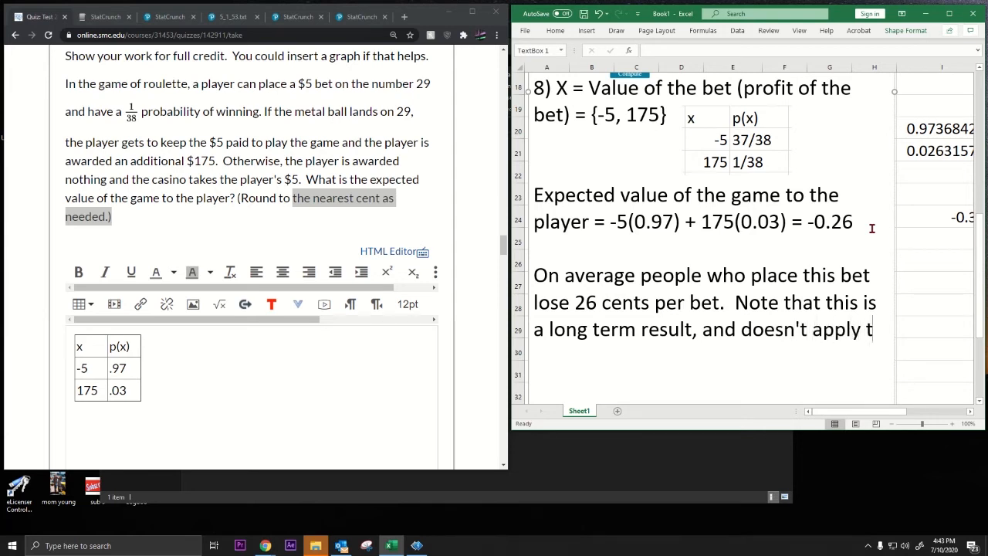
text(o a small amount of bets.)
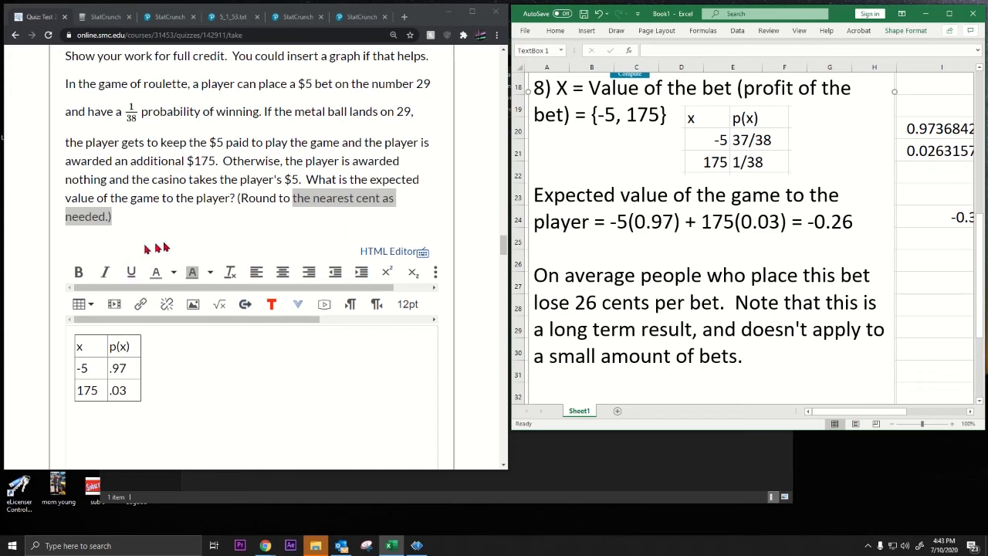
Step: Go to Question 9, start a "9)" entry in the notes, and clear the leftover x and p(x) table in D37:E39
scroll(176, 251, down, 5)
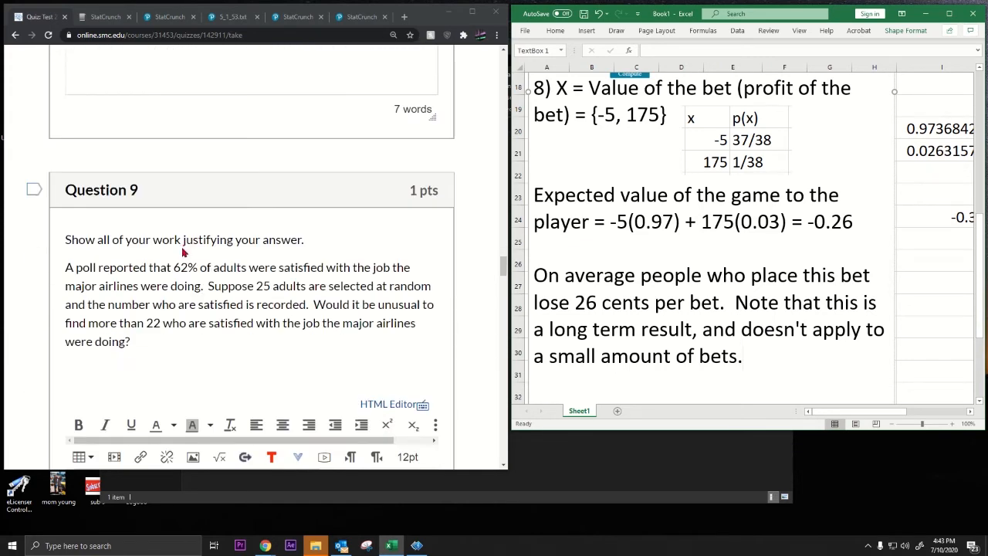
scroll(183, 252, down, 2)
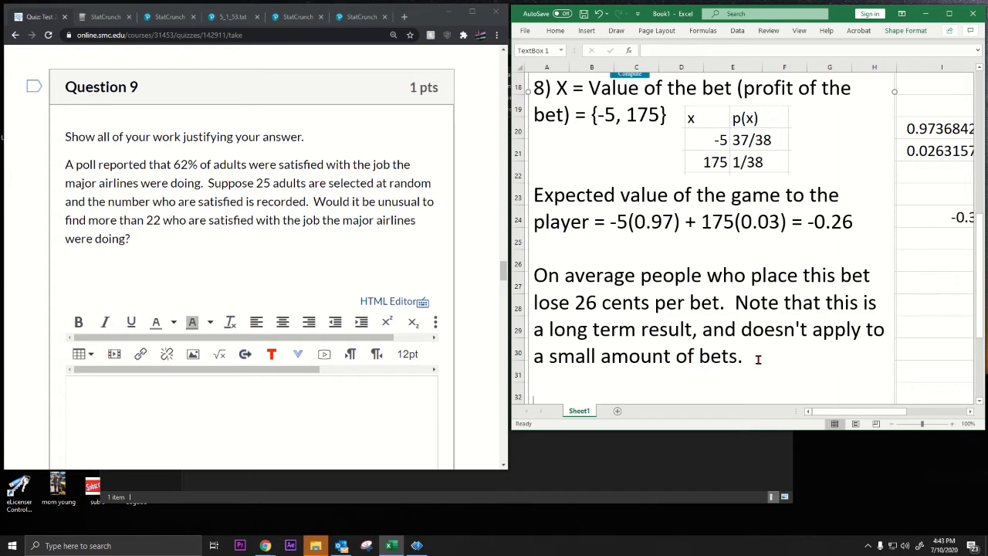
scroll(739, 263, down, 4)
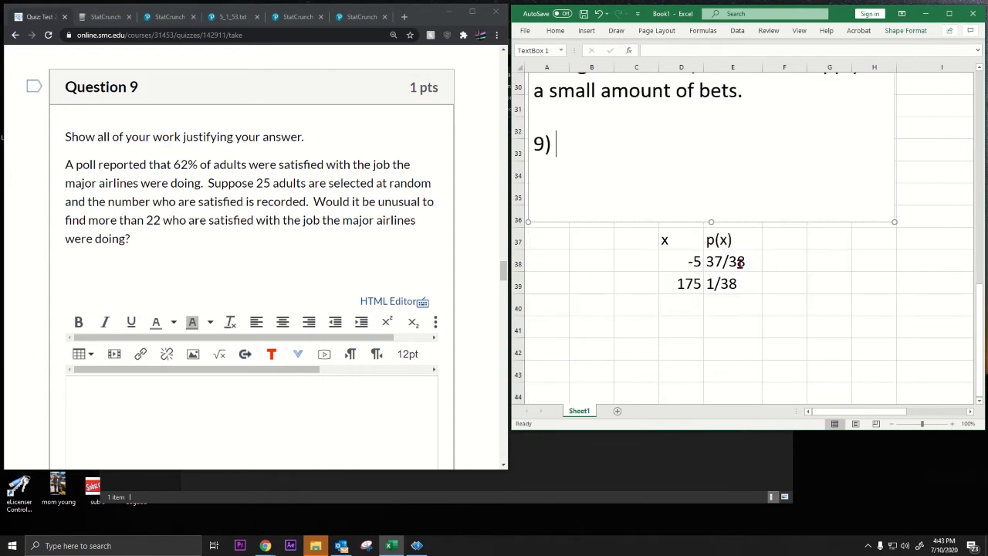
drag(665, 239, 729, 286)
key(Delete)
click(780, 123)
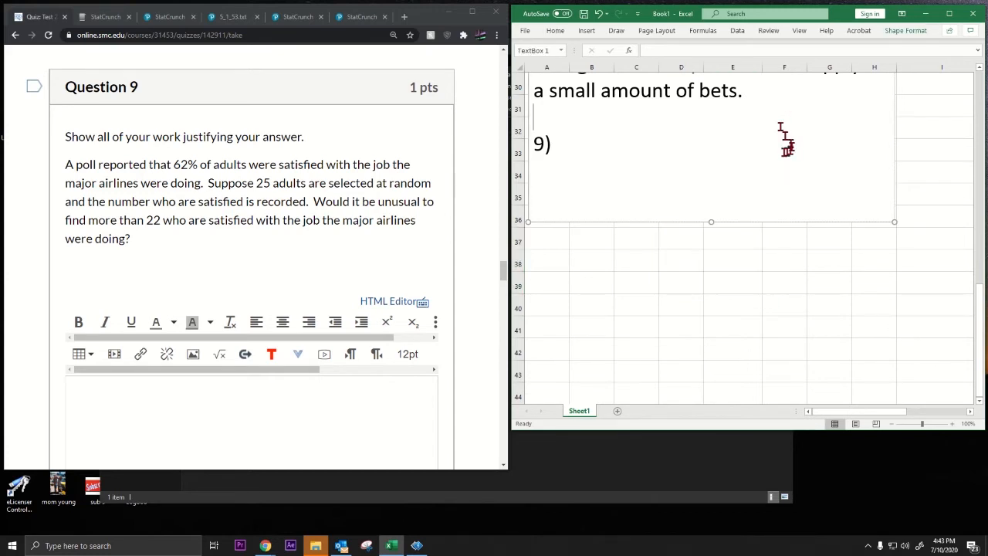
click(621, 137)
Step: Read through Question 9, highlighting its final question about more than 22 satisfied adults and the word "unusual"
drag(137, 137, 326, 153)
click(143, 185)
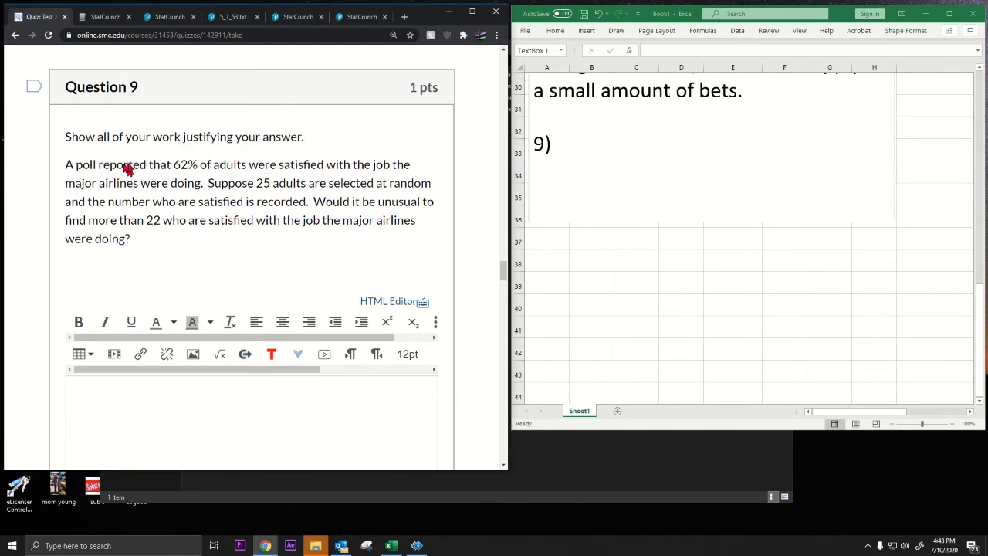
drag(172, 166, 331, 239)
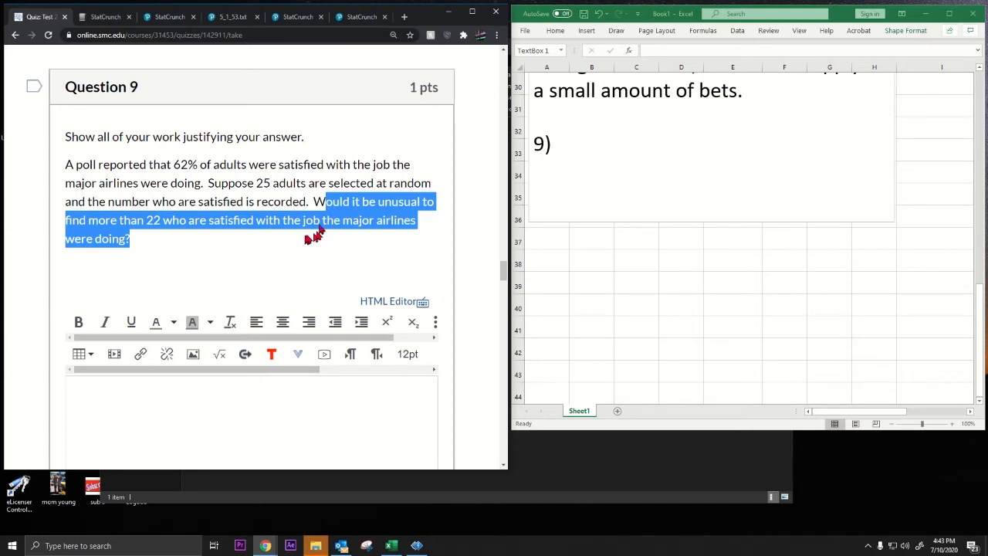
click(316, 204)
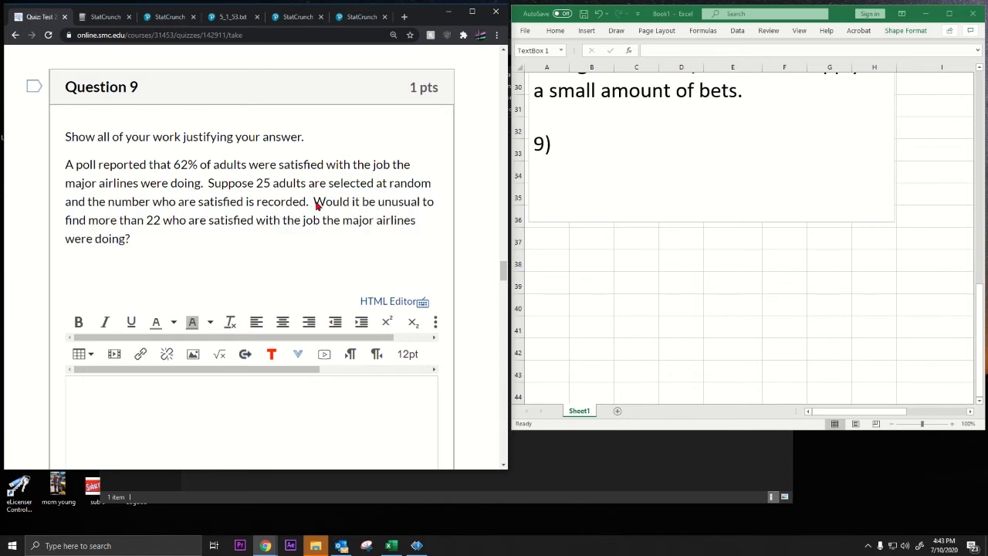
drag(315, 205, 369, 263)
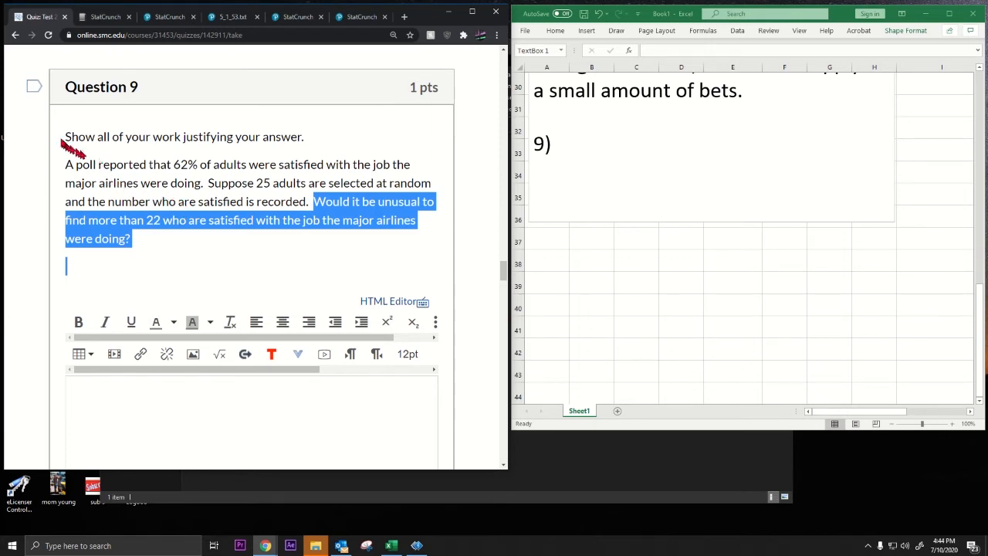
drag(67, 138, 193, 264)
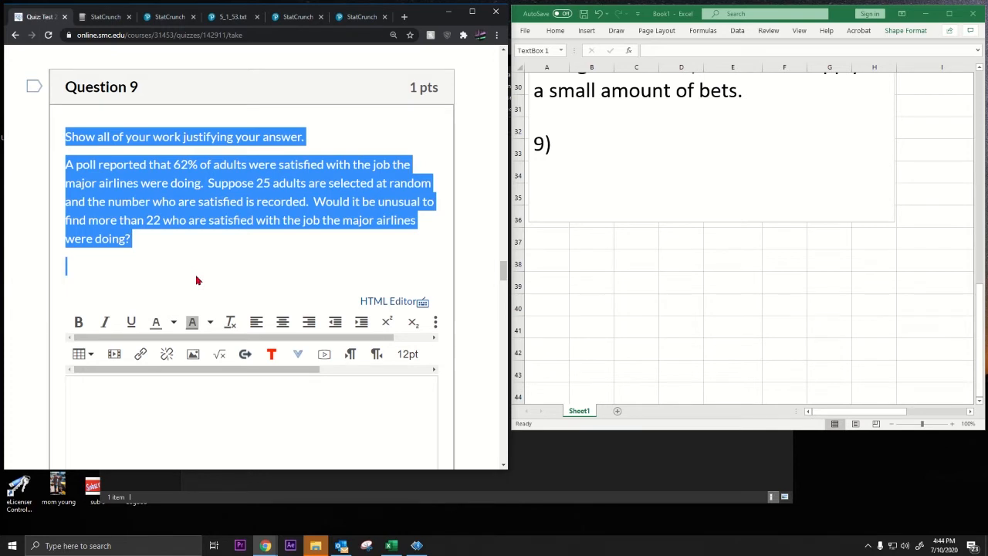
click(343, 220)
drag(377, 203, 419, 205)
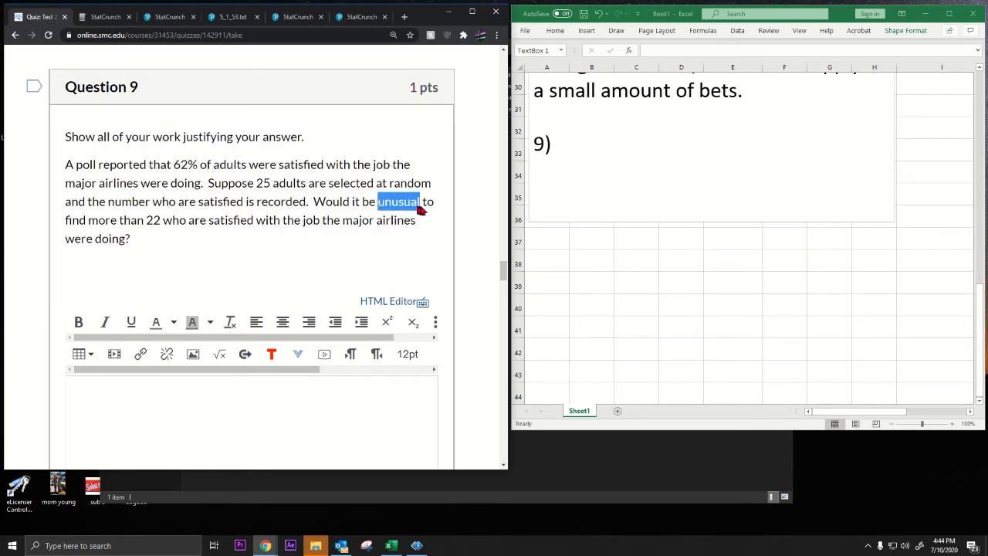
Step: Write "Unusual means probability less than 0.05." as the first line of the Question 9 notes
click(591, 164)
text(U)
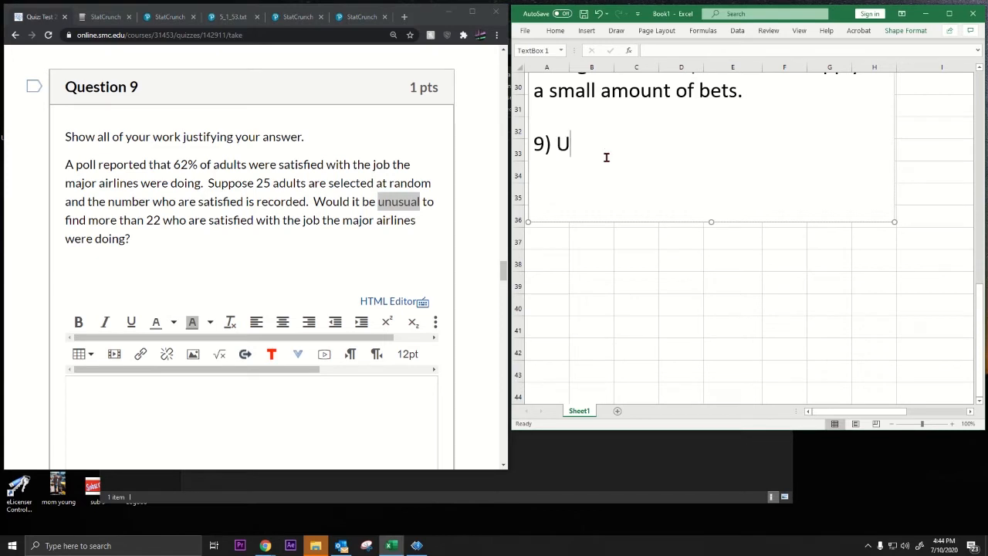
text(nusual mean)
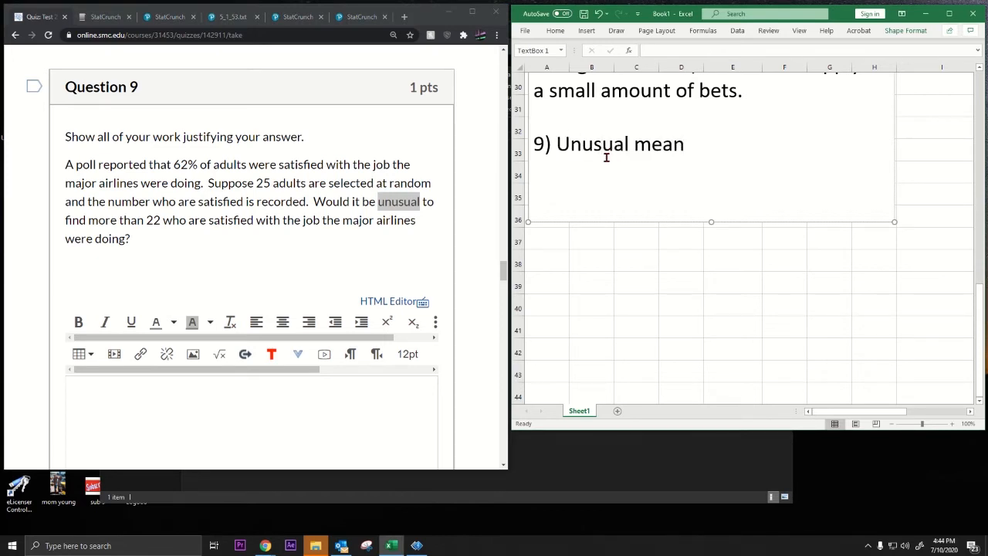
text(s probability )
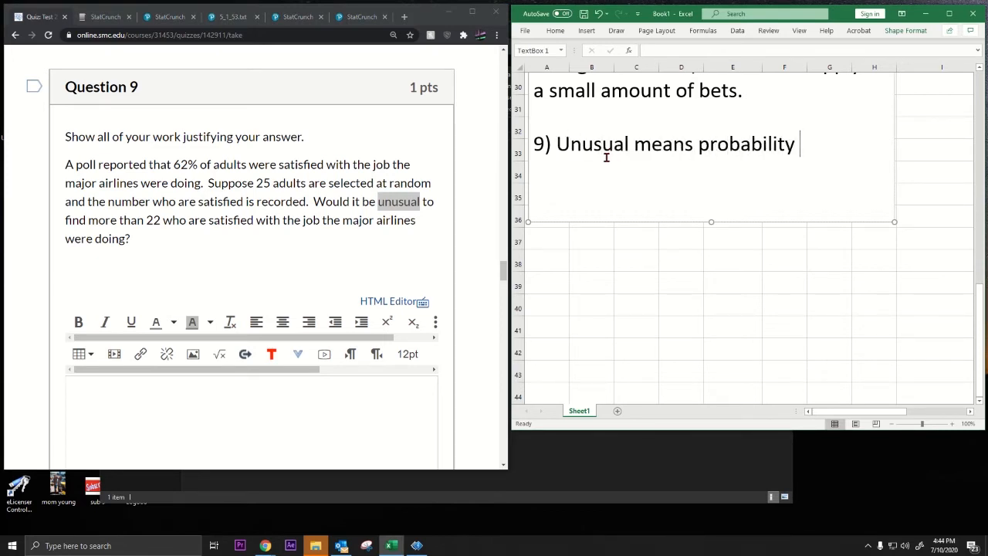
text(less than 0.0)
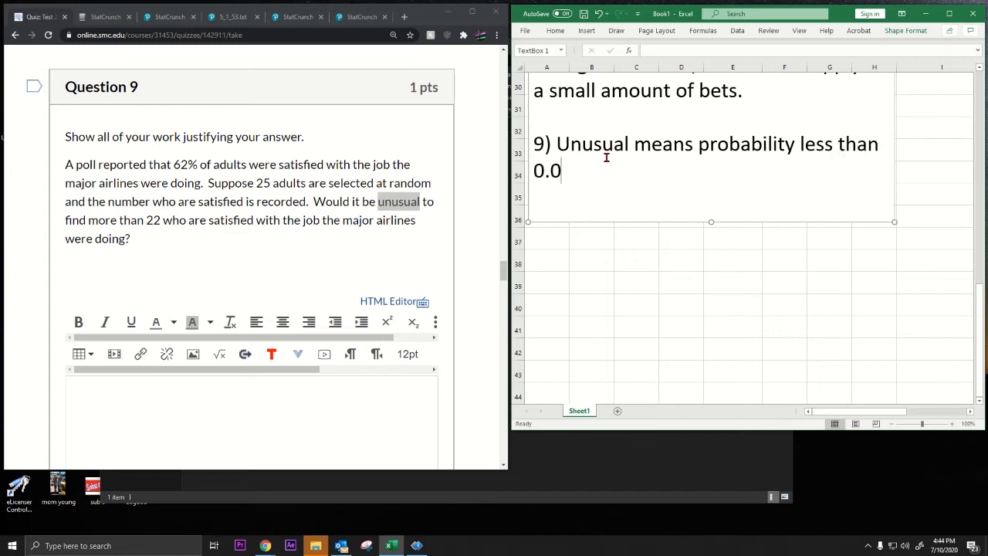
text(5.)
Step: Add the line "It's Binomial: n = 25, p = 0.62" to the Question 9 notes
key(Return)
text(It's Binomial)
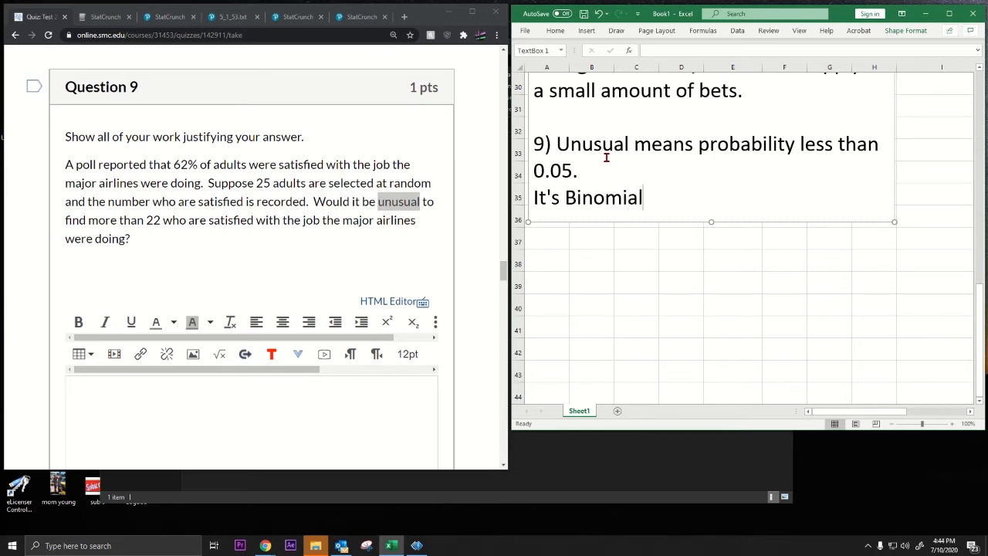
text(: n =)
text(25, p = 0.)
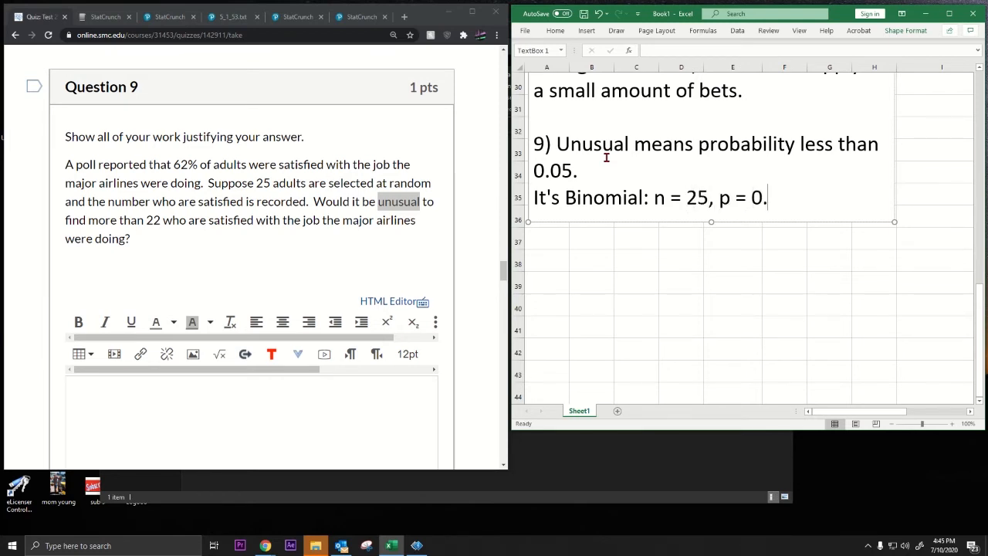
text(62)
Step: Add the definition "X = Number of people satisfied with airlines." and lengthen the notes text box downward to contain it
key(Return)
text(X = Num)
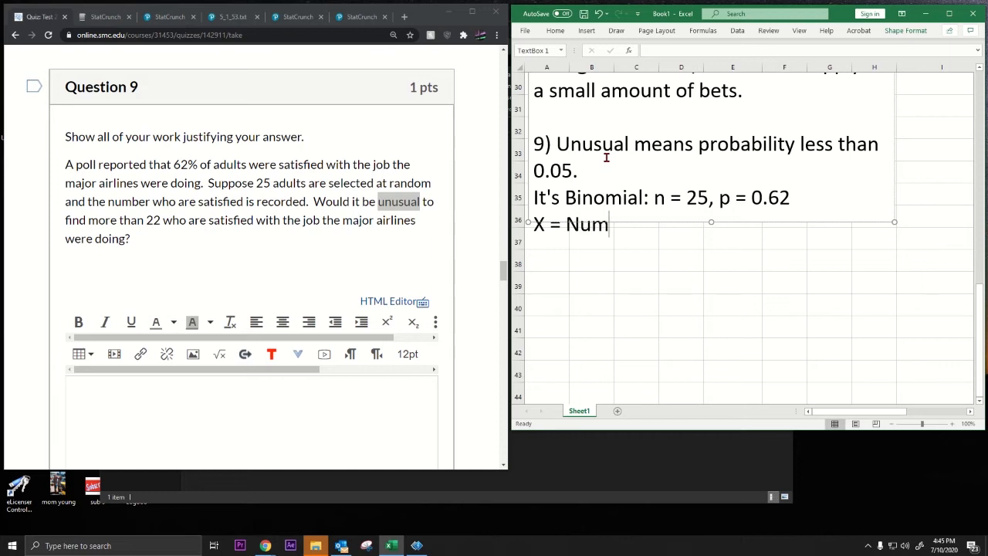
text(ber of people satai)
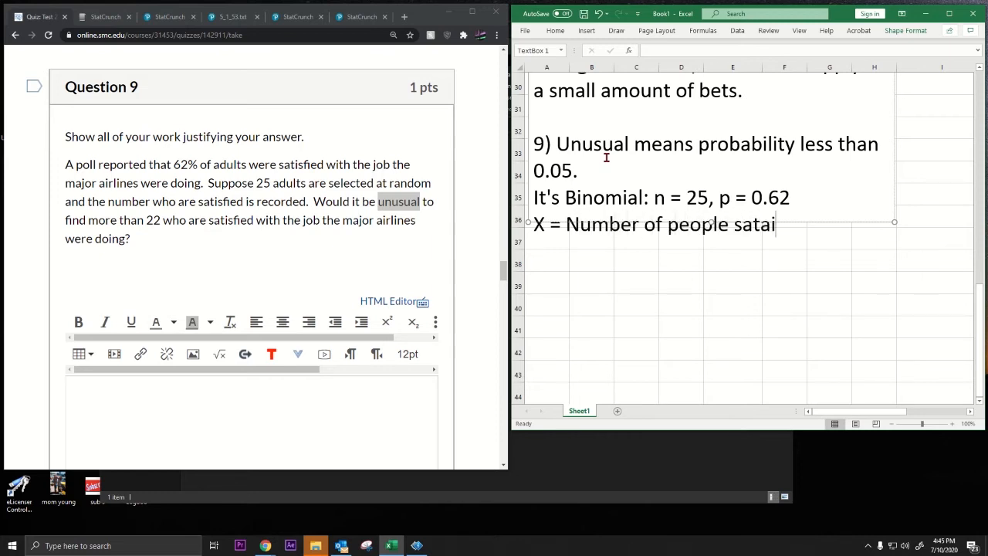
key(BackSpace)
key(BackSpace)
text(isfied with t)
key(BackSpace)
text(airlines.)
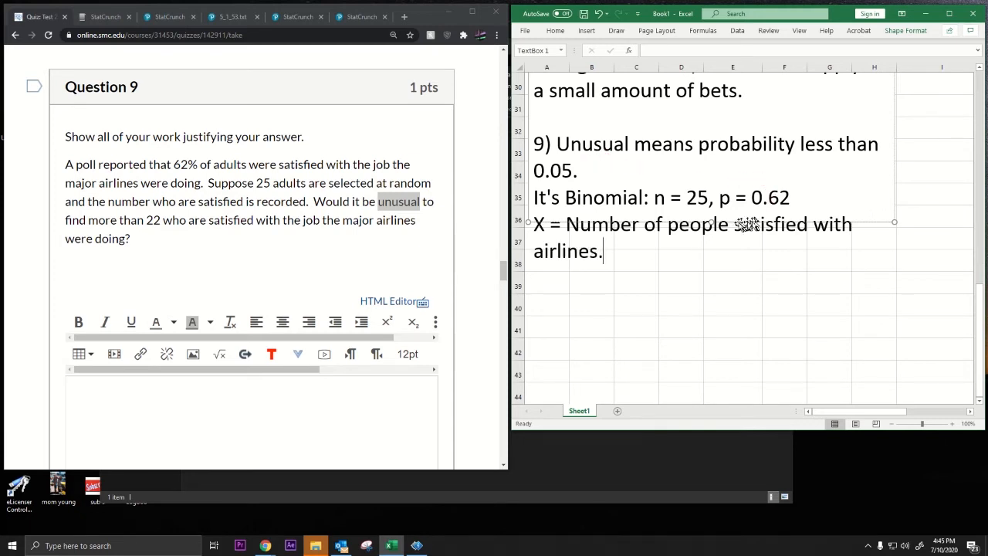
click(704, 371)
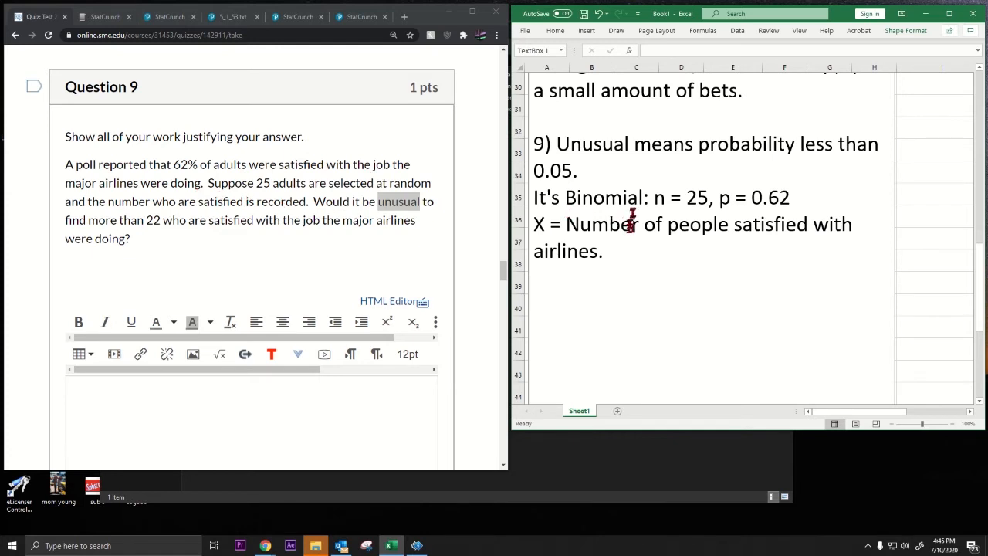
Step: Highlight 0.62 and "satisfied" in the notes to compare them, and highlight "more than 22" in Question 9
drag(644, 226, 806, 232)
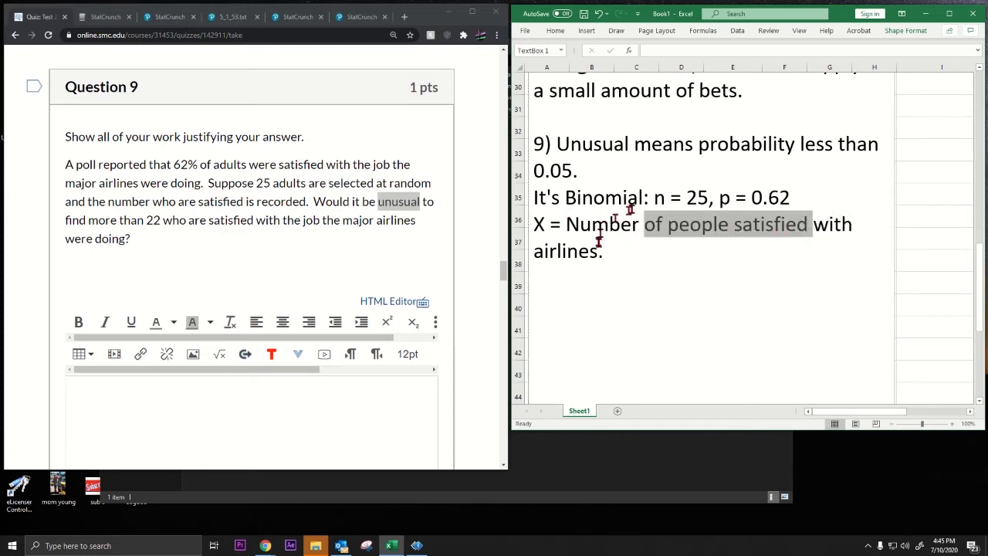
drag(750, 199, 791, 198)
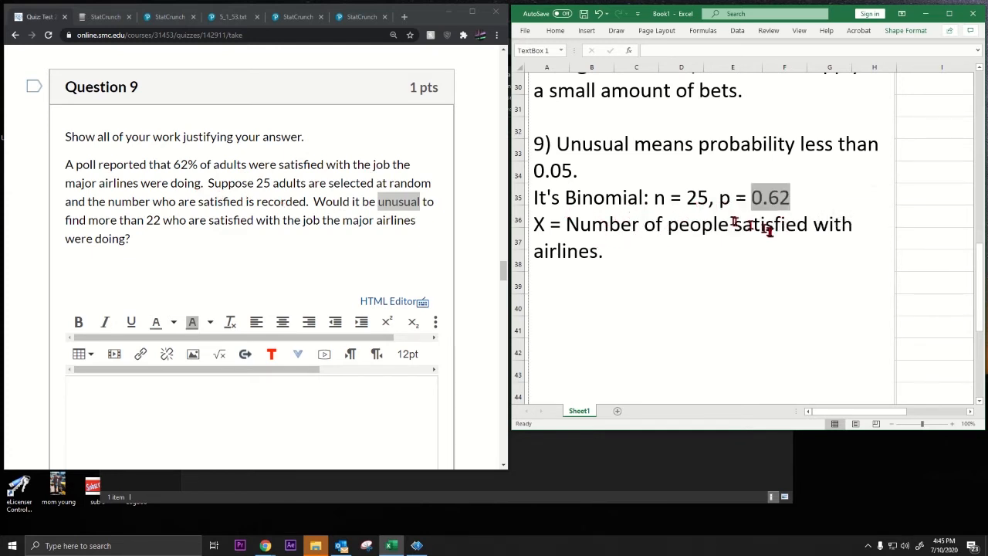
drag(735, 224, 806, 224)
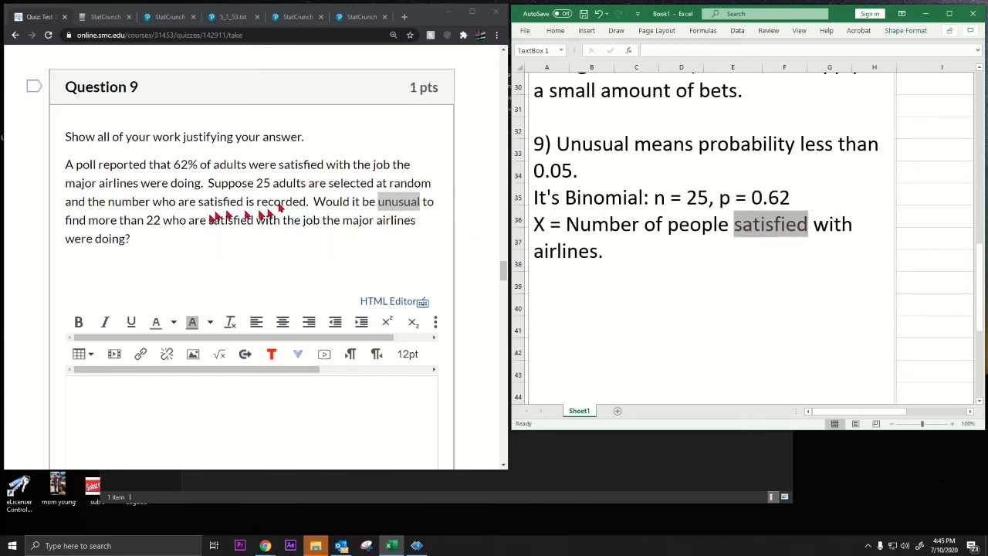
click(348, 203)
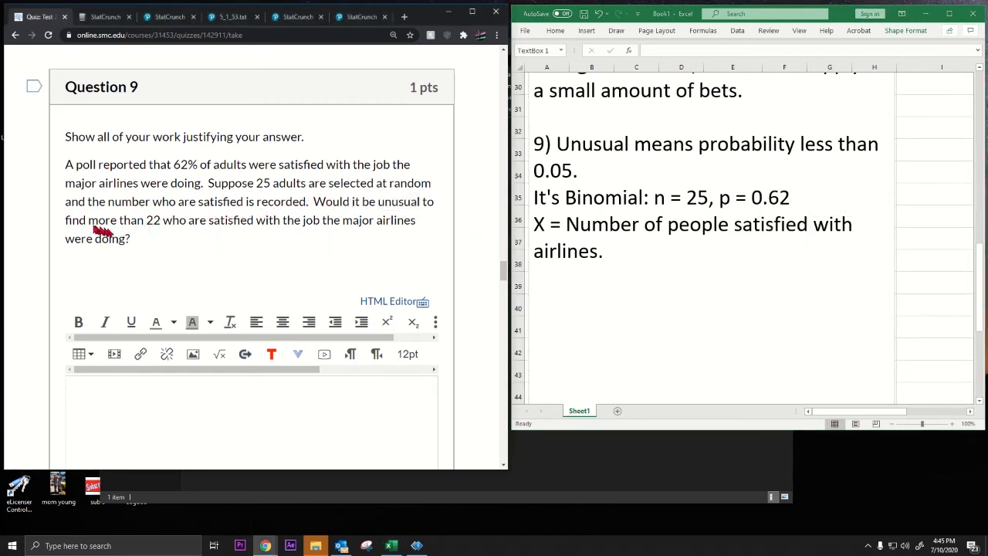
drag(88, 222, 159, 226)
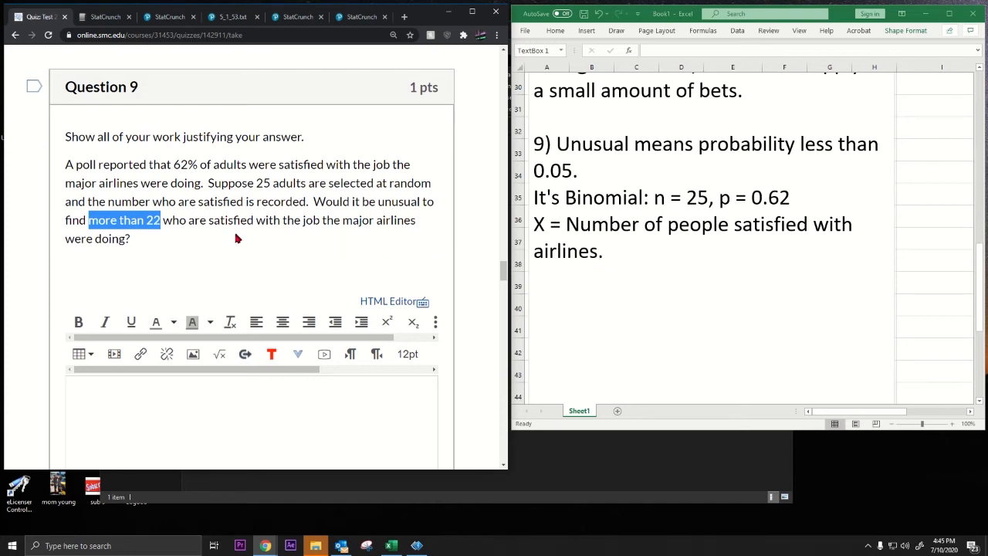
Step: Add the expression "P(X >= 23)" after the definition of X in the Question 9 notes and dismiss the quiz time notice
click(627, 248)
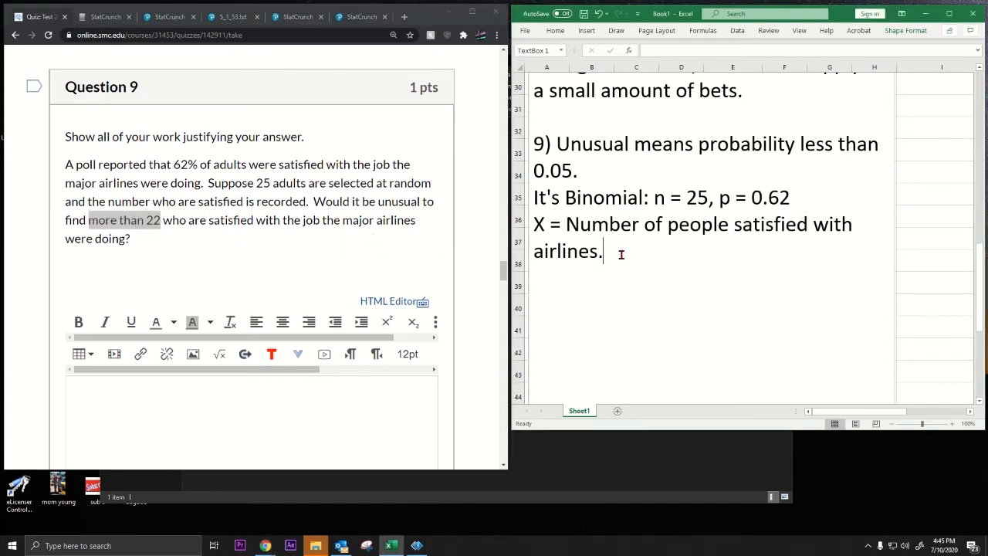
text(P(X >= 23))
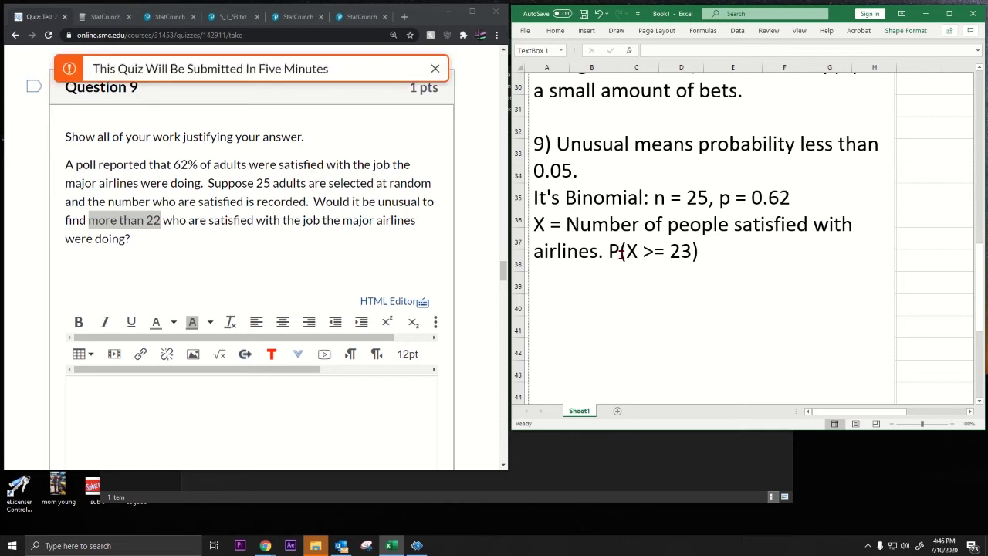
click(429, 74)
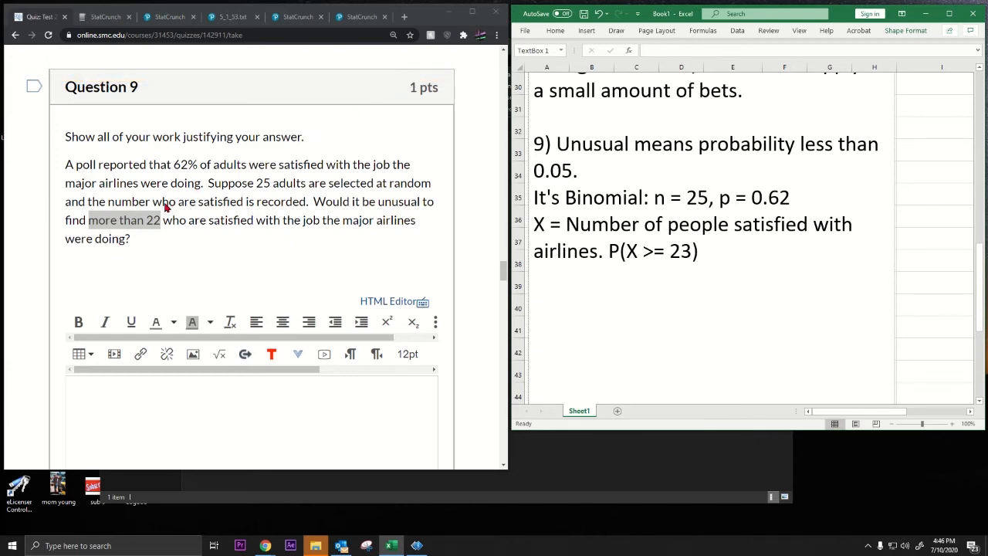
Step: Look through the remaining quiz questions up to Question 12, and return to Question 9 to reread its final question
scroll(166, 207, up, 4)
scroll(165, 207, down, 4)
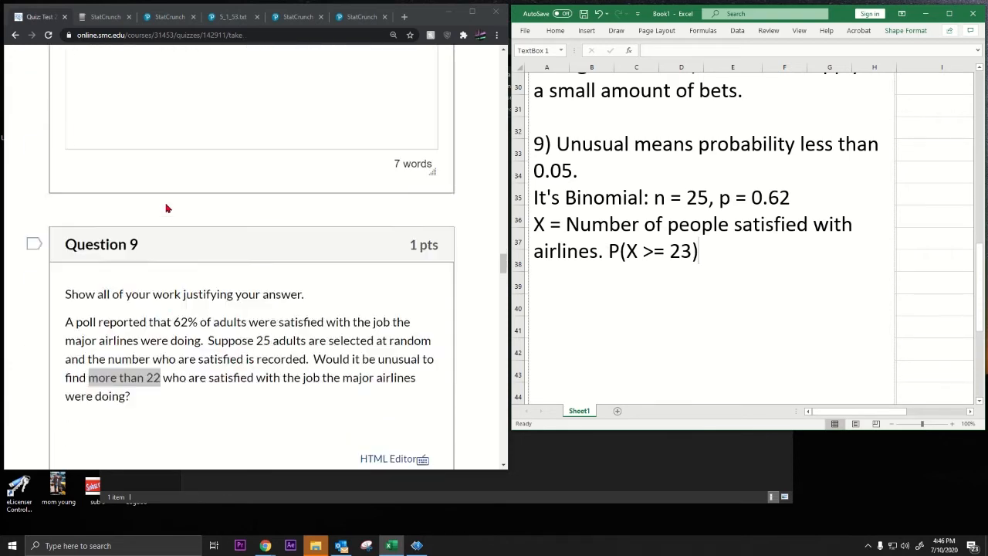
scroll(167, 208, down, 15)
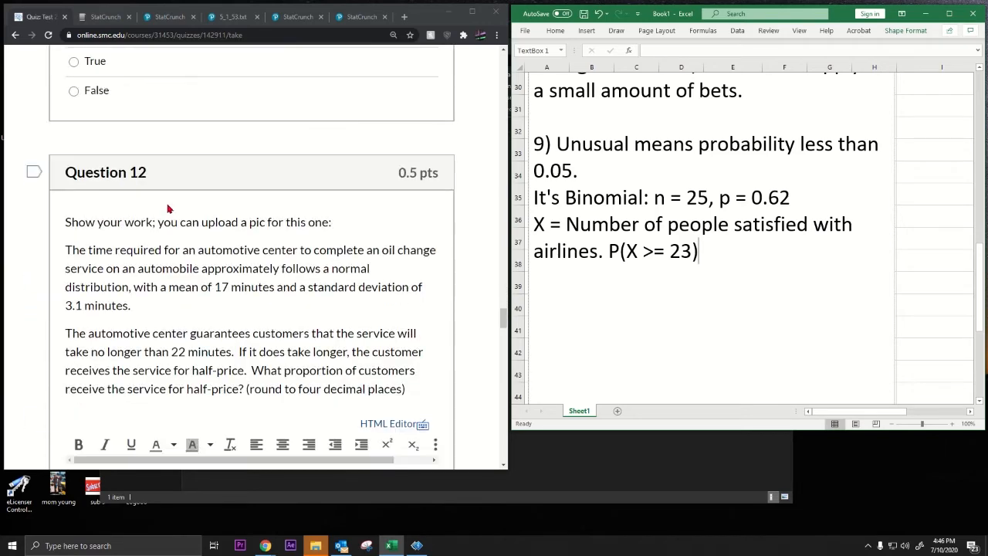
scroll(169, 208, down, 4)
scroll(170, 209, up, 12)
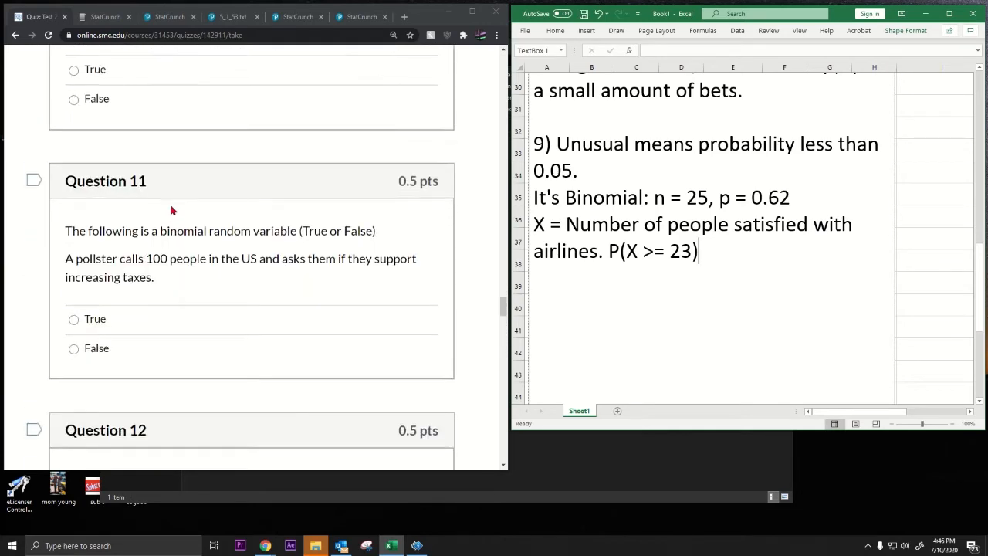
scroll(172, 209, up, 6)
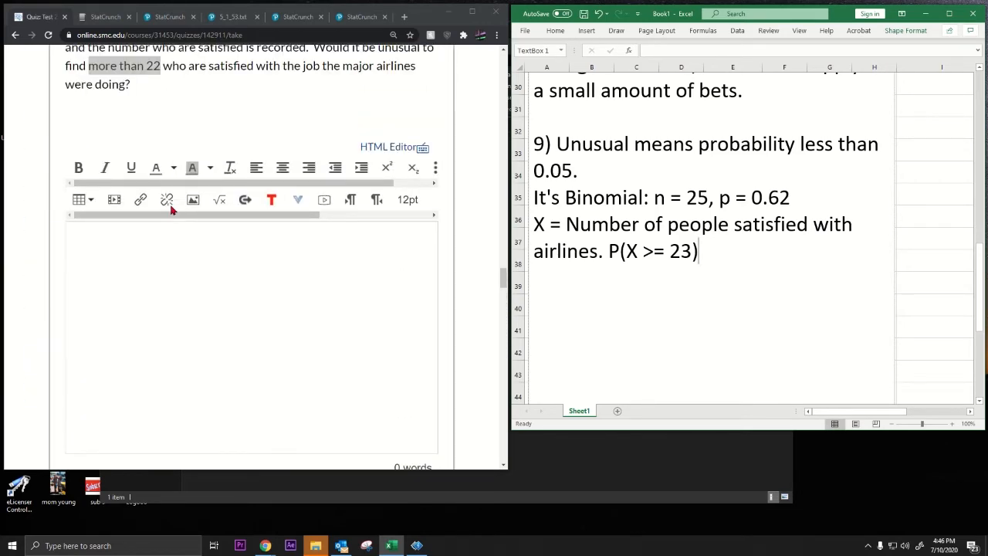
scroll(171, 210, up, 1)
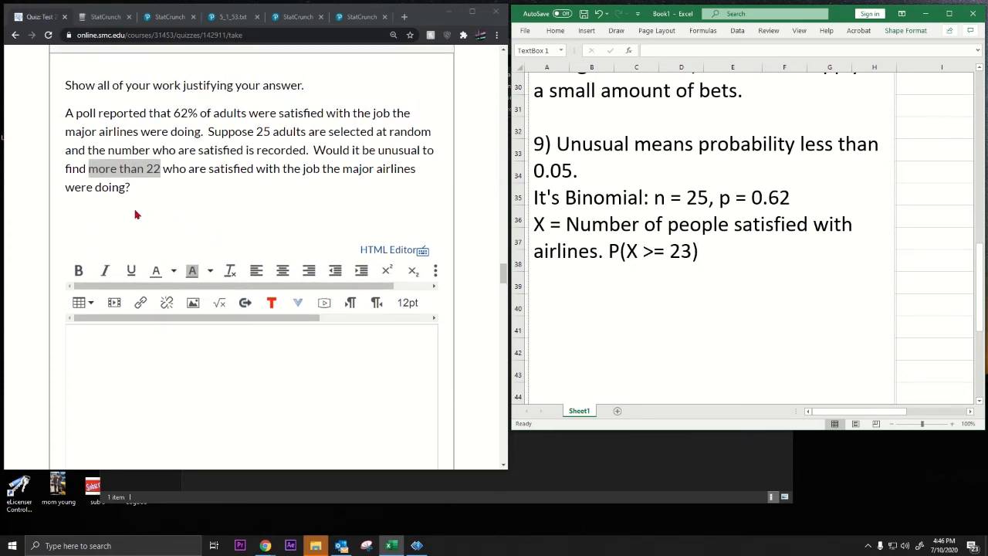
scroll(147, 192, up, 1)
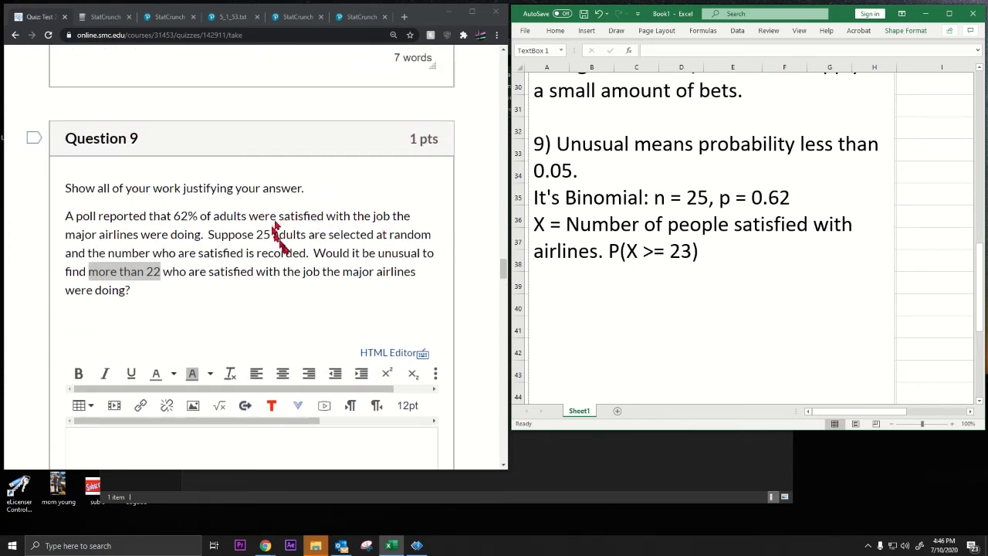
drag(287, 271, 314, 295)
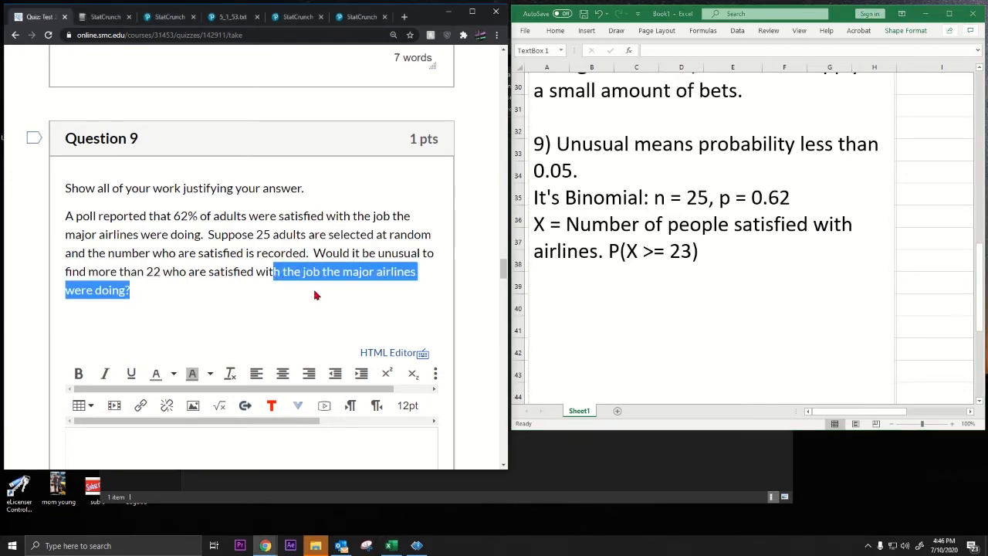
Step: Mark the word "Binomial" in the Question 9 notes with the yellow highlighter pen
click(570, 199)
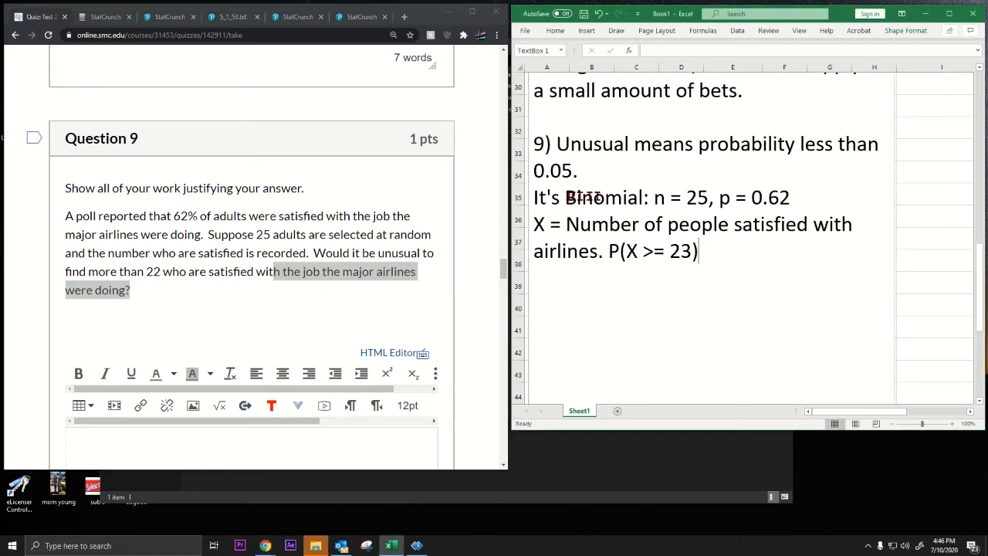
mouse_move(578, 198)
mouse_down()
mouse_move(640, 198)
mouse_move(566, 199)
mouse_up()
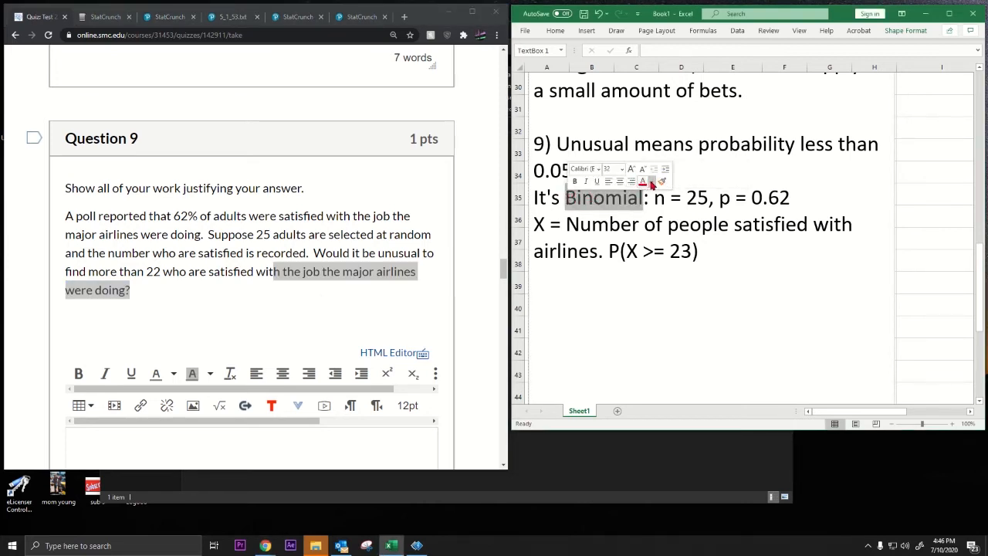
right_click(621, 201)
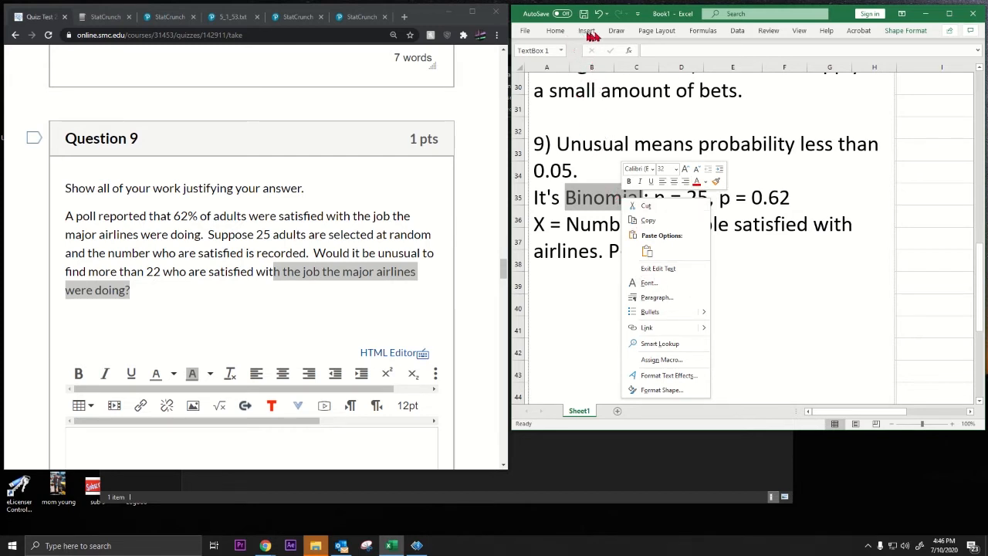
click(621, 33)
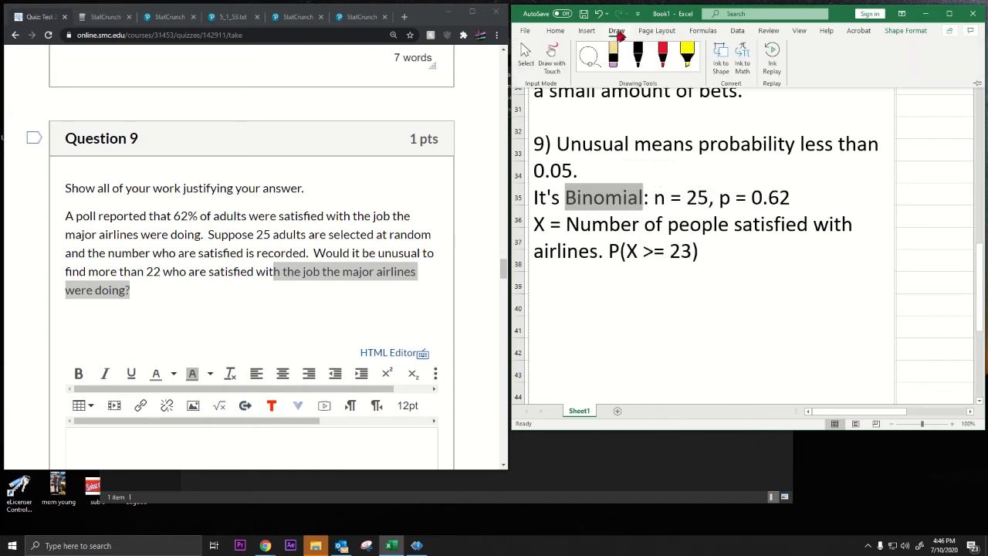
click(685, 61)
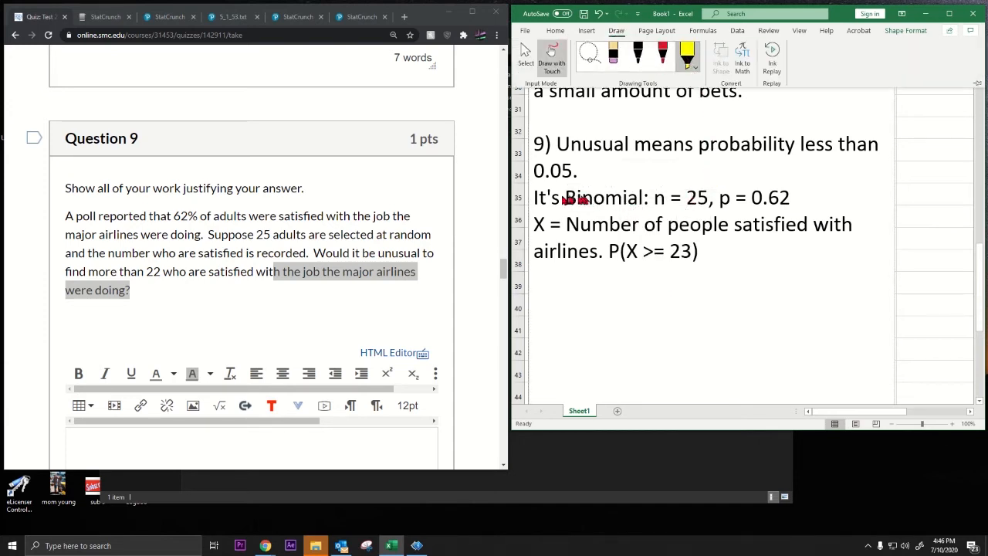
drag(565, 196, 641, 203)
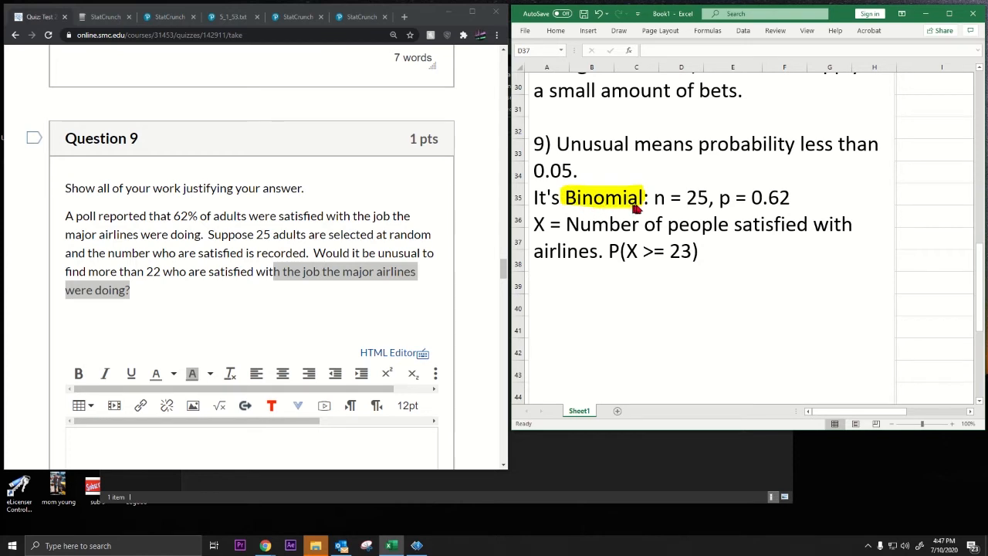
Step: Try a thicker yellow highlighter setting with a mark beside P(X >= 23), and undo the mark
click(622, 30)
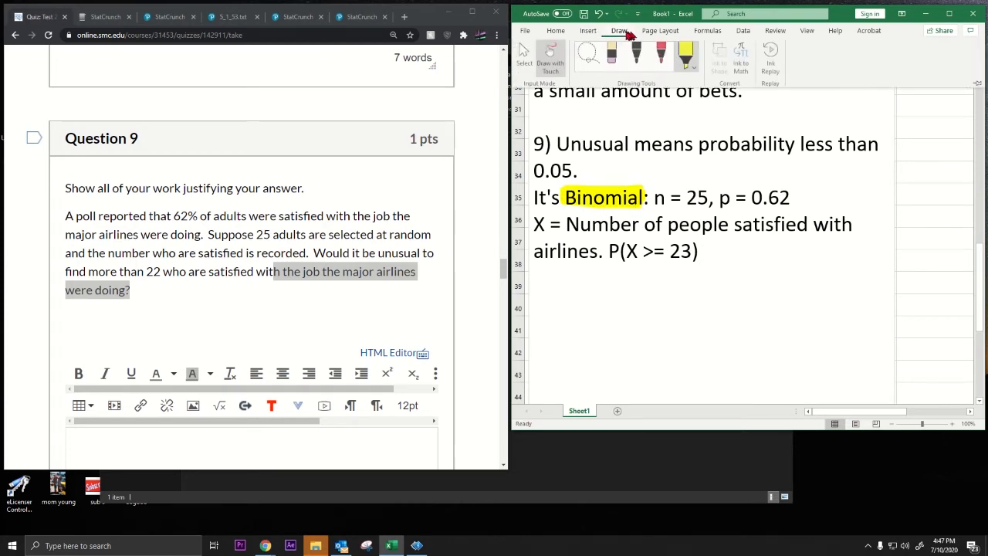
click(687, 56)
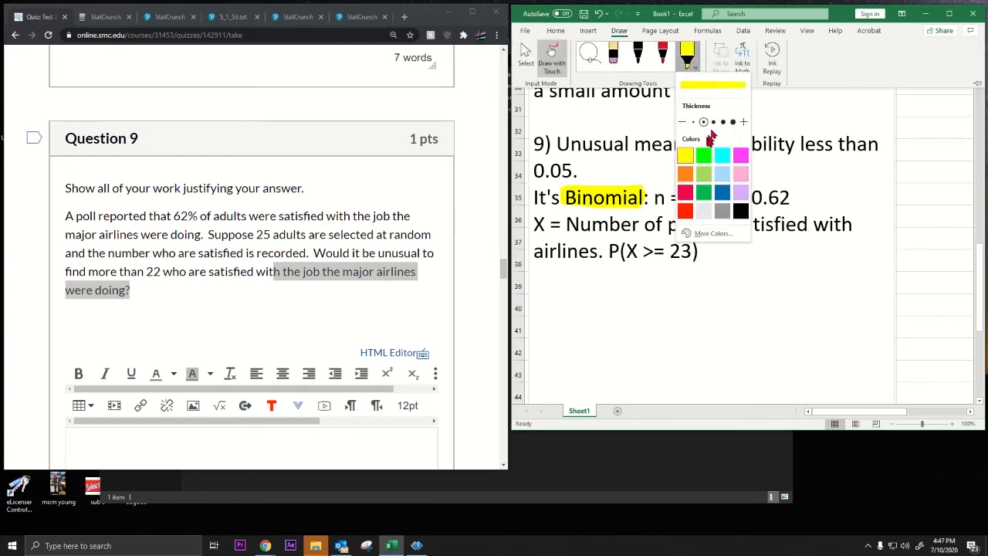
click(732, 122)
click(734, 263)
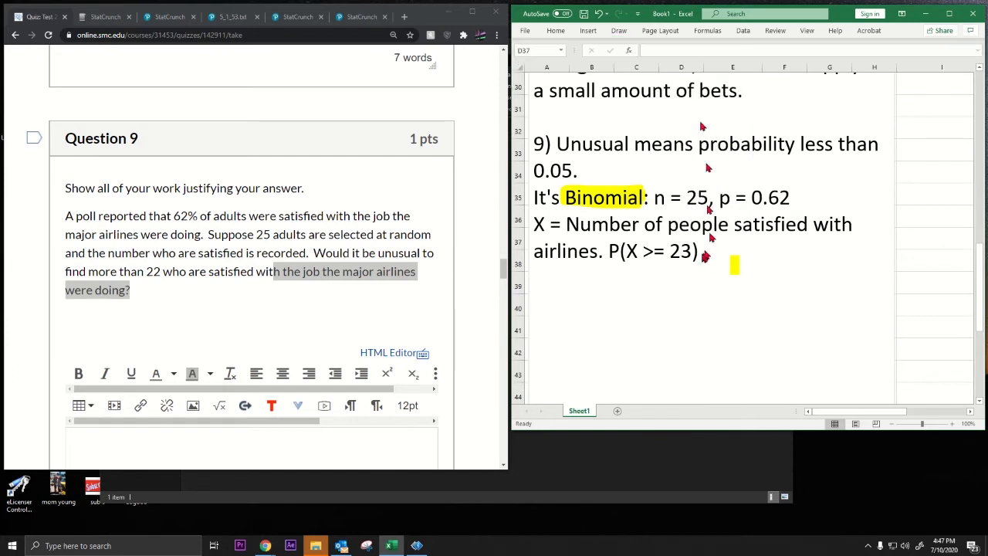
key(ctrl+z)
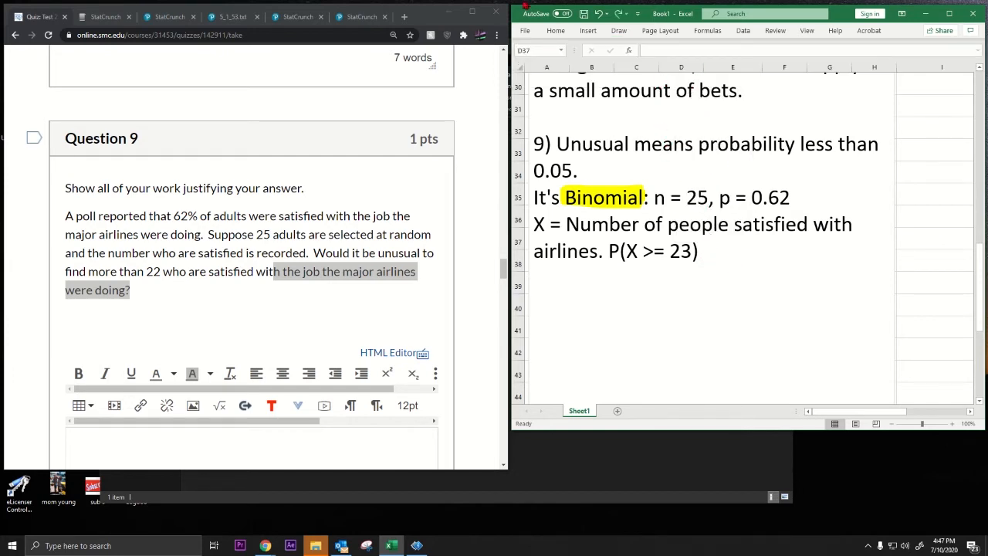
Step: Leave inking mode and resume text editing after "P(X >= 23)" in the notes
click(618, 30)
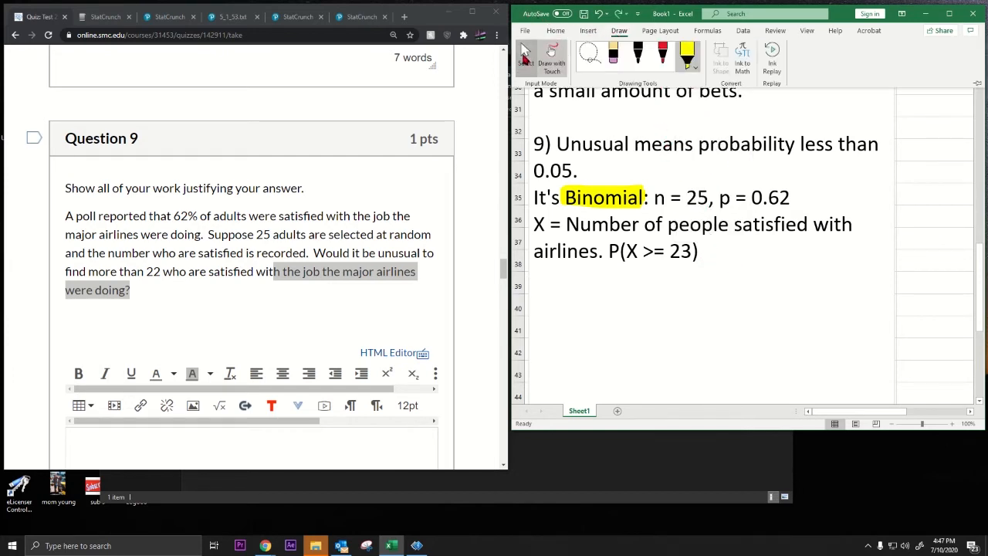
click(526, 58)
click(704, 249)
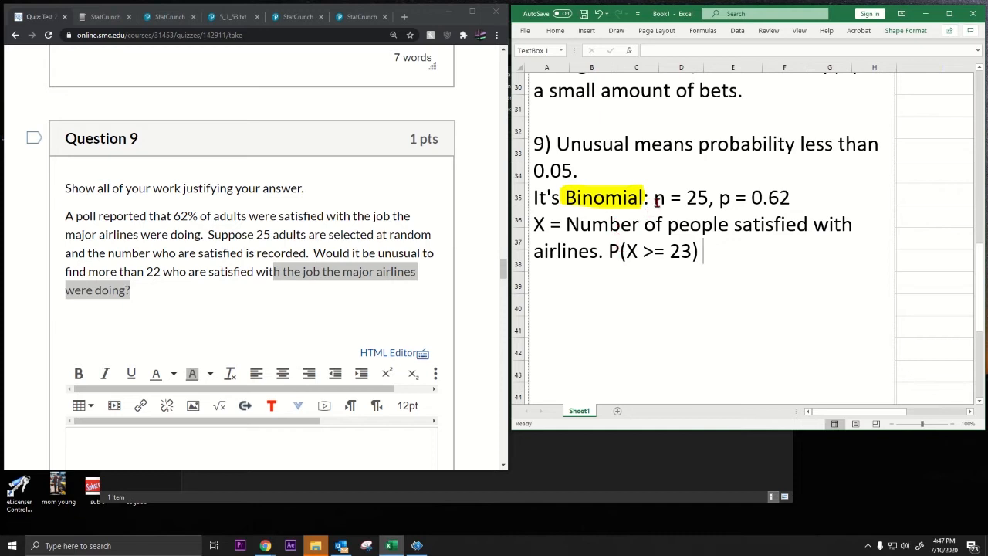
Step: Switch to StatCrunch, open the Binomial calculator, and move its window clear of the browser's edge
click(333, 18)
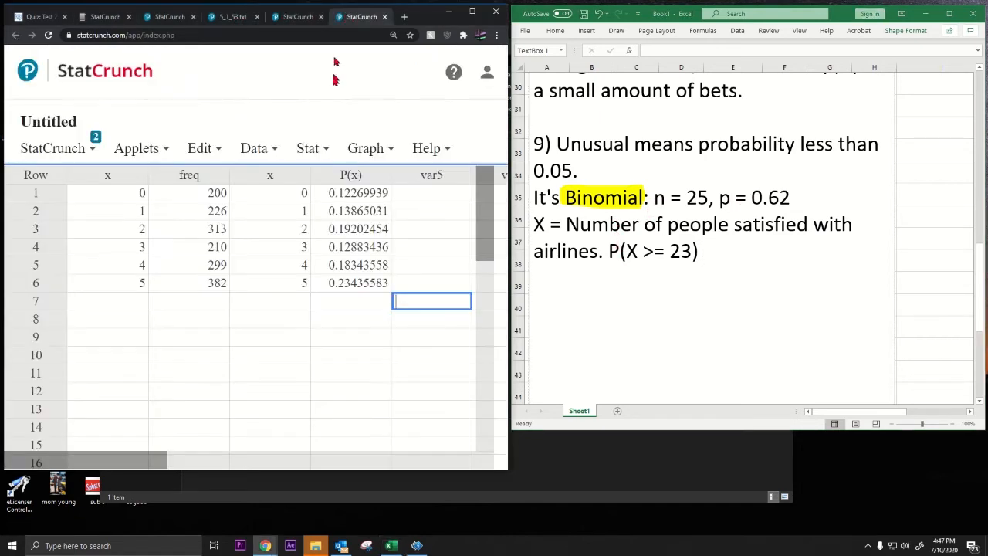
click(313, 149)
mouse_move(319, 177)
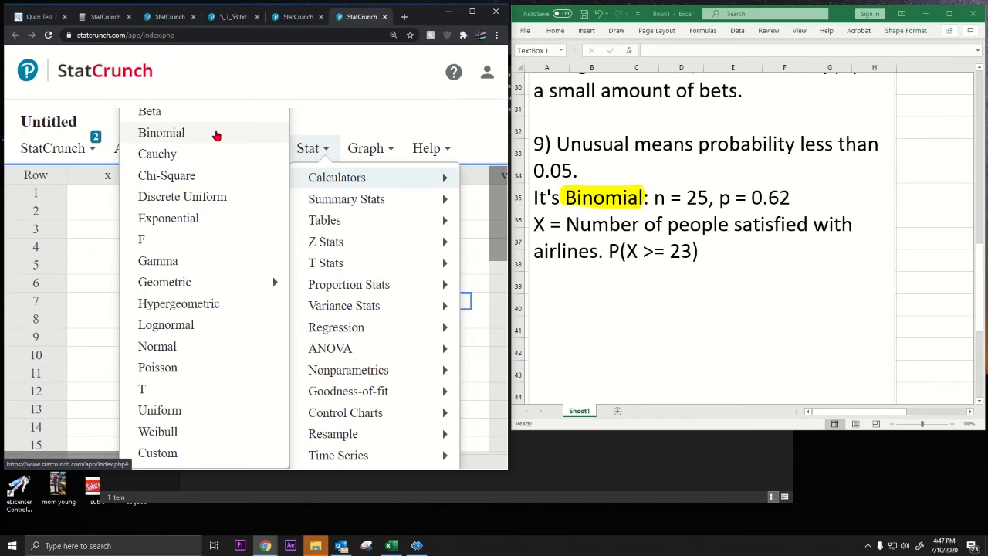
click(216, 135)
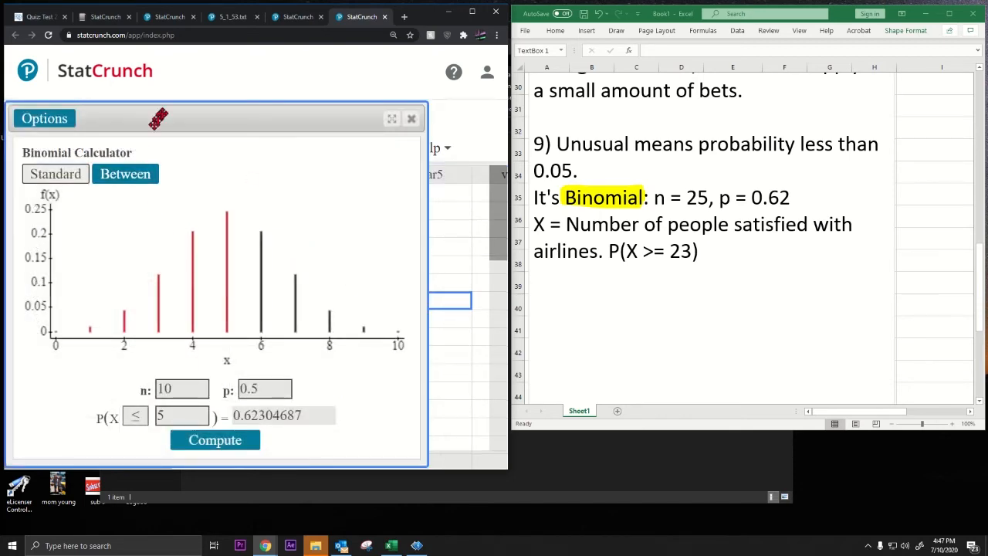
drag(236, 83, 241, 74)
Step: Set n to 25 and p to 0.62 in the Binomial calculator
drag(267, 349, 187, 361)
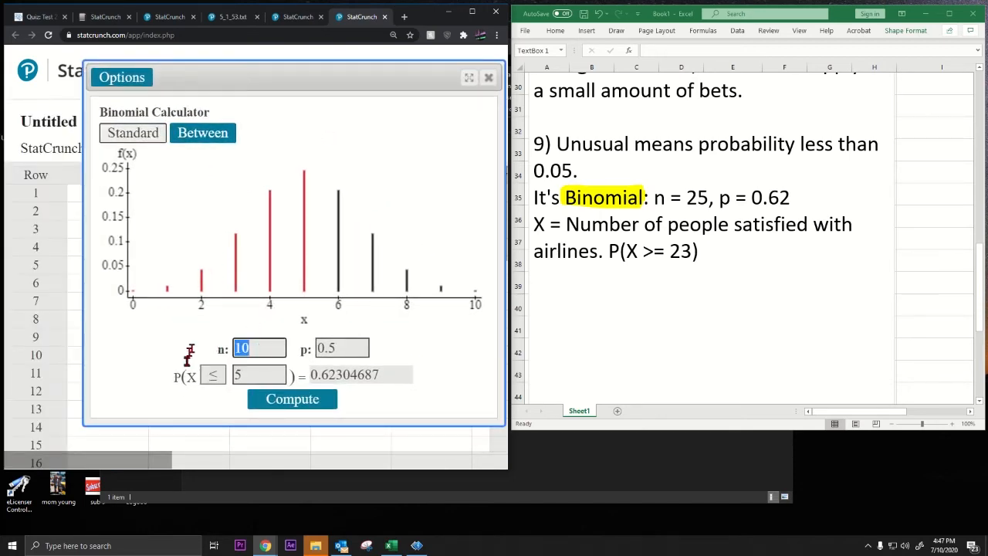
text(25)
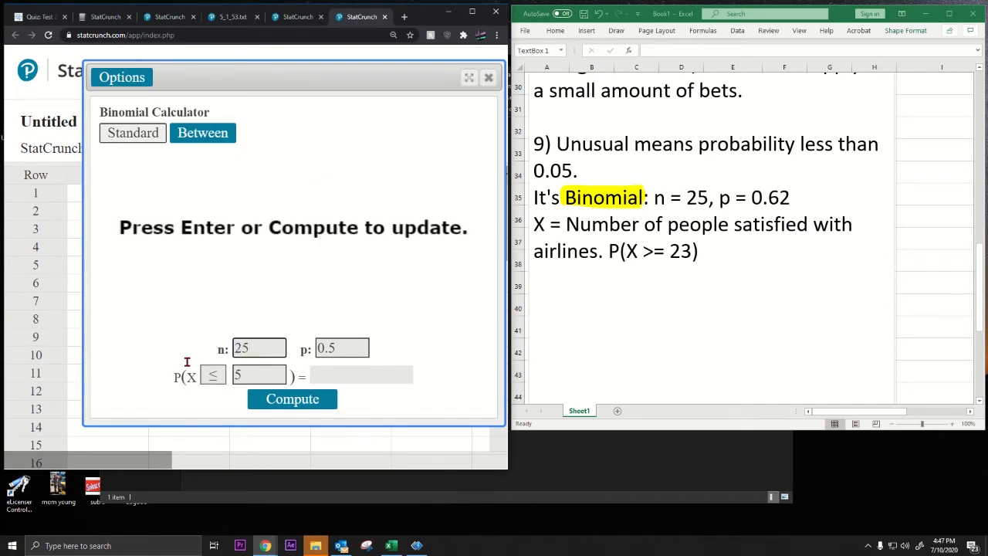
drag(338, 348, 309, 342)
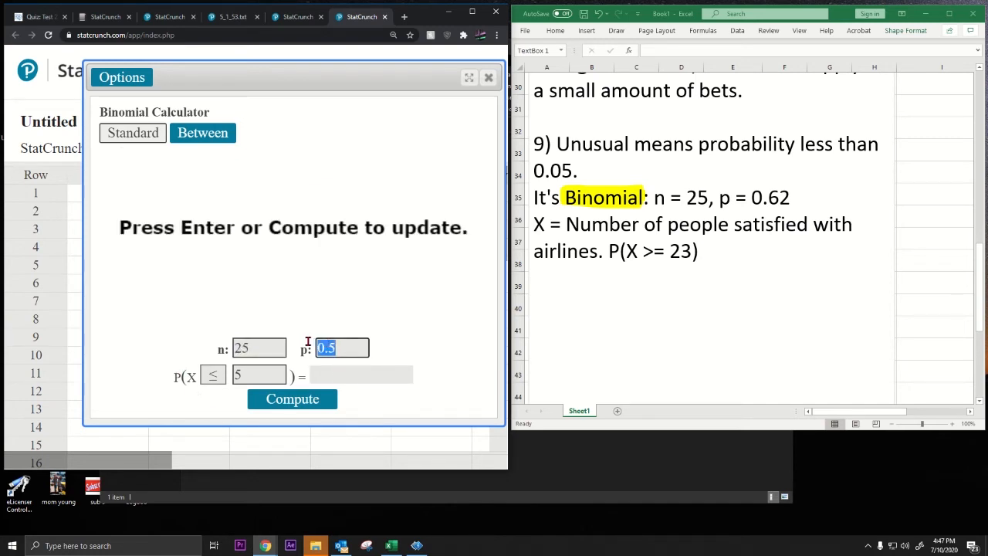
text(0.62)
key(Tab)
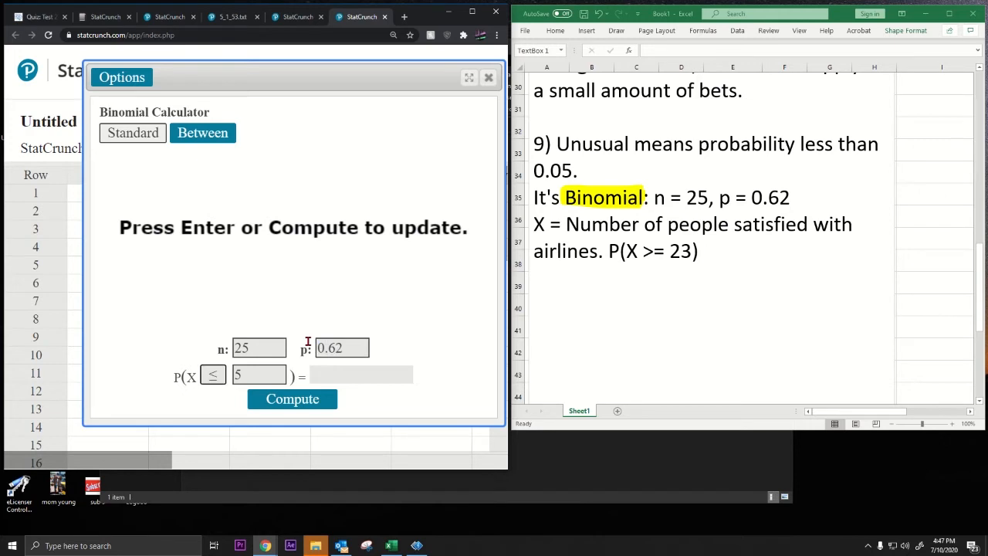
Step: Change the inequality to ≥, set its value to 23, and compute P(X ≥ 23)
click(217, 379)
click(214, 411)
double_click(239, 376)
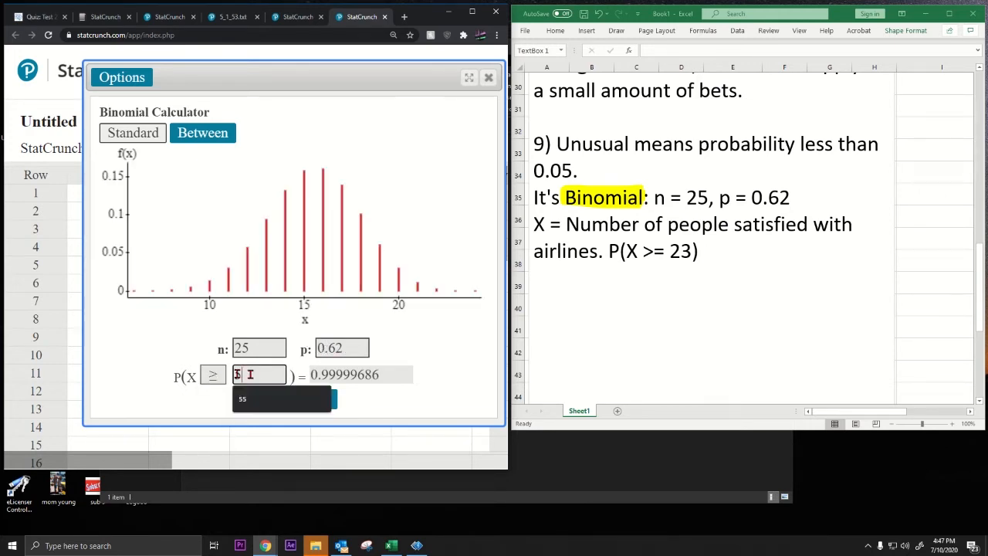
text(23)
click(319, 401)
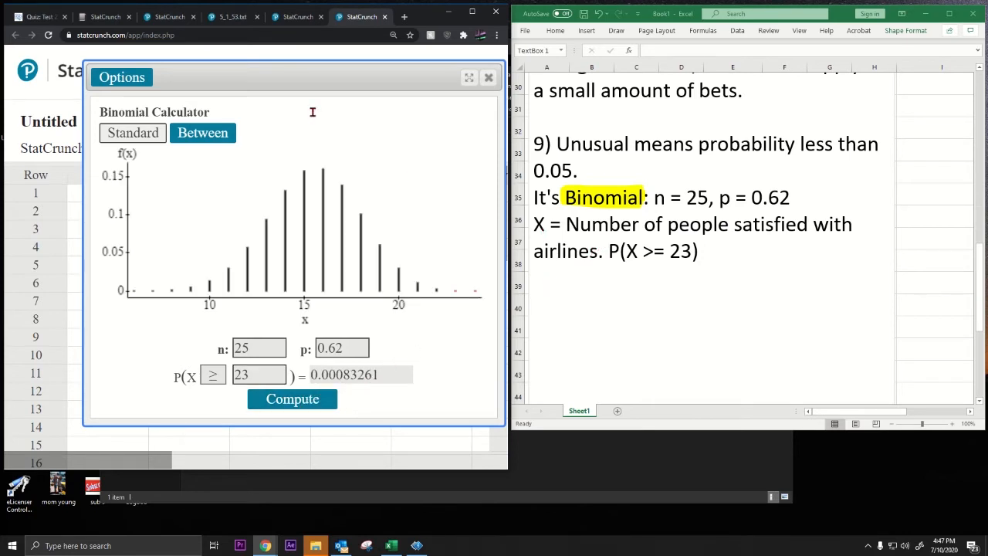
Step: Copy the computed probability into the notes so the line reads "P(X >= 23) = 0.00083261"
drag(313, 373, 415, 373)
key(ctrl+c)
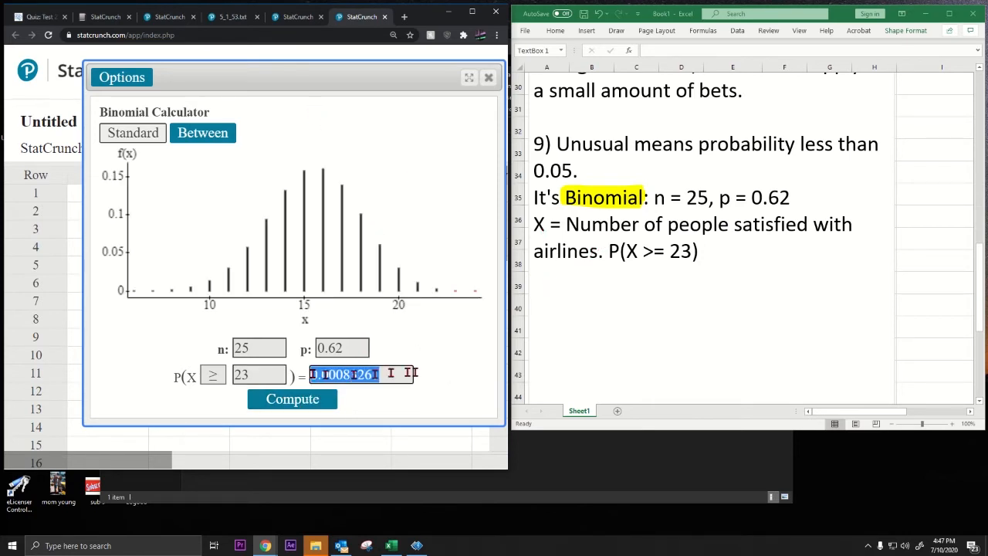
click(723, 254)
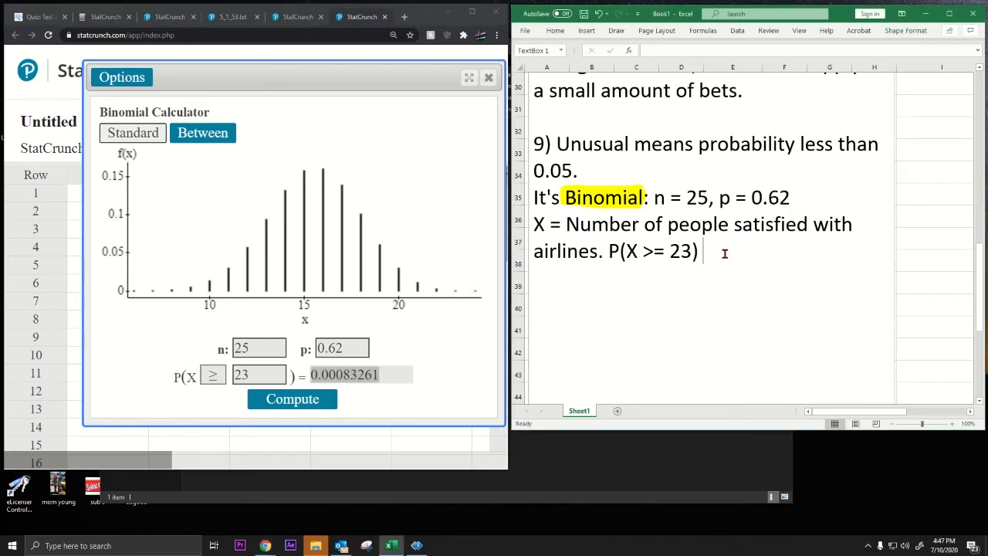
text(=)
key(ctrl+v)
click(716, 252)
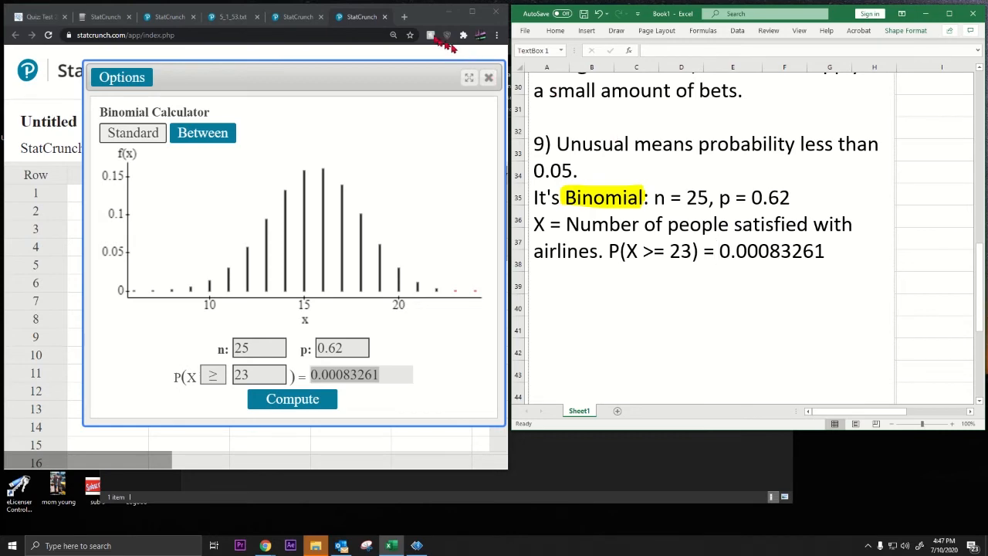
Step: Copy the complete Question 9 work from the notes and paste it into the quiz's Question 9 answer box
click(37, 16)
scroll(165, 286, down, 5)
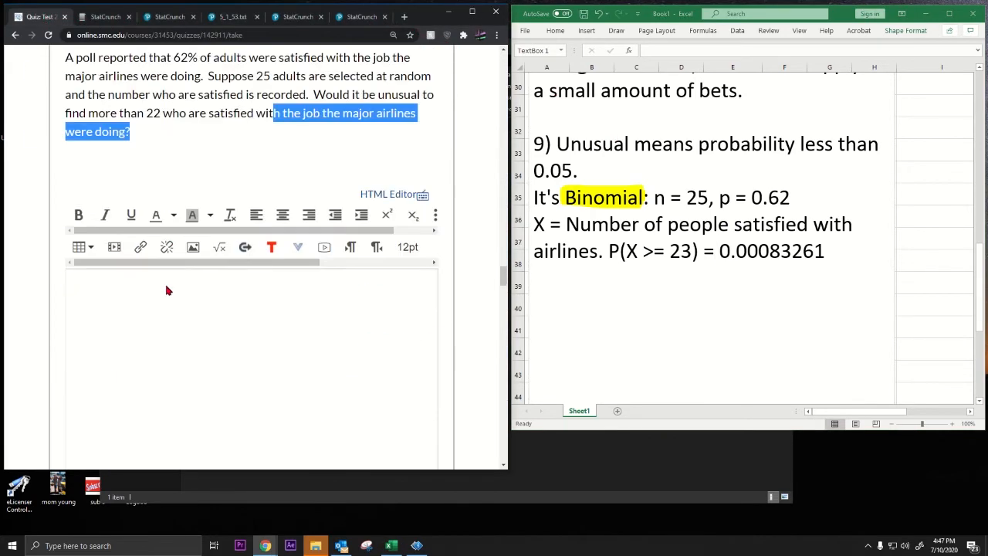
scroll(165, 286, up, 6)
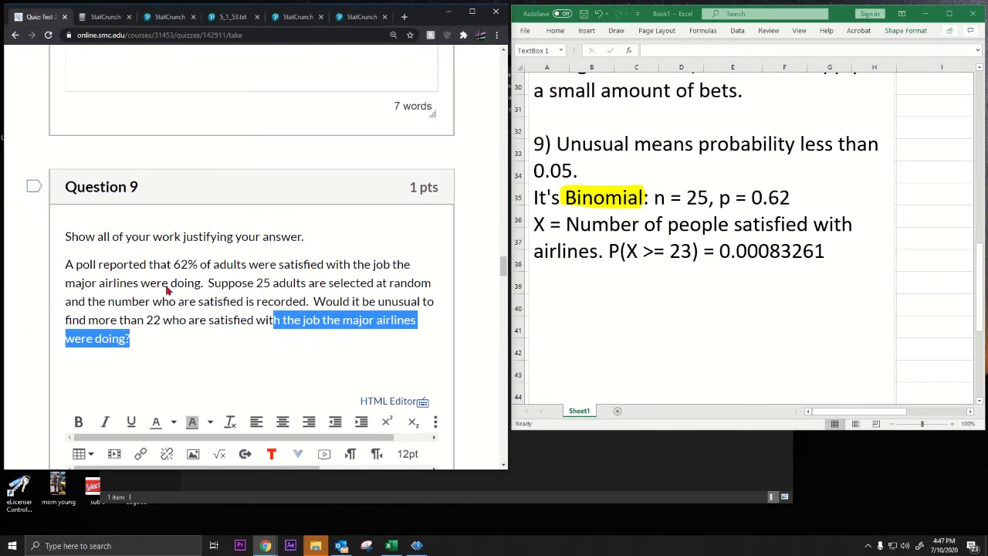
scroll(166, 287, down, 1)
click(533, 138)
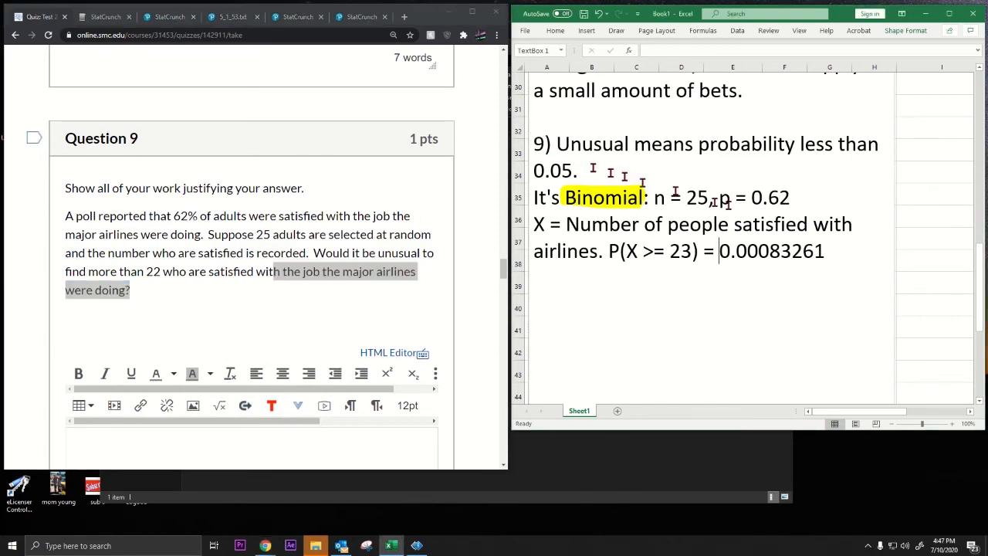
drag(835, 243, 516, 142)
key(ctrl+c)
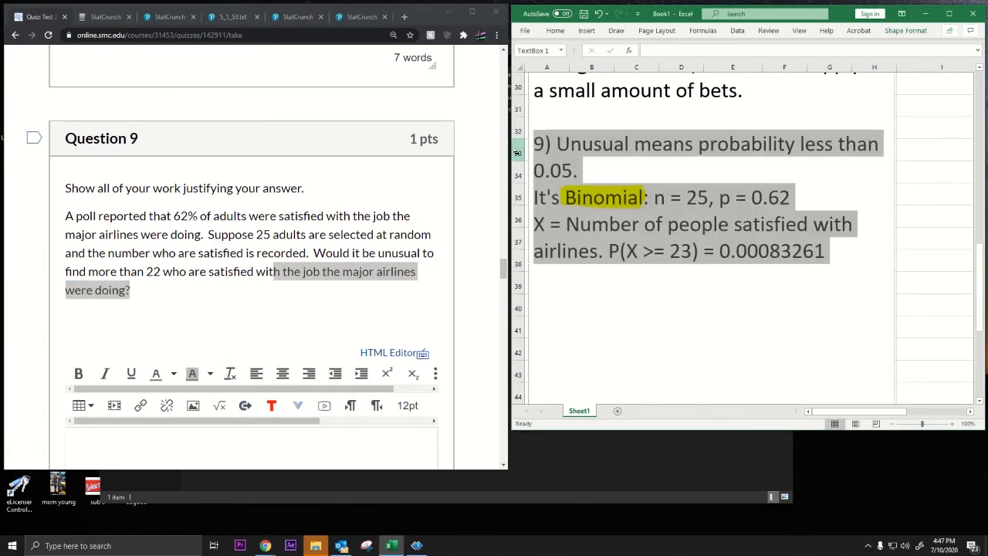
click(181, 432)
key(ctrl+v)
scroll(324, 394, down, 3)
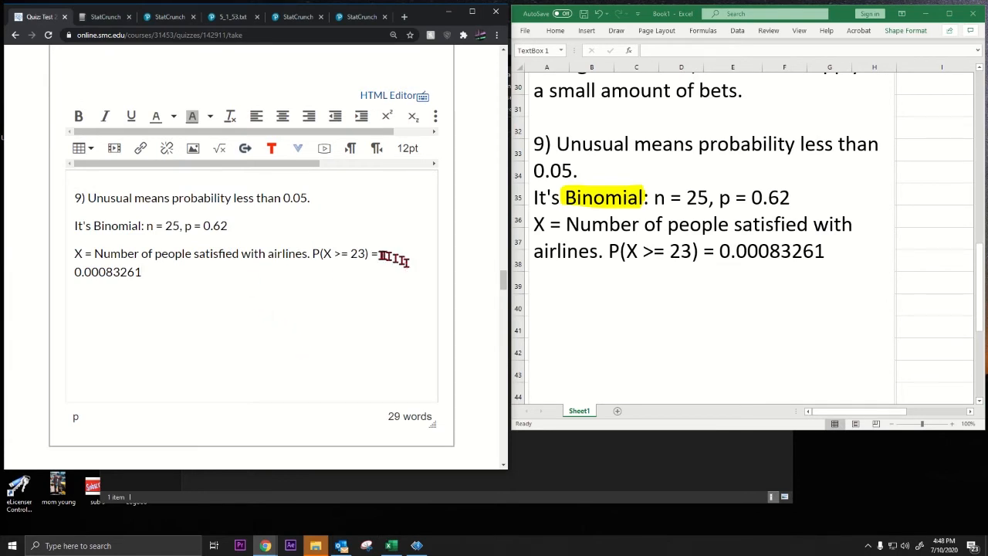
Step: Put "P(X >= 23) = 0.00083261" on its own line in the Question 9 answer
click(313, 254)
key(Return)
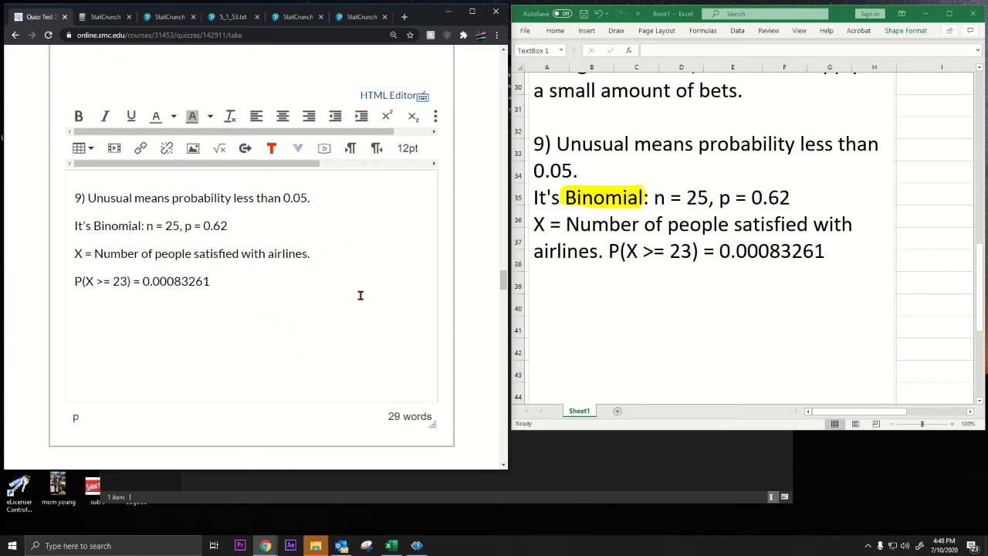
scroll(294, 286, up, 2)
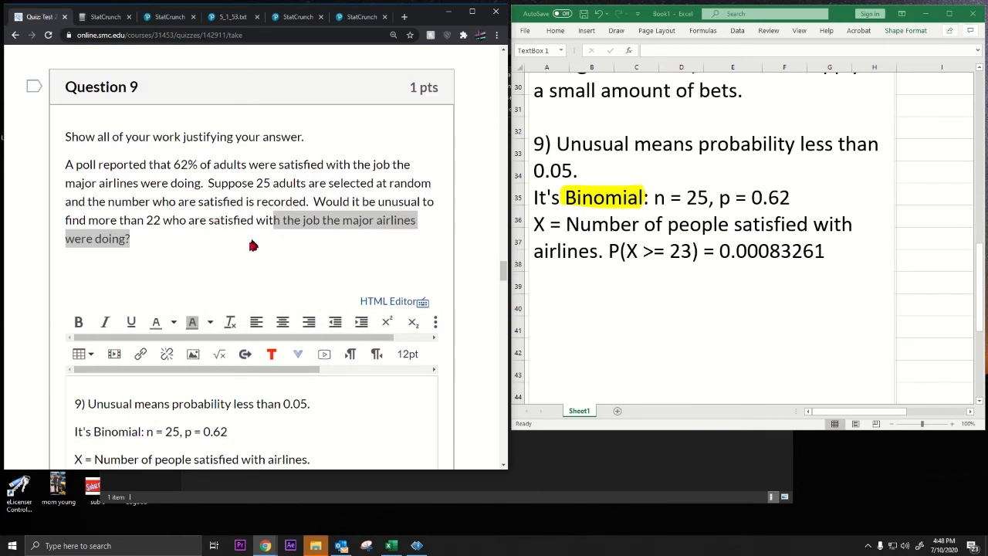
Step: Answer Question 10, about the talent scout's interviews, with False
scroll(249, 247, down, 5)
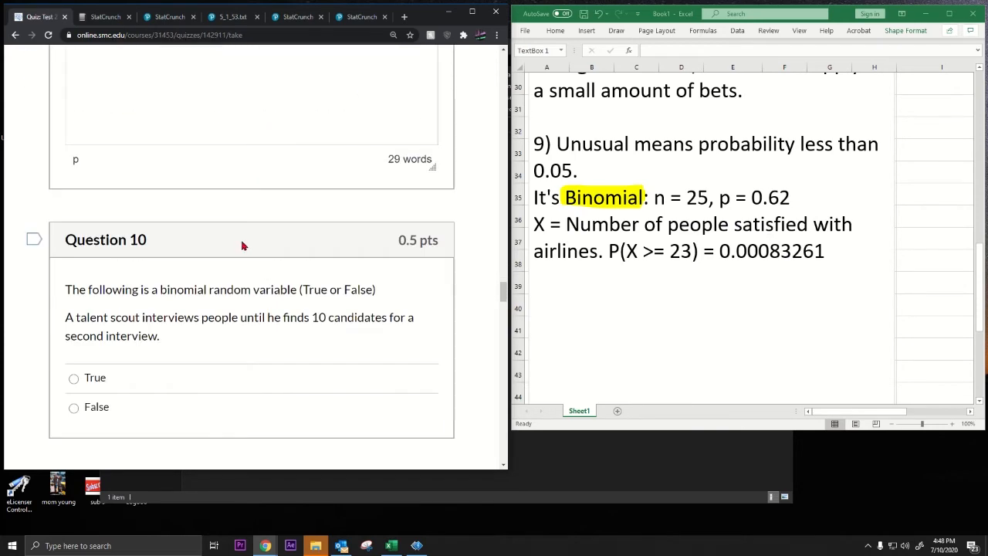
scroll(241, 245, down, 1)
drag(113, 188, 253, 242)
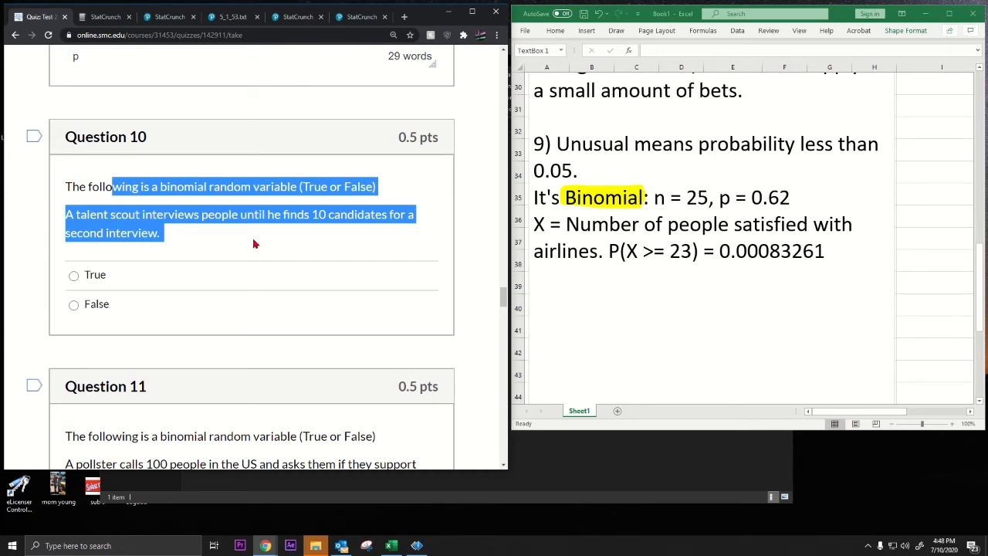
click(614, 293)
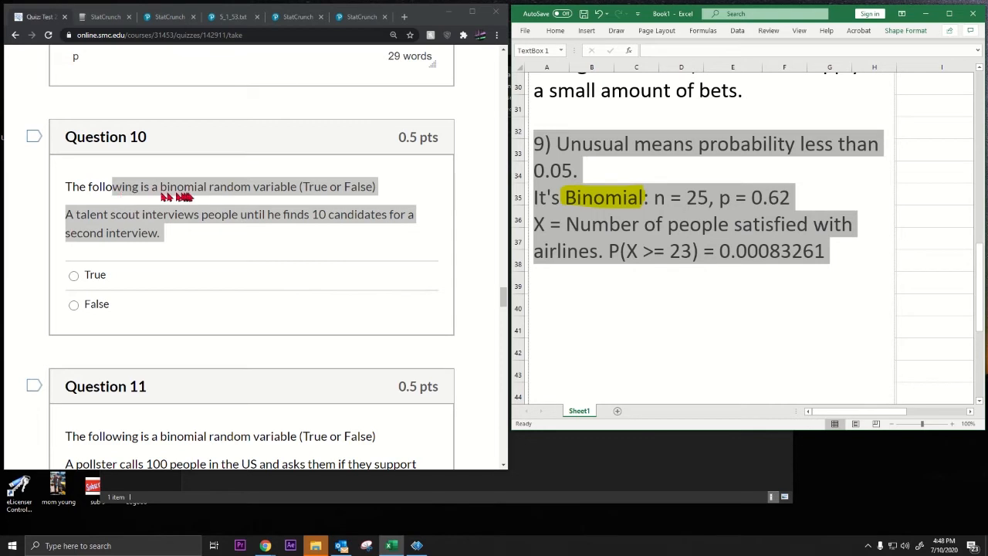
click(73, 304)
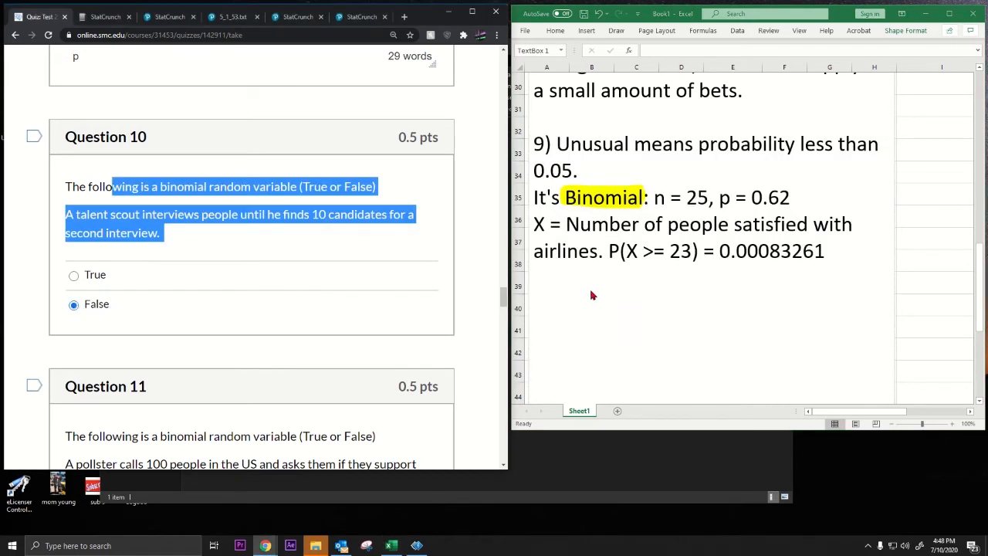
Step: Add the note "10) Not a fixed number of trials." and highlight the 10 candidates phrase in Question 10
click(592, 295)
click(587, 280)
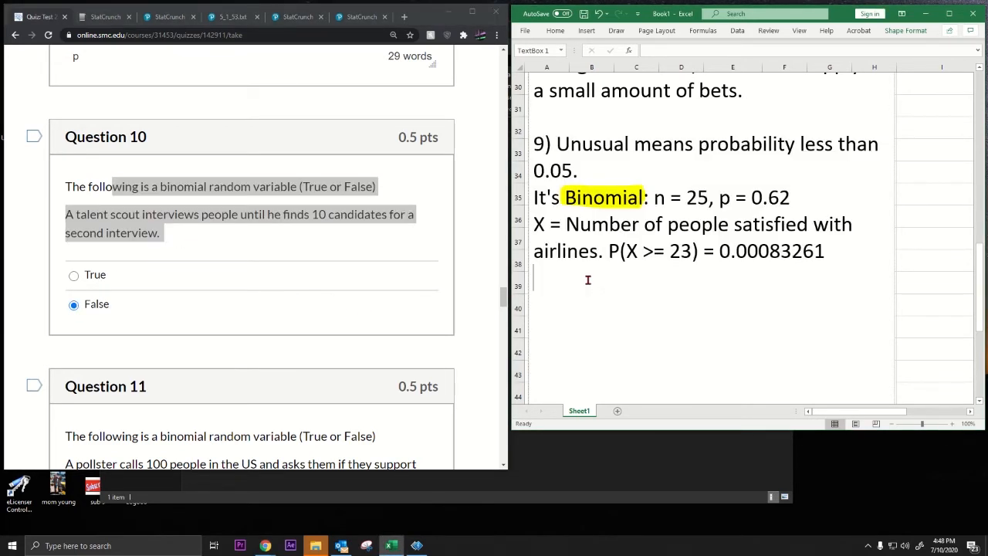
text(10) Not a fixed number of trials.)
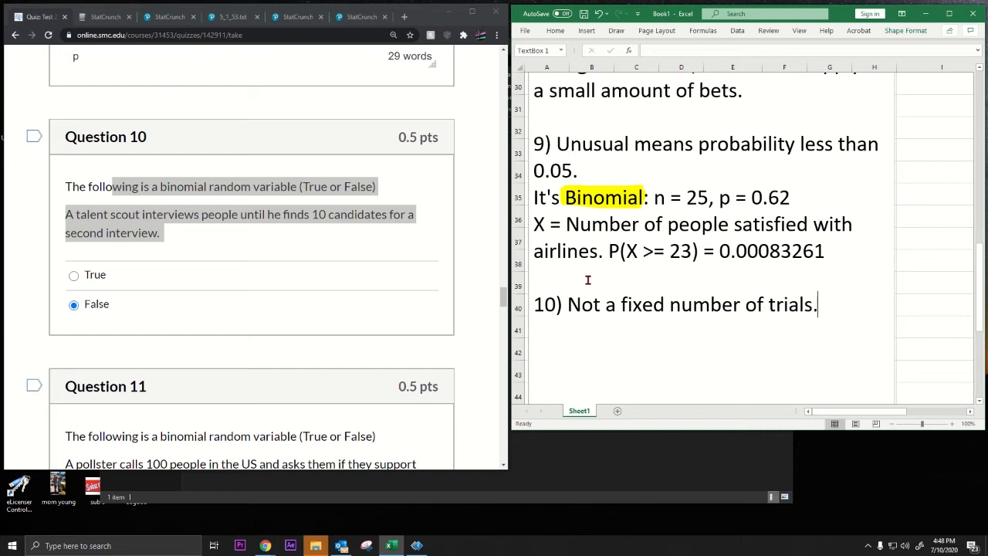
click(409, 212)
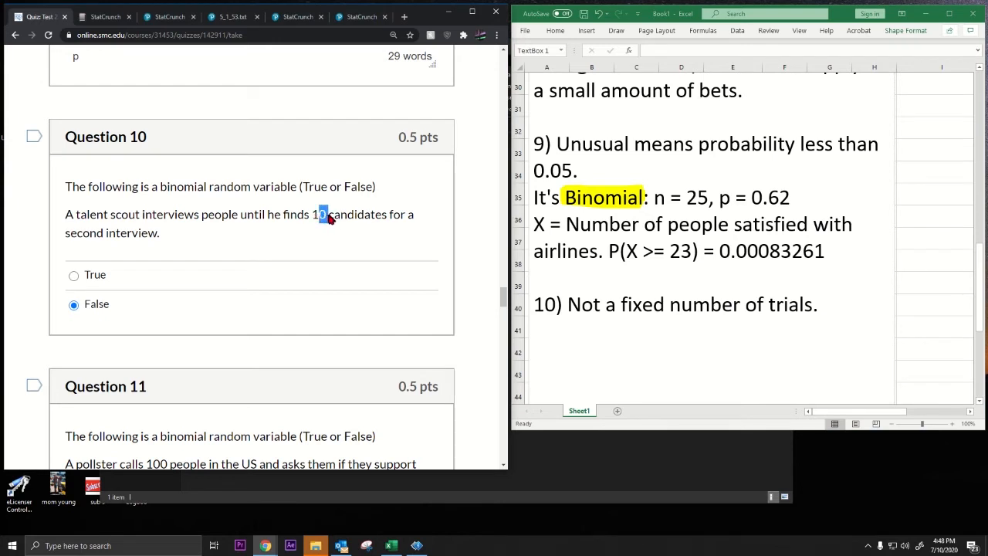
drag(310, 219, 399, 224)
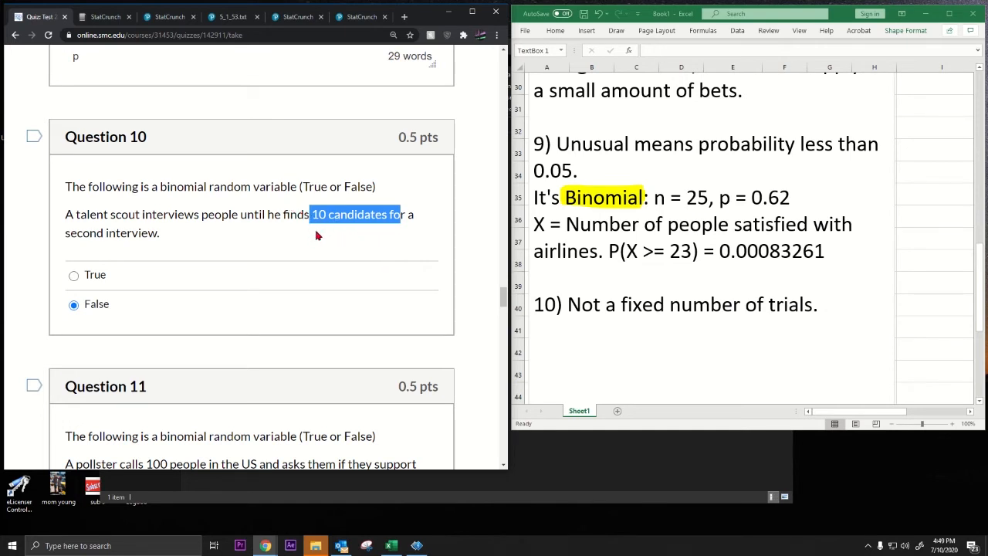
Step: Start an "11)" entry in the notes and answer Question 11, about the pollster's 100 calls, with True
scroll(317, 232, down, 2)
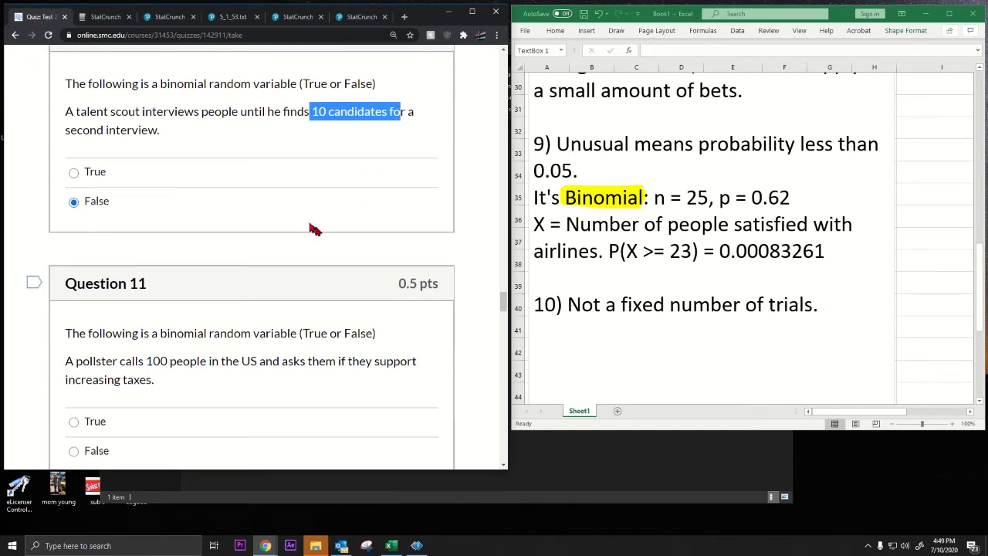
scroll(307, 225, down, 2)
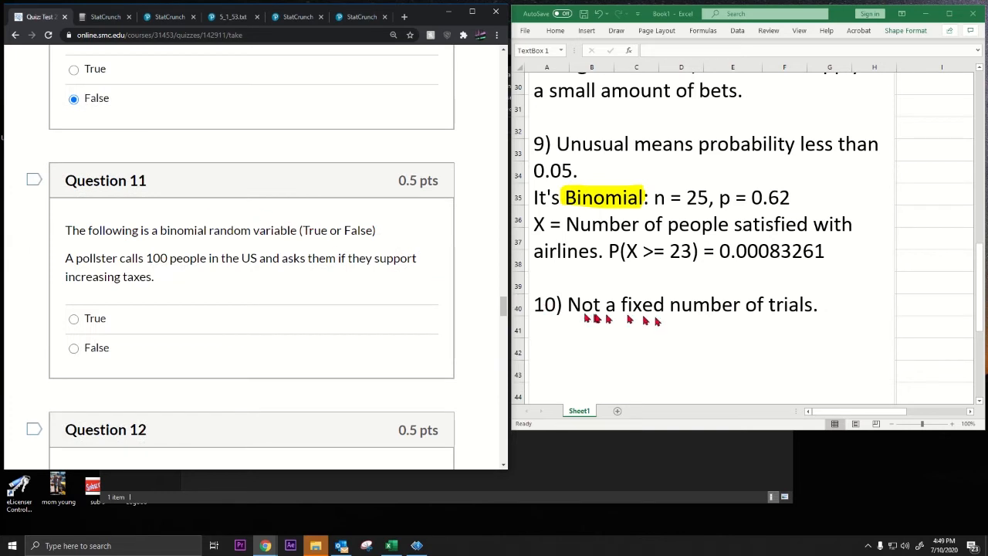
click(846, 316)
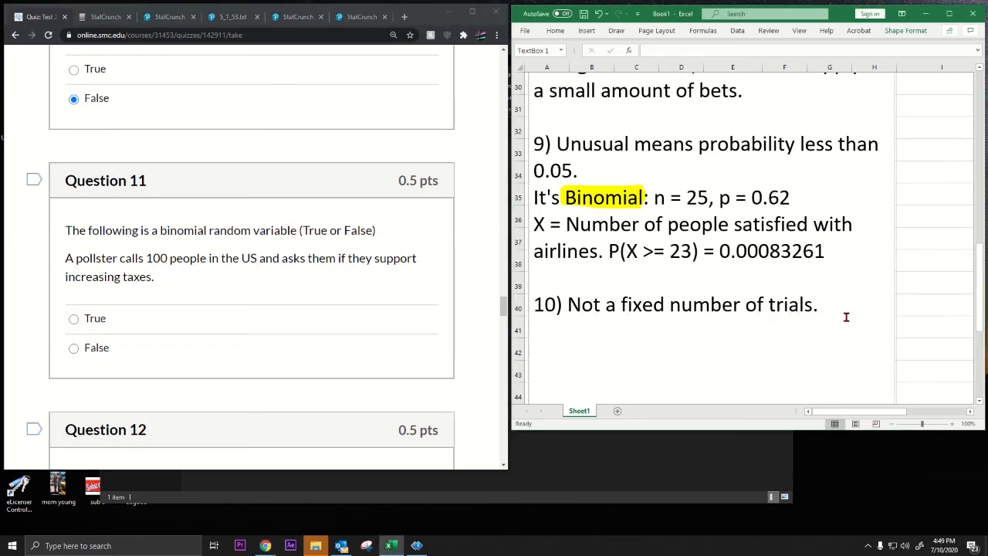
text(11)
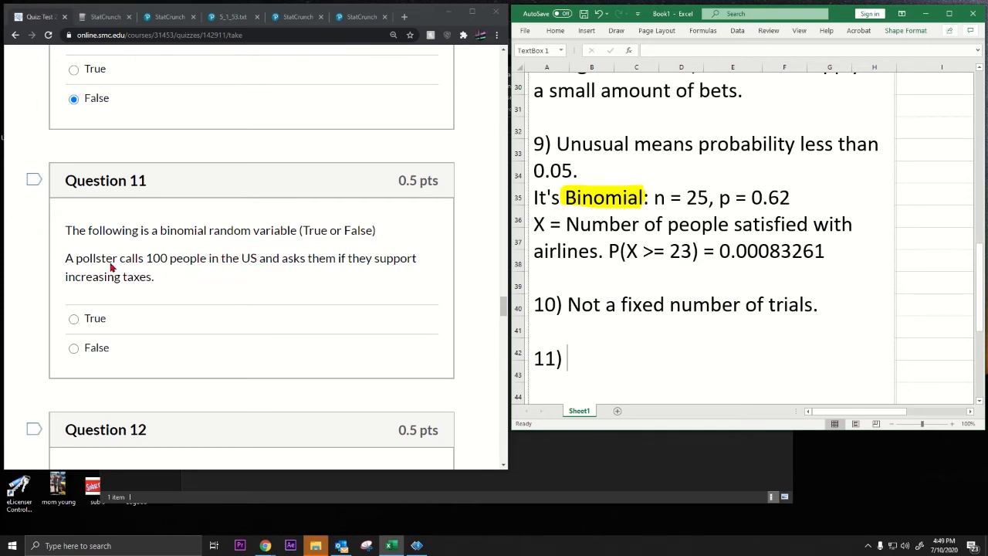
drag(146, 265, 206, 275)
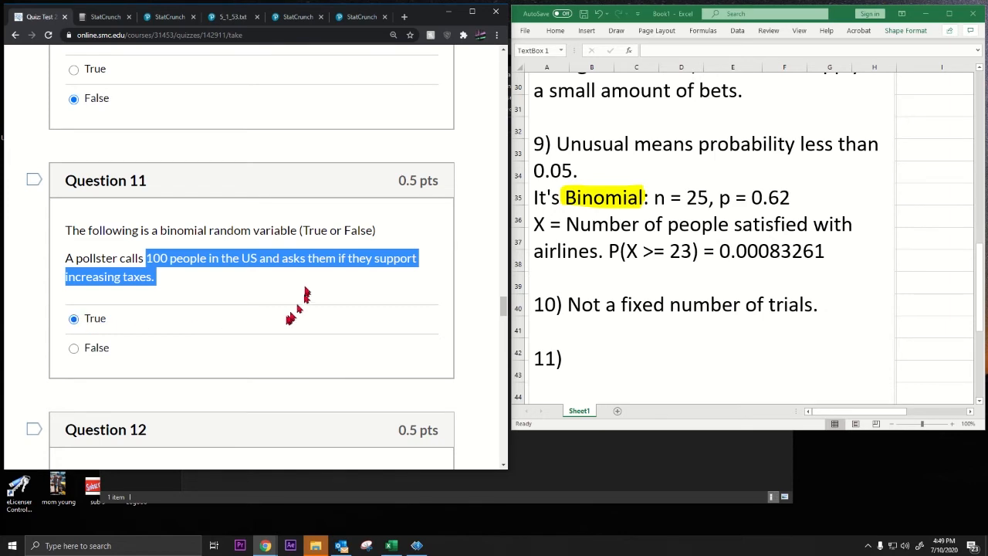
click(166, 282)
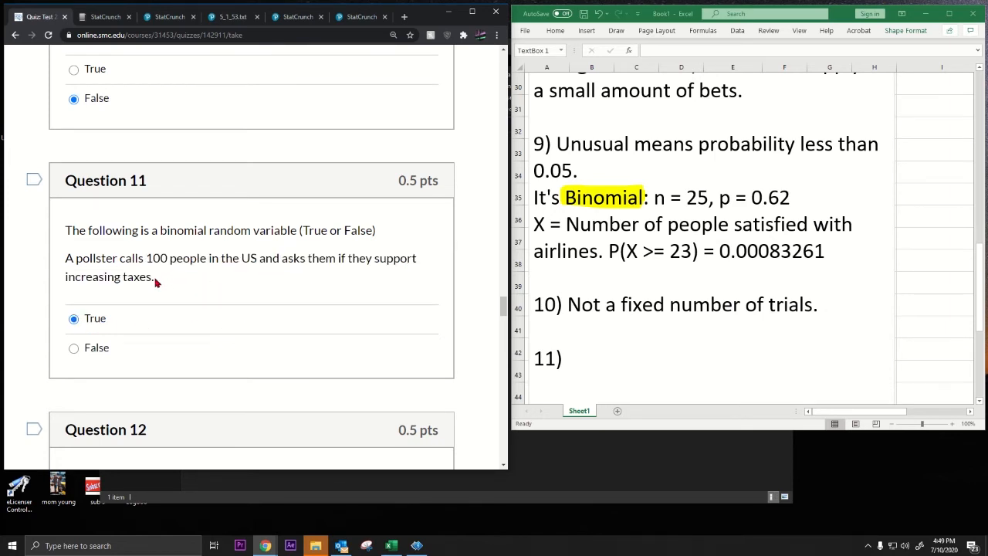
drag(154, 282, 66, 259)
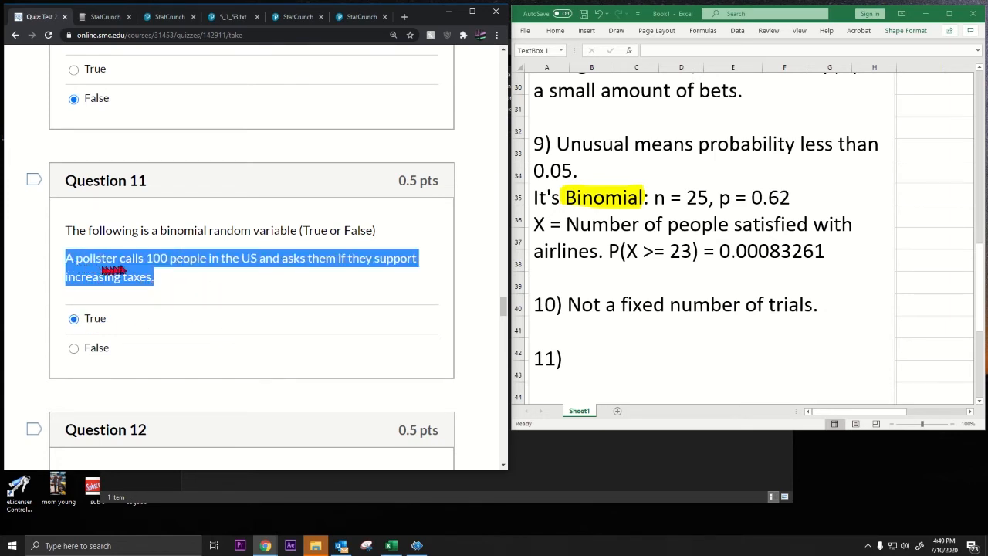
Step: Complete note 11 as "n = 100, Yes." and start a "12)" entry below it for Question 12
click(578, 358)
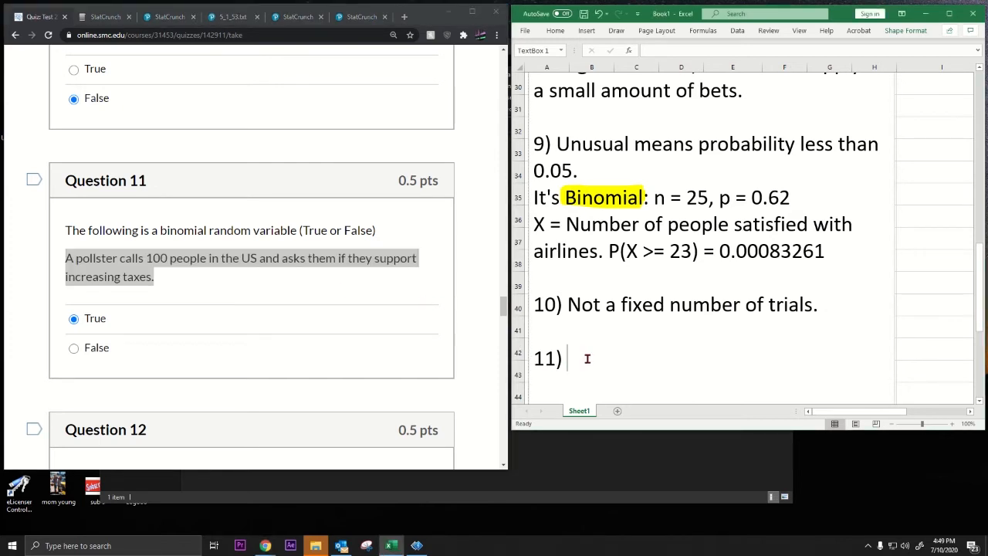
text(n = 100)
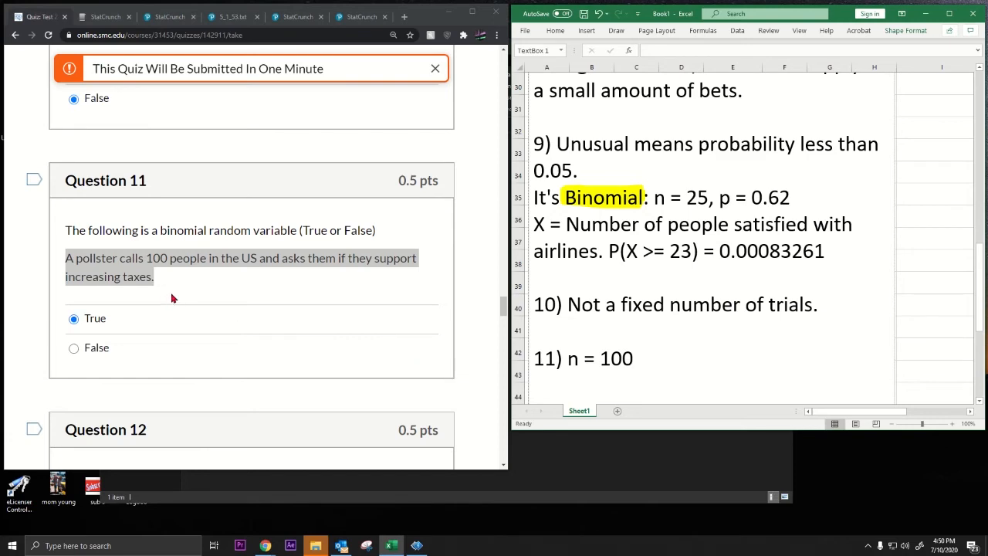
scroll(173, 299, down, 4)
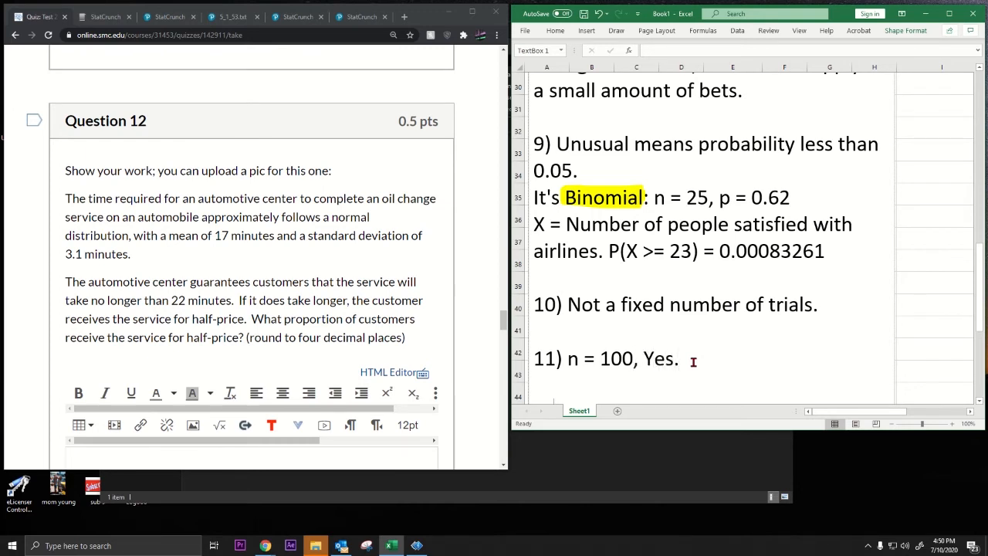
key(Return)
key(Return)
text(12))
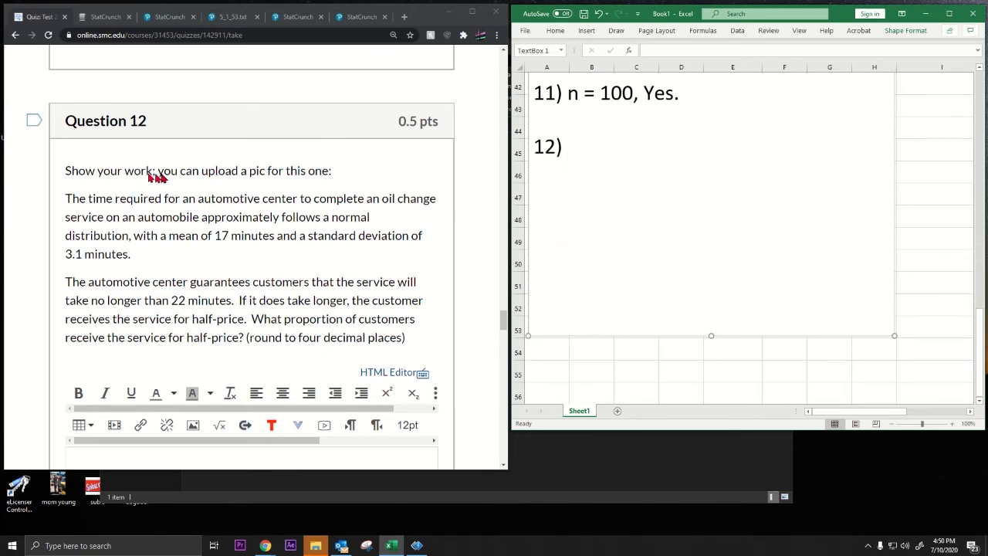
Step: Read Question 12's description of the oil change service and highlight the phrase "normal distribution"
drag(163, 174, 329, 182)
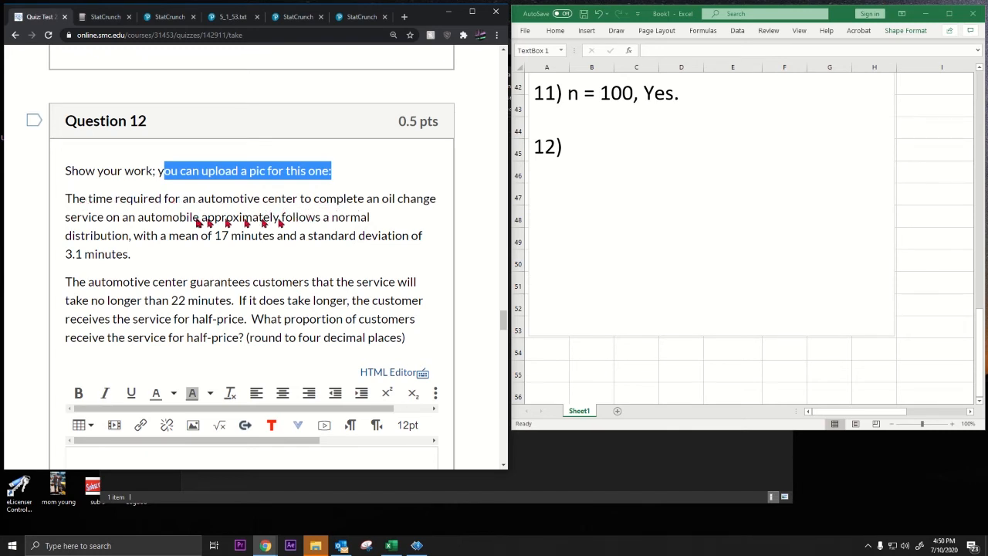
drag(66, 219, 344, 255)
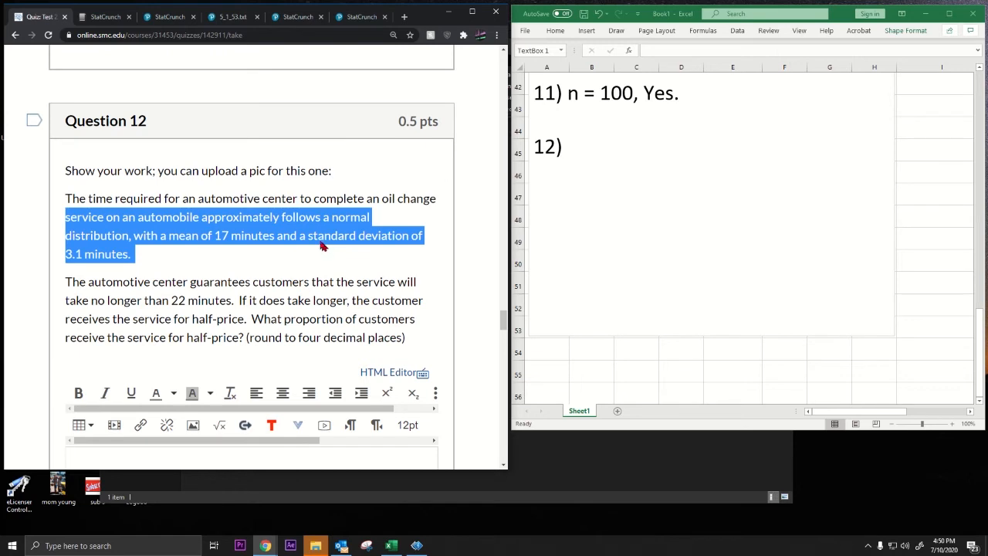
click(339, 230)
drag(334, 223, 132, 242)
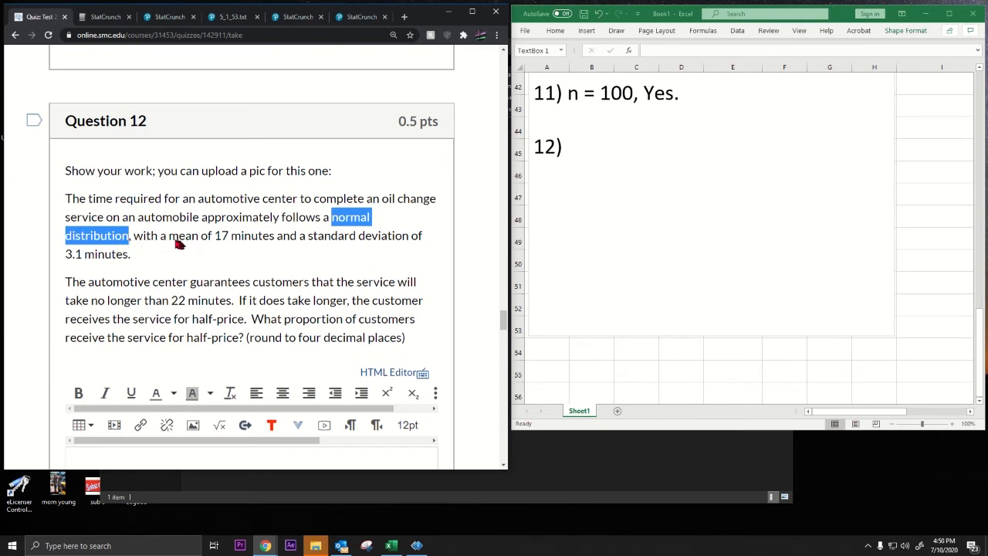
Step: Fill in note 12 with "X ~ Normal(17, 3.1)" as the distribution for Question 12
click(601, 154)
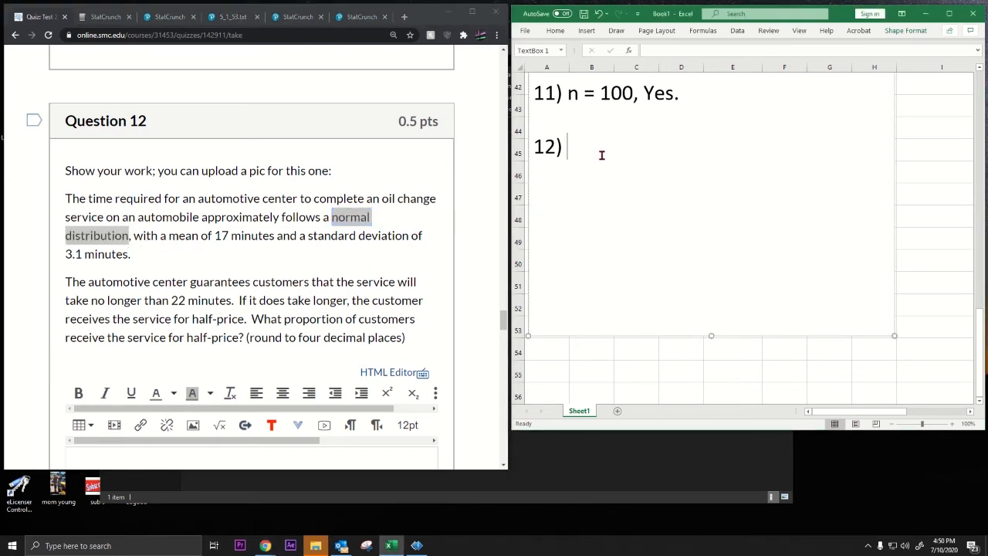
text(Normal(17, 3.1)
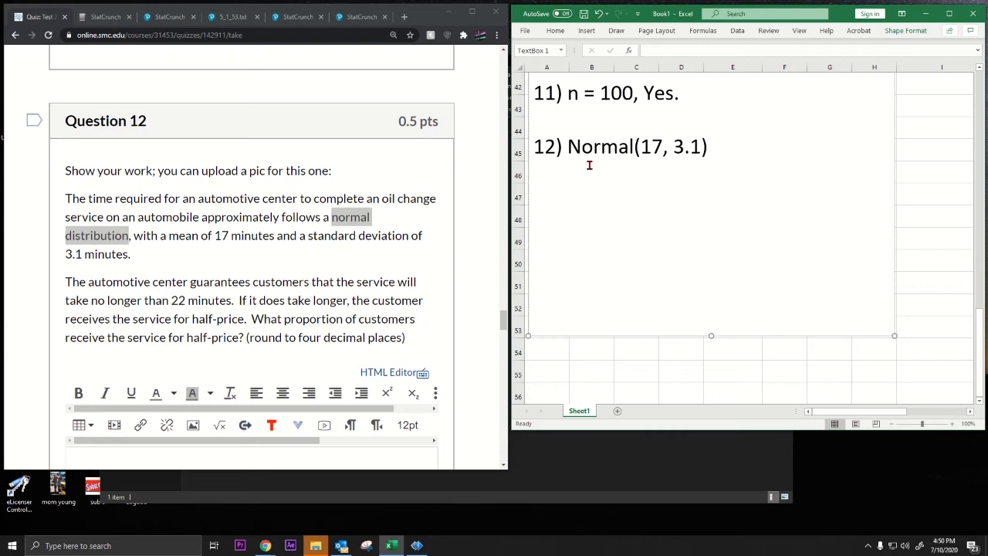
text(X )
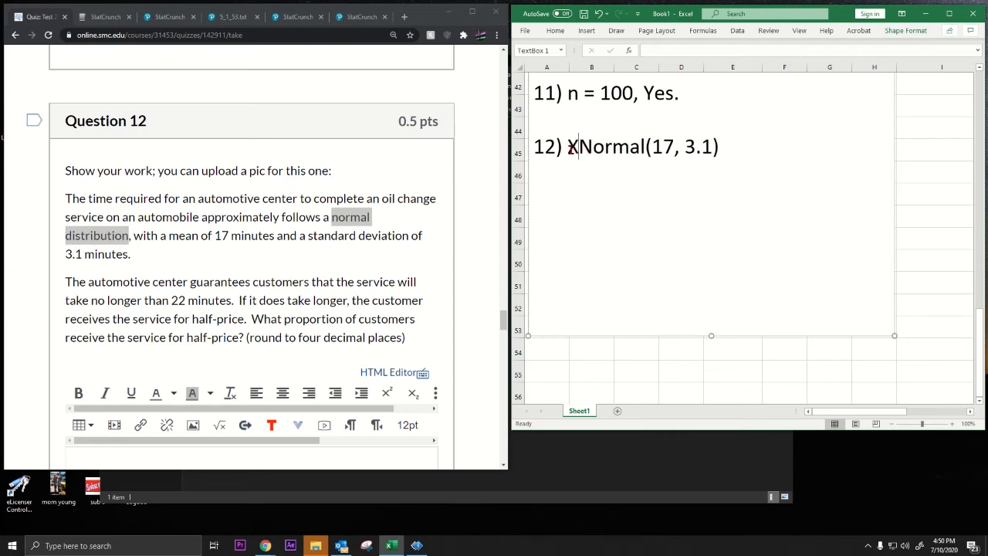
text(~)
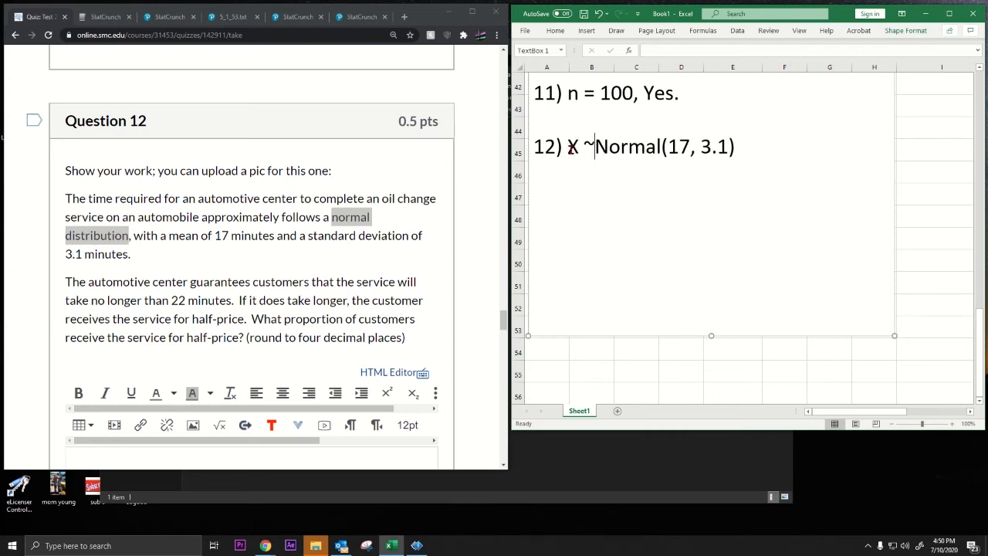
Step: Add the line "X = Oil Change Time" beneath the distribution in note 12
click(756, 148)
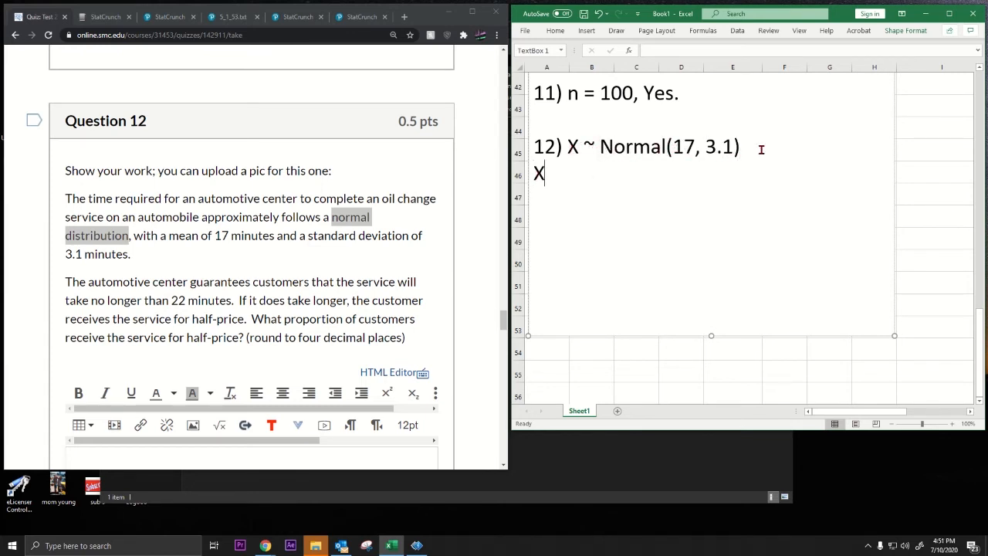
text(X = O)
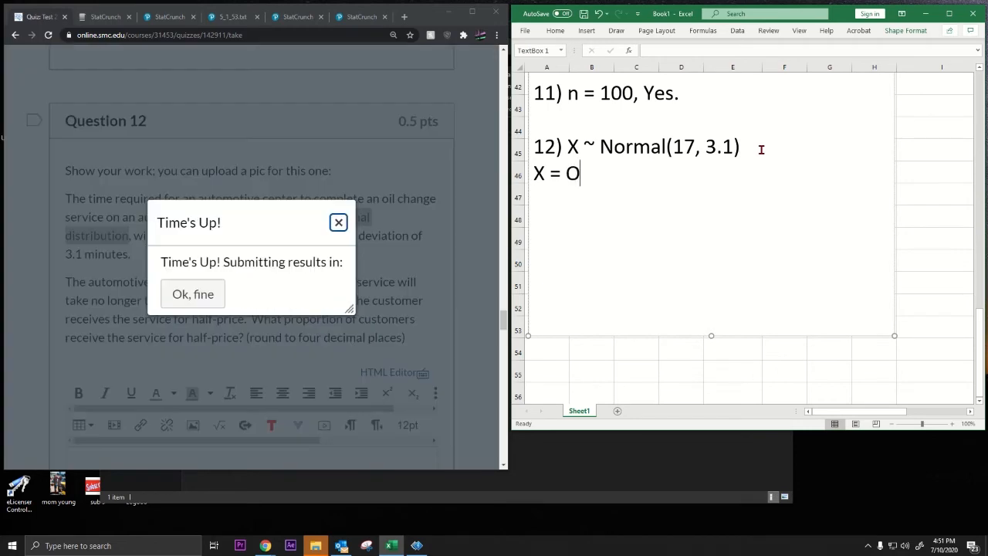
text(il Change Time)
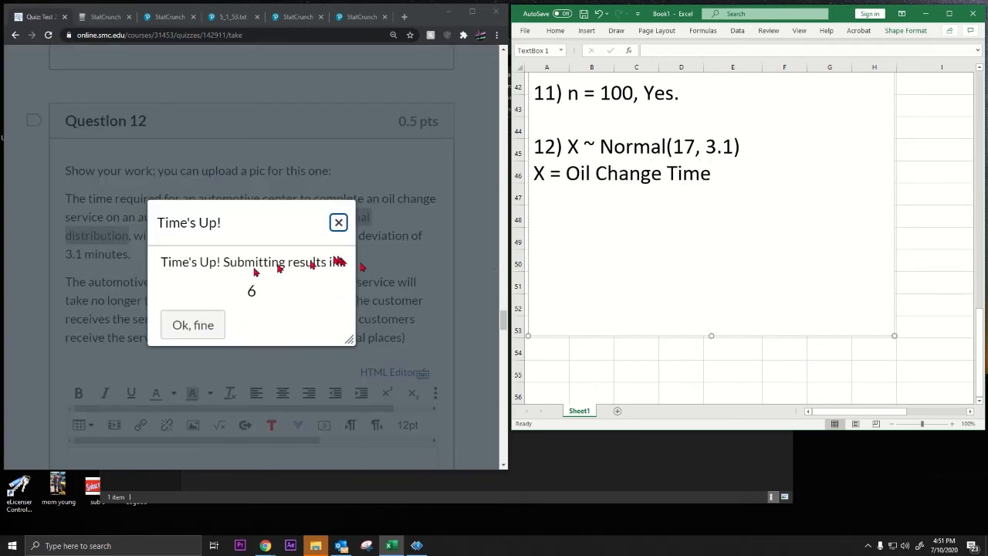
Step: Submit the timed-out quiz attempt and open the quiz's preview
click(196, 324)
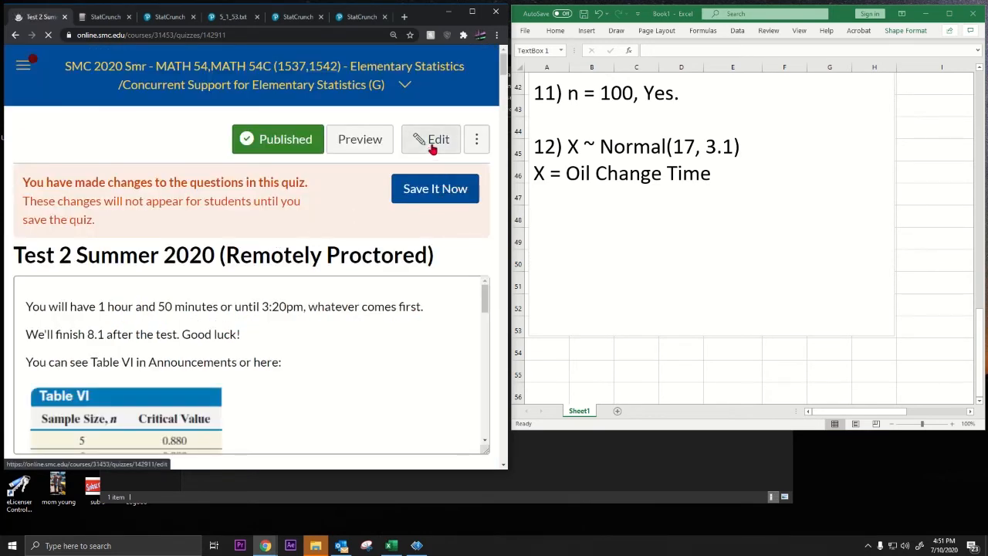
click(376, 148)
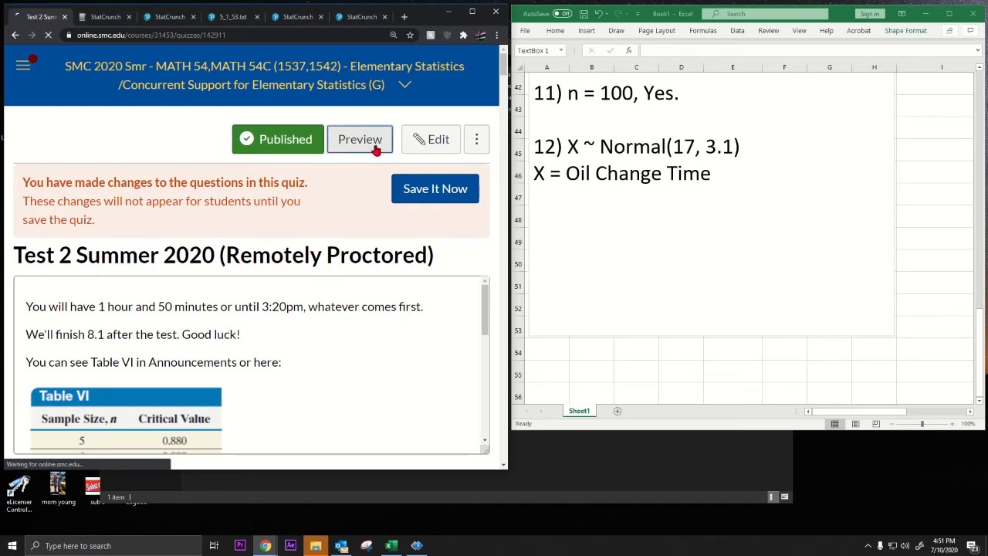
Step: Look through the submitted attempt's score and the graded answers to the first questions
scroll(268, 311, down, 15)
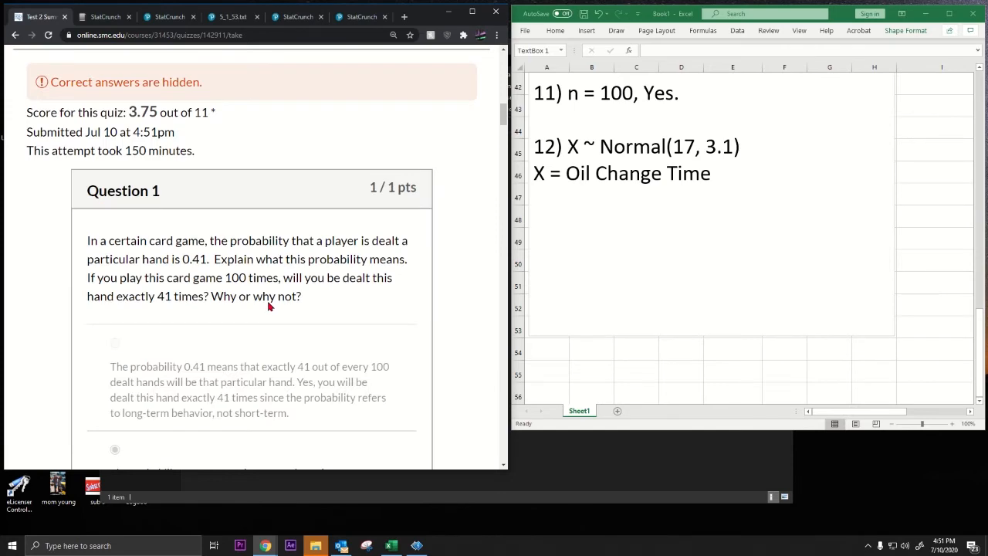
scroll(269, 307, up, 3)
scroll(220, 434, down, 6)
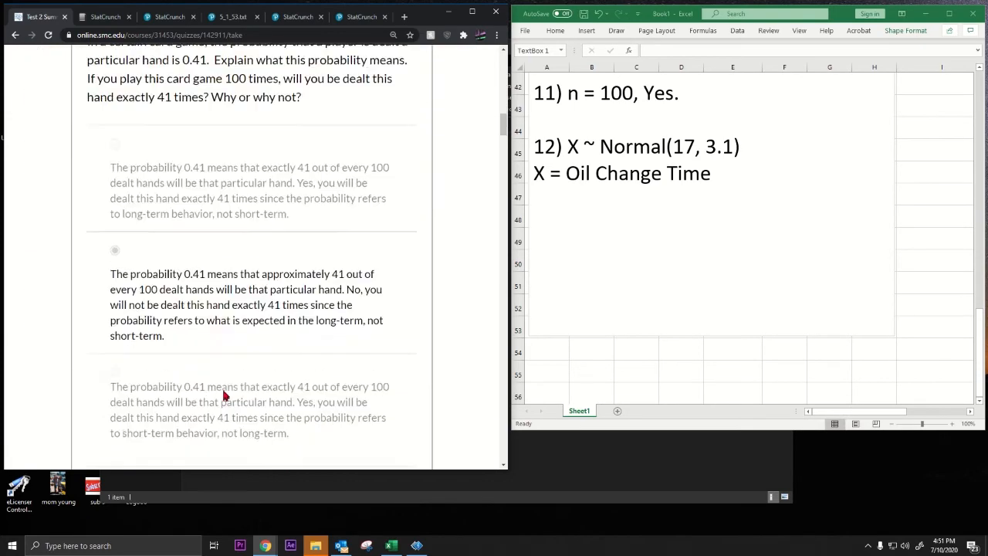
scroll(223, 396, down, 18)
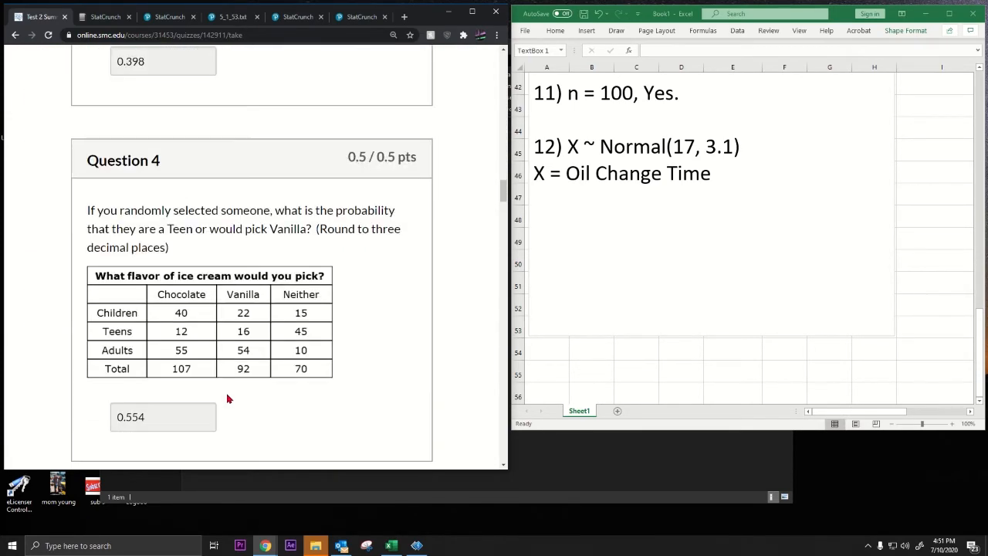
scroll(227, 396, down, 4)
scroll(225, 392, up, 12)
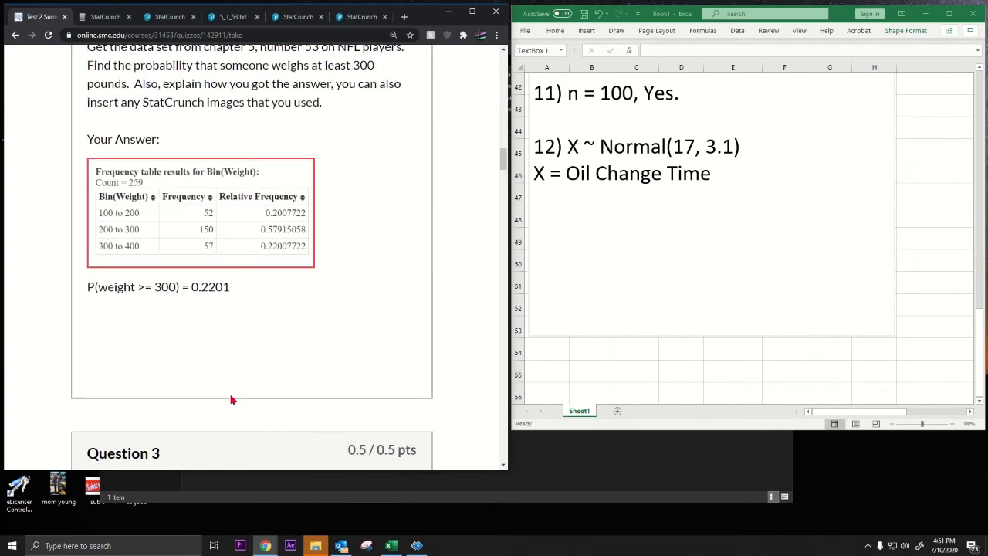
scroll(230, 398, up, 2)
scroll(265, 346, up, 4)
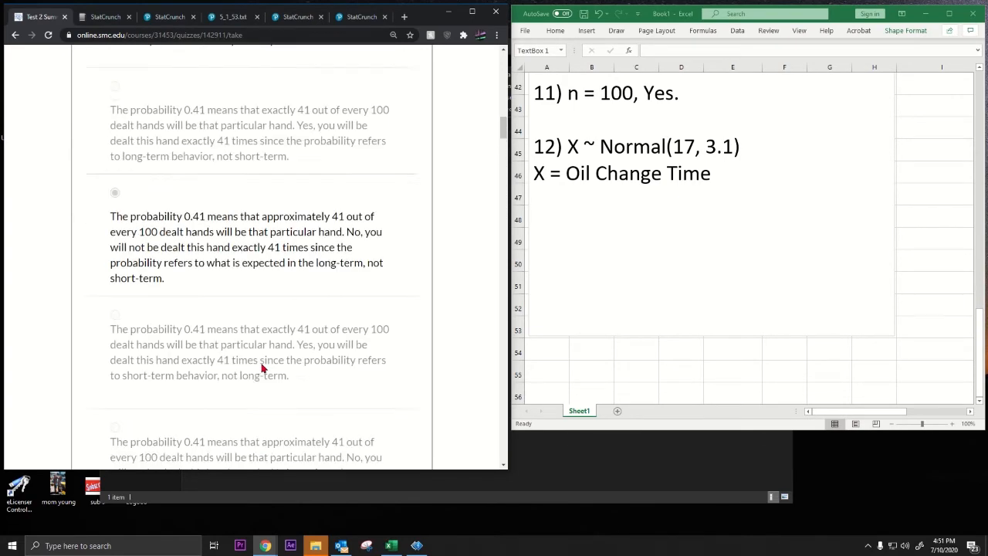
scroll(265, 368, up, 12)
Step: Start a new preview attempt of the quiz and go to Question 12
click(270, 303)
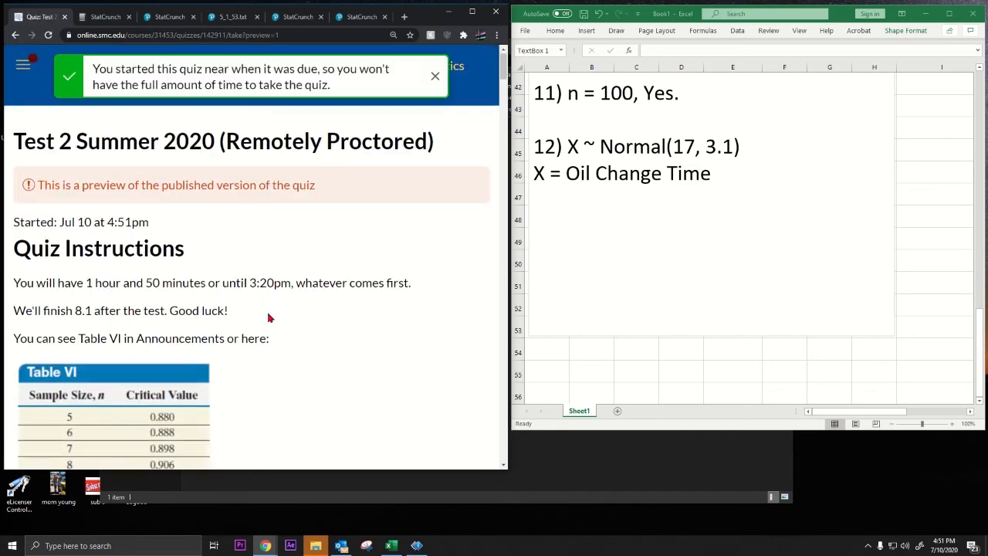
scroll(270, 318, down, 4)
scroll(270, 318, down, 15)
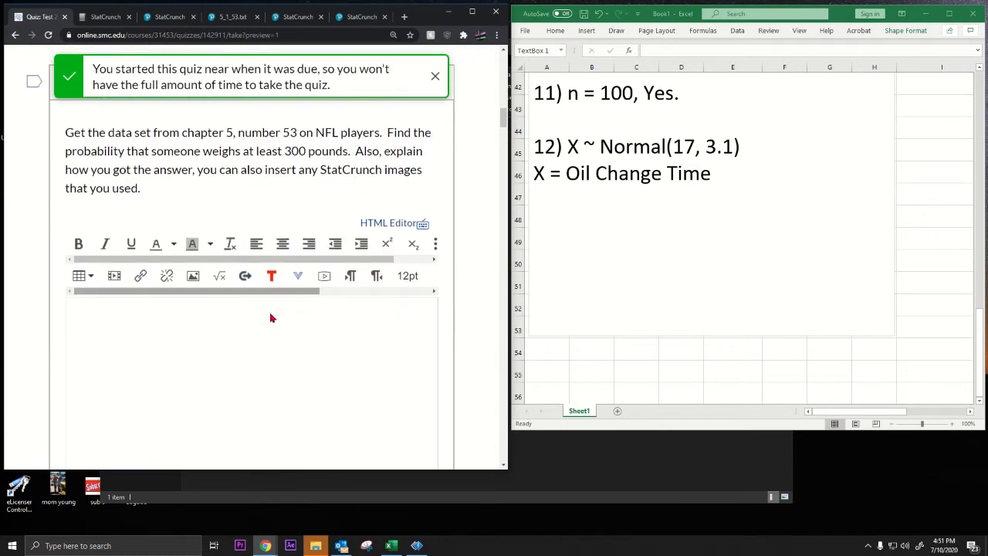
scroll(270, 314, down, 15)
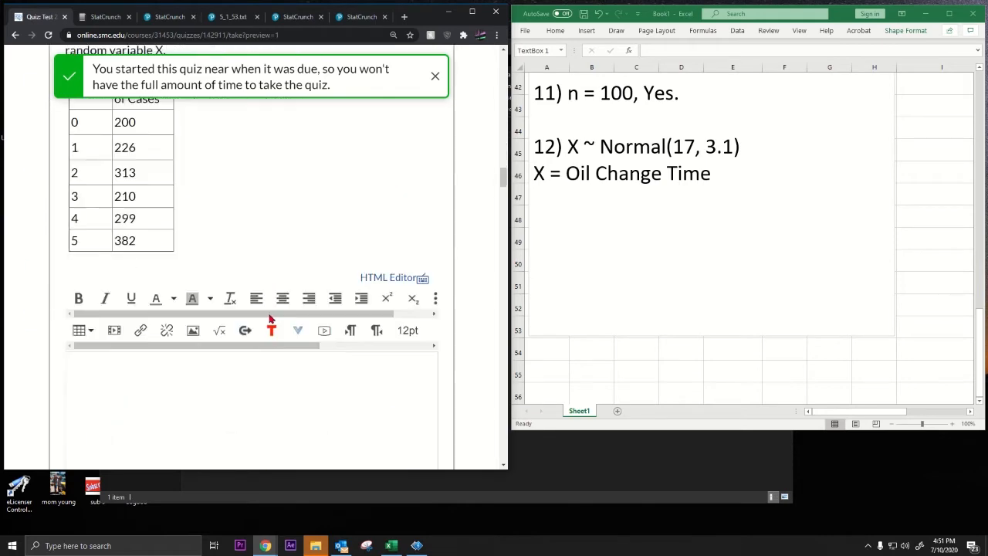
scroll(270, 318, down, 15)
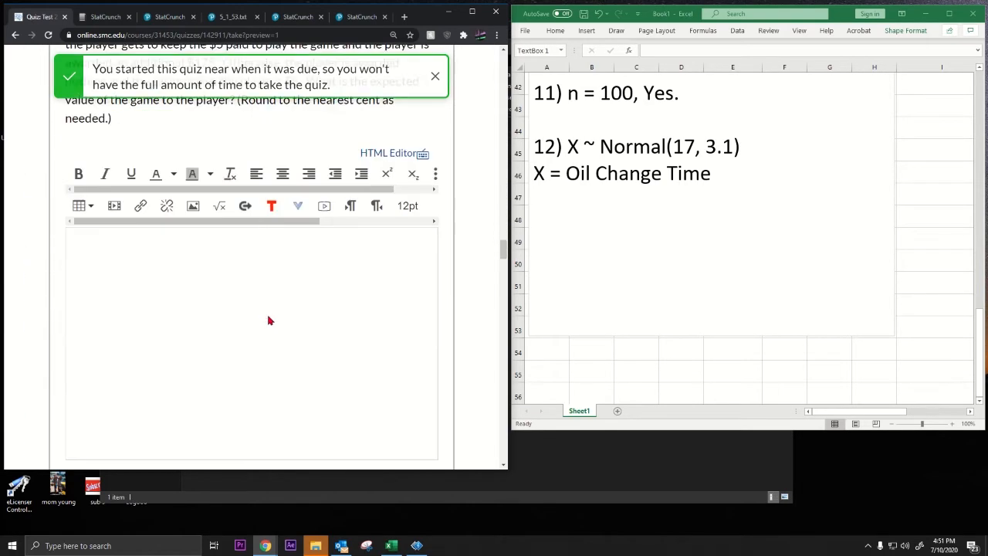
scroll(268, 320, down, 15)
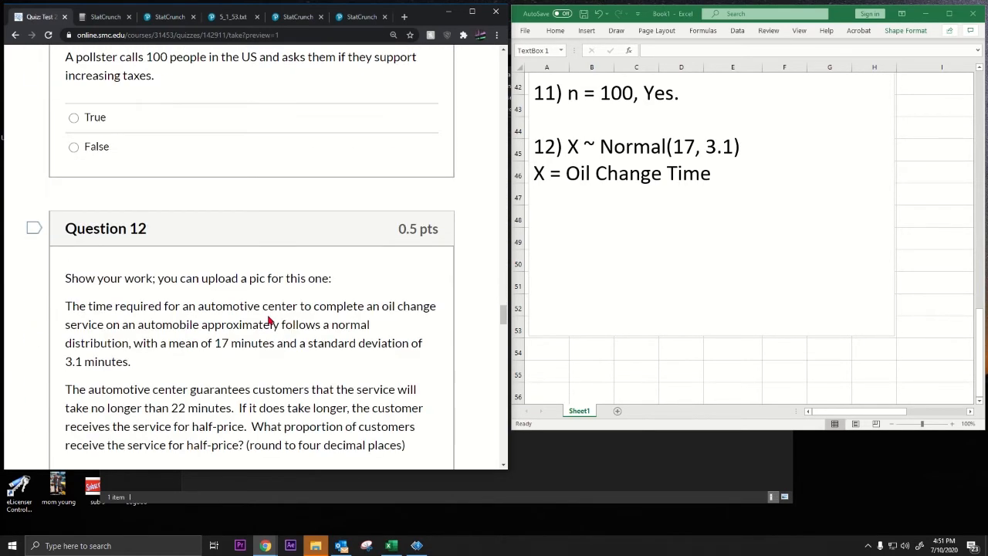
scroll(269, 319, up, 2)
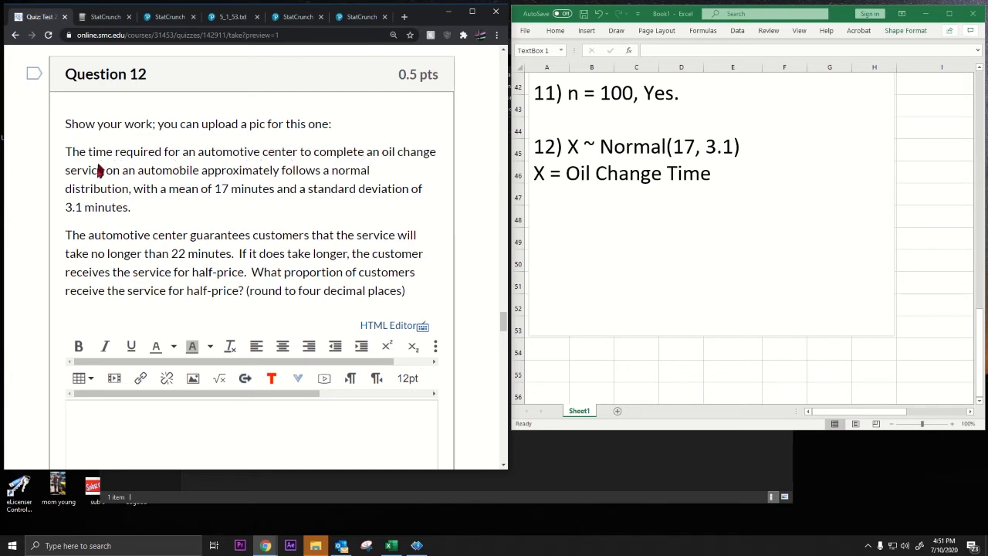
Step: Compare Question 12's service time wording with the "X = Oil Change Time" line in the notes, highlighting both
drag(102, 170, 292, 179)
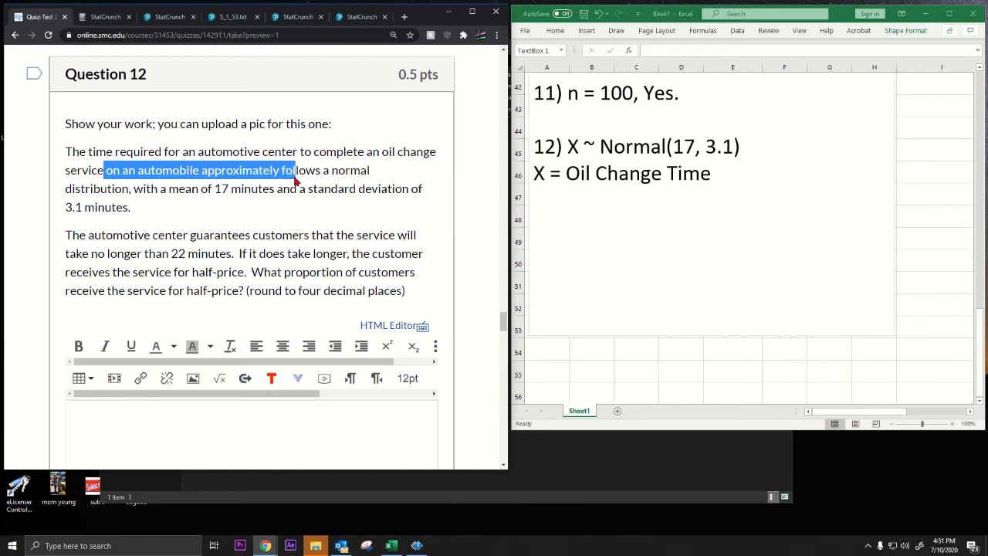
click(714, 178)
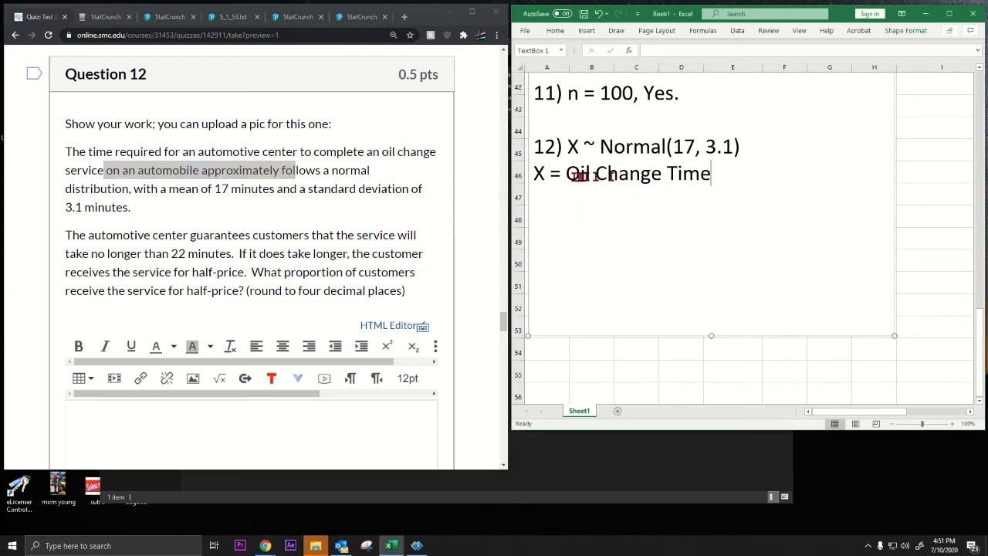
drag(538, 173, 710, 177)
click(725, 179)
Step: Examine Question 12's 22-minute guarantee and half-price question, highlighting the key phrases and checking Question 13 below
drag(155, 240, 420, 248)
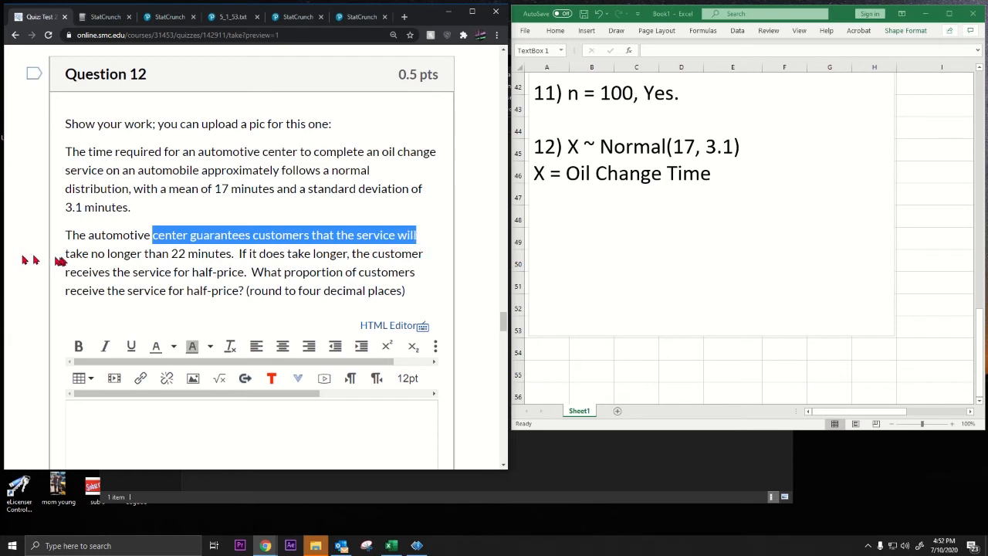
drag(65, 261, 419, 283)
scroll(205, 254, up, 6)
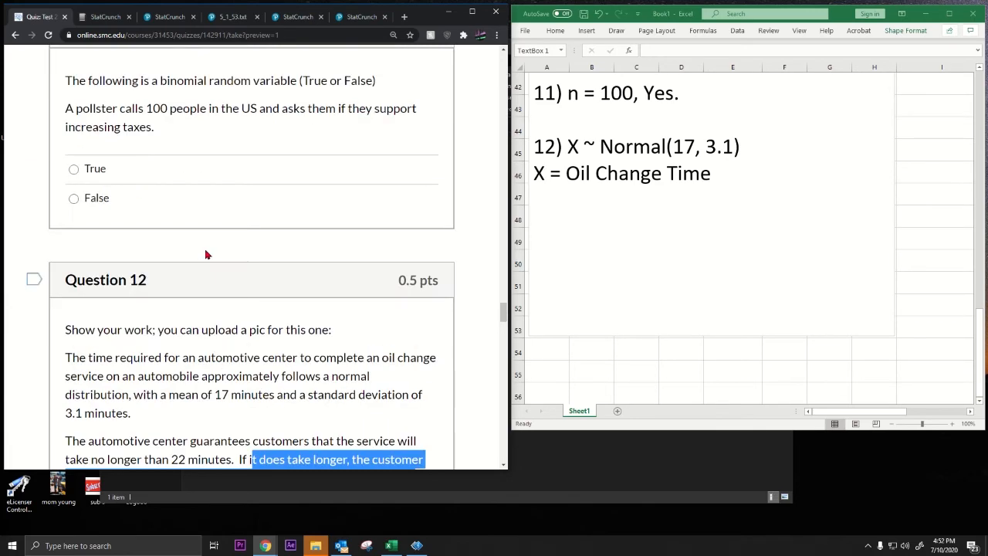
scroll(205, 254, down, 15)
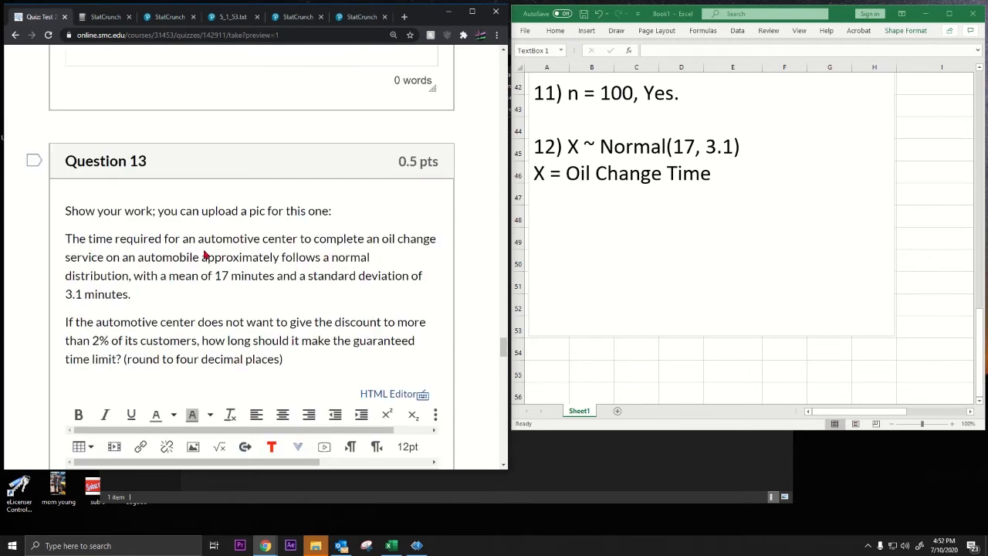
scroll(205, 254, up, 7)
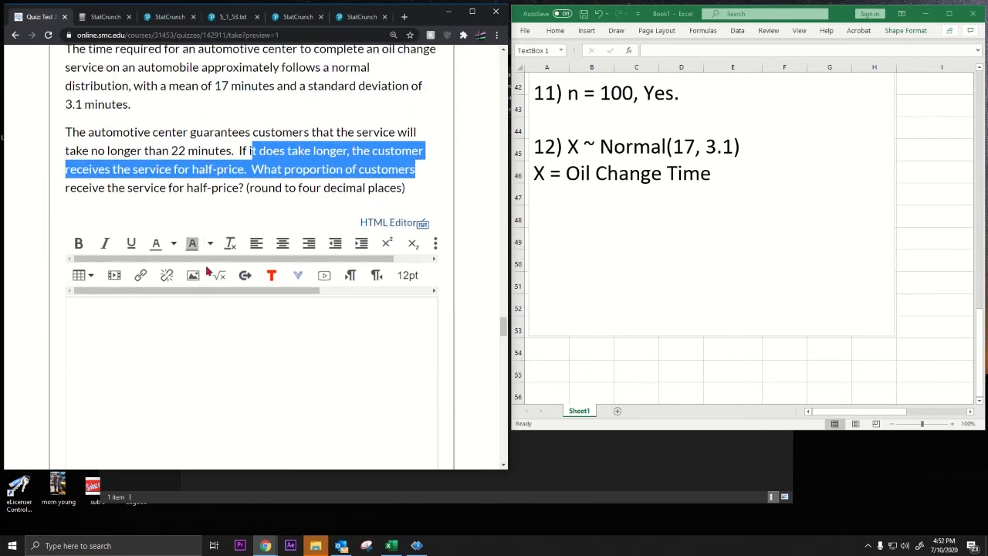
scroll(207, 270, up, 3)
scroll(214, 266, down, 1)
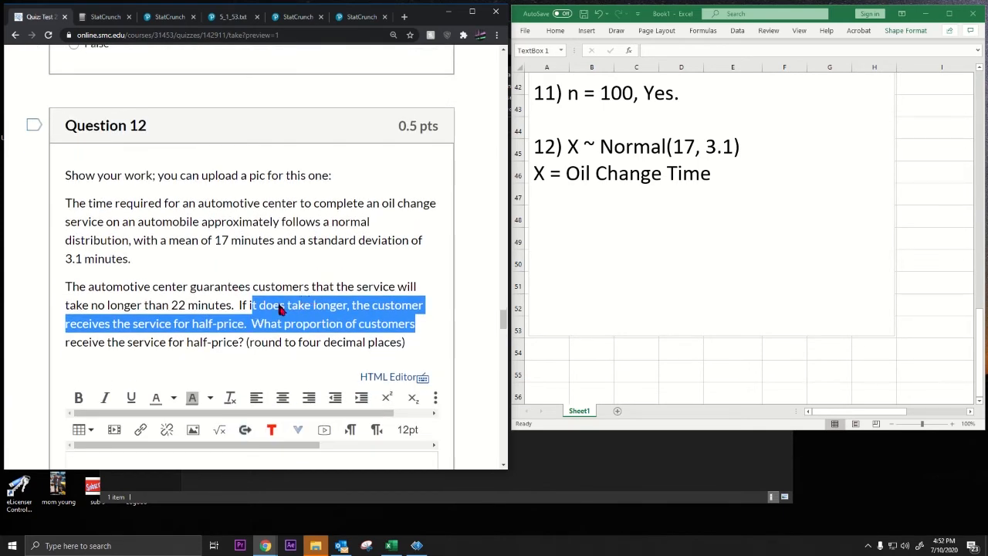
drag(173, 307, 219, 307)
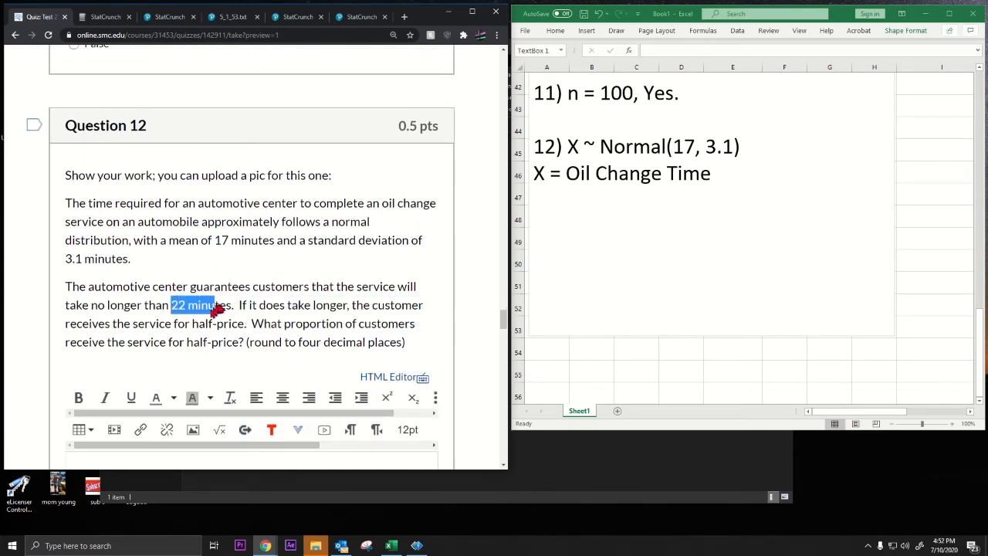
drag(117, 328, 240, 350)
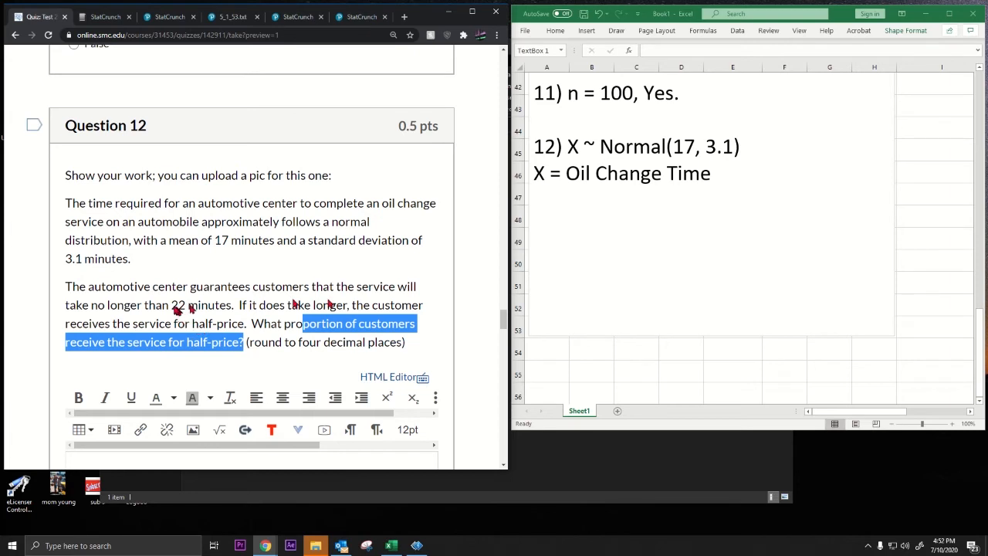
Step: Add the line "Half Price if X > 22" under the oil change time definition in the notes, highlighting Question 12's guarantee wording for reference
click(744, 183)
click(744, 174)
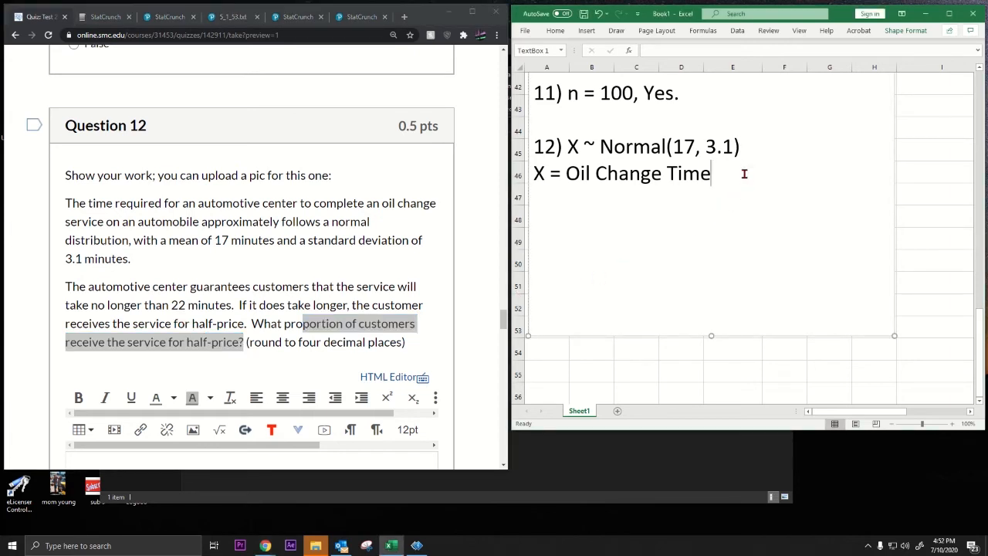
key(Return)
text(Half Price if X)
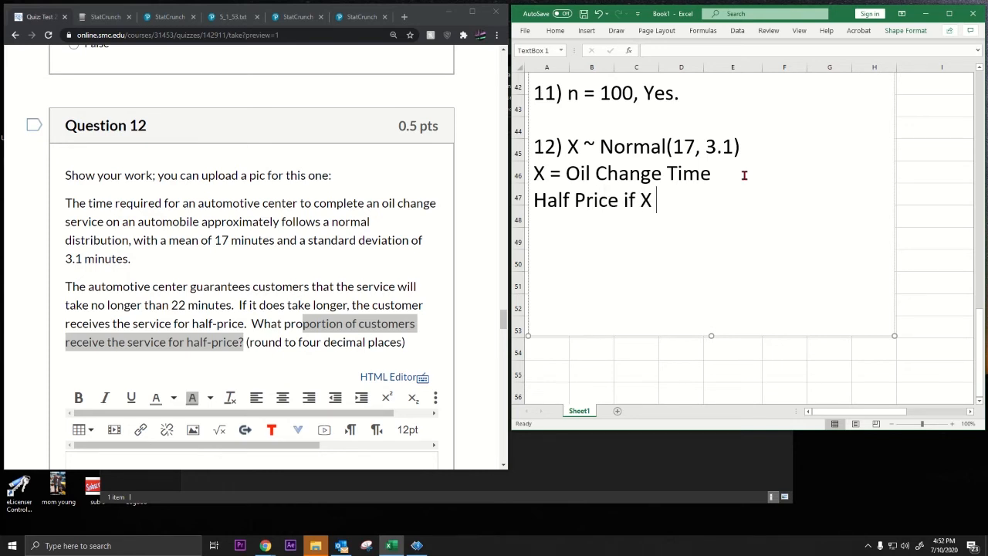
drag(91, 307, 230, 310)
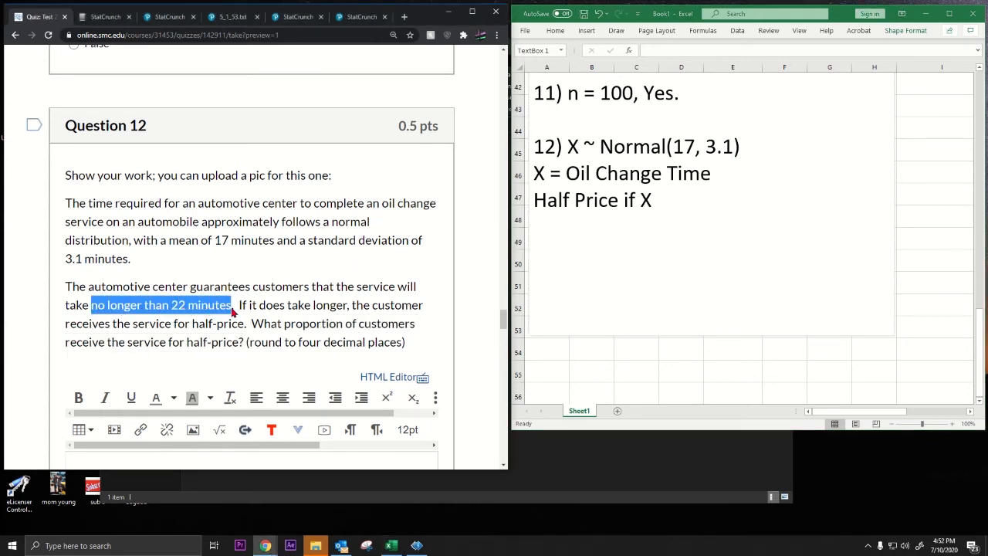
drag(164, 287, 404, 291)
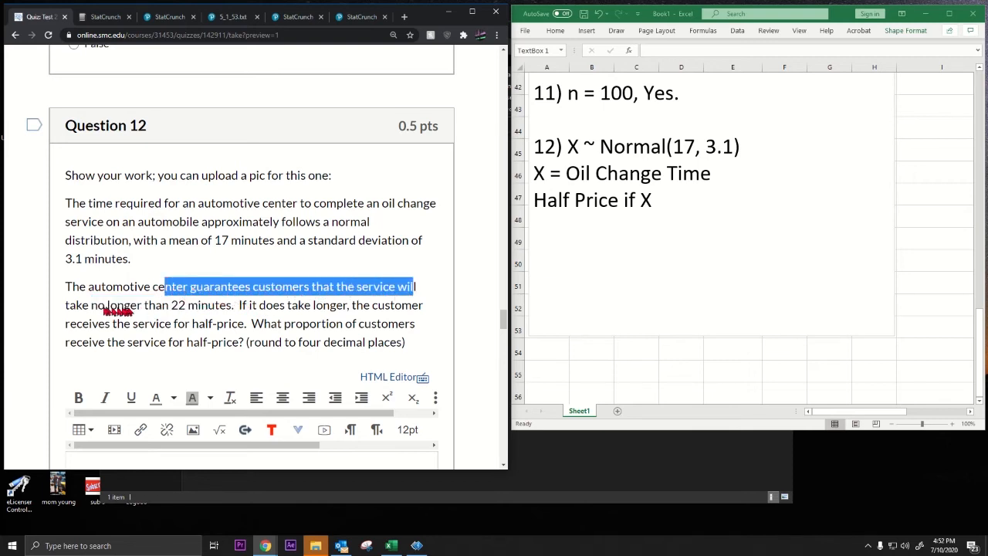
drag(106, 306, 233, 310)
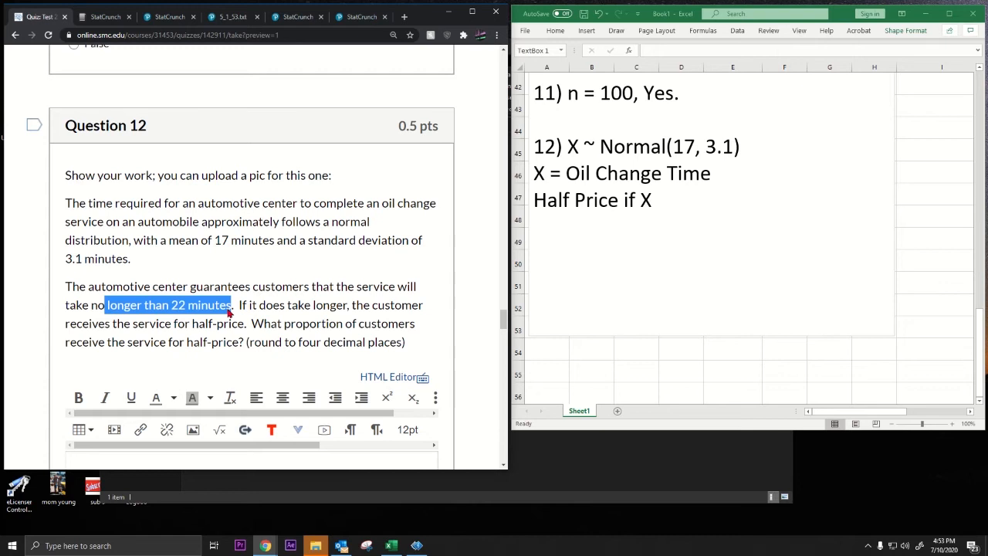
click(662, 202)
text(>)
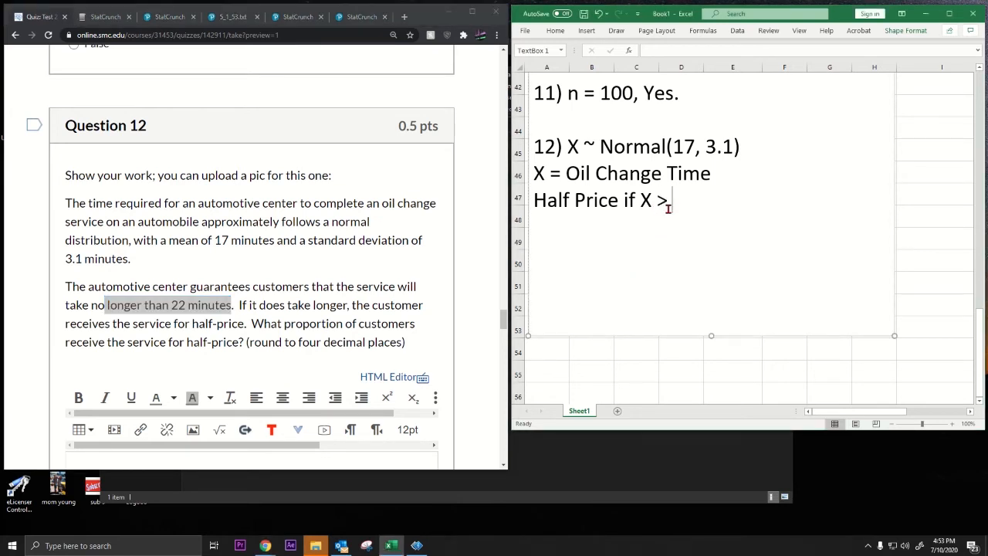
text(22 )
Step: Write "P(X > 22) = P(X >= 22)" on a new line in the notes, based on the question's half-price wording
text(P()
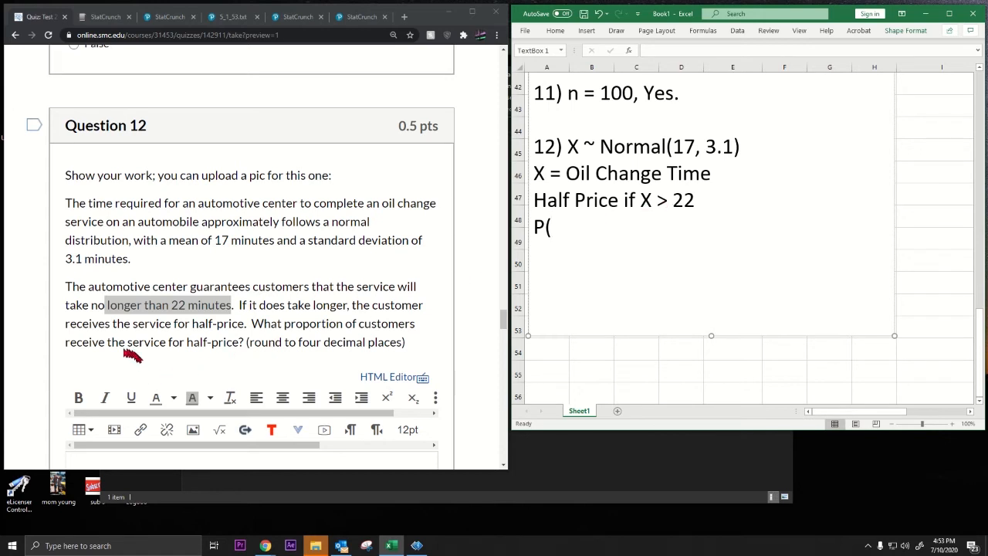
drag(121, 343, 244, 343)
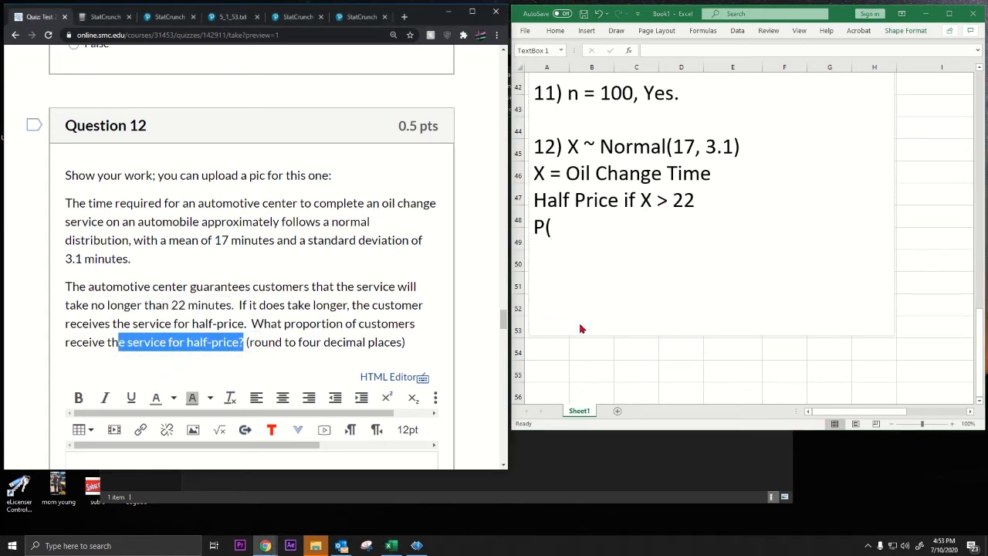
click(585, 230)
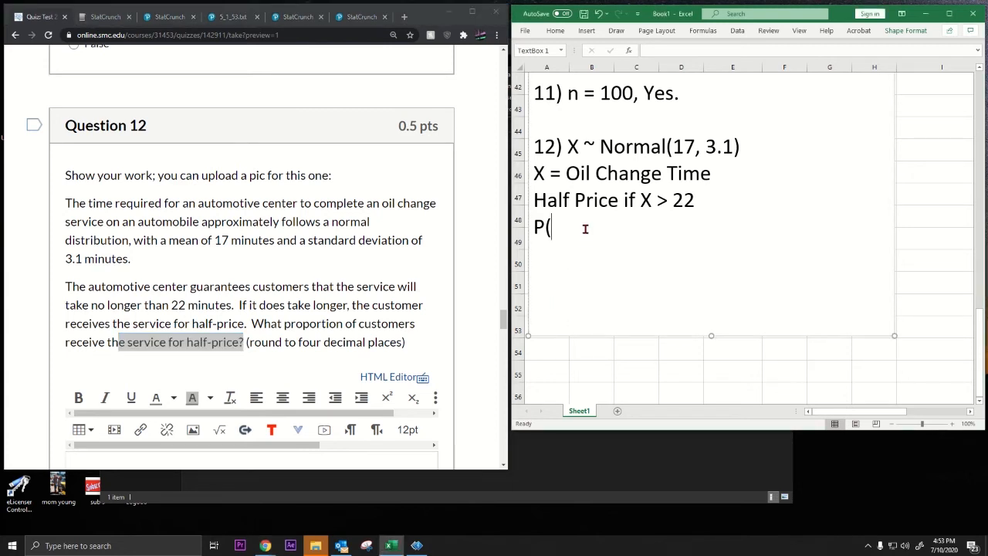
text(X > 22) = P(X >)
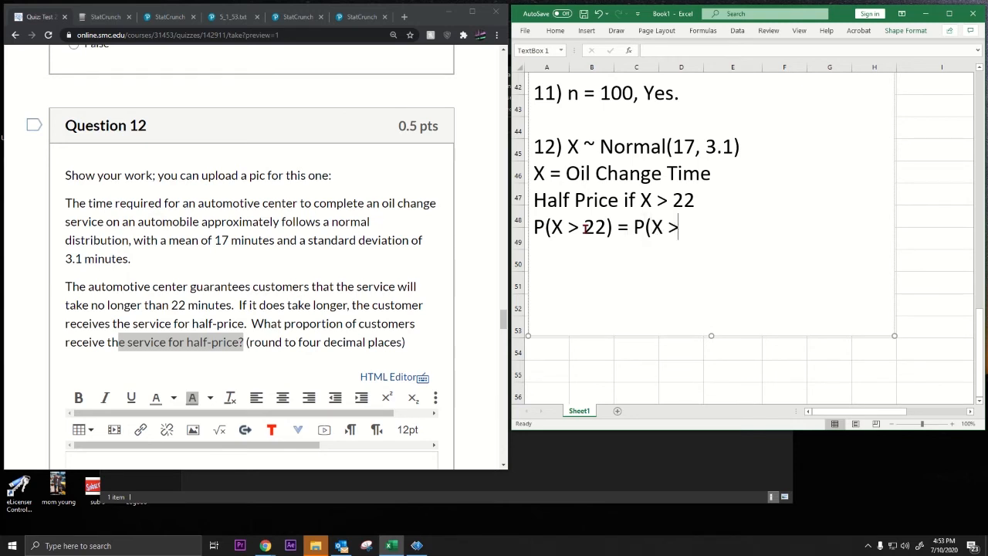
text(= 22))
Step: Switch to StatCrunch, close the Binomial Calculator, open the Normal Calculator and move its window so it is fully in view
click(360, 16)
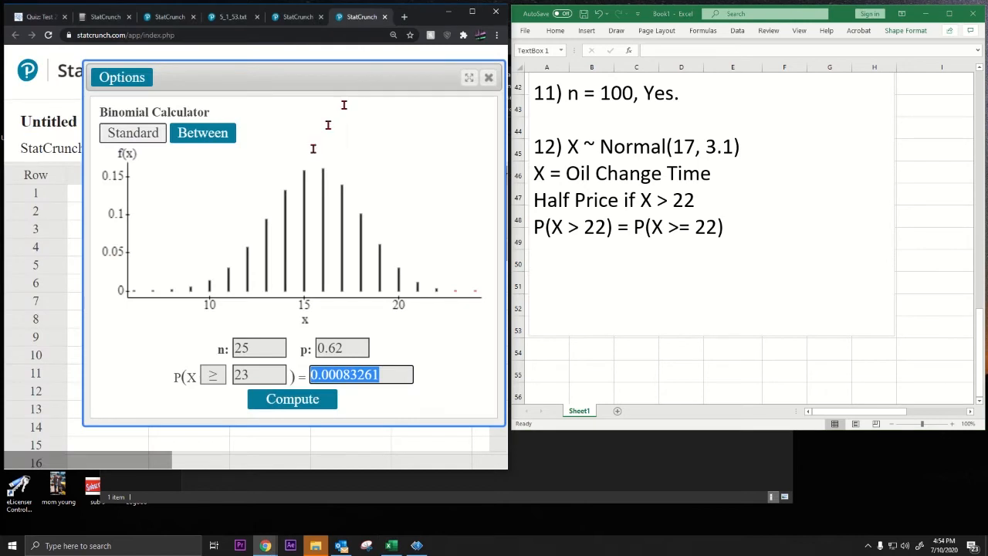
click(489, 77)
click(257, 149)
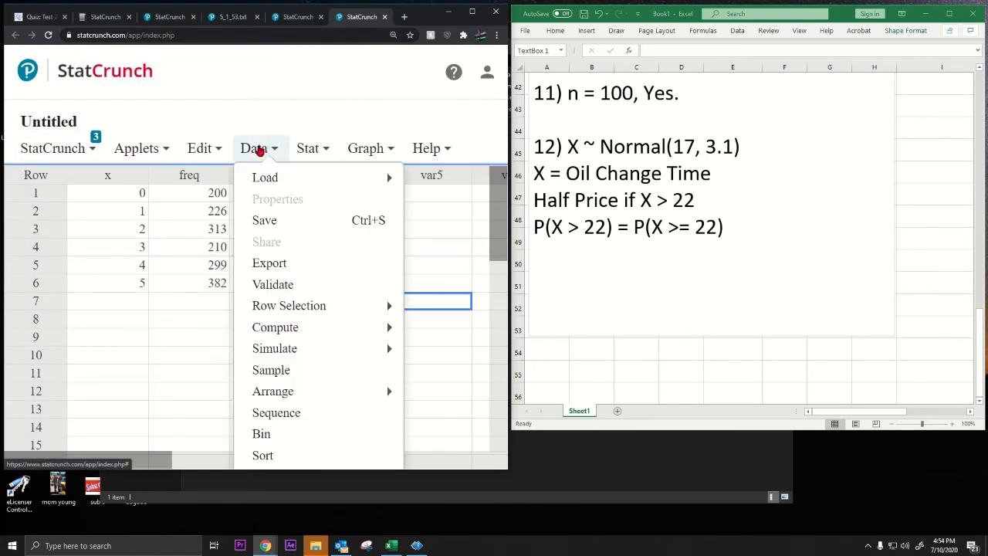
click(312, 149)
mouse_move(302, 176)
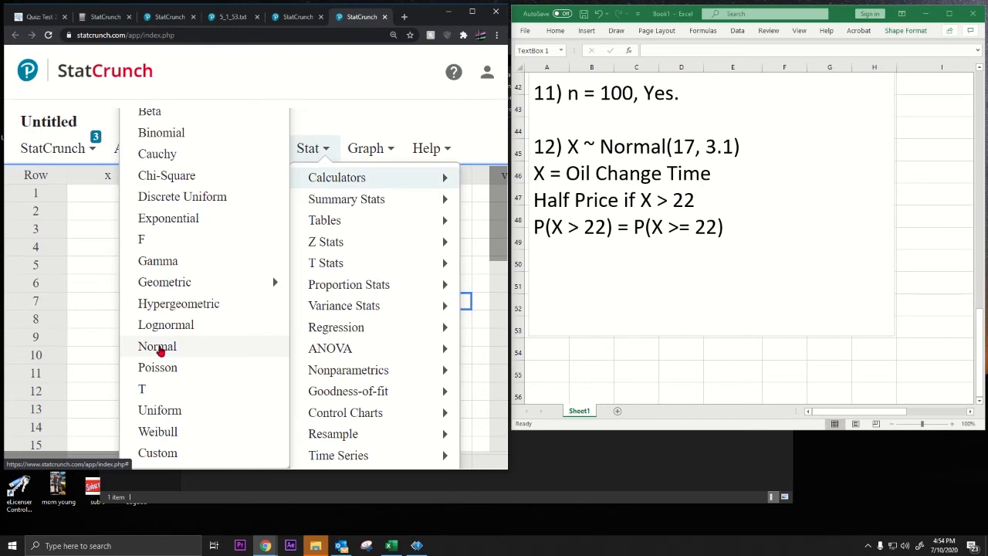
click(157, 347)
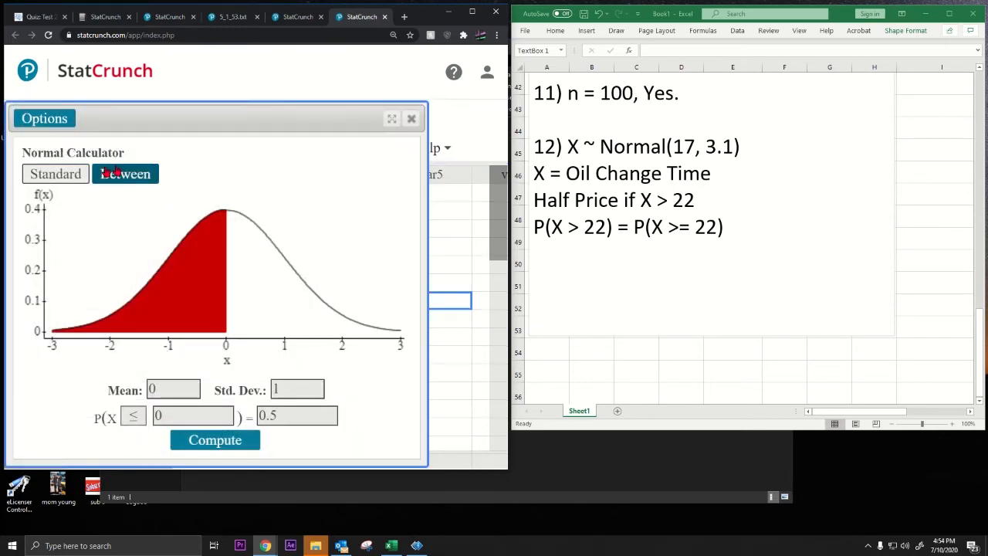
drag(152, 119, 193, 69)
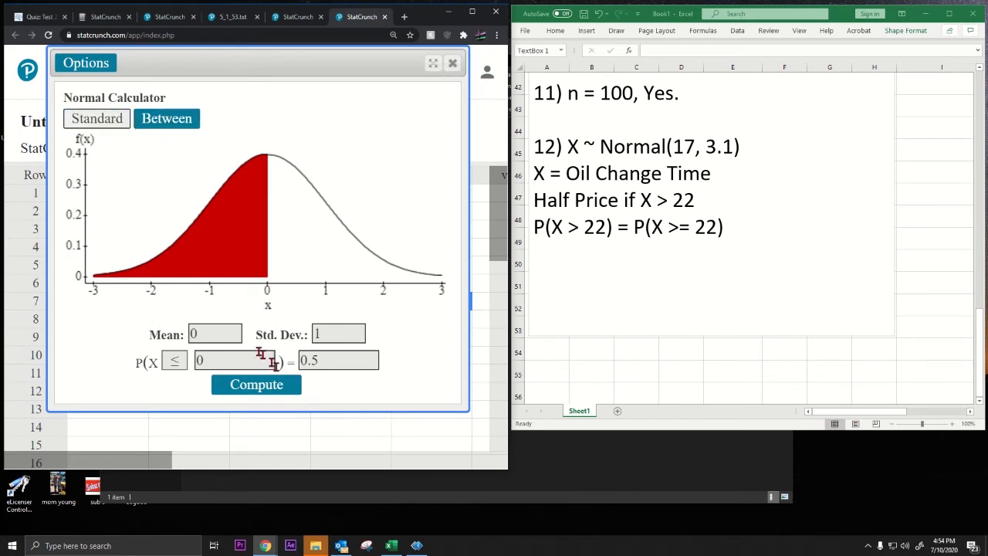
Step: Set the Normal Calculator's mean to 17 and standard deviation to 3.1
drag(235, 337, 119, 330)
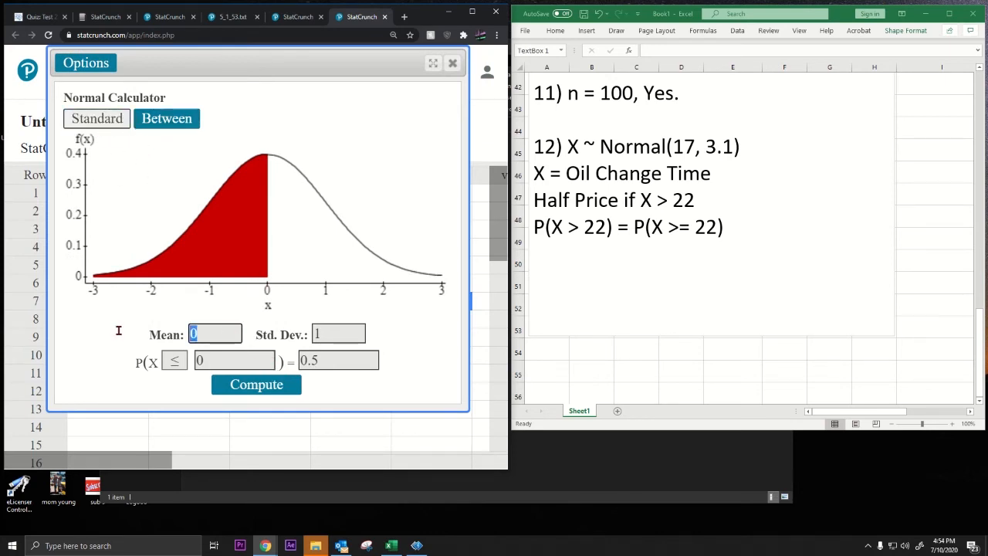
text(17)
key(Tab)
text(3)
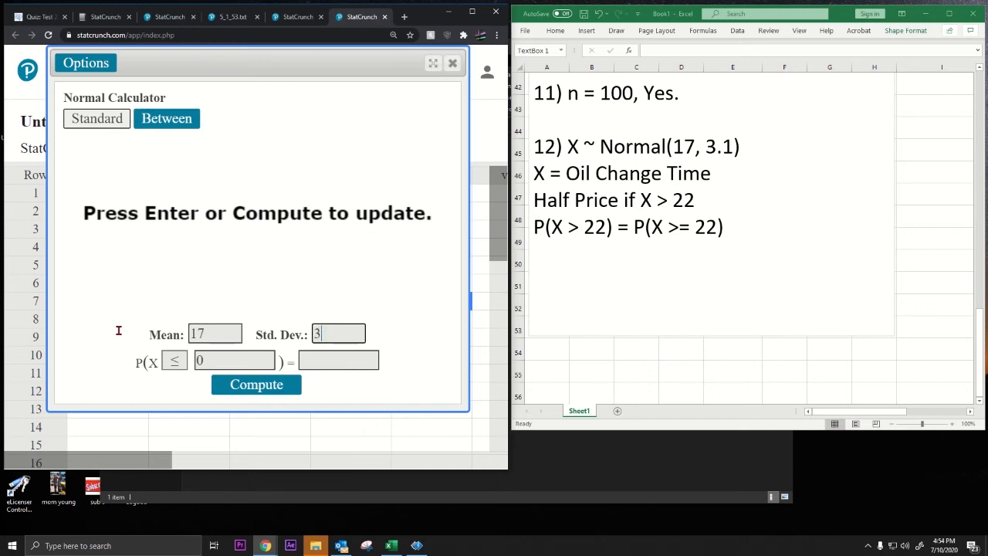
text(.1)
key(Tab)
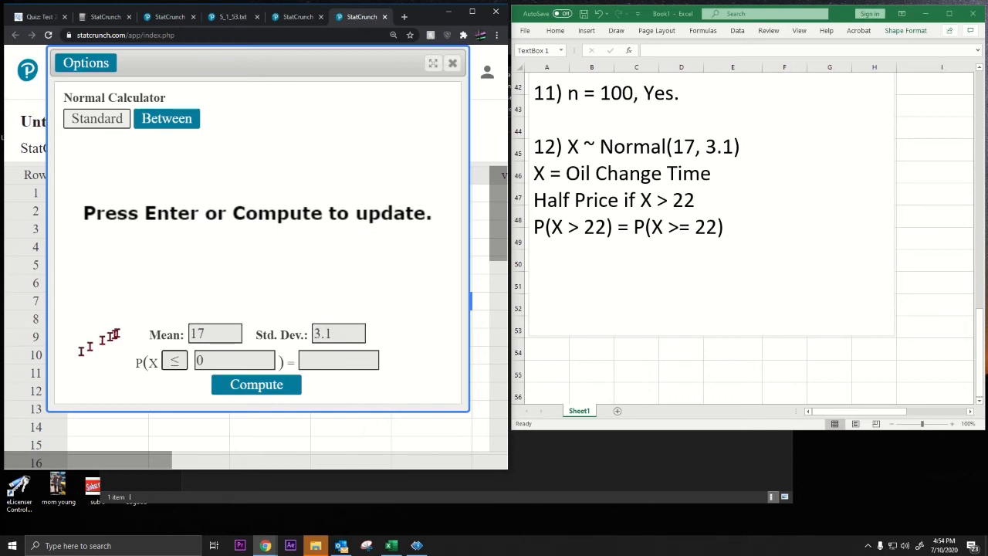
Step: Compute the probability P(X ≥ 22) in the Normal Calculator
click(177, 364)
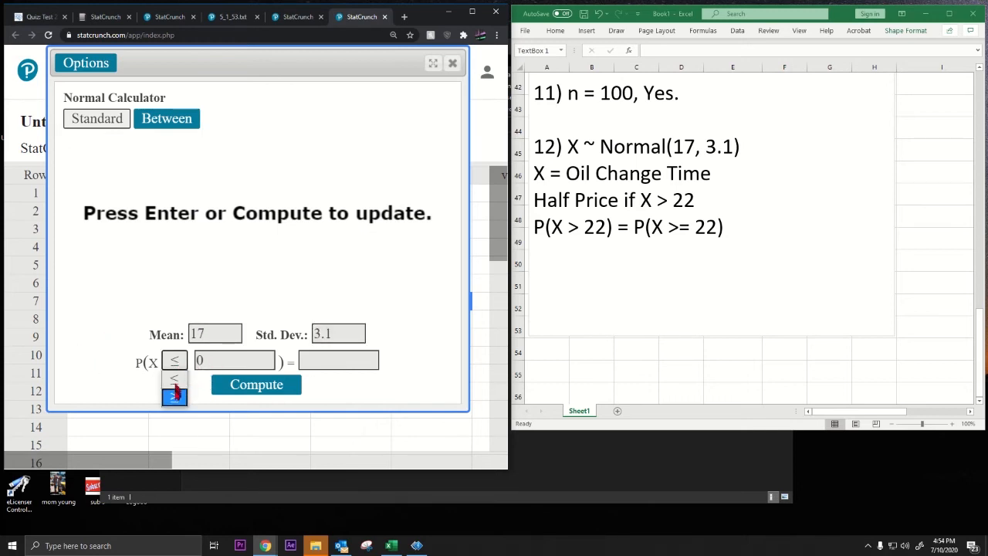
click(175, 396)
drag(195, 361, 234, 361)
text(22)
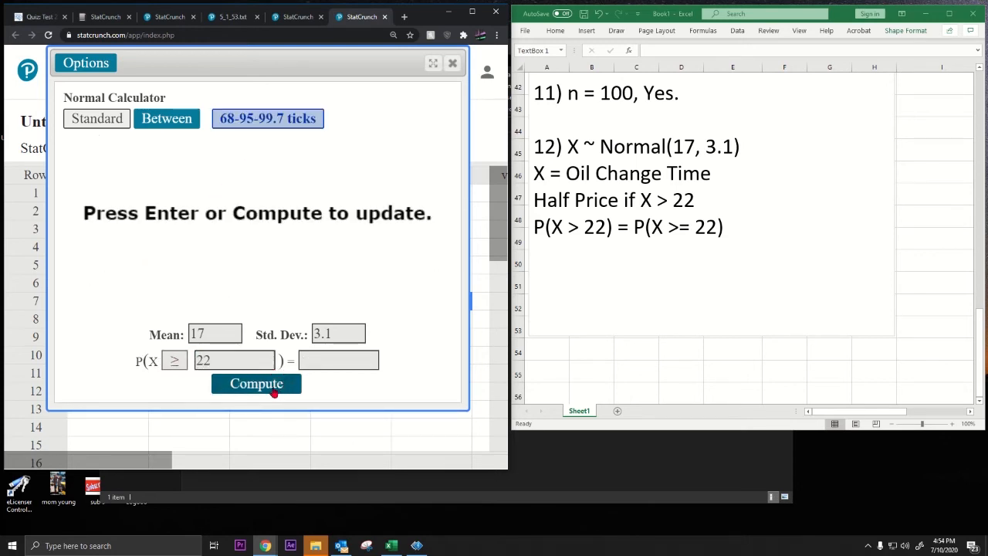
click(274, 390)
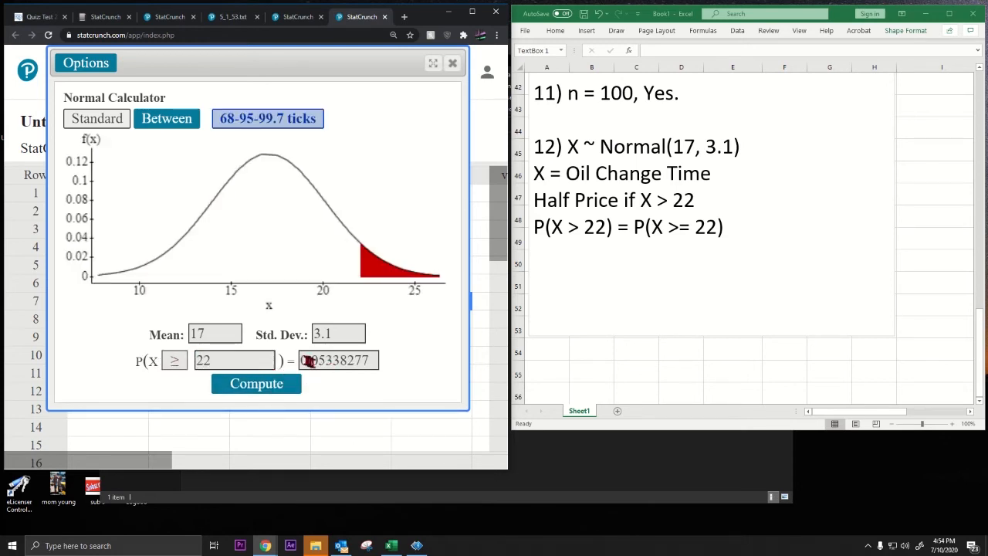
Step: Copy the computed probability to the end of the "P(X > 22) = P(X >= 22)" line in the notes, as "= 0.05338277"
drag(301, 360, 379, 360)
key(ctrl+c)
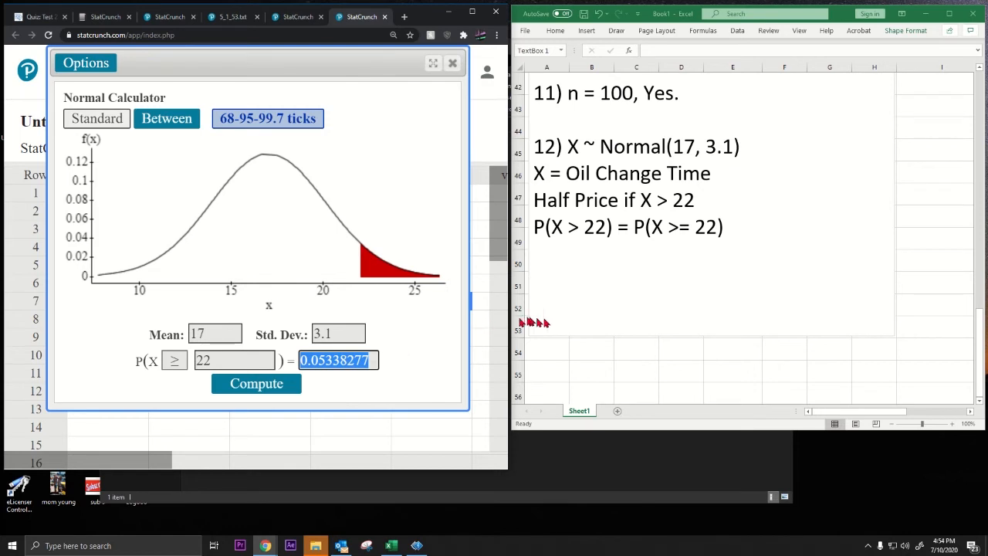
click(745, 229)
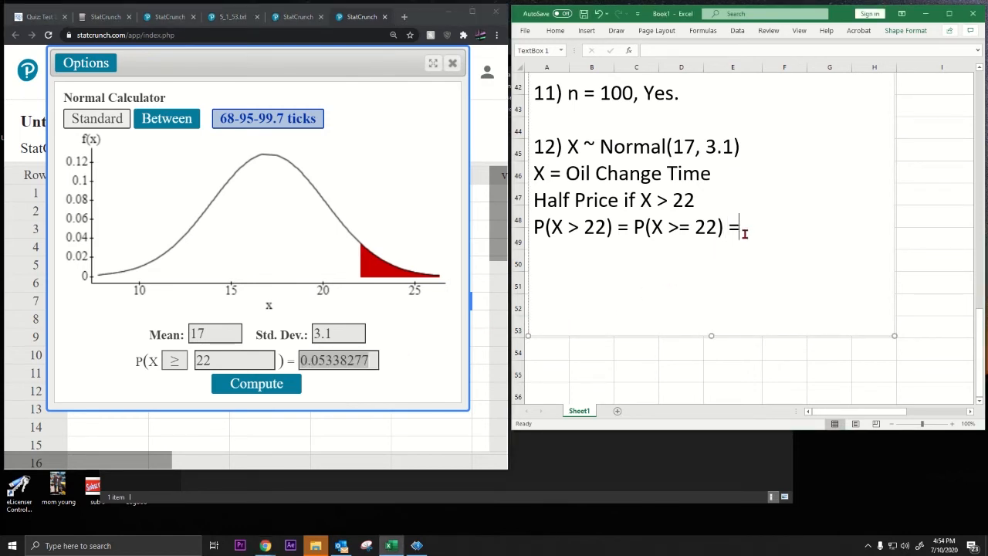
key(ctrl+v)
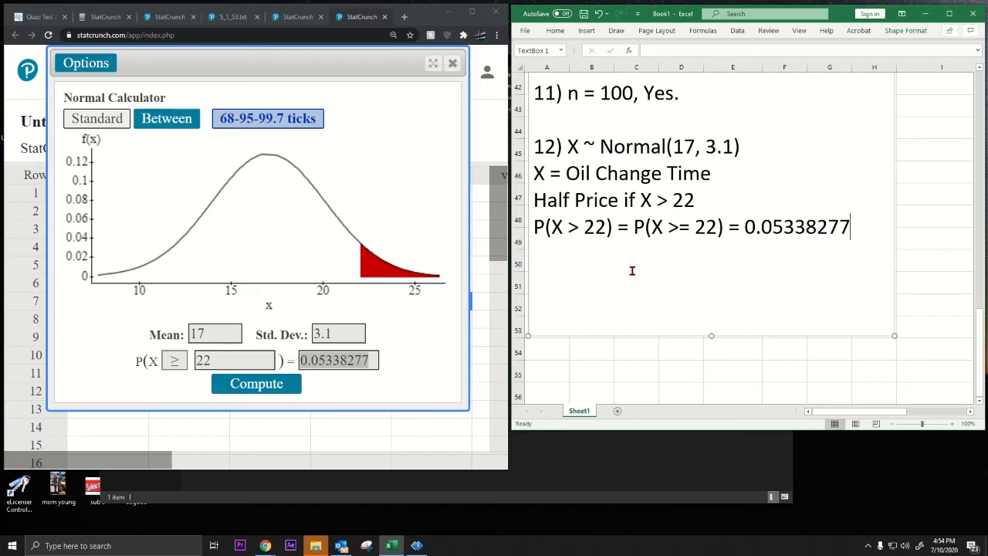
Step: Copy the complete four-line Question 12 working from the notes
drag(851, 226, 529, 136)
key(ctrl+c)
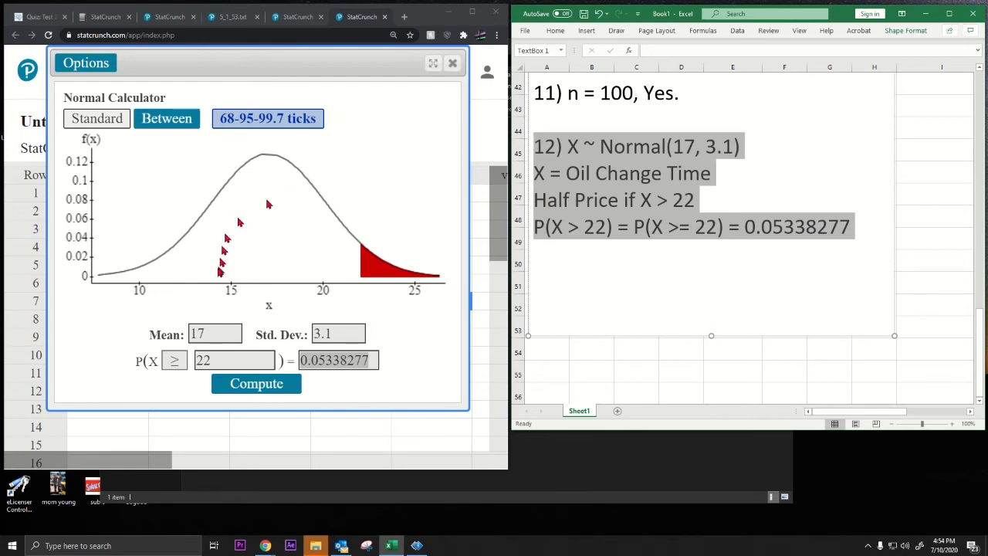
Step: Switch to the quiz and paste the copied question 12 solution into the question 12 answer box
click(46, 18)
scroll(120, 317, down, 3)
click(123, 331)
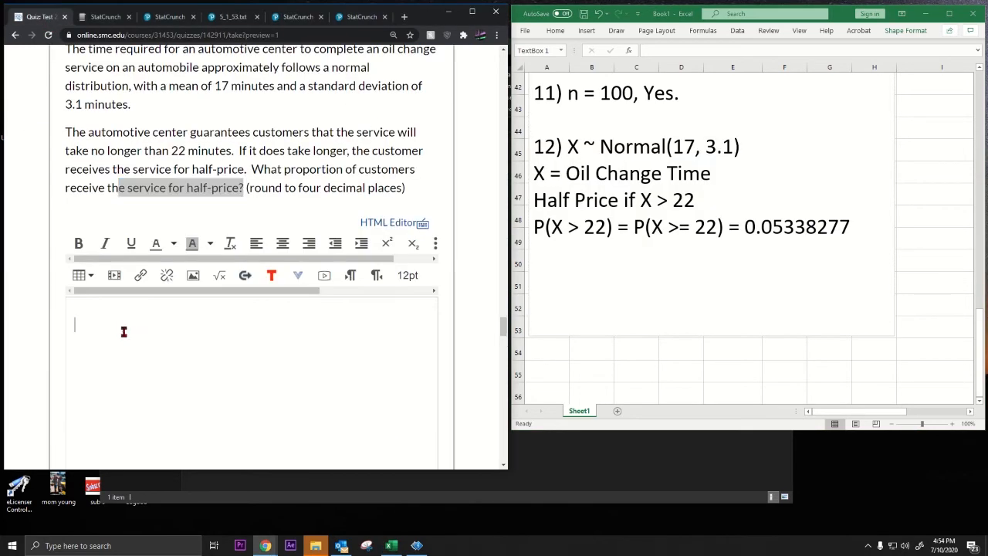
key(ctrl+v)
scroll(146, 331, up, 10)
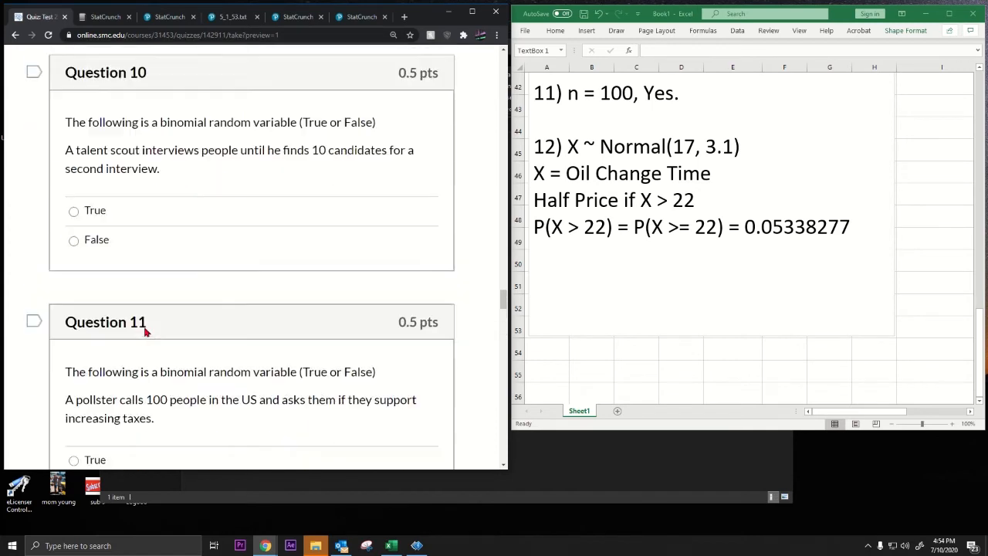
scroll(146, 331, down, 10)
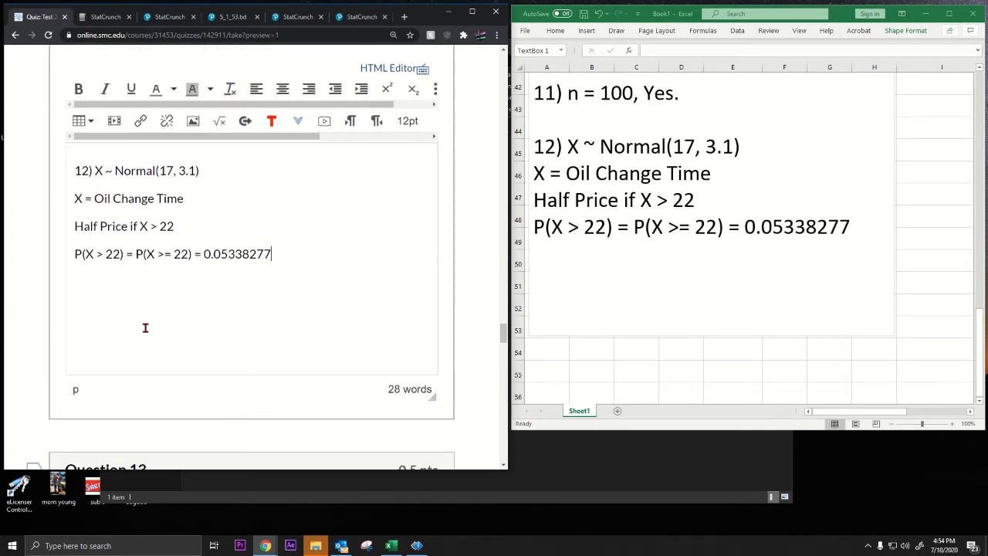
Step: Start a "13)" entry in the Excel text box, leaving one blank line below the question 12 work
scroll(144, 325, down, 7)
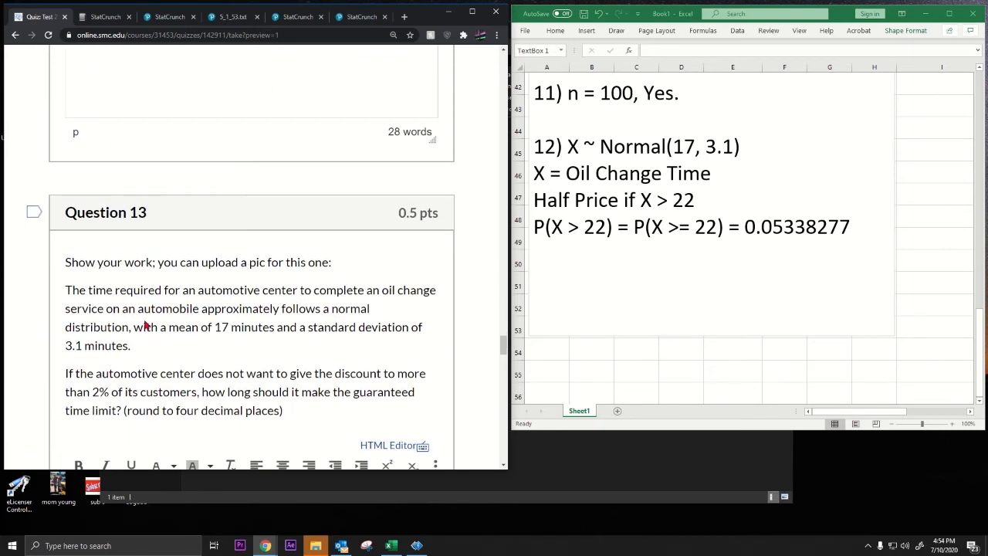
click(859, 224)
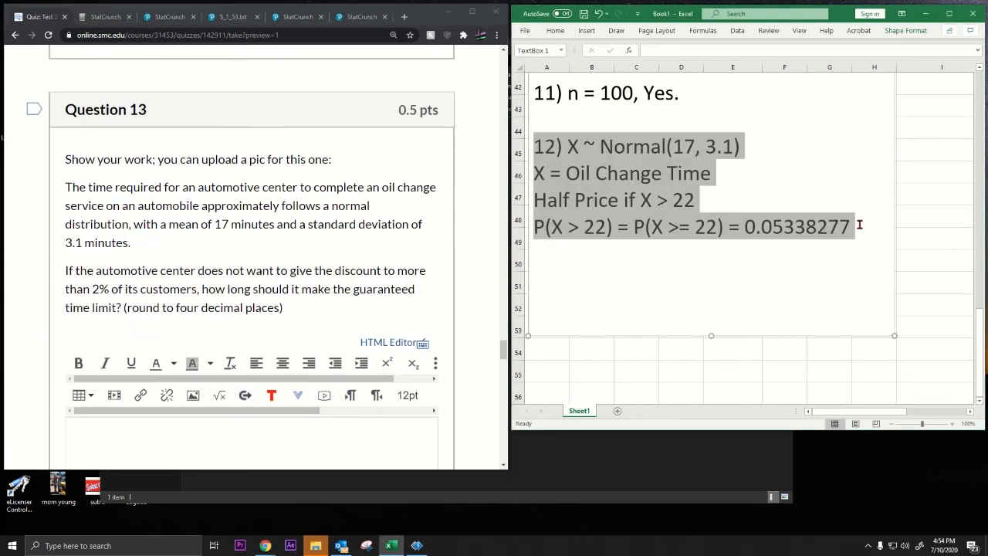
click(859, 224)
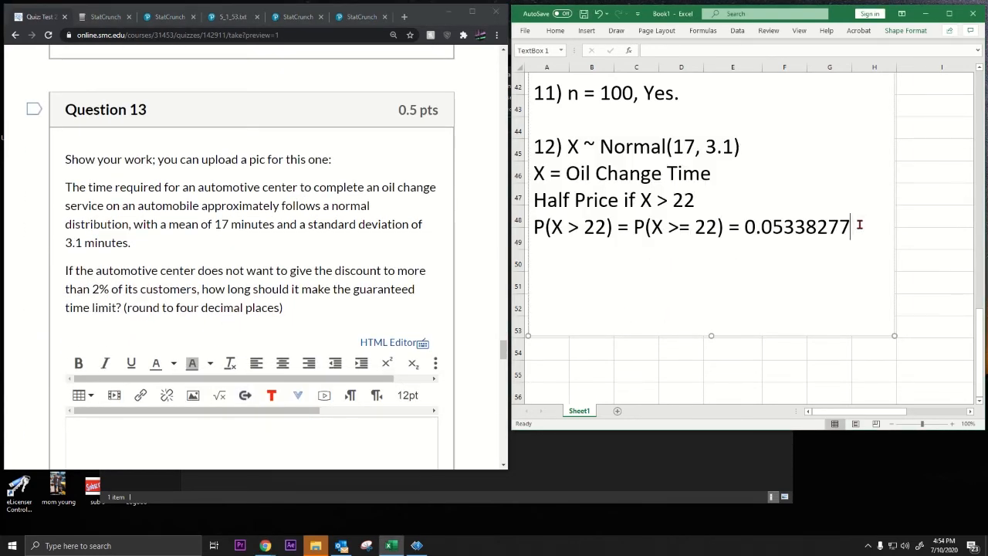
key(Return)
key(Return)
text(13)
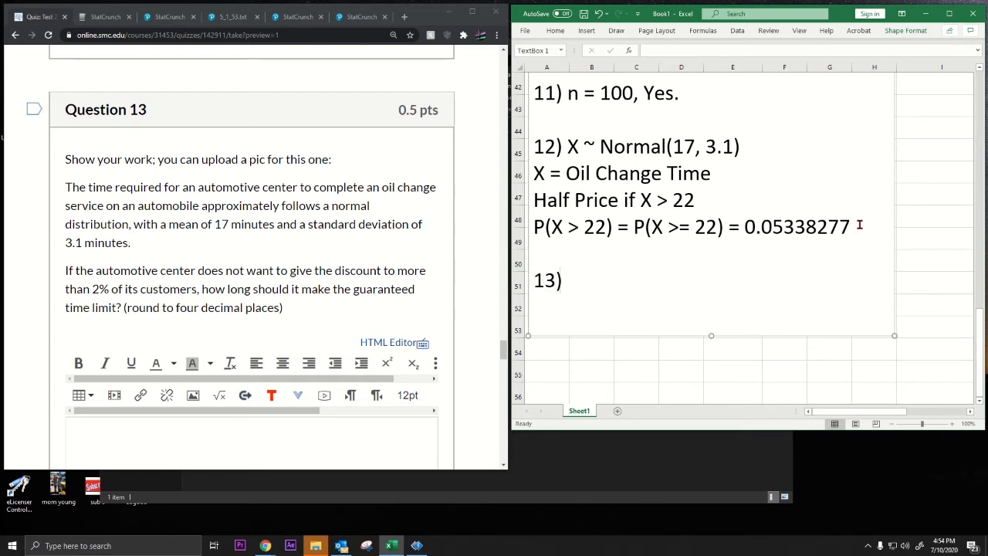
text())
Step: Review question 13's upload instruction and the pasted question 12 work in the quiz, and return to StatCrunch's Normal Calculator
drag(249, 160, 342, 170)
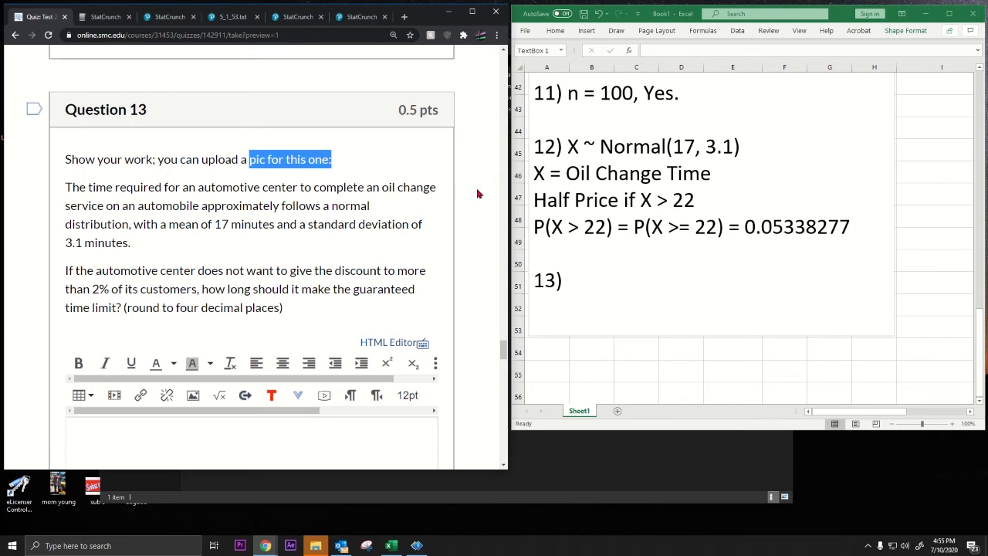
scroll(290, 198, up, 5)
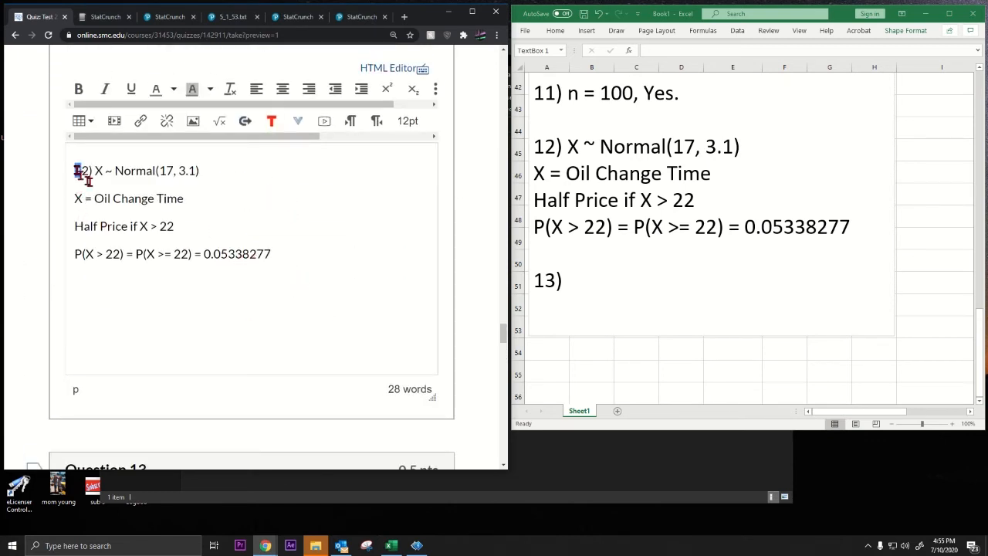
drag(76, 169, 265, 255)
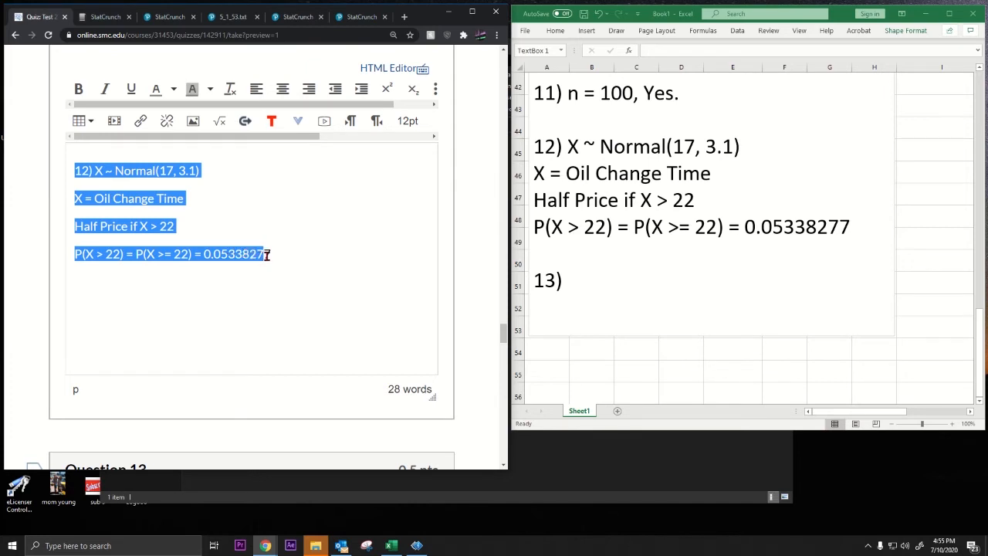
click(268, 255)
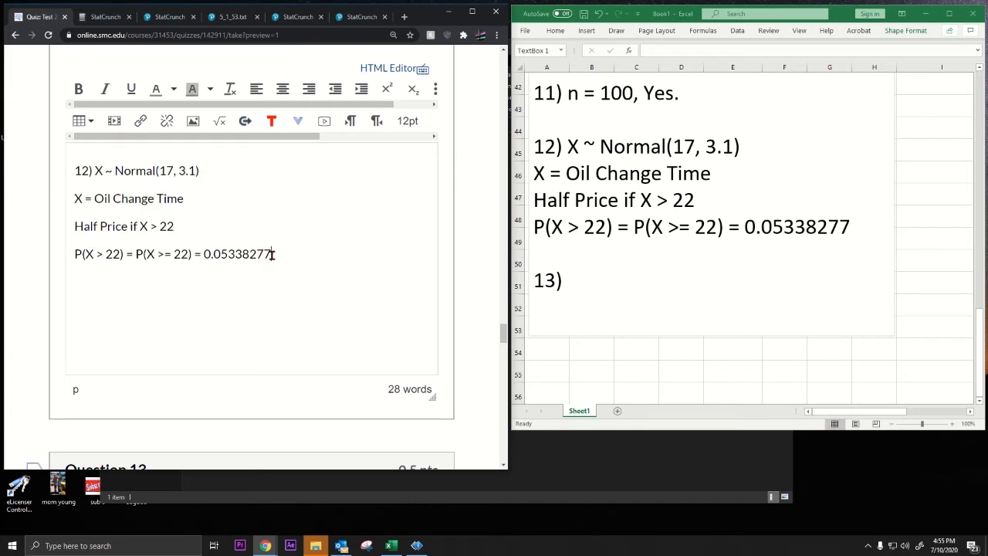
click(361, 16)
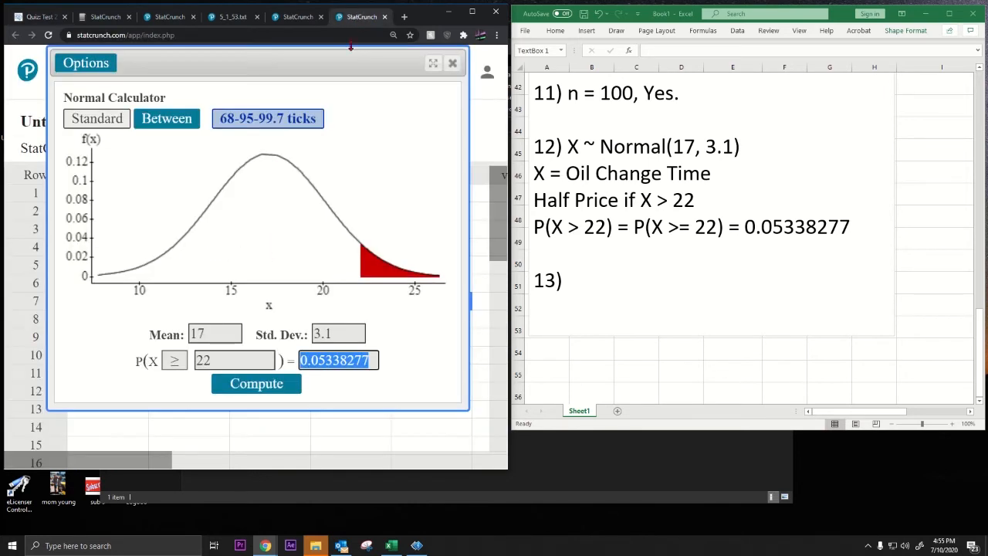
right_click(413, 107)
click(384, 148)
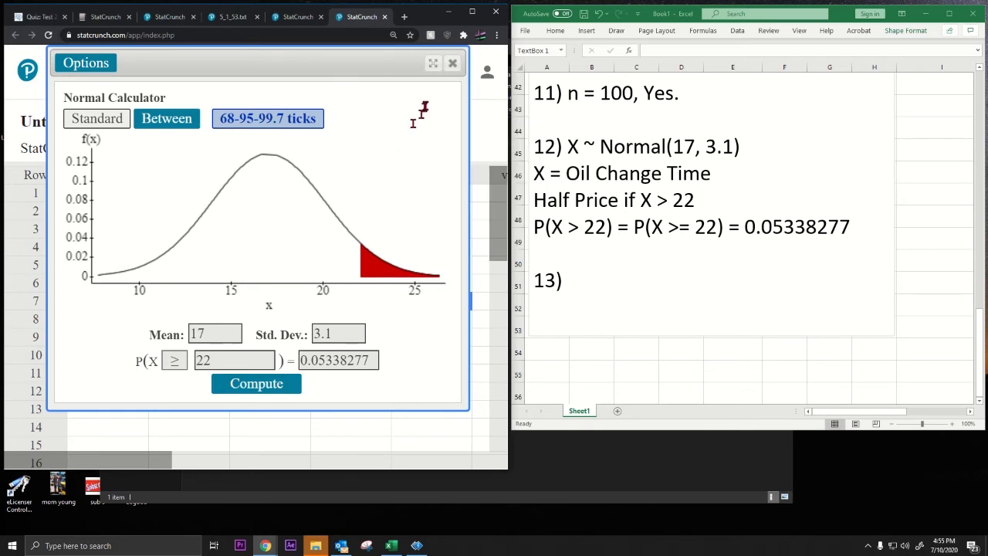
right_click(429, 102)
right_click(428, 100)
click(428, 99)
right_click(428, 100)
click(427, 101)
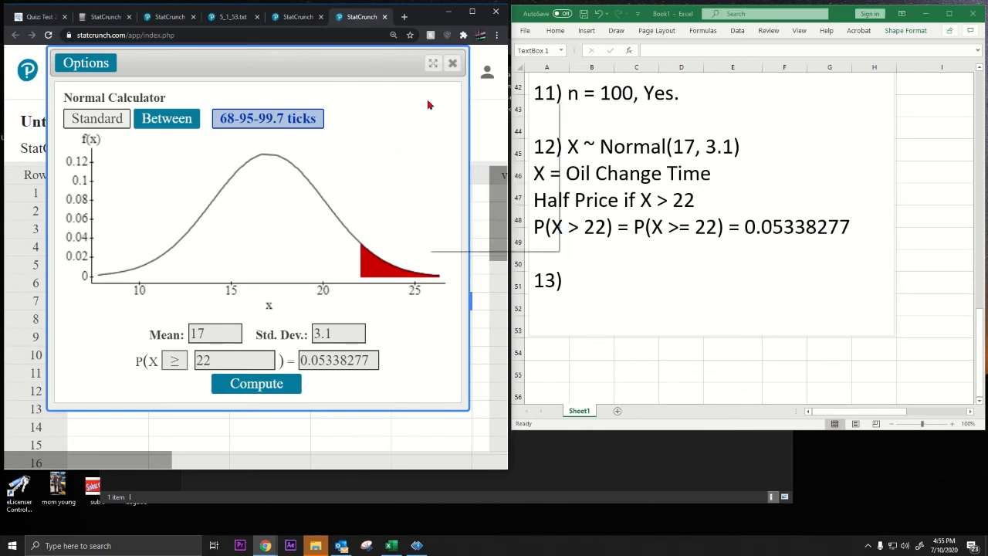
right_click(428, 101)
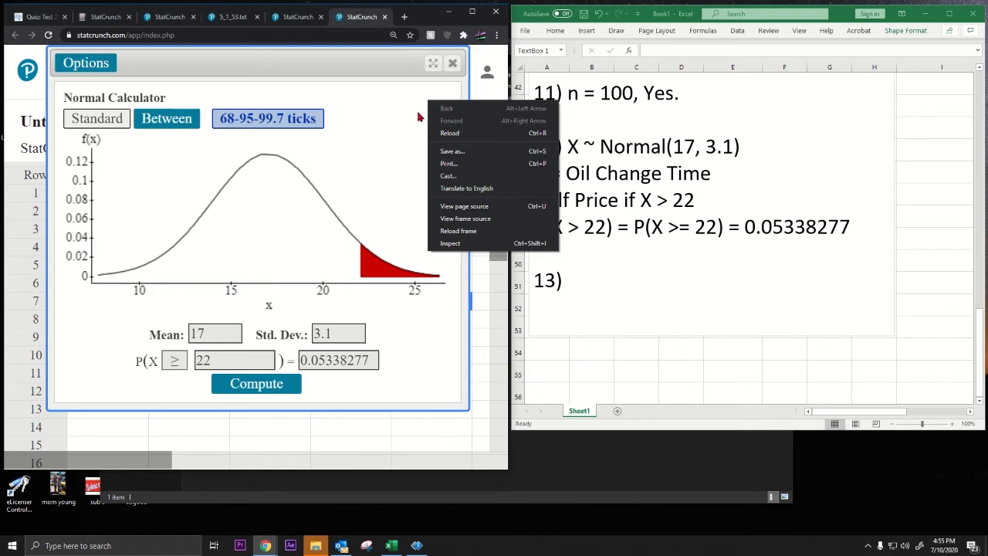
click(418, 115)
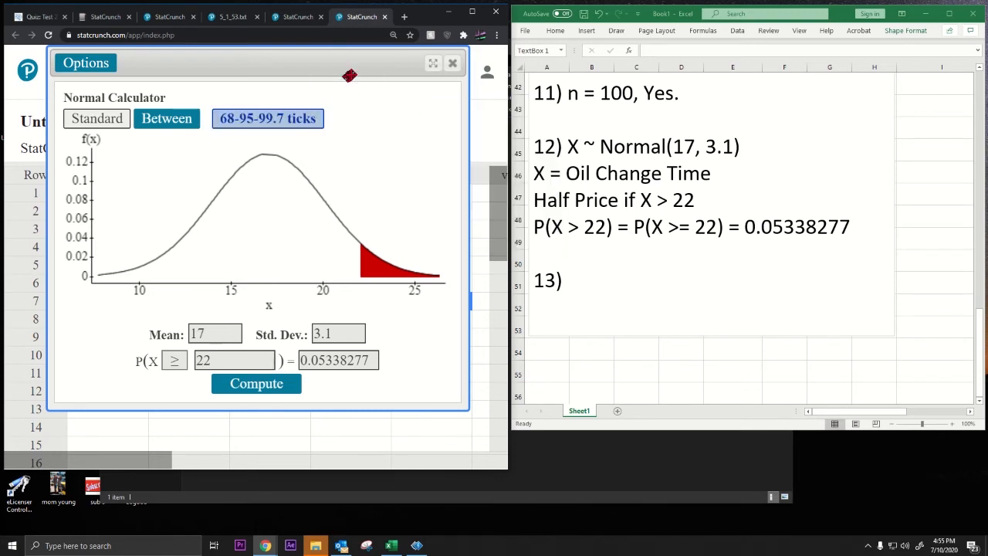
Step: Close the Normal Calculator window in StatCrunch
drag(350, 75, 387, 80)
right_click(449, 117)
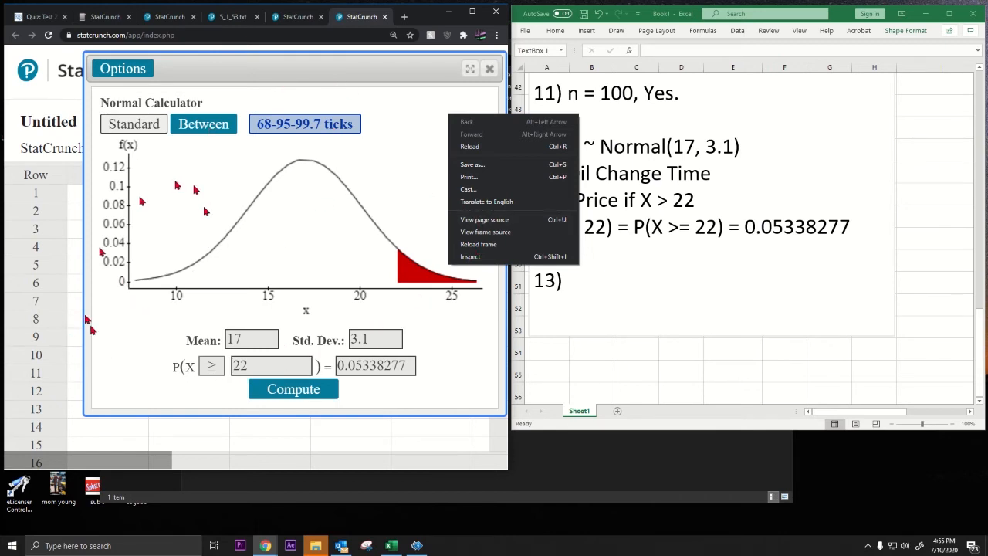
click(493, 68)
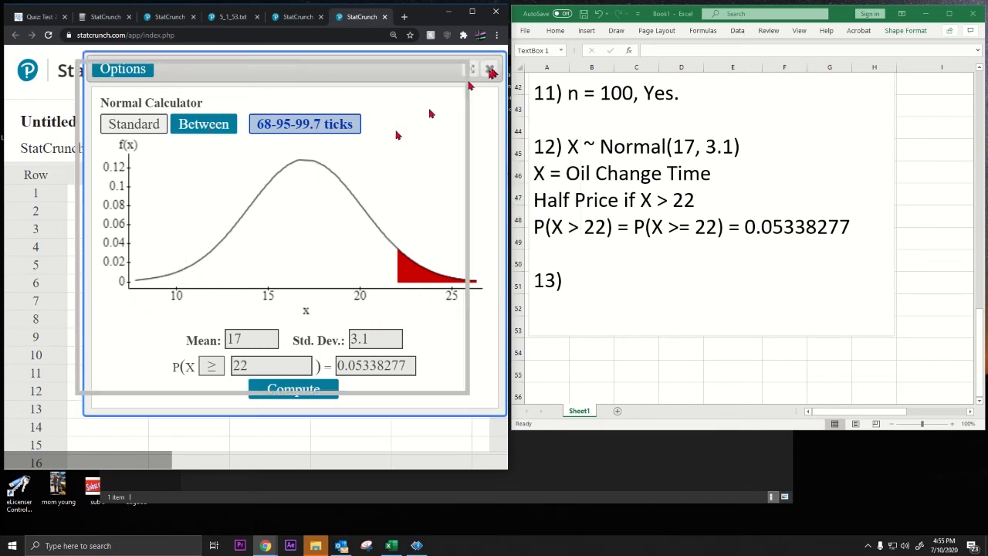
click(489, 68)
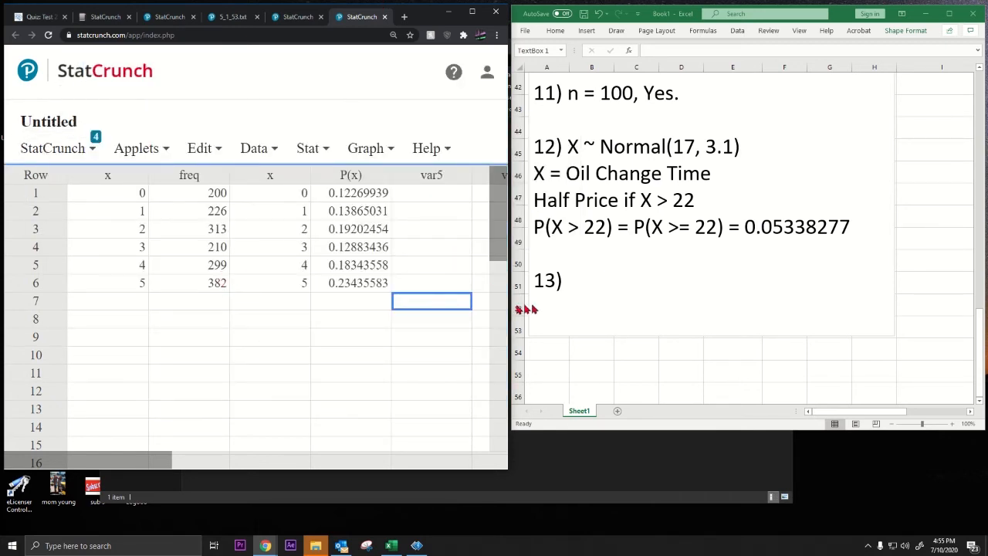
Step: Return to the quiz and read question 13 about the guaranteed time limit and the 2% discount condition
click(583, 283)
click(46, 16)
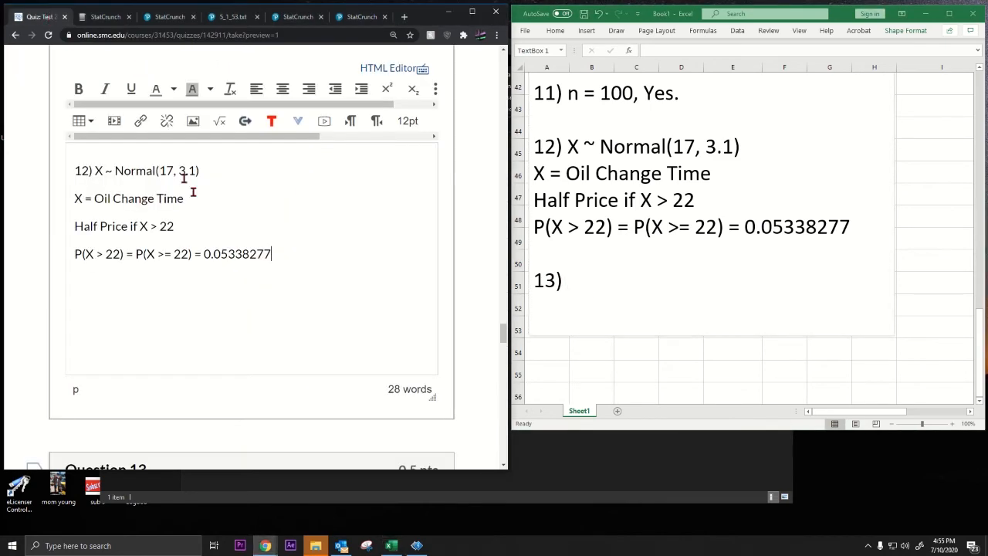
scroll(204, 224, down, 5)
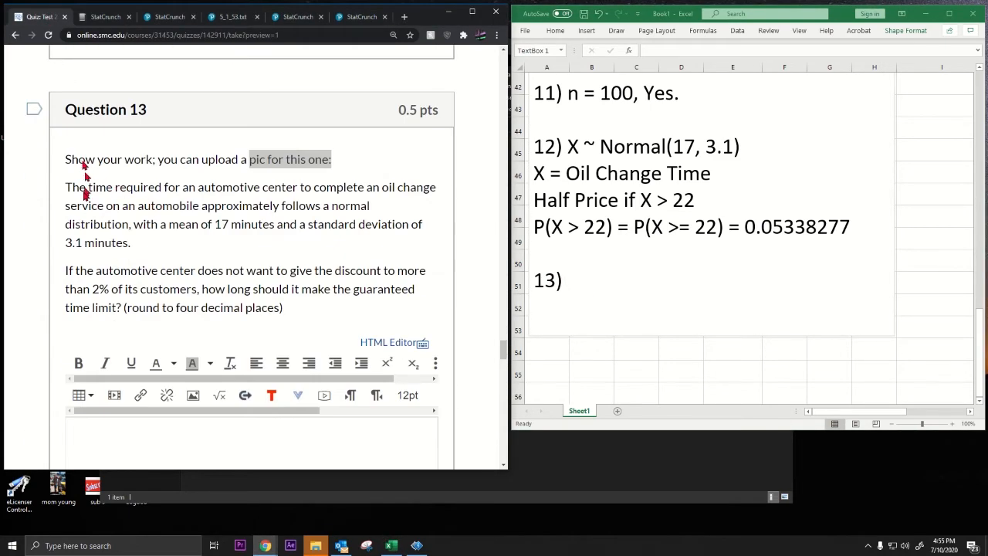
drag(80, 187, 386, 216)
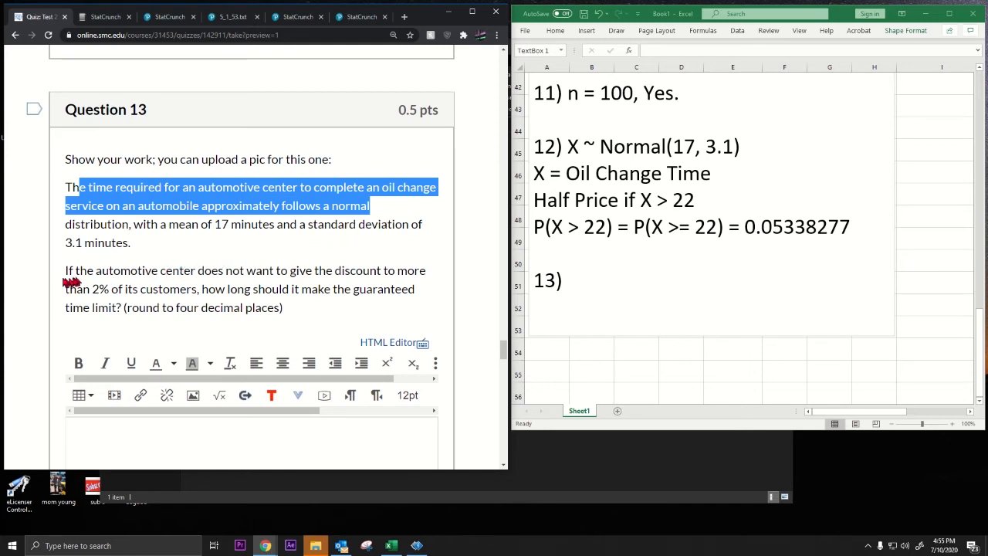
click(66, 274)
drag(67, 275, 430, 280)
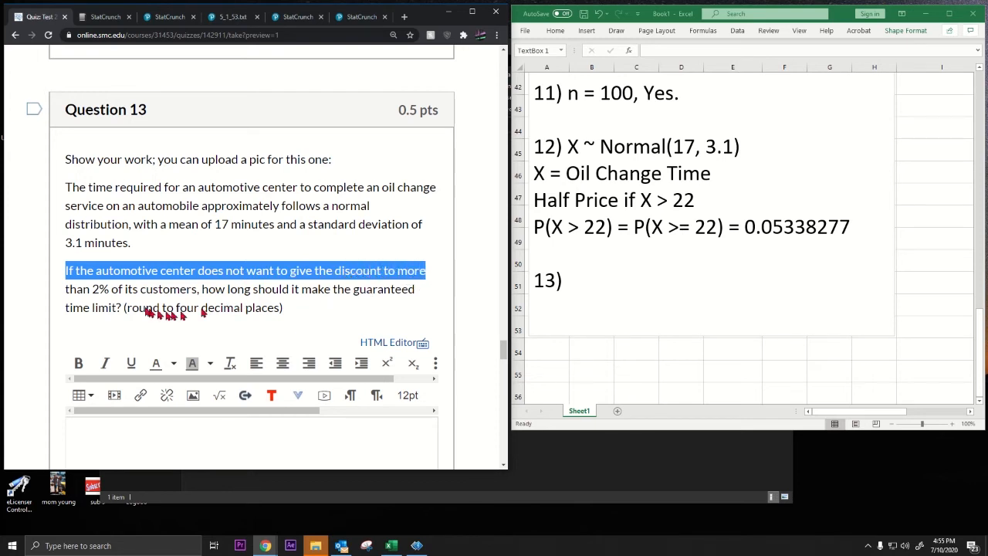
drag(65, 291, 305, 307)
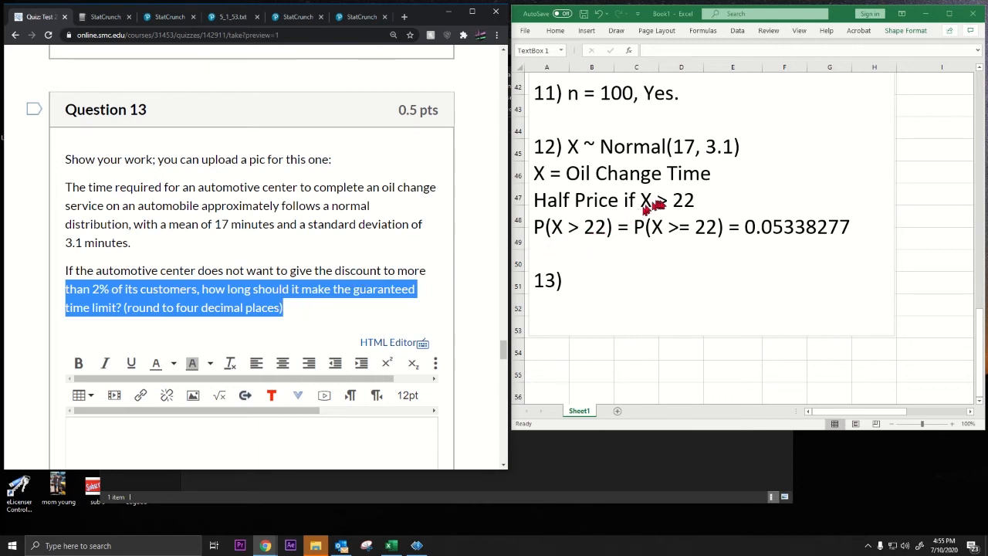
Step: Examine question 12's half-price cutoff and its probability in the Excel notes and in the quiz answer, for comparison with question 13
click(673, 202)
drag(673, 202, 708, 202)
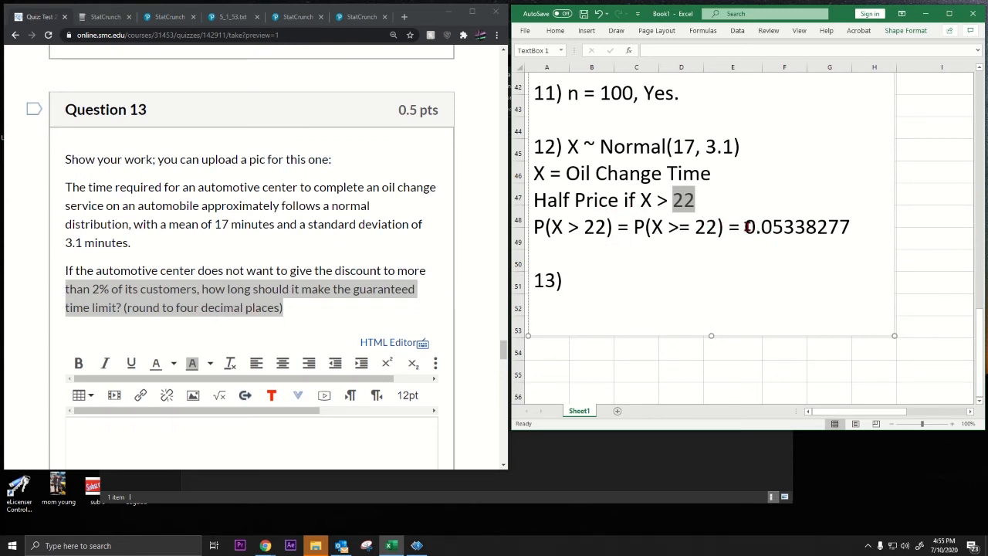
click(747, 226)
drag(694, 226, 708, 226)
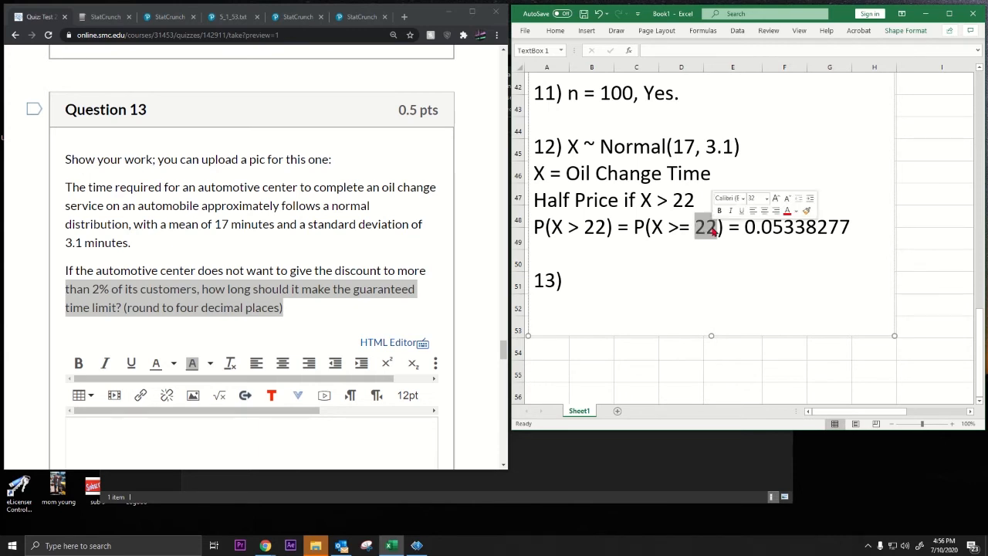
click(753, 226)
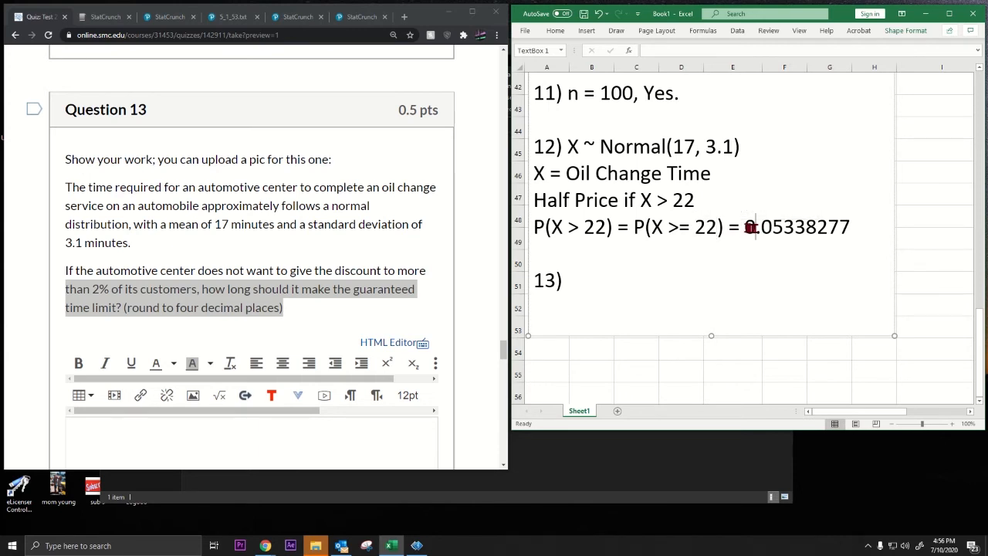
drag(747, 226, 851, 227)
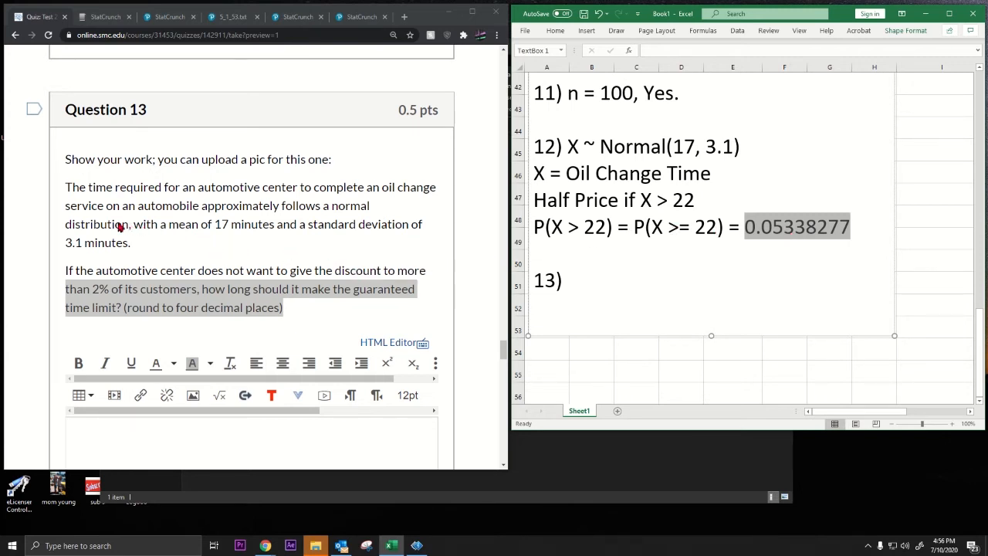
scroll(183, 255, up, 6)
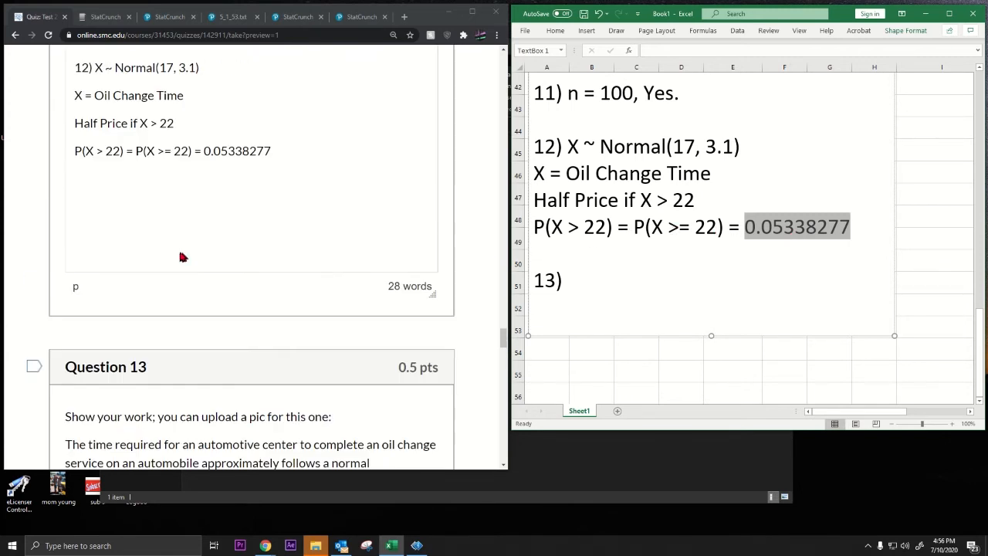
drag(93, 381, 175, 382)
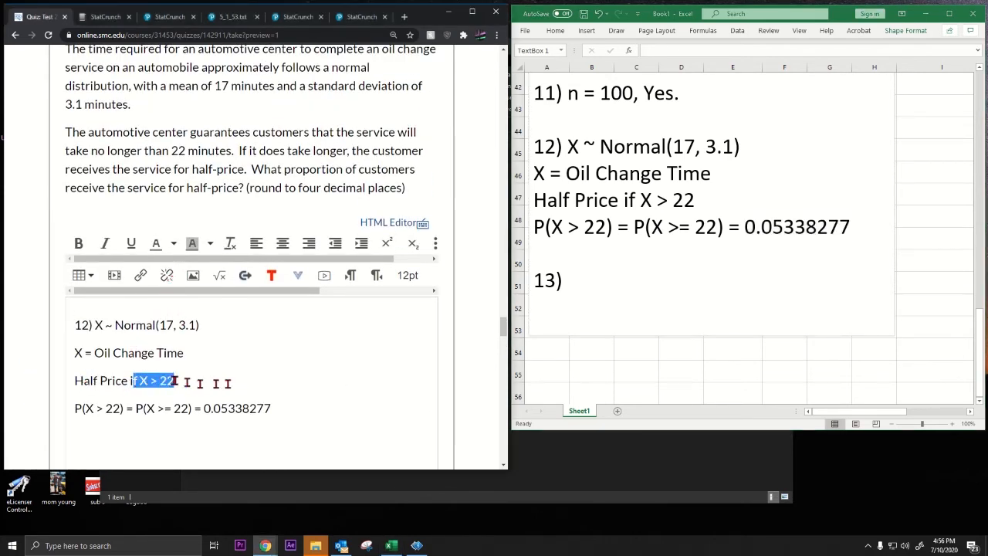
double_click(753, 231)
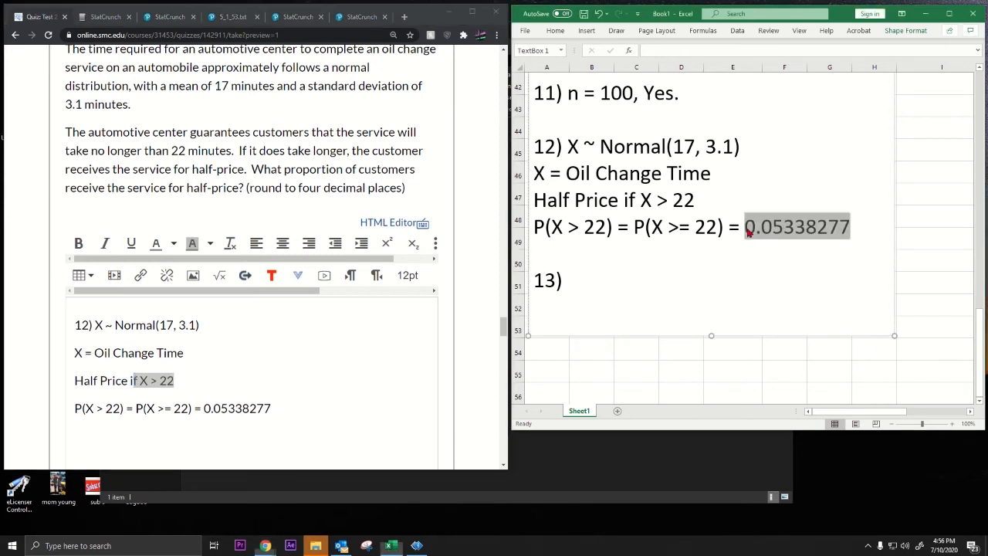
triple_click(786, 232)
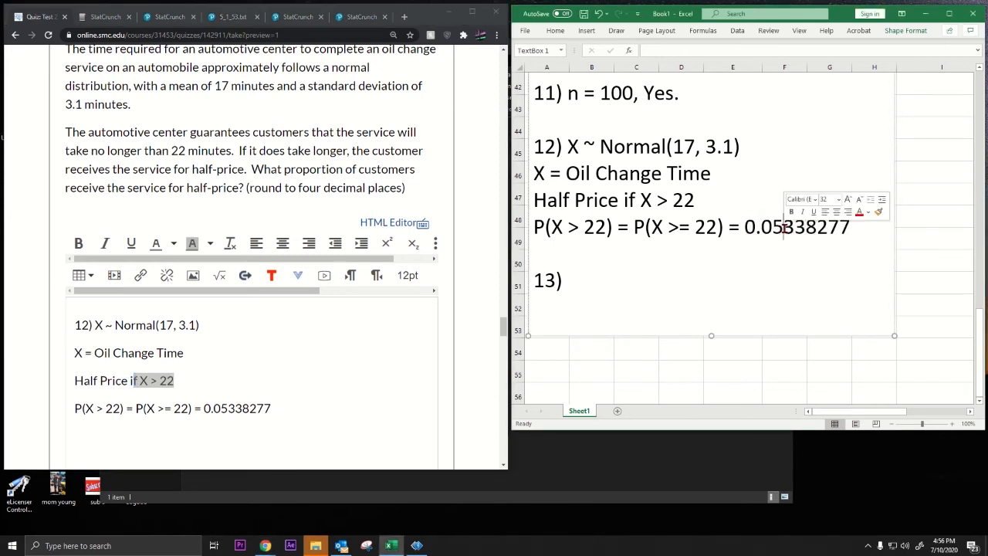
click(772, 227)
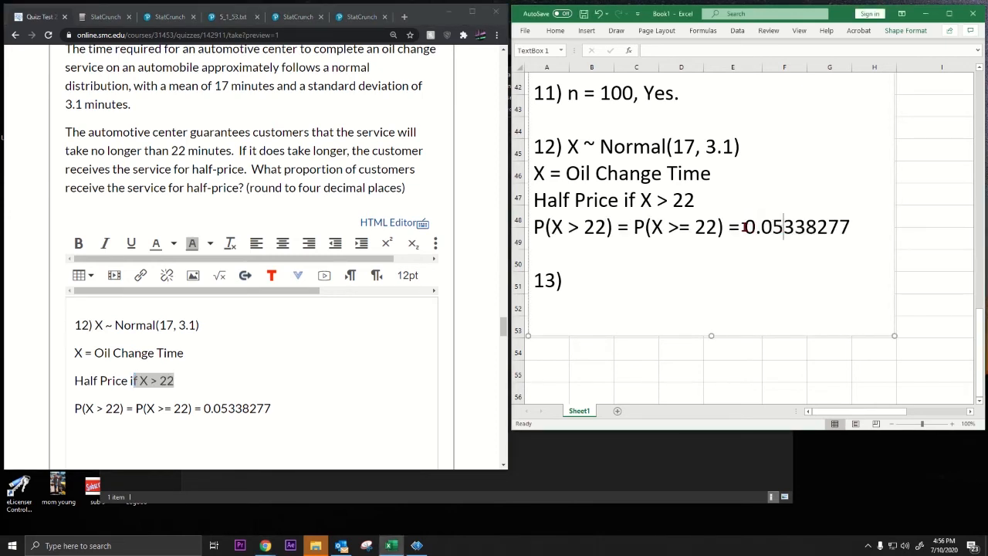
drag(742, 226, 855, 226)
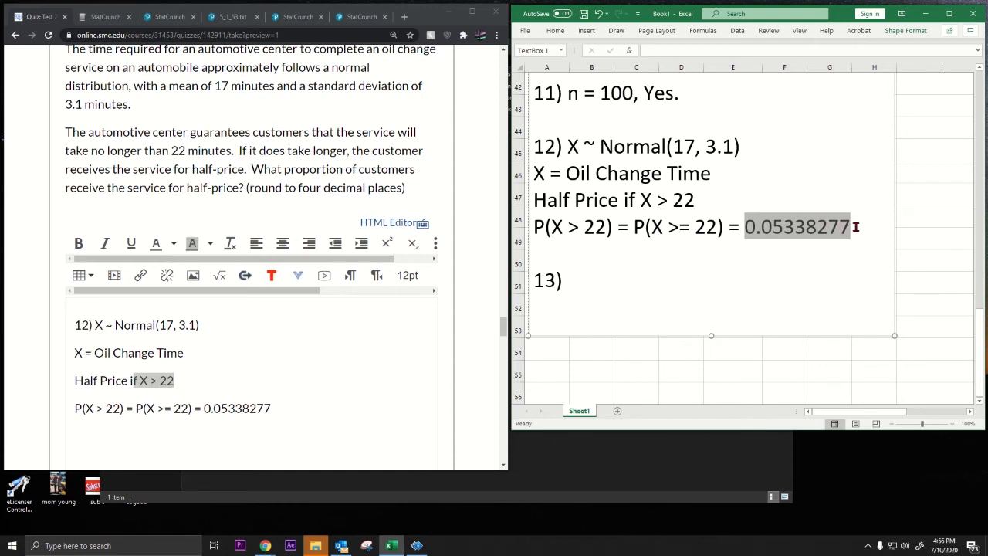
click(772, 227)
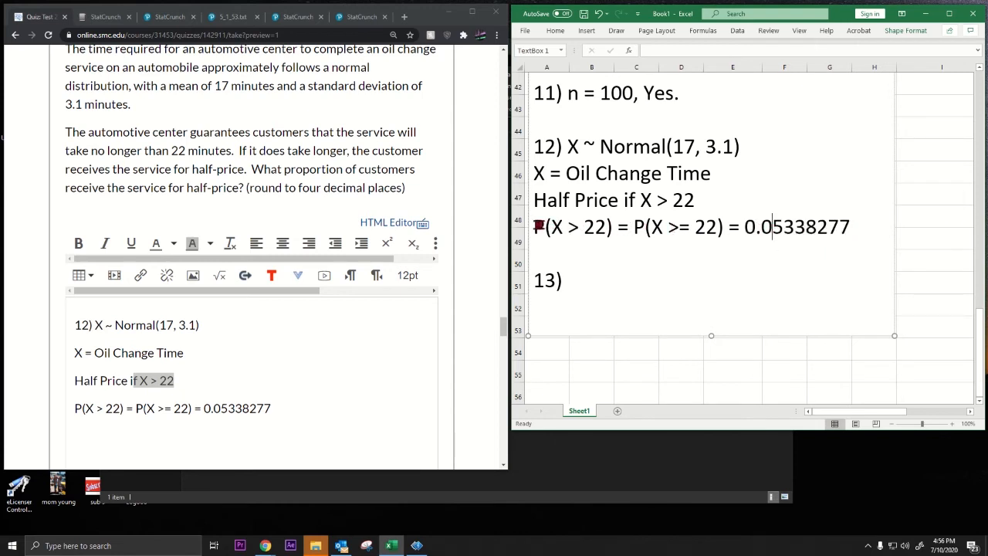
Step: Copy "P(X >= 22) = 0.05338277" from the question 12 notes to the line after "13)" in the Excel text box
drag(633, 227, 843, 223)
key(ctrl+c)
click(602, 284)
key(ctrl+v)
Step: Set the pasted question 13 equation's font size to 28
triple_click(616, 284)
click(591, 284)
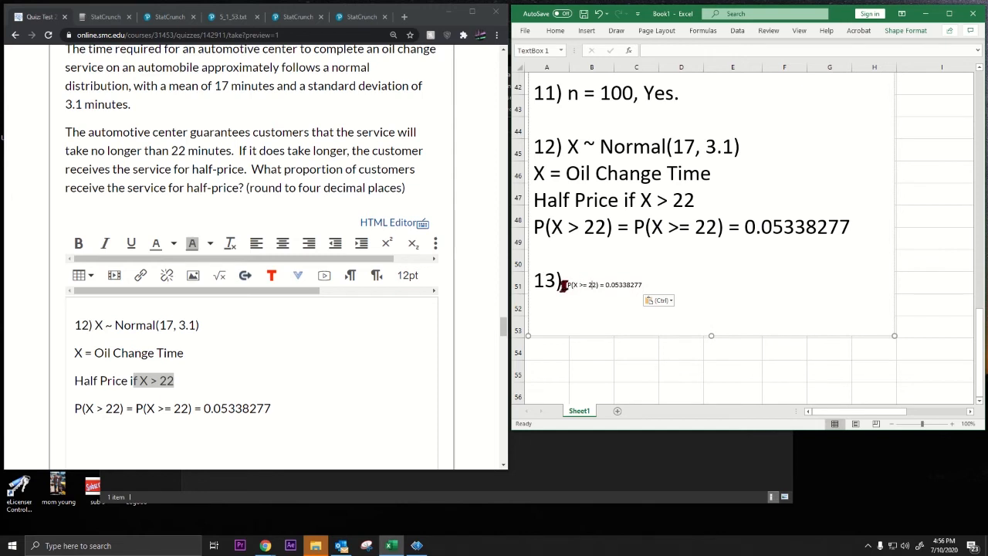
drag(565, 284, 639, 284)
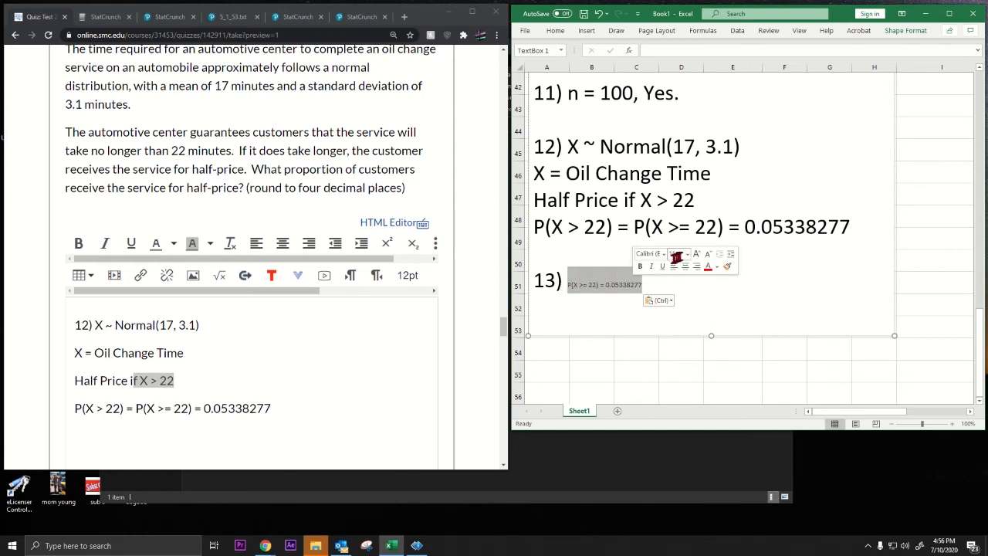
click(687, 255)
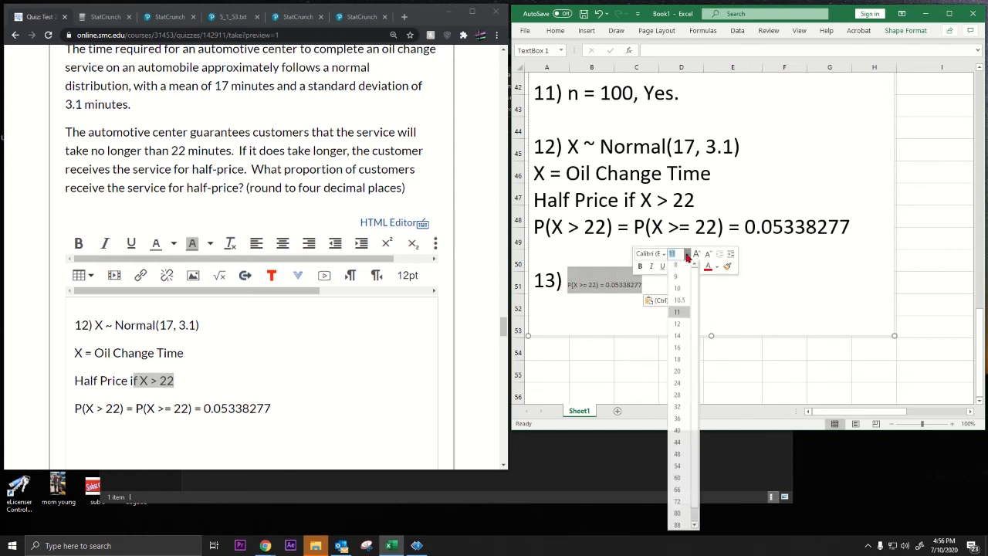
click(682, 397)
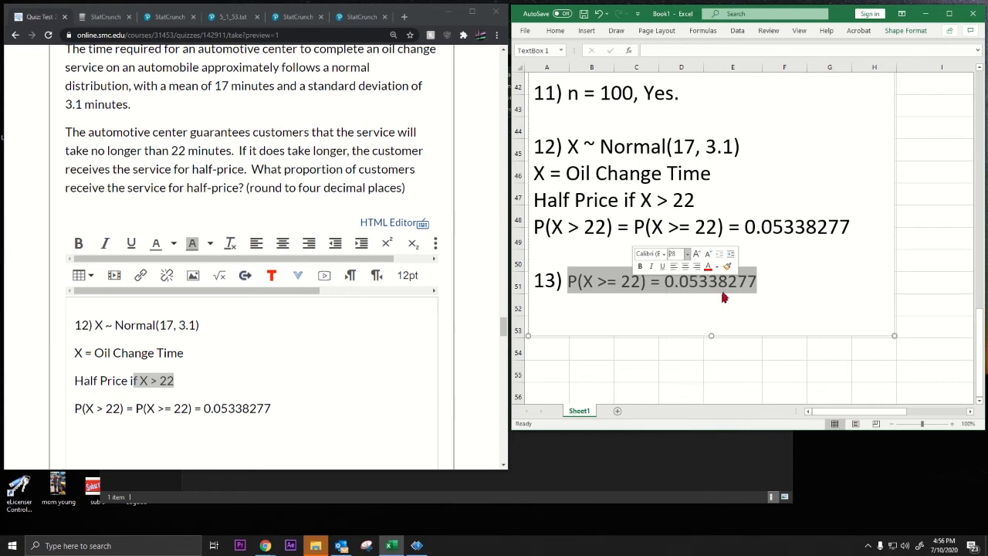
click(745, 281)
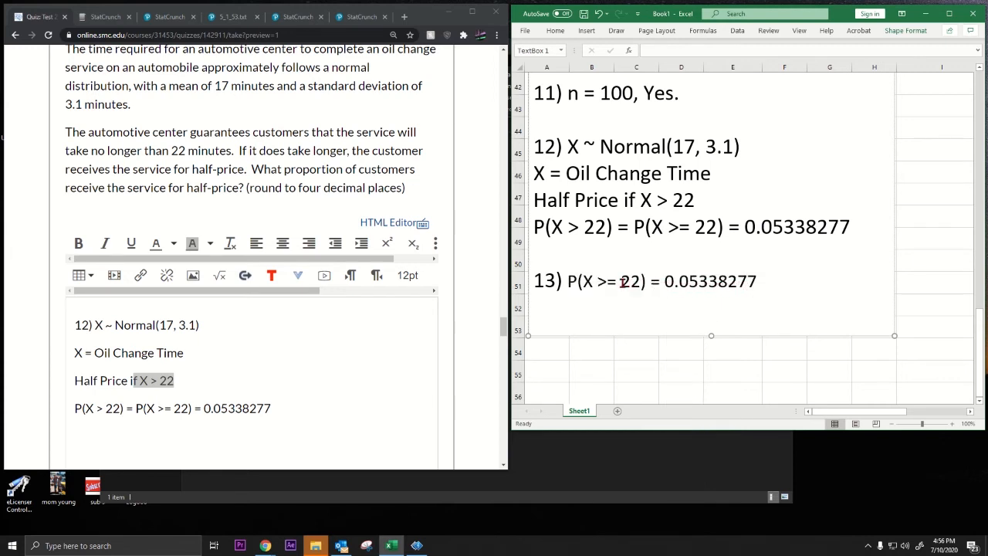
Step: Edit the question 13 equation to read "P(X >= ?) = 0.02" and switch to StatCrunch
double_click(626, 282)
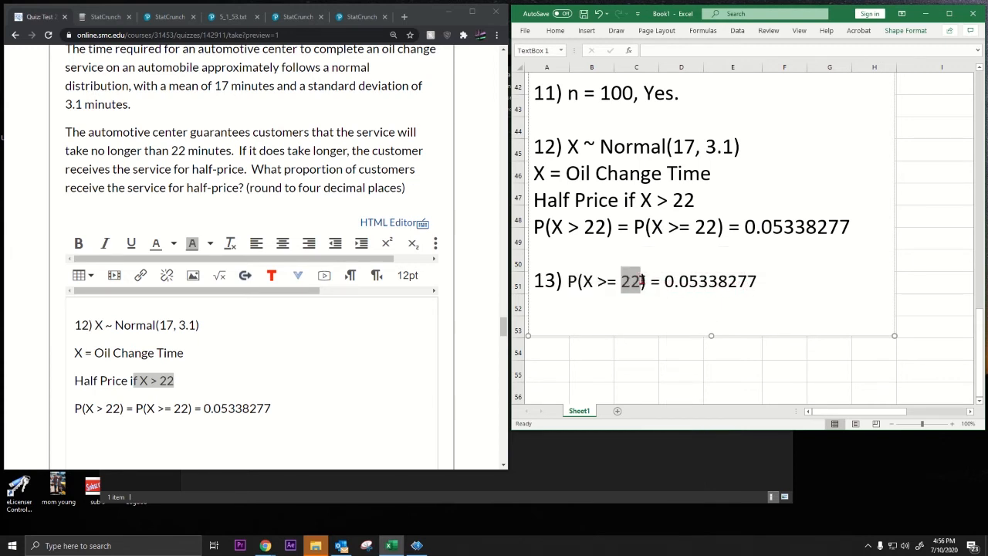
text(?))
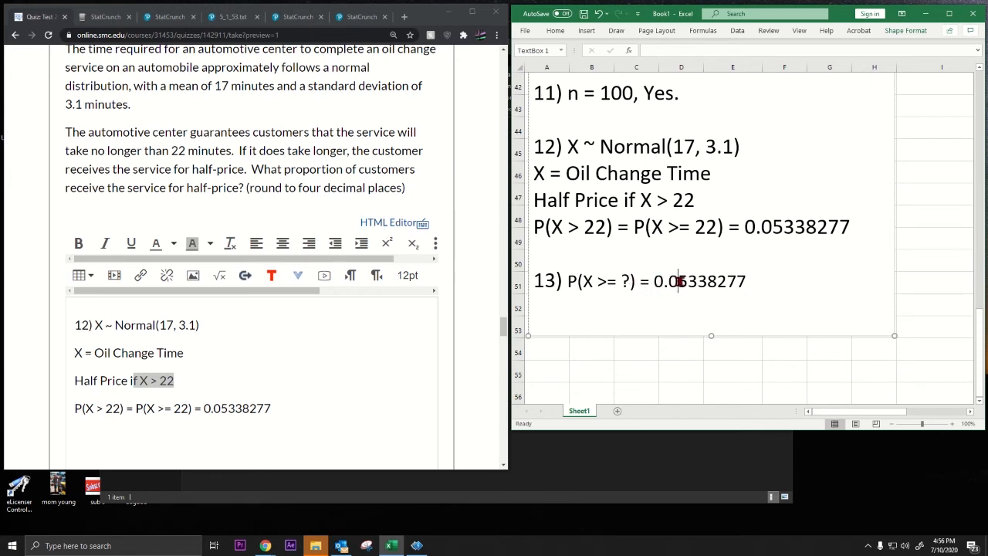
drag(677, 281, 743, 286)
drag(683, 285, 713, 282)
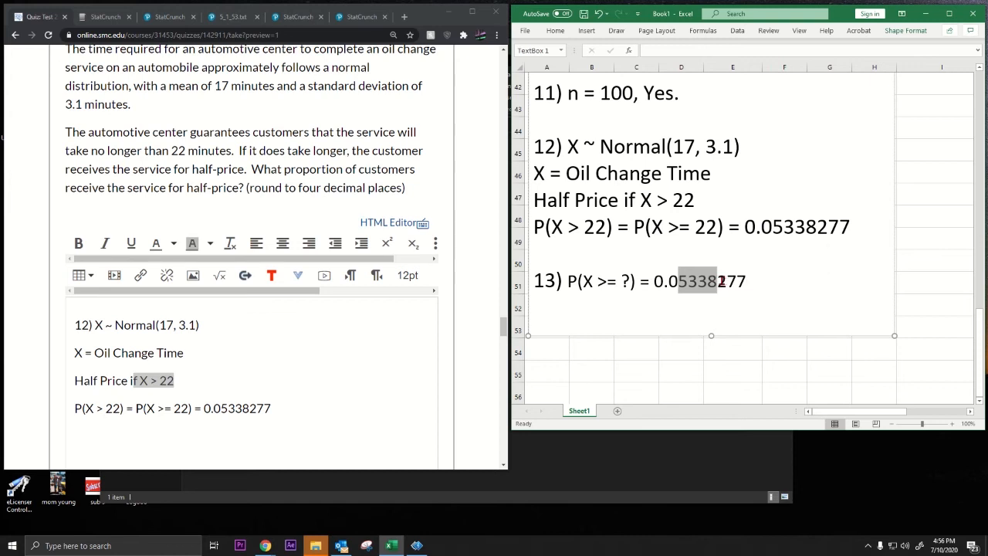
text(2)
key(Delete)
key(Delete)
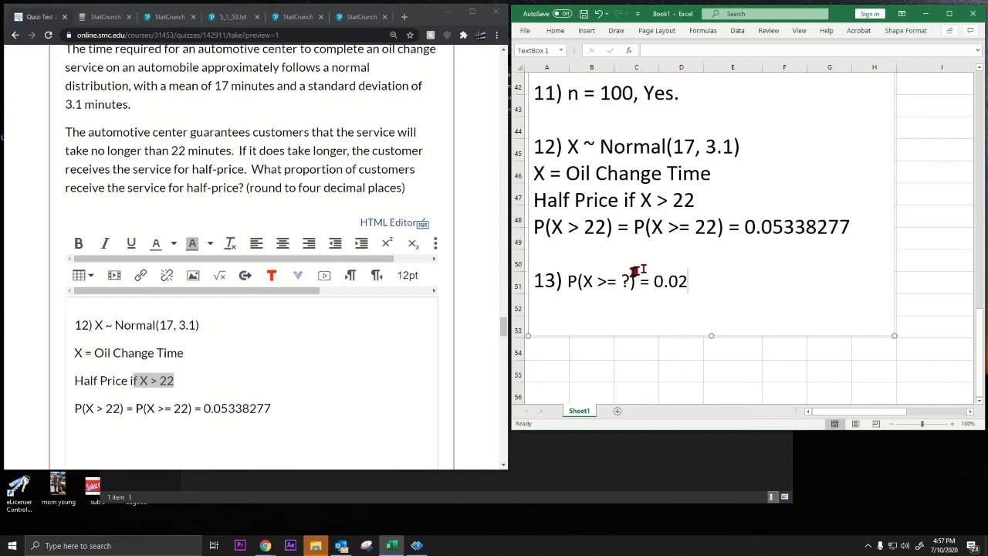
drag(695, 225, 712, 226)
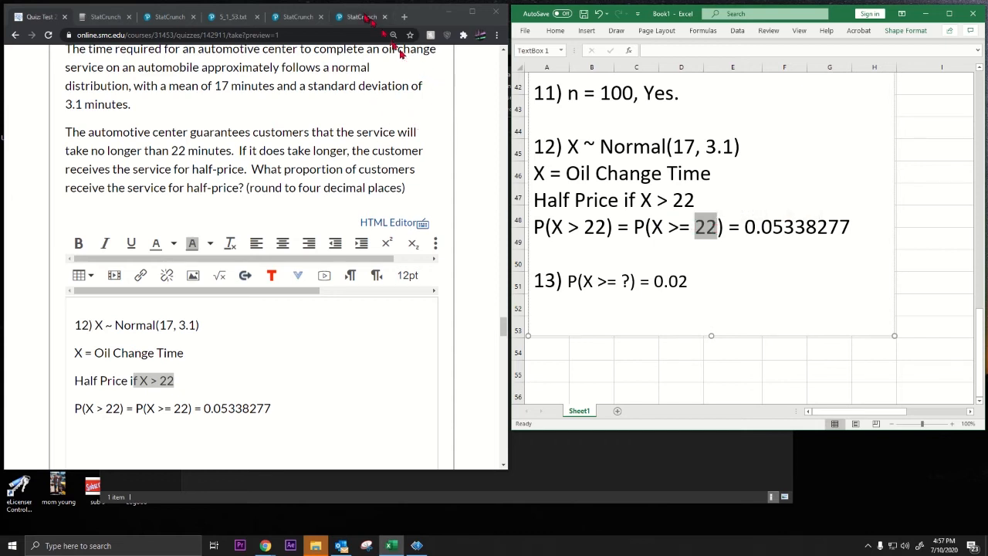
click(362, 17)
click(313, 149)
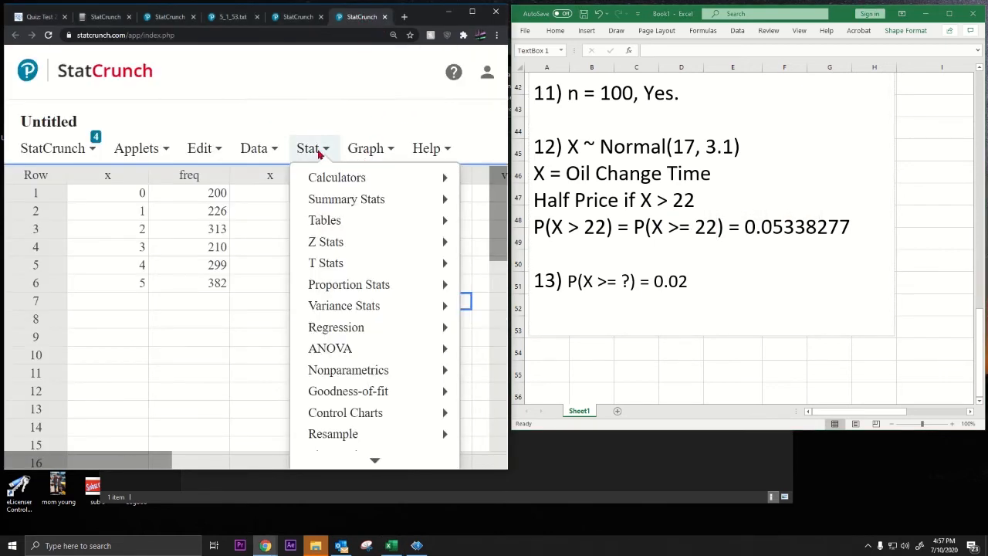
mouse_move(324, 177)
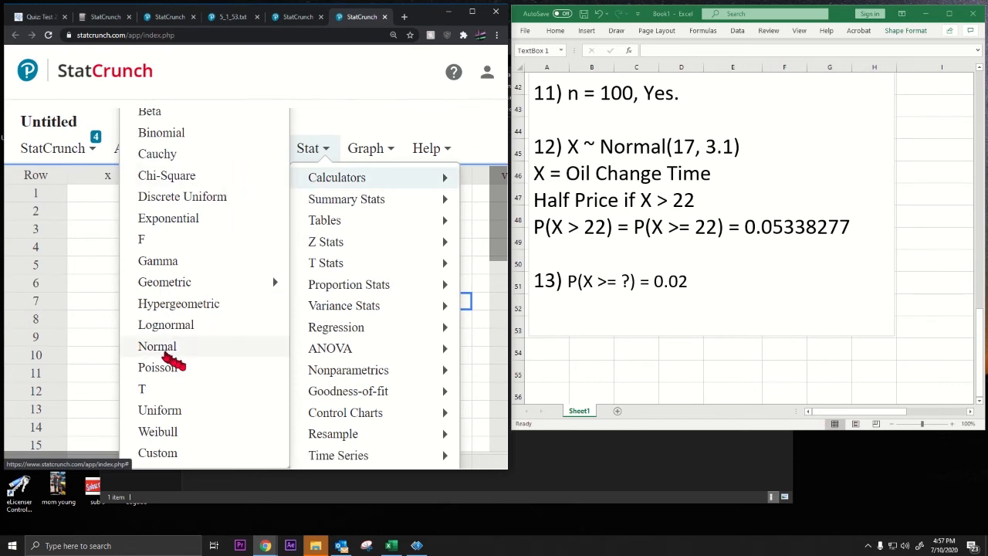
click(170, 346)
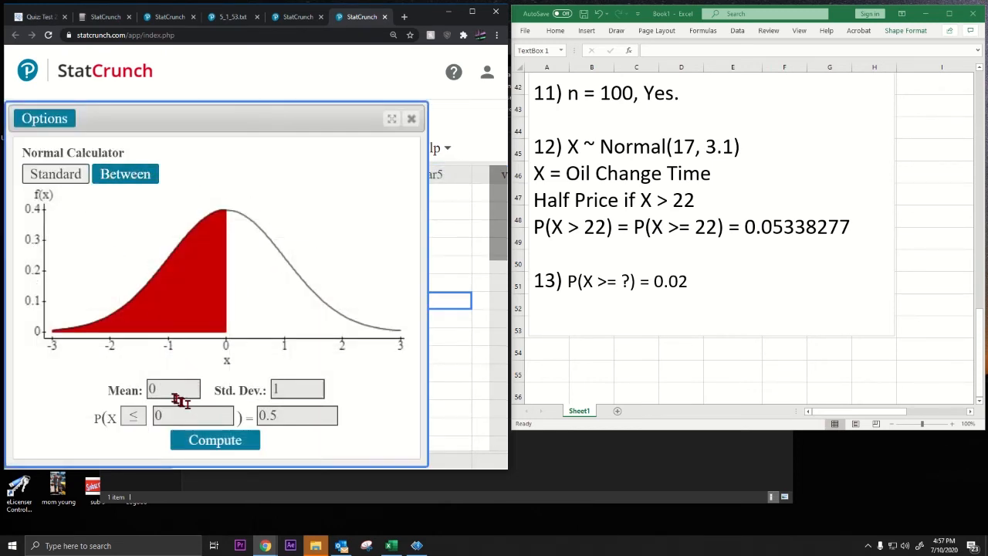
click(411, 118)
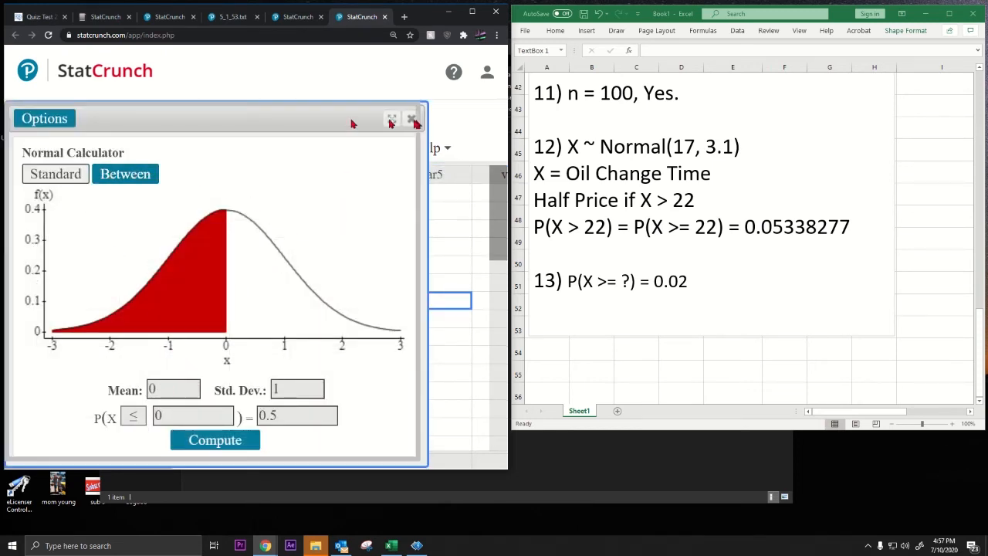
click(92, 148)
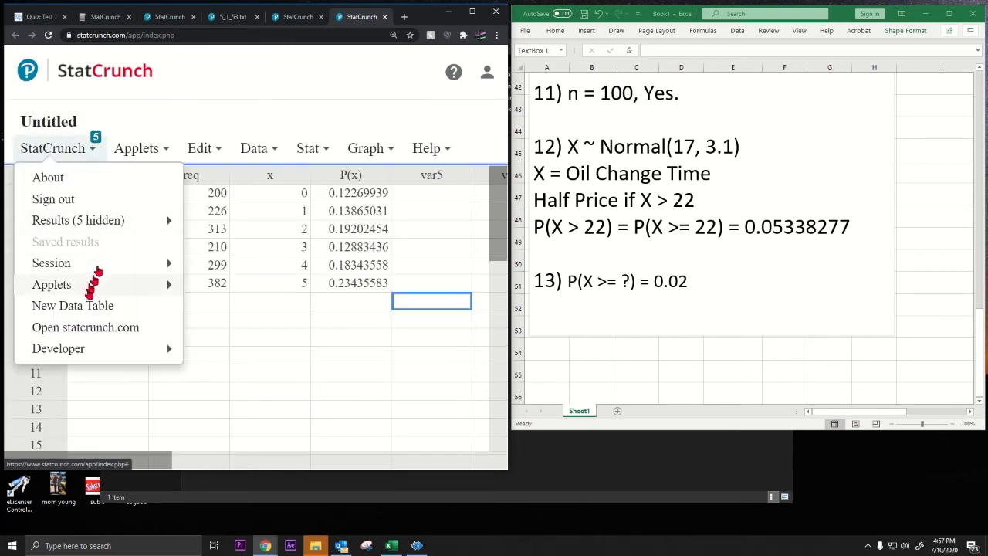
mouse_move(82, 222)
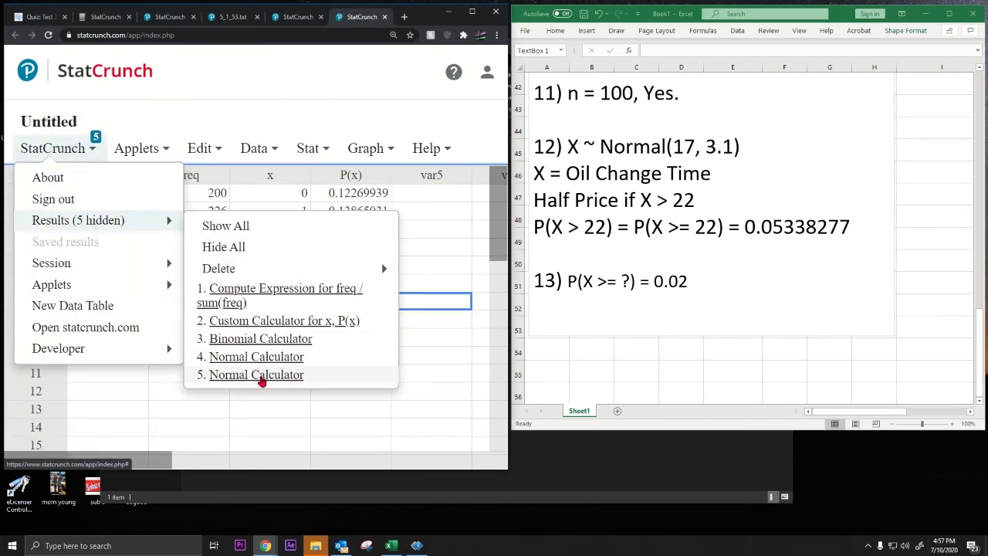
click(261, 375)
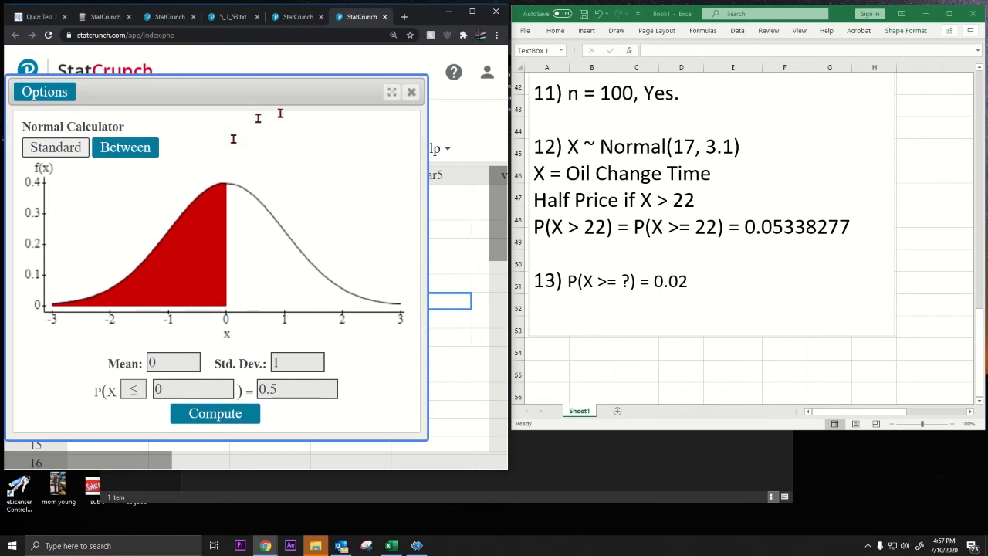
click(412, 92)
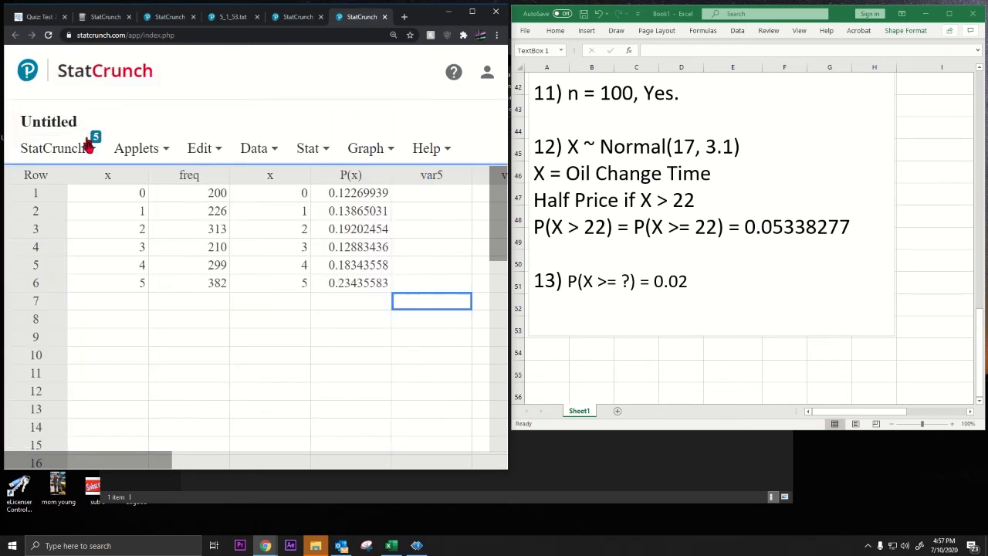
Step: Reopen question 12's Normal Calculator, the fourth item in StatCrunch's hidden results
click(87, 147)
click(80, 221)
click(91, 147)
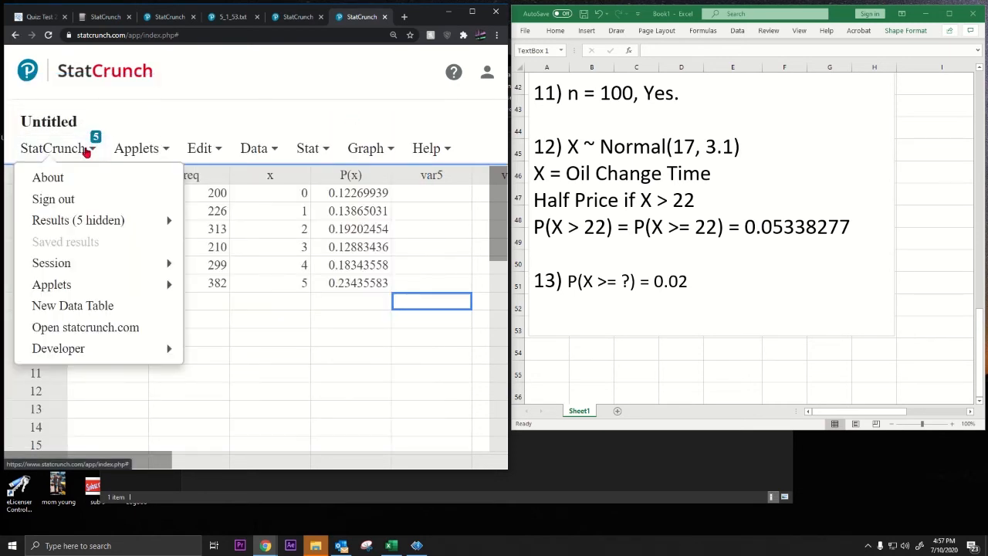
click(90, 148)
click(94, 148)
mouse_move(95, 226)
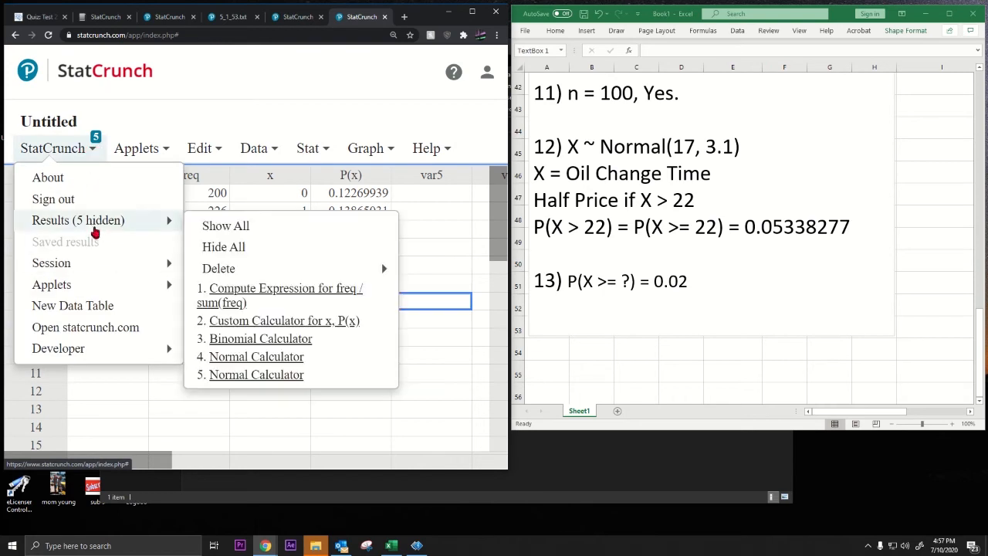
click(229, 356)
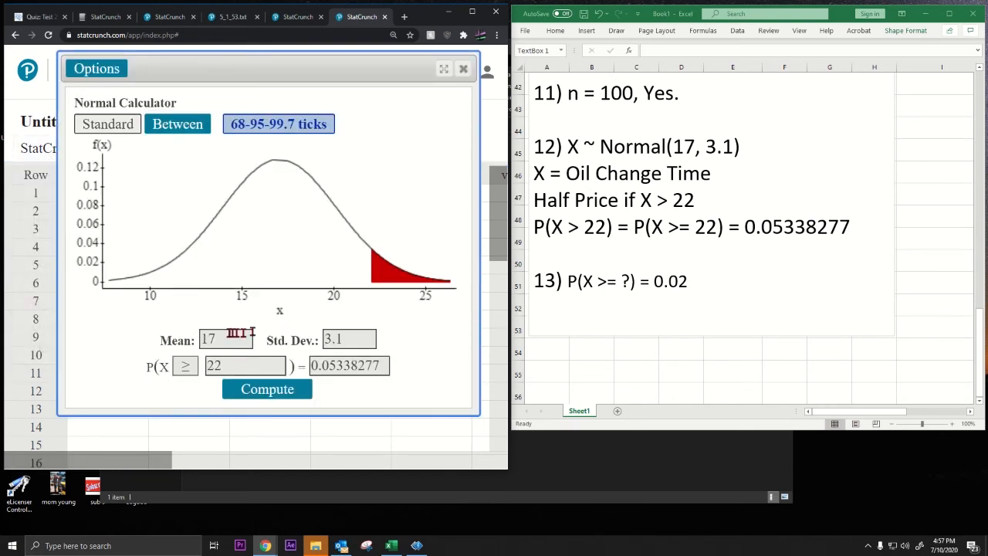
Step: Keep the mean at 17 and standard deviation at 3.1, set the upper-tail probability to .02, and compute the cutoff
double_click(224, 339)
double_click(331, 339)
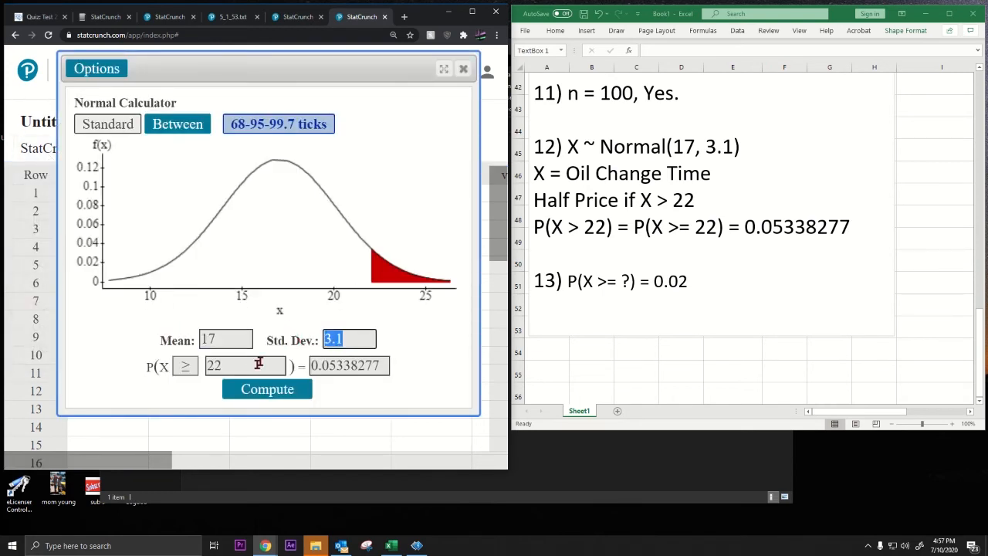
click(244, 366)
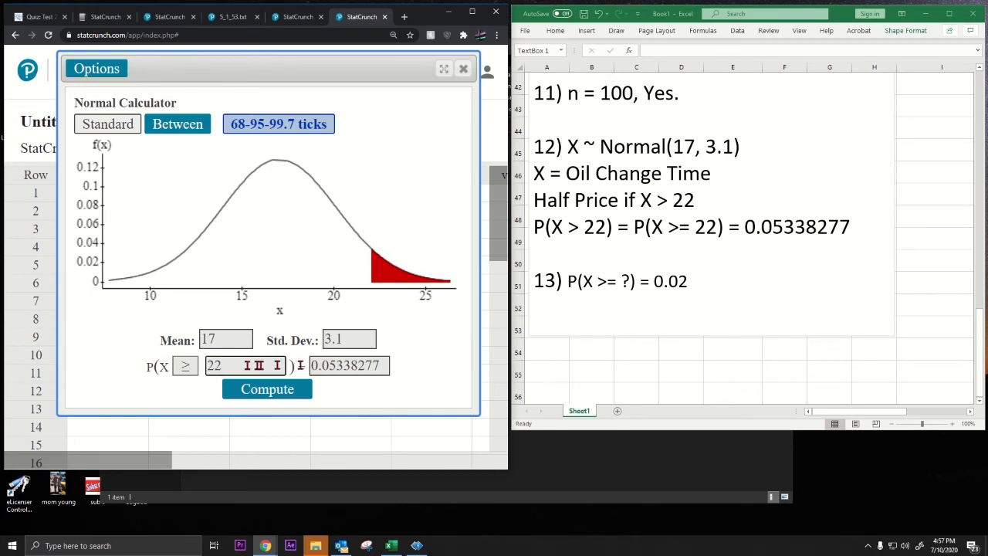
drag(386, 366, 136, 366)
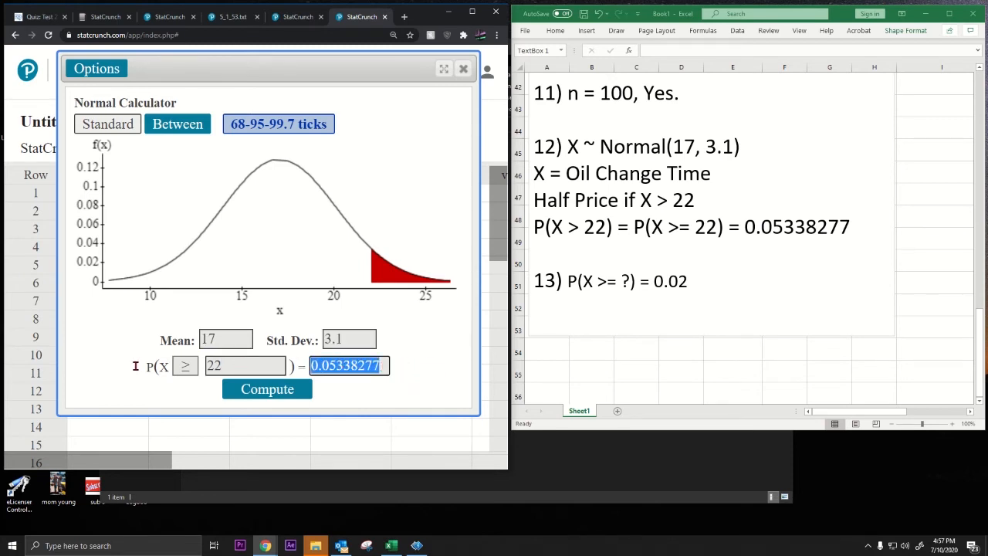
text(.02)
key(Return)
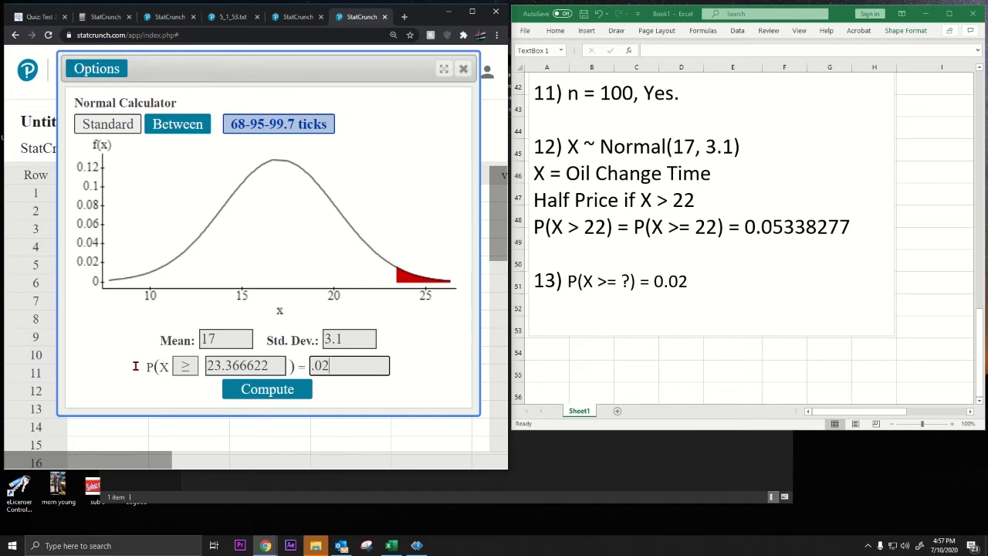
Step: Record "? = 23.367" below the question 13 equation in the Excel notes
drag(208, 365, 267, 367)
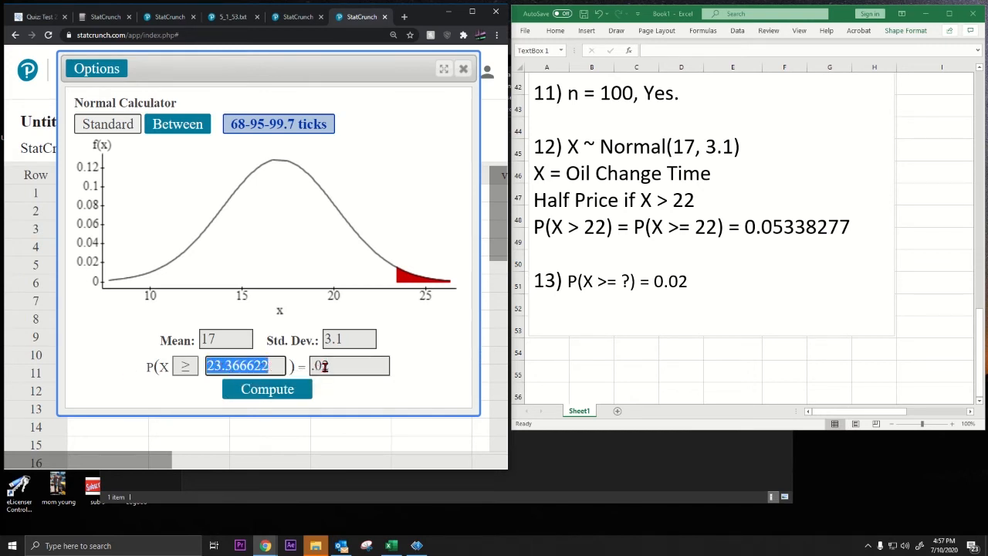
click(698, 279)
click(701, 283)
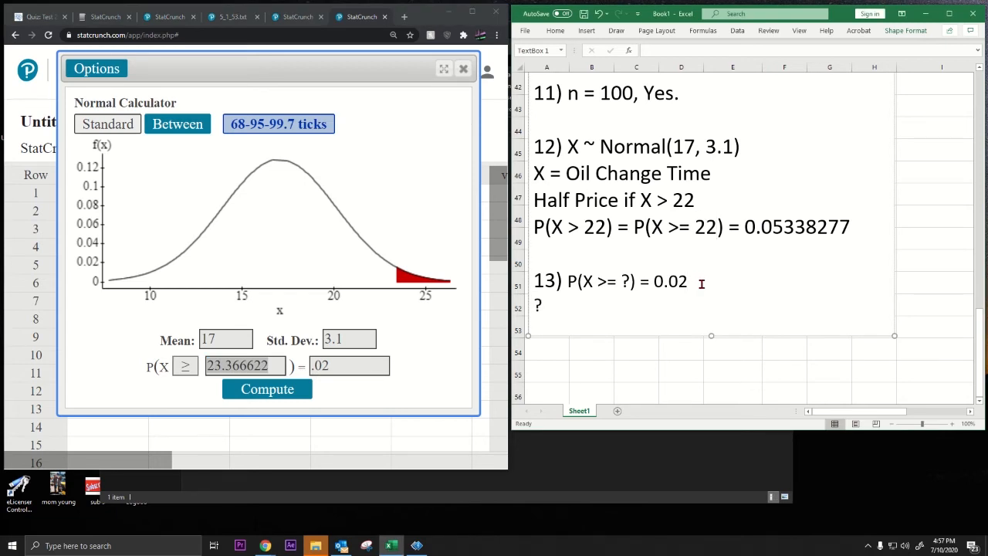
text(? = 23.)
text(367)
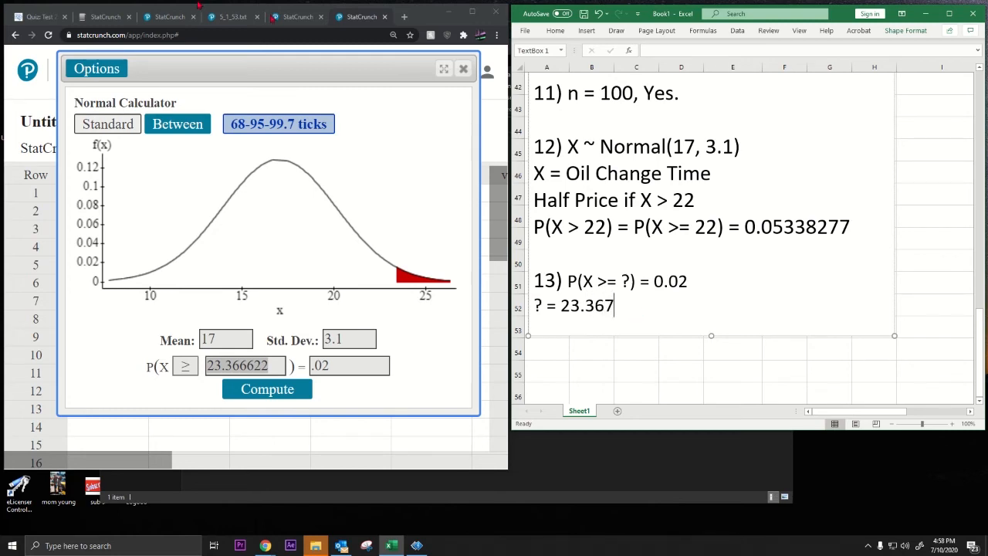
Step: Check question 13's rounding instruction against StatCrunch's computed cutoff, and correct the noted answer to 23.3666
click(39, 16)
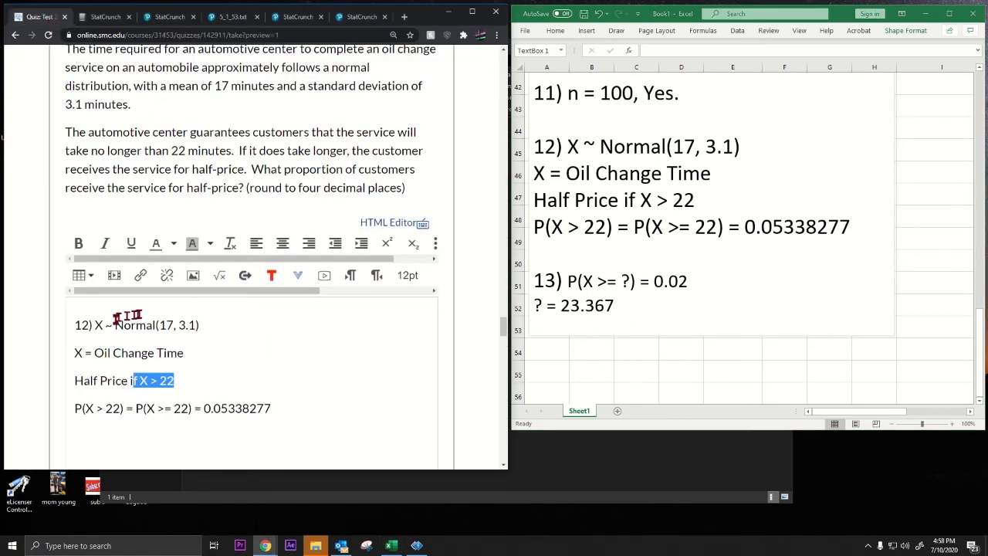
scroll(143, 315, down, 10)
scroll(144, 316, down, 1)
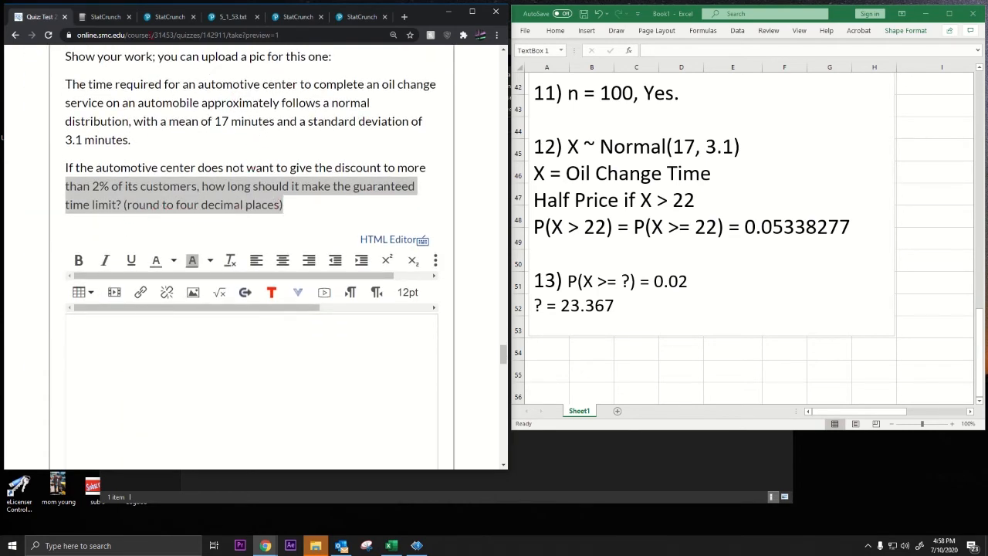
click(364, 16)
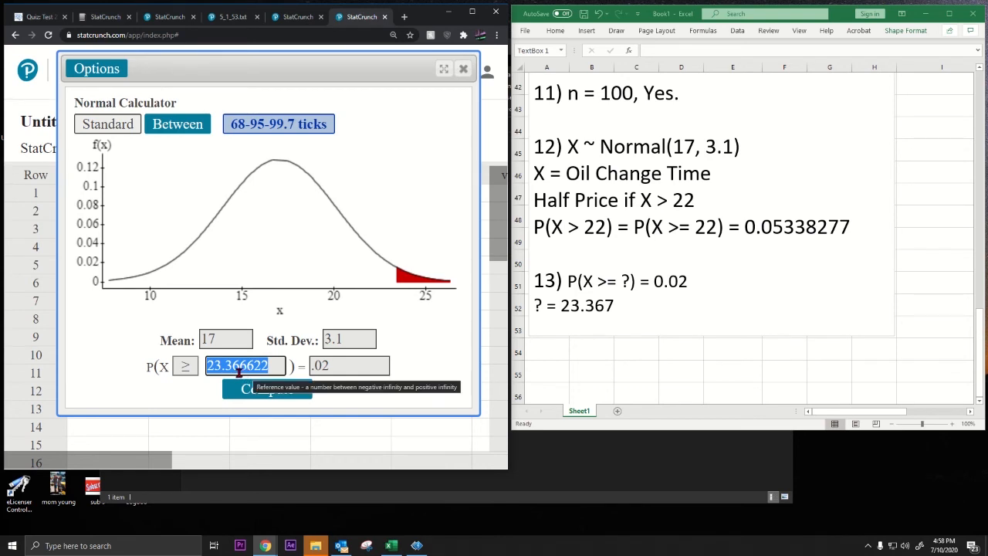
click(614, 308)
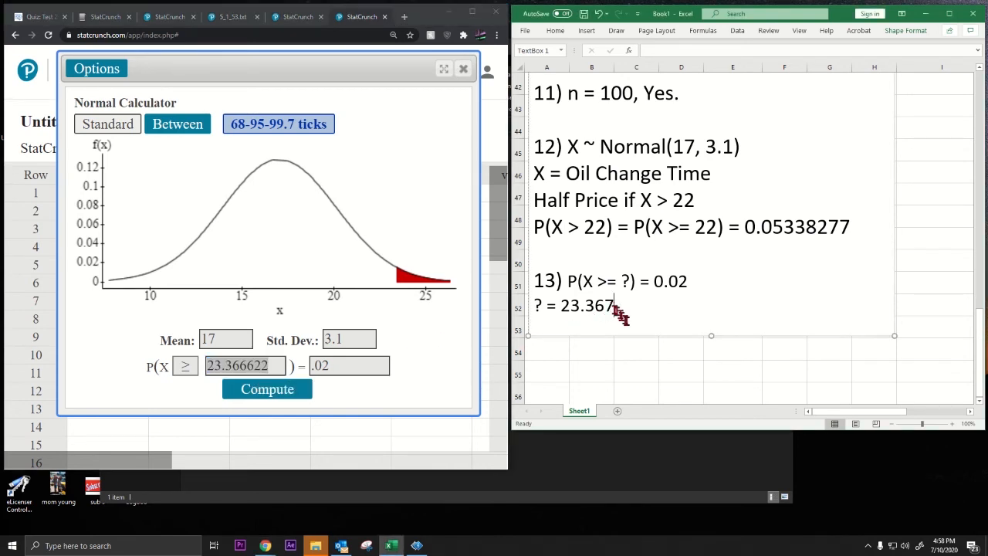
text(6)
text(6)
Step: Start a "14)" entry below the question 13 answer and extend the text box down to about row 58
text())
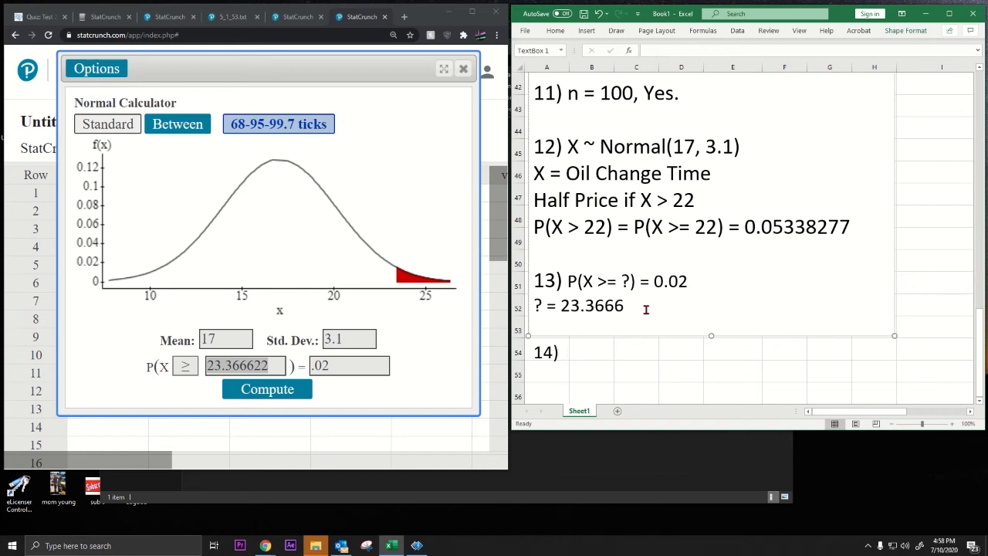
drag(713, 338, 709, 423)
scroll(694, 277, down, 3)
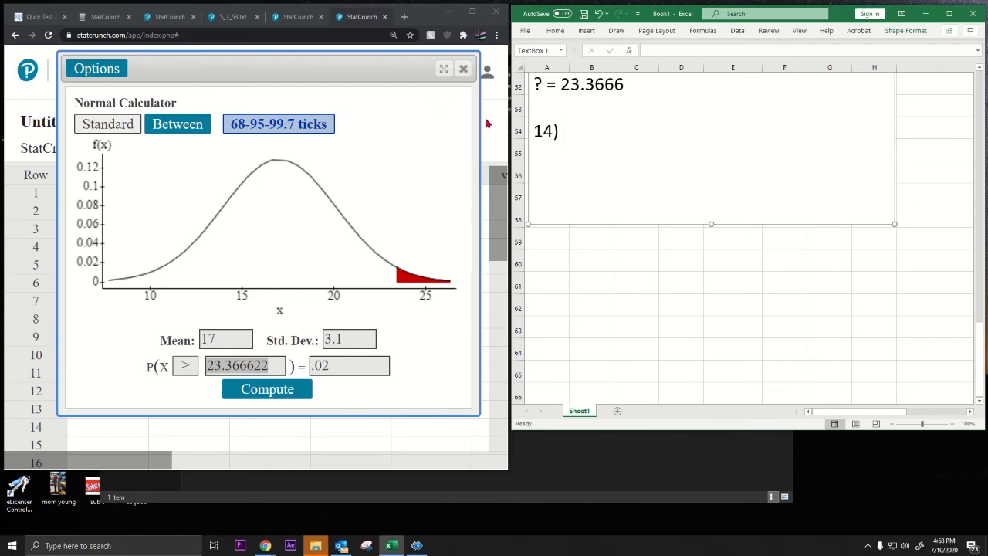
Step: Close question 13's Normal Calculator window in StatCrunch
click(463, 69)
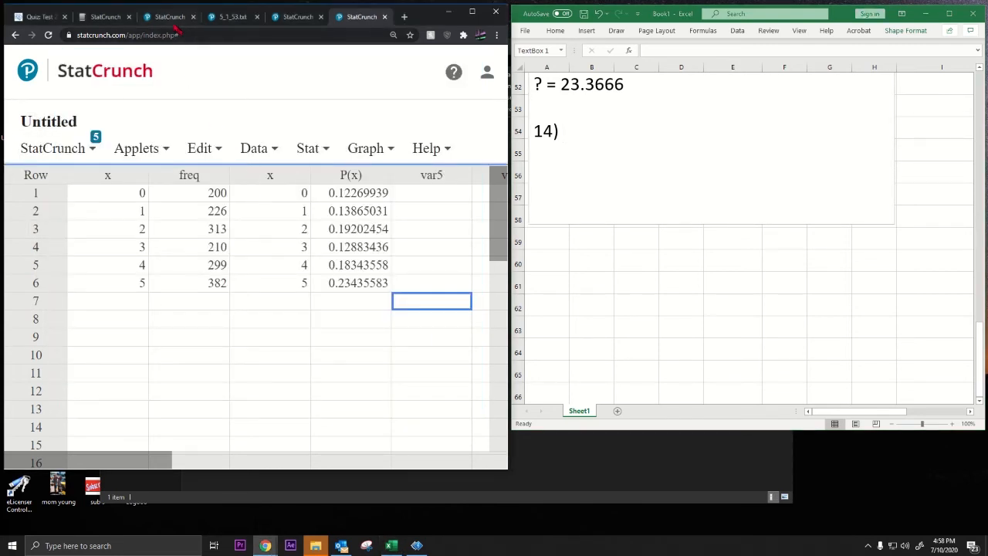
Step: Switch to the quiz and read question 14's mean, standard deviation and the "no more than 242 days" condition
click(46, 17)
scroll(193, 236, down, 3)
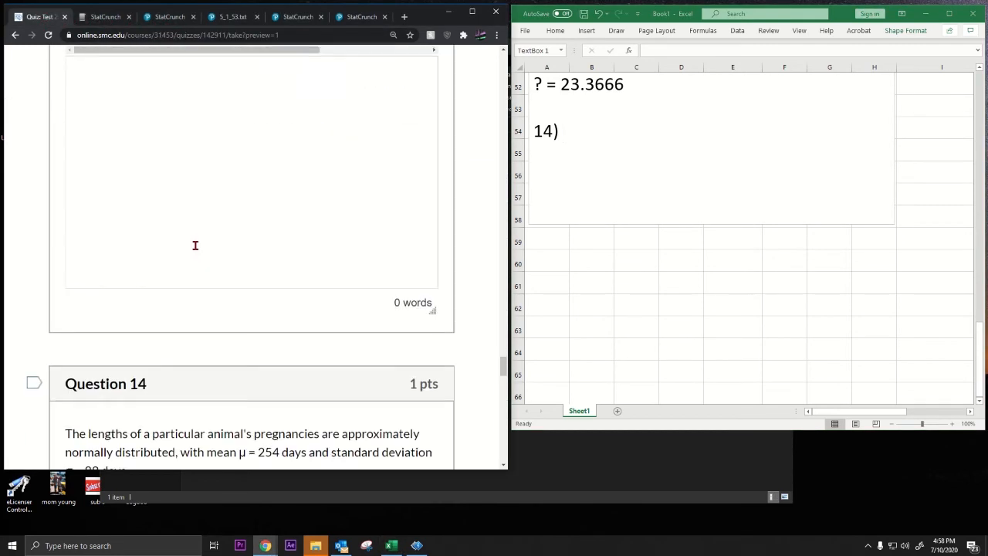
scroll(195, 245, down, 3)
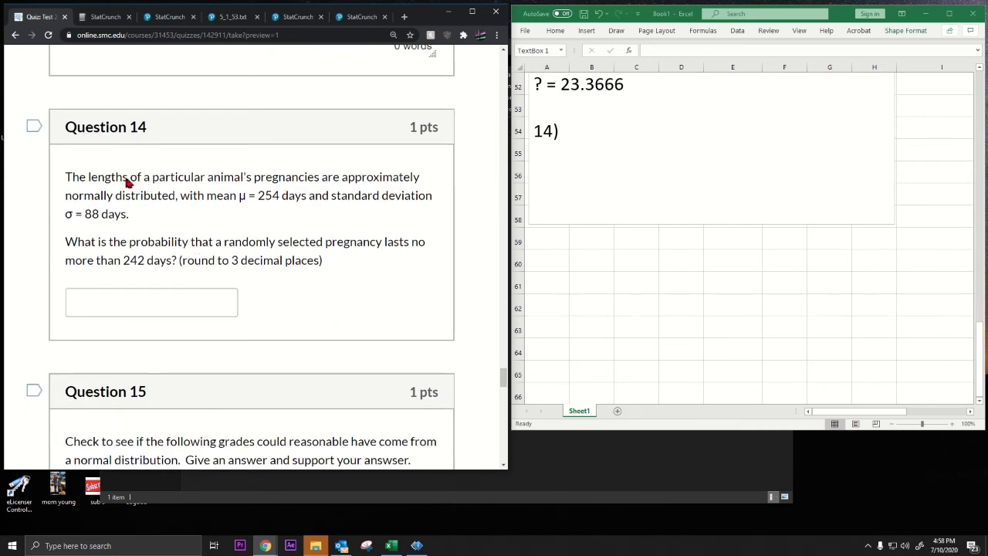
drag(132, 182, 269, 210)
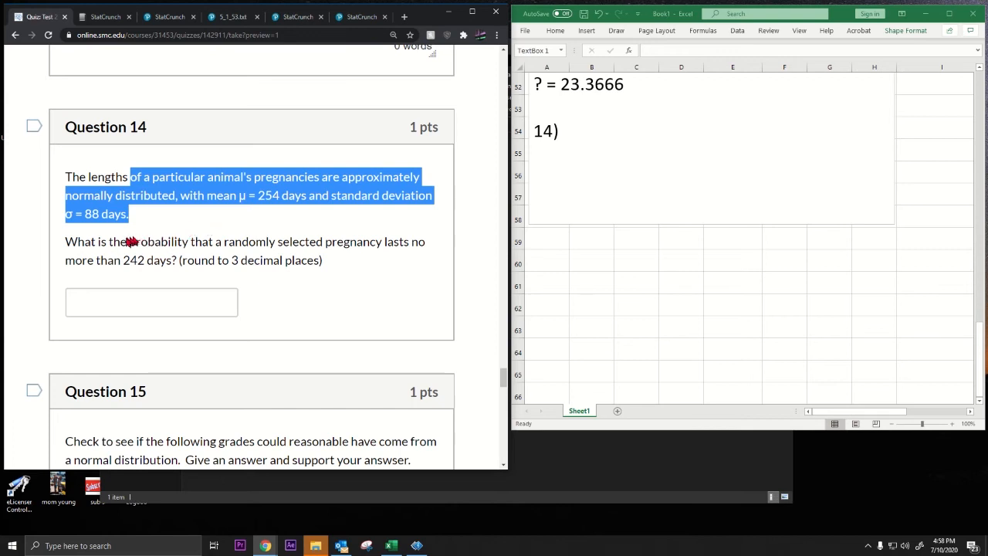
drag(128, 241, 337, 272)
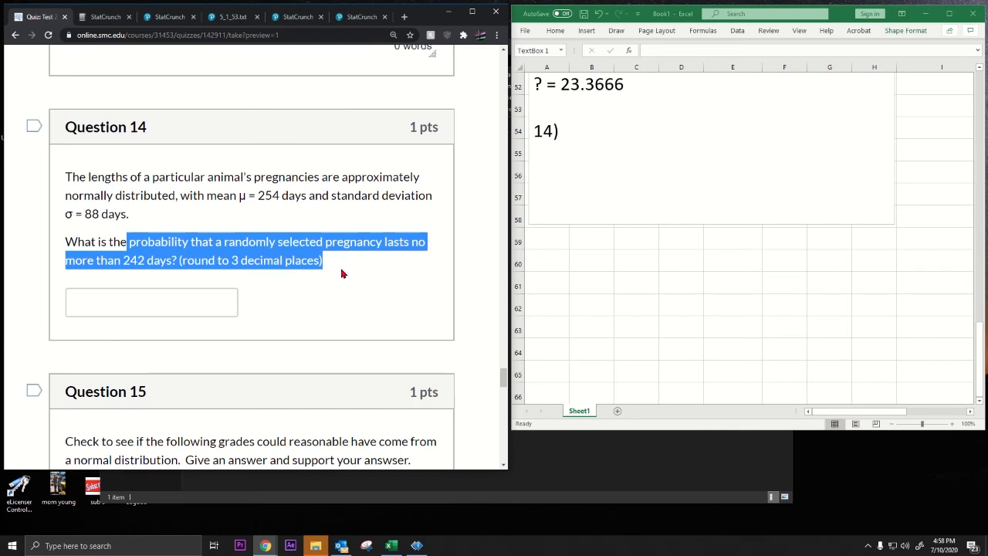
click(578, 131)
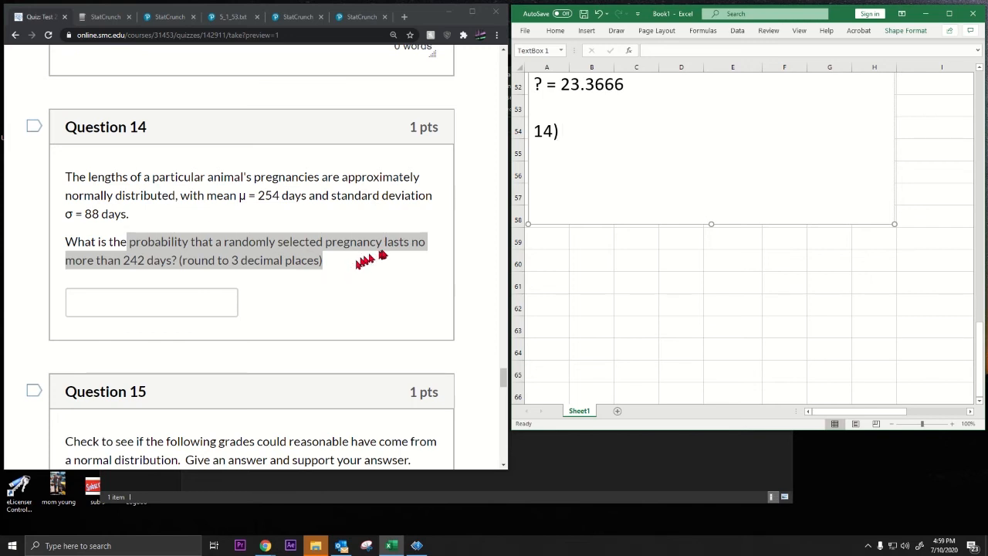
click(409, 249)
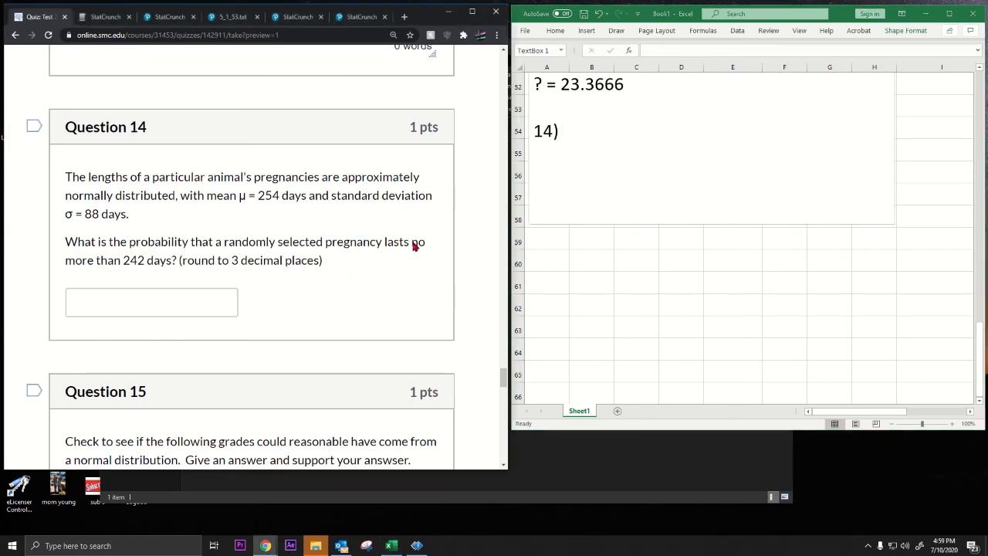
drag(412, 243, 148, 268)
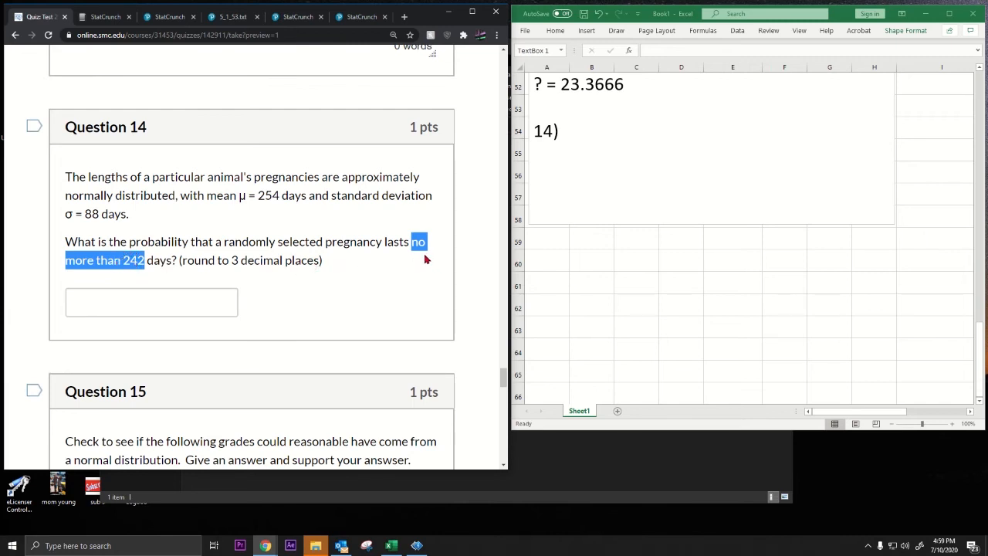
click(67, 267)
drag(66, 268, 139, 265)
Step: In the Excel notes, write "P(X <= 242)" under the "14)" heading and "X = duration of animal pregnancy" beside the heading
click(581, 132)
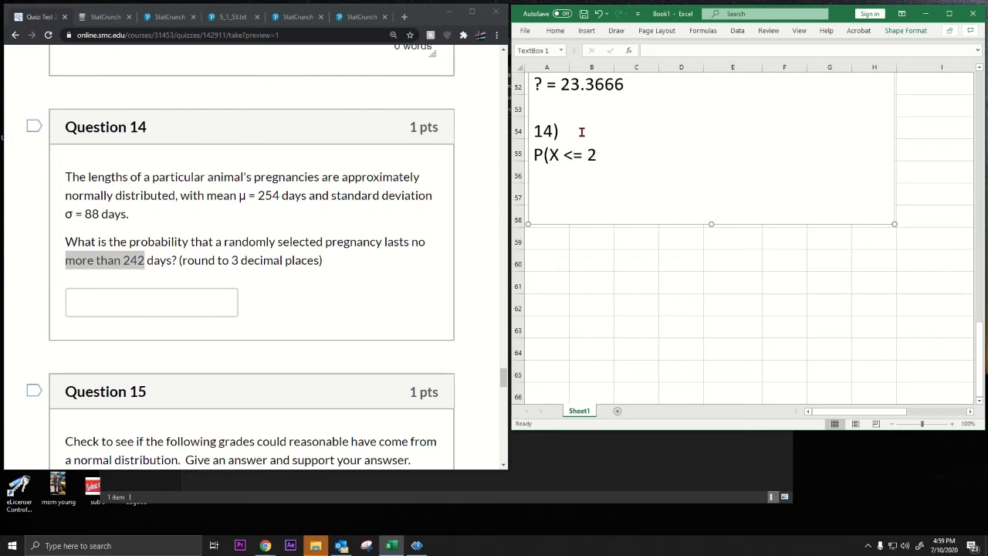
text(P(X <= 24)
text(X = dur)
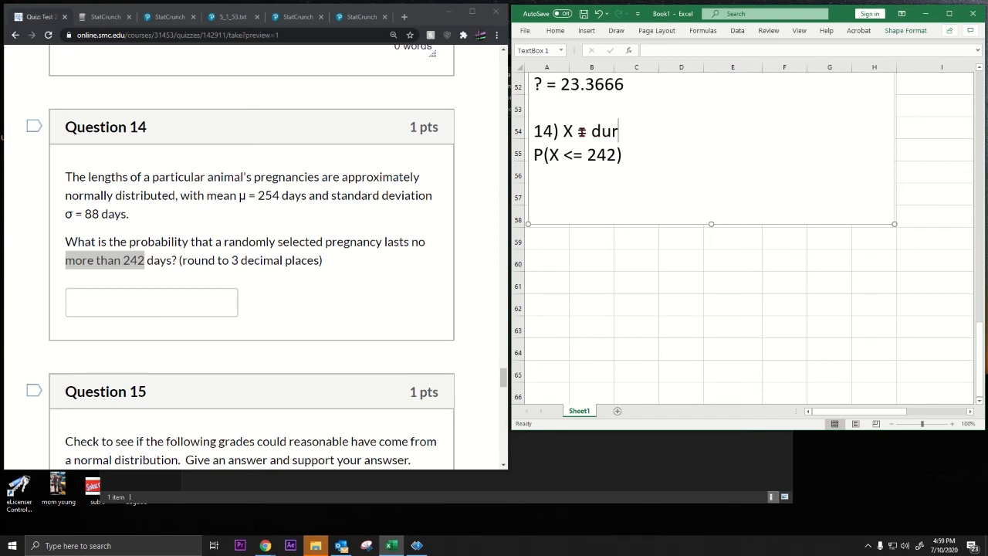
text(animal pregnancy)
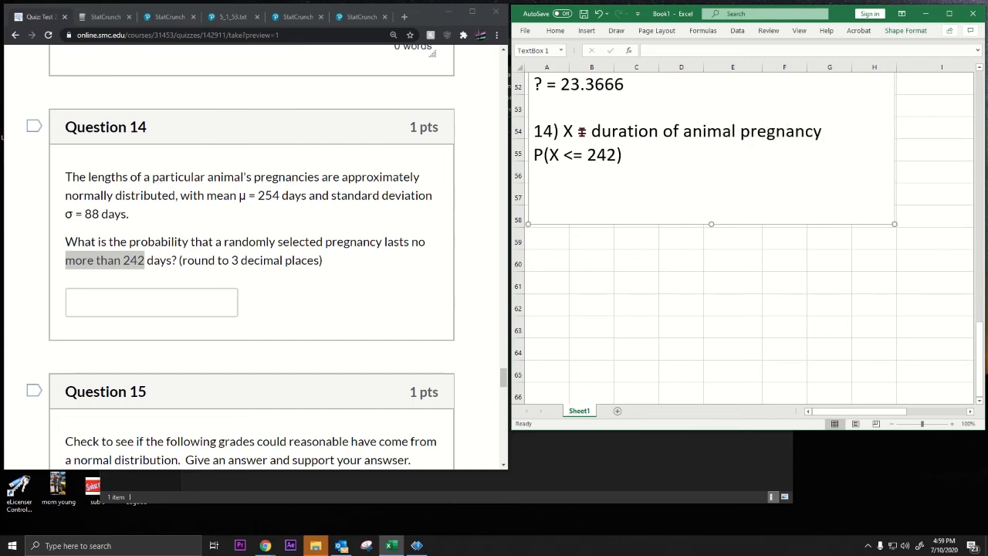
Step: Add the line "X ~ N(254, 88)" between question 14's variable definition and its probability expression
key(Return)
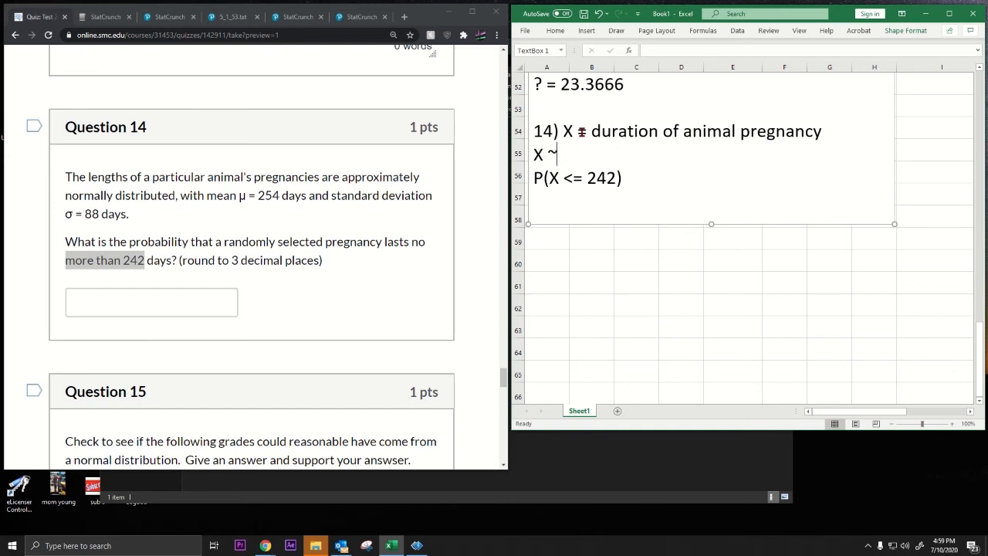
text(X ~N)
key(BackSpace)
text(N(254,8)
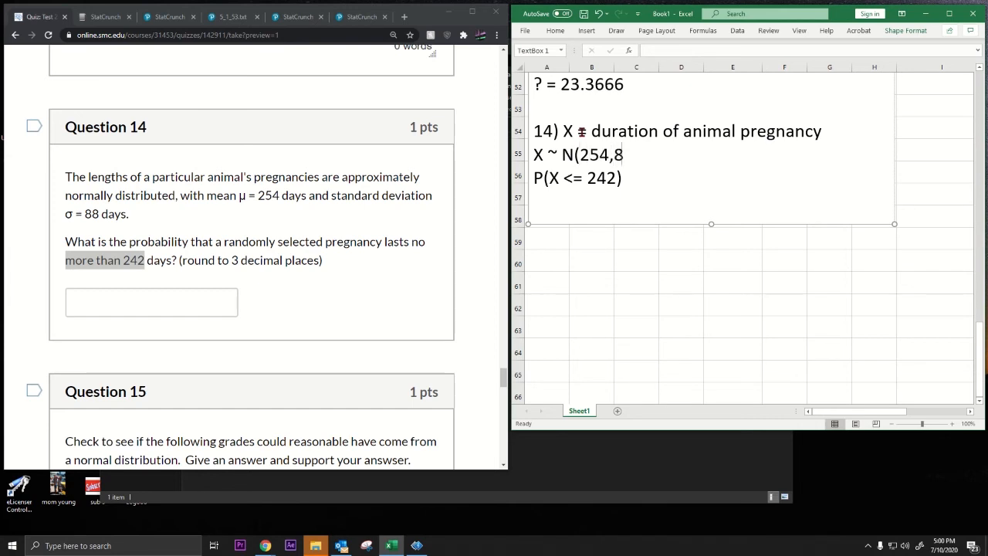
key(BackSpace)
key(BackSpace)
key(BackSpace)
Step: Switch to StatCrunch and open the Normal distribution calculator for question 14
click(357, 19)
click(303, 146)
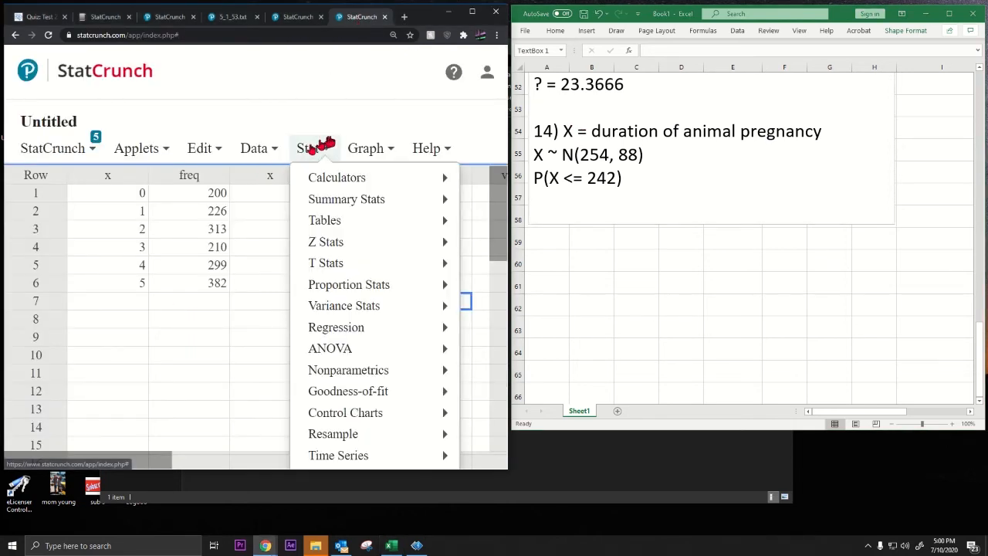
click(91, 152)
click(352, 152)
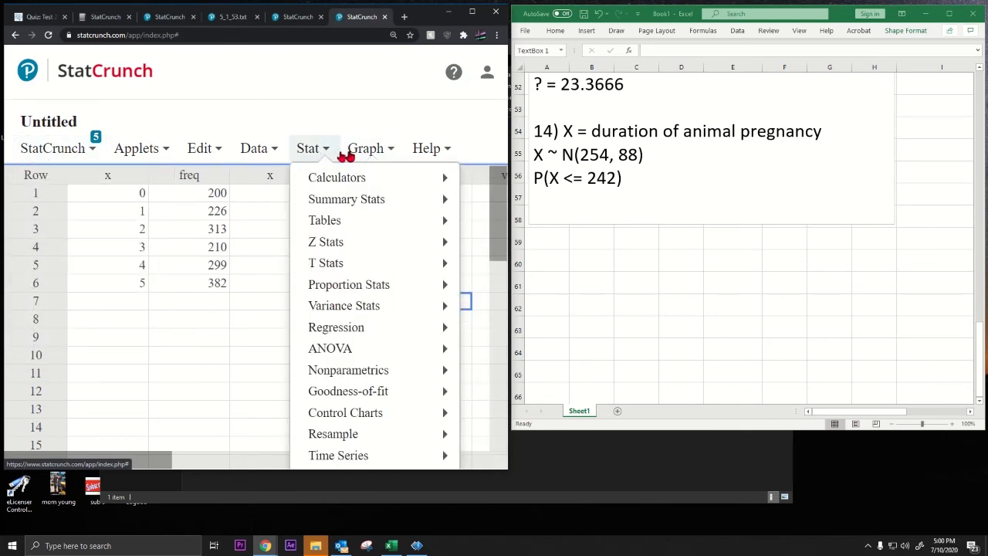
mouse_move(314, 154)
mouse_move(320, 184)
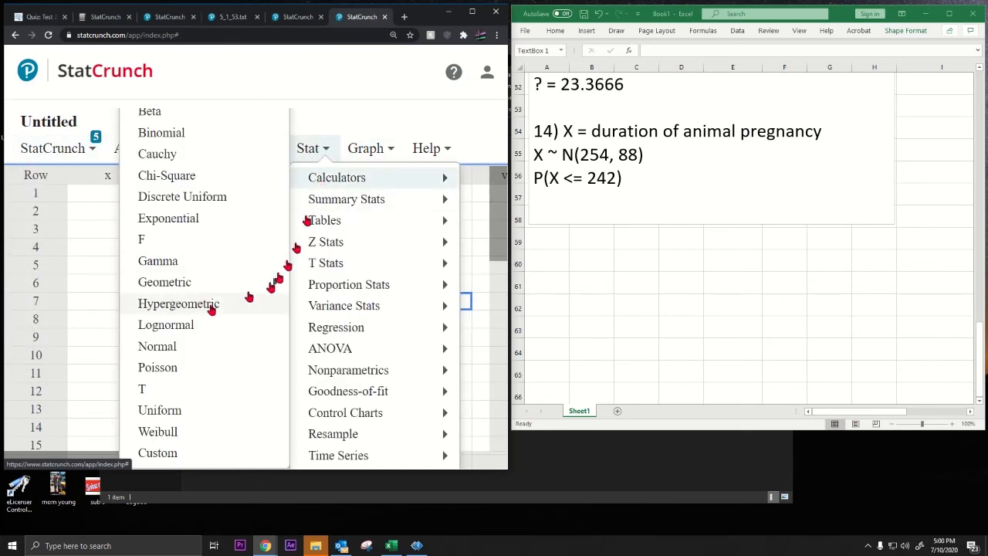
click(162, 346)
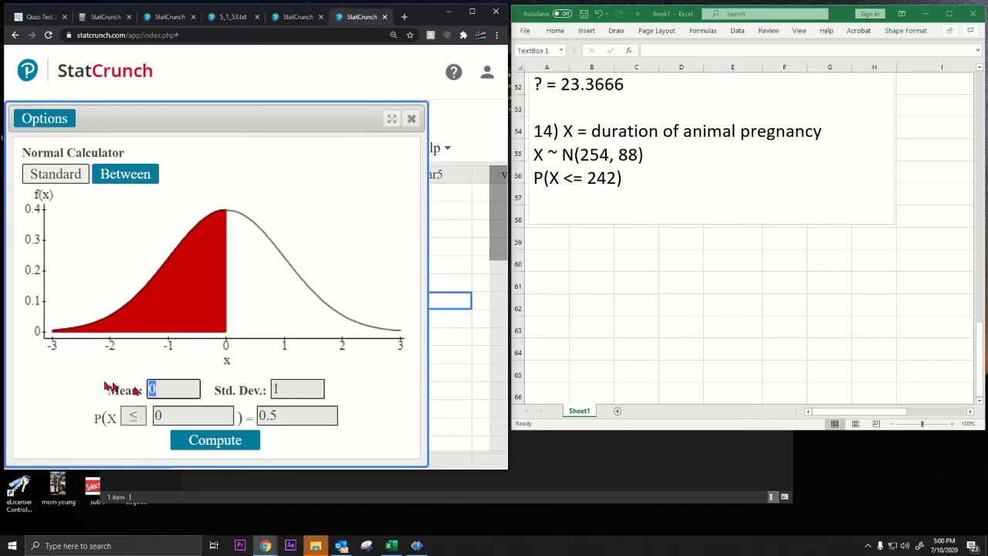
Step: Compute P(X ≤ 242) in the Normal Calculator with mean 254 and standard deviation 88, dismissing the e-mail notification
text(25)
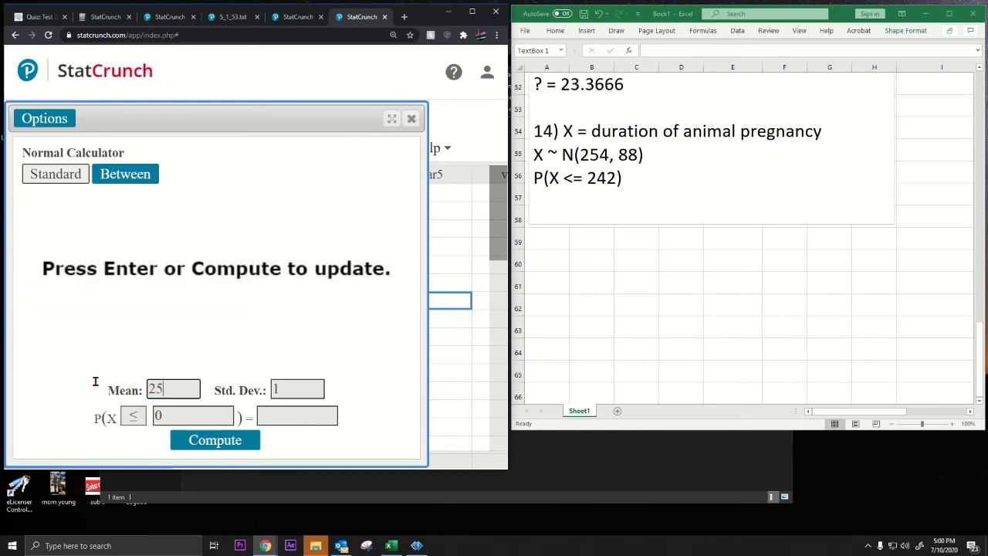
key(BackSpace)
key(BackSpace)
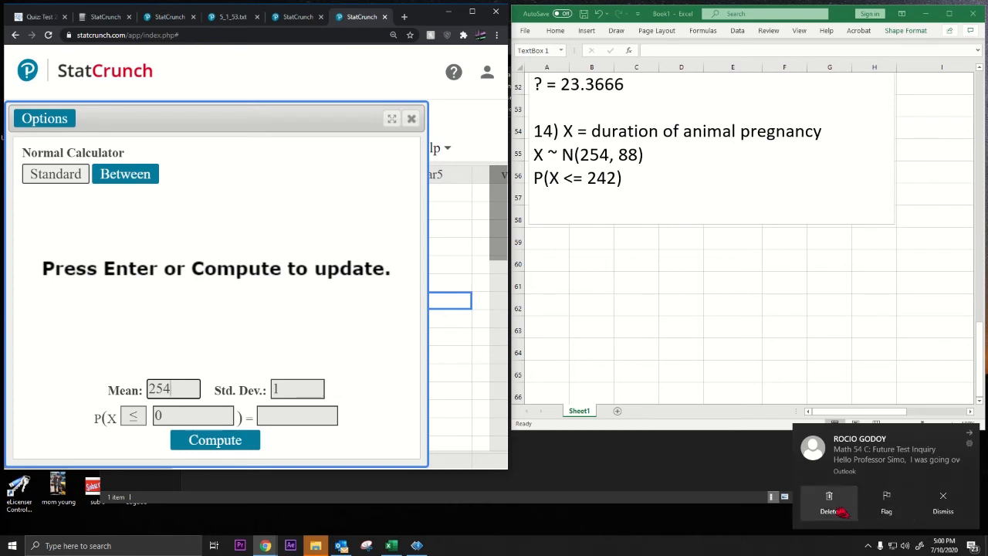
click(943, 500)
drag(280, 390, 229, 393)
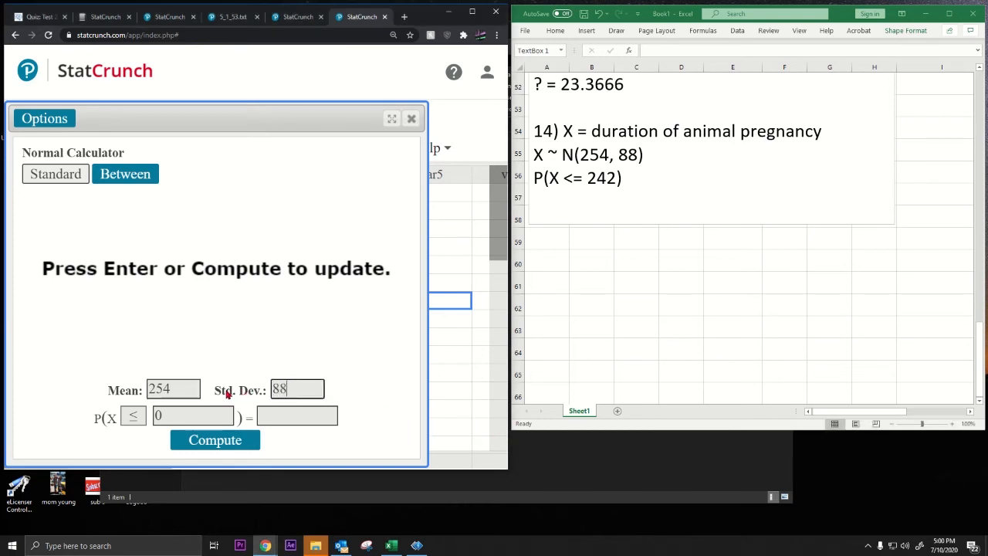
key(Tab)
key(Tab)
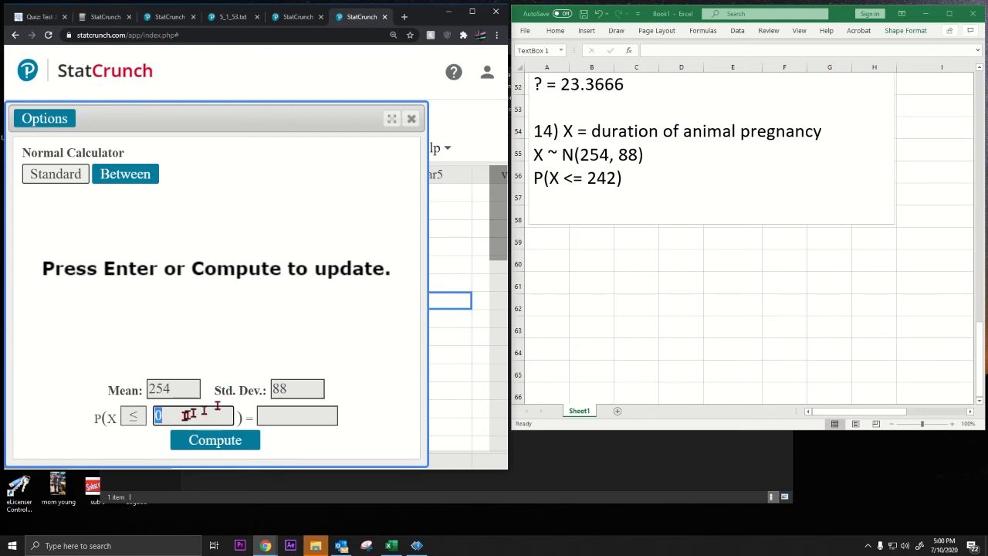
text(242)
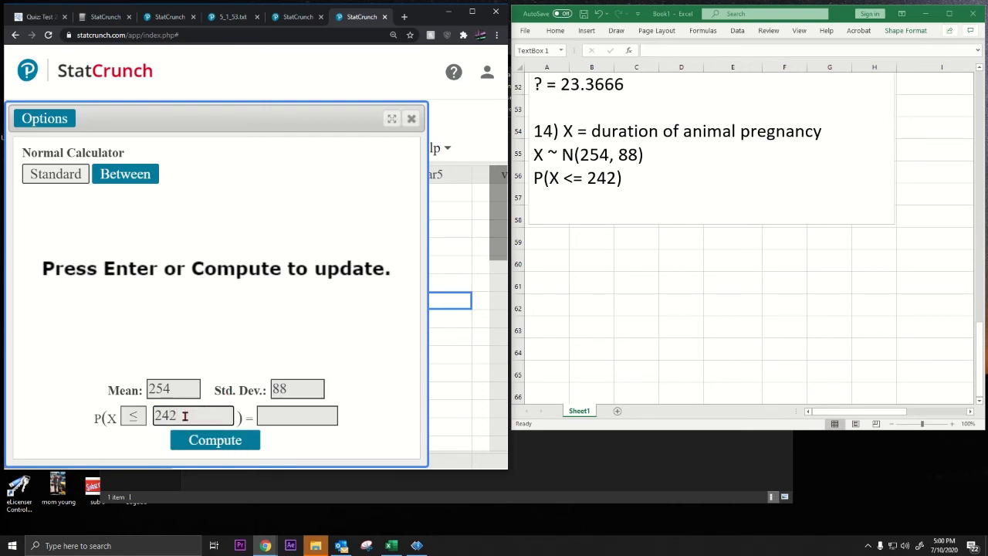
click(185, 437)
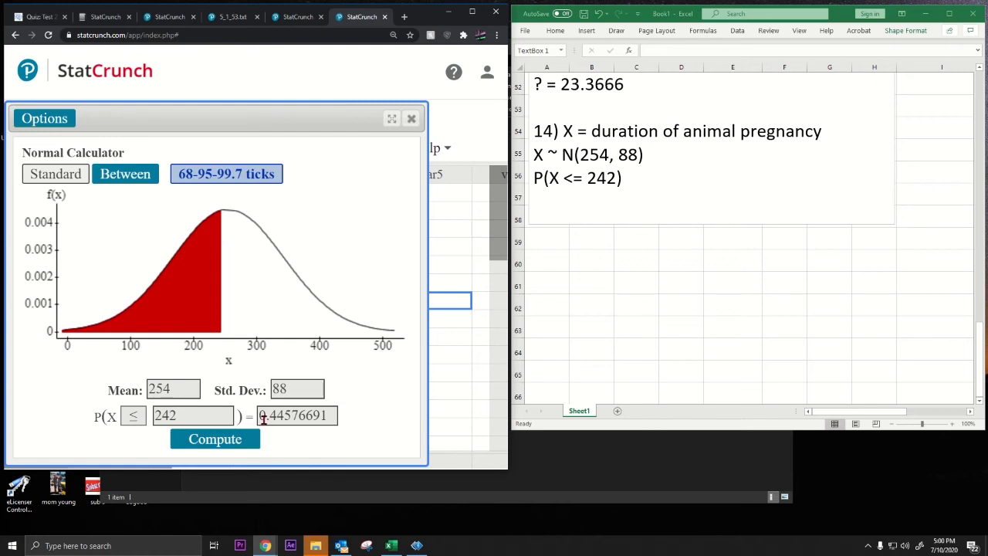
Step: Copy the computed probability from StatCrunch into the Excel notes so the line reads "P(X <= 242) =0.44576691"
drag(261, 418, 324, 417)
key(ctrl+c)
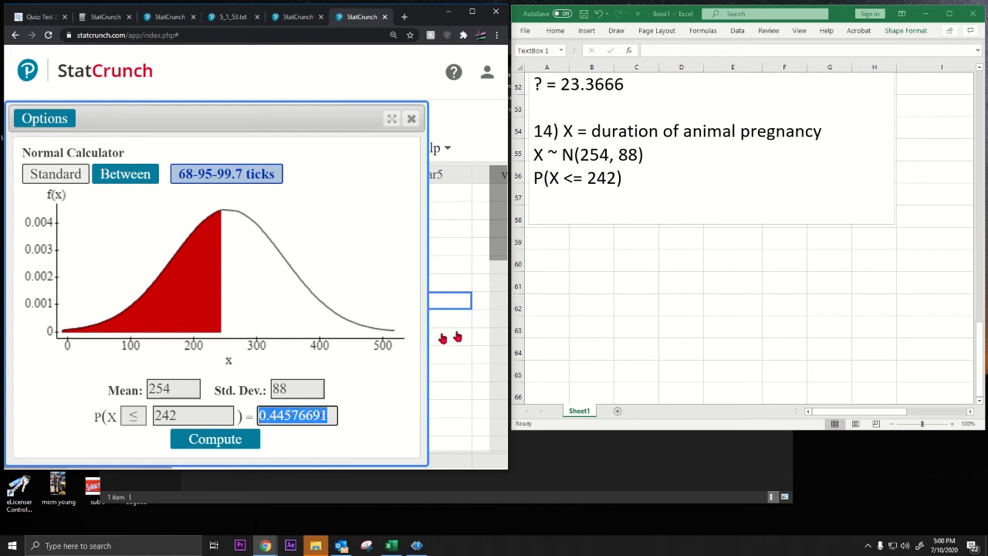
click(651, 179)
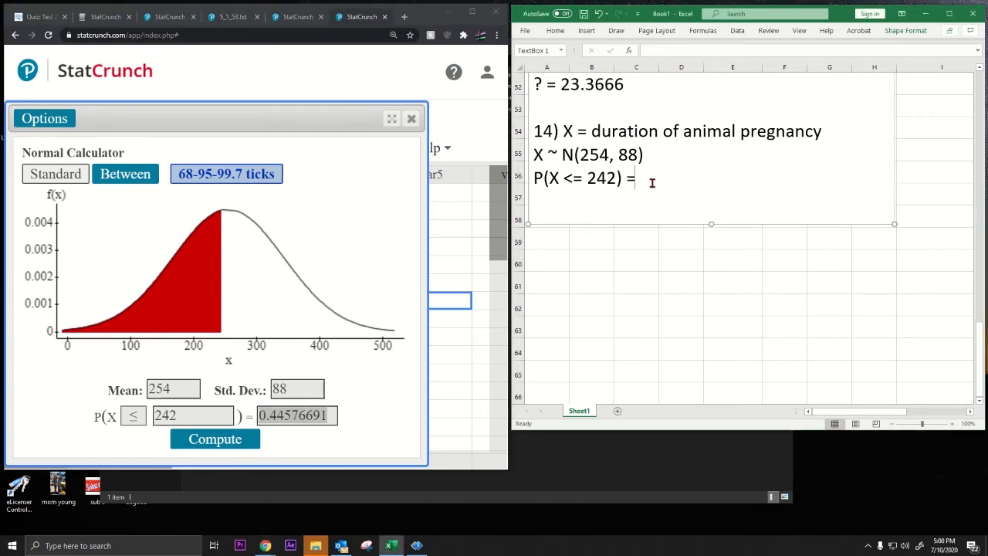
key(ctrl+v)
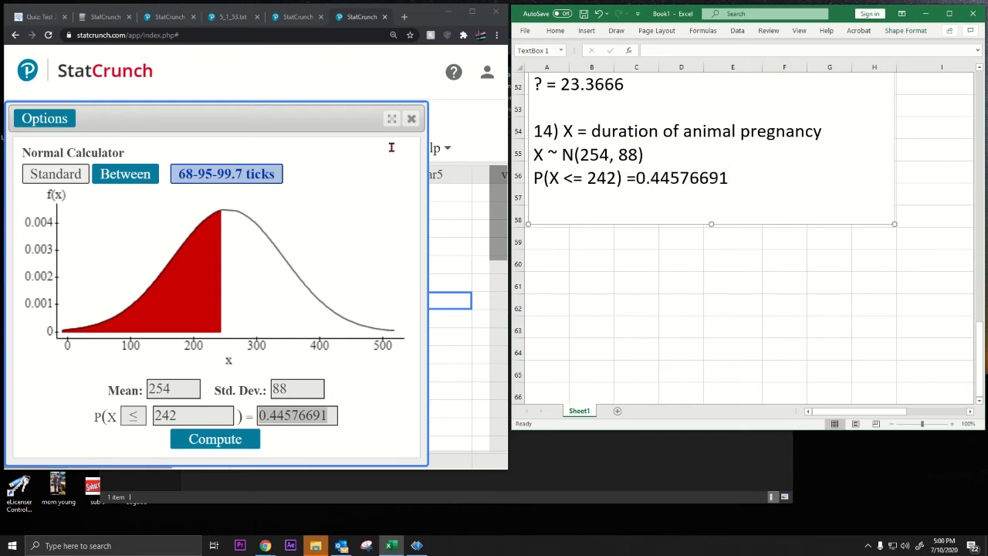
Step: Check question 14's rounding instruction in the quiz and round the noted probability to 0.446
click(38, 16)
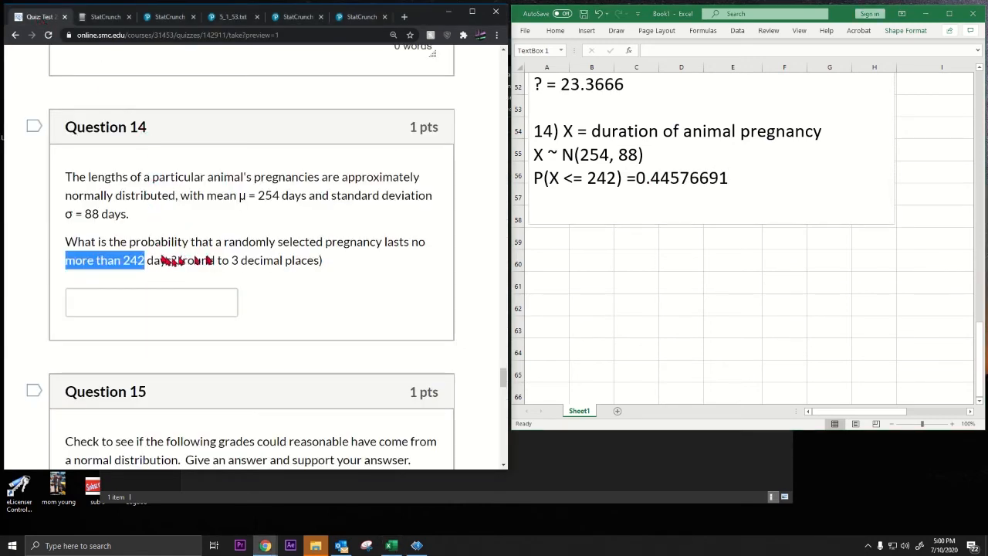
drag(207, 260, 321, 260)
click(674, 179)
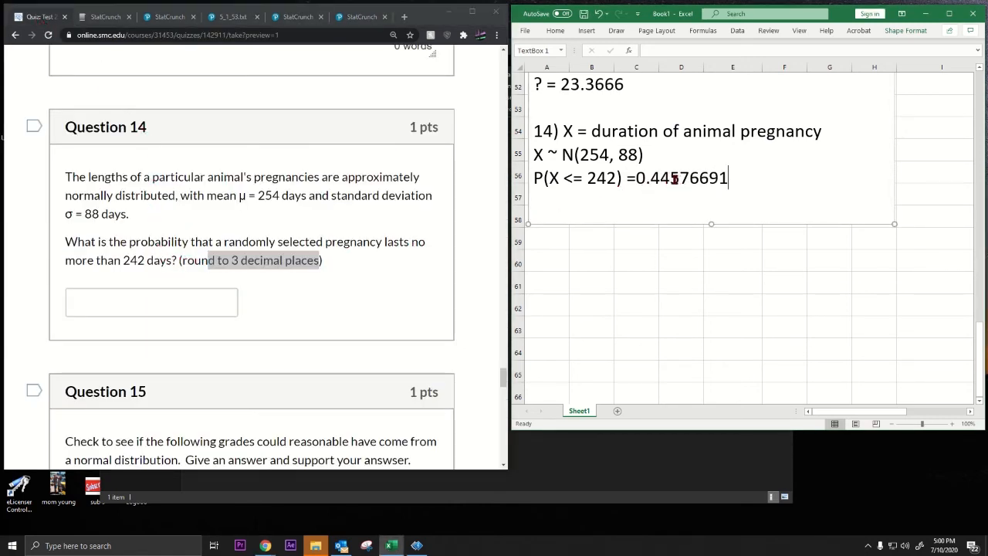
drag(670, 179, 679, 179)
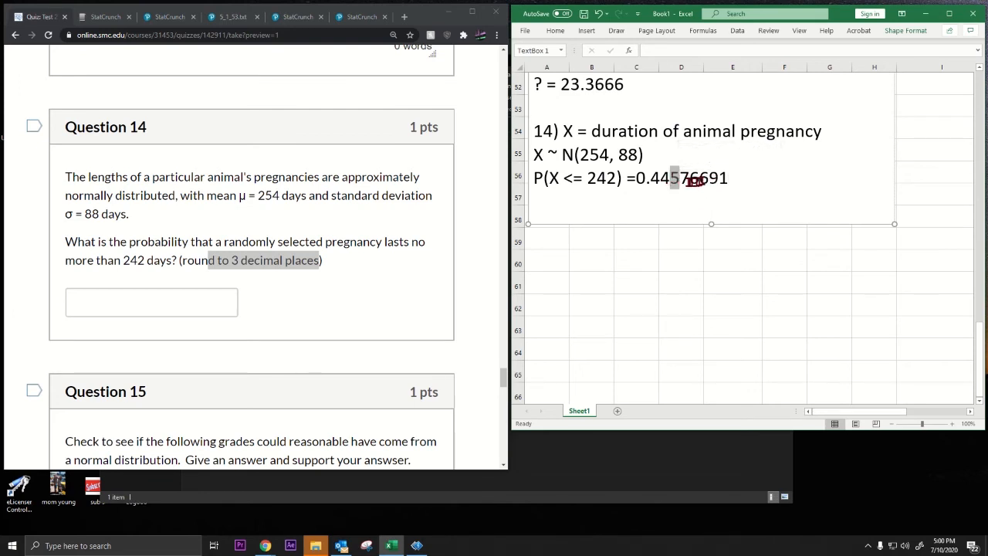
text(6)
double_click(743, 178)
click(739, 178)
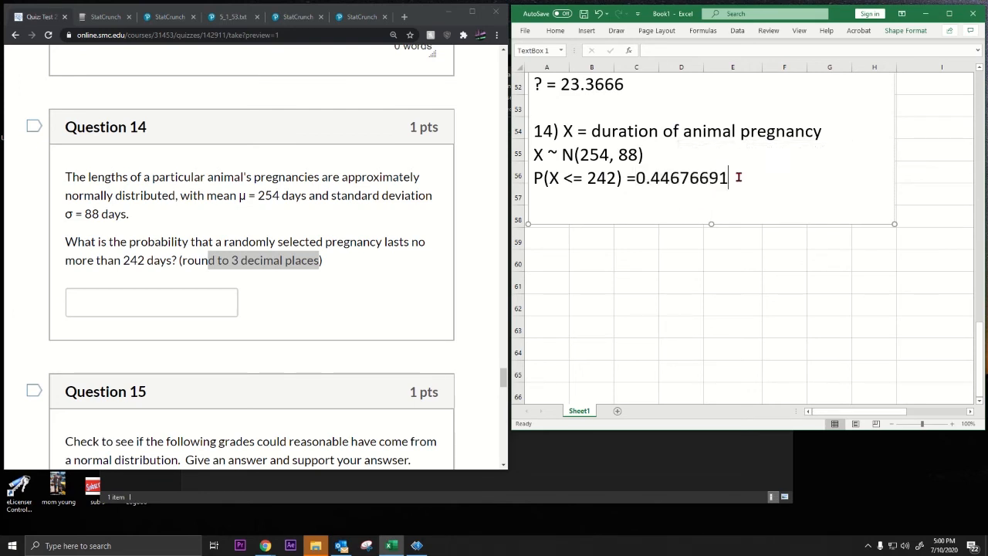
drag(738, 177, 683, 181)
key(BackSpace)
Step: Start a "15)" entry below the question 14 answer and extend the text box down to about row 65
text(15)
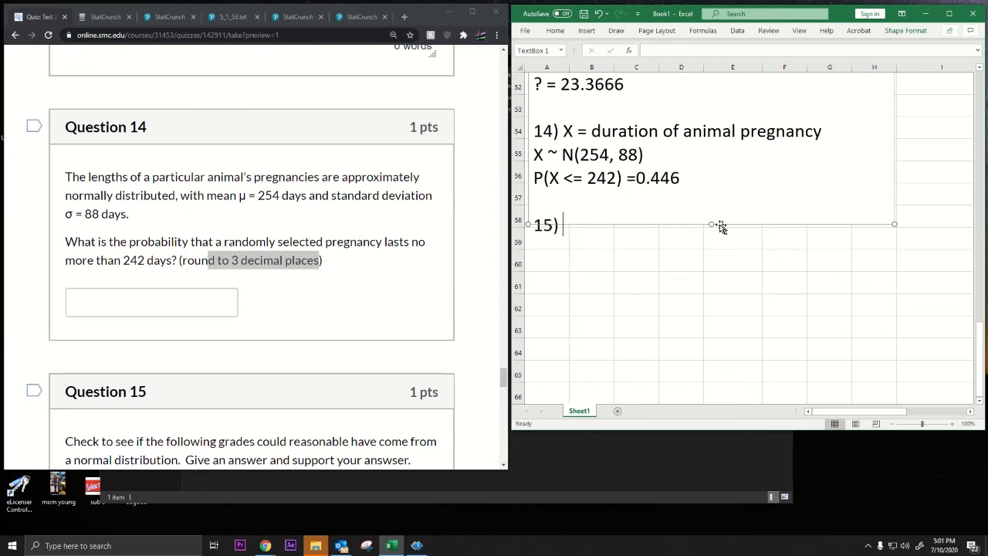
drag(713, 223, 703, 374)
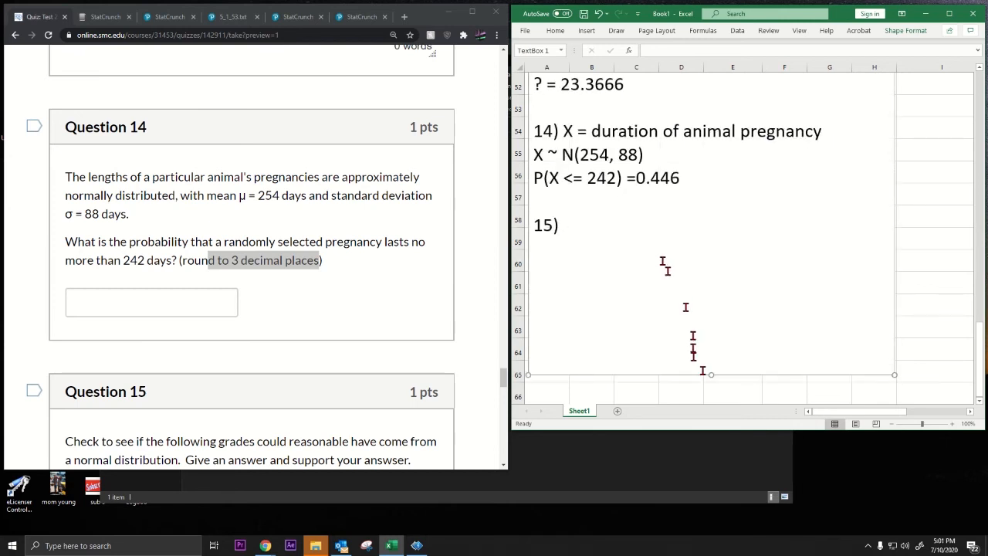
scroll(660, 245, down, 2)
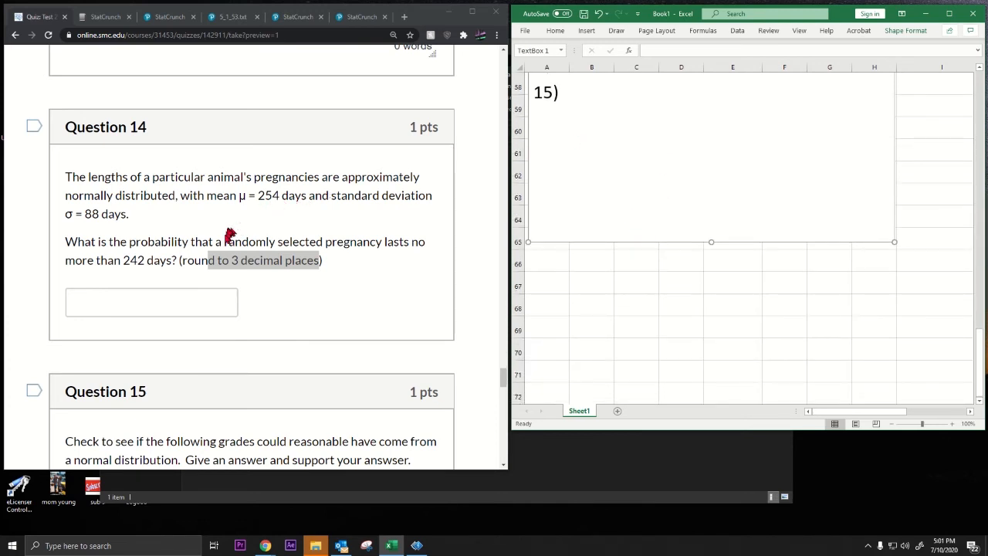
scroll(602, 147, up, 3)
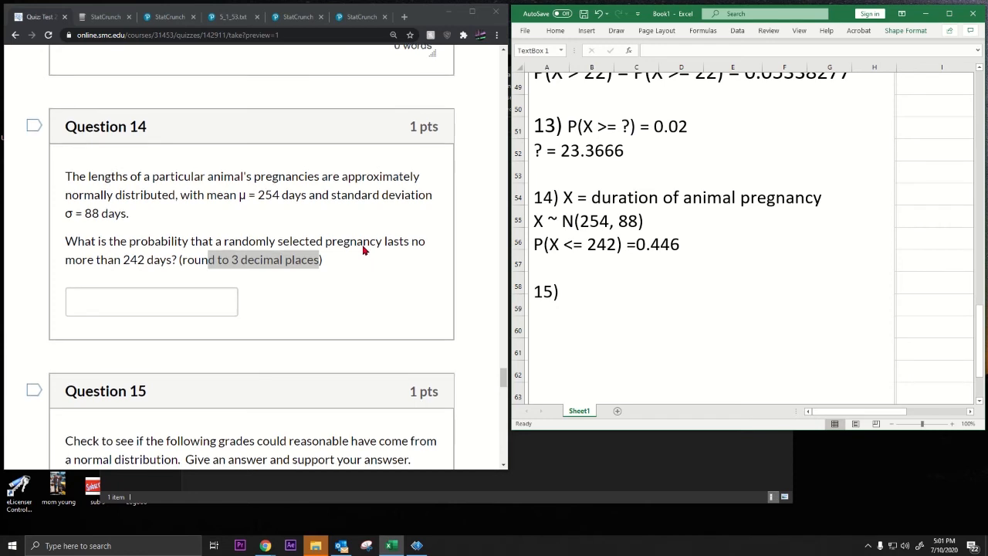
Step: Read question 15 of the quiz about whether the listed grades could have come from a normal distribution
scroll(364, 250, down, 1)
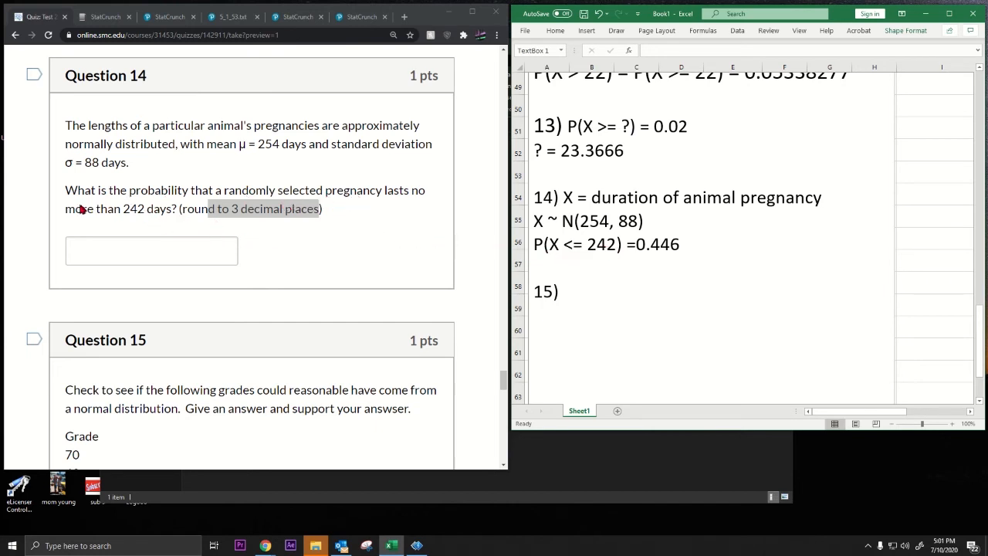
scroll(287, 357, down, 3)
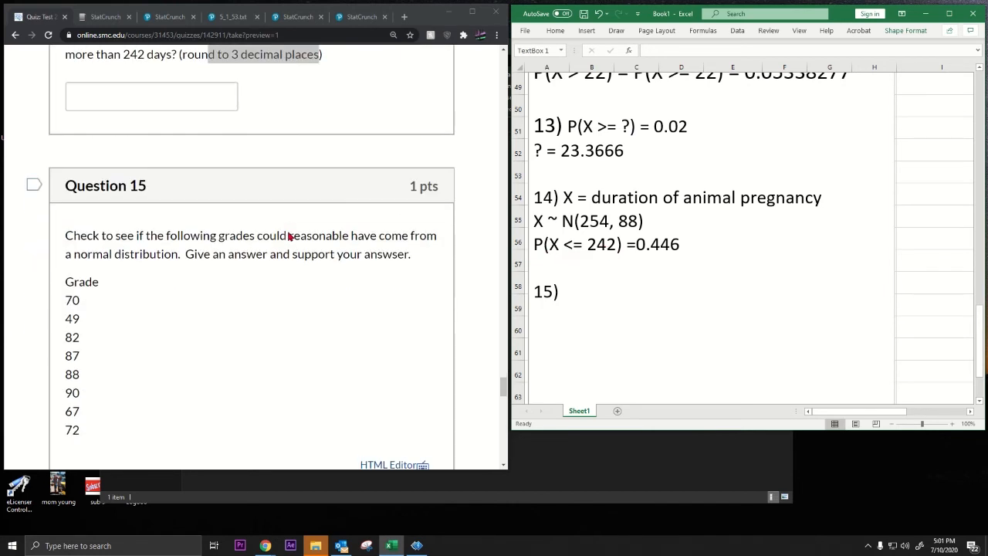
drag(115, 133, 198, 151)
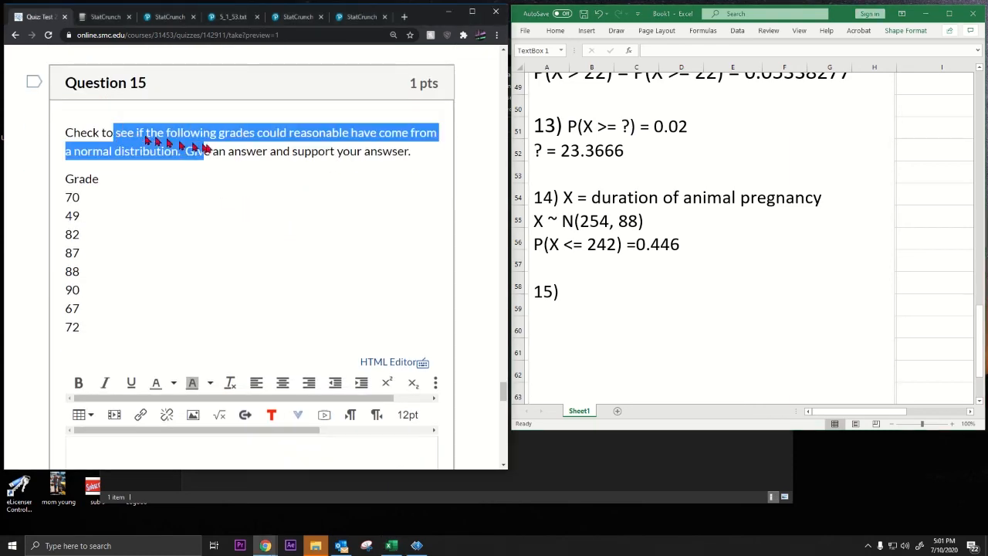
scroll(280, 227, down, 5)
scroll(281, 231, down, 7)
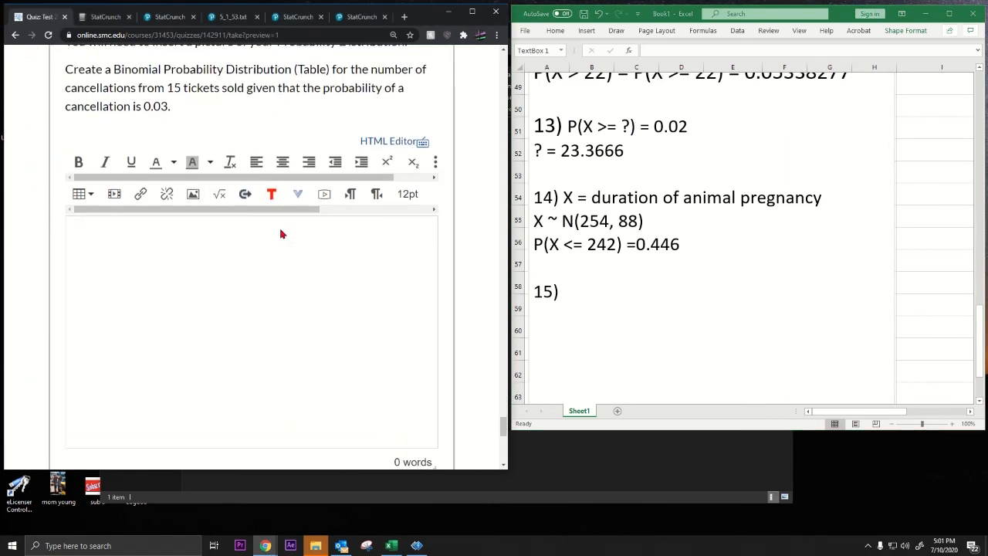
scroll(280, 230, up, 3)
scroll(280, 229, up, 8)
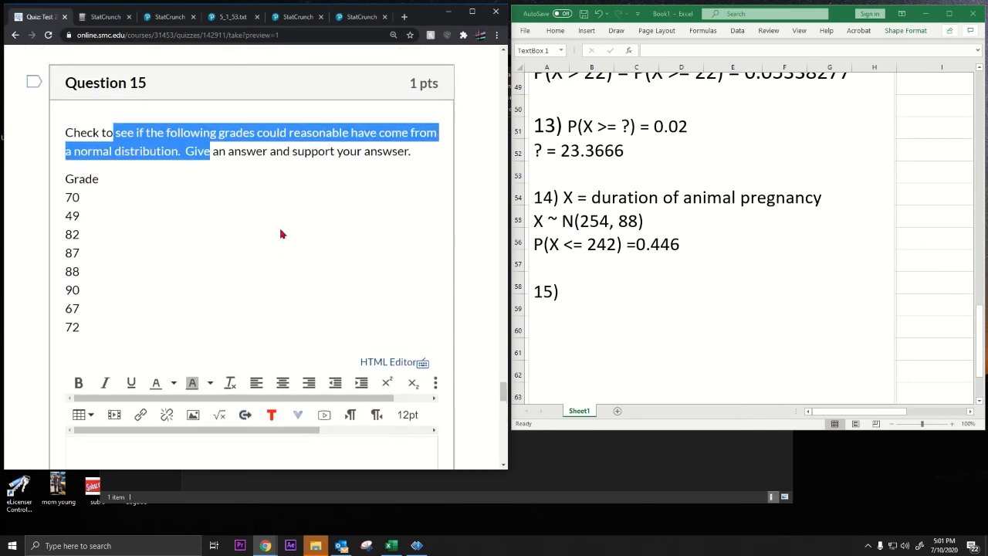
click(120, 142)
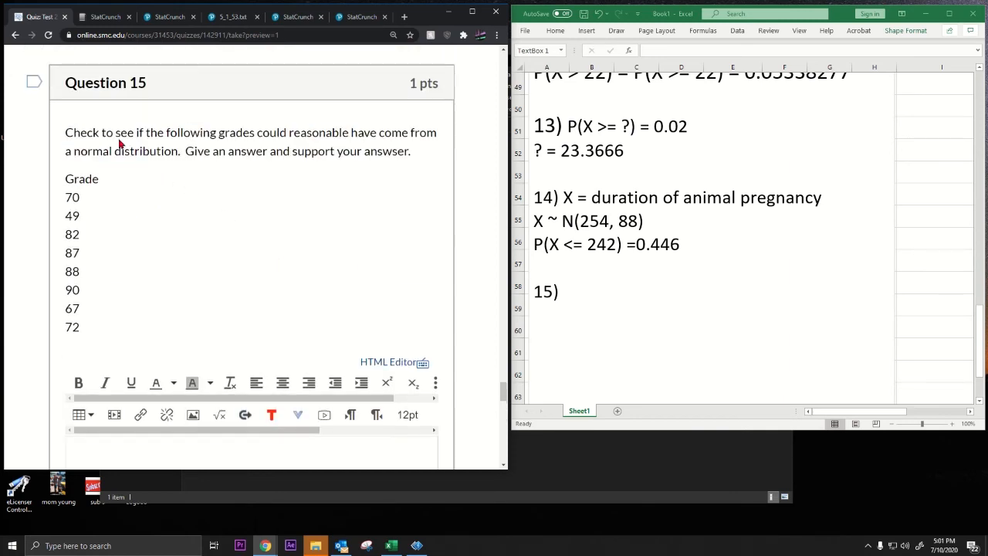
drag(255, 136, 414, 155)
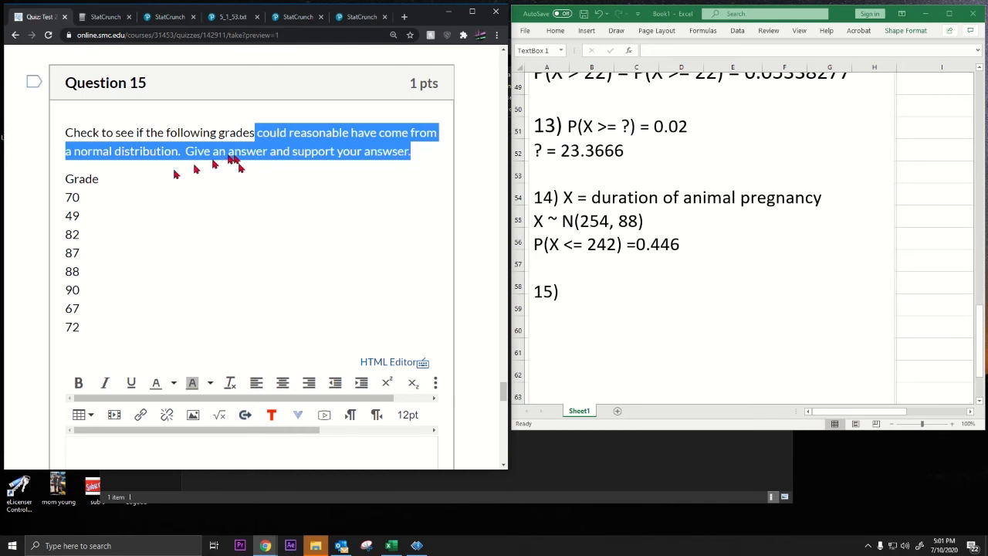
Step: Copy the eight grades, 70 through 72, listed in question 15
drag(67, 201, 81, 330)
right_click(71, 217)
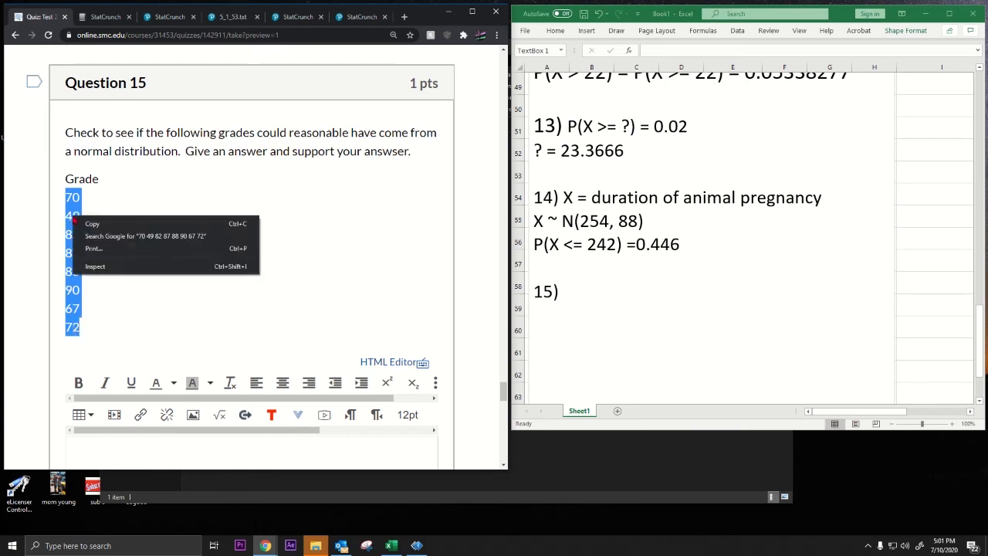
click(94, 225)
Step: Switch to StatCrunch, close the Normal Calculator and open a new blank data table
click(360, 16)
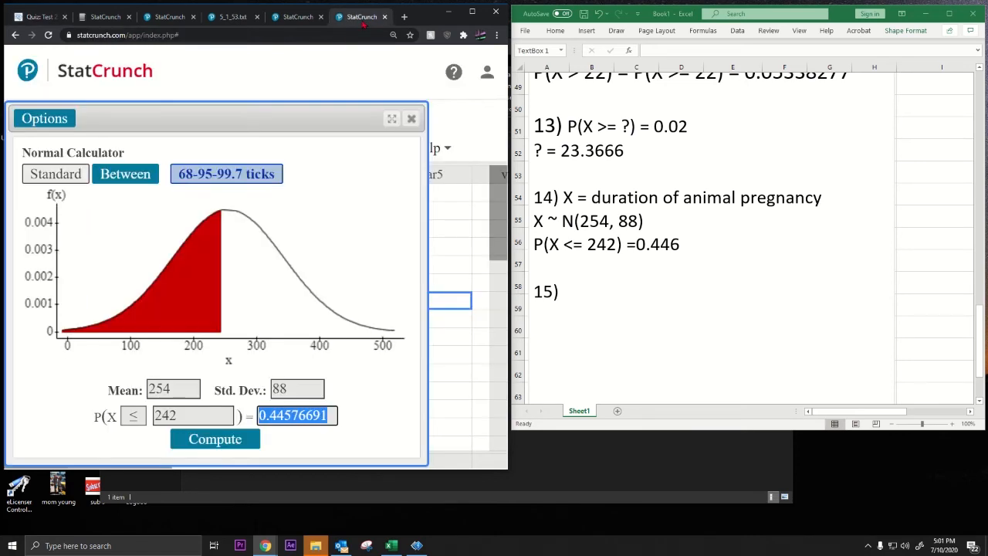
click(411, 120)
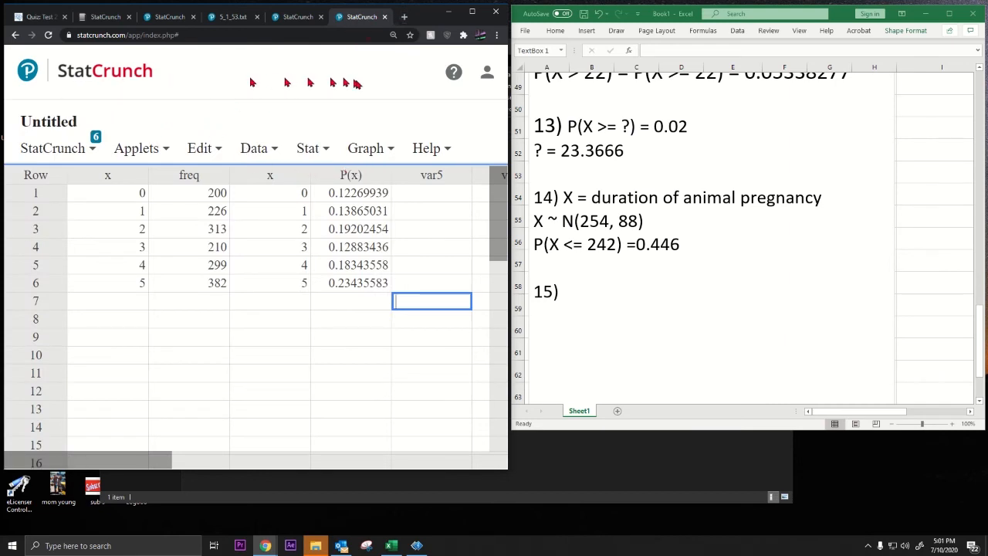
click(380, 146)
click(80, 152)
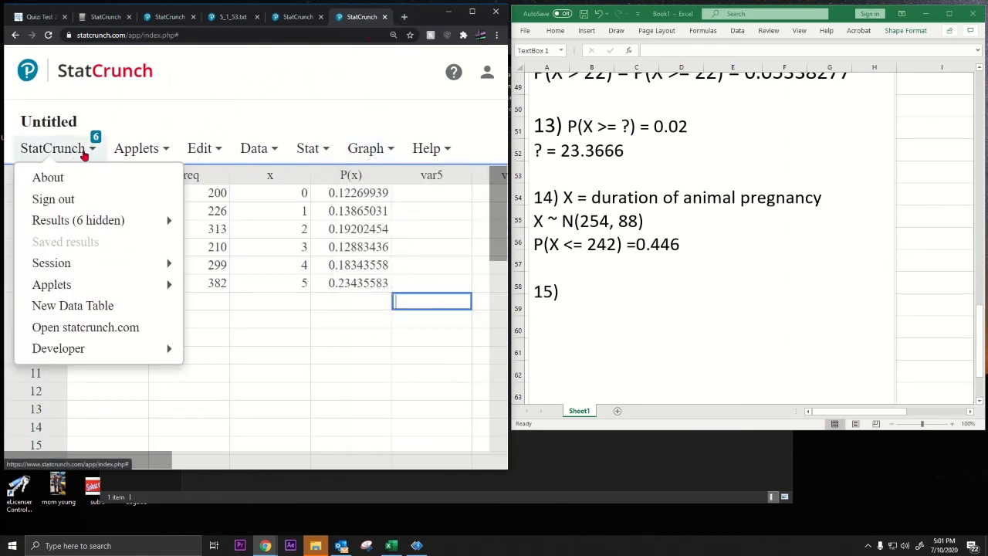
mouse_move(91, 281)
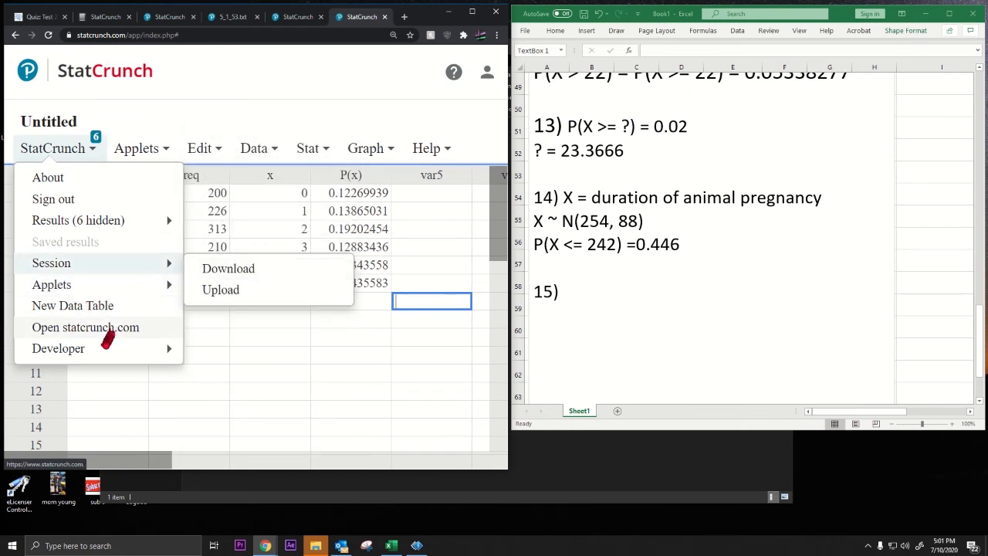
click(91, 311)
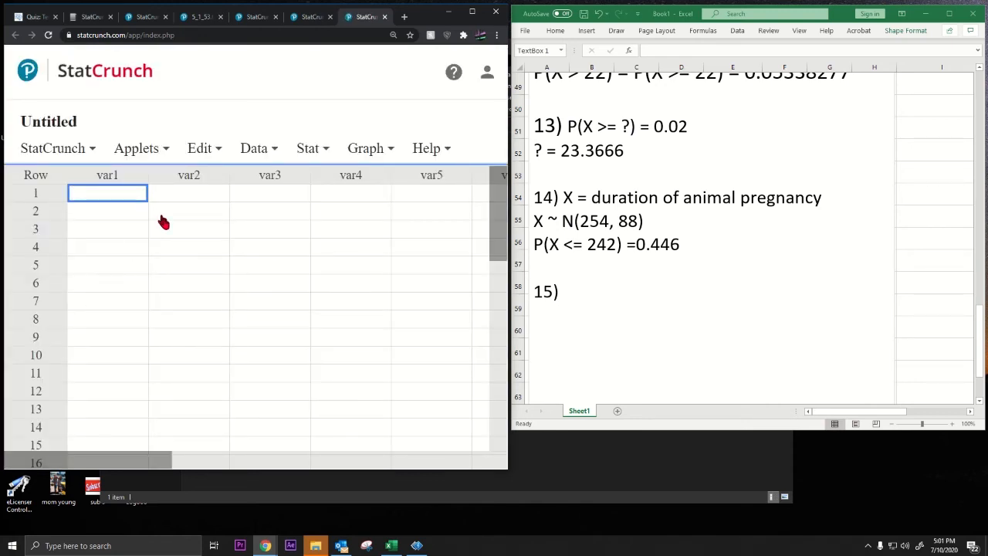
Step: Paste the copied grades into the first column of the new data table, starting at row 1
key(ctrl+v)
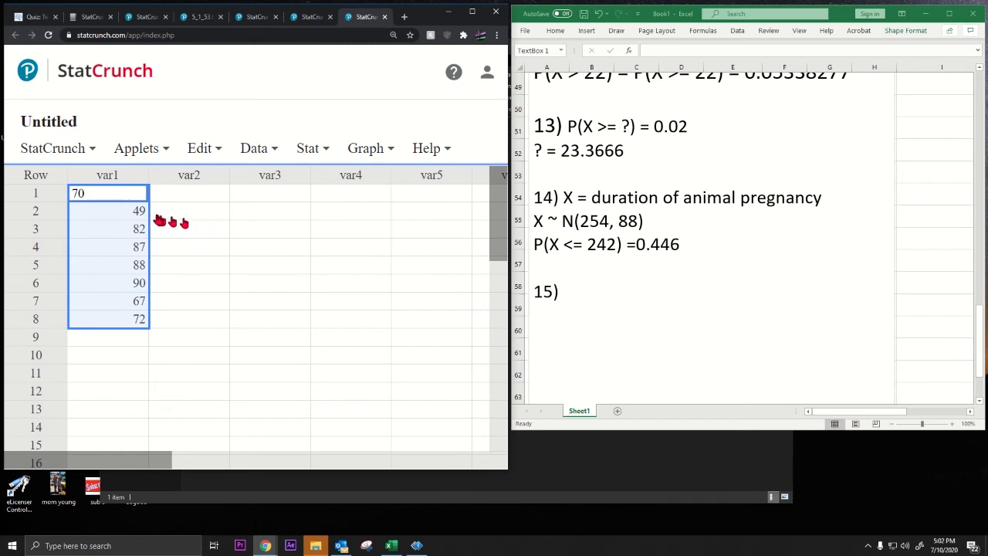
click(166, 193)
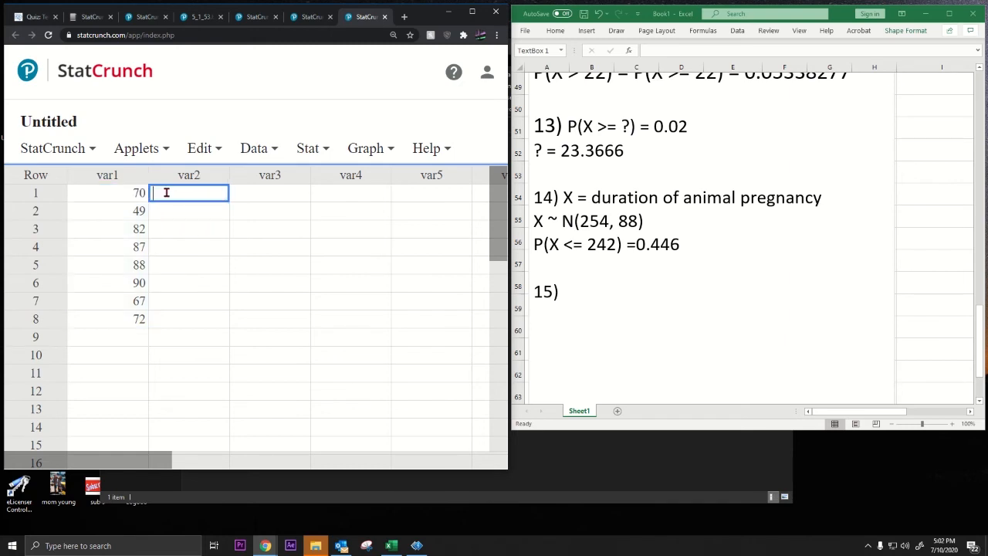
click(115, 193)
click(177, 194)
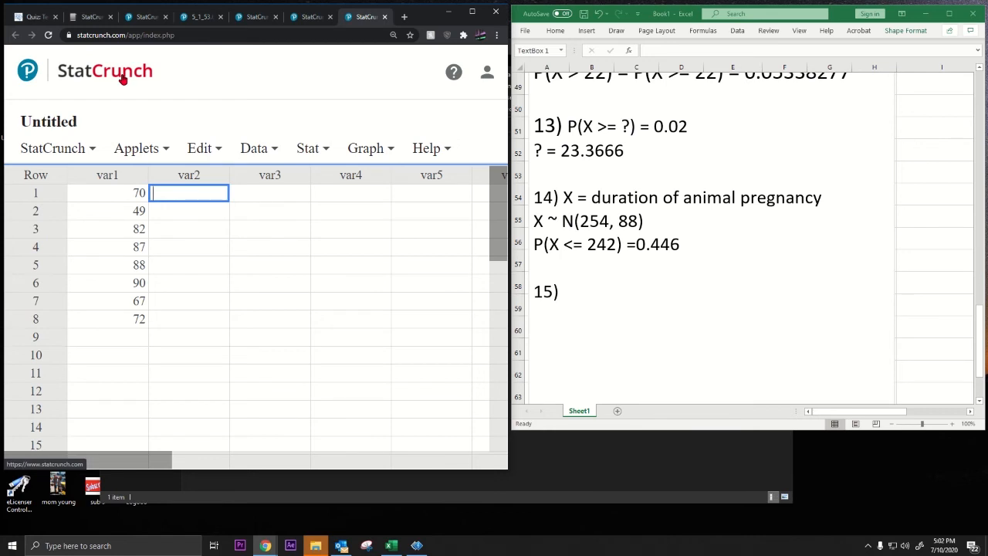
click(610, 221)
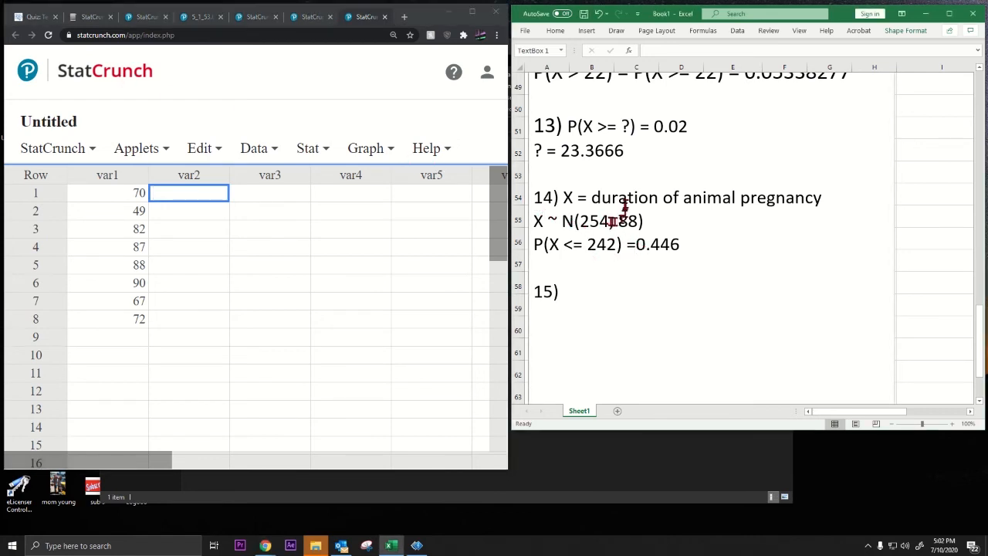
drag(625, 202, 820, 199)
right_click(805, 203)
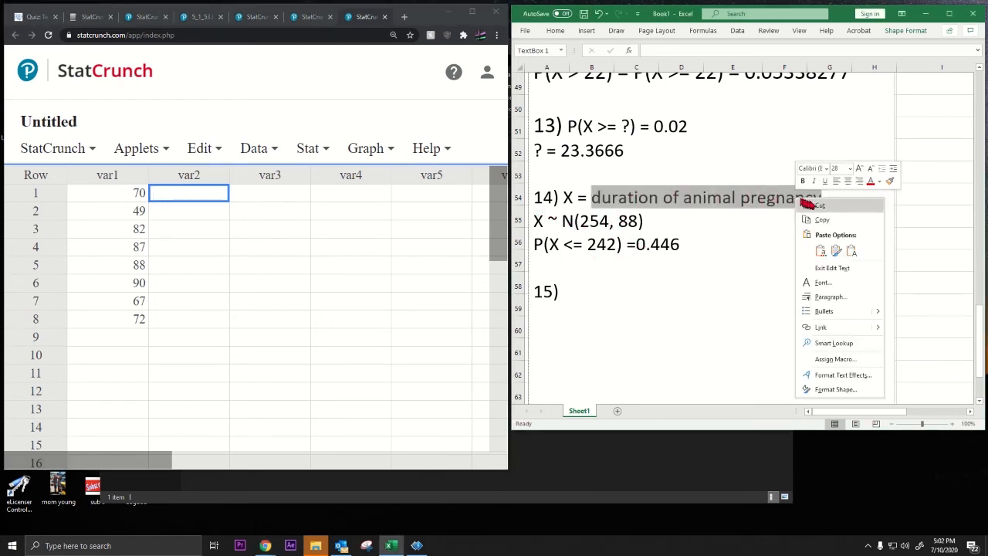
key(Escape)
click(604, 291)
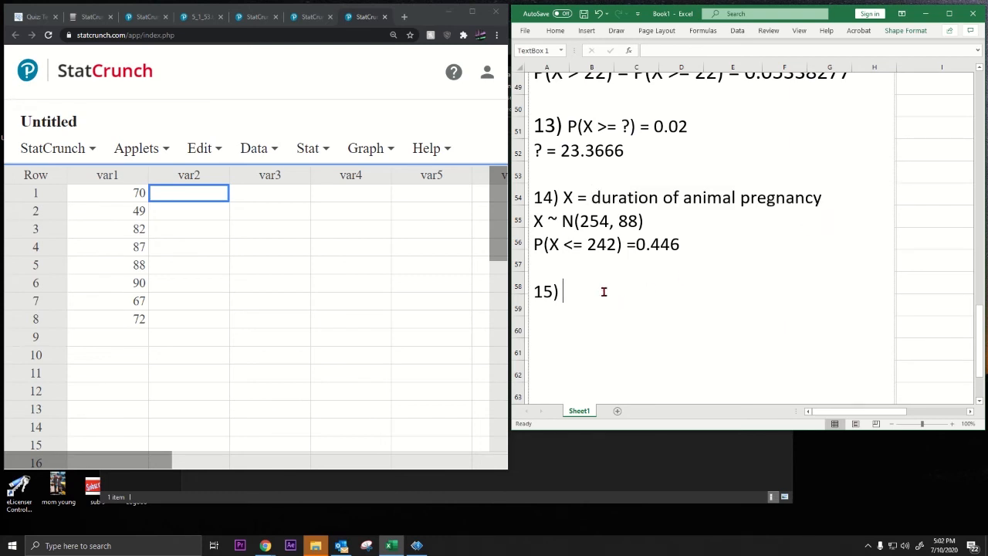
right_click(603, 292)
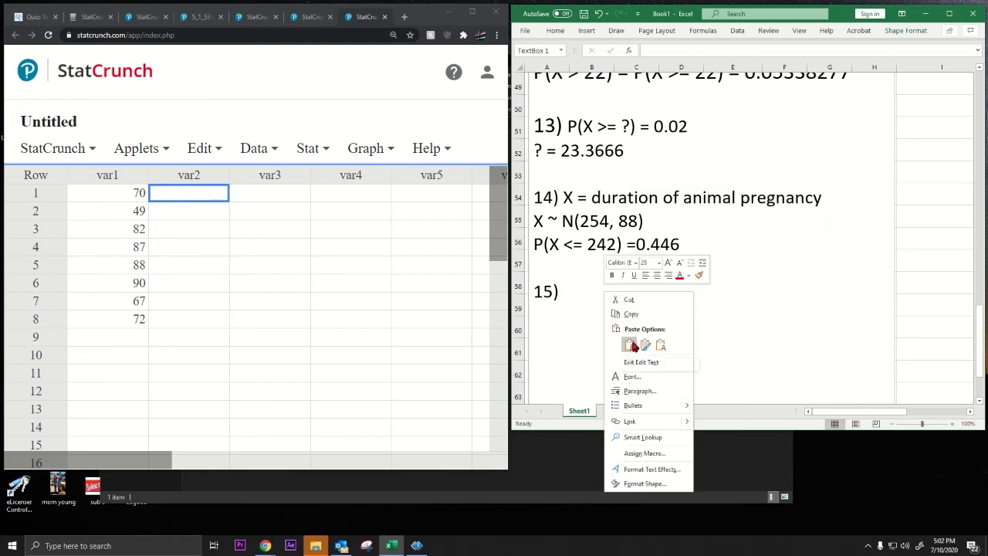
click(243, 225)
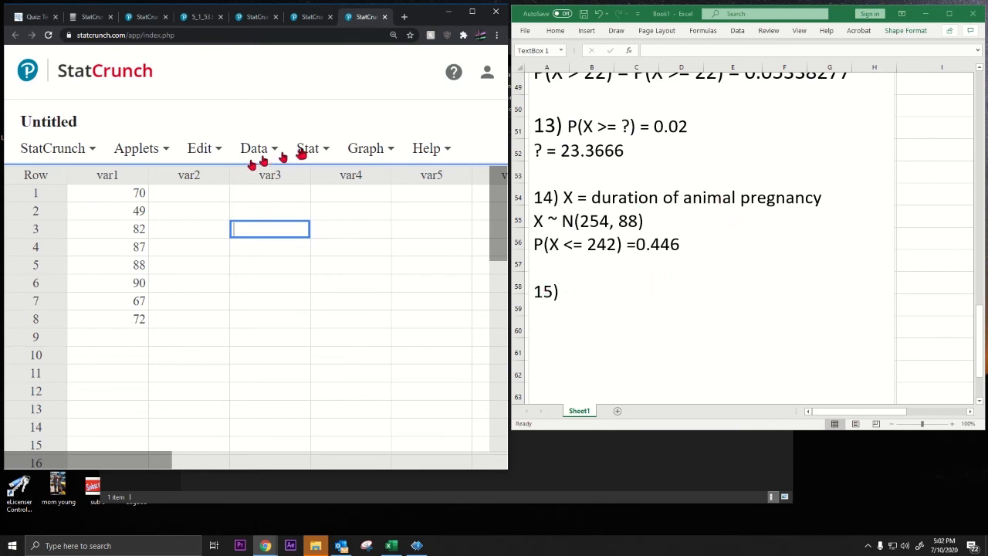
Step: Rename the grades column in the StatCrunch data table from var1 to "test scores"
mouse_move(362, 158)
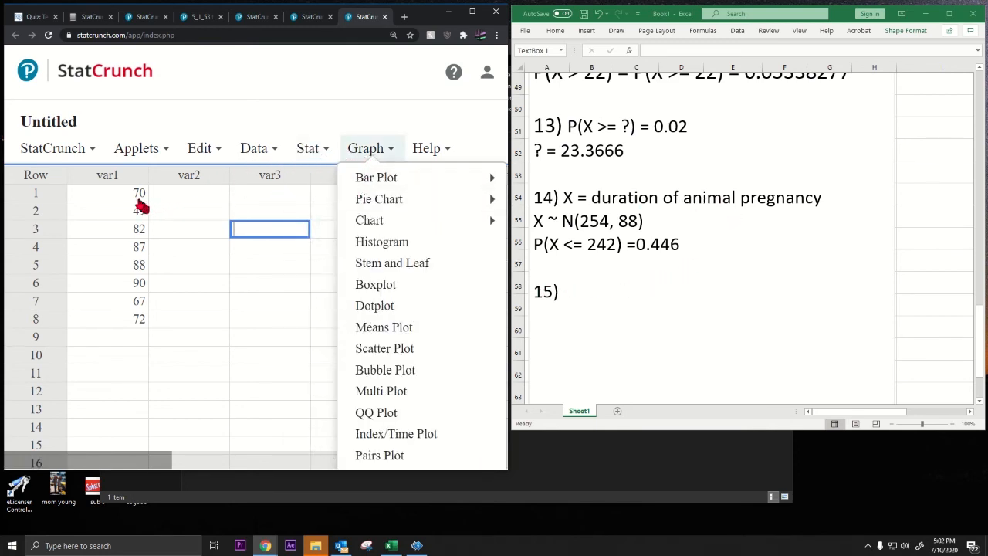
click(114, 180)
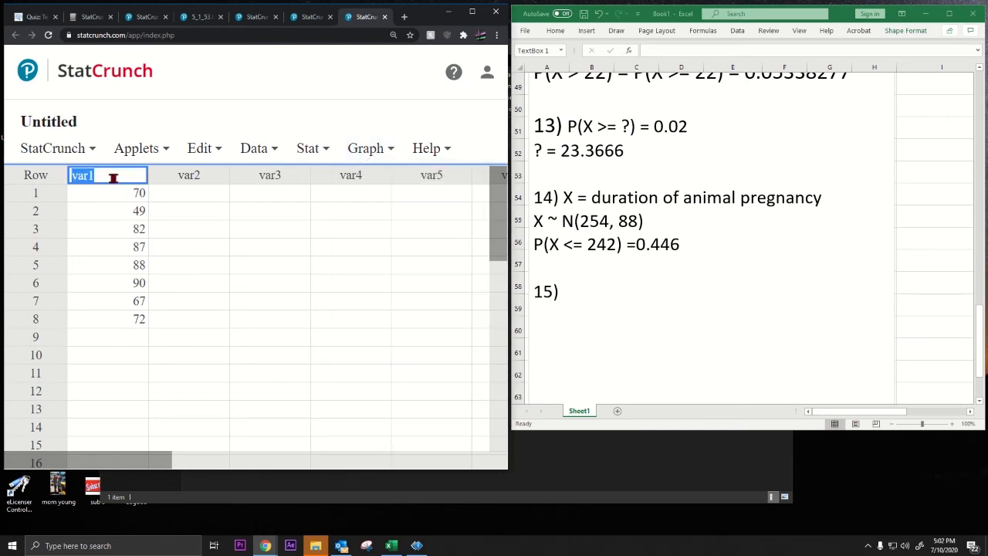
text(x)
mouse_move(357, 156)
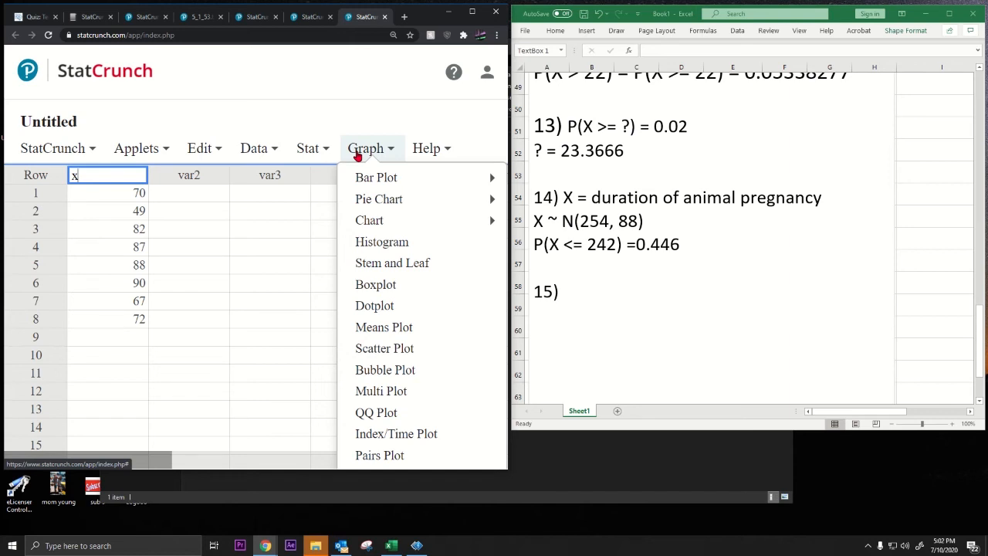
click(102, 177)
key(BackSpace)
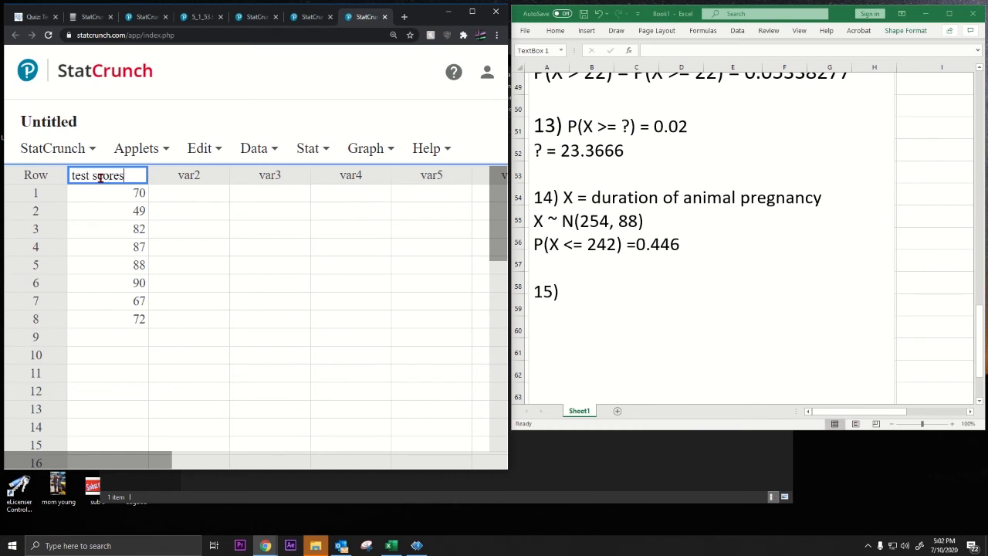
text(test scores)
Step: Create a QQ plot of the test scores column with the correlation statistic added, and move the plot window higher
mouse_move(359, 150)
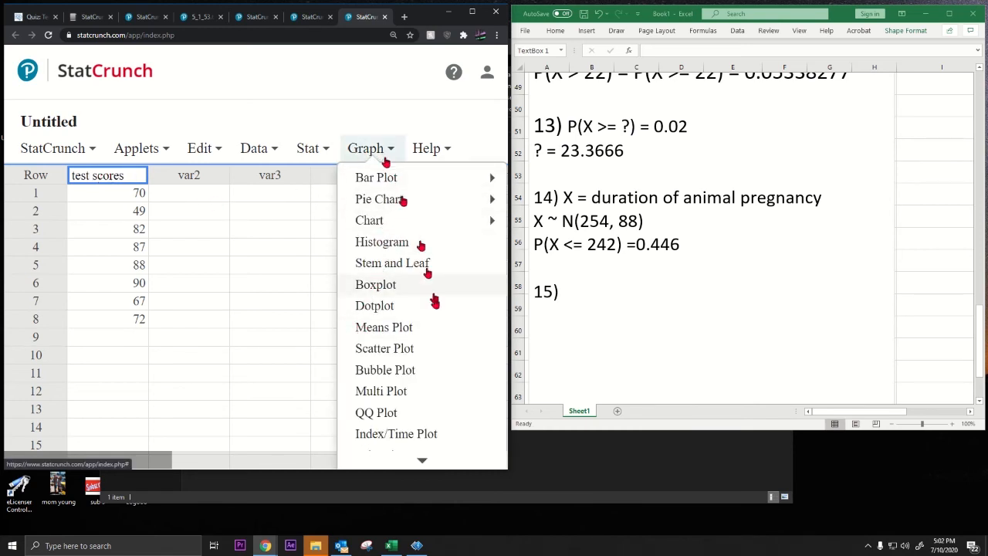
click(401, 414)
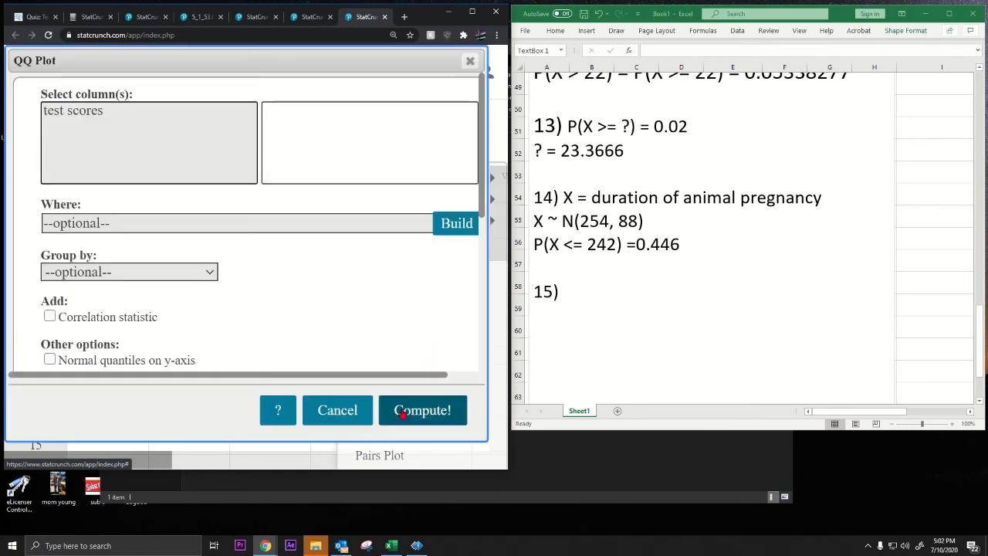
click(69, 113)
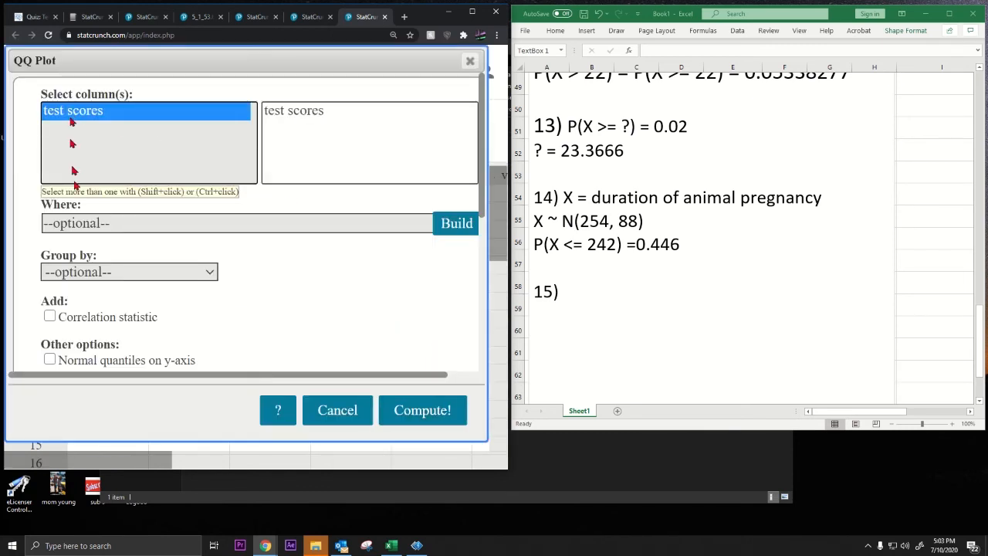
scroll(108, 303, down, 2)
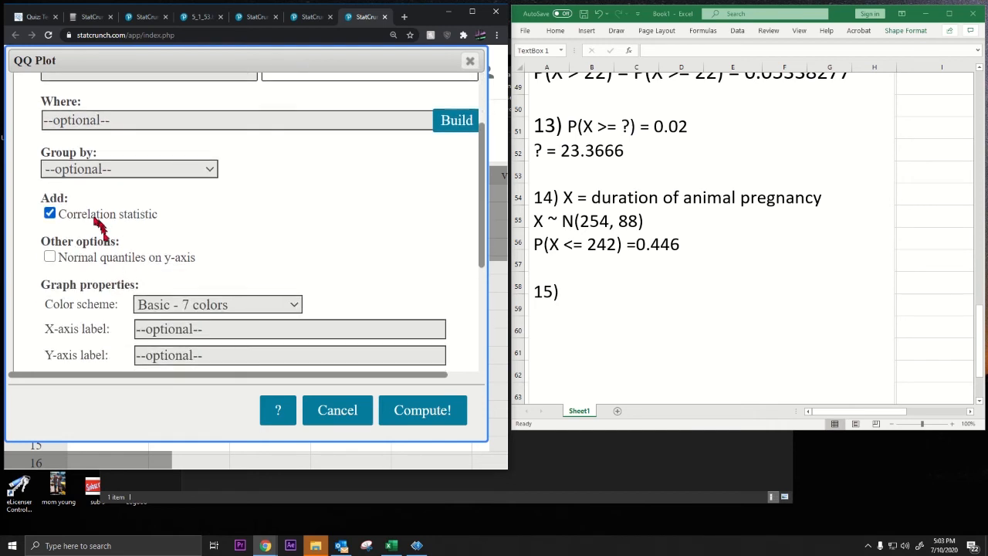
double_click(139, 214)
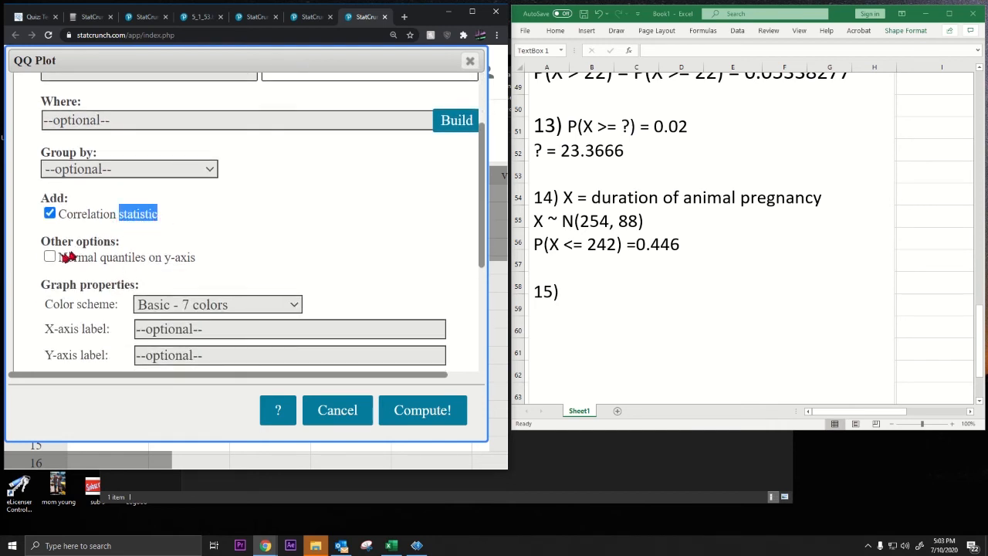
click(396, 414)
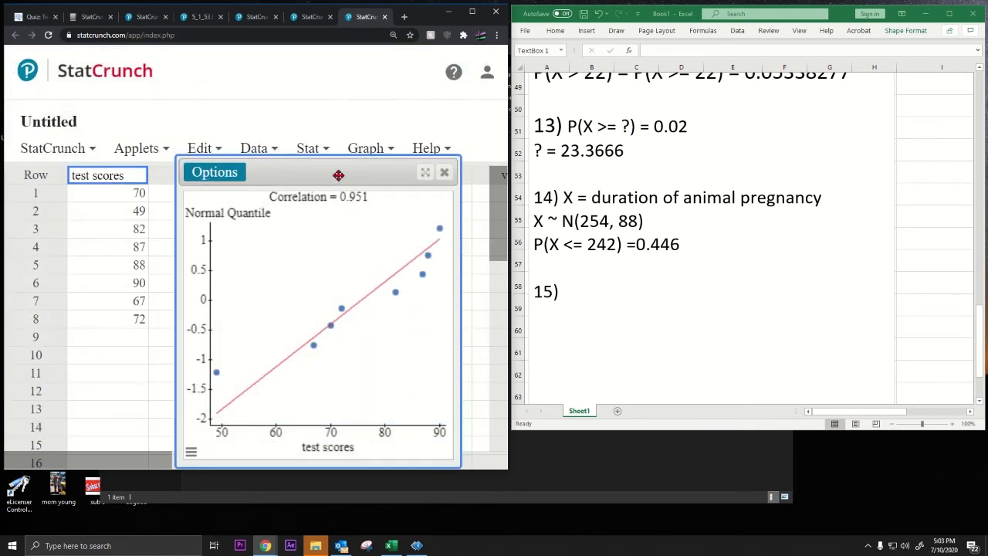
drag(337, 172, 340, 124)
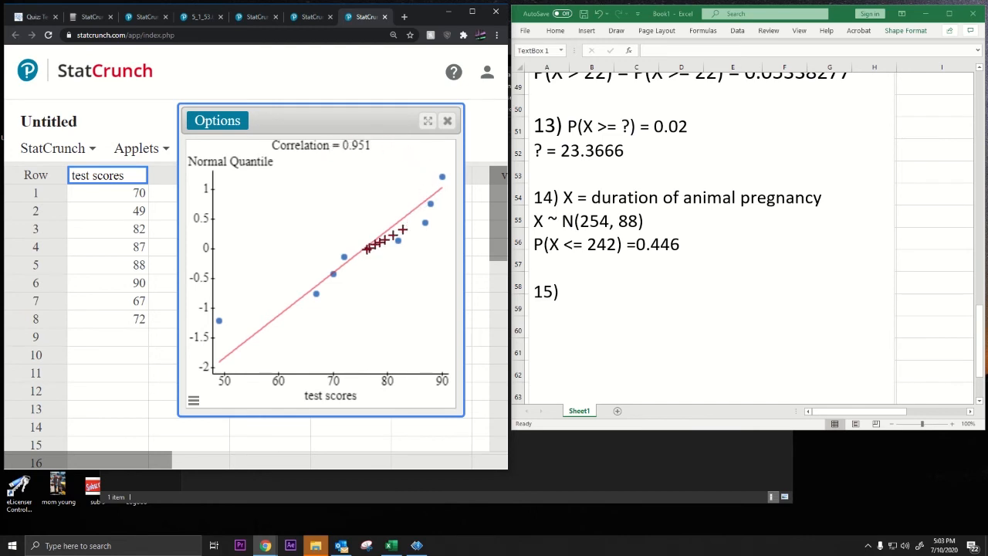
Step: Try to paste a copy of the QQ plot image into the Excel text box after "15)"
click(573, 297)
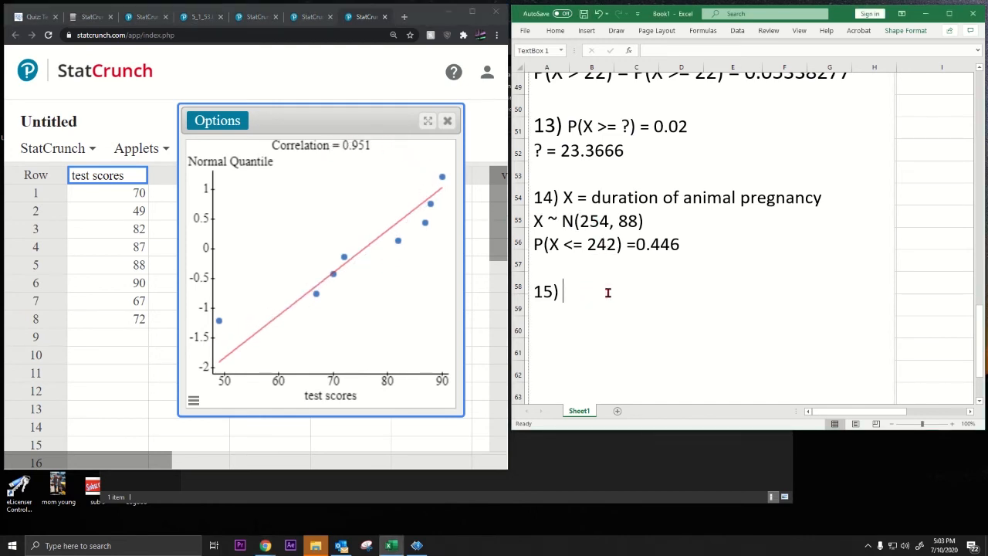
right_click(437, 156)
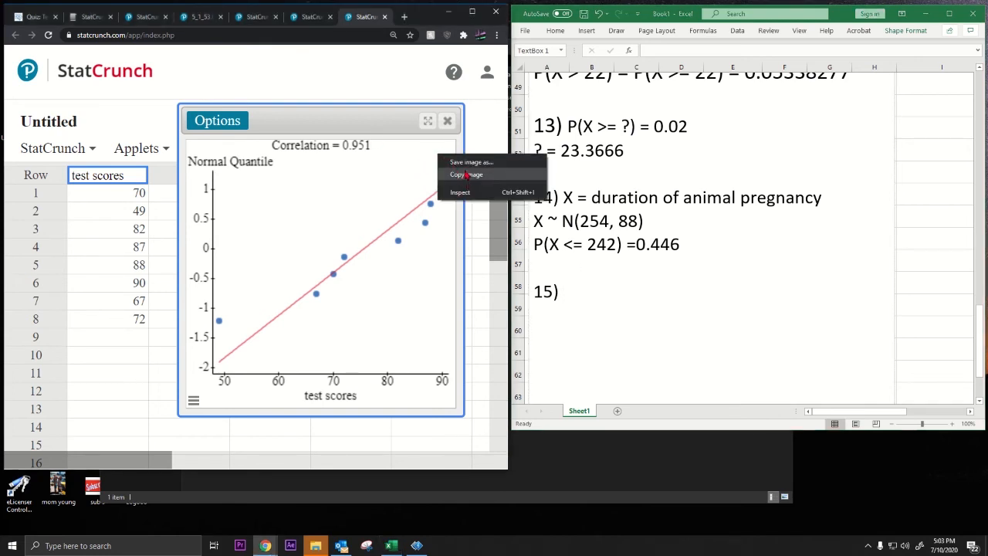
click(466, 174)
click(605, 300)
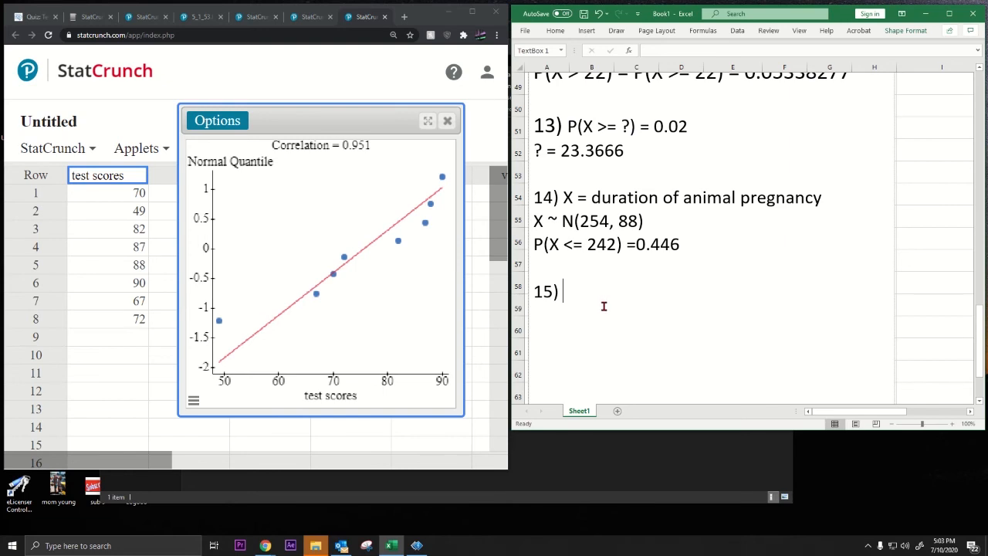
key(ctrl+v)
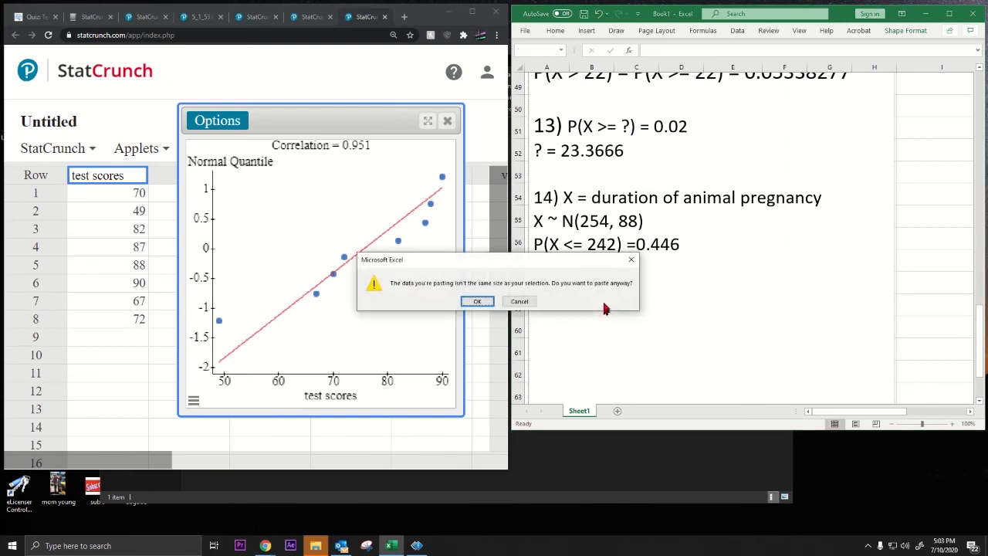
click(476, 302)
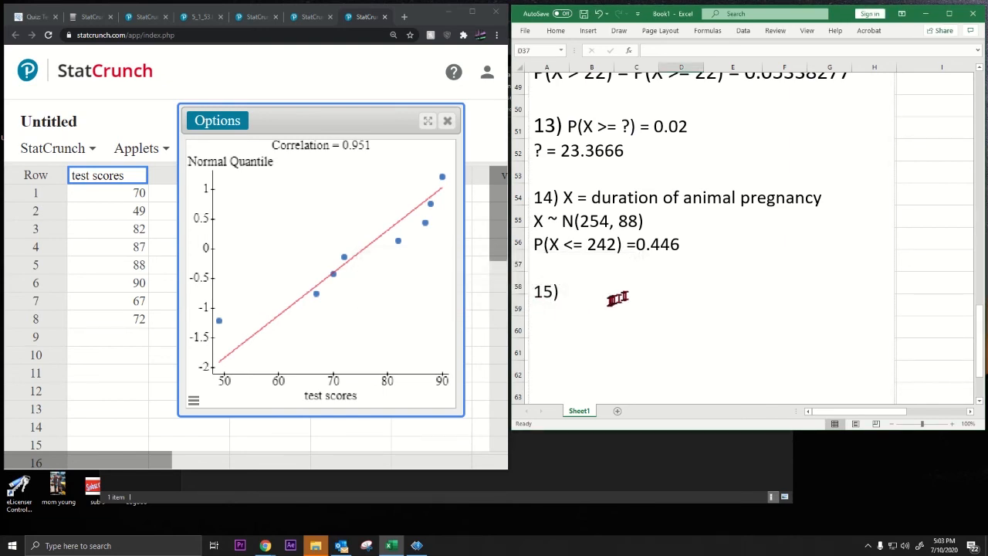
Step: Copy the QQ plot image, paste it into the worksheet below the text box, and place it inside the box beside question 15
scroll(627, 290, down, 3)
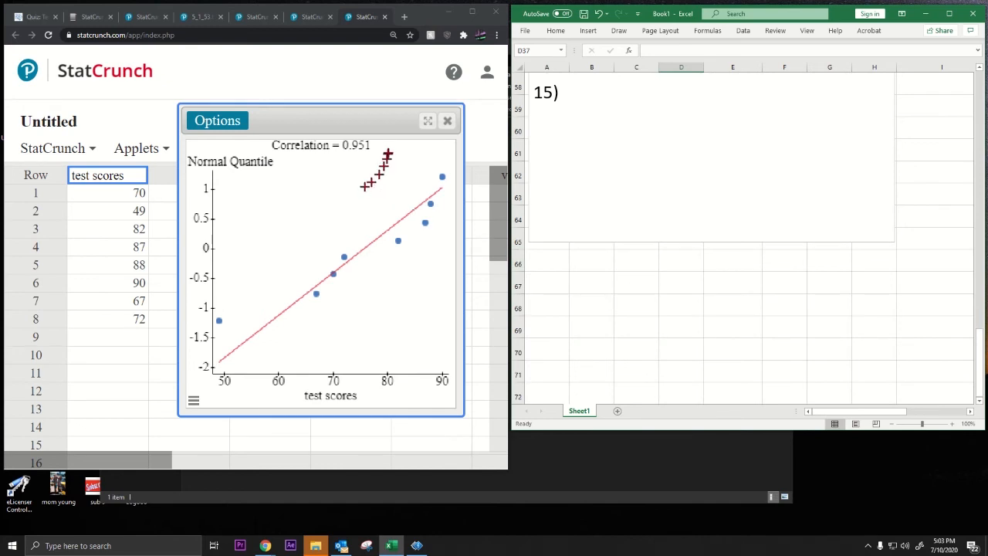
right_click(416, 159)
click(445, 177)
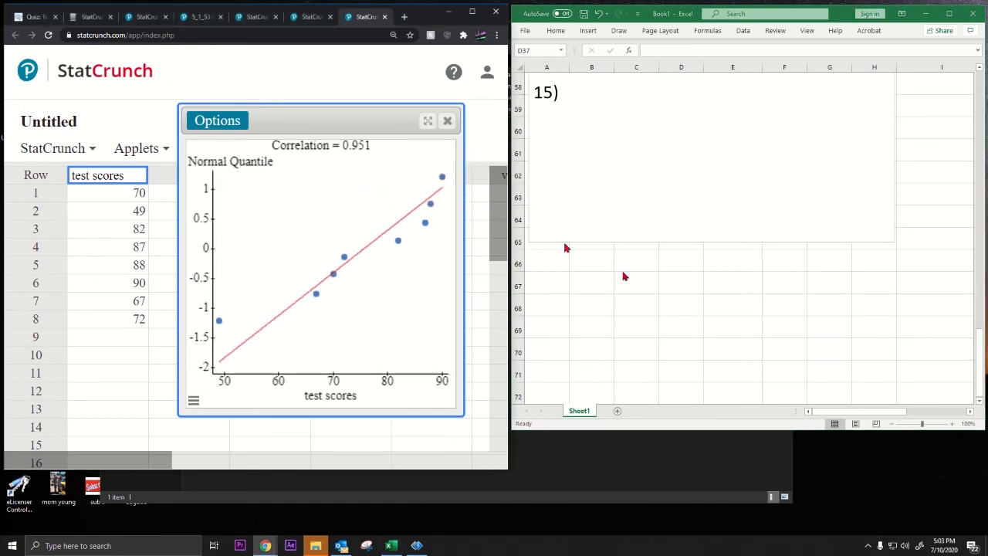
right_click(653, 284)
click(683, 295)
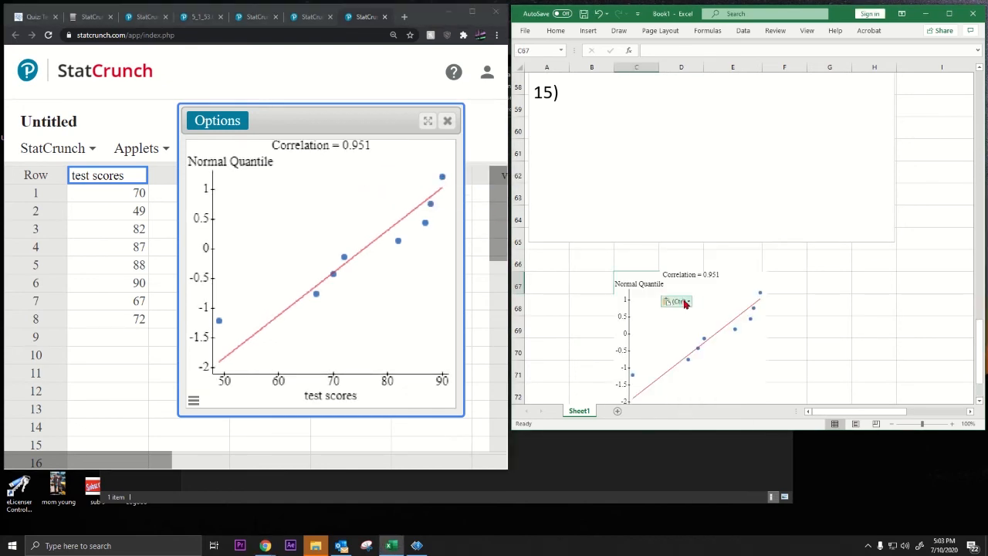
drag(661, 309, 624, 130)
click(731, 105)
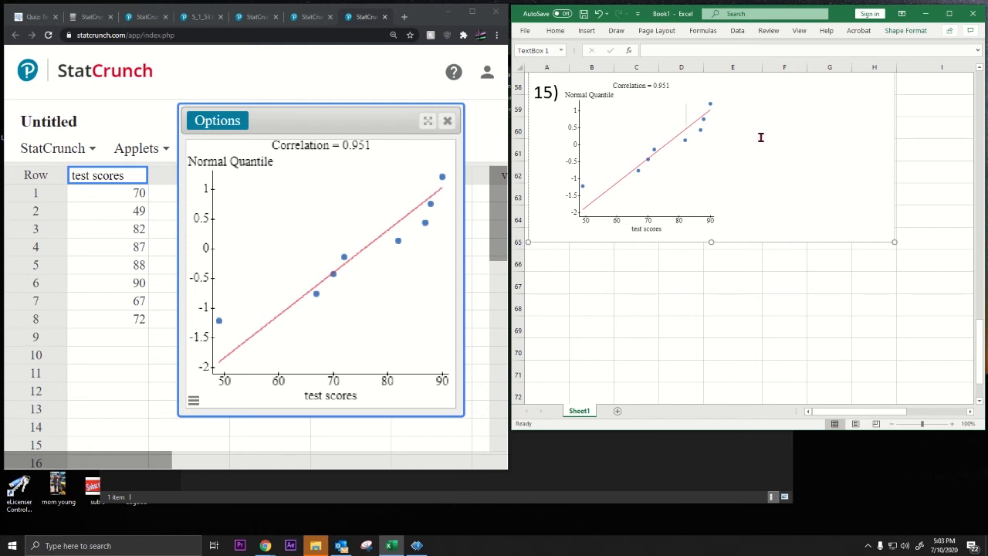
drag(678, 166, 842, 163)
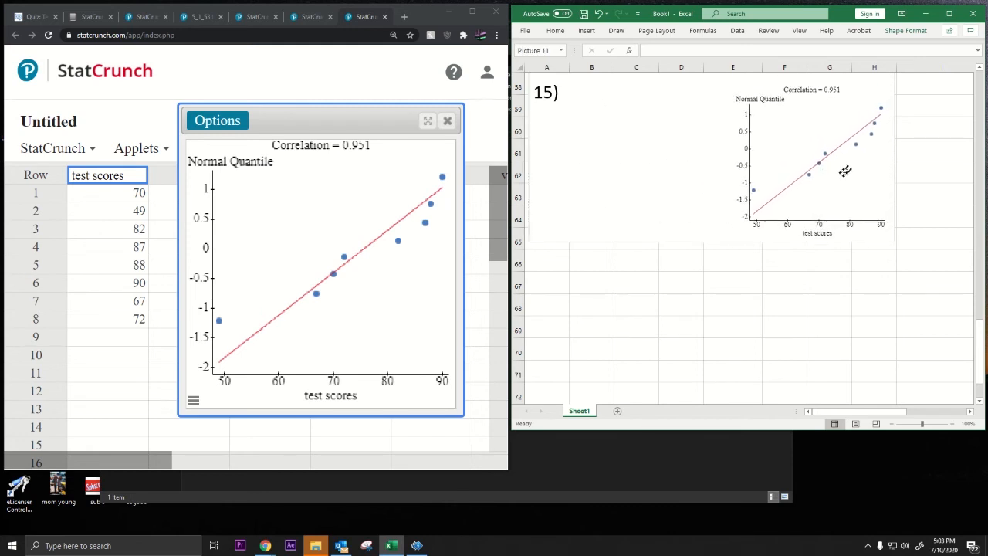
Step: Write "r = 0.951 > critical value" under "15)" and start an indented second line with "(Table VI) ="
click(584, 112)
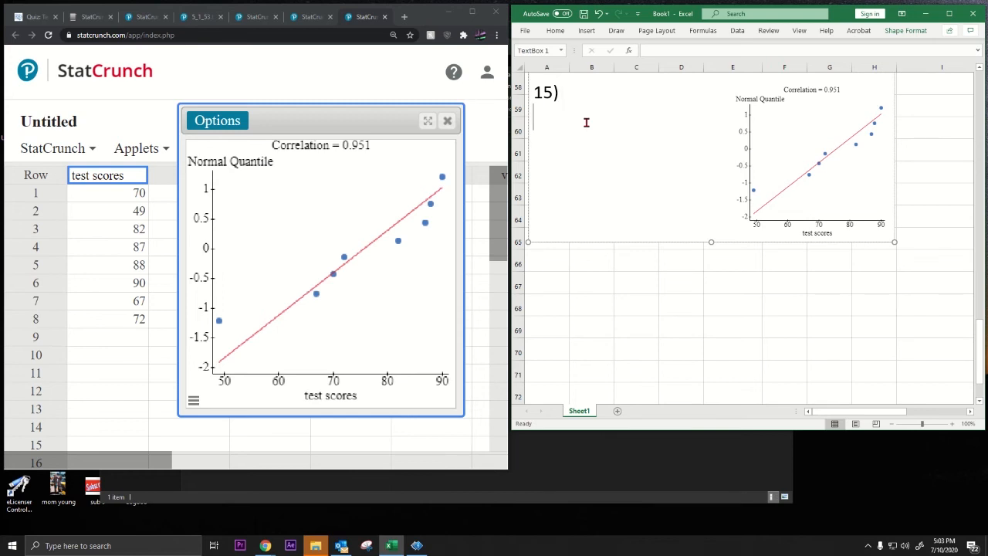
text(0.951 > criti)
text(cal value)
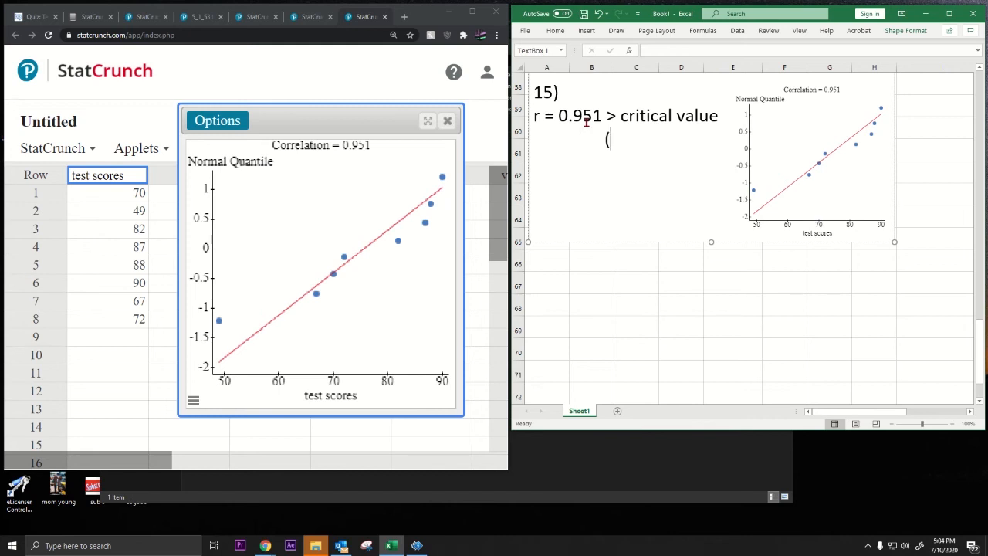
text(Table VI) =)
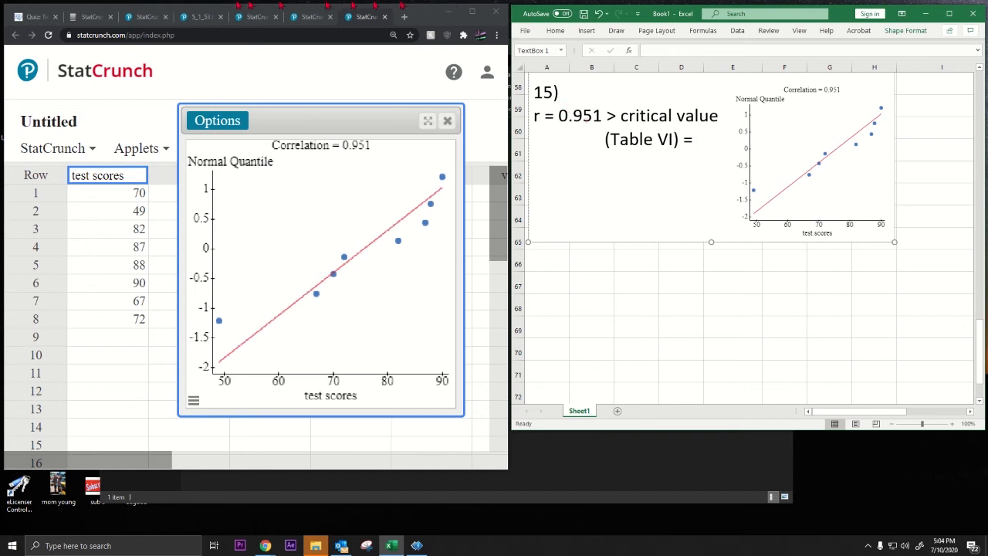
Step: Look up the Table VI critical values in the quiz instructions
click(35, 16)
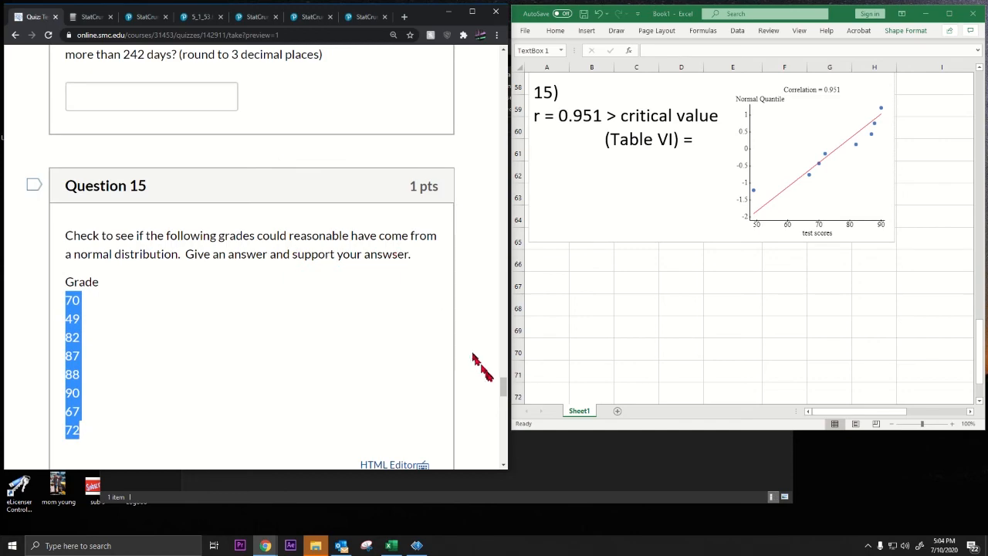
drag(503, 387, 576, 52)
scroll(180, 335, down, 2)
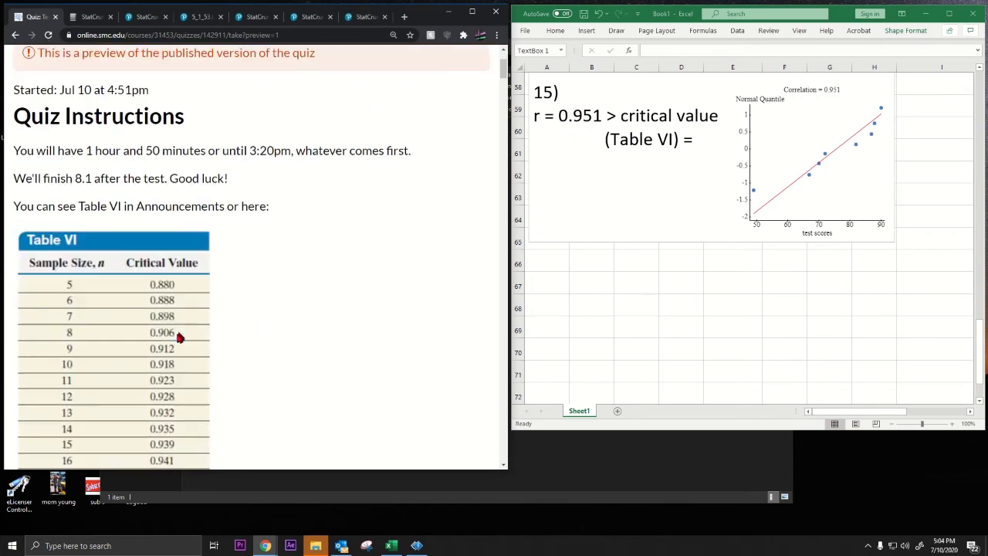
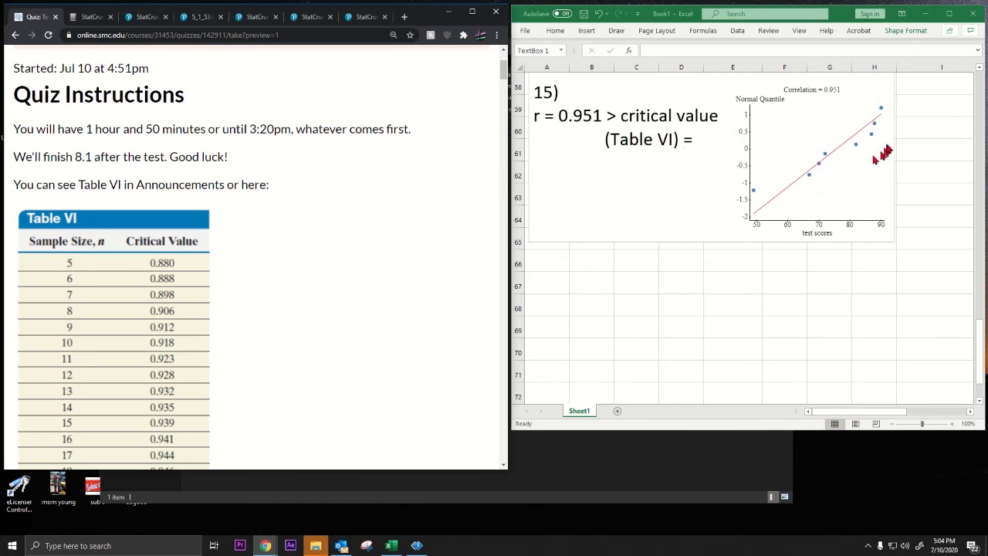
Step: Remove the indentation before "(Table VI) =" in the question 15 solution
click(626, 138)
click(607, 143)
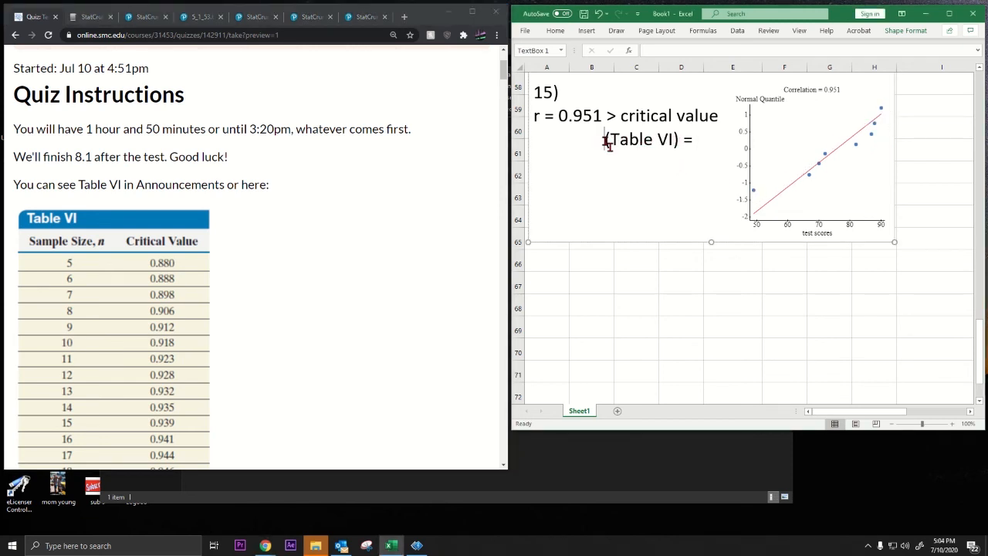
key(BackSpace)
key(BackSpace)
key(BackSpace)
key(BackSpace)
key(BackSpace)
key(BackSpace)
key(BackSpace)
key(BackSpace)
key(BackSpace)
key(BackSpace)
key(BackSpace)
key(BackSpace)
key(BackSpace)
key(BackSpace)
key(BackSpace)
key(BackSpace)
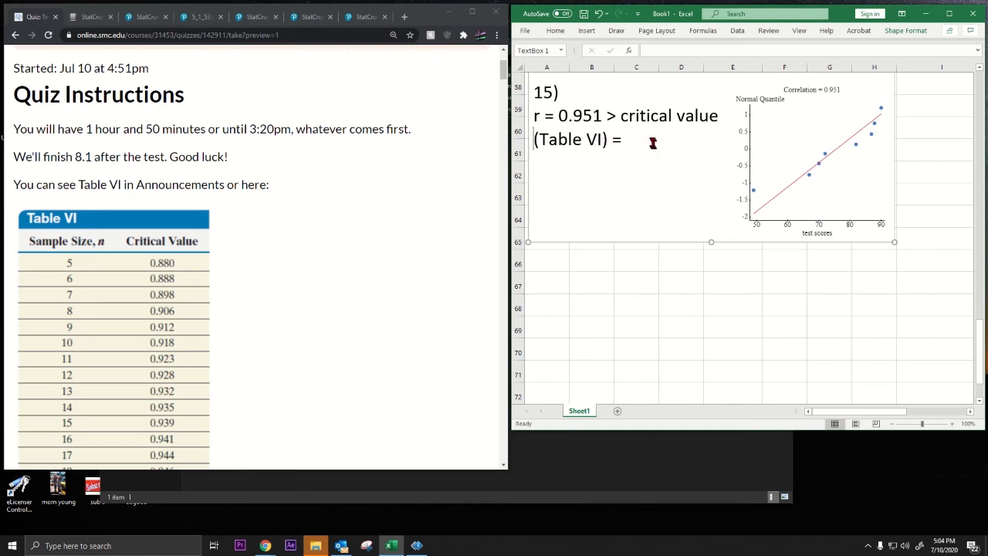
Step: Rewrite the line below the critical value comparison as "(n = 8, Table VI) = 0.906"
key(Return)
click(603, 139)
text(n =)
key(BackSpace)
key(BackSpace)
key(BackSpace)
key(BackSpace)
key(BackSpace)
key(BackSpace)
key(BackSpace)
key(BackSpace)
key(BackSpace)
key(BackSpace)
key(BackSpace)
key(BackSpace)
key(BackSpace)
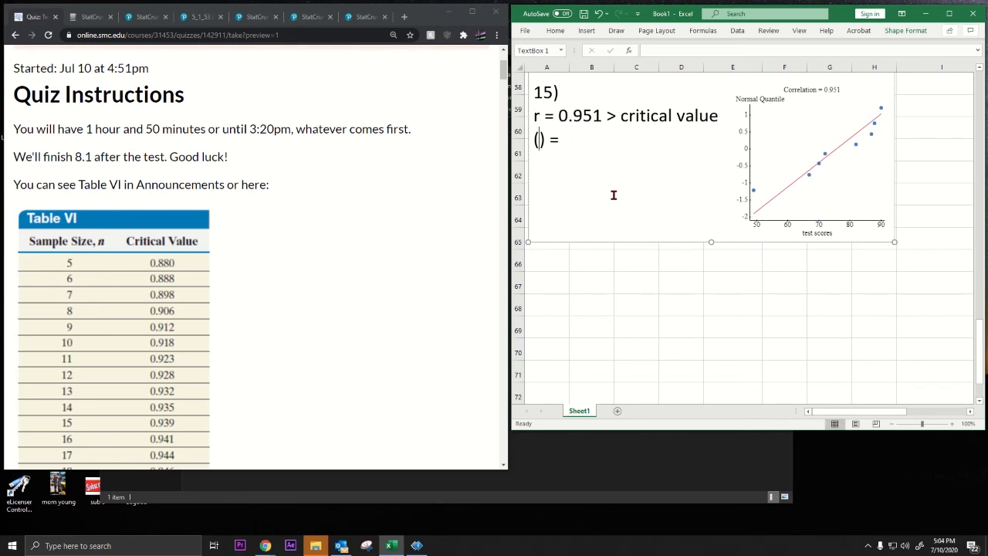
text(n = 6)
key(BackSpace)
text(8, Table)
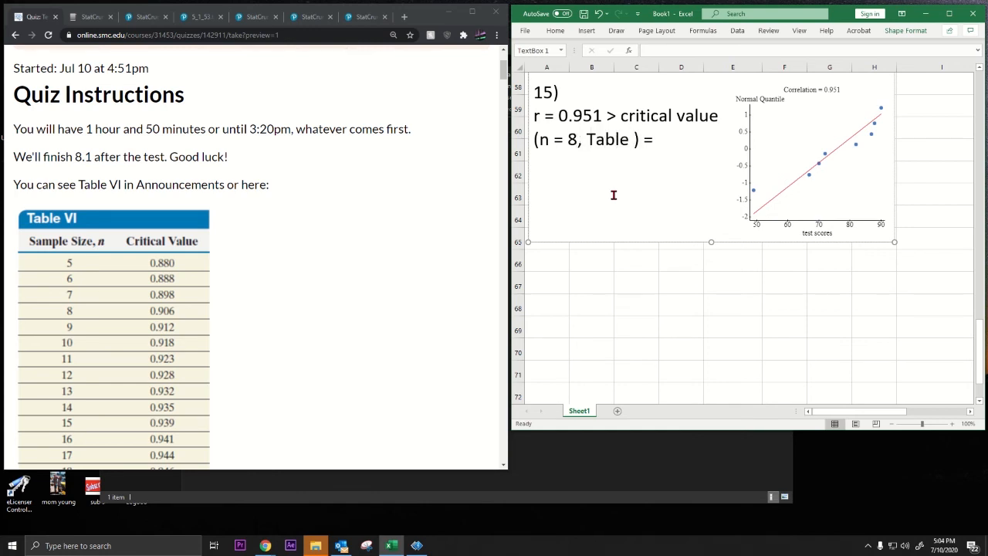
text( VI)
text(6)
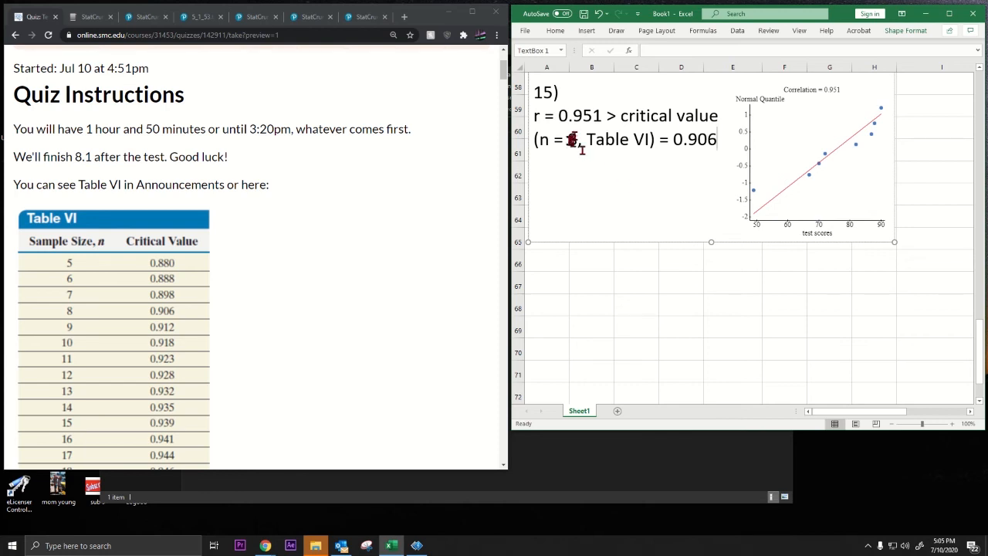
drag(601, 116, 534, 116)
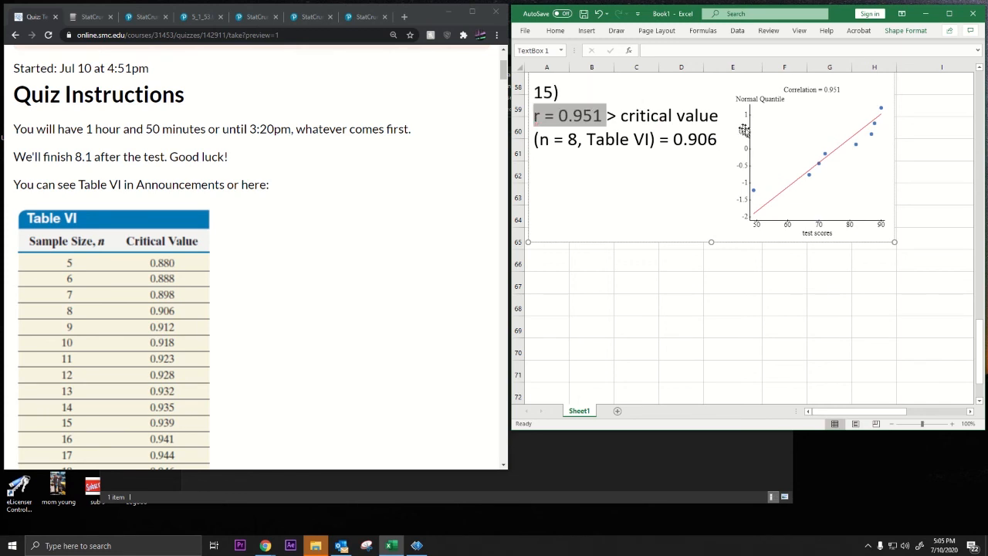
drag(671, 139, 719, 138)
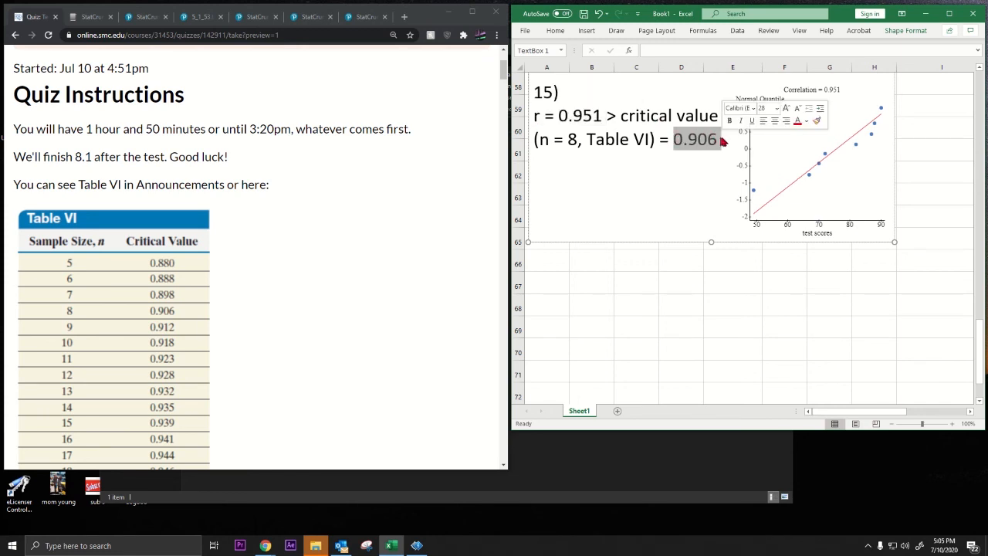
Step: Add the conclusion "Therefore it is reasonable that the data came from a normal distribution." on a new line below the critical value
click(727, 143)
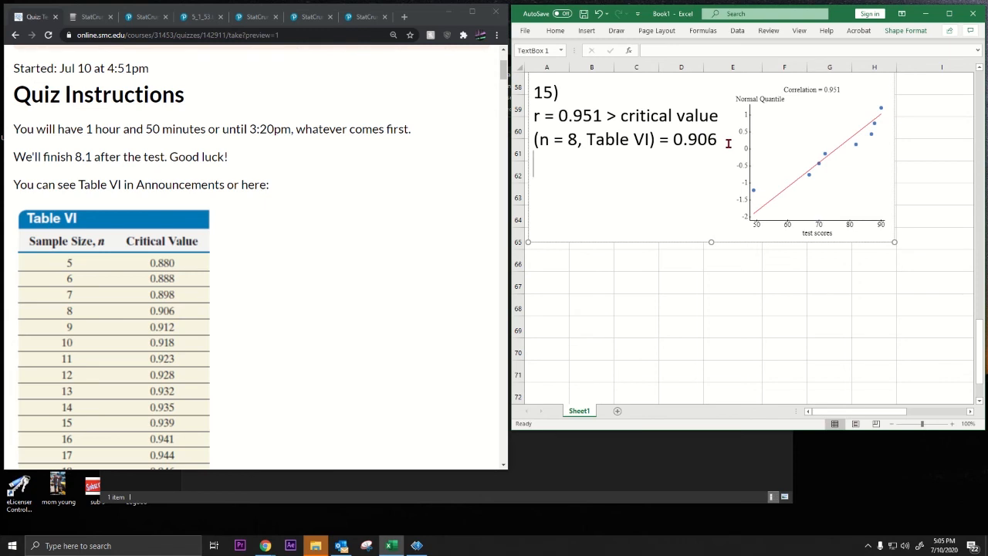
text(S)
key(BackSpace)
text(Therefore it )
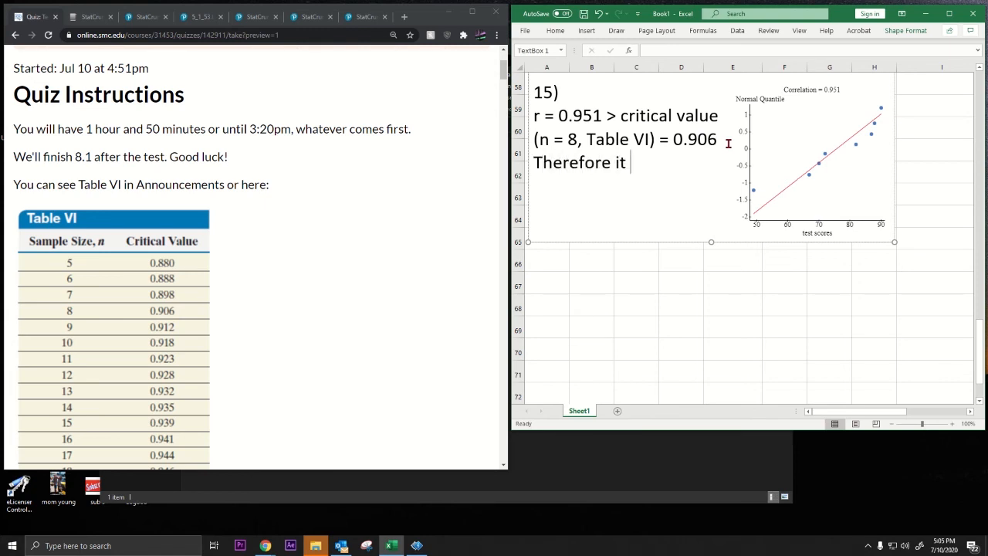
text(is reasona)
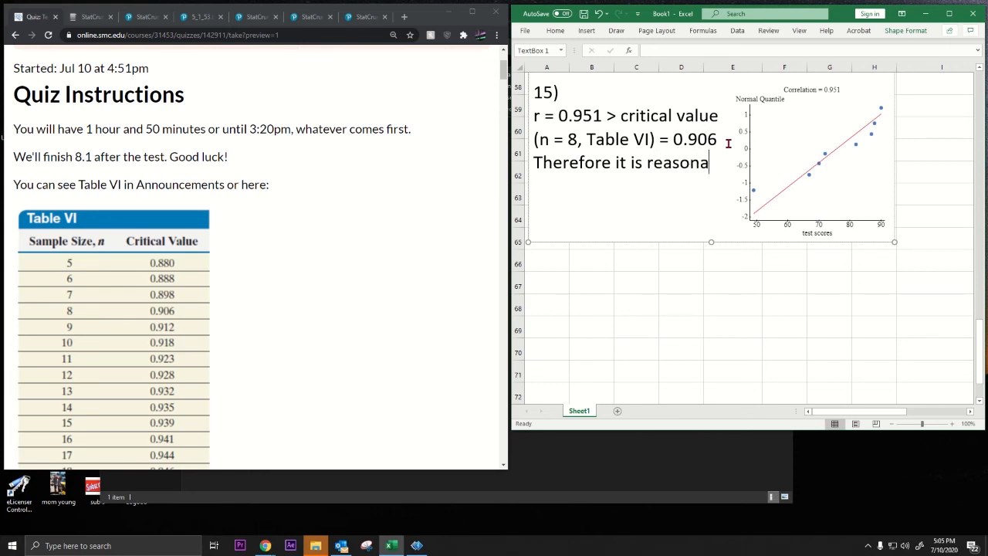
text(ble to conclude that)
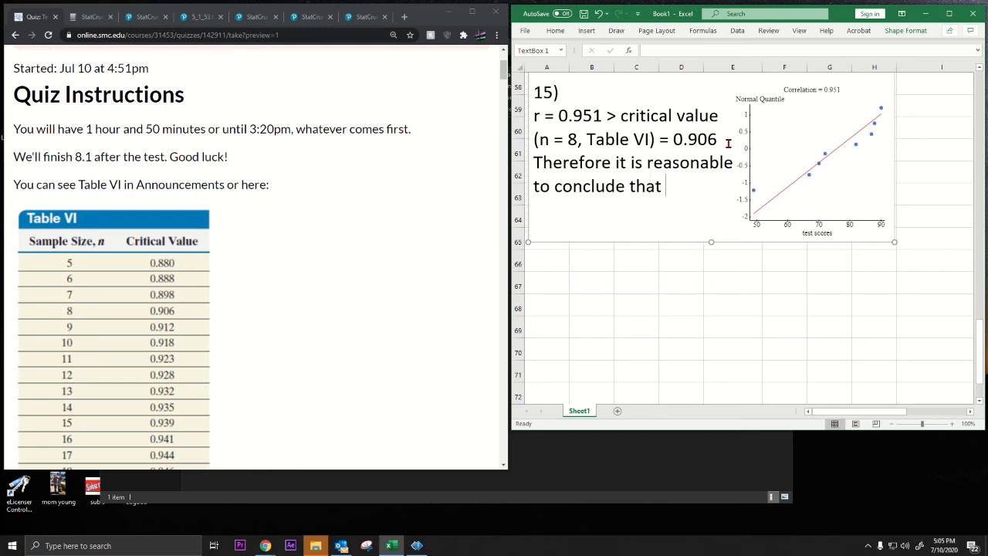
key(BackSpace)
key(BackSpace)
key(BackSpace)
key(BackSpace)
key(BackSpace)
key(BackSpace)
key(BackSpace)
key(BackSpace)
key(BackSpace)
key(BackSpace)
key(BackSpace)
key(BackSpace)
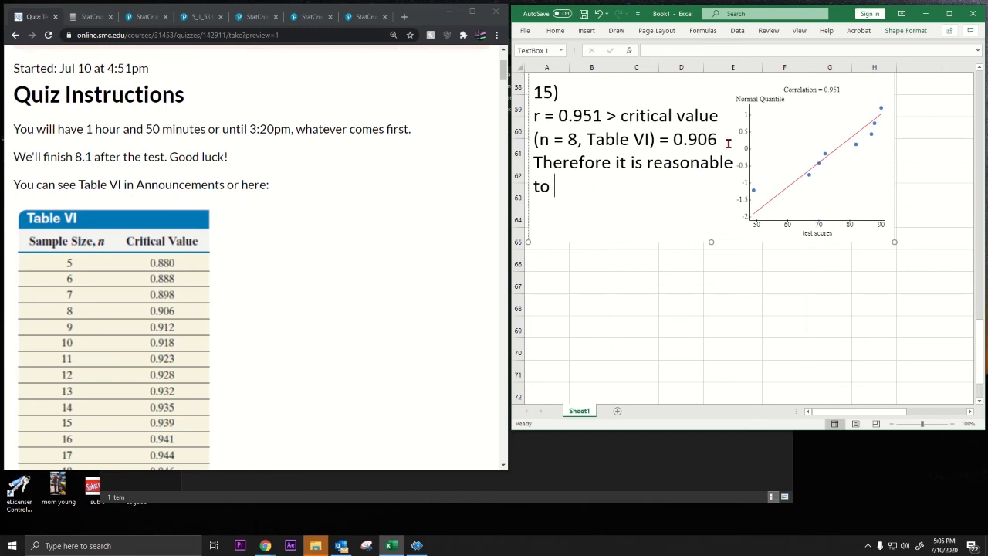
text(at the data )
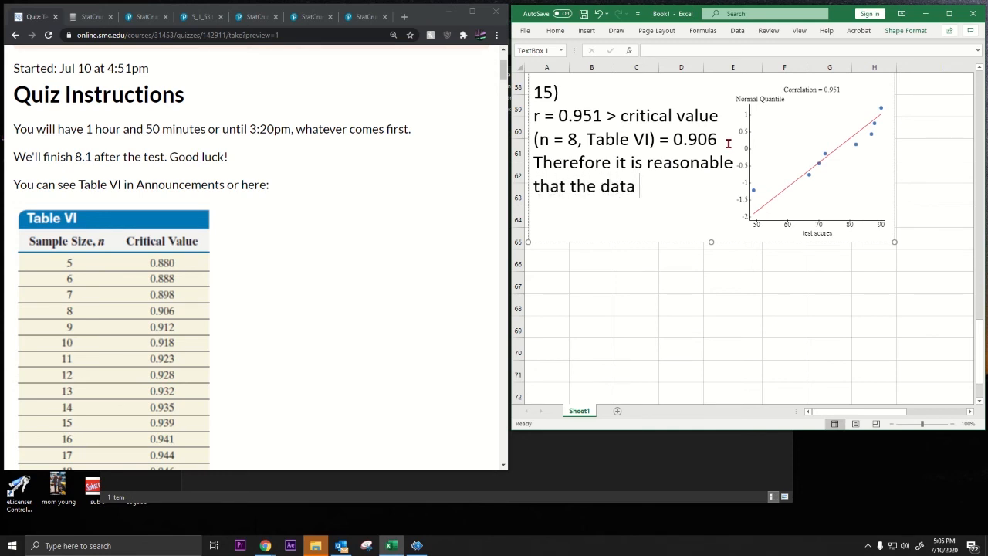
text(came from)
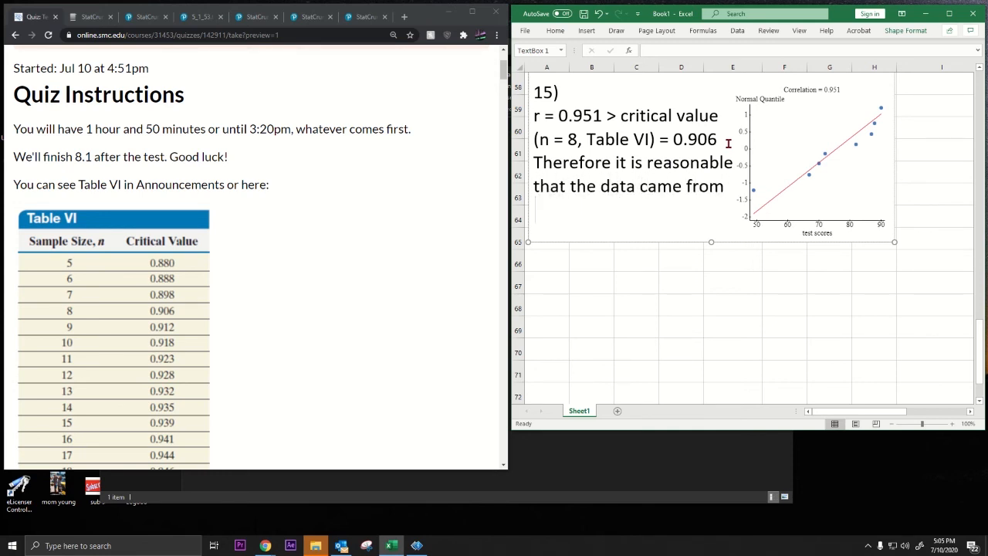
text( a normal d)
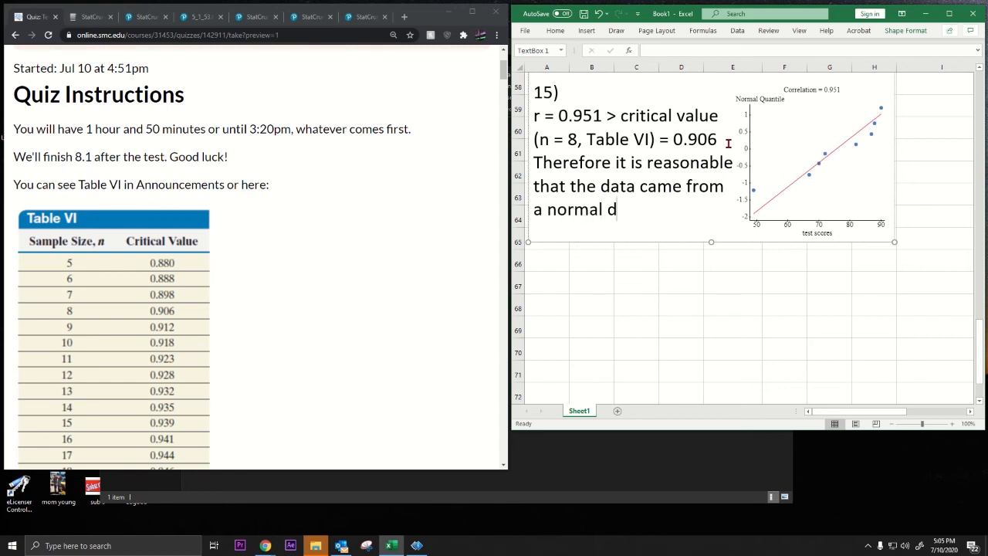
text(istribution.)
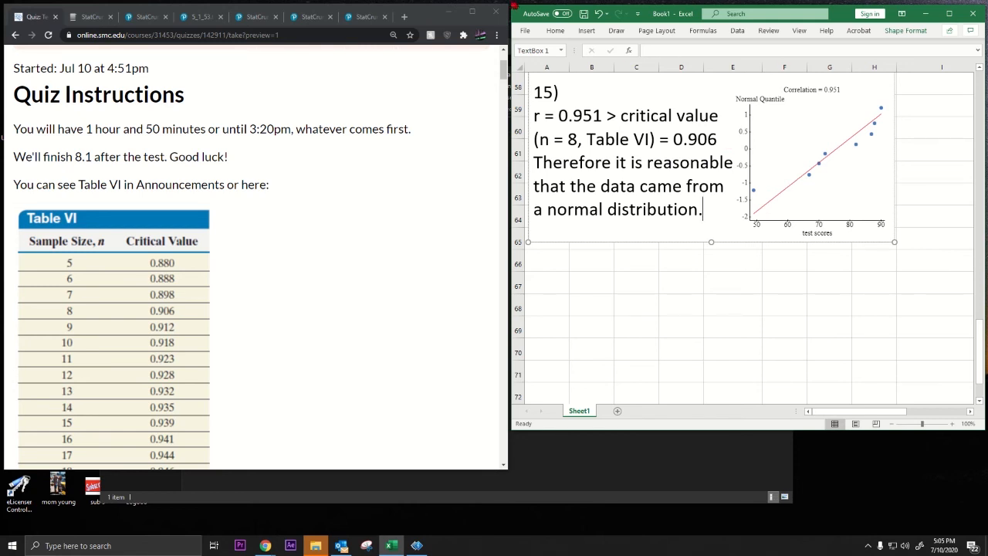
Step: Find question 15 in the quiz and view its prompt and list of grades
scroll(392, 251, down, 10)
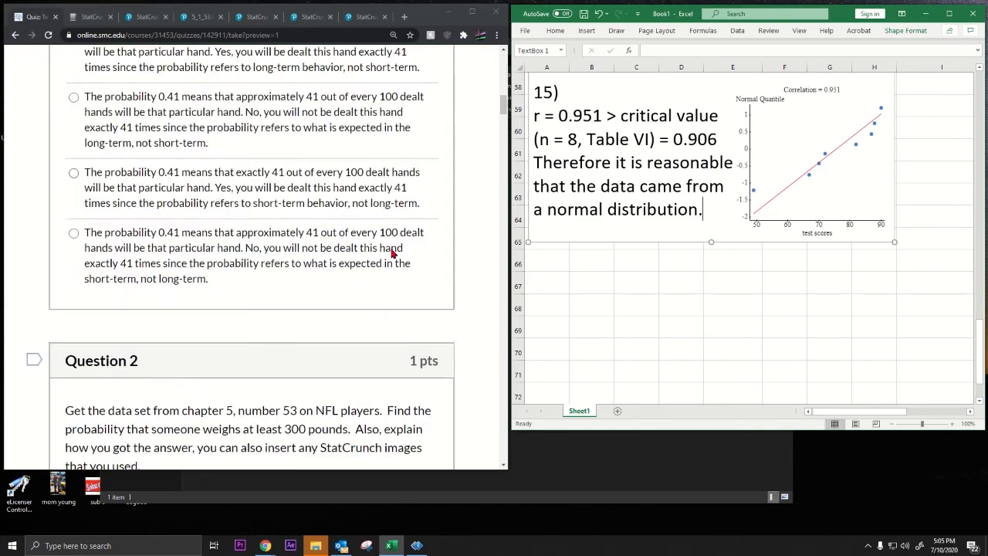
scroll(392, 251, down, 20)
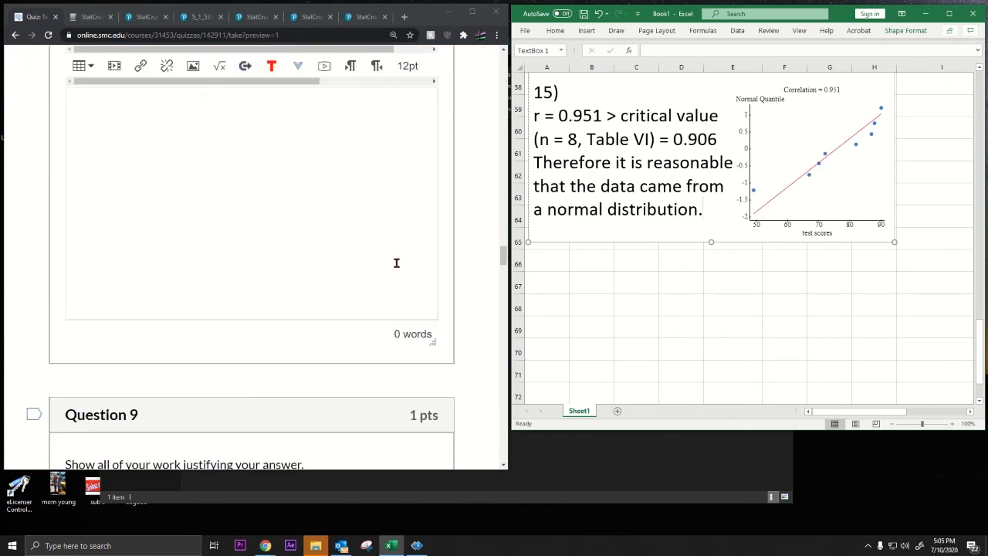
scroll(395, 263, down, 20)
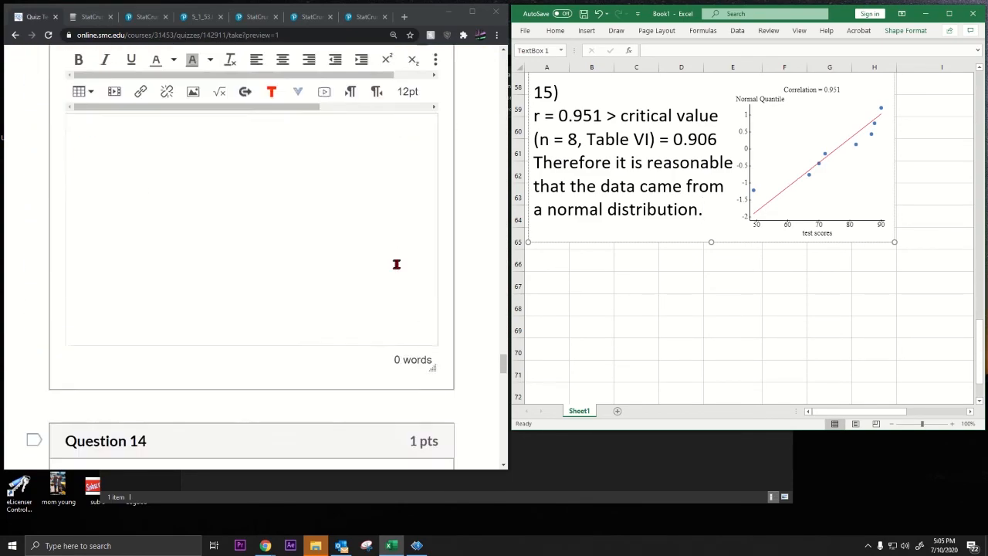
scroll(396, 264, down, 10)
scroll(396, 264, up, 4)
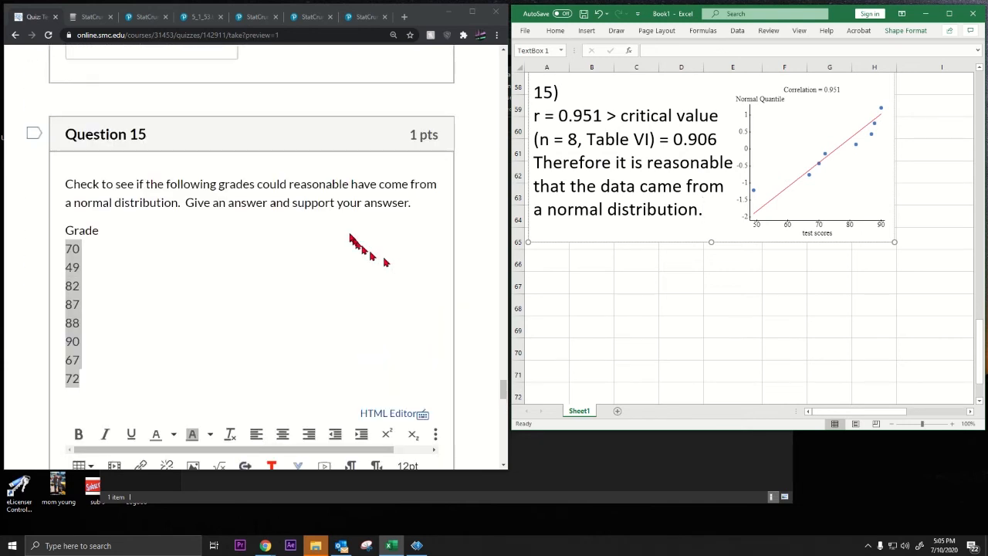
scroll(351, 235, down, 1)
Step: Review the question 15 solution text and normal quantile plot alongside the quiz's empty question 15 answer field
click(827, 140)
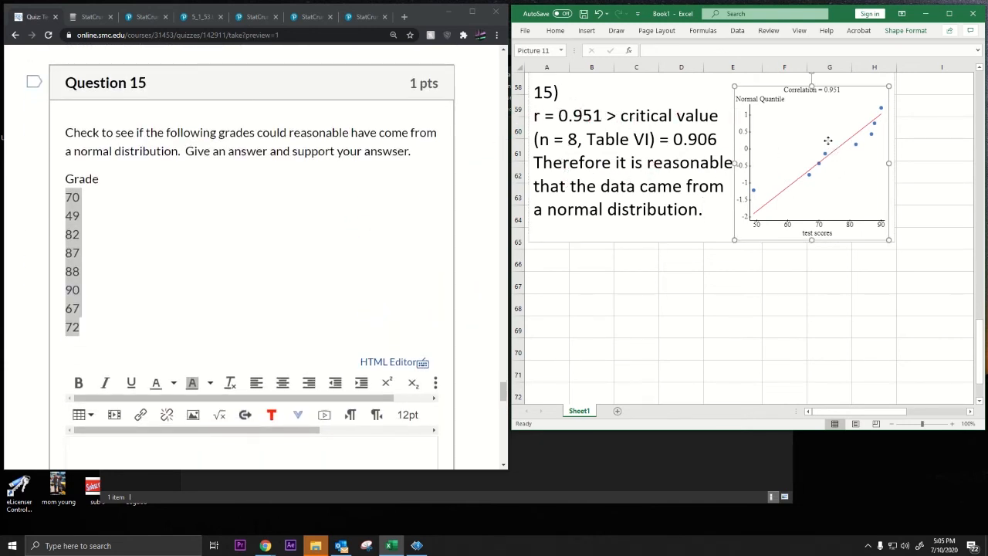
click(536, 115)
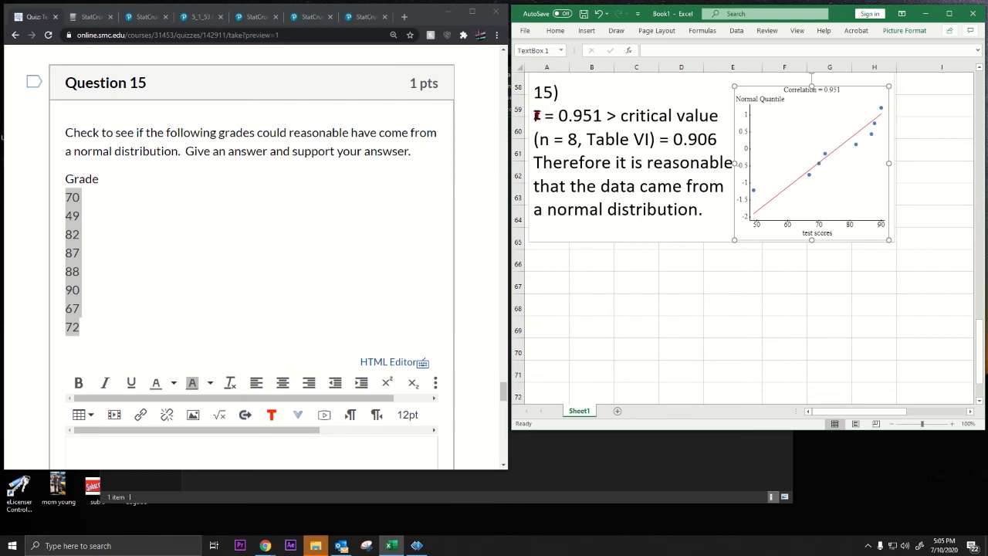
drag(535, 115, 703, 209)
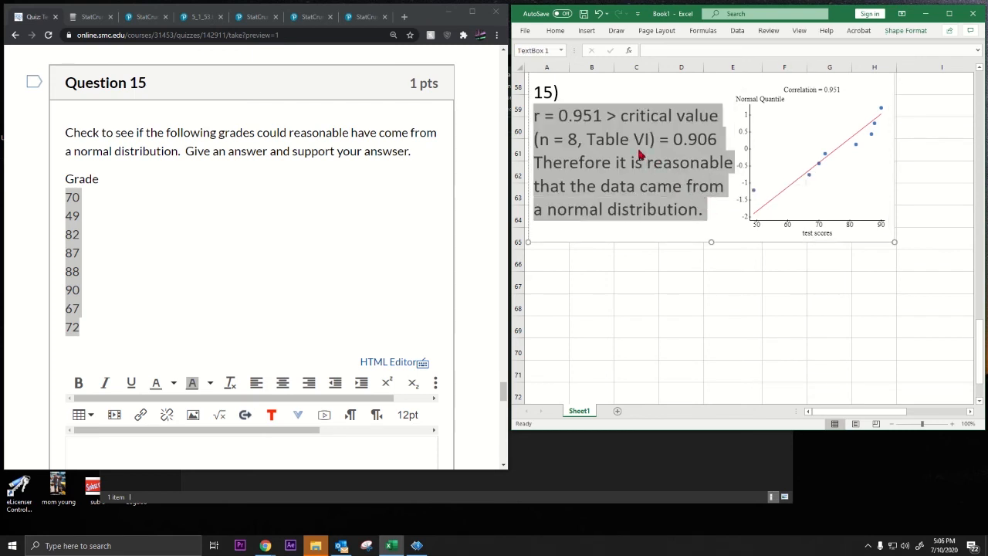
drag(639, 152, 607, 173)
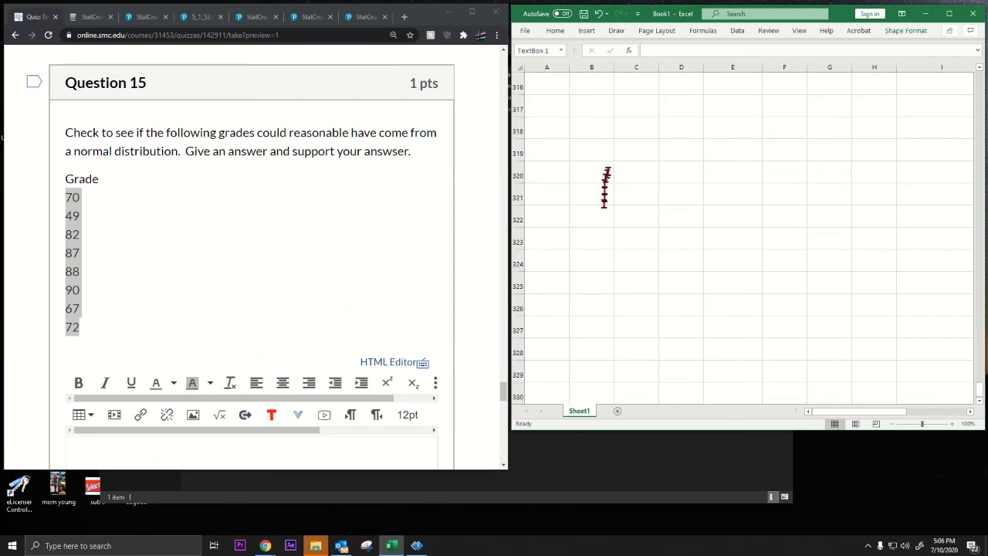
scroll(617, 177, up, 14)
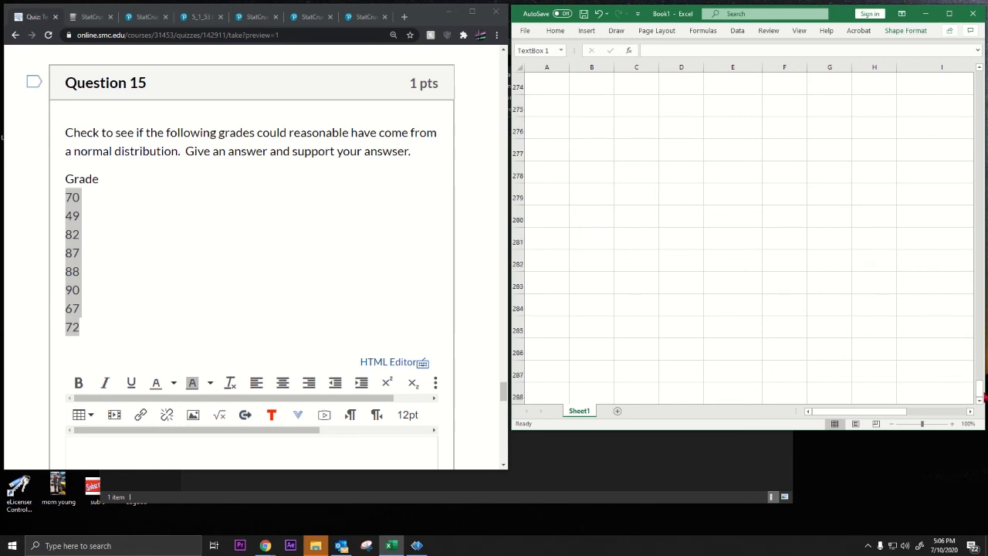
drag(982, 395, 961, 144)
click(809, 188)
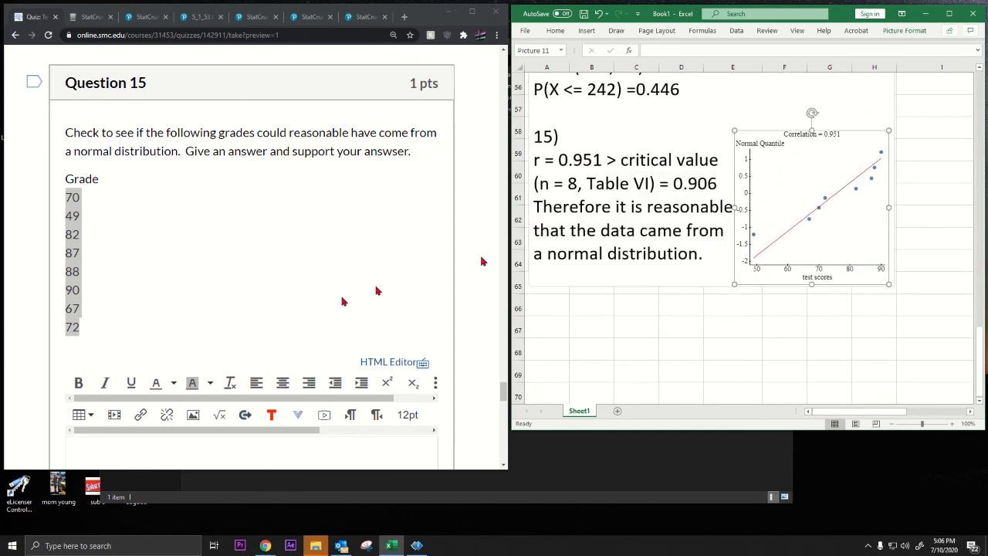
scroll(432, 293, down, 3)
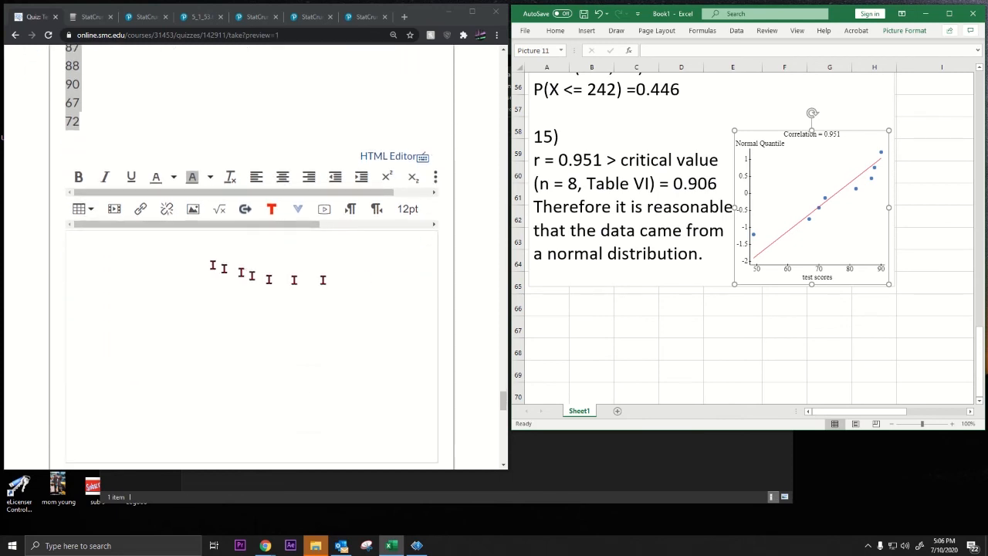
click(149, 255)
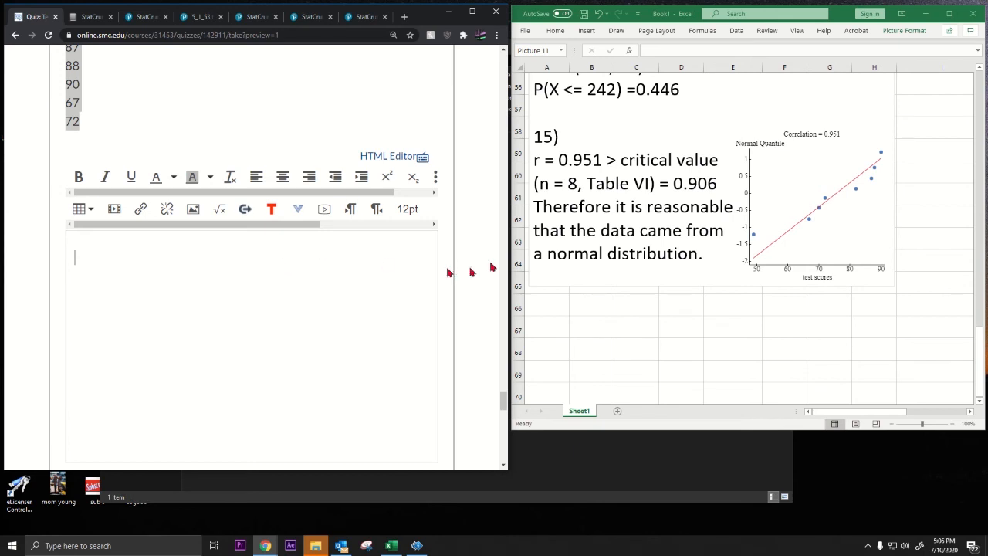
Step: Add a "16)" heading below the question 15 conclusion in the Excel text box and extend the box down to about row 75
click(707, 256)
click(709, 256)
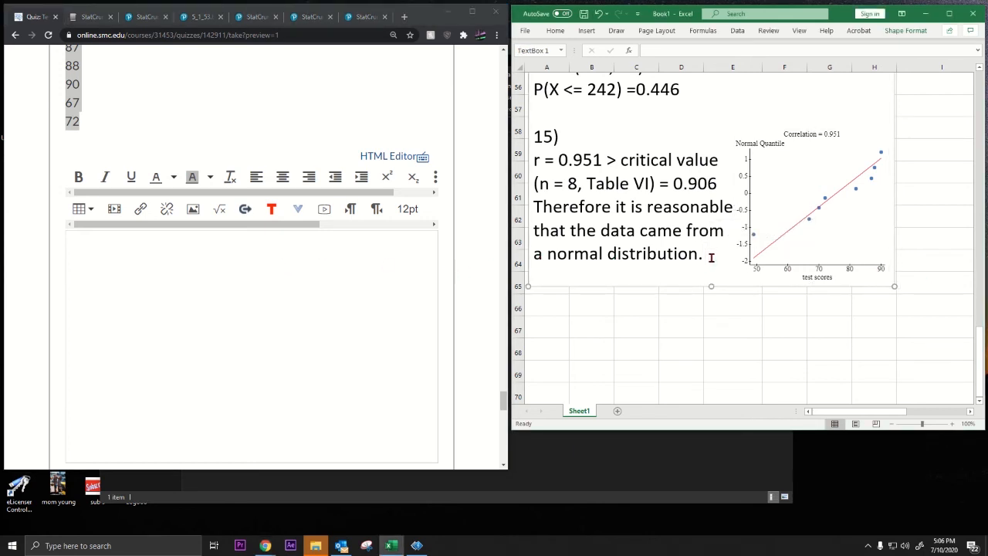
text(16)
scroll(782, 257, down, 2)
drag(711, 153, 679, 375)
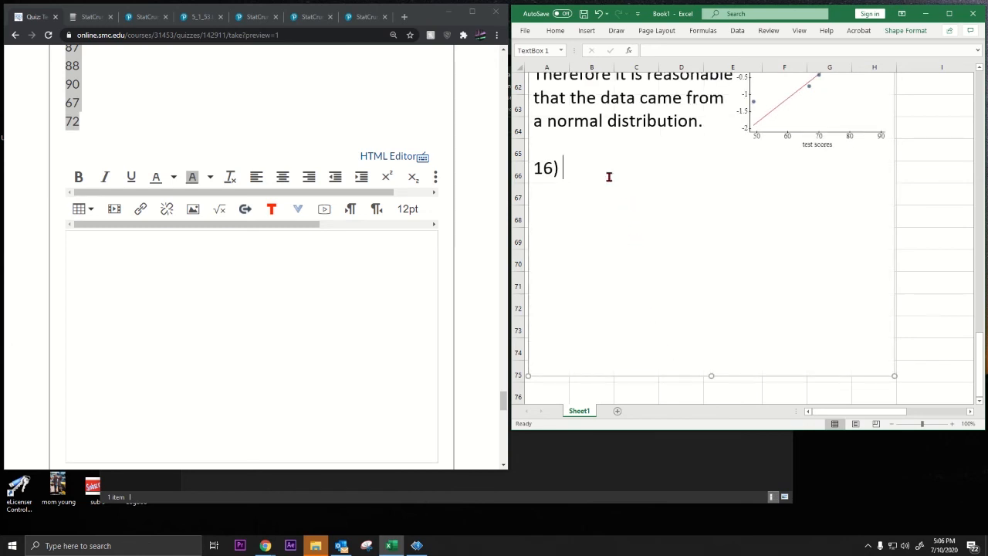
Step: Read quiz question 16 and write "Binomial" after the "16)" heading, with "n = 15, p = 0.03" on the line below
scroll(186, 300, down, 10)
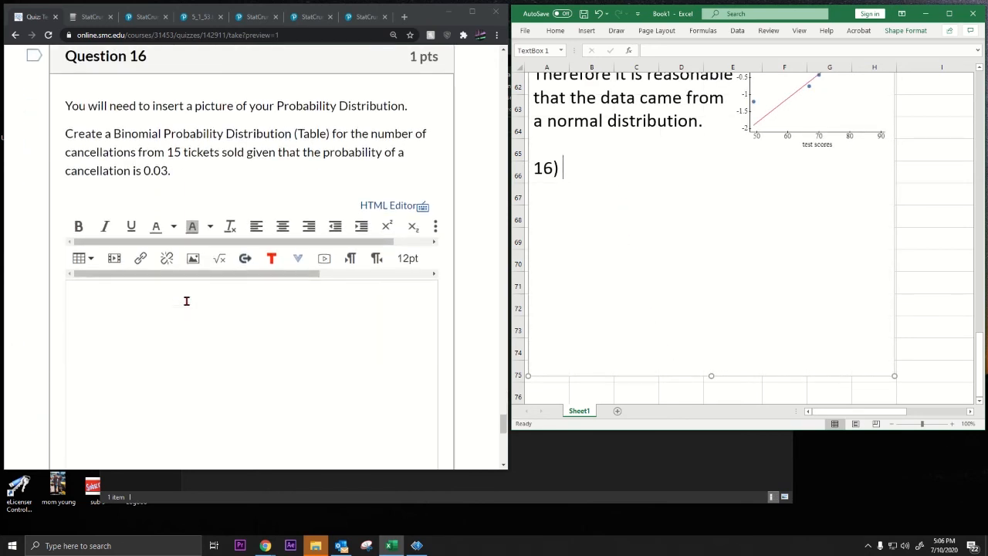
scroll(186, 301, up, 2)
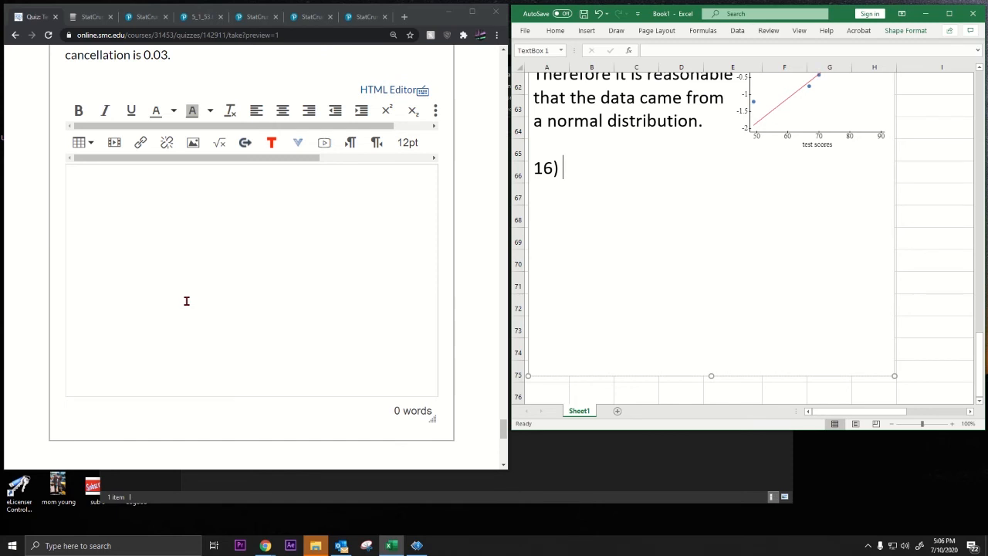
scroll(150, 212, up, 2)
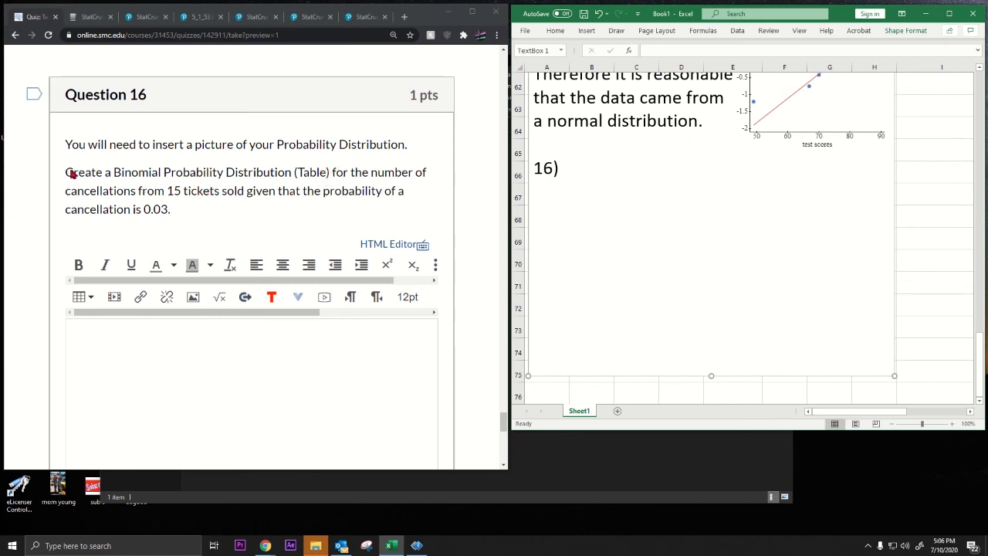
drag(162, 175, 181, 216)
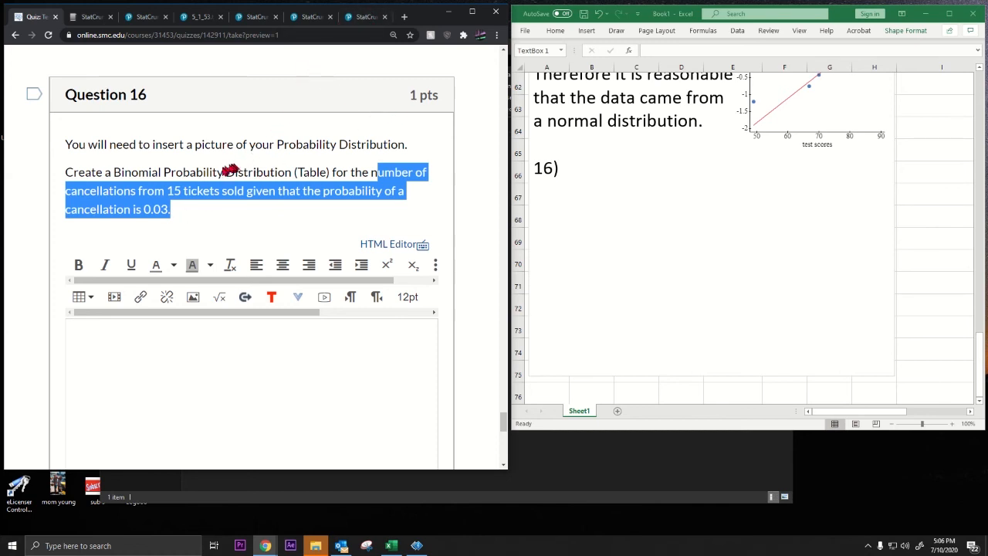
click(576, 168)
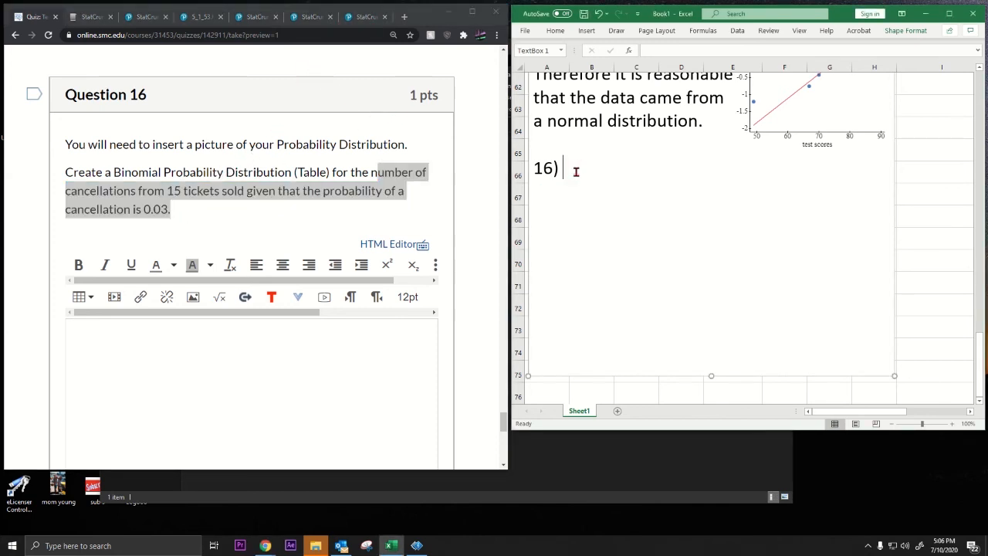
text(Binomial)
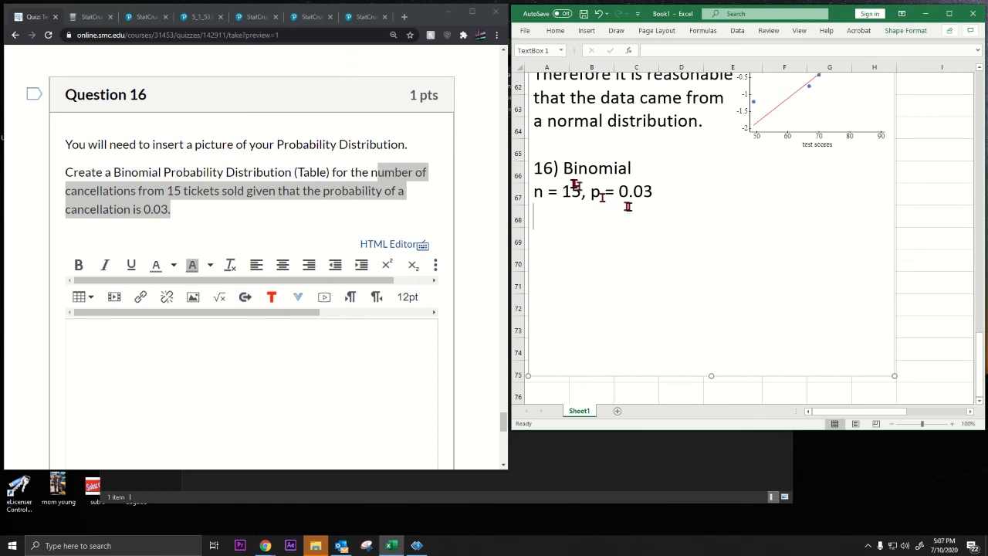
Step: Switch to StatCrunch, close the normal quantile plot and clear the test scores column
click(370, 17)
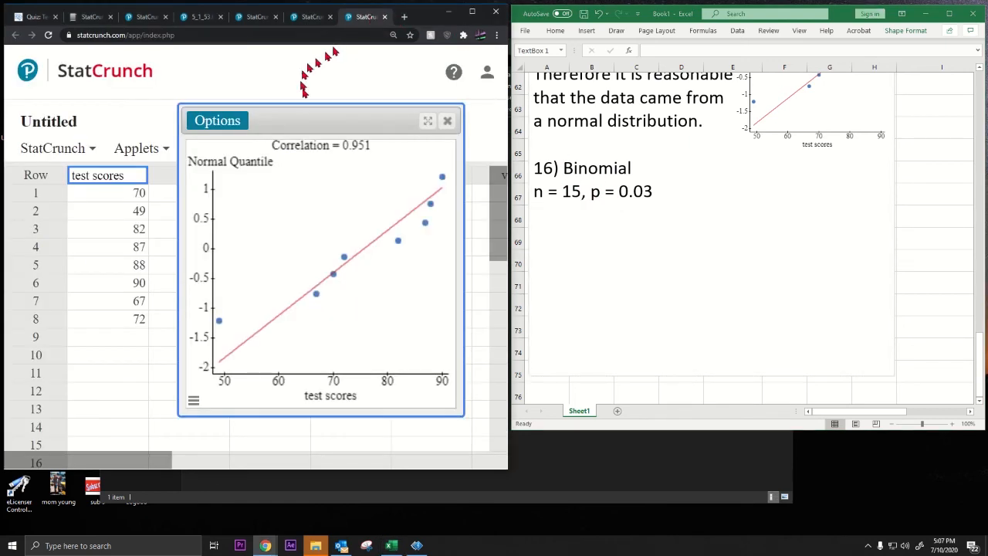
click(447, 121)
click(324, 151)
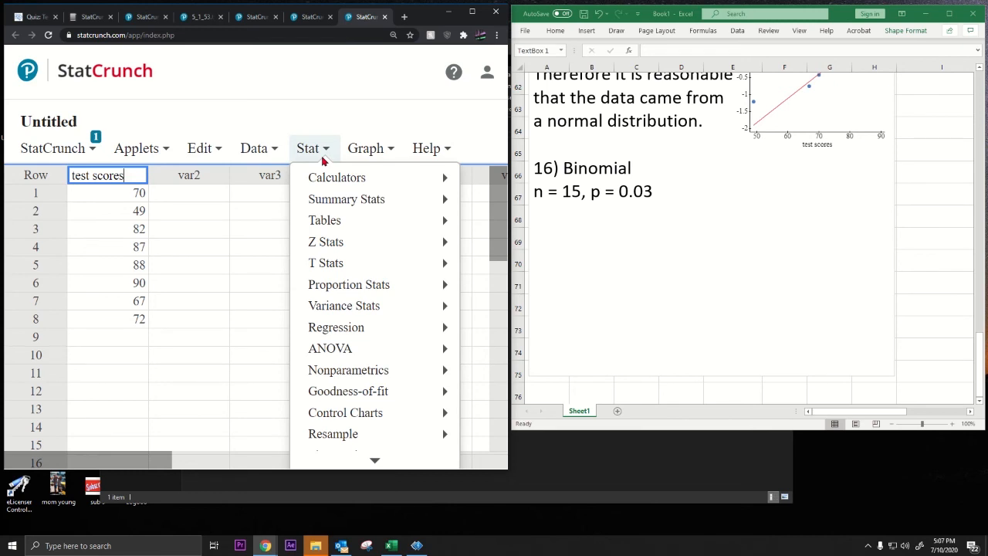
click(144, 177)
click(132, 208)
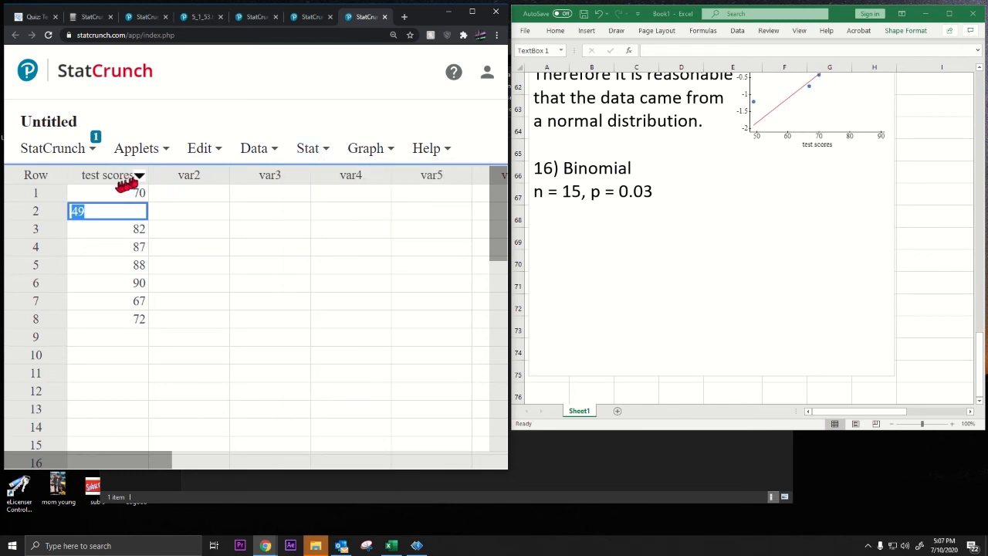
click(132, 178)
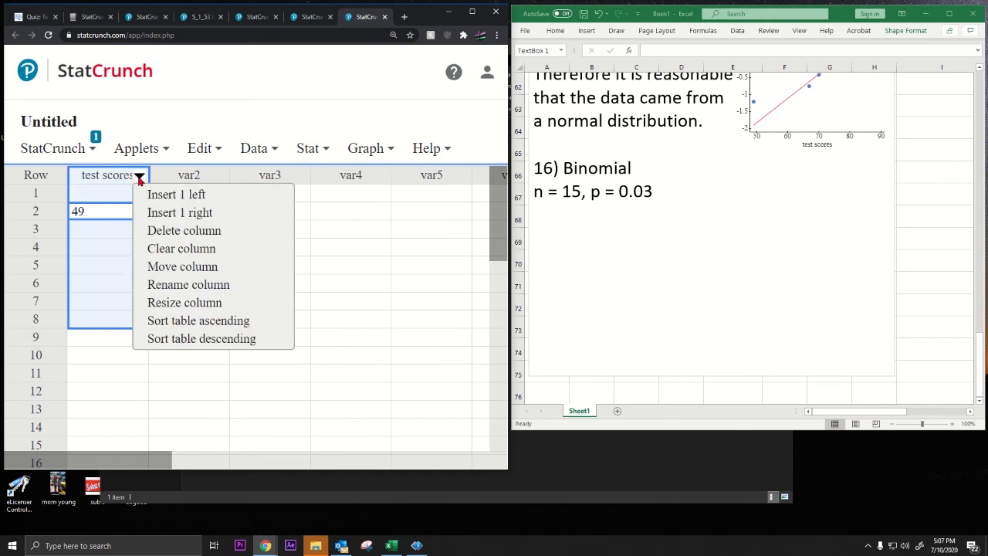
click(178, 245)
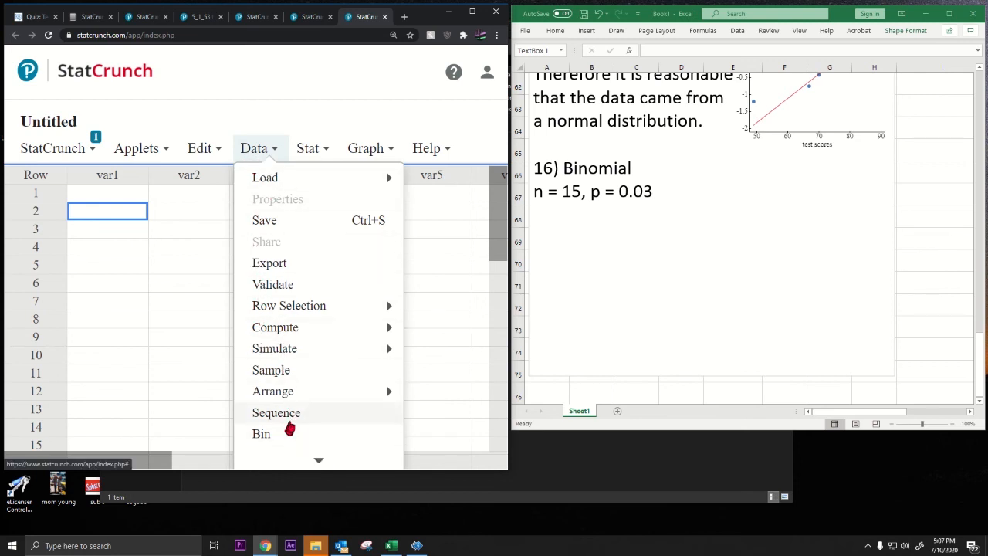
click(276, 413)
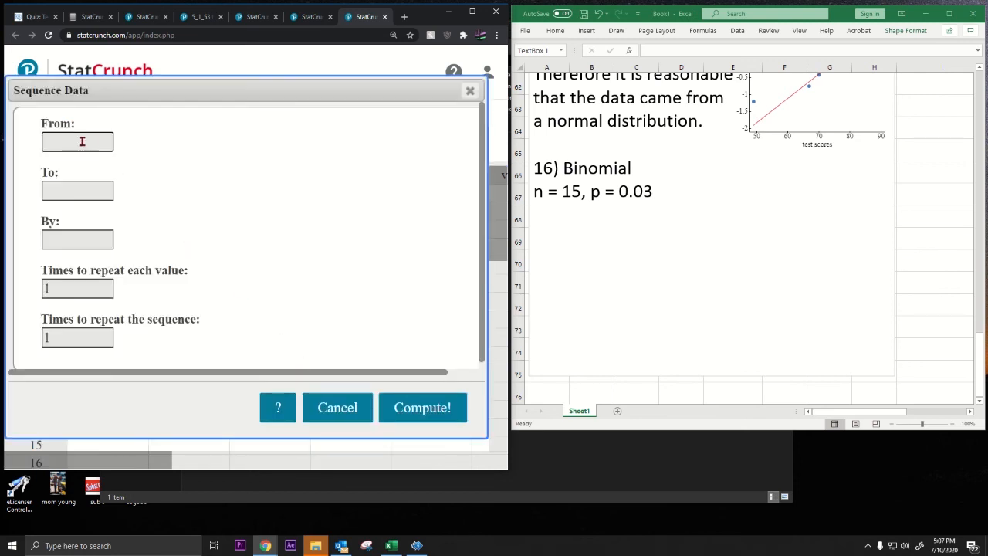
click(85, 193)
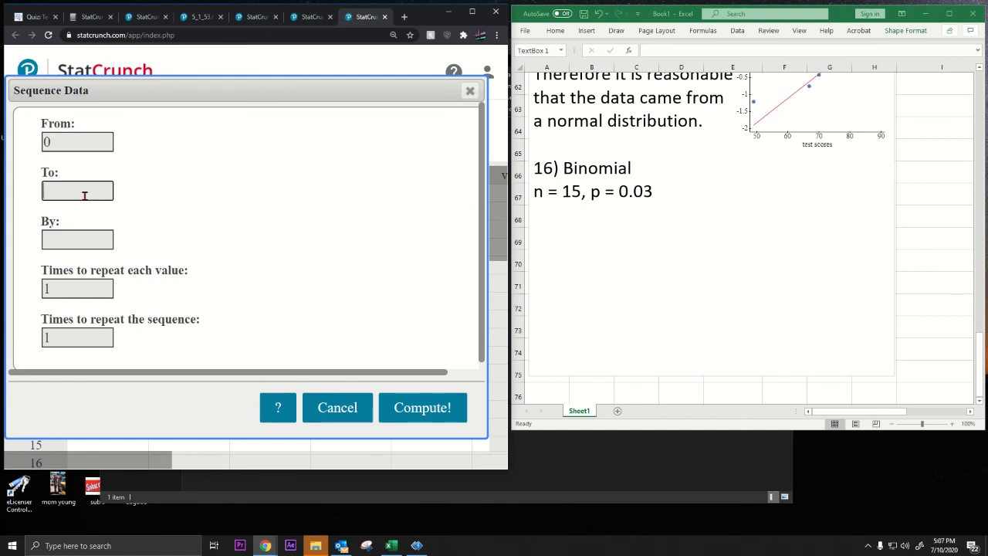
click(82, 238)
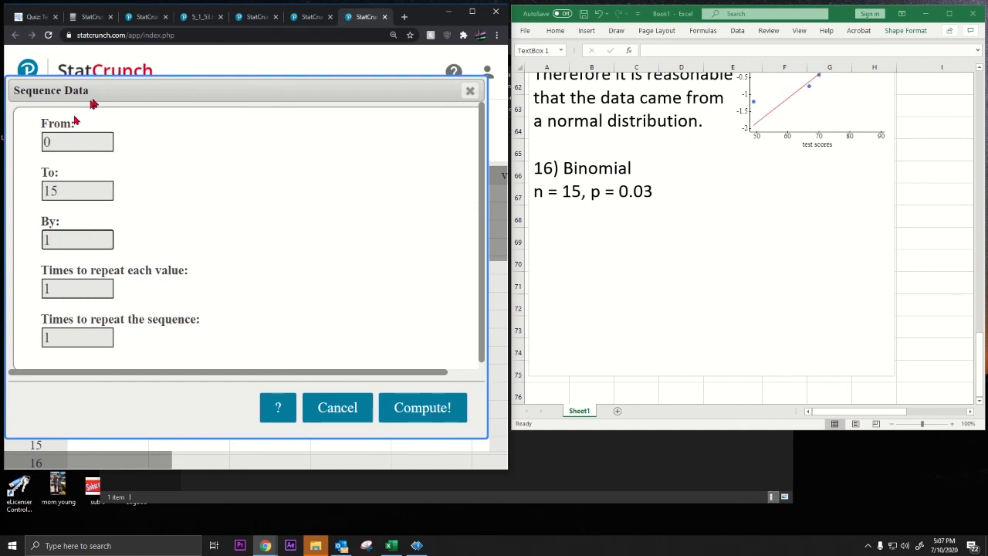
click(334, 405)
Step: Generate a Sequence data column from 0 to 15 by 1, with each value and the sequence repeated once
click(256, 148)
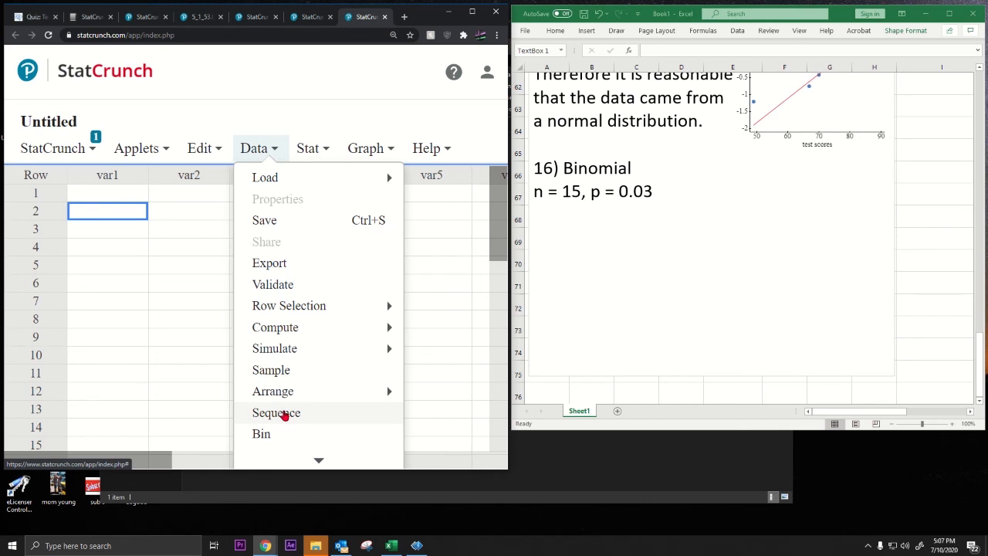
click(284, 413)
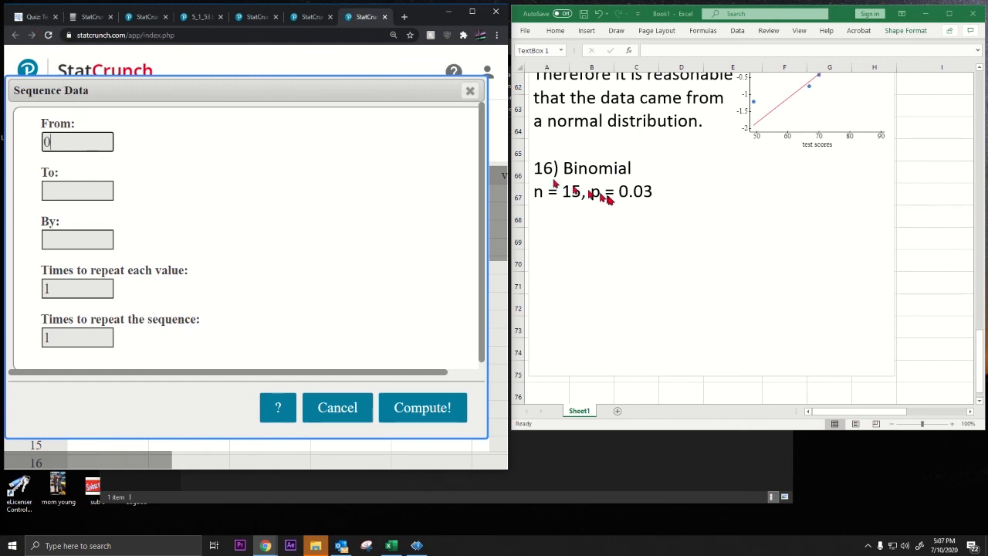
double_click(47, 142)
click(66, 187)
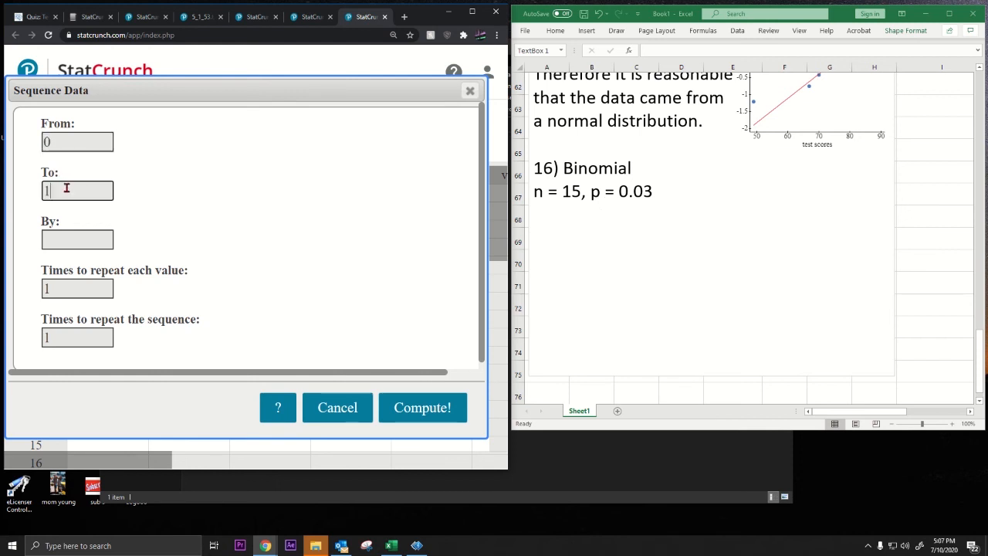
drag(80, 148, 40, 146)
drag(62, 194, 36, 192)
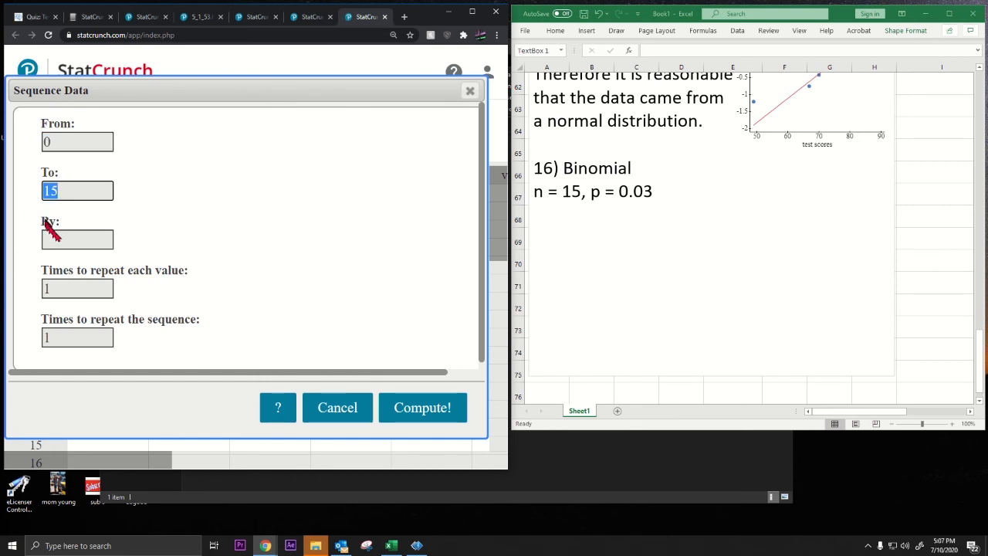
click(64, 240)
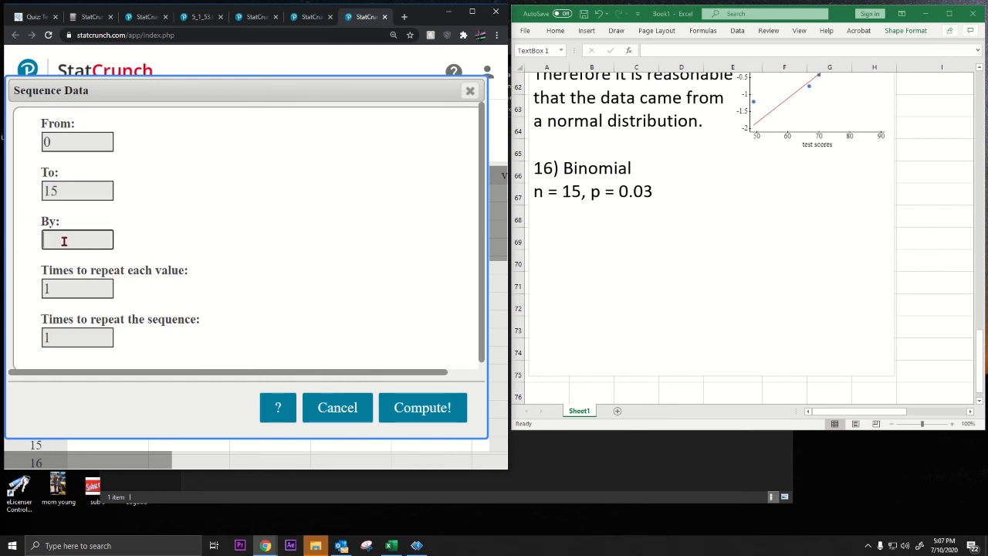
click(418, 418)
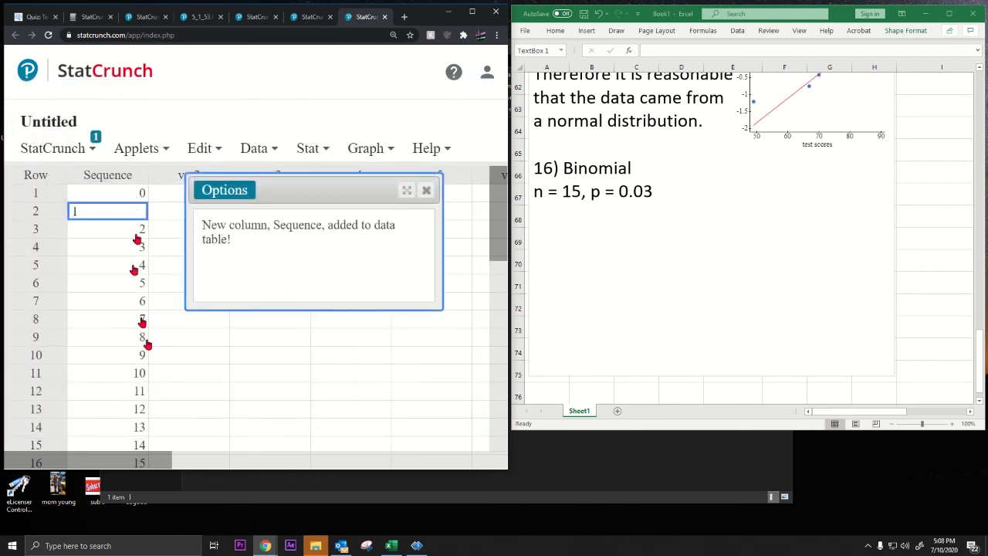
scroll(154, 375, down, 1)
scroll(136, 407, up, 1)
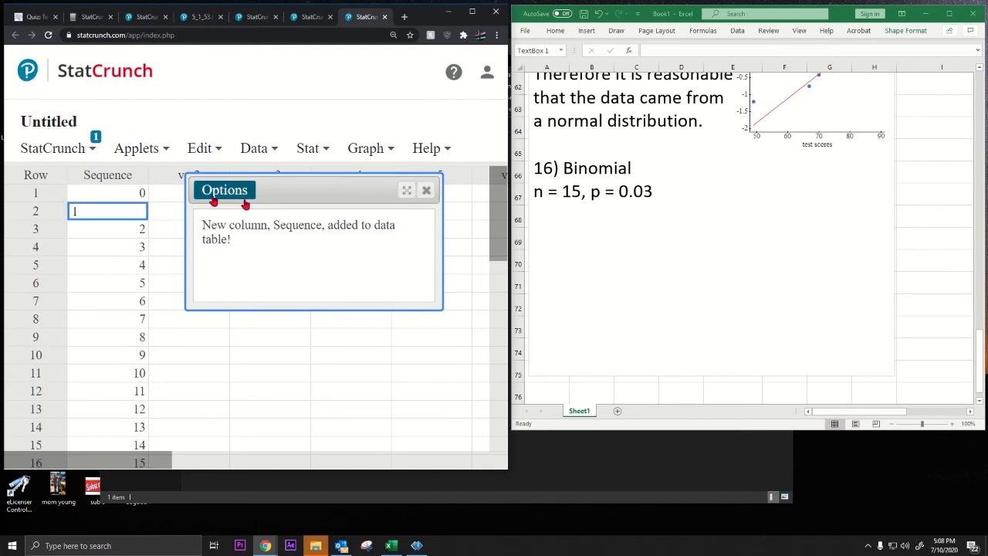
Step: Close the sequence result message, rename the var2 column "P(x)" and rename the Sequence column "x"
click(424, 193)
click(109, 154)
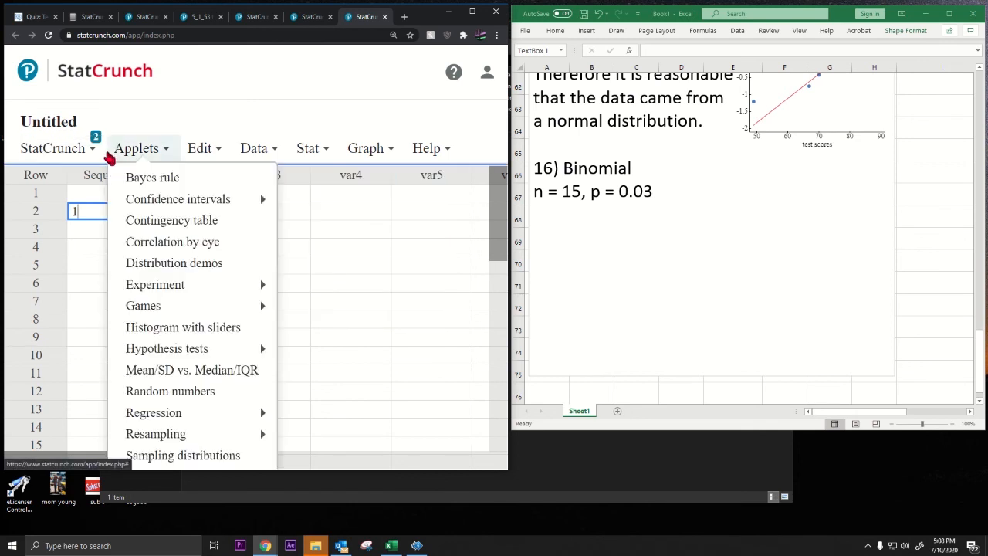
click(363, 262)
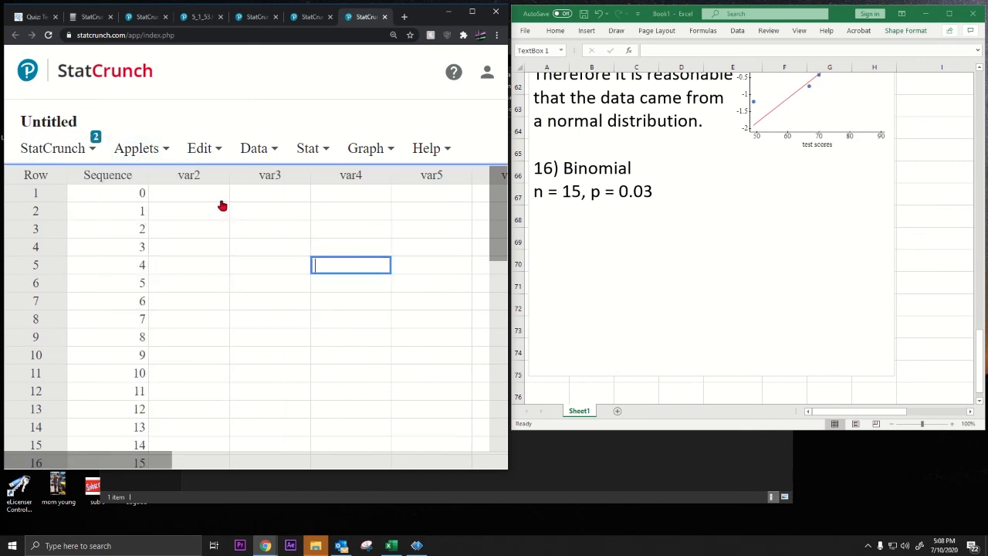
click(197, 176)
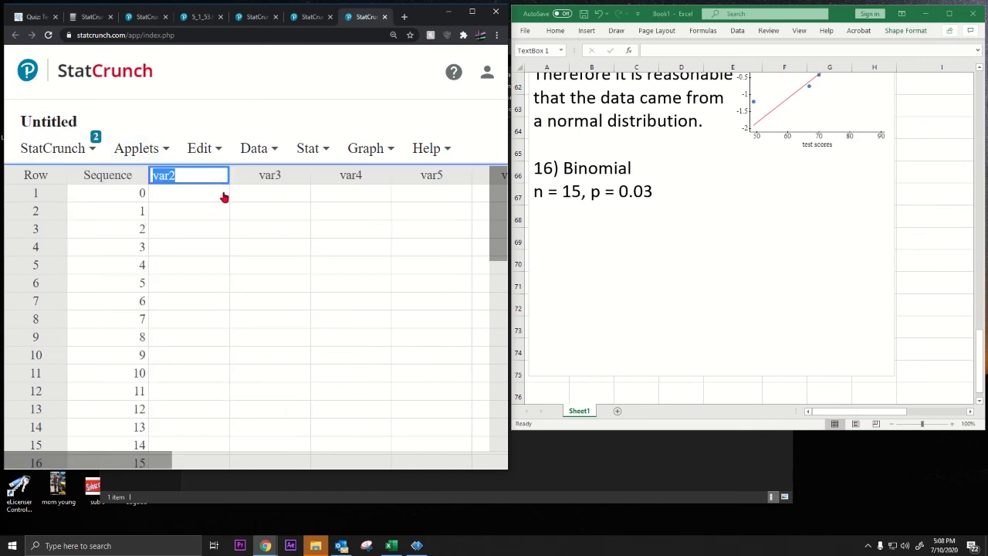
text(P(x))
click(108, 175)
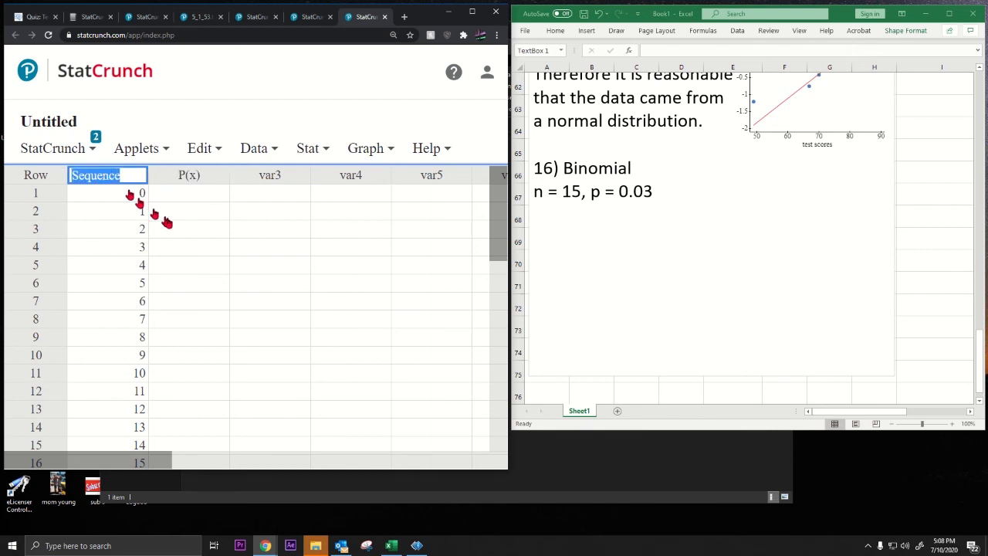
text(x)
click(235, 229)
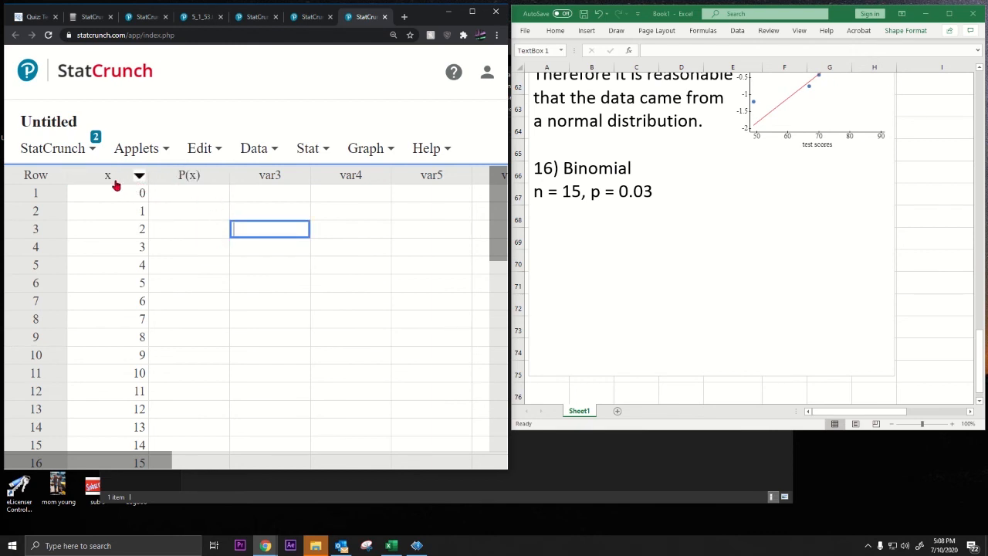
Step: Start a Compute Expression on the data and resize its dialog to uncover the x and P(x) column headings
click(186, 177)
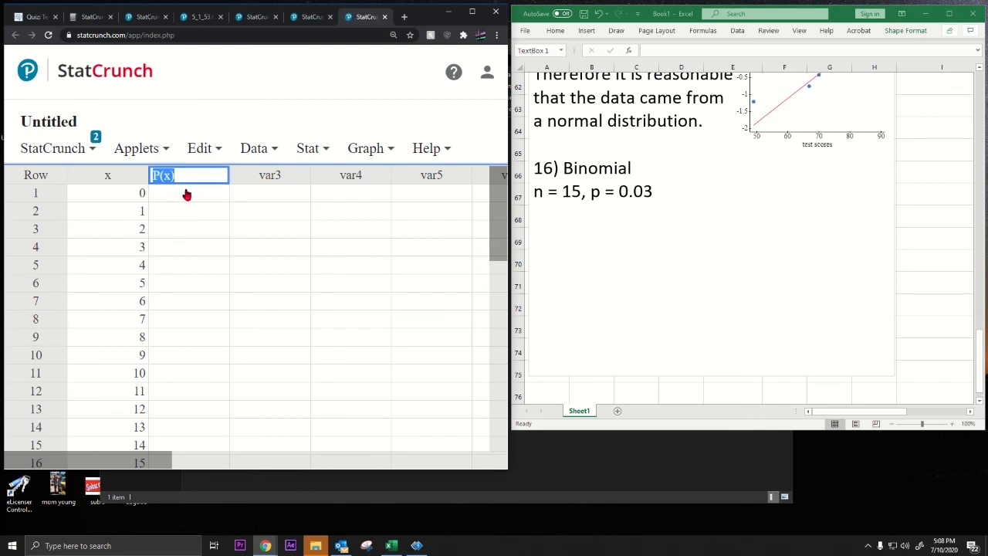
scroll(167, 198, down, 1)
scroll(168, 199, up, 1)
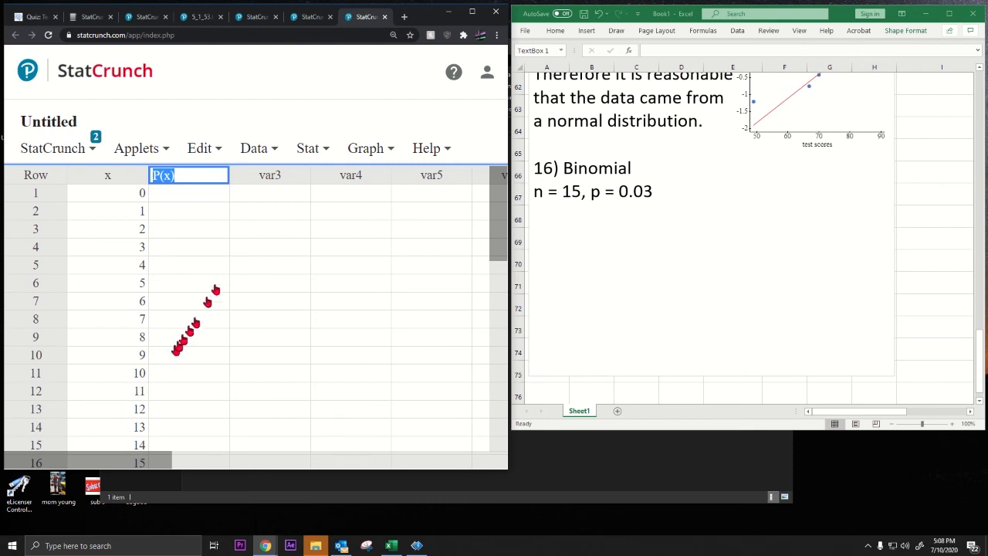
click(318, 150)
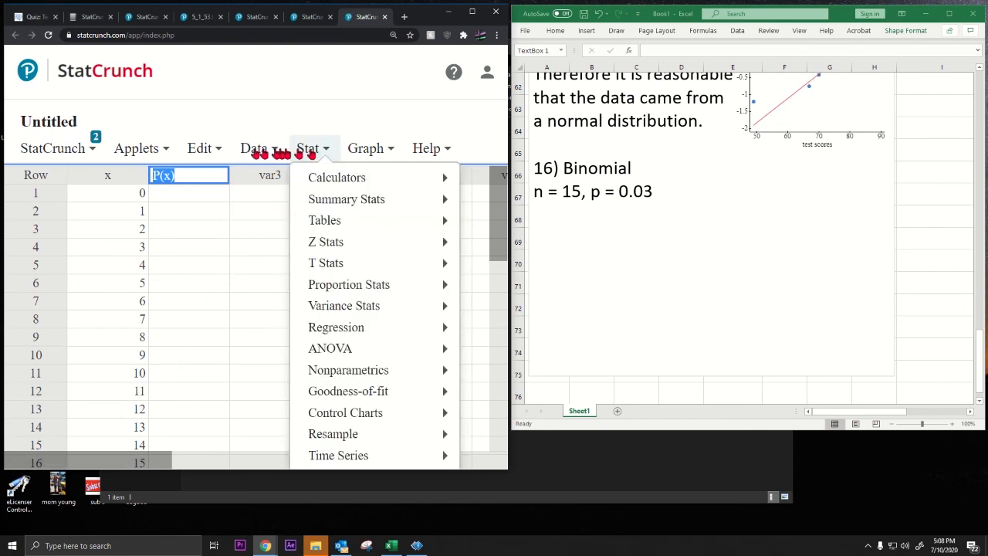
click(252, 150)
mouse_move(265, 339)
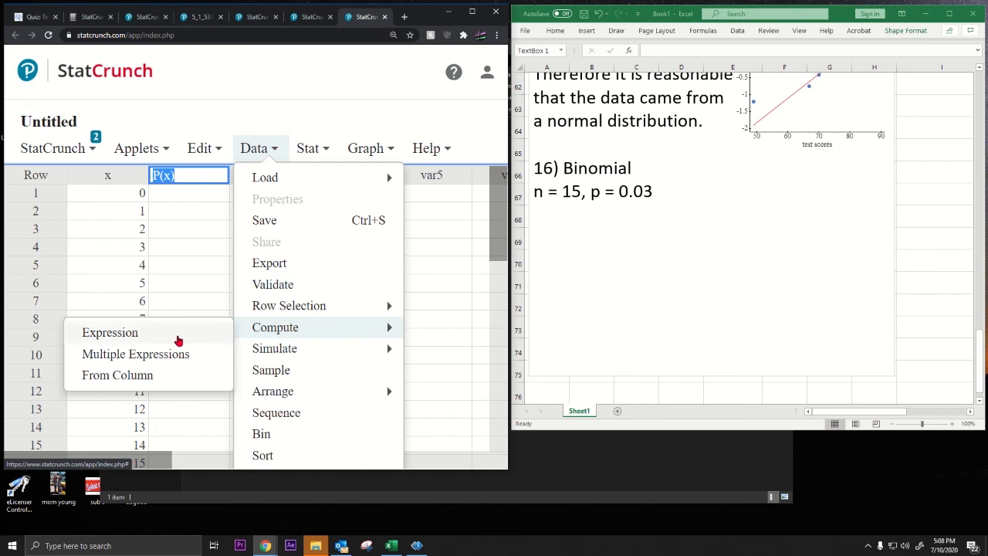
click(109, 333)
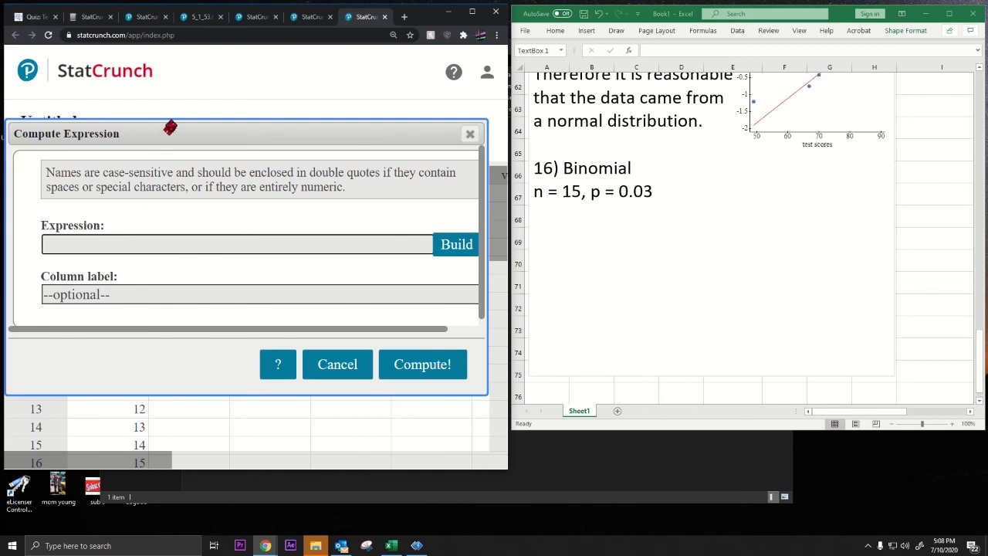
drag(171, 120, 206, 201)
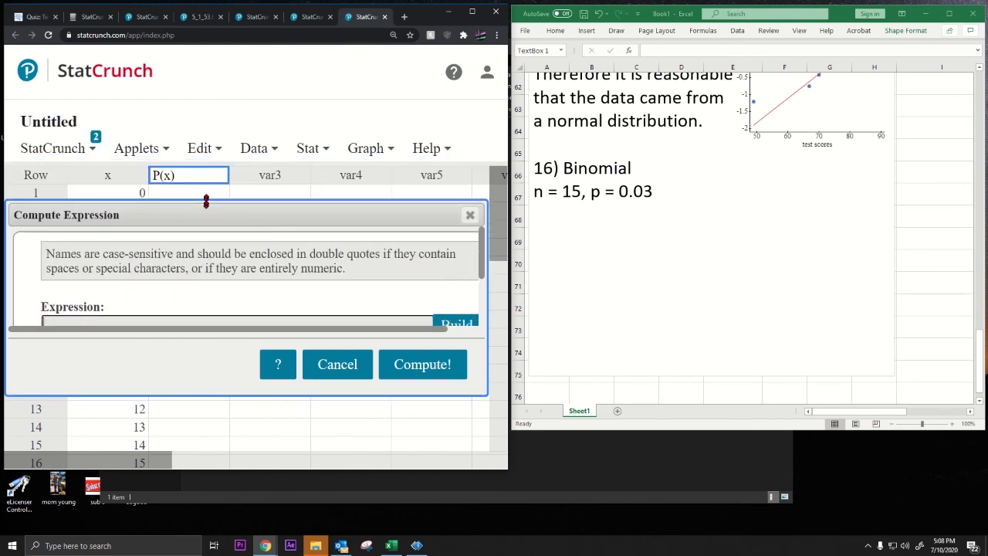
drag(223, 393, 223, 463)
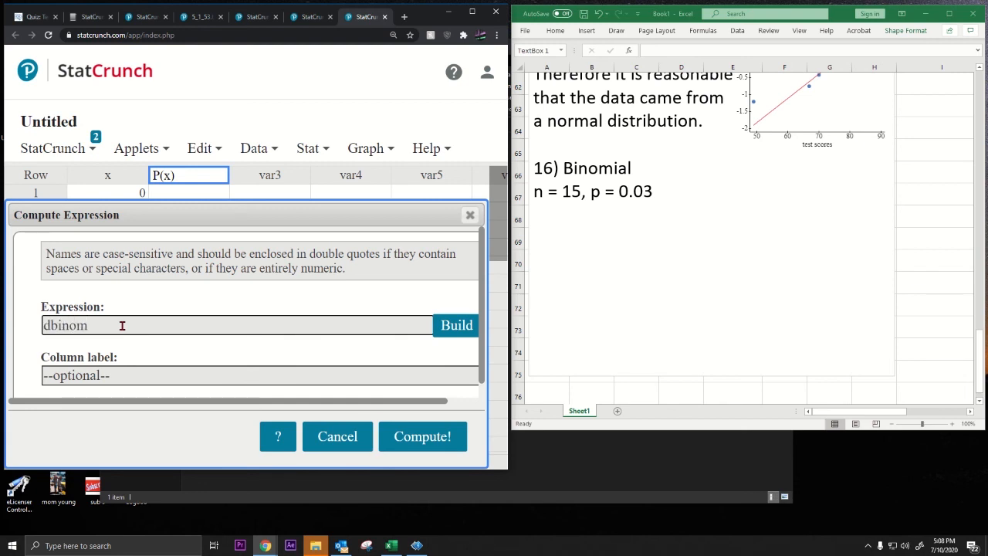
Step: Open the expression builder and insert the dbinom function into the empty expression
click(446, 327)
text(d)
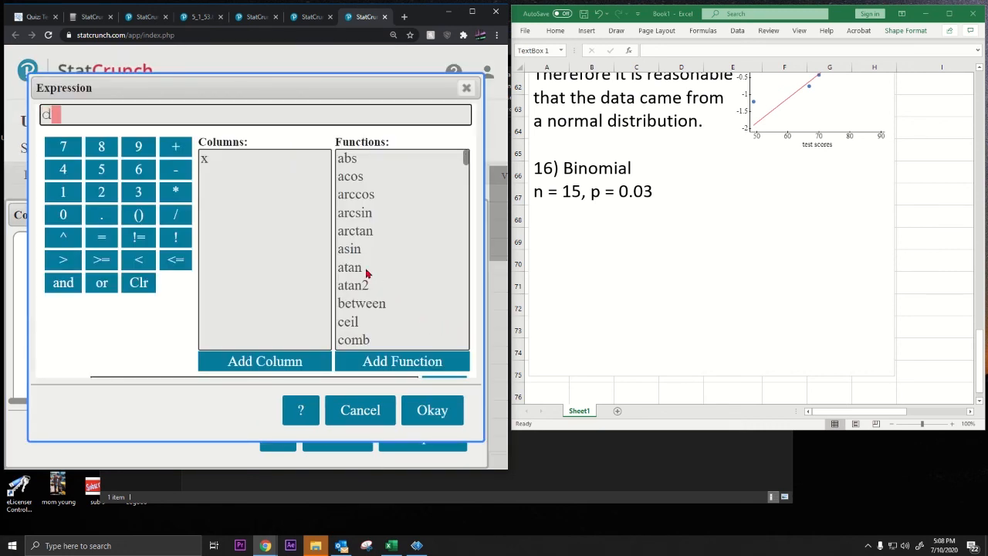
click(361, 234)
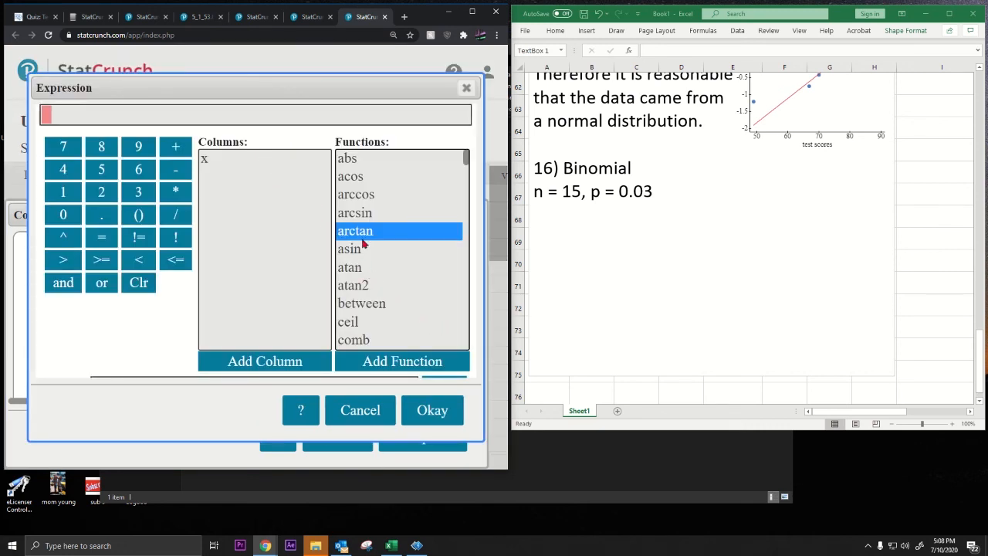
text(d)
scroll(343, 266, down, 3)
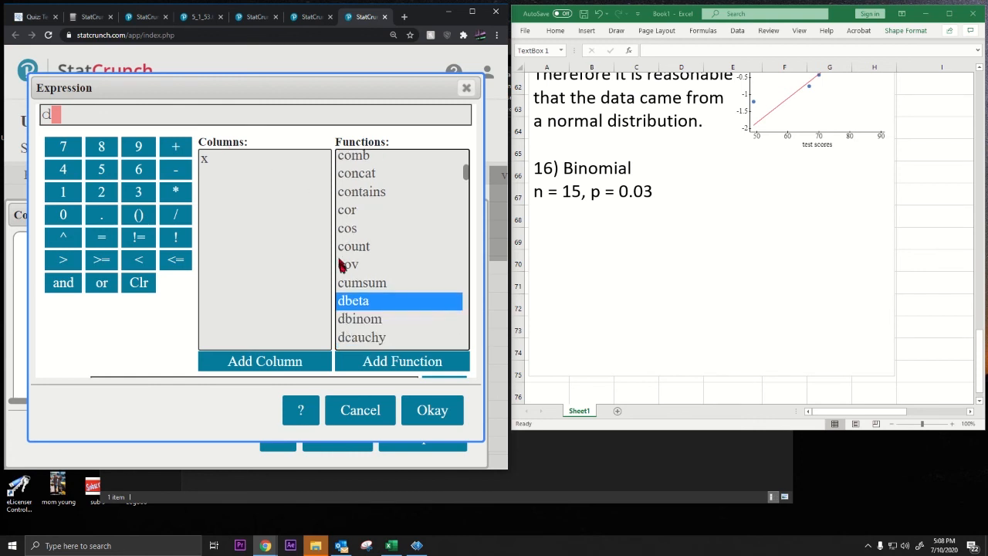
click(362, 256)
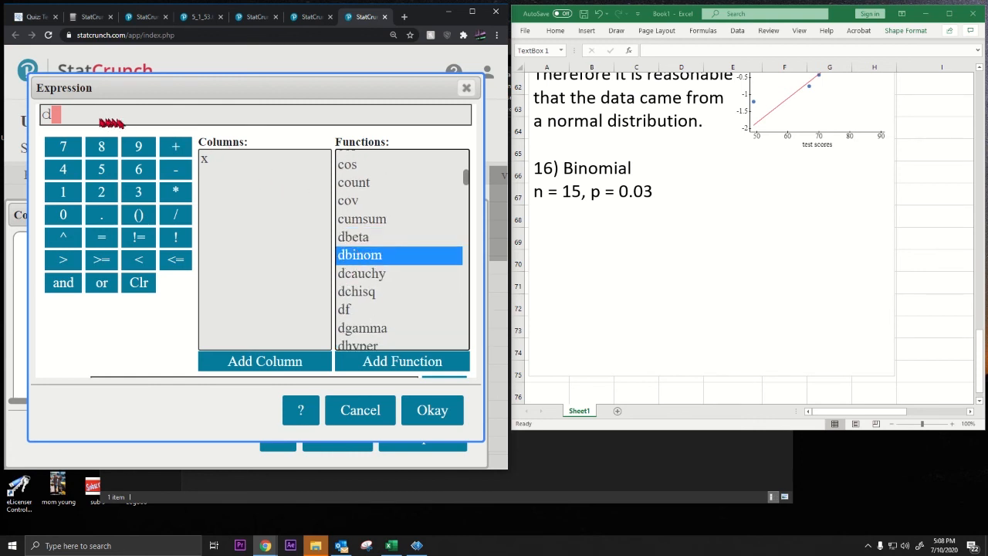
click(72, 116)
key(BackSpace)
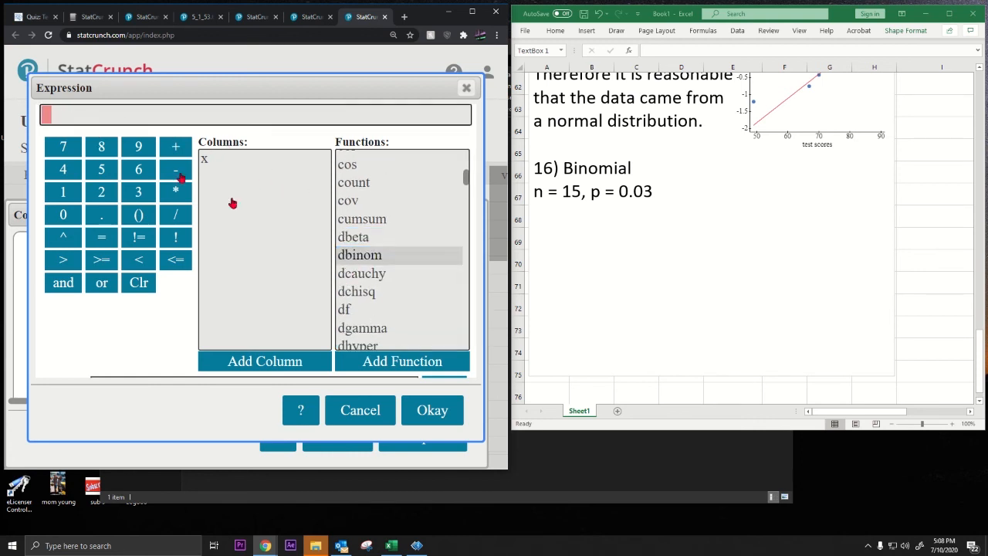
double_click(359, 260)
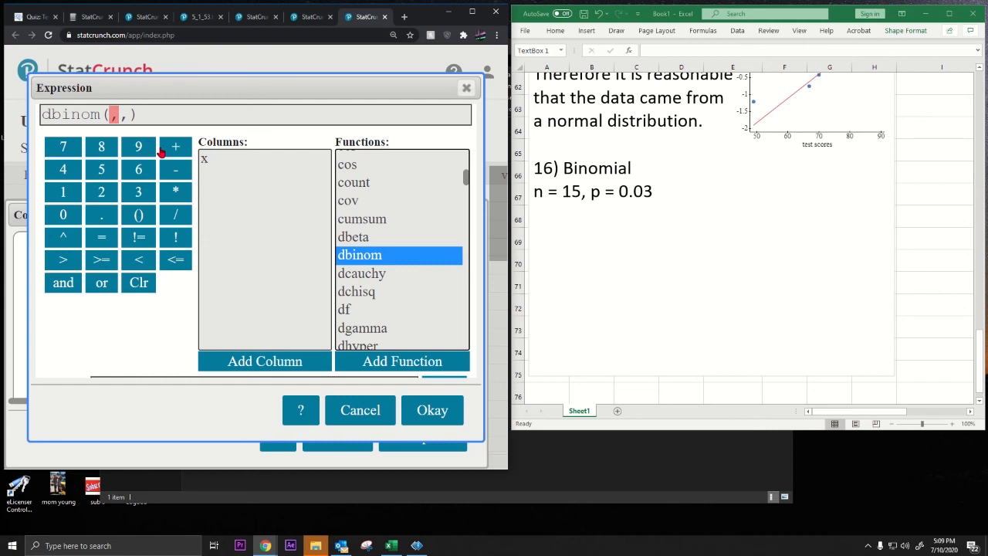
Step: Search Google for "dbinom statcrunch" in a new browser tab and read the function's argument order in the StatCrunch Help result
click(403, 17)
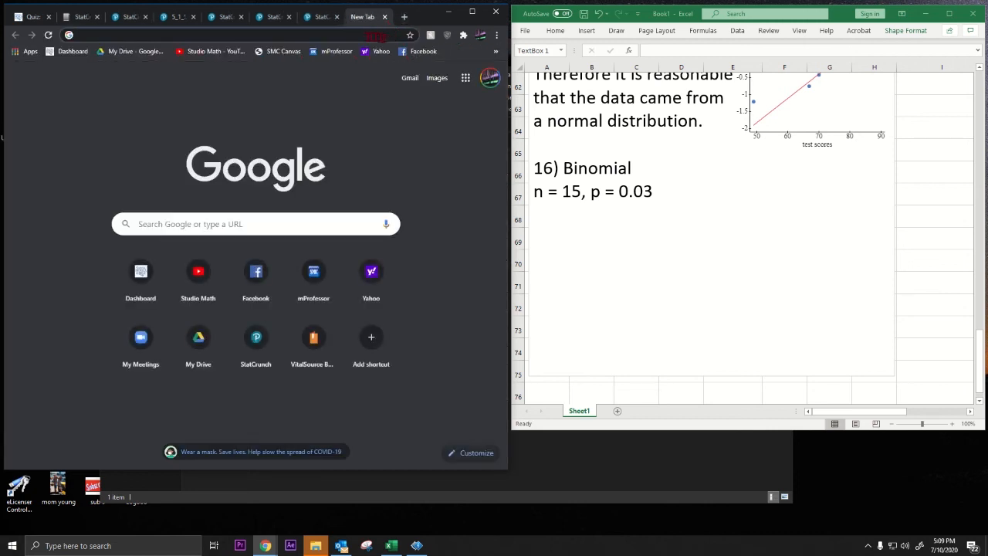
text(dbinom)
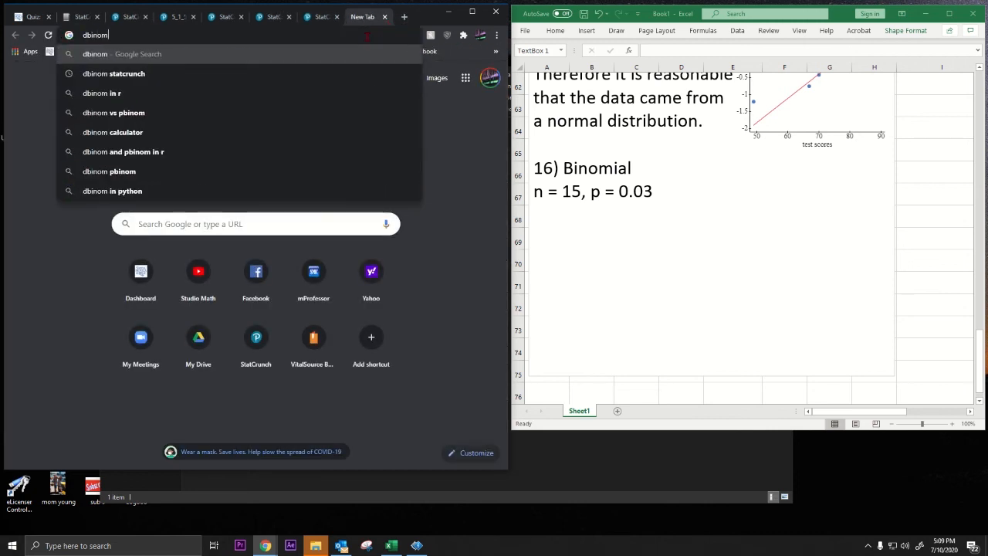
text( statcrunch)
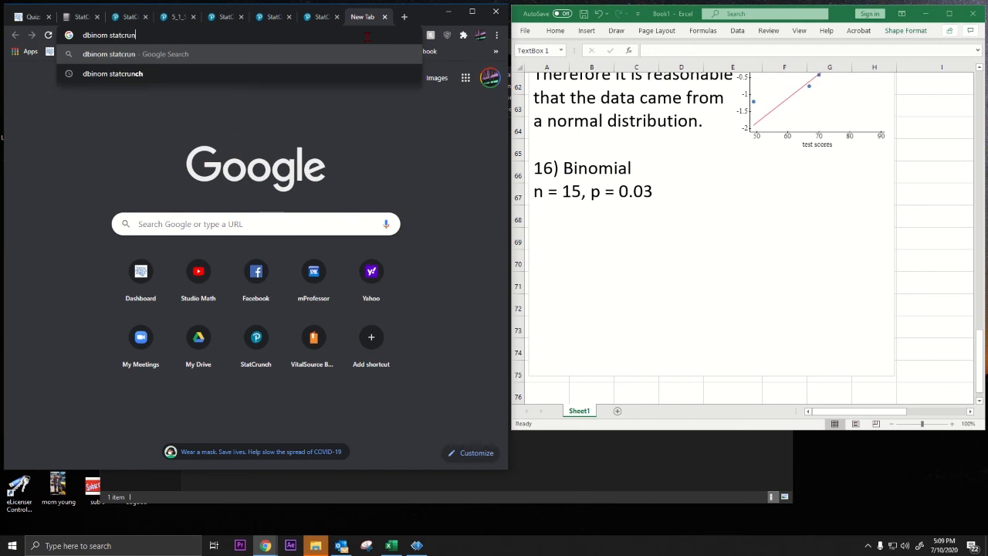
key(Return)
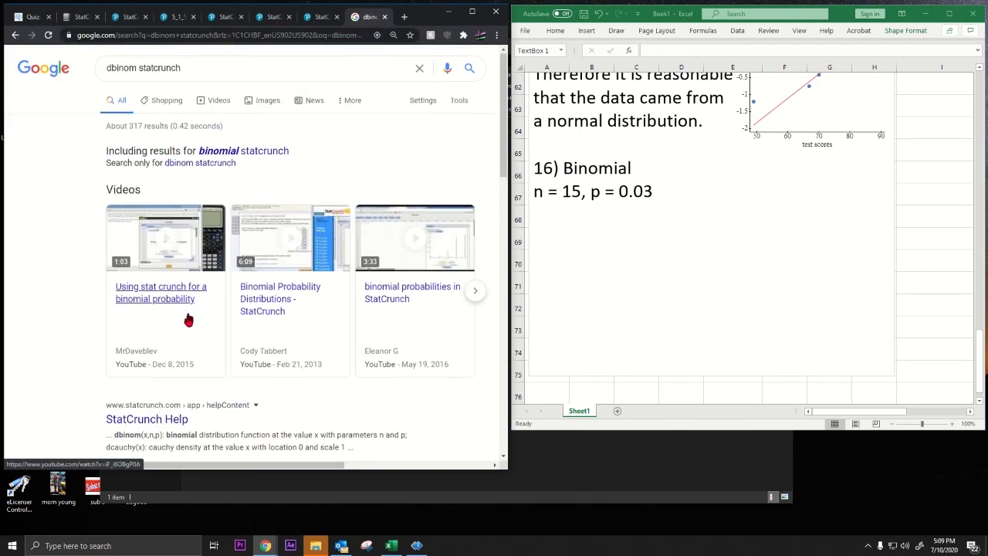
scroll(158, 317, down, 3)
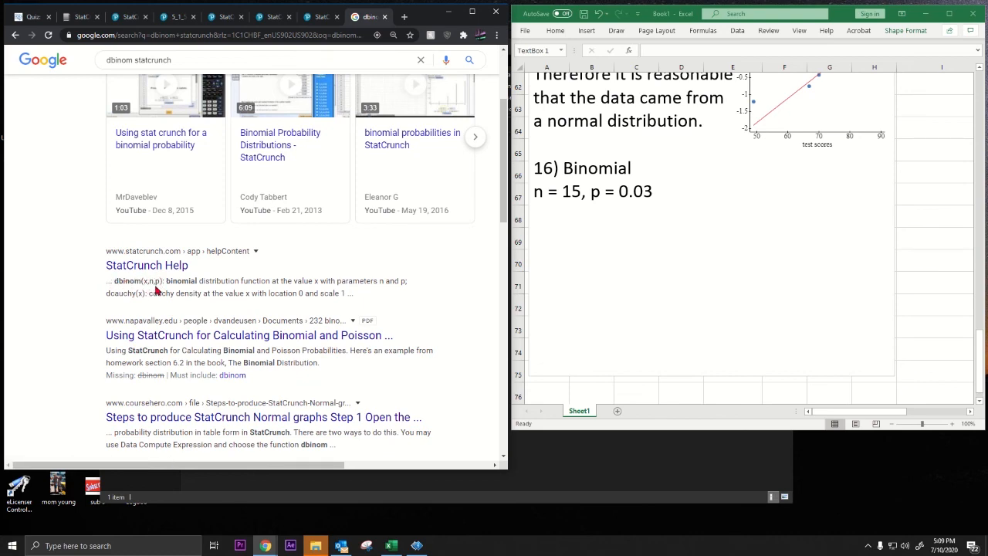
key(ctrl+plus)
key(ctrl+plus)
key(ctrl+plus)
key(ctrl+plus)
key(ctrl+plus)
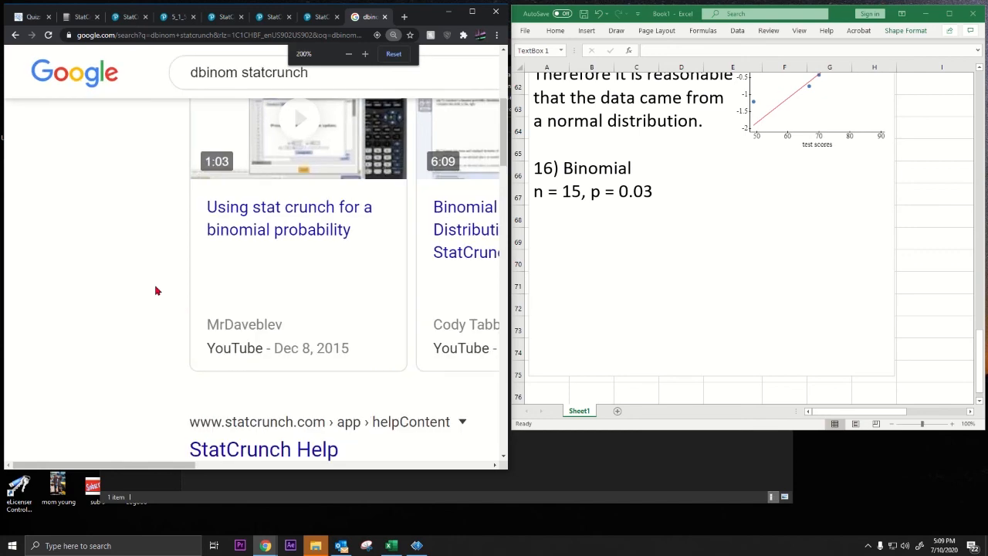
scroll(155, 290, down, 3)
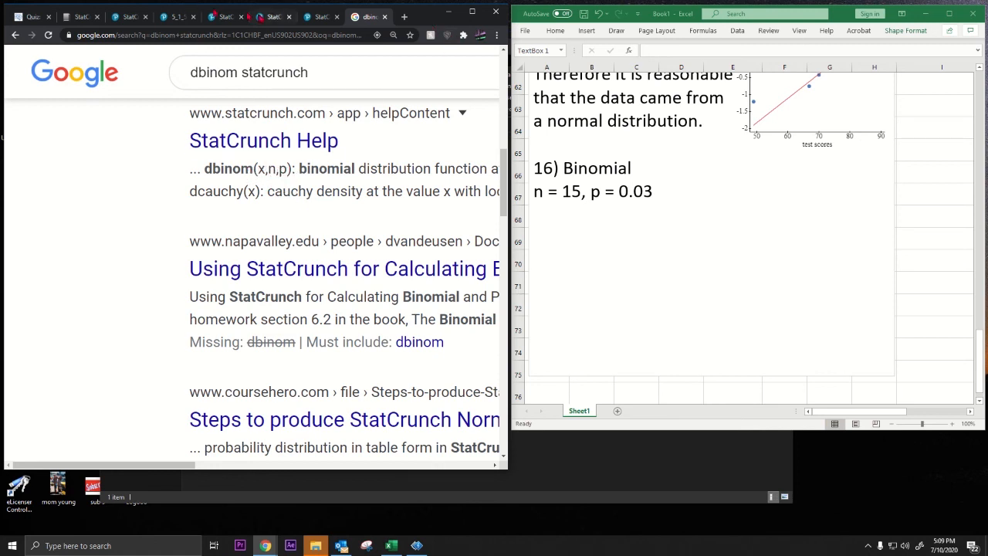
Step: Return to the StatCrunch expression builder and insert the x column as the first dbinom argument
click(318, 16)
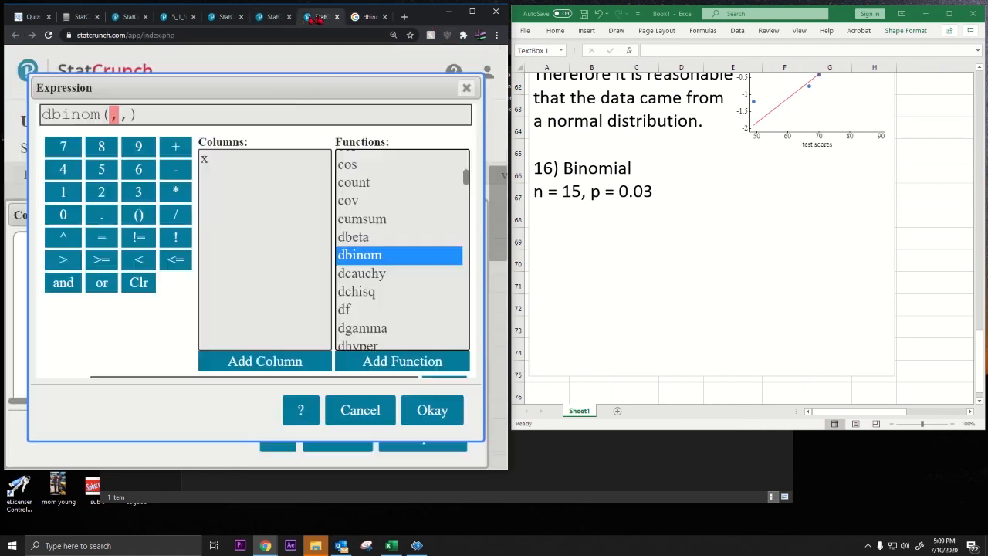
double_click(216, 161)
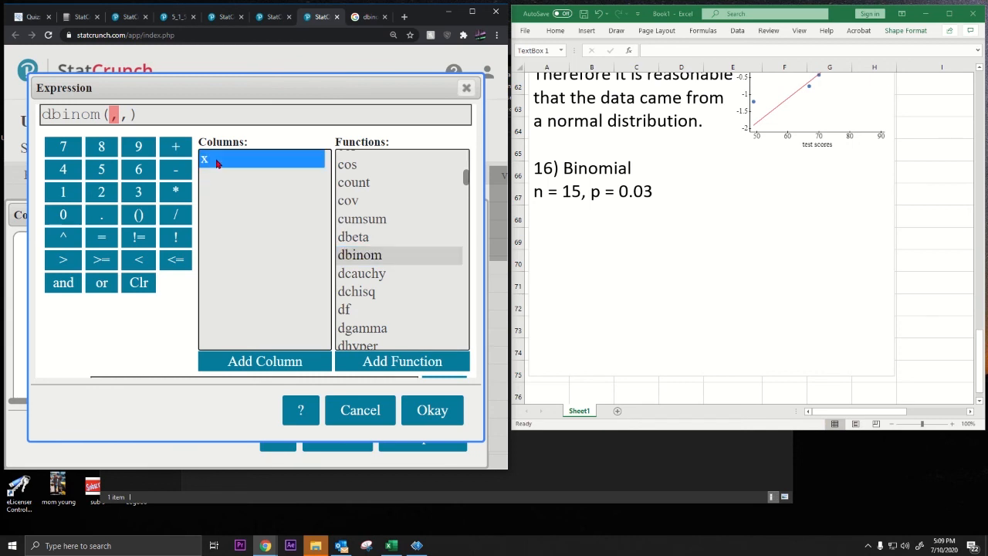
click(131, 116)
key(Left)
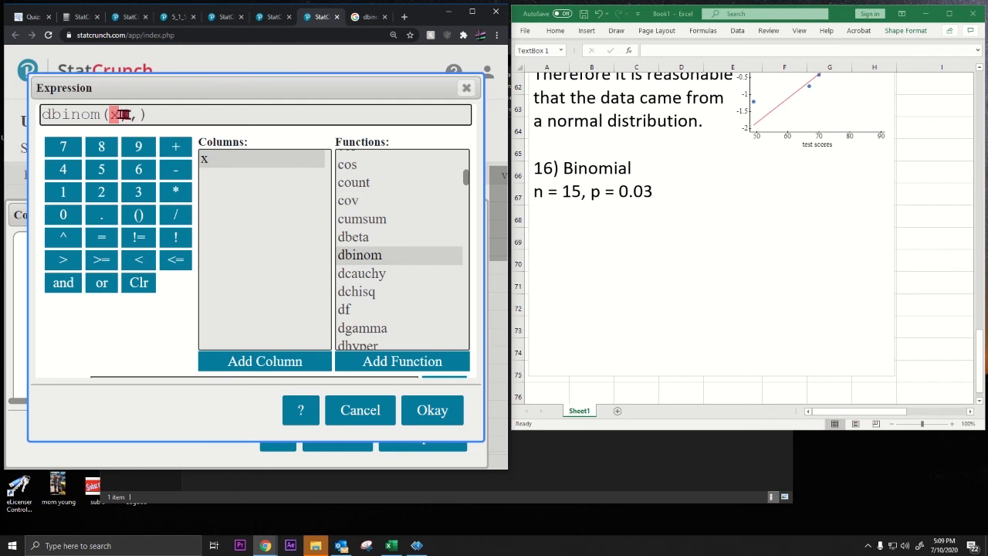
Step: Complete the expression as dbinom(x,15,.03), accept it, and close the Compute Expression dialog without computing
double_click(125, 114)
text(15)
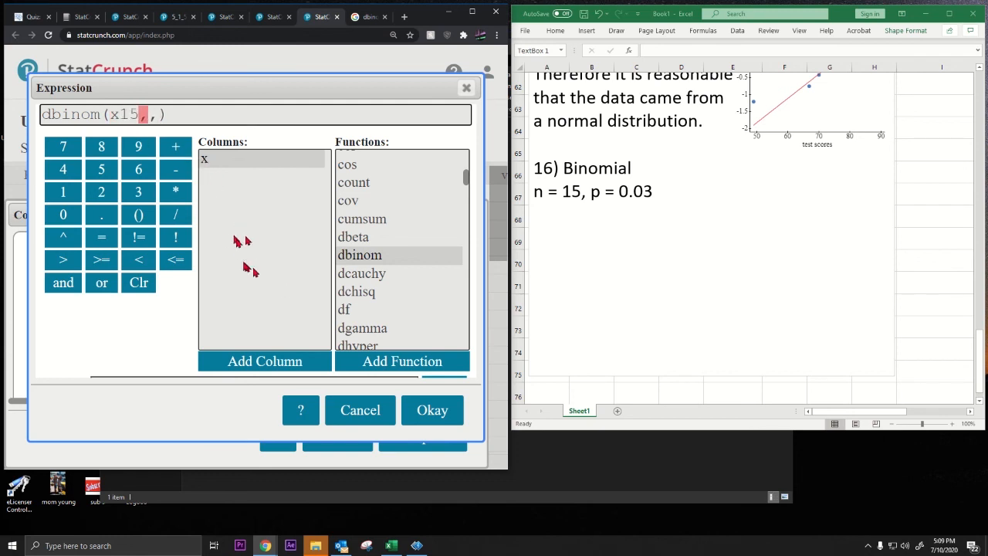
key(BackSpace)
key(BackSpace)
key(Right)
text(15)
key(Right)
text(.03)
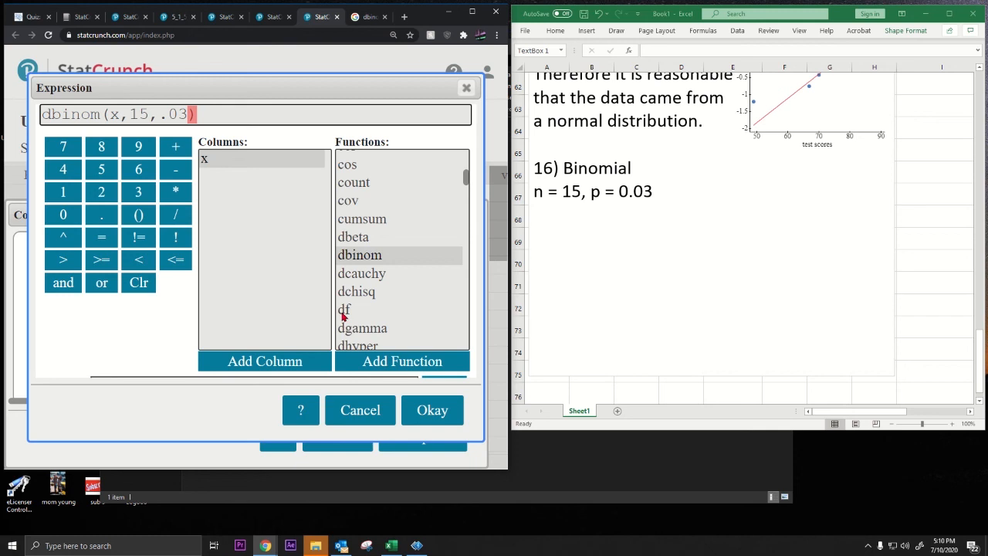
click(421, 409)
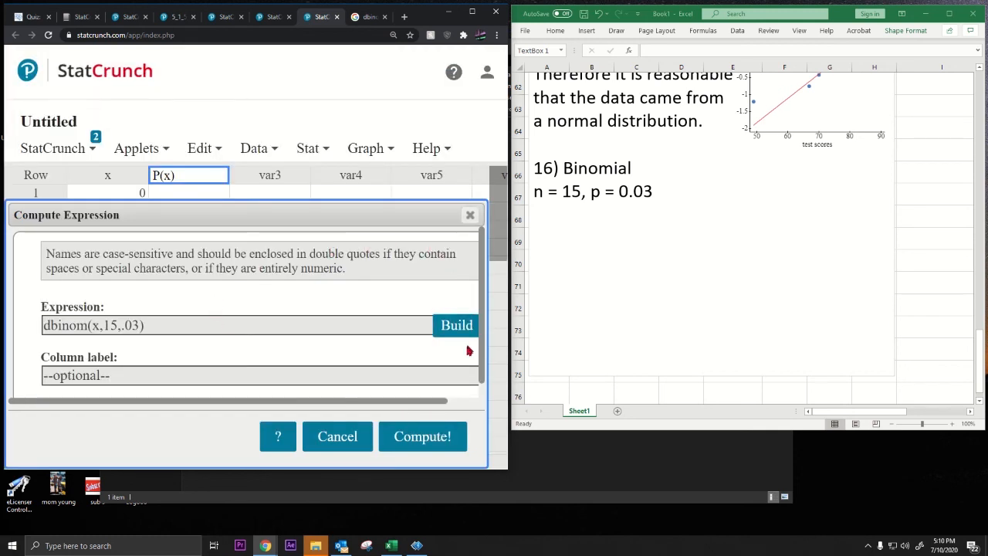
click(469, 216)
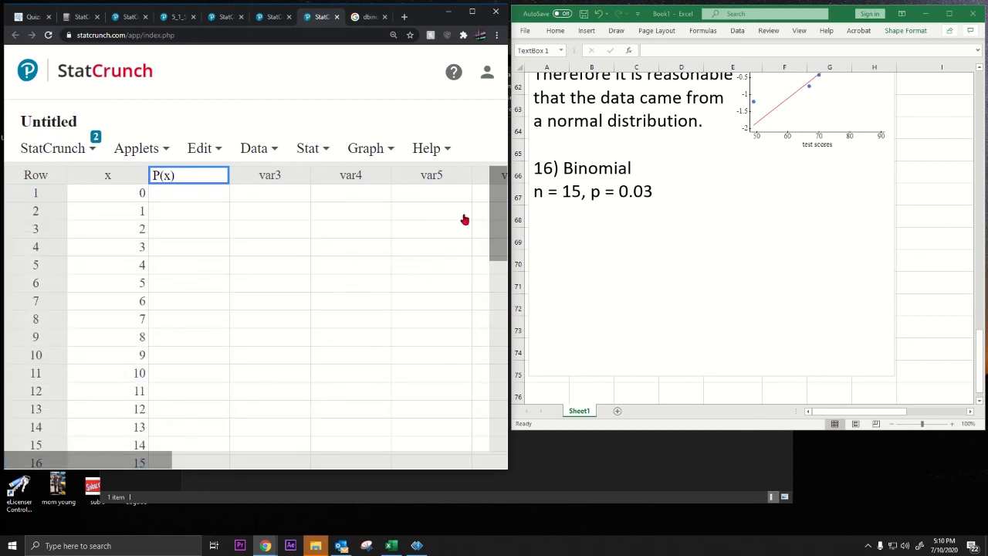
Step: Reopen the hidden result for the sequence data from 0 to 15 by 1, check it and close it
click(90, 150)
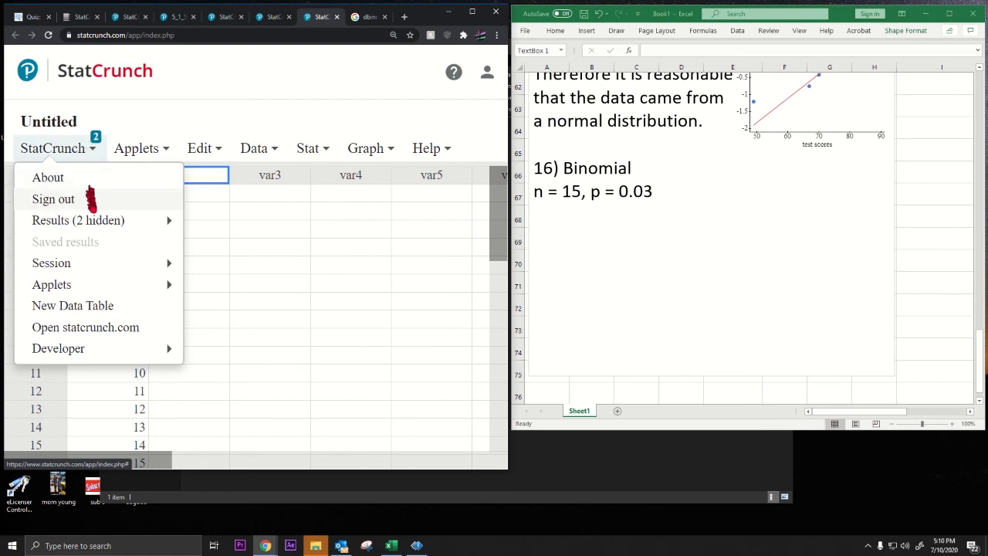
mouse_move(96, 222)
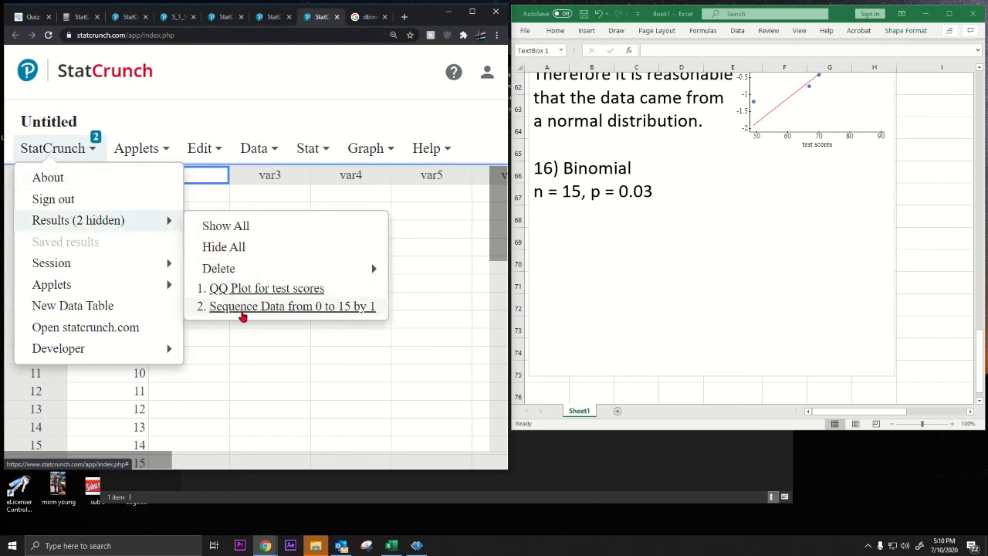
click(242, 308)
click(426, 191)
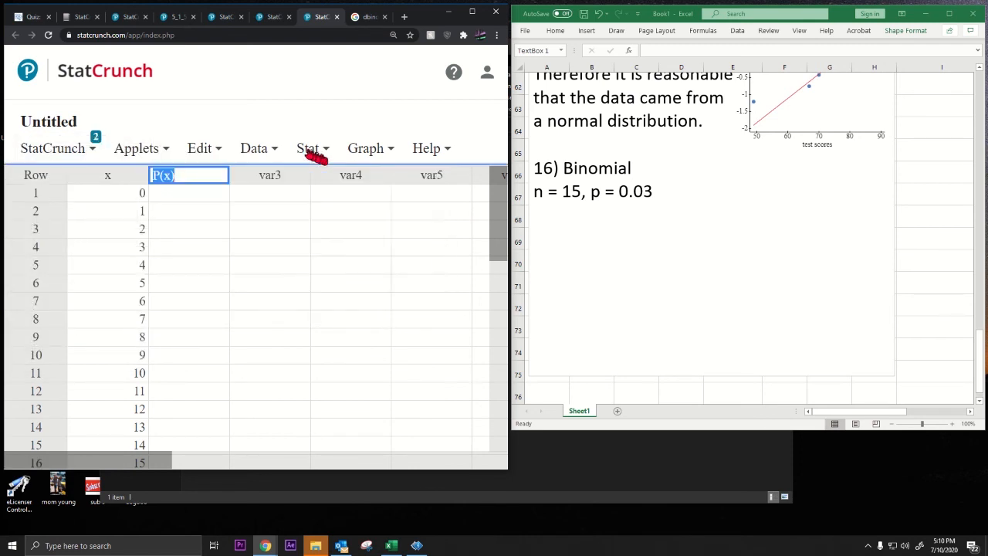
Step: Compute the expression dbinom(x,15,0.03) into a new data table column and close the result message
click(261, 150)
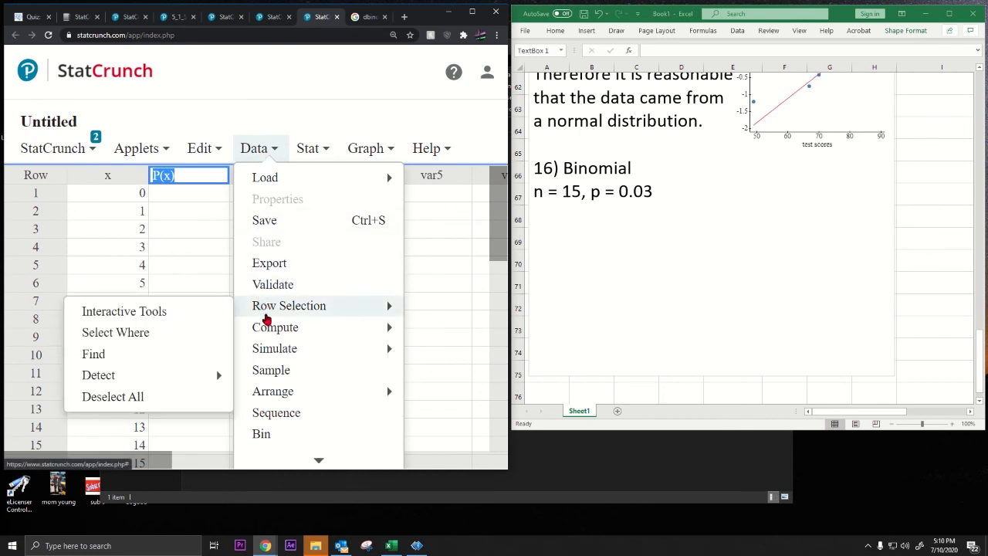
mouse_move(267, 331)
click(162, 334)
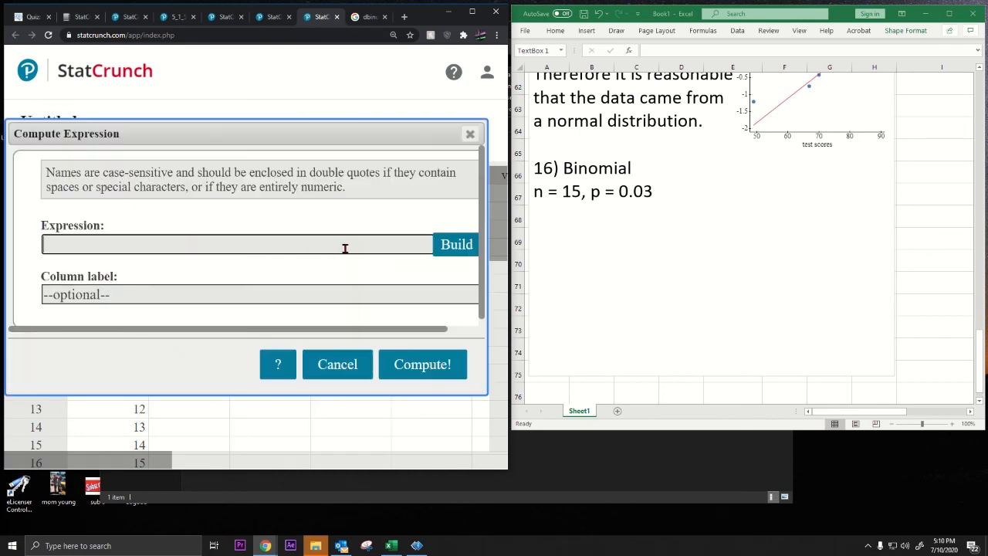
text(dbinom(x,15,0.03)
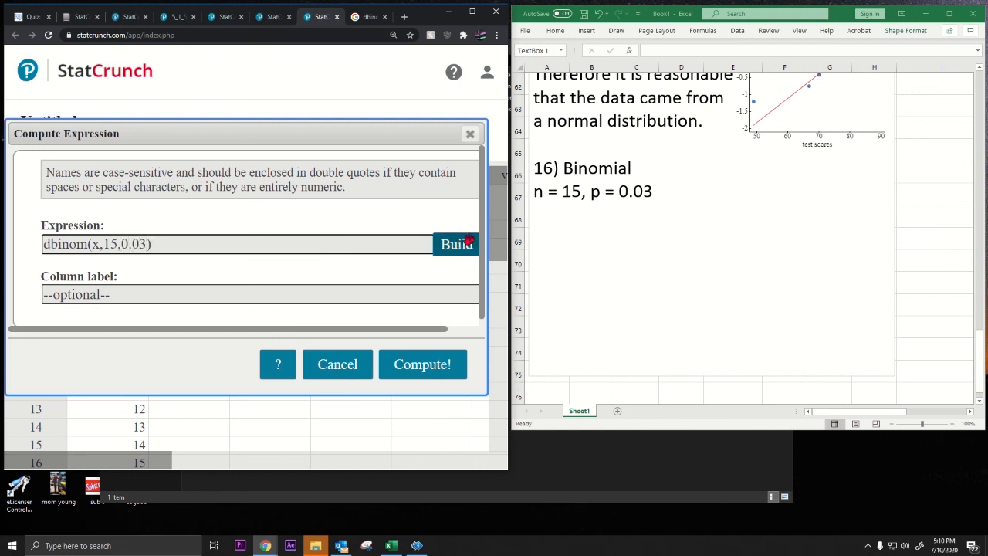
click(453, 245)
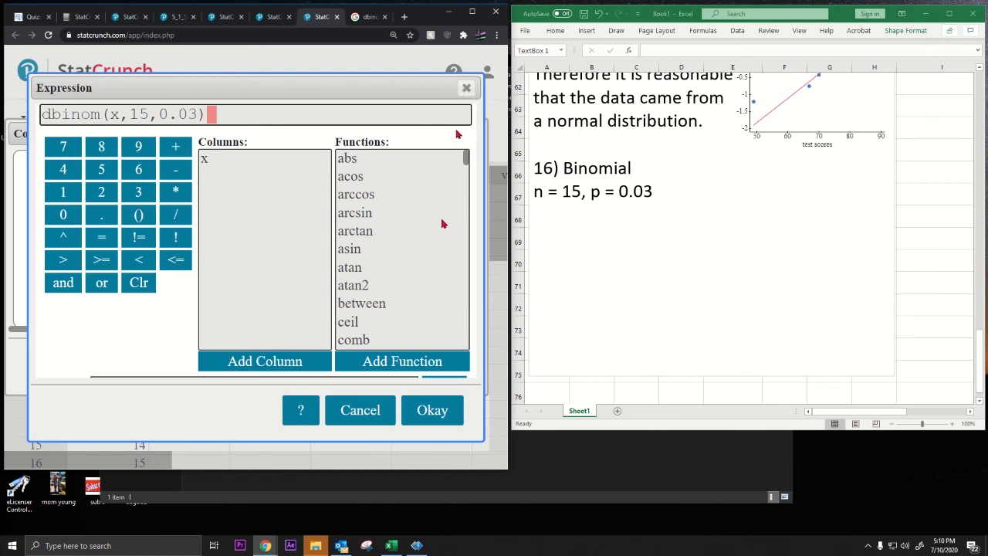
click(428, 409)
click(411, 377)
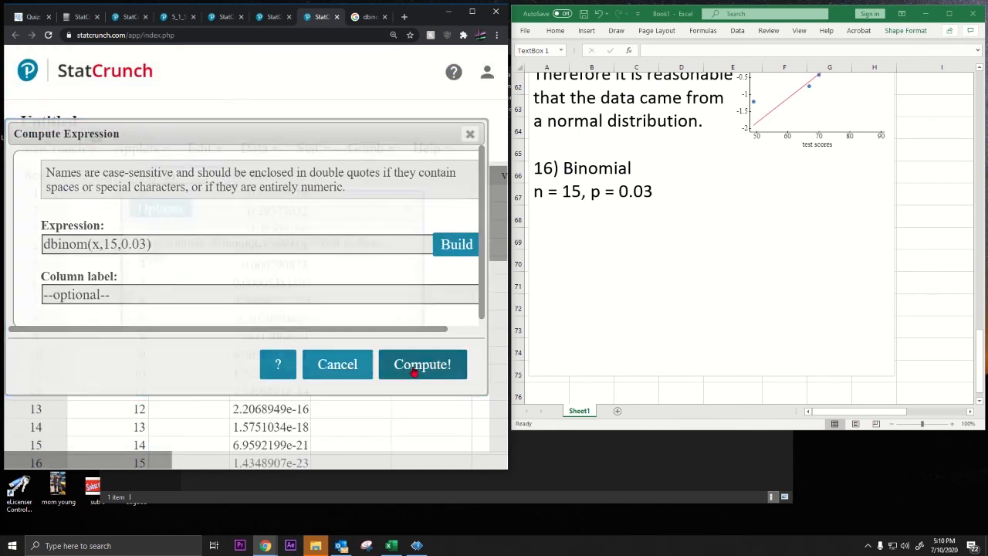
drag(328, 227, 358, 273)
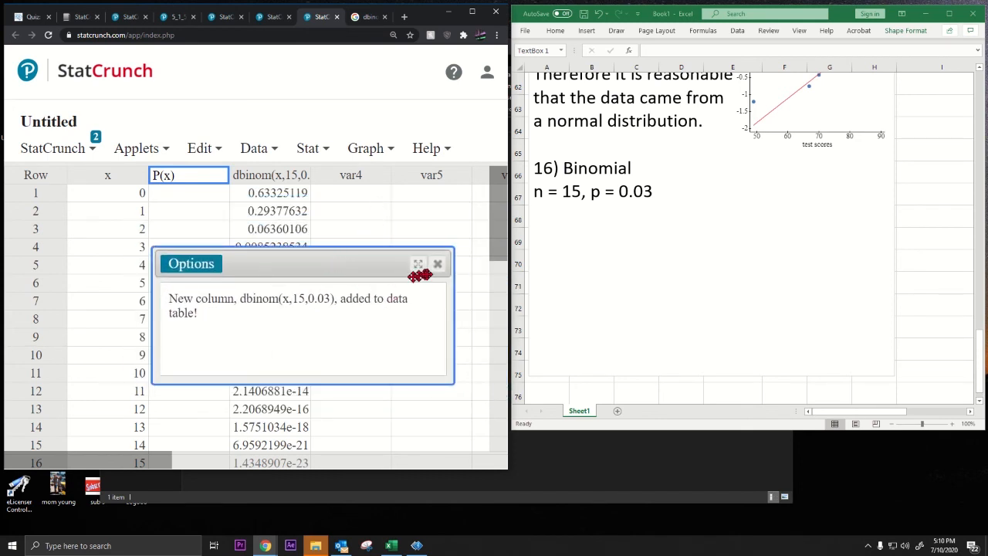
click(437, 265)
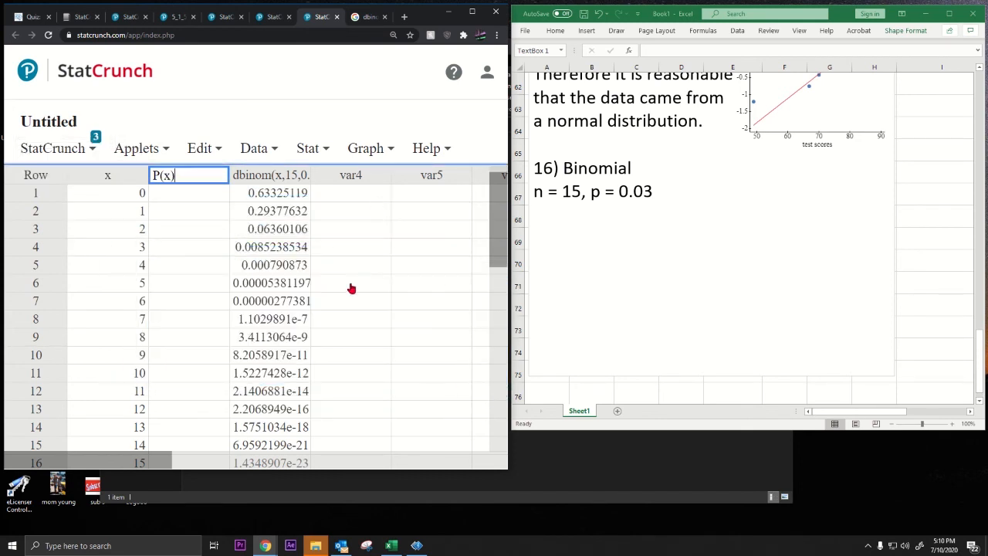
Step: Review the computed binomial probabilities for x from 0 to 15 and recheck the dbinom argument order in the Google results
scroll(350, 286, down, 1)
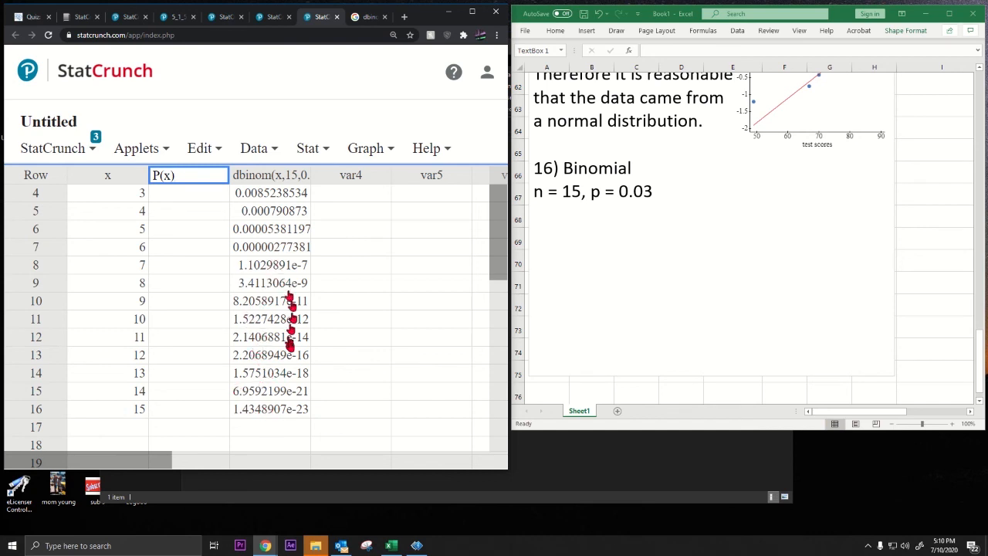
scroll(285, 309, up, 3)
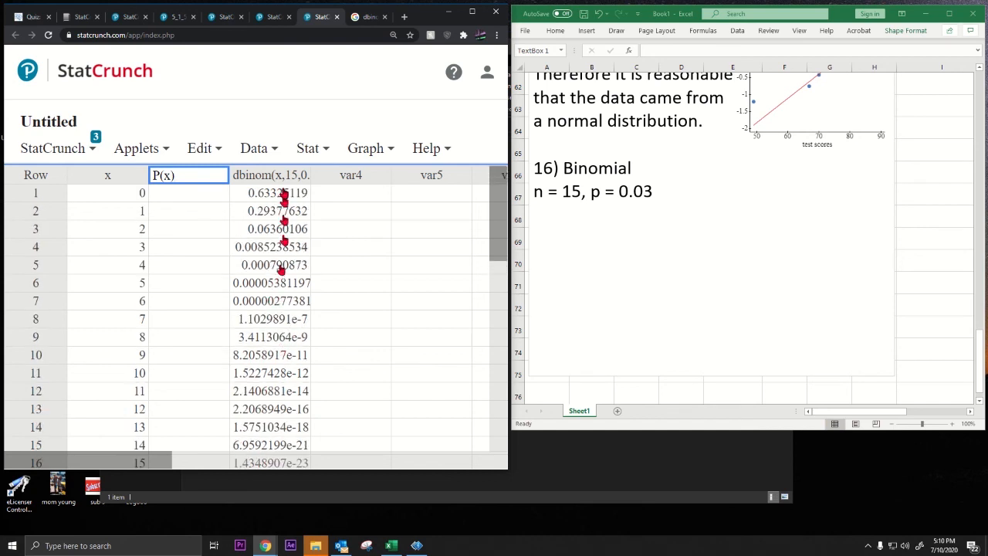
click(278, 193)
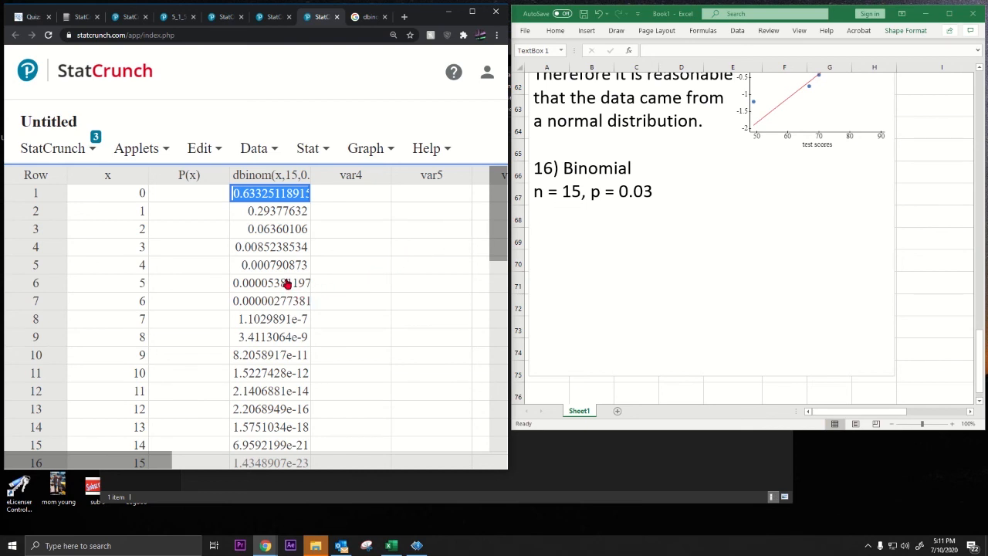
click(378, 17)
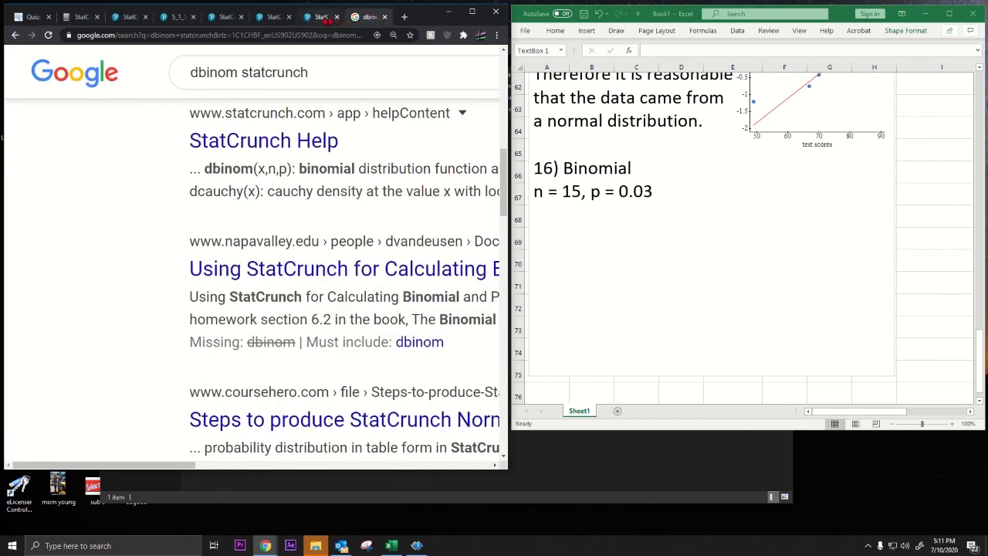
click(321, 17)
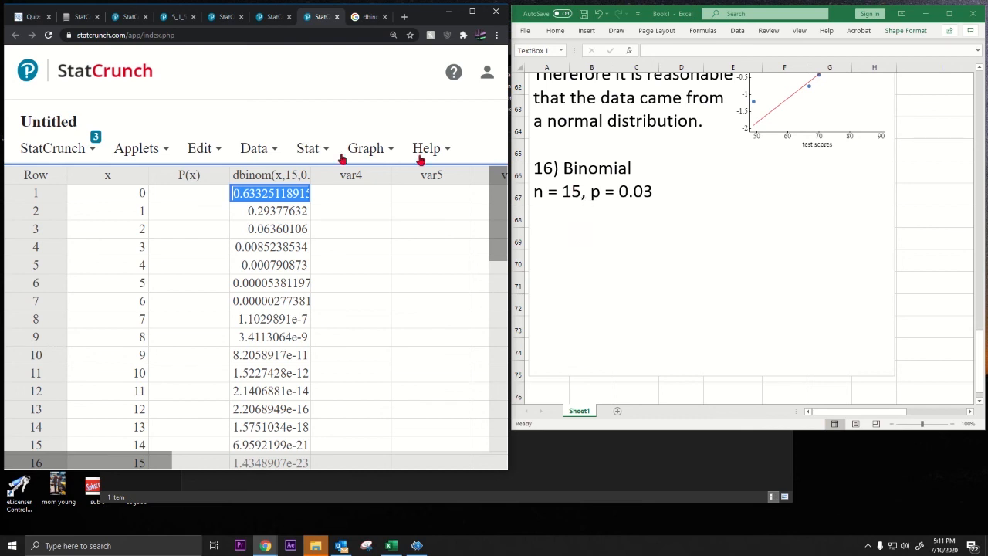
Step: Reopen the hidden dbinom(x,15,0.03) result, review its expression settings and builder, and close everything without recomputing
click(89, 148)
mouse_move(94, 222)
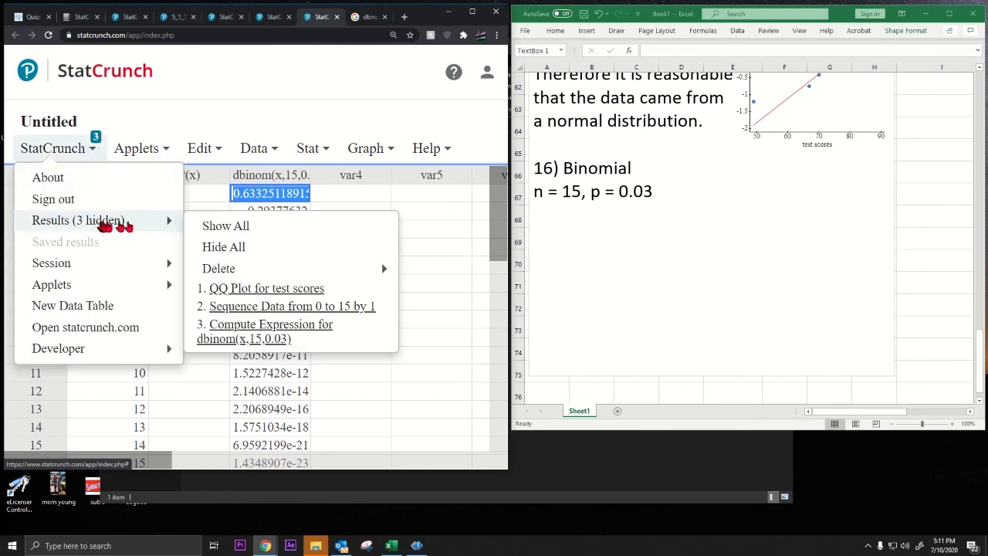
click(246, 336)
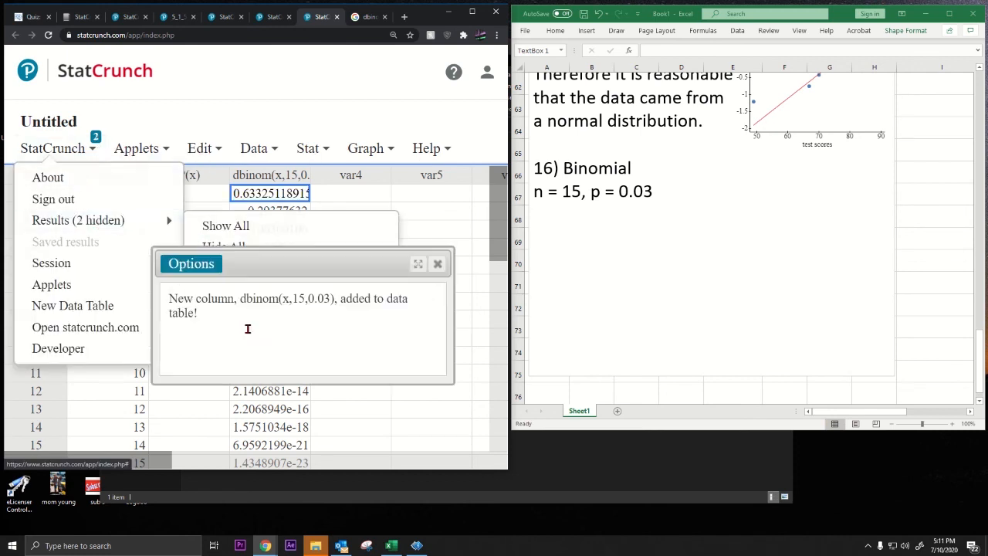
click(186, 265)
click(185, 285)
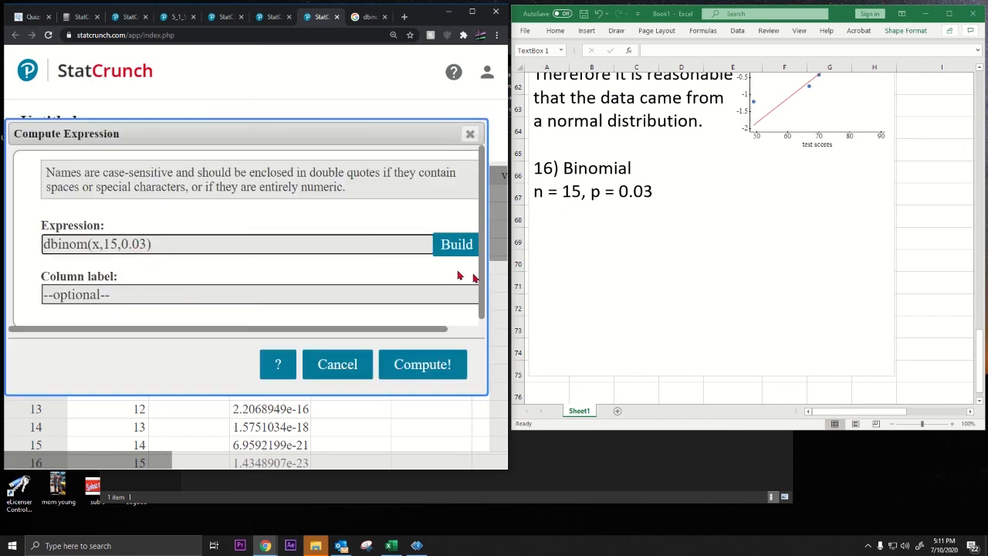
click(454, 246)
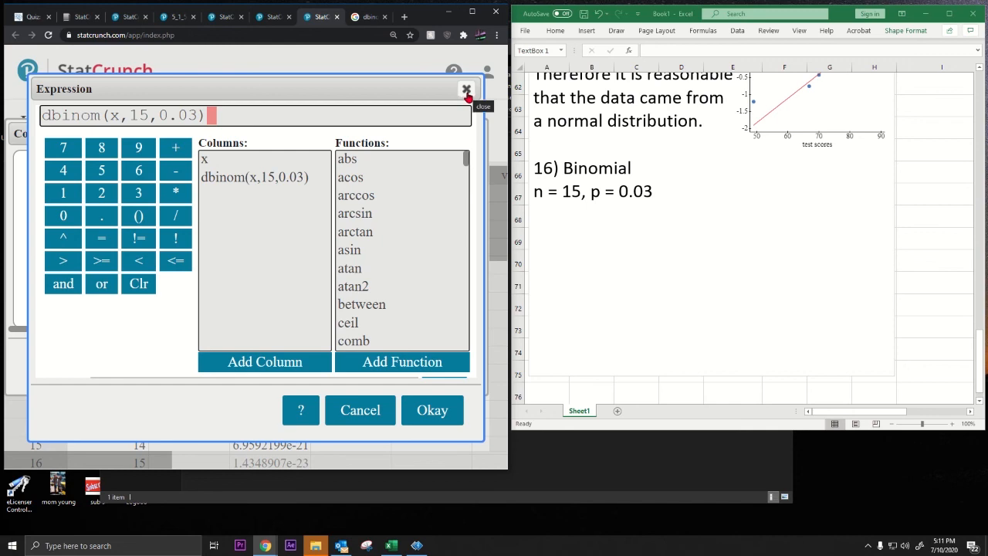
click(466, 91)
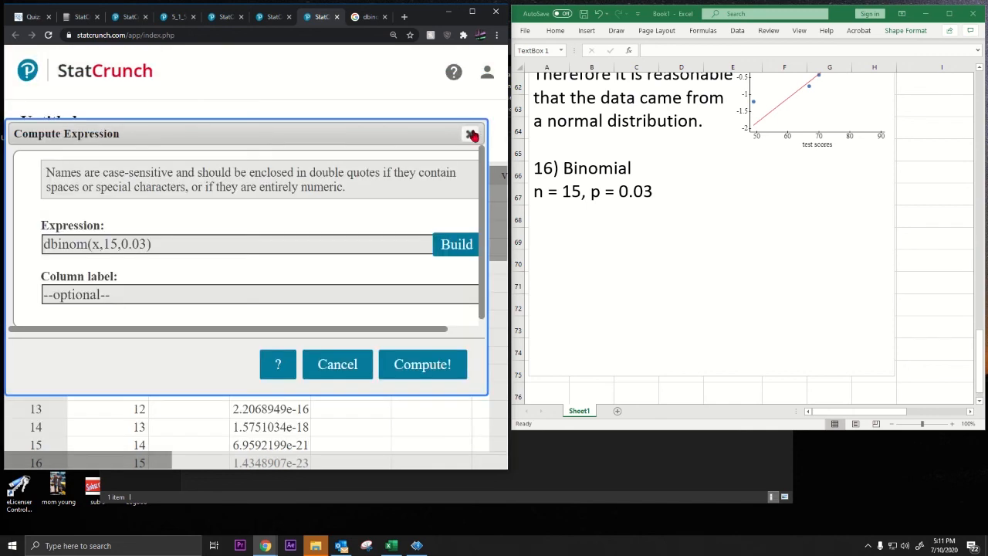
click(469, 136)
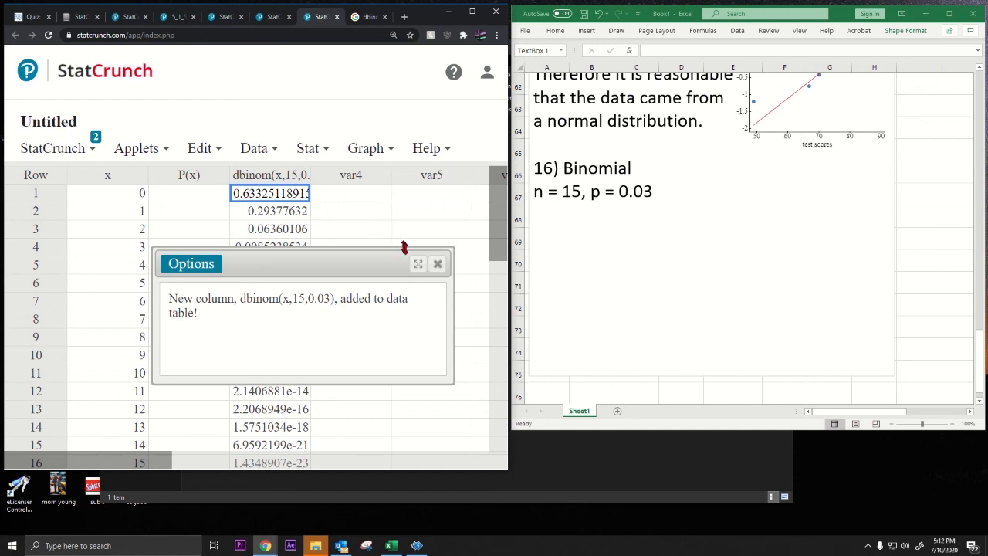
click(437, 266)
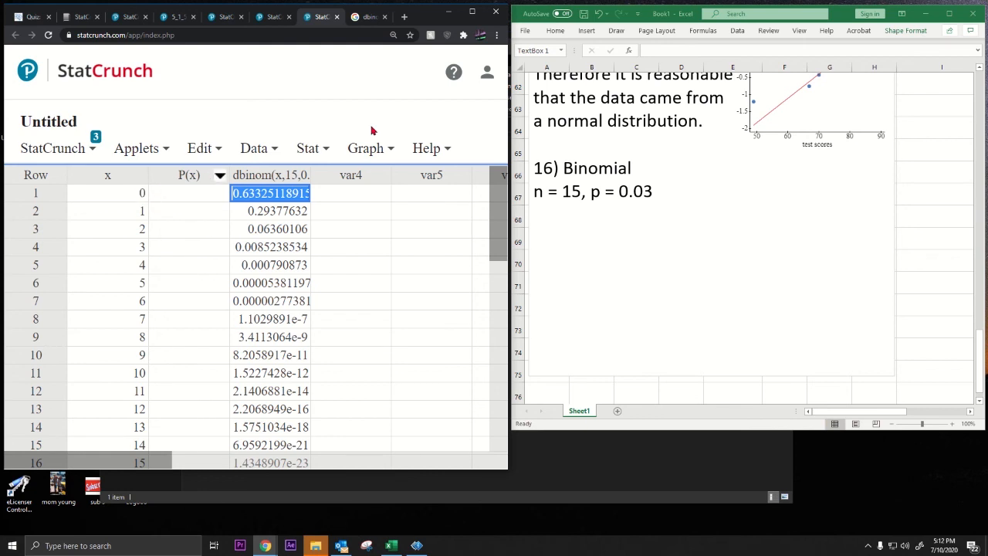
Step: Open the Binomial Calculator and set n to 15 and p to .03
click(309, 154)
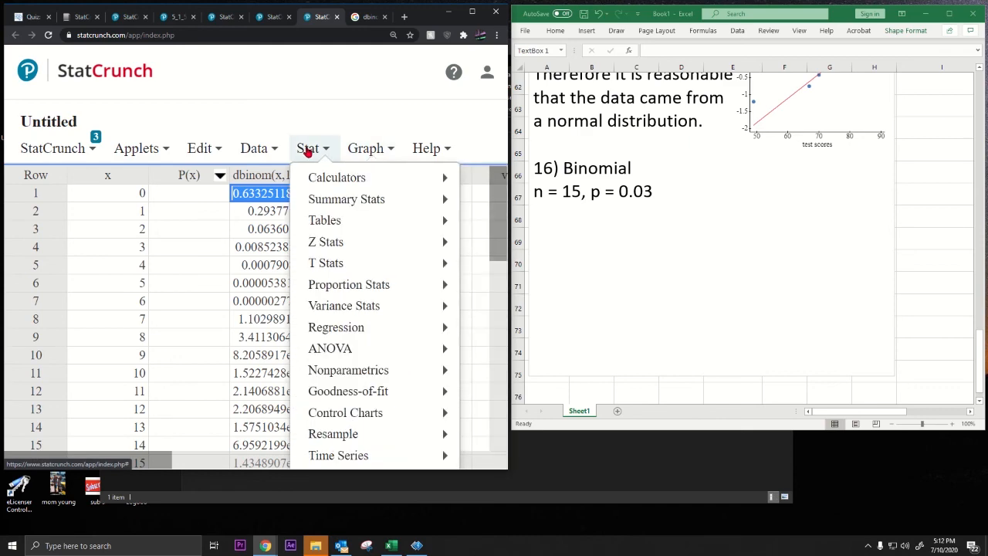
mouse_move(313, 180)
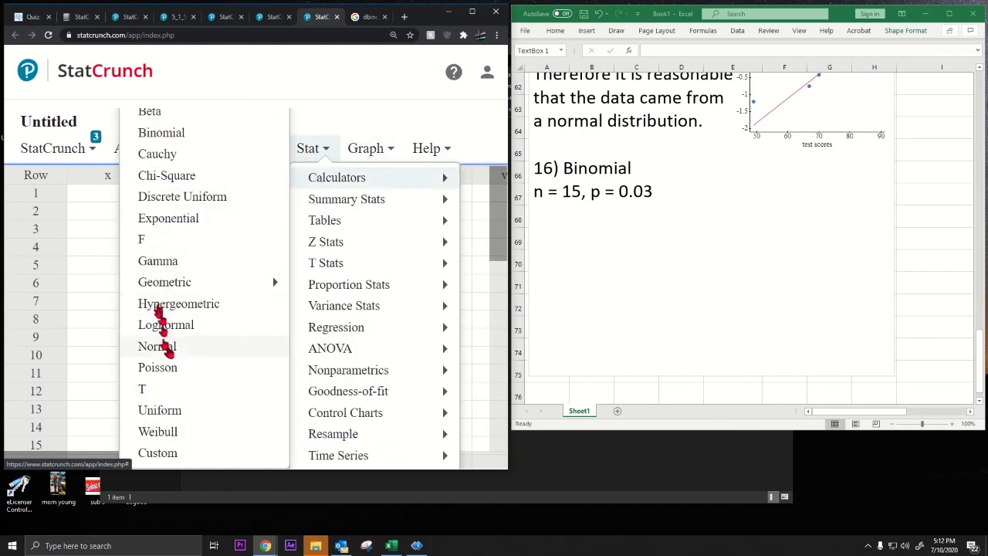
click(164, 135)
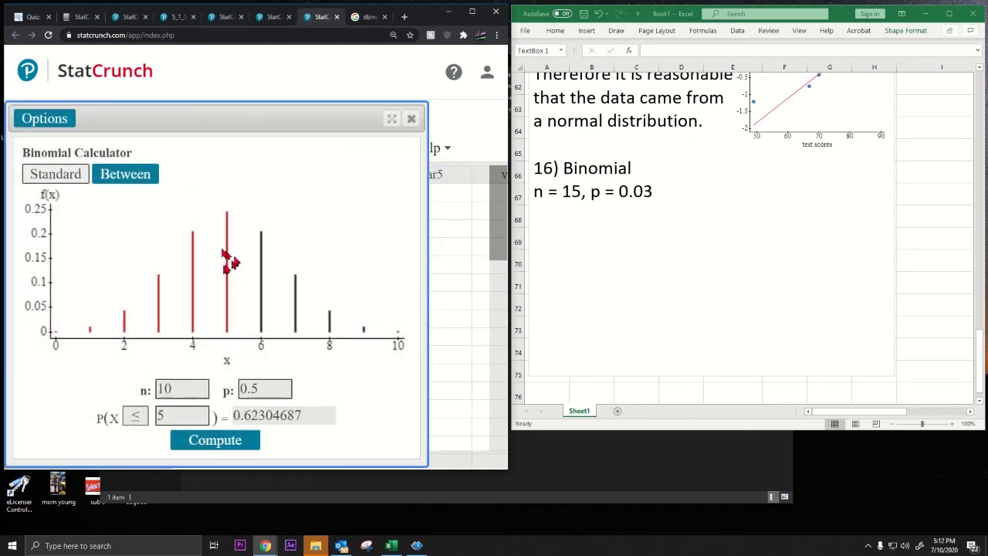
drag(181, 389, 119, 388)
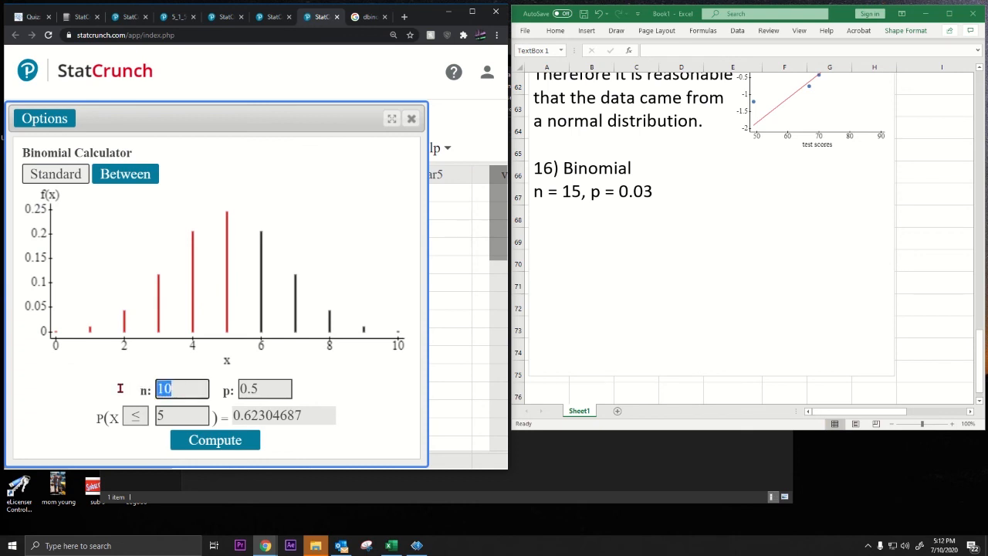
text(15)
key(Tab)
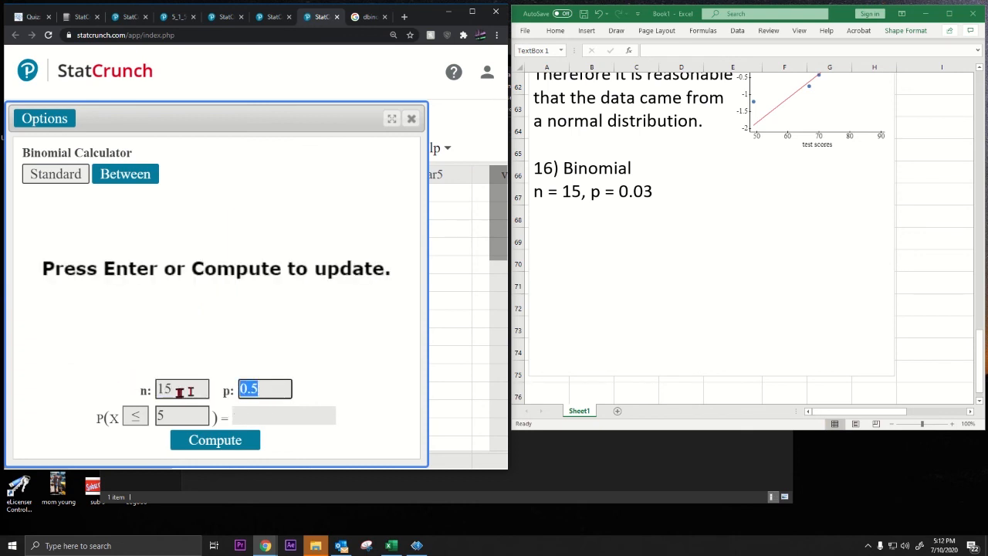
text(.03)
Step: Compute P(X = 0) in the Binomial Calculator, compare it with the table's first probability, and close the calculator
double_click(163, 415)
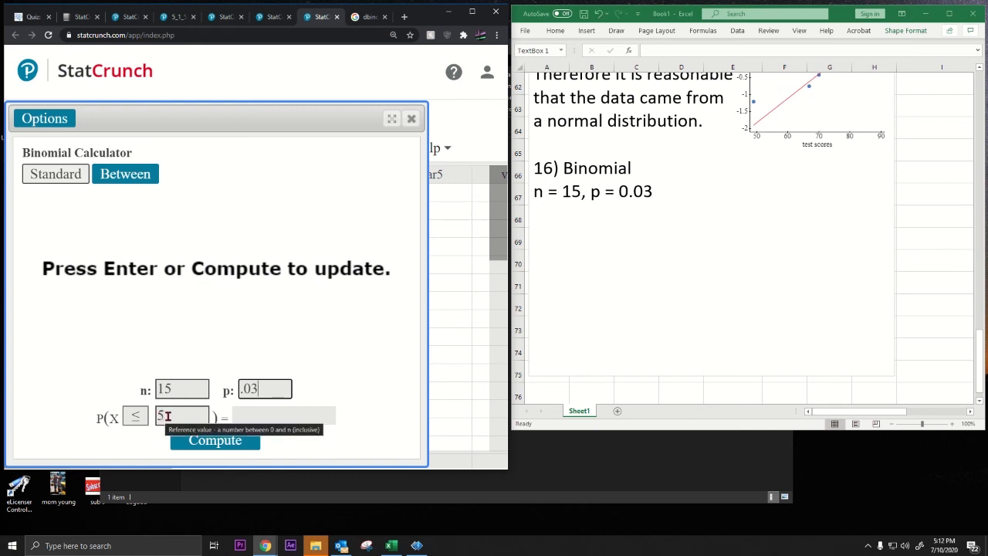
click(135, 415)
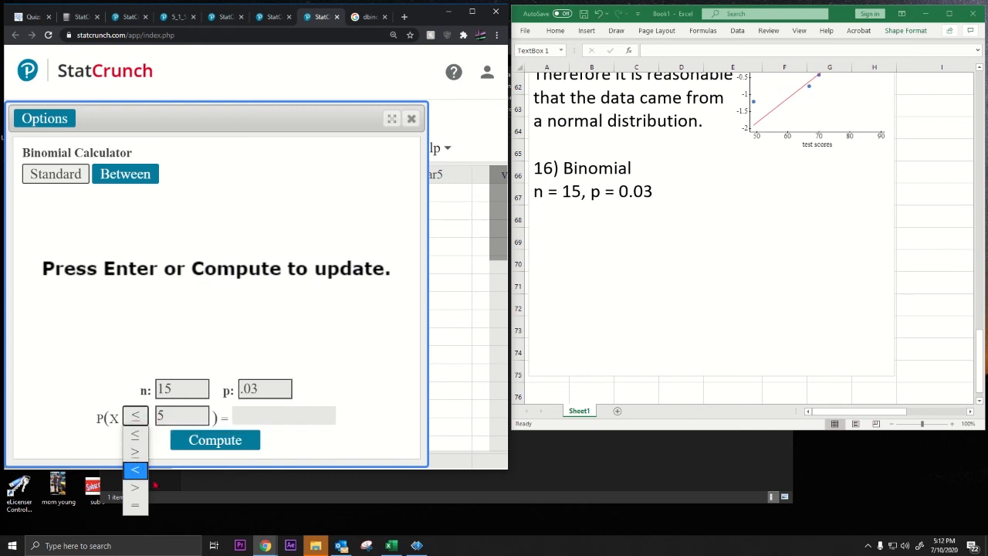
click(135, 504)
double_click(189, 415)
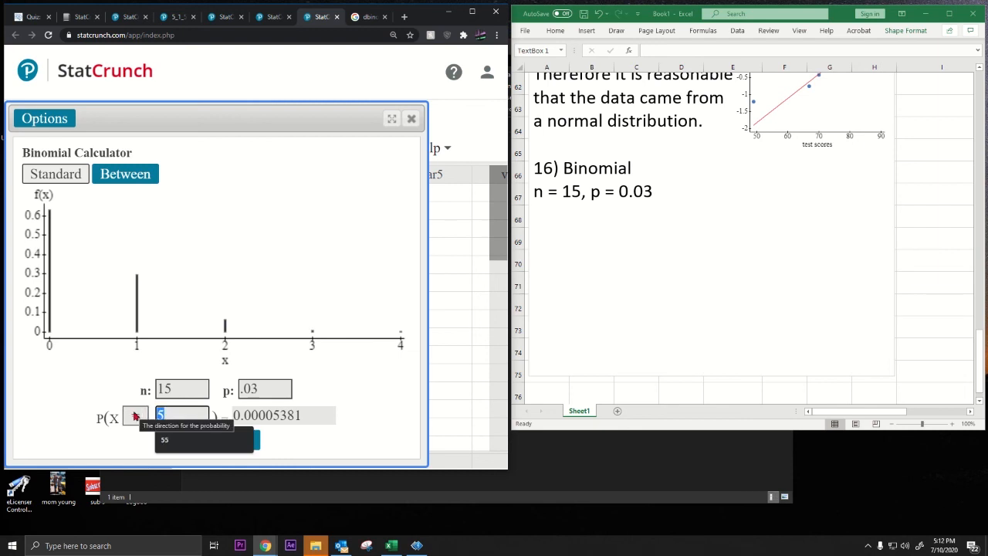
text(0)
click(215, 441)
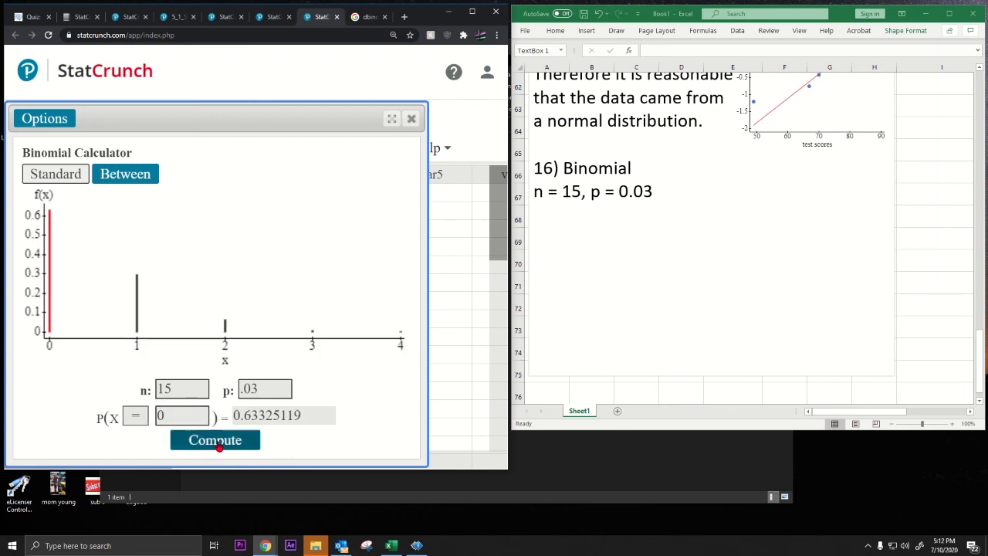
drag(267, 417, 203, 414)
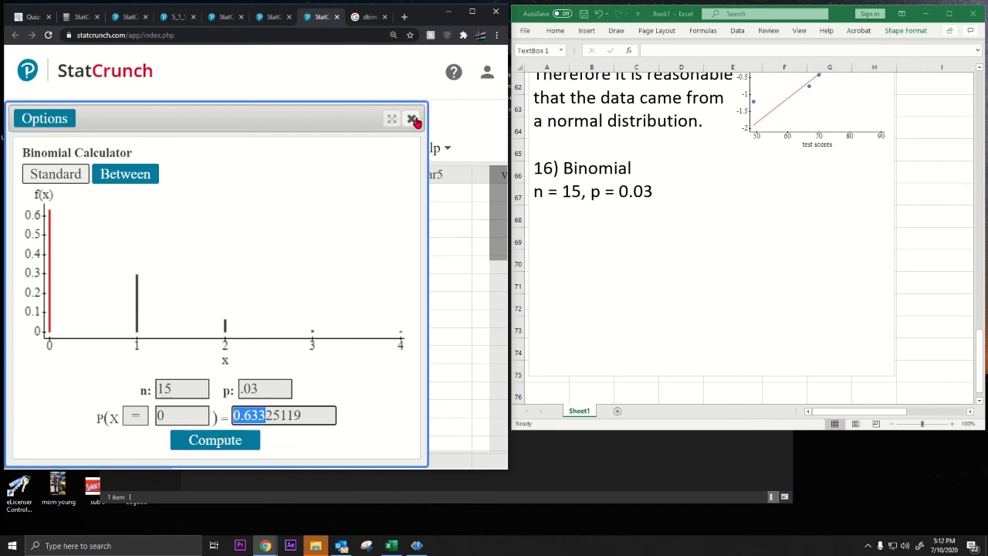
click(413, 119)
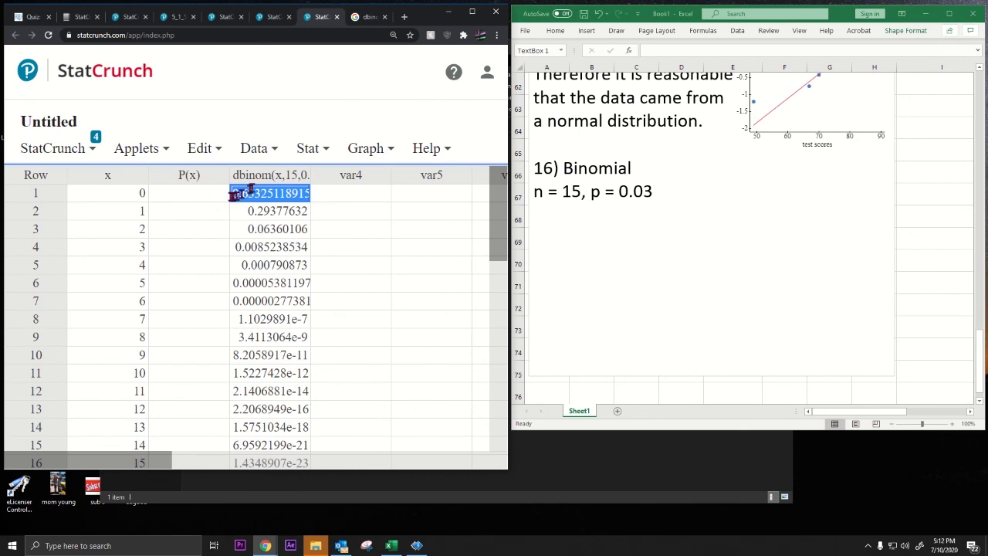
Step: Move all the probabilities from the dbinom column into the P(x) column, starting at row 1
click(322, 193)
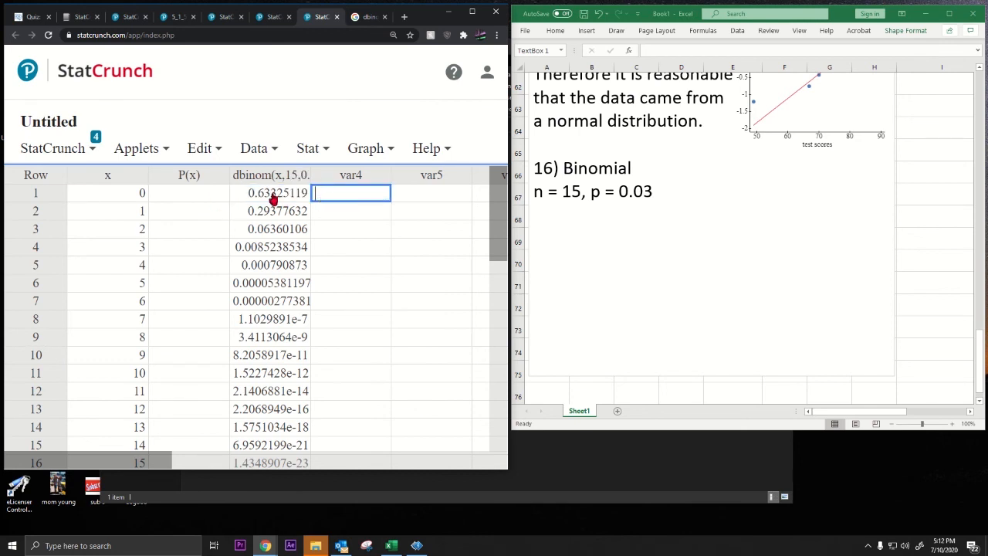
drag(276, 197, 275, 317)
key(Delete)
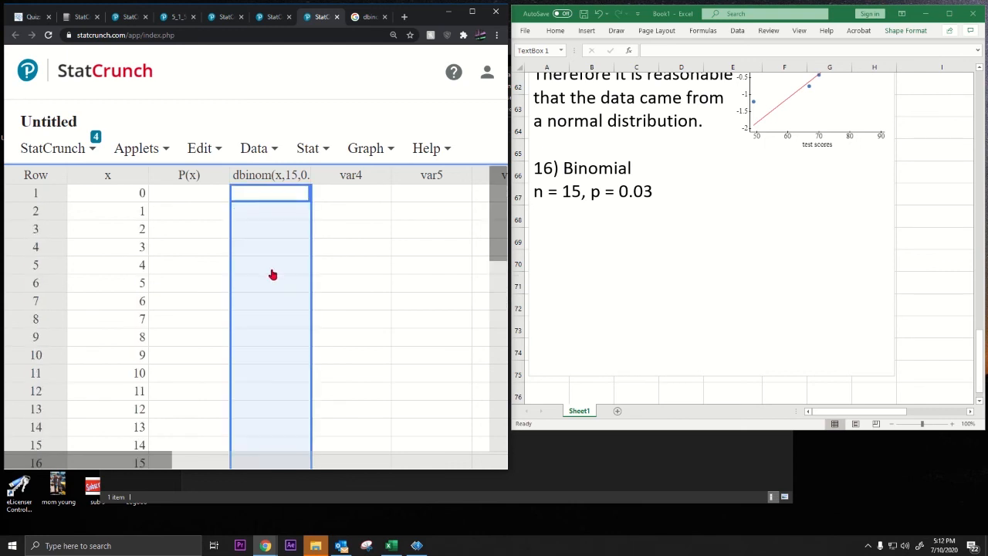
click(204, 196)
text(0.63325119 0.29377632 0.06360106 0.0085238534 0.000790873 0.00005381197 0.00000277381 1.1029891e-7 3.4113064e-9 8.2058917e-11 1.5227428e-12 2.1406881e-14 2.2068949e-16 1.5751034e-18 6.9592199e-21 1.4348907e-23)
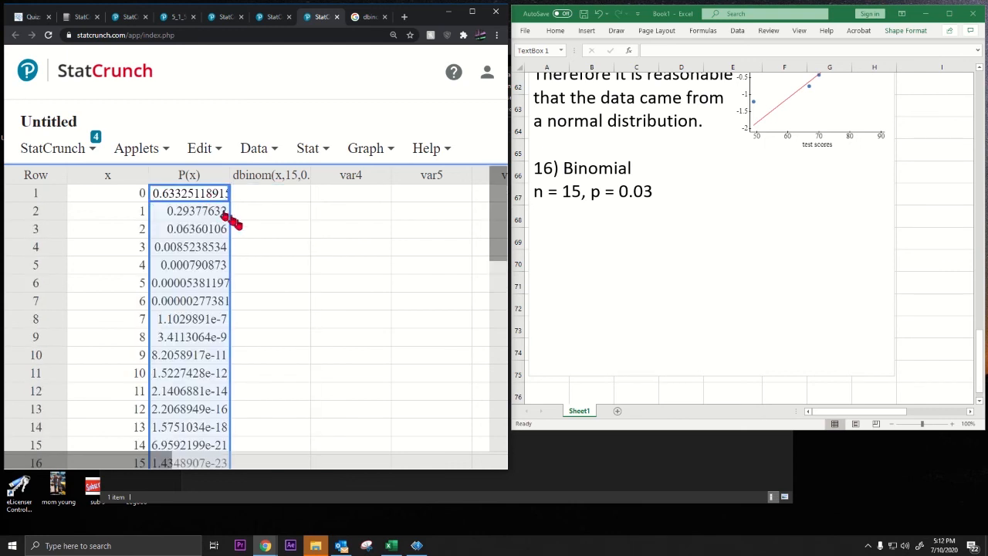
click(279, 244)
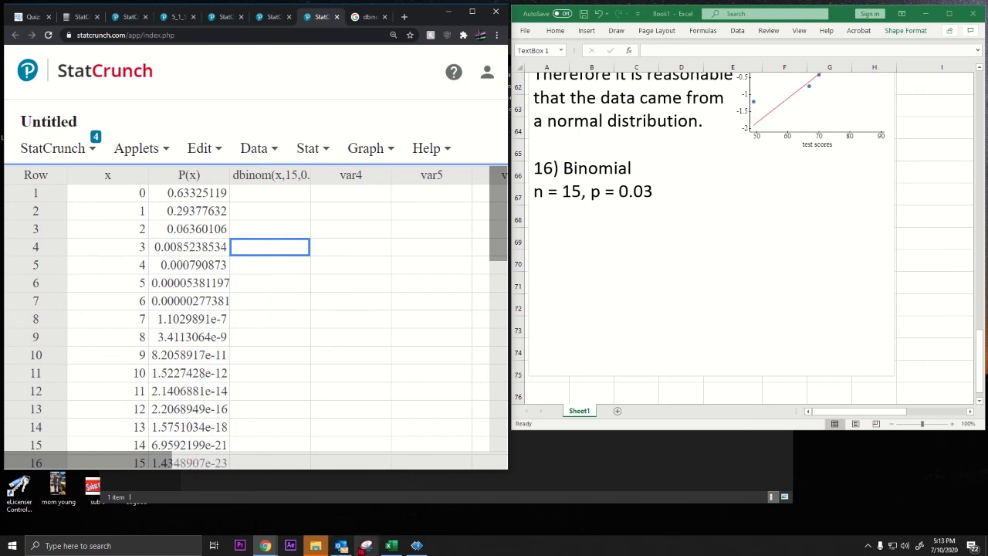
Step: Capture the x and P(x) columns, from the headers through x = 15, as a snip with Snipping Tool
click(340, 544)
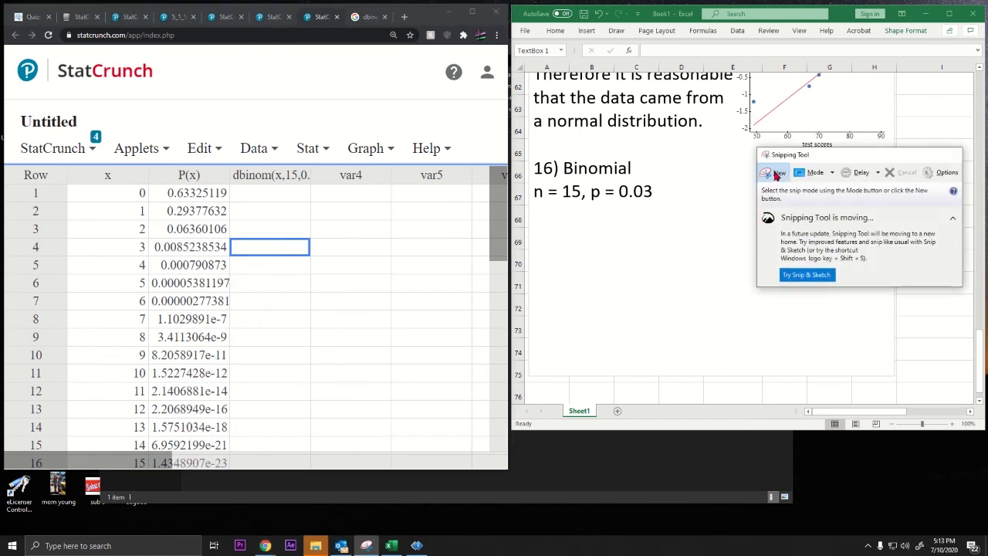
click(774, 172)
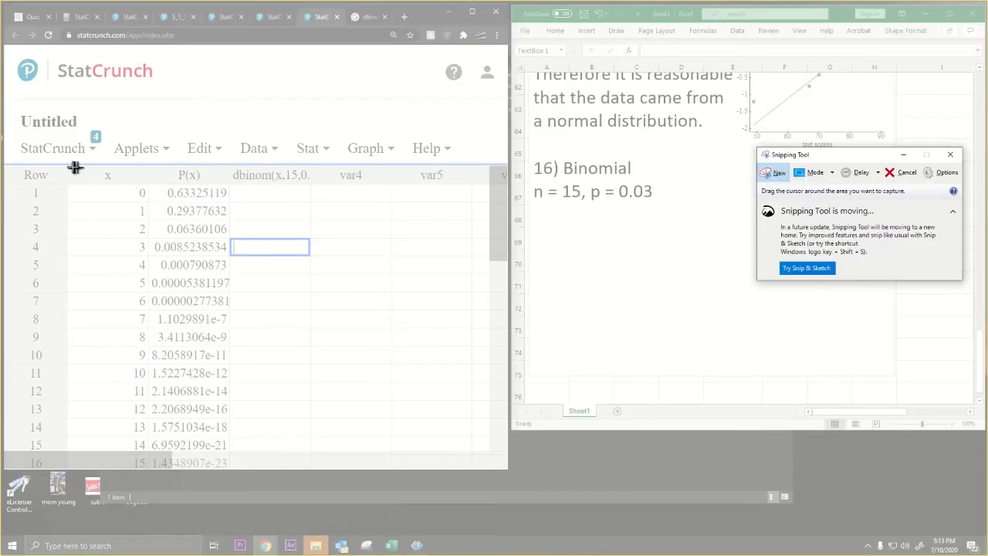
drag(69, 165, 229, 471)
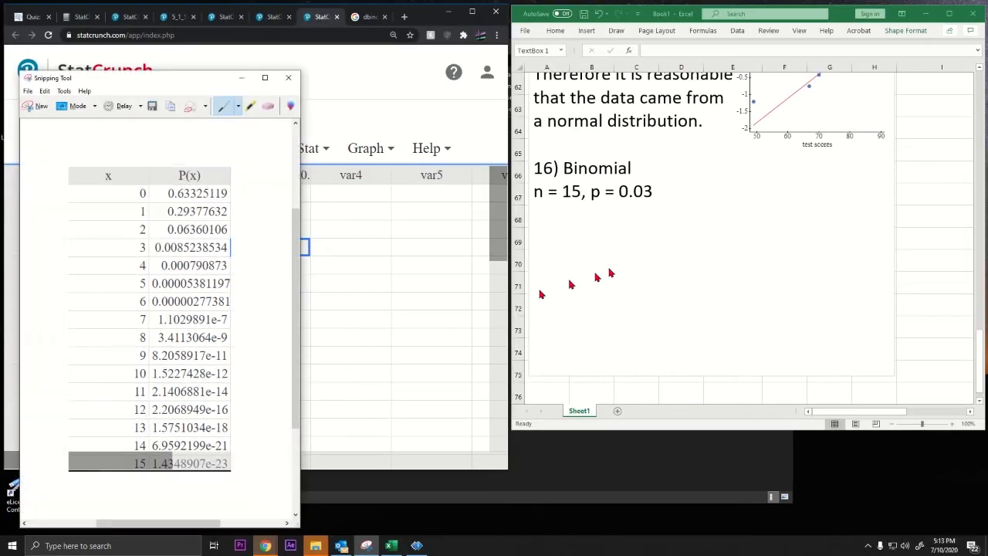
Step: Paste the table snip into the Excel sheet beside the "16) Binomial" notes and close Snipping Tool without saving
click(668, 193)
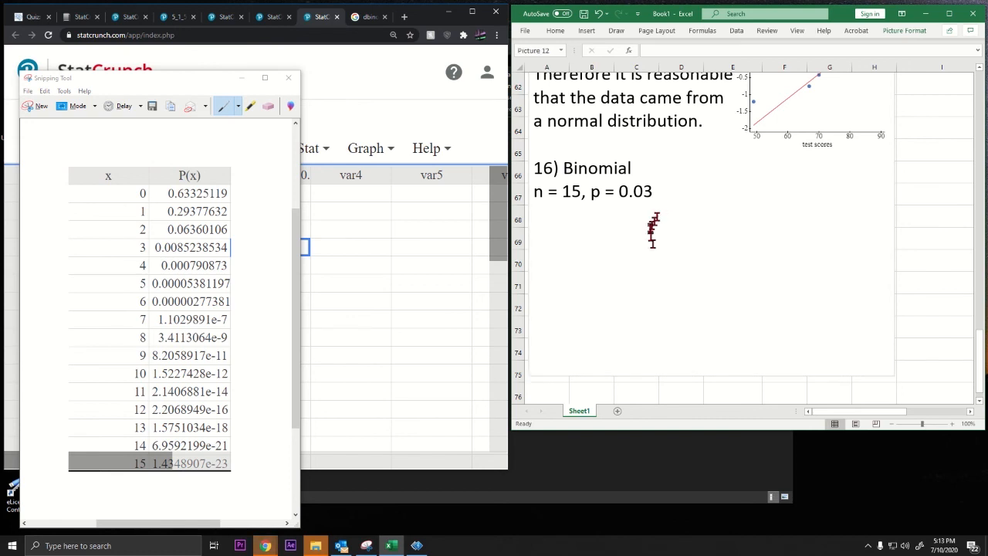
click(637, 392)
key(ctrl+v)
scroll(640, 385, down, 3)
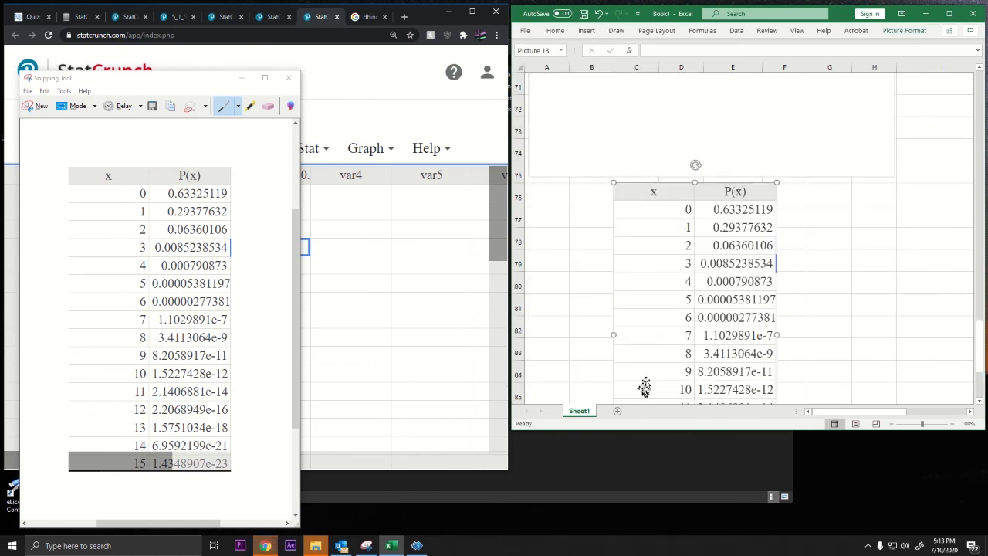
drag(697, 260, 693, 102)
scroll(828, 284, up, 2)
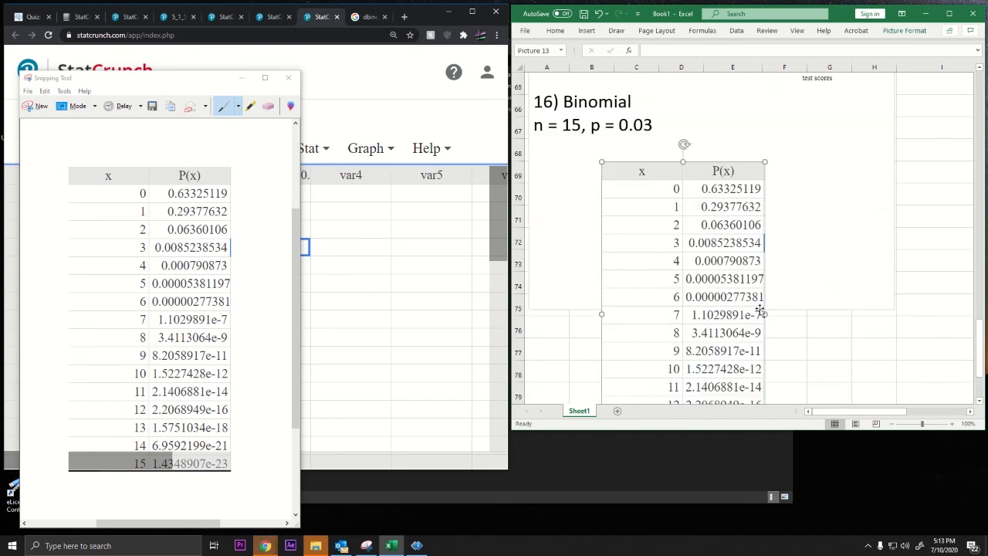
drag(717, 320, 775, 251)
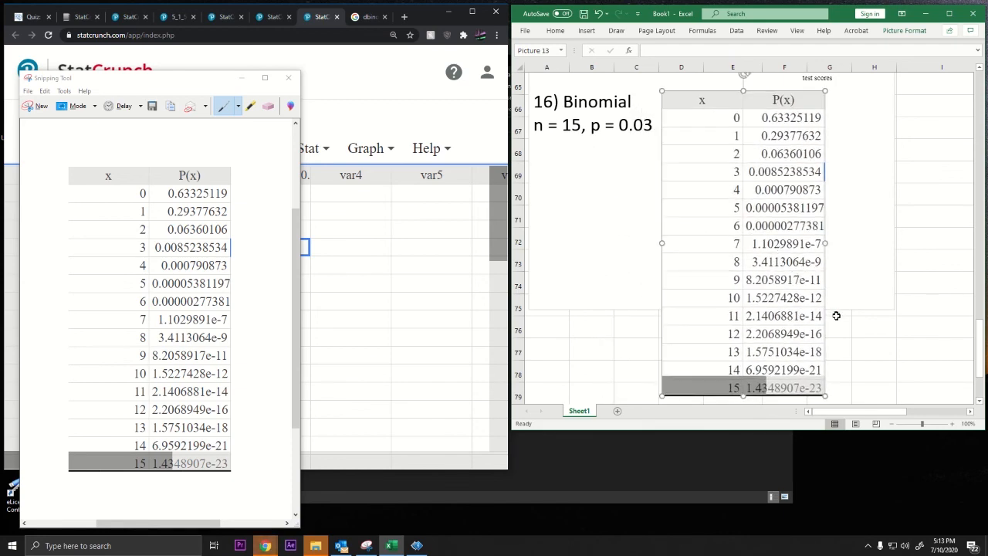
click(288, 78)
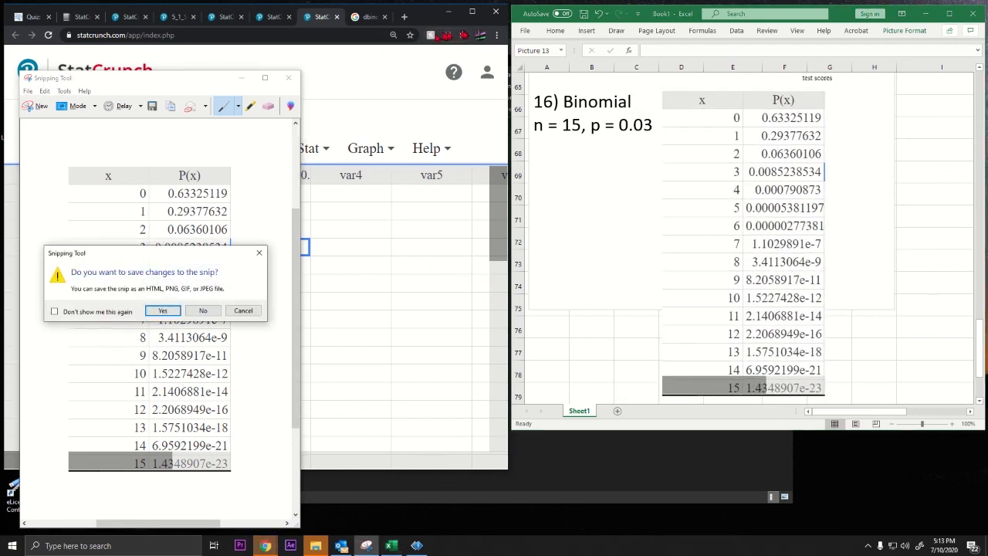
click(201, 308)
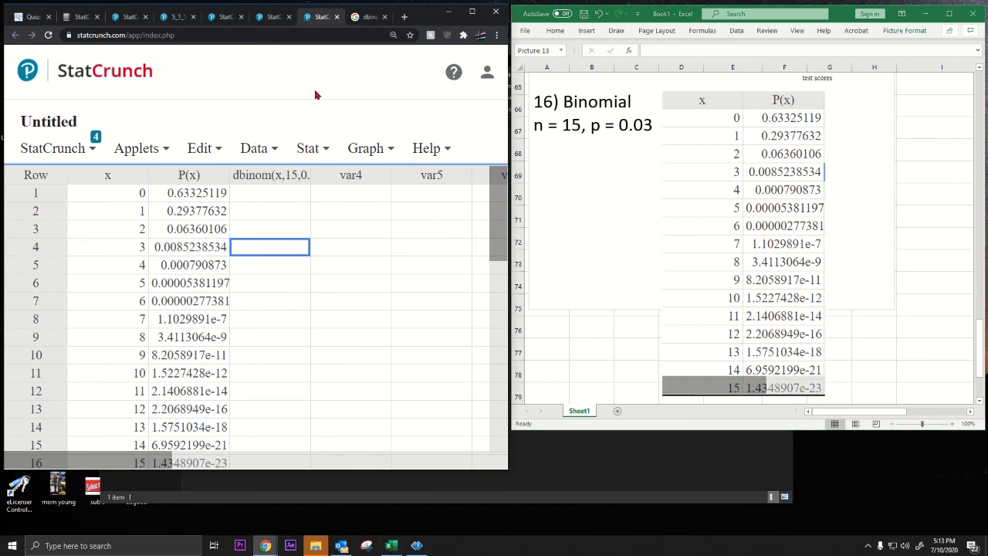
Step: Examine the StatCrunch data table at different page sizes, fitting the complete x and P(x) distribution through row 16
click(351, 145)
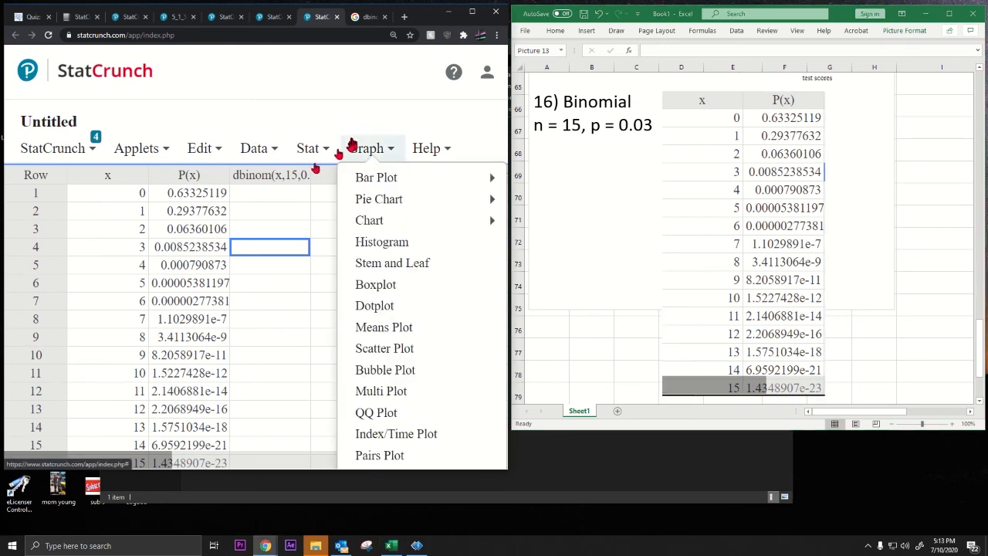
click(336, 80)
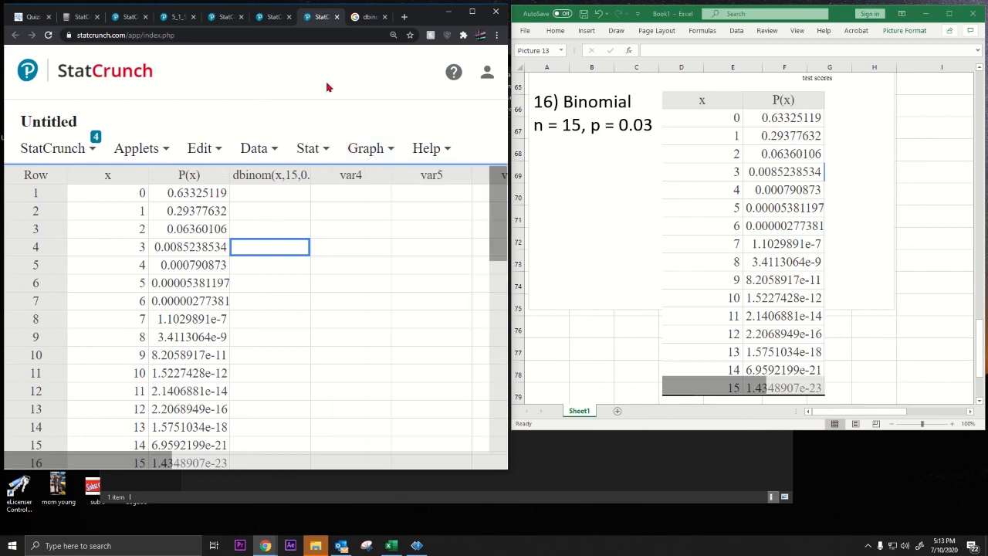
key(ctrl+minus)
key(ctrl+minus)
key(ctrl+minus)
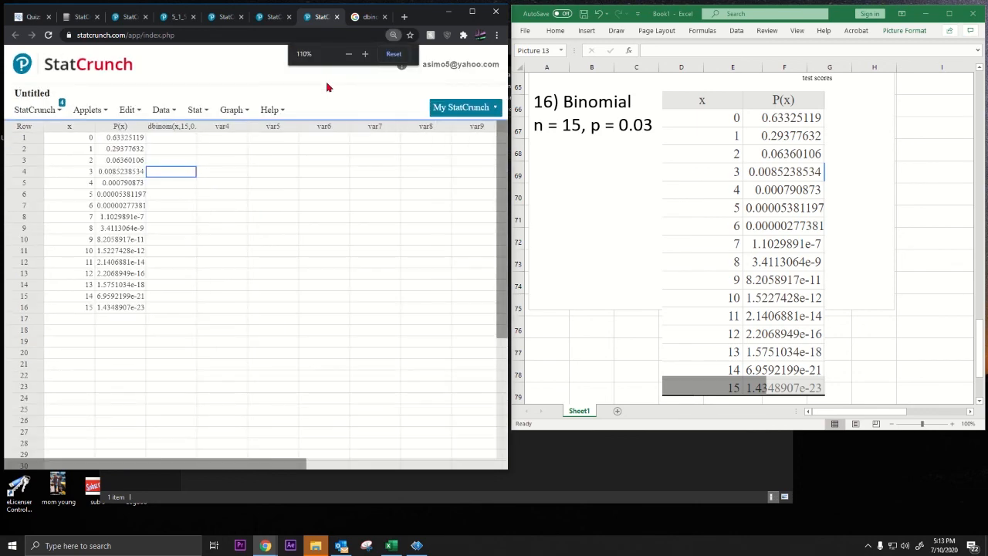
key(ctrl+minus)
key(ctrl+minus)
key(ctrl+minus)
key(ctrl+minus)
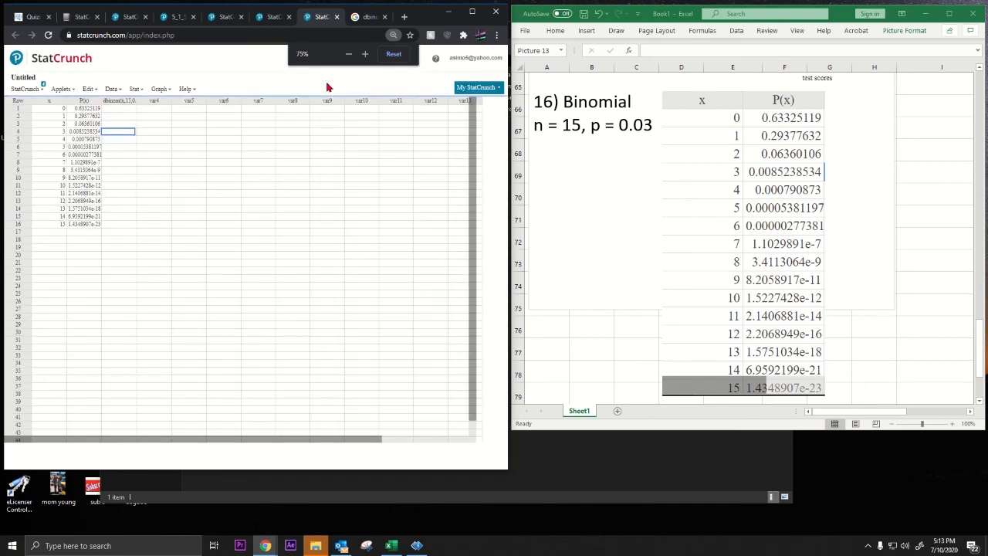
scroll(328, 87, up, 4)
scroll(327, 87, down, 5)
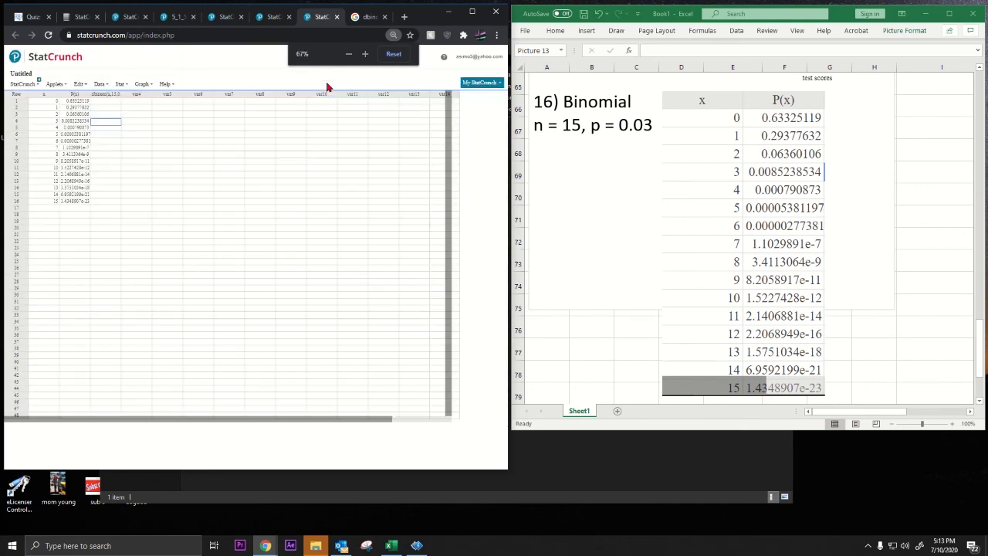
scroll(327, 87, down, 2)
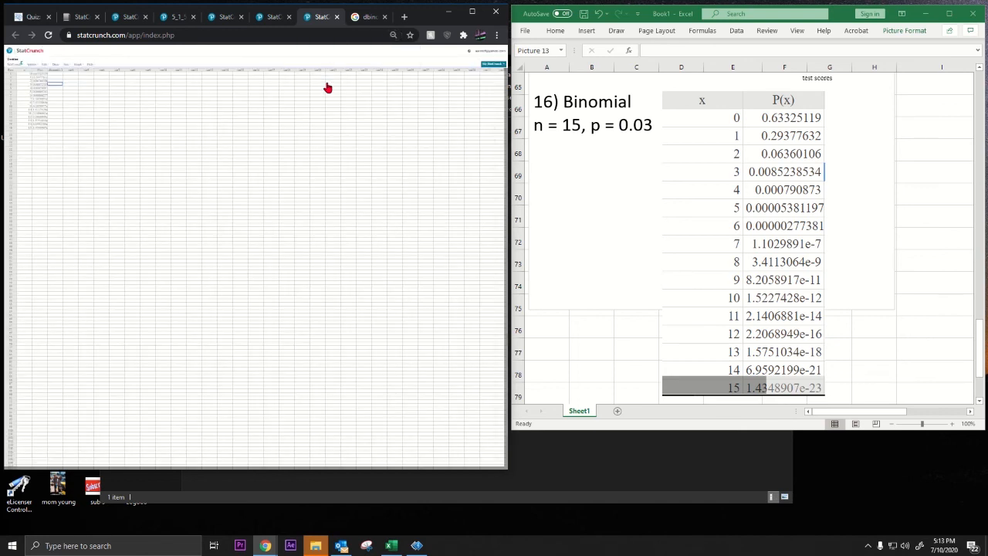
scroll(328, 87, up, 2)
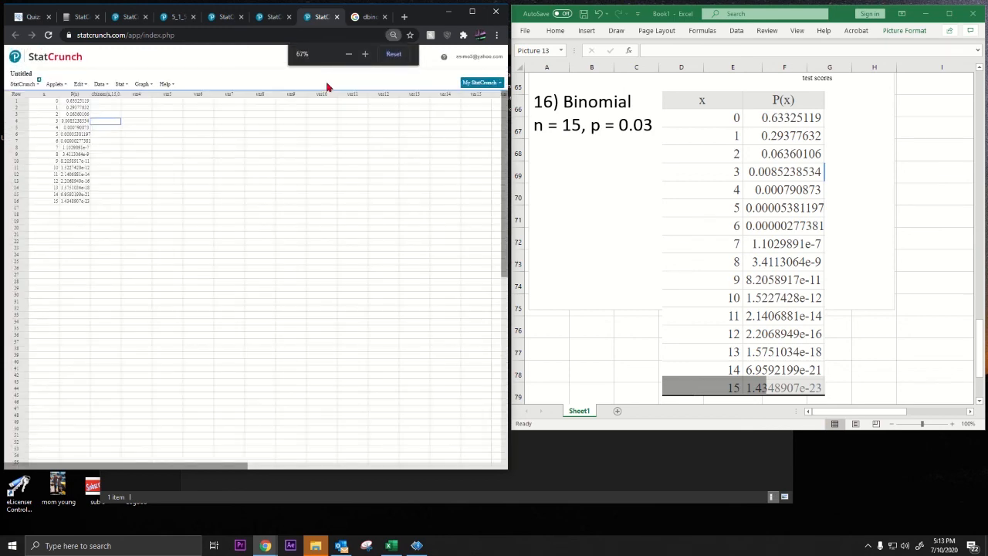
scroll(327, 88, up, 5)
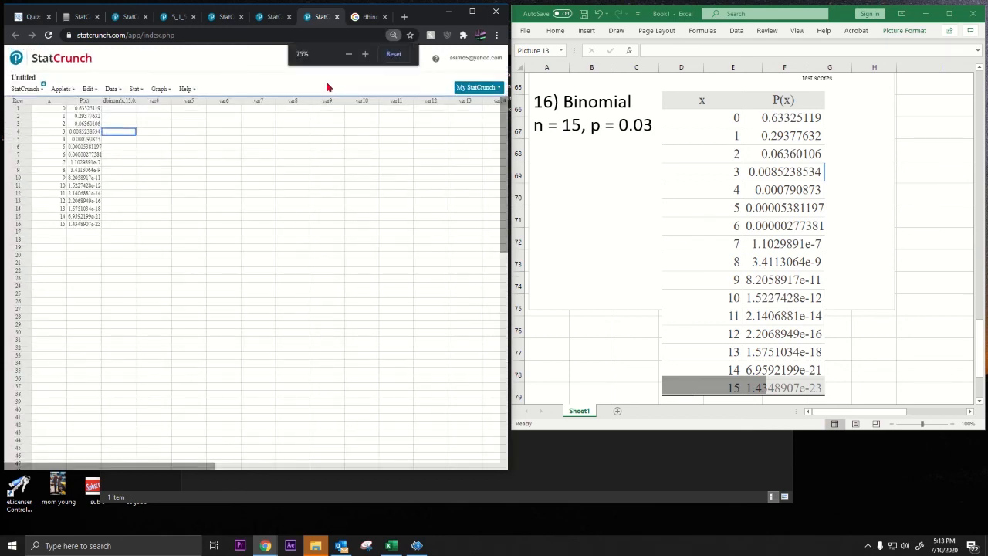
scroll(327, 87, up, 3)
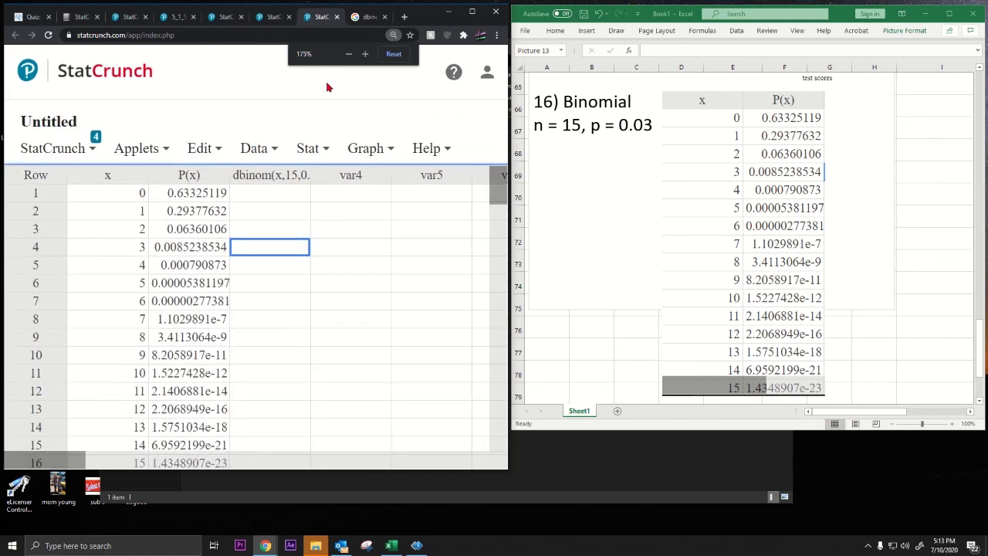
scroll(326, 86, down, 1)
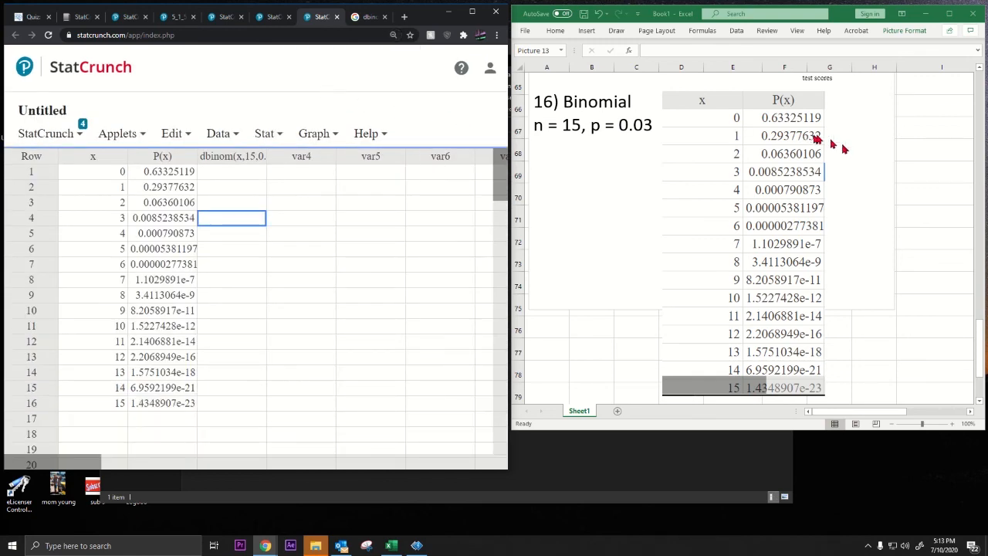